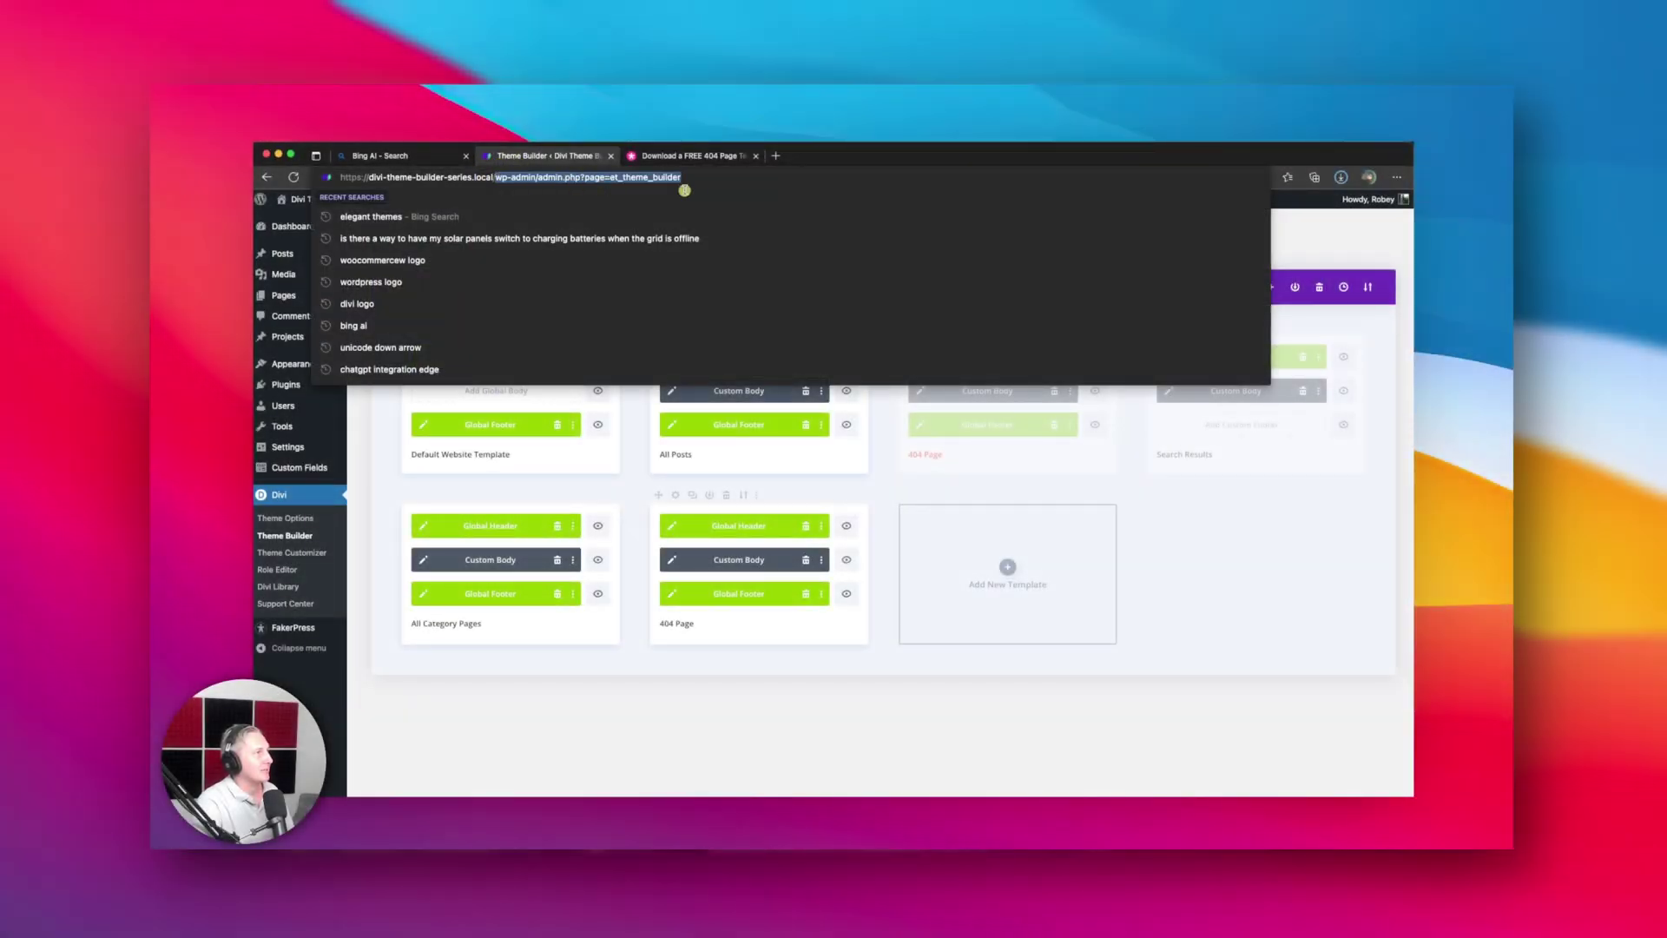
Visit the made-up 'diviengine' path on the site to bring up its 404 page
text(diviengi)
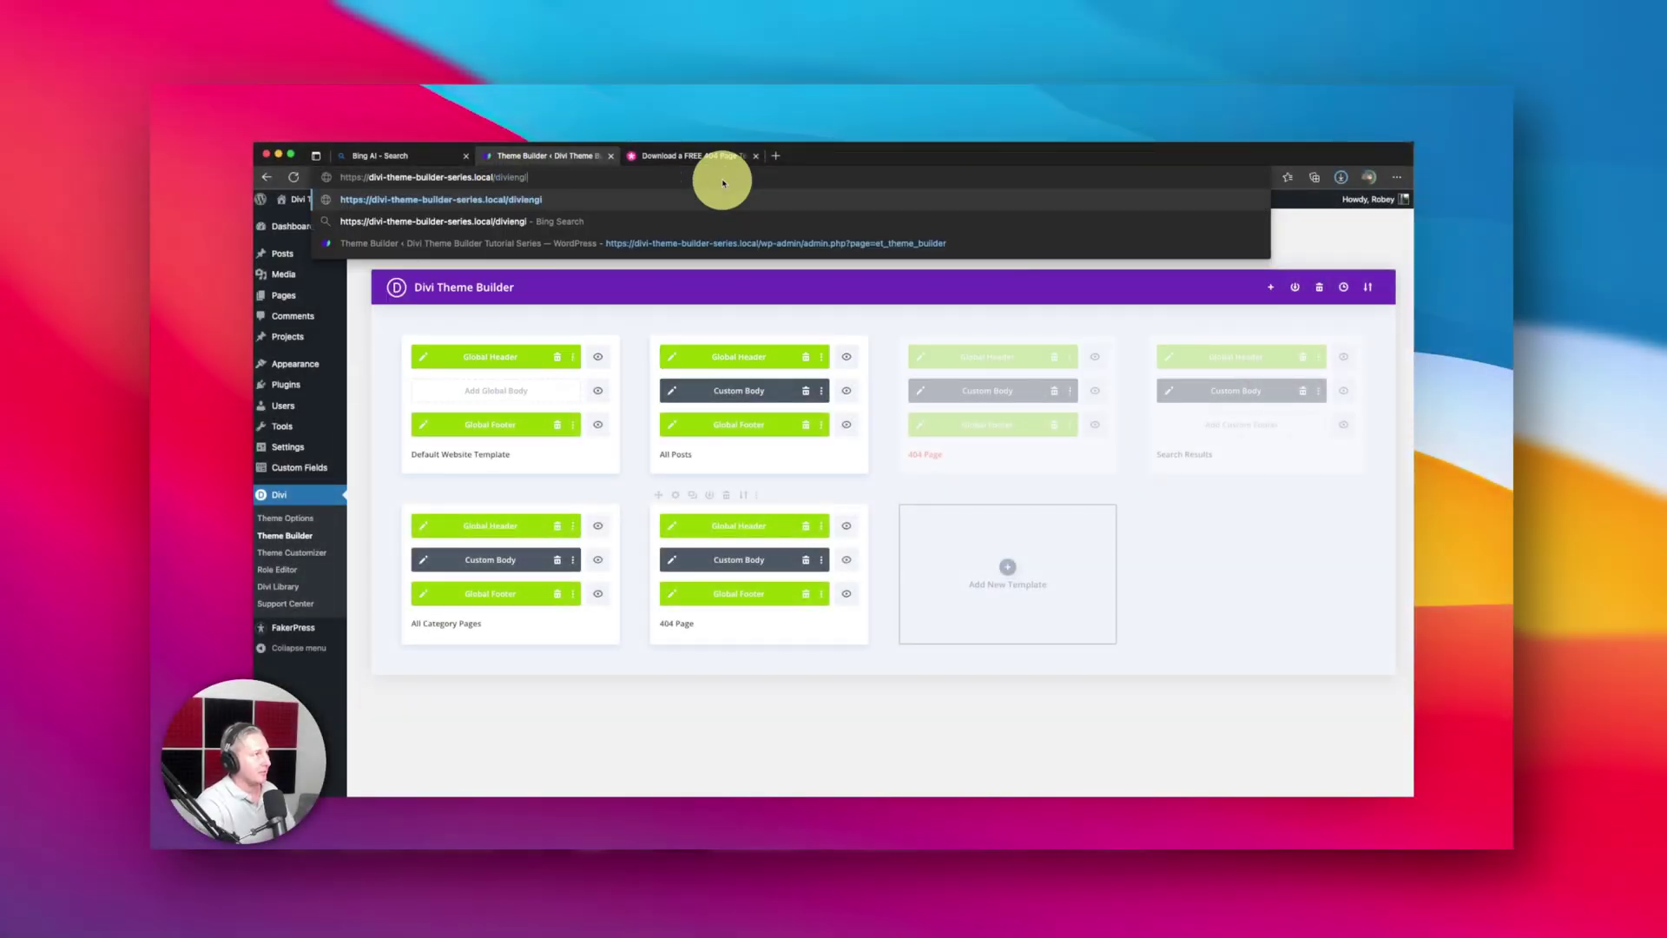
text(ne)
key(Return)
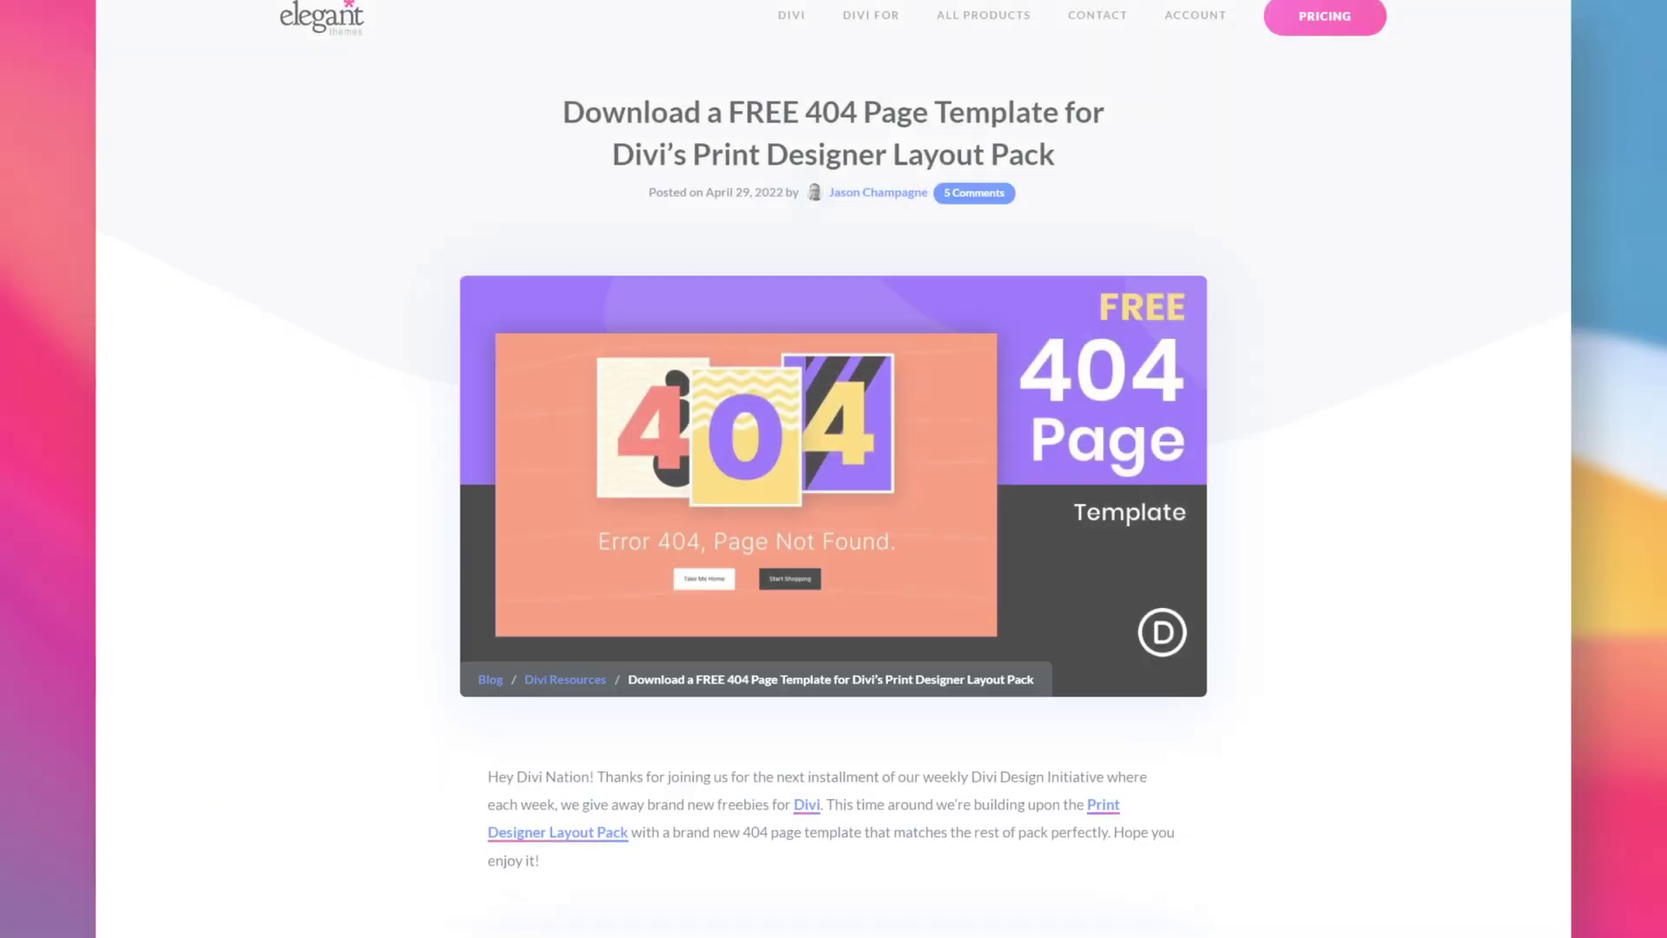
scroll(834, 469, down, 5)
scroll(834, 469, down, 10)
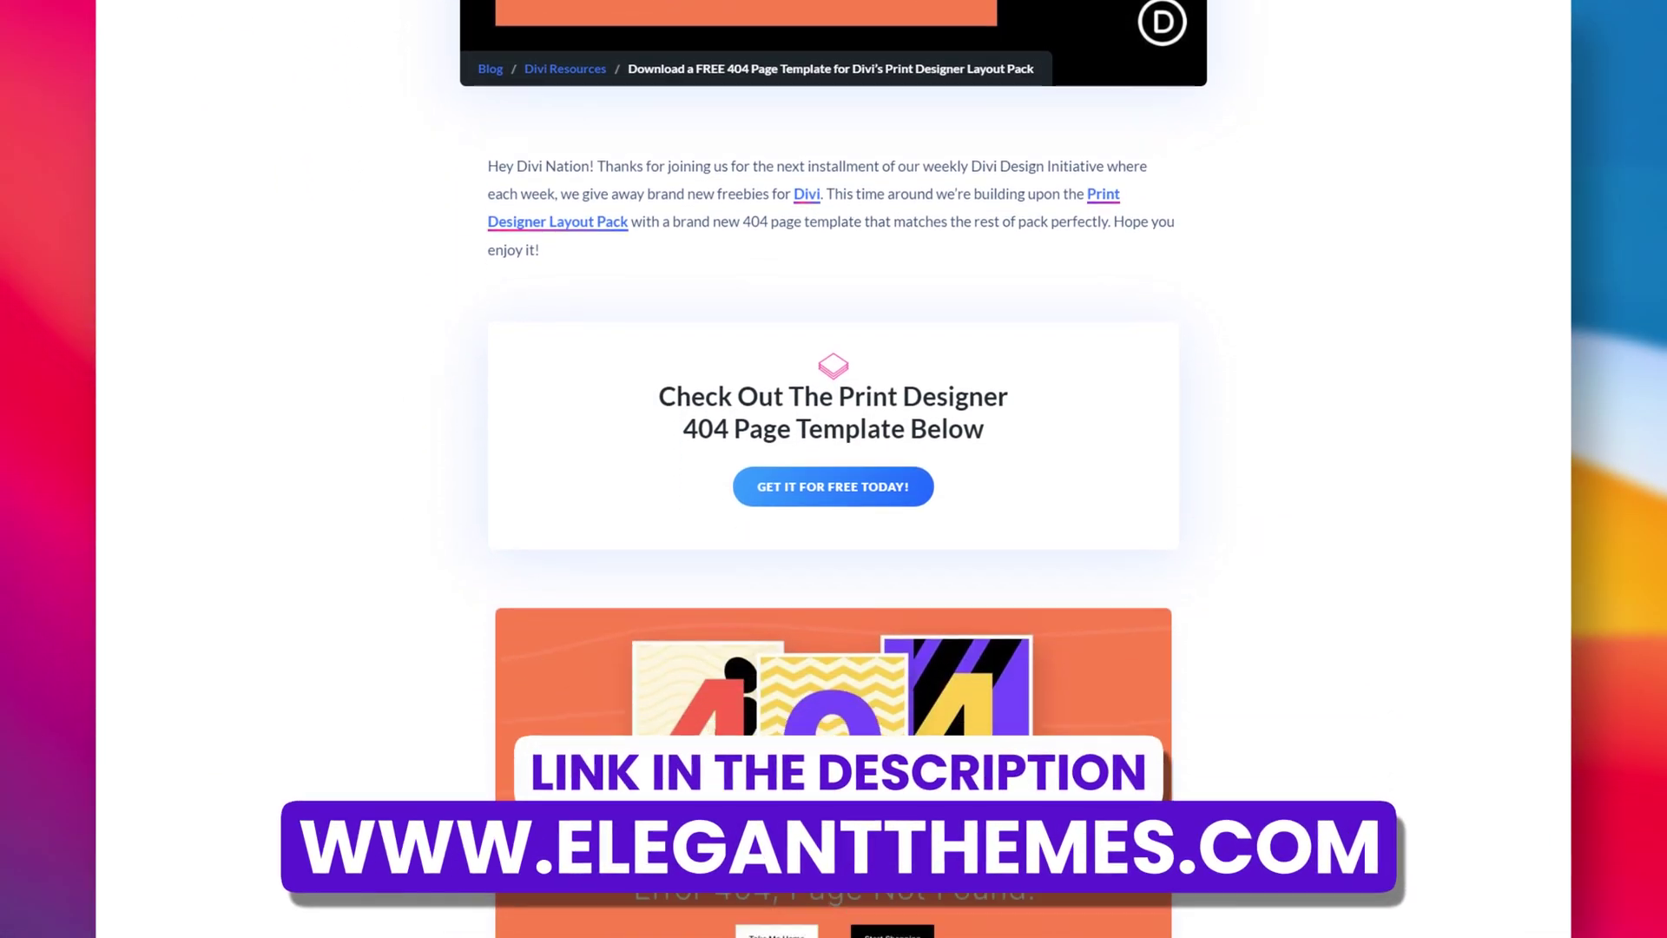
scroll(833, 469, down, 10)
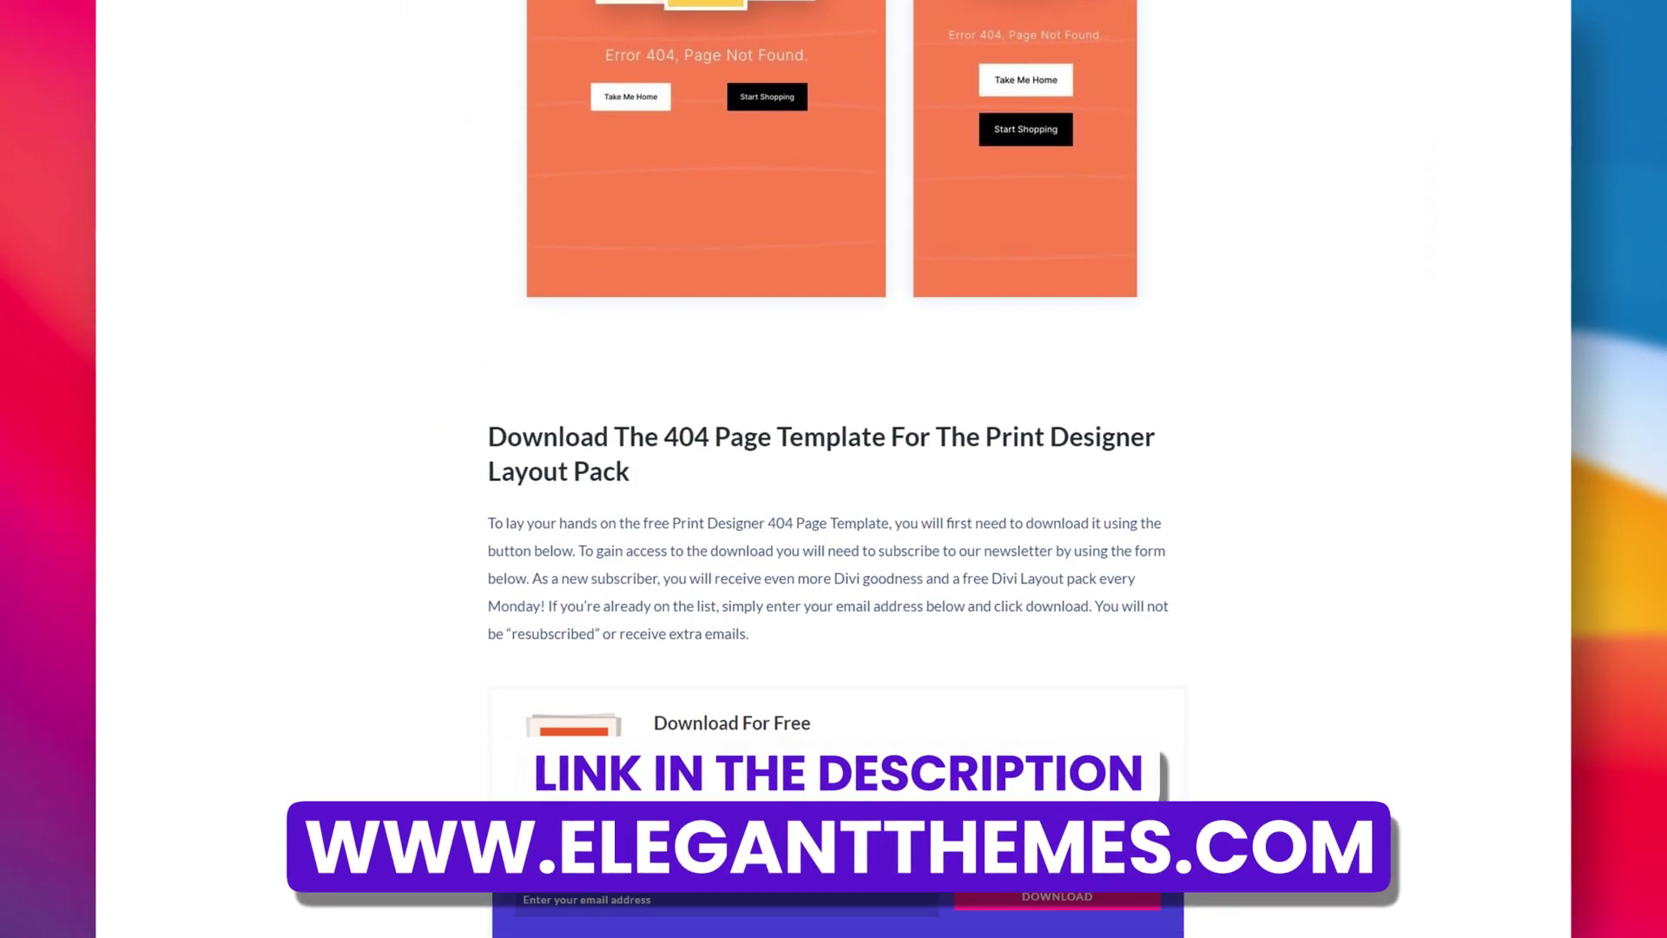
scroll(834, 469, down, 10)
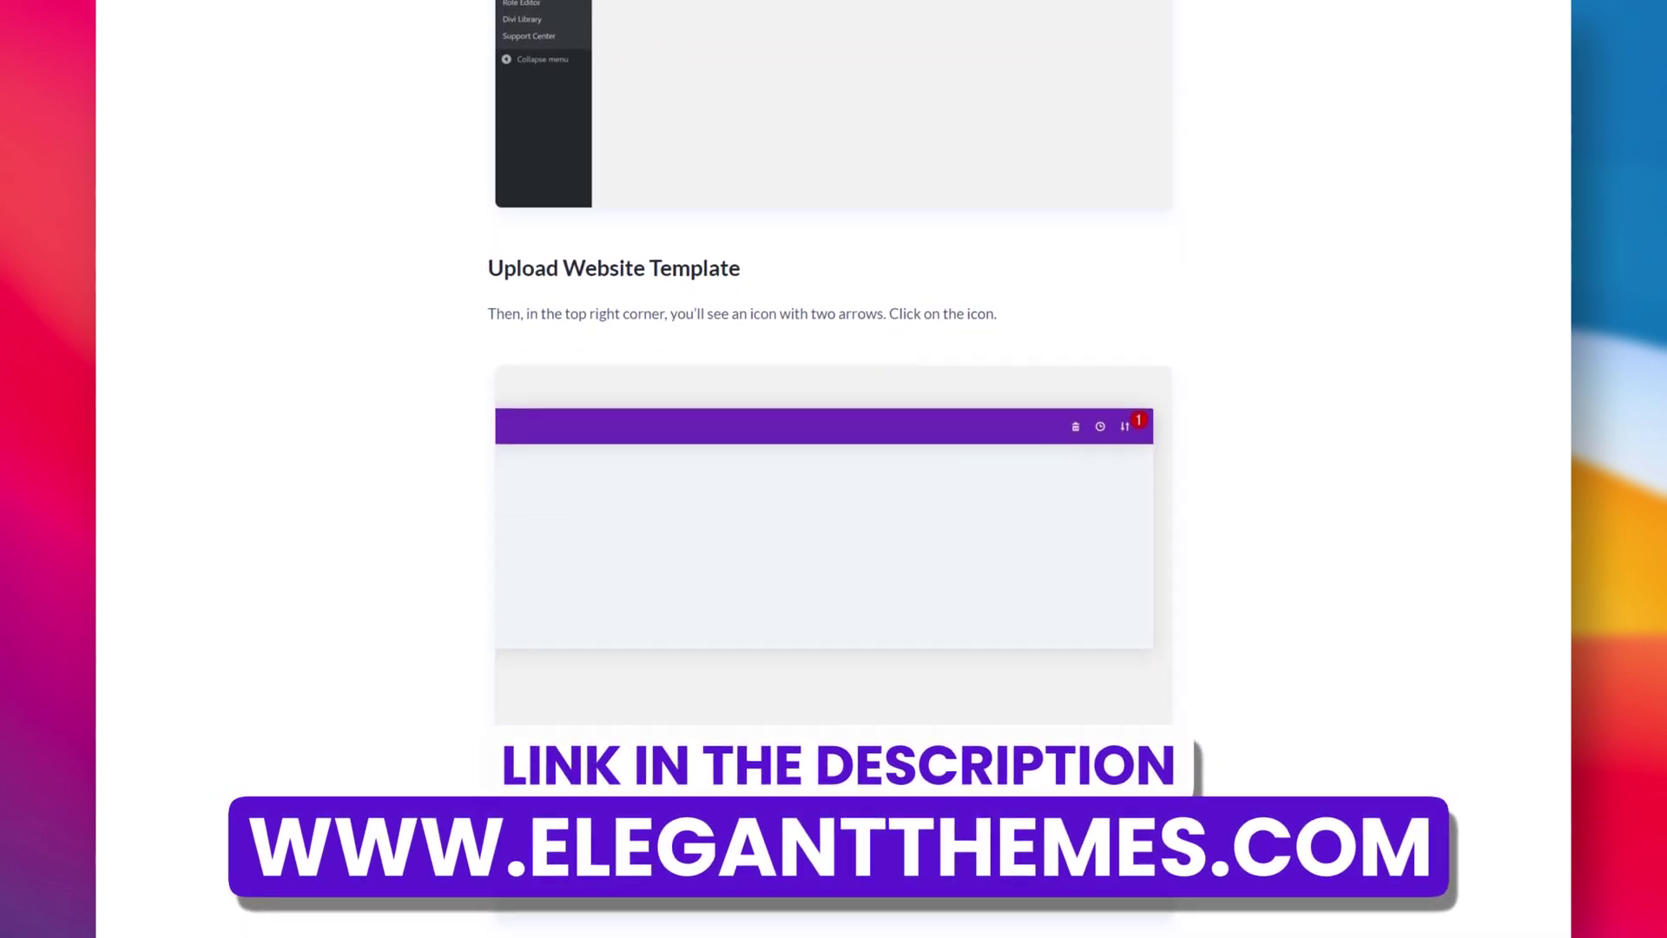
scroll(833, 469, down, 10)
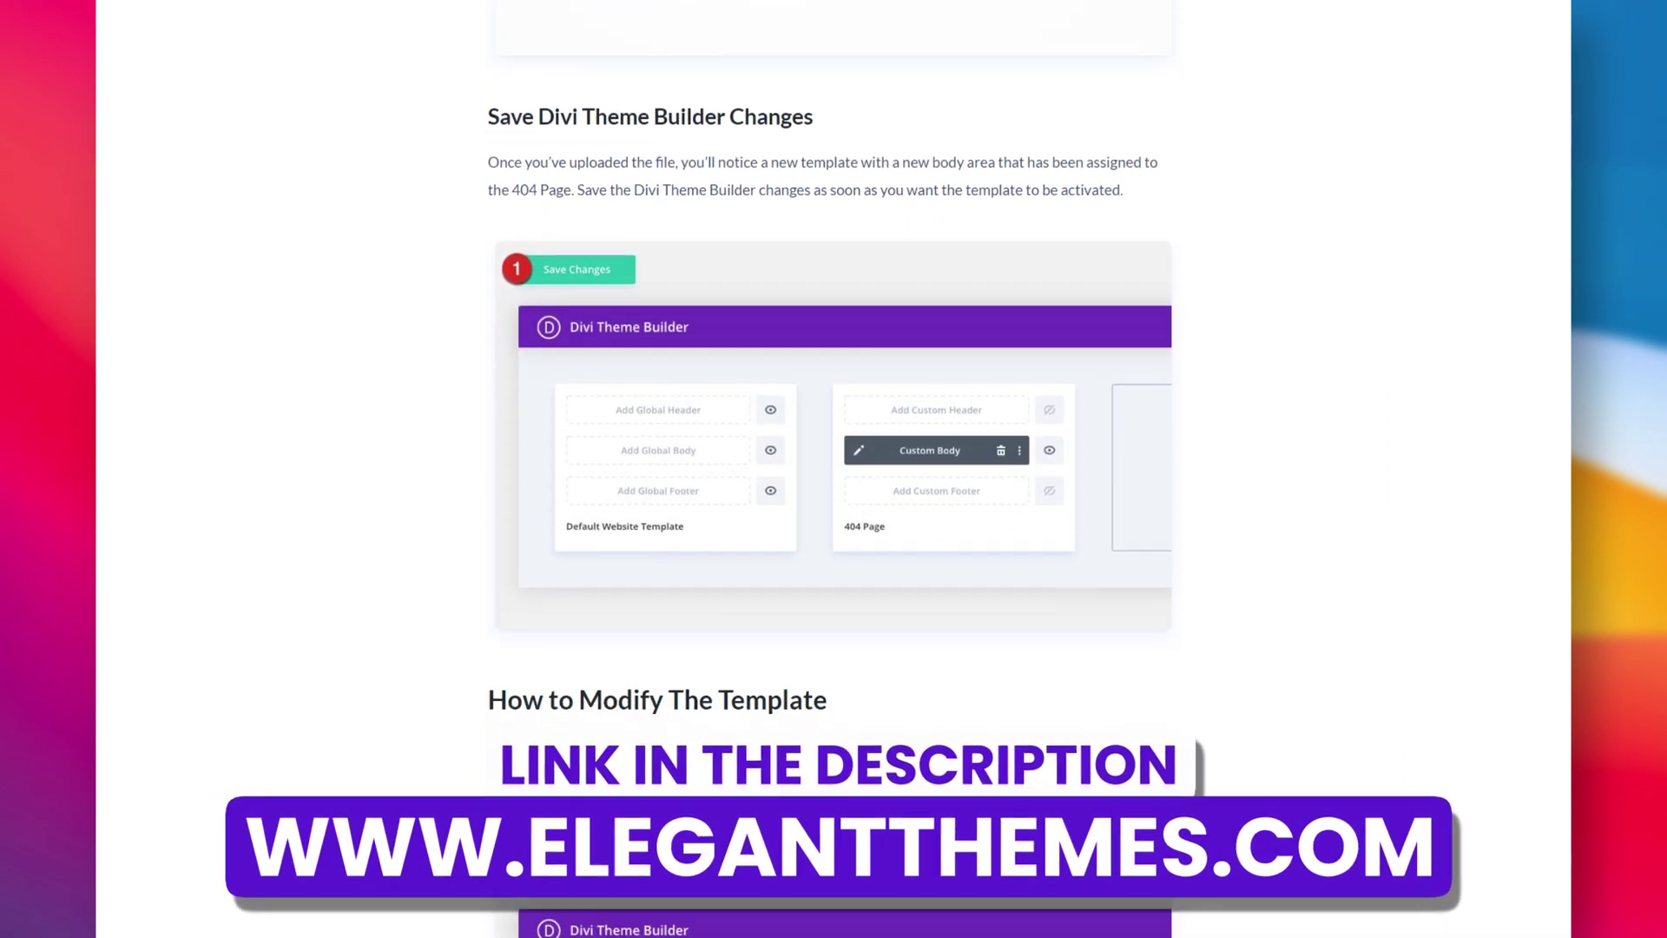
scroll(834, 469, down, 8)
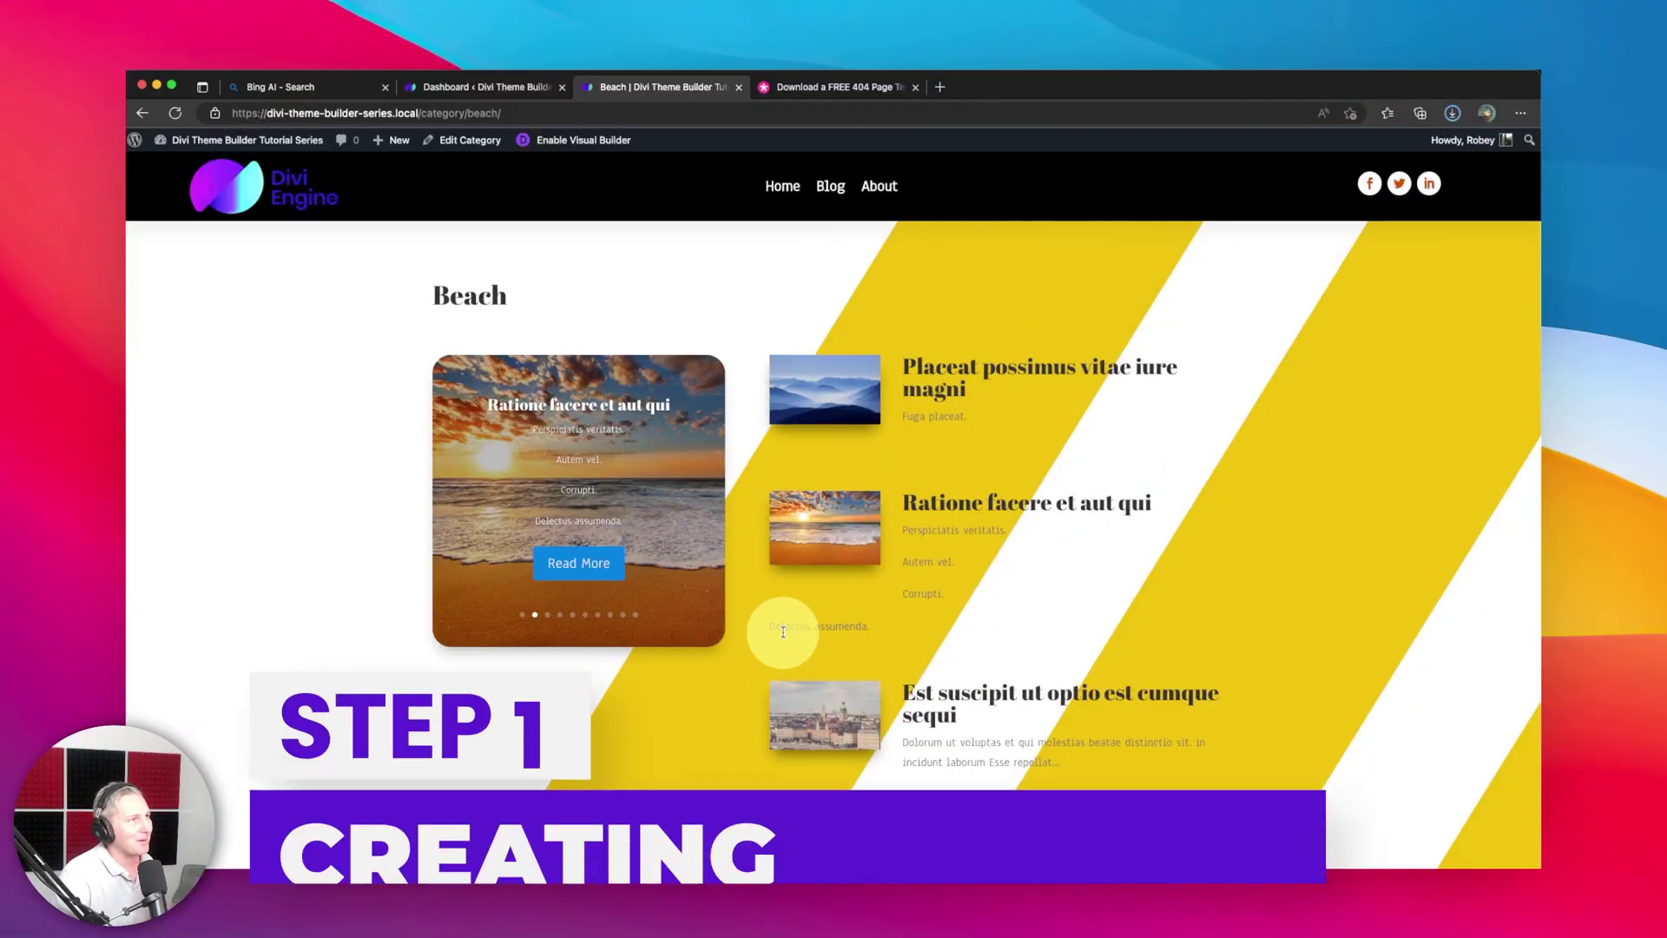
Advance the Beach page's post slider, scroll down, then go to the WordPress Dashboard
click(703, 504)
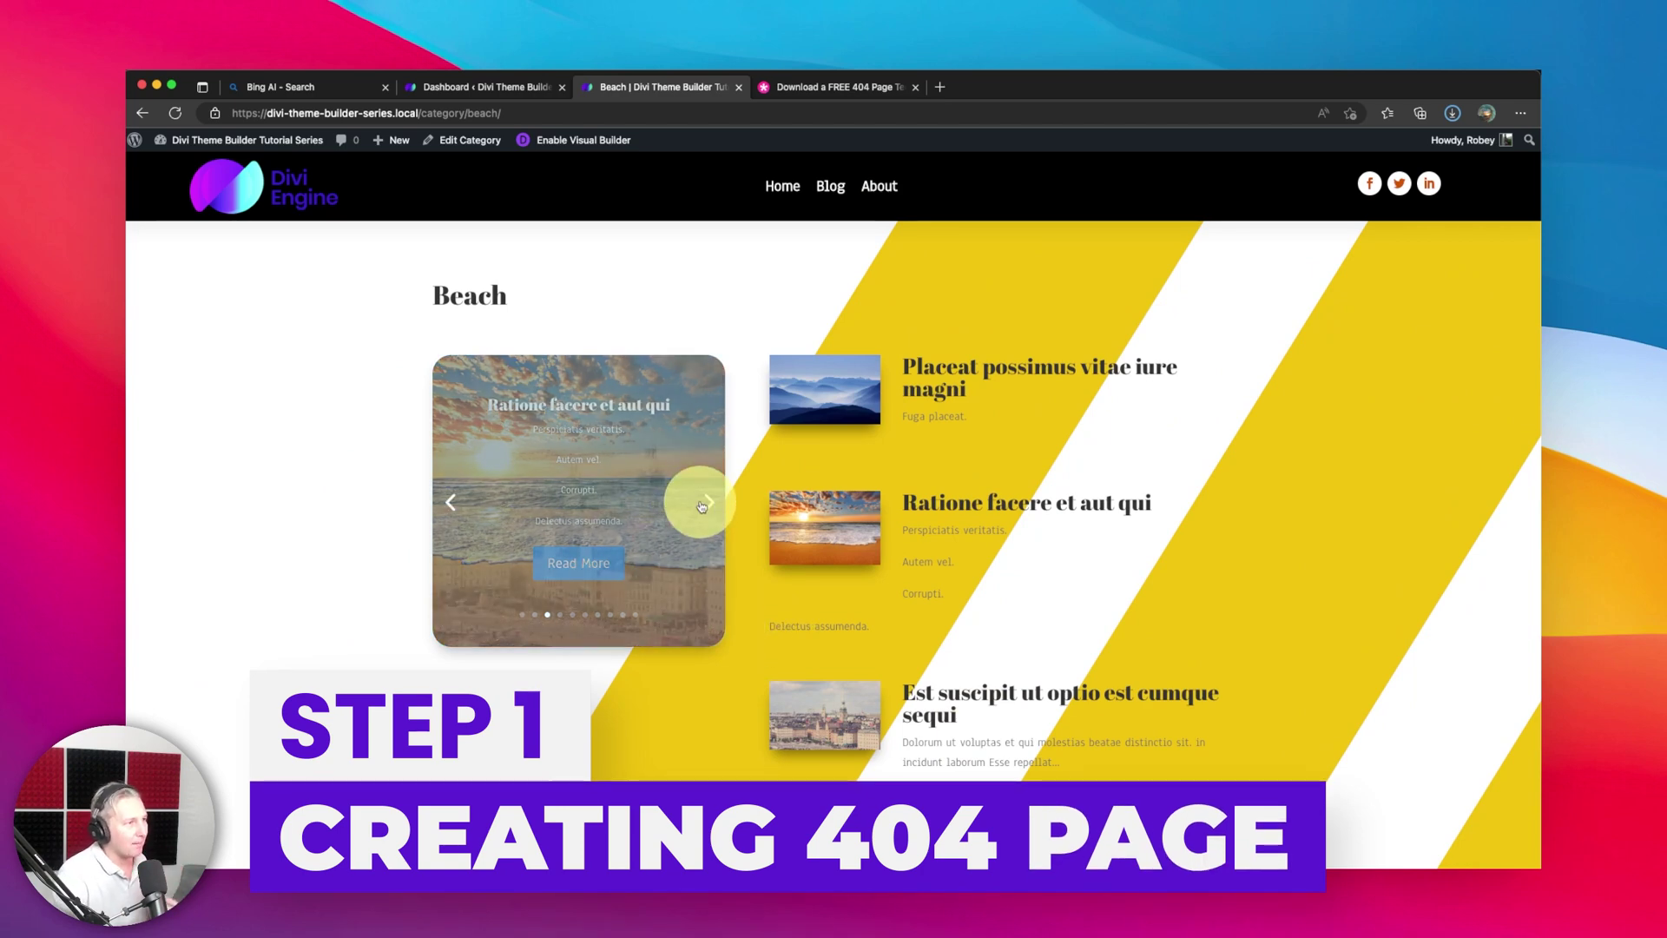
scroll(701, 505, down, 15)
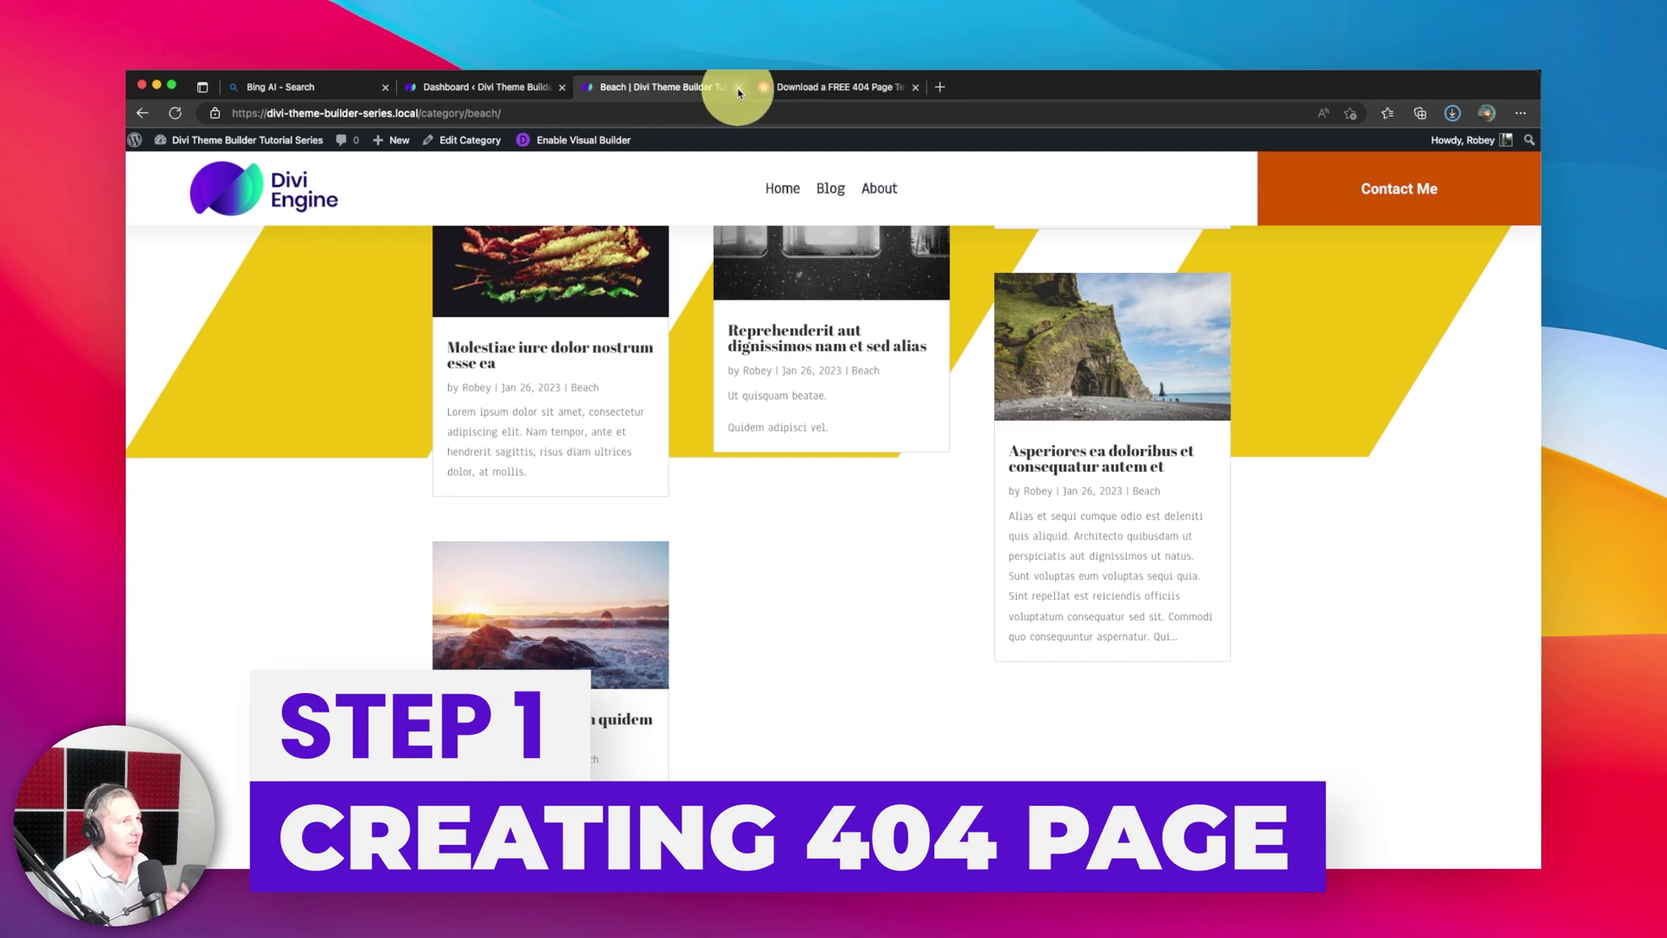
click(462, 90)
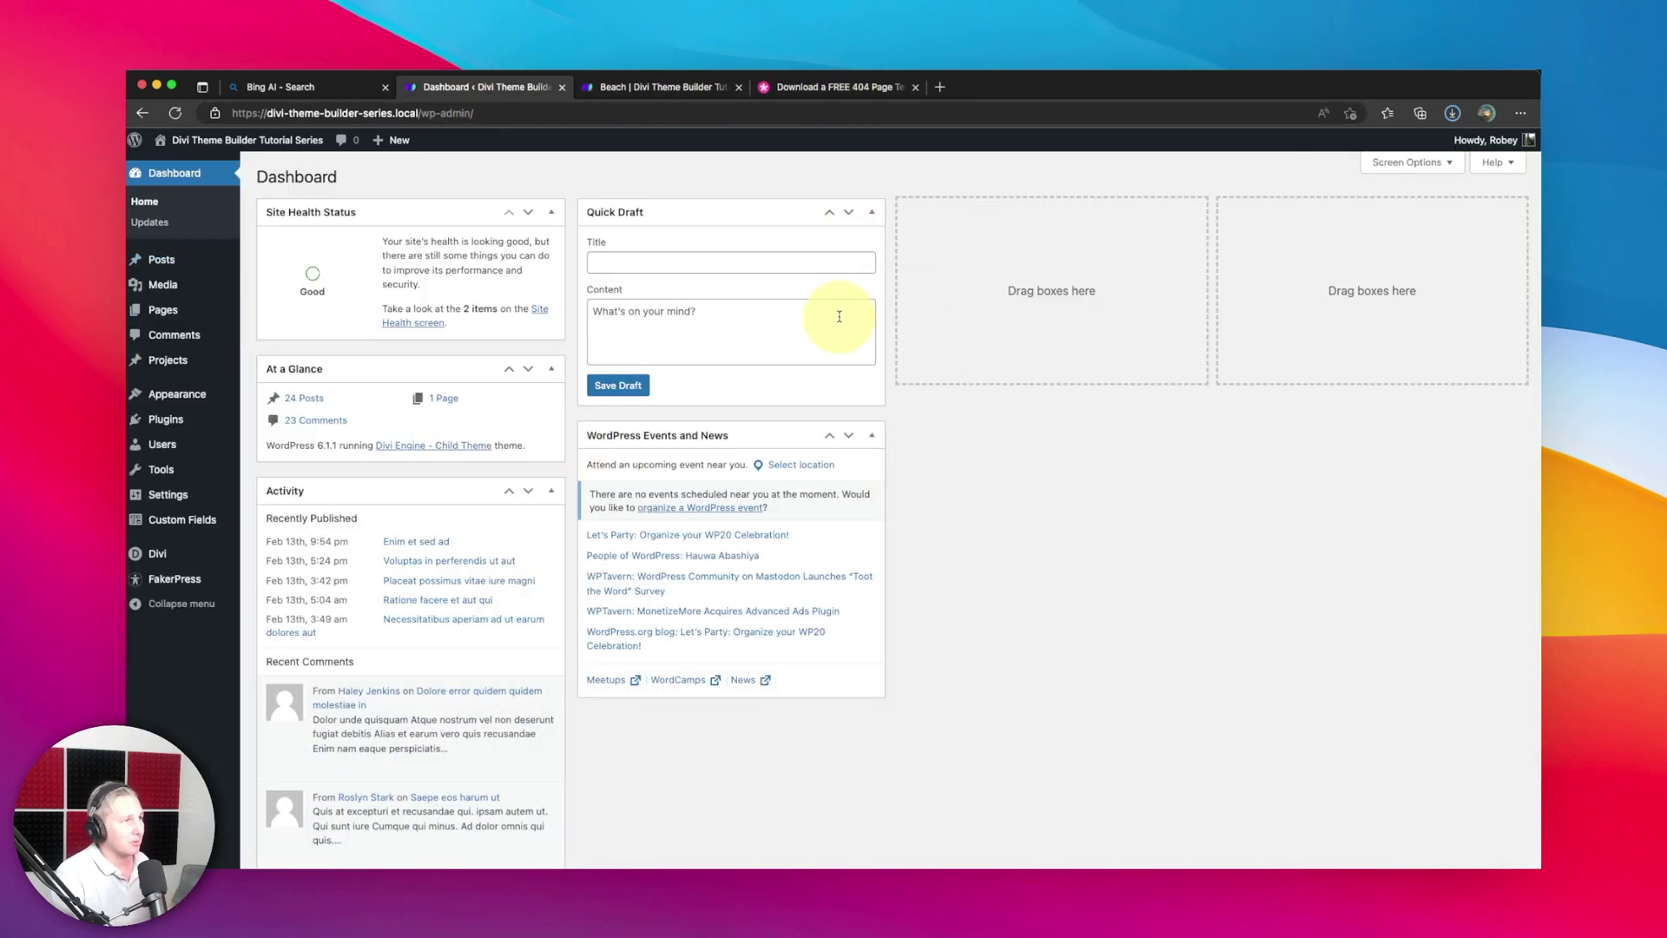
Look over the reference 404 template article, then return to the WordPress Dashboard
click(812, 87)
scroll(967, 536, down, 10)
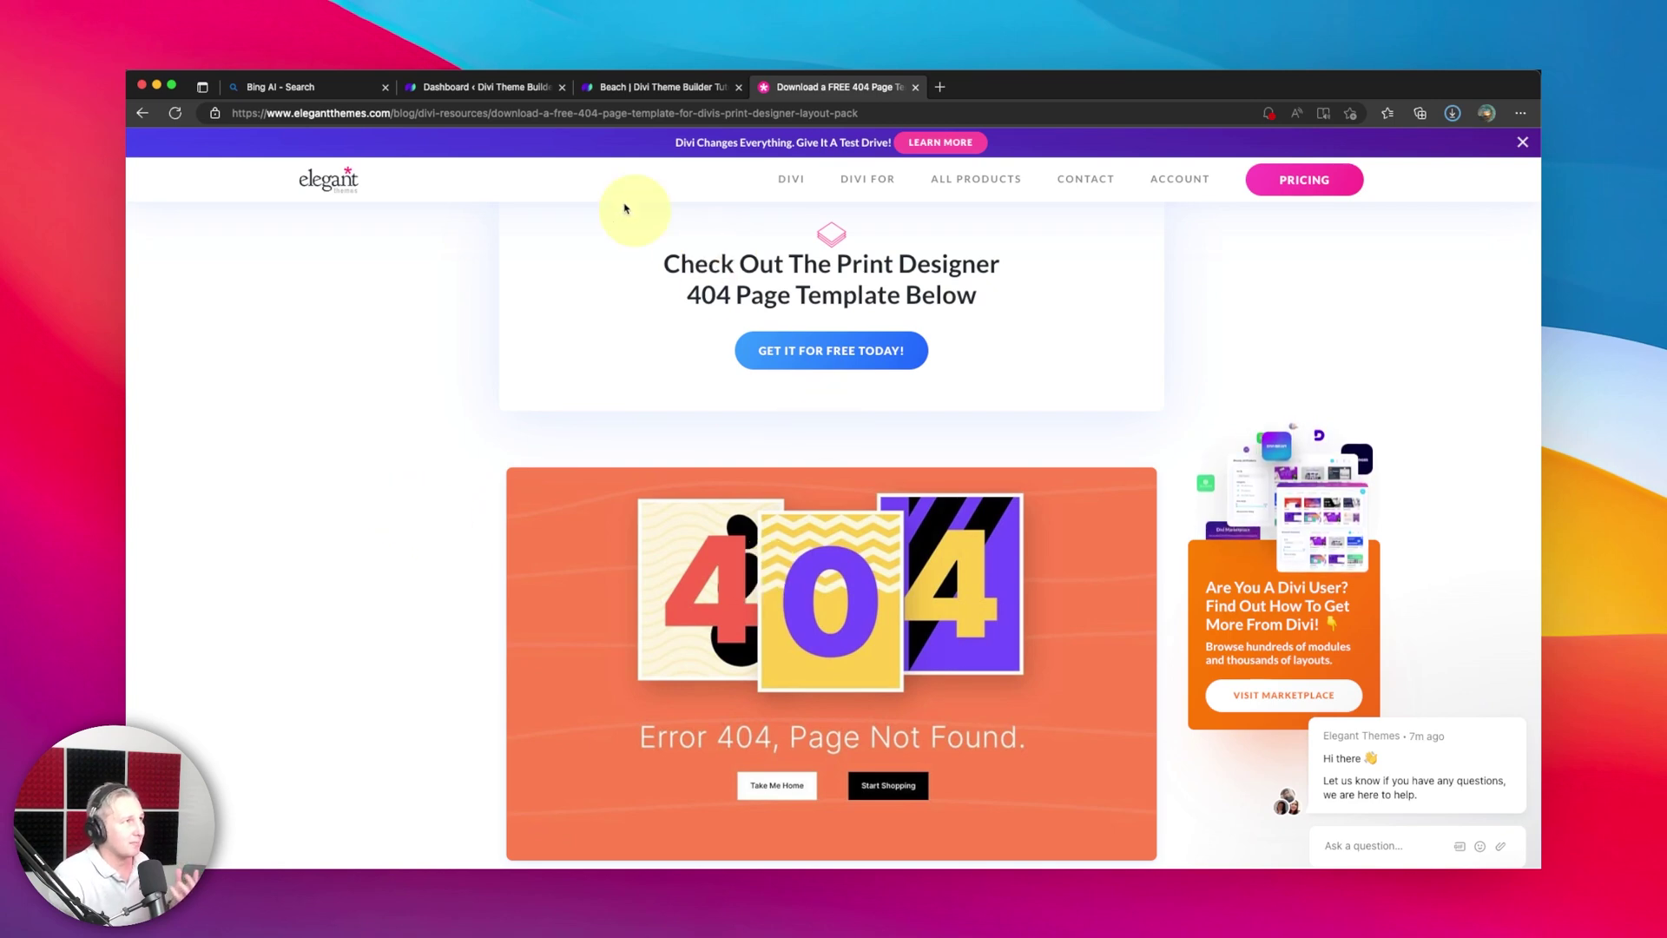
click(452, 86)
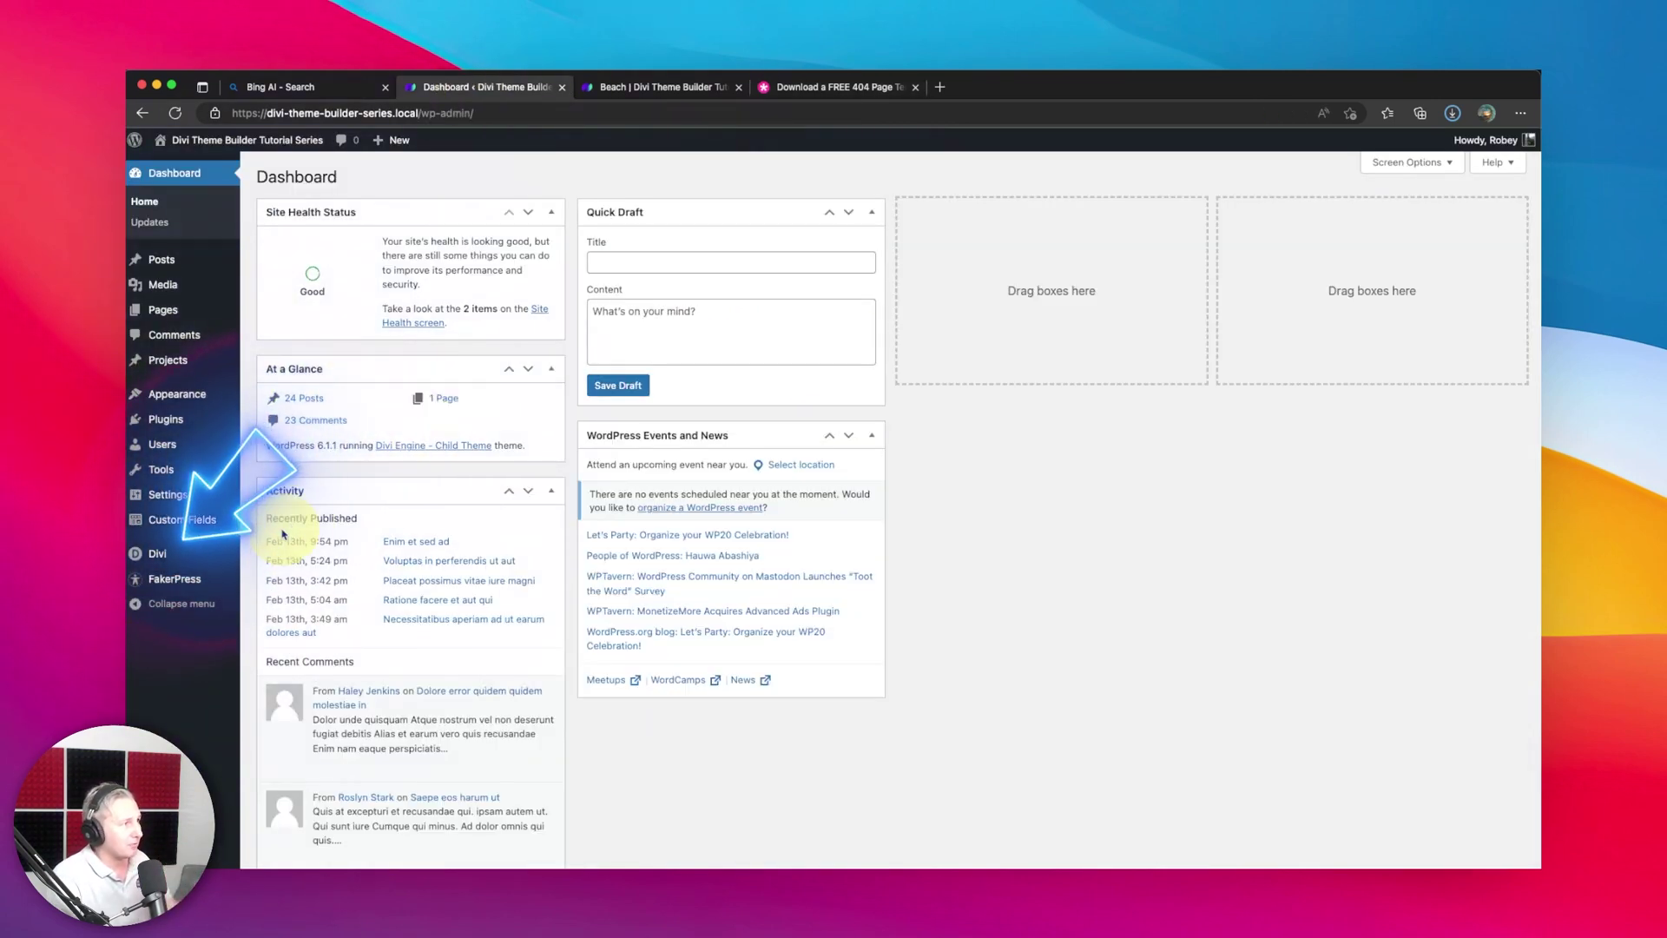
Build a new Theme Builder template assigned to the 404 Page
mouse_move(183, 556)
click(289, 578)
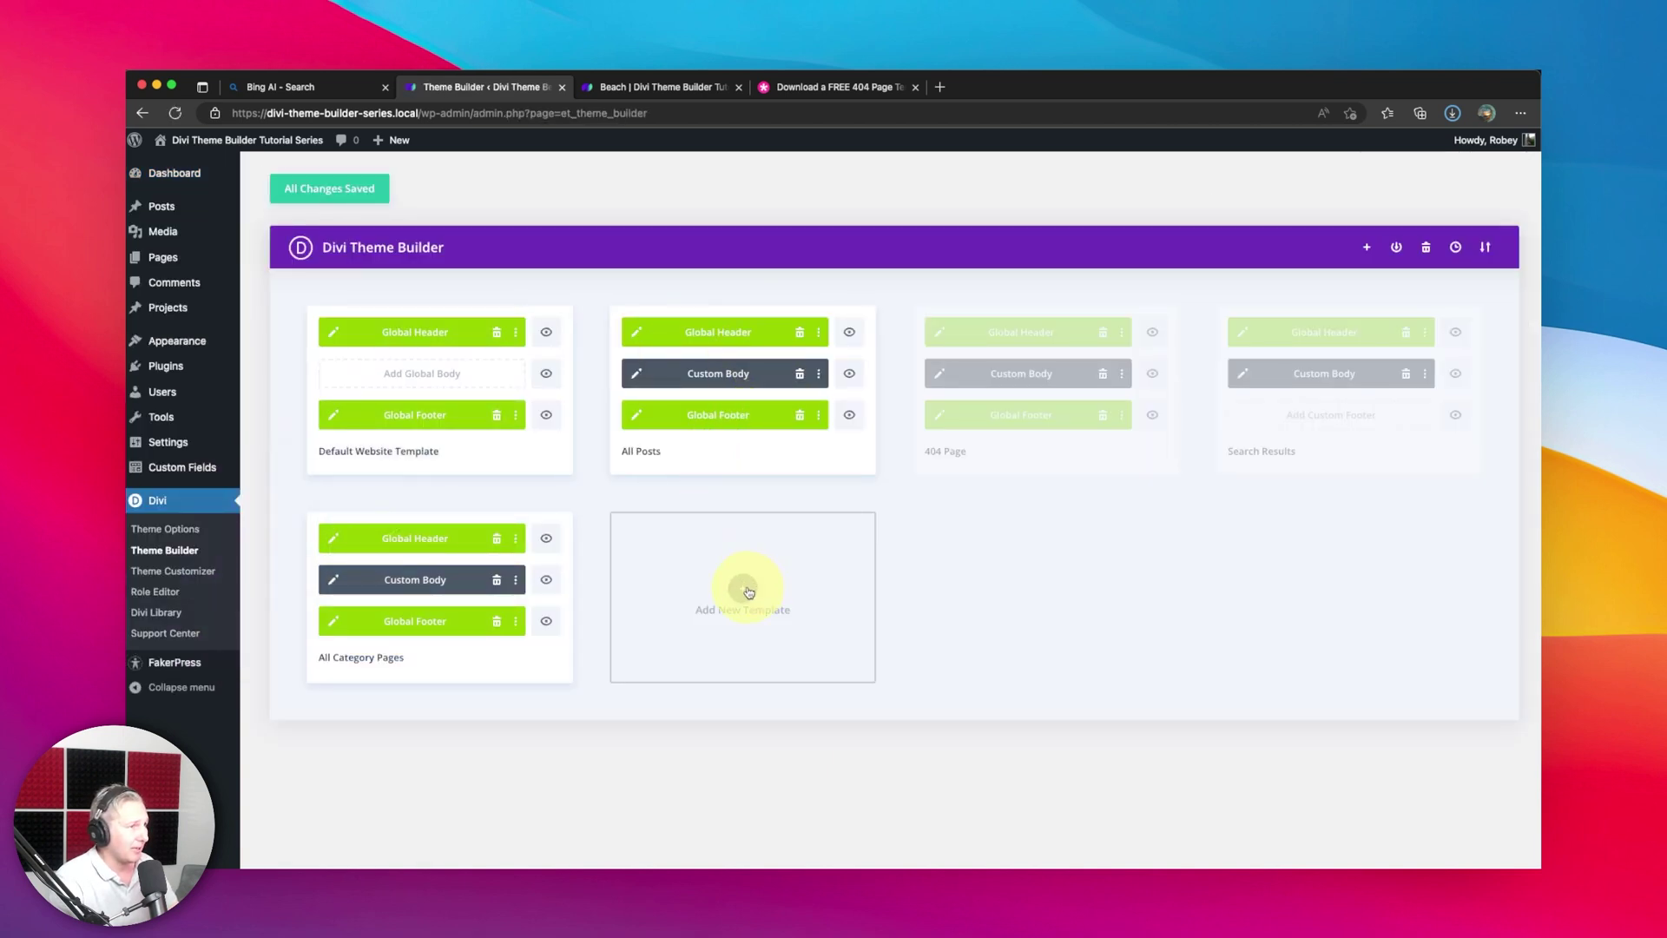
click(748, 593)
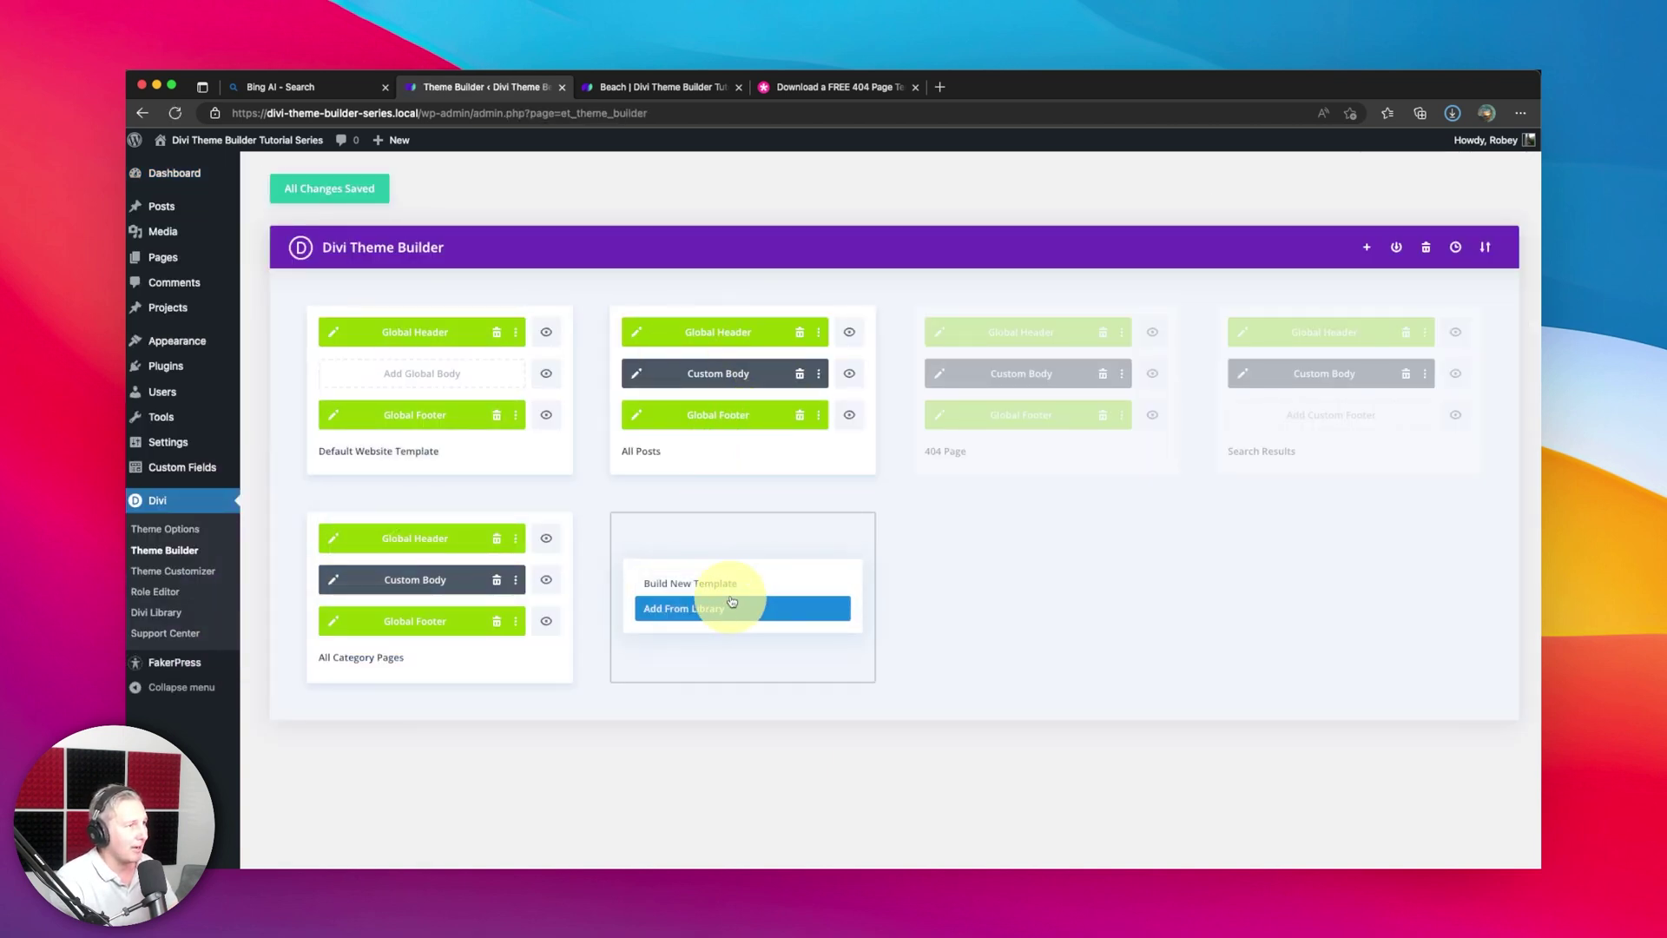
click(738, 583)
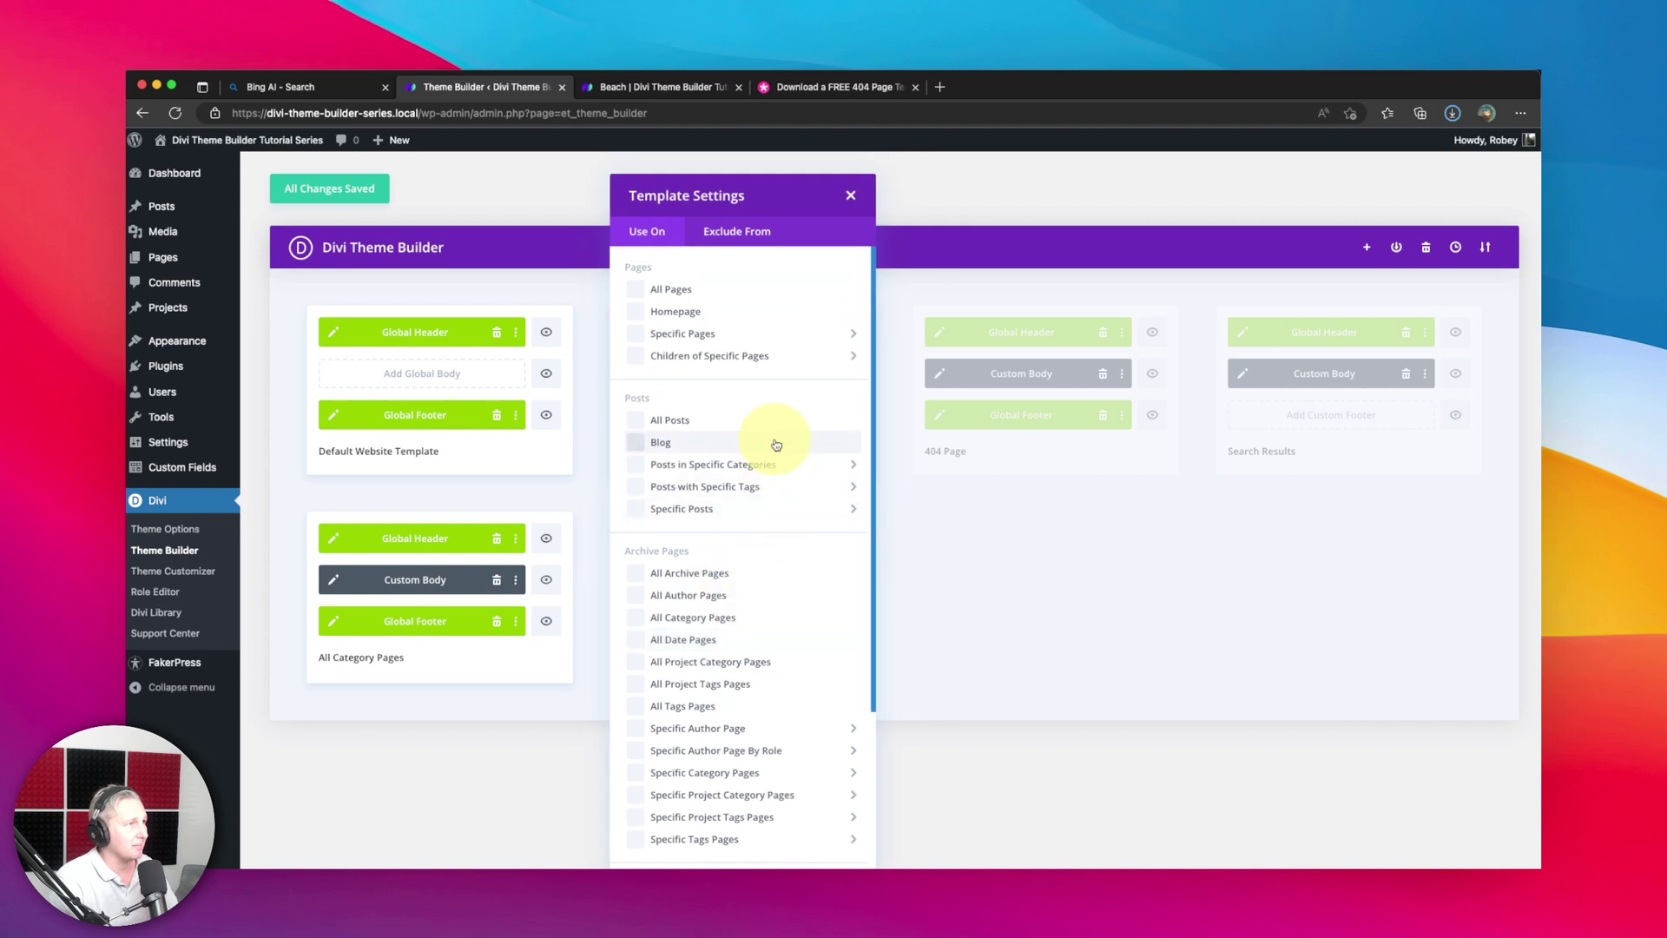
scroll(776, 444, down, 5)
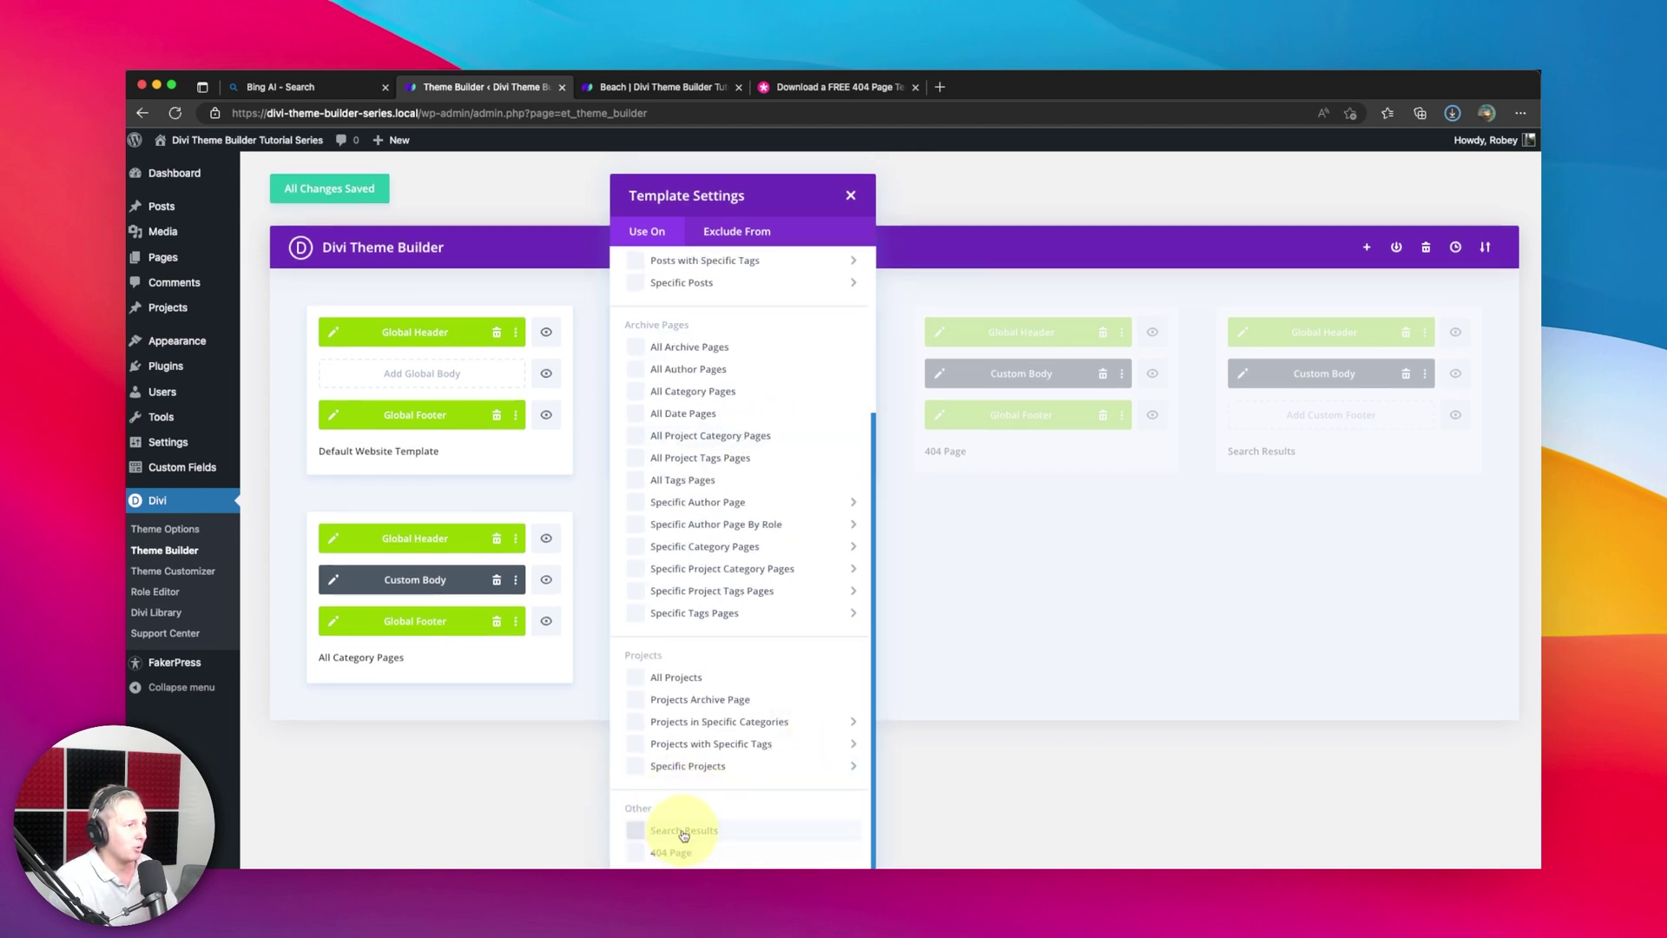
click(681, 854)
mouse_move(825, 767)
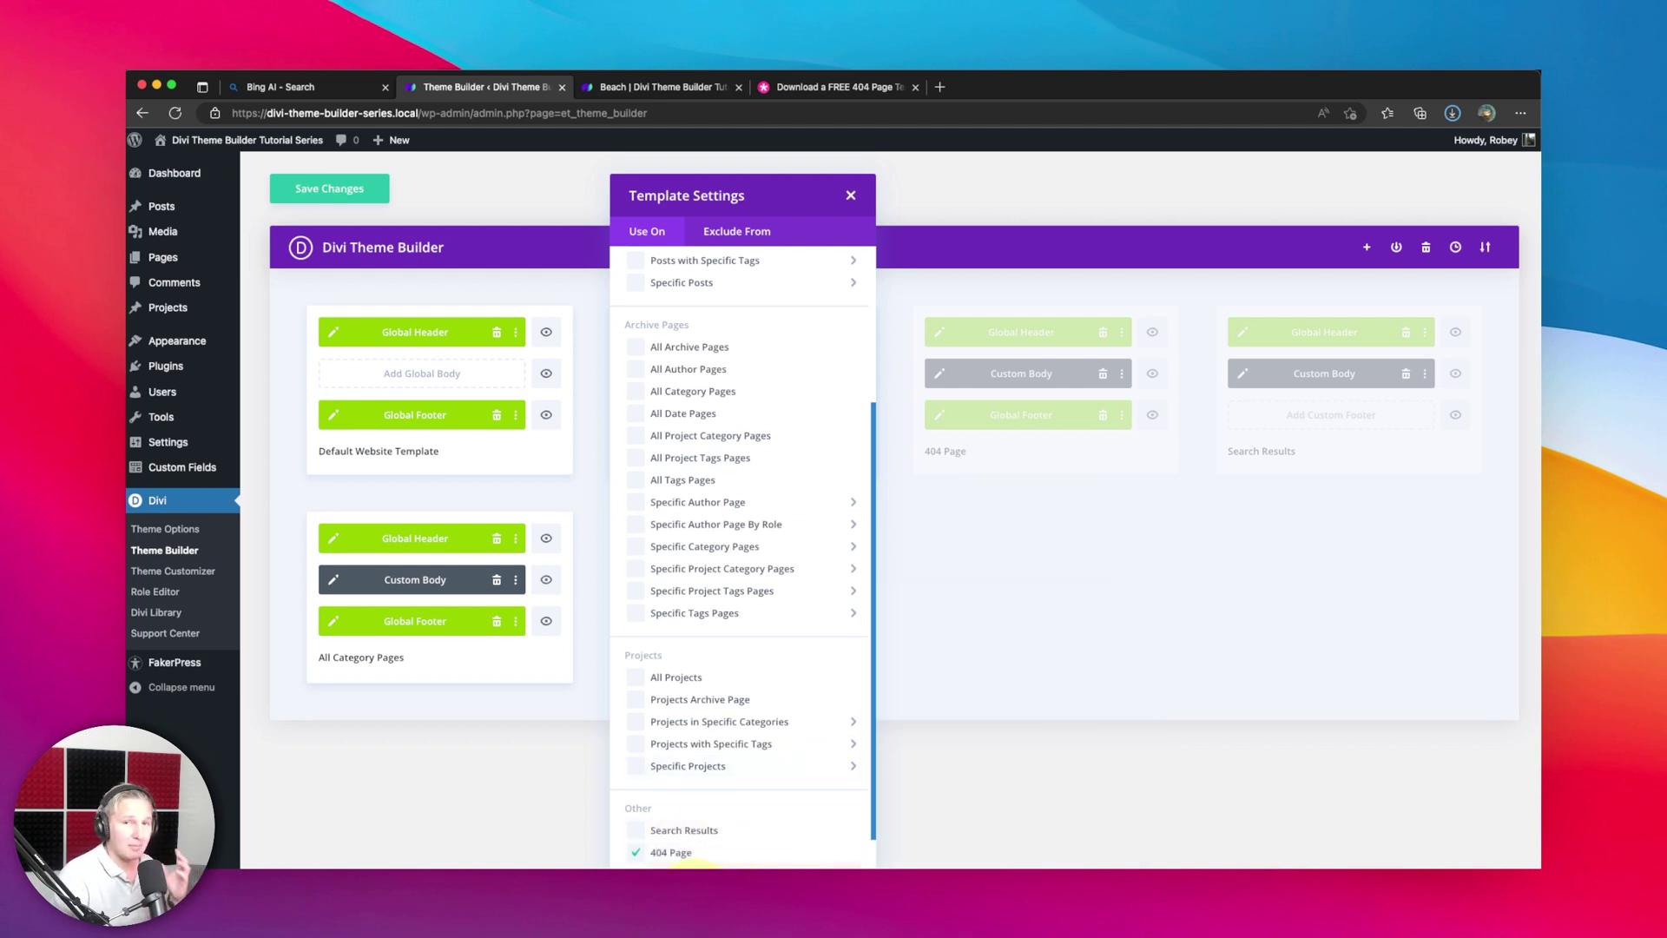
click(694, 866)
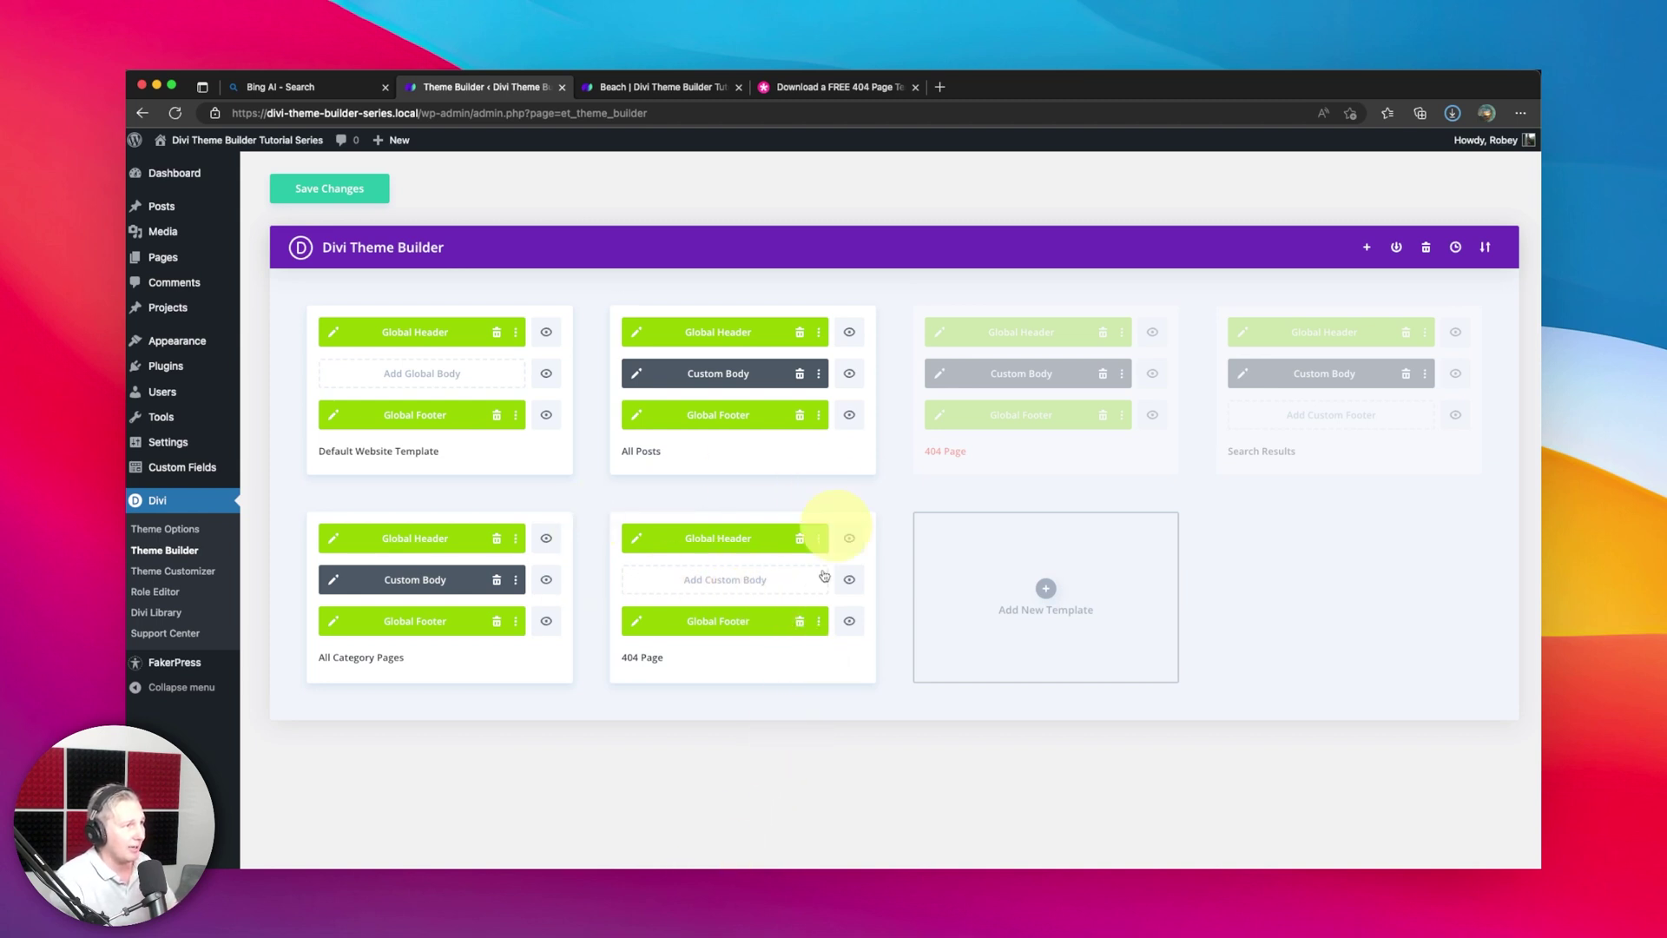
Build a custom body for the 404 template, checking the reference design, and add a three-column row
click(714, 581)
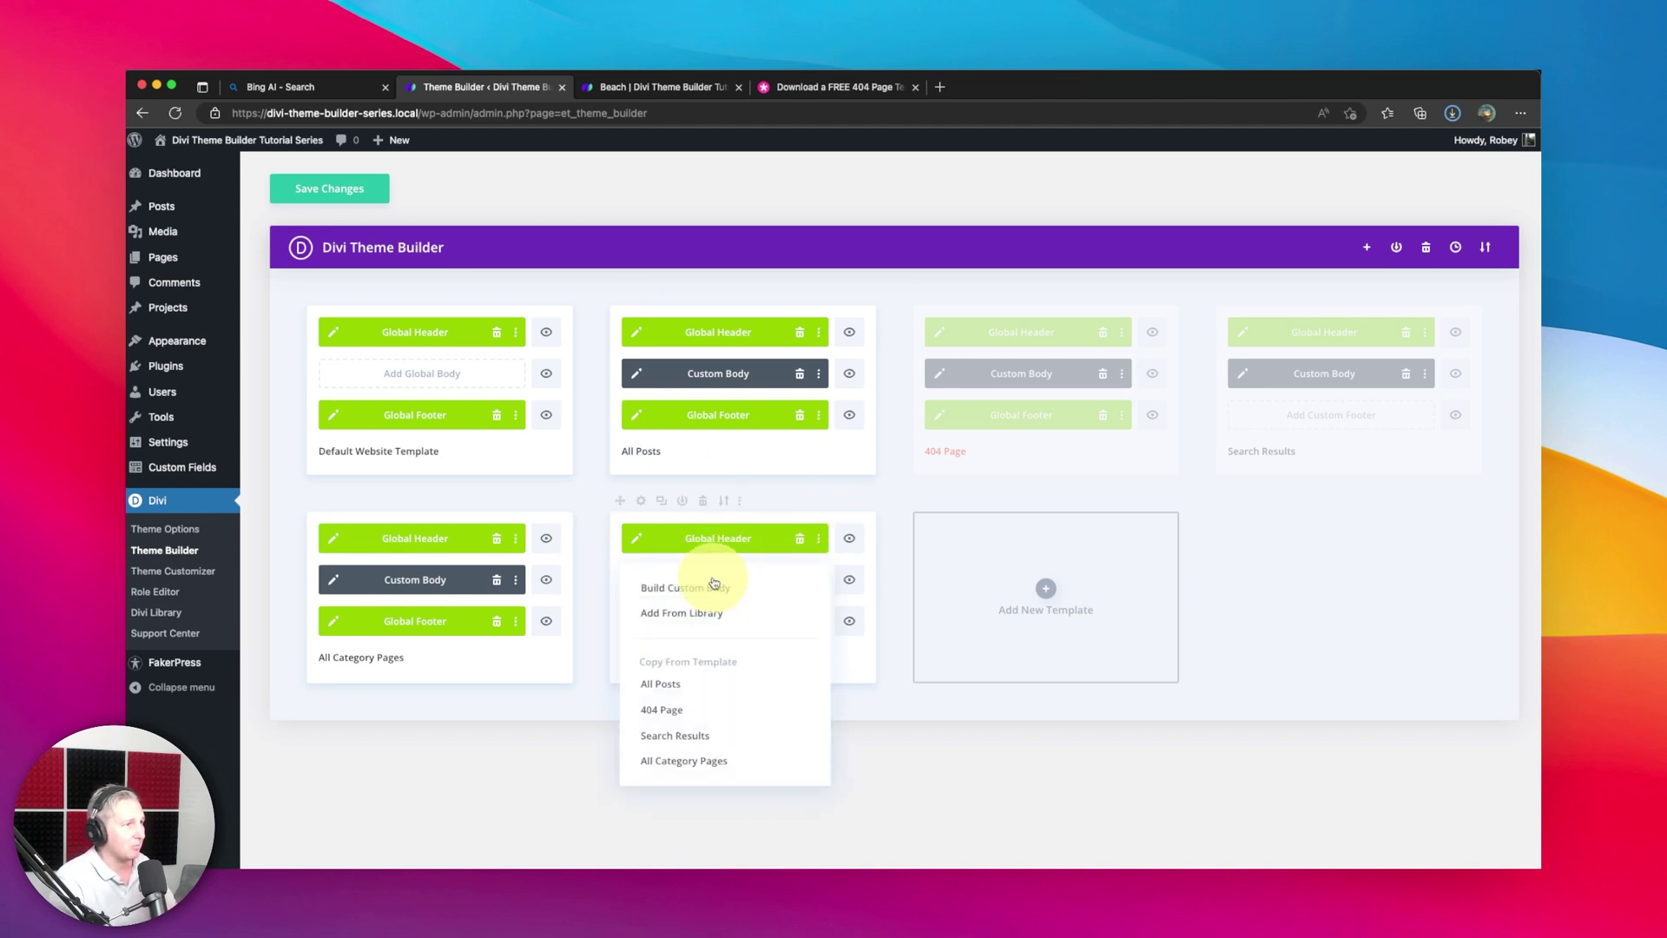
click(707, 591)
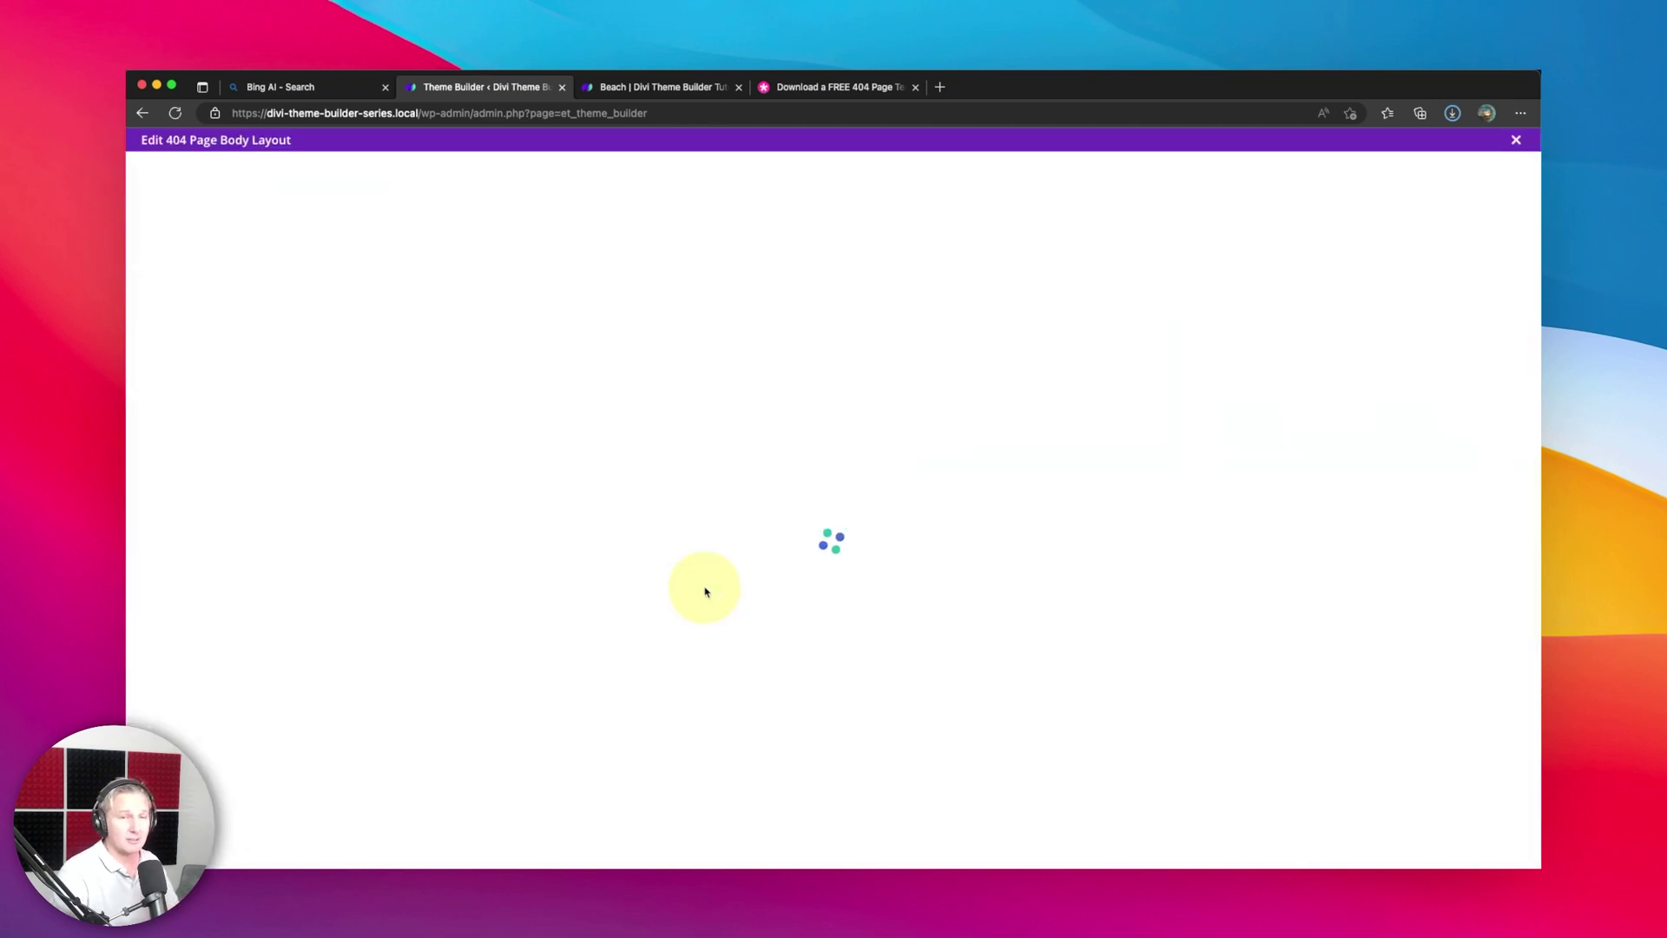
click(847, 83)
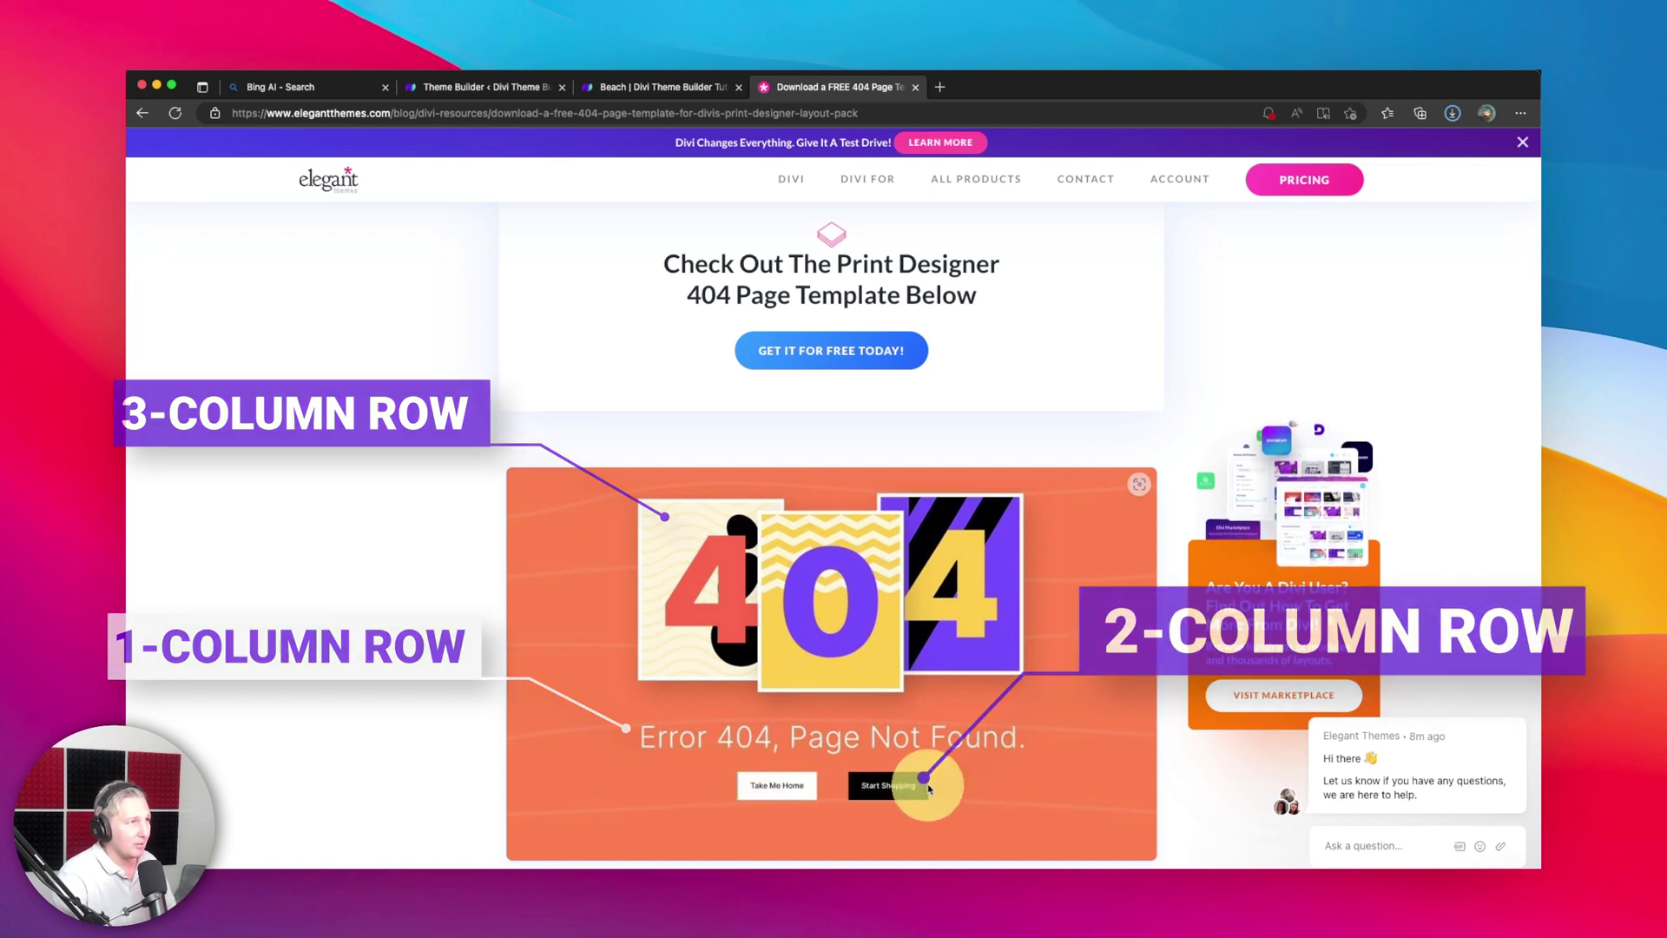
click(451, 86)
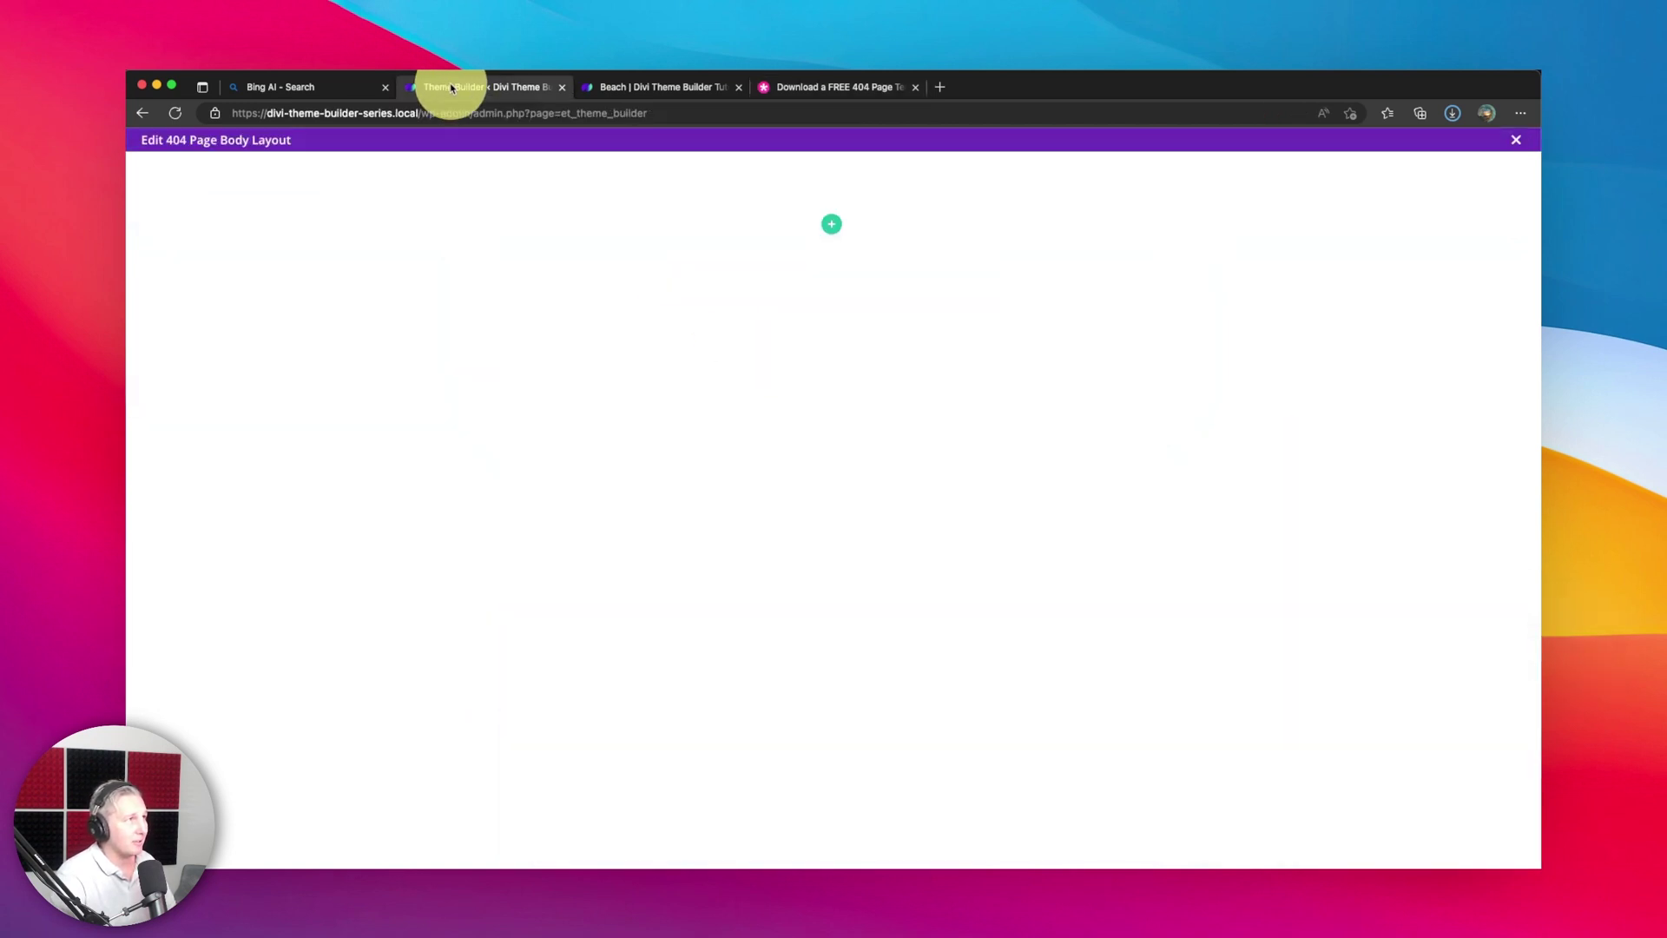
click(837, 226)
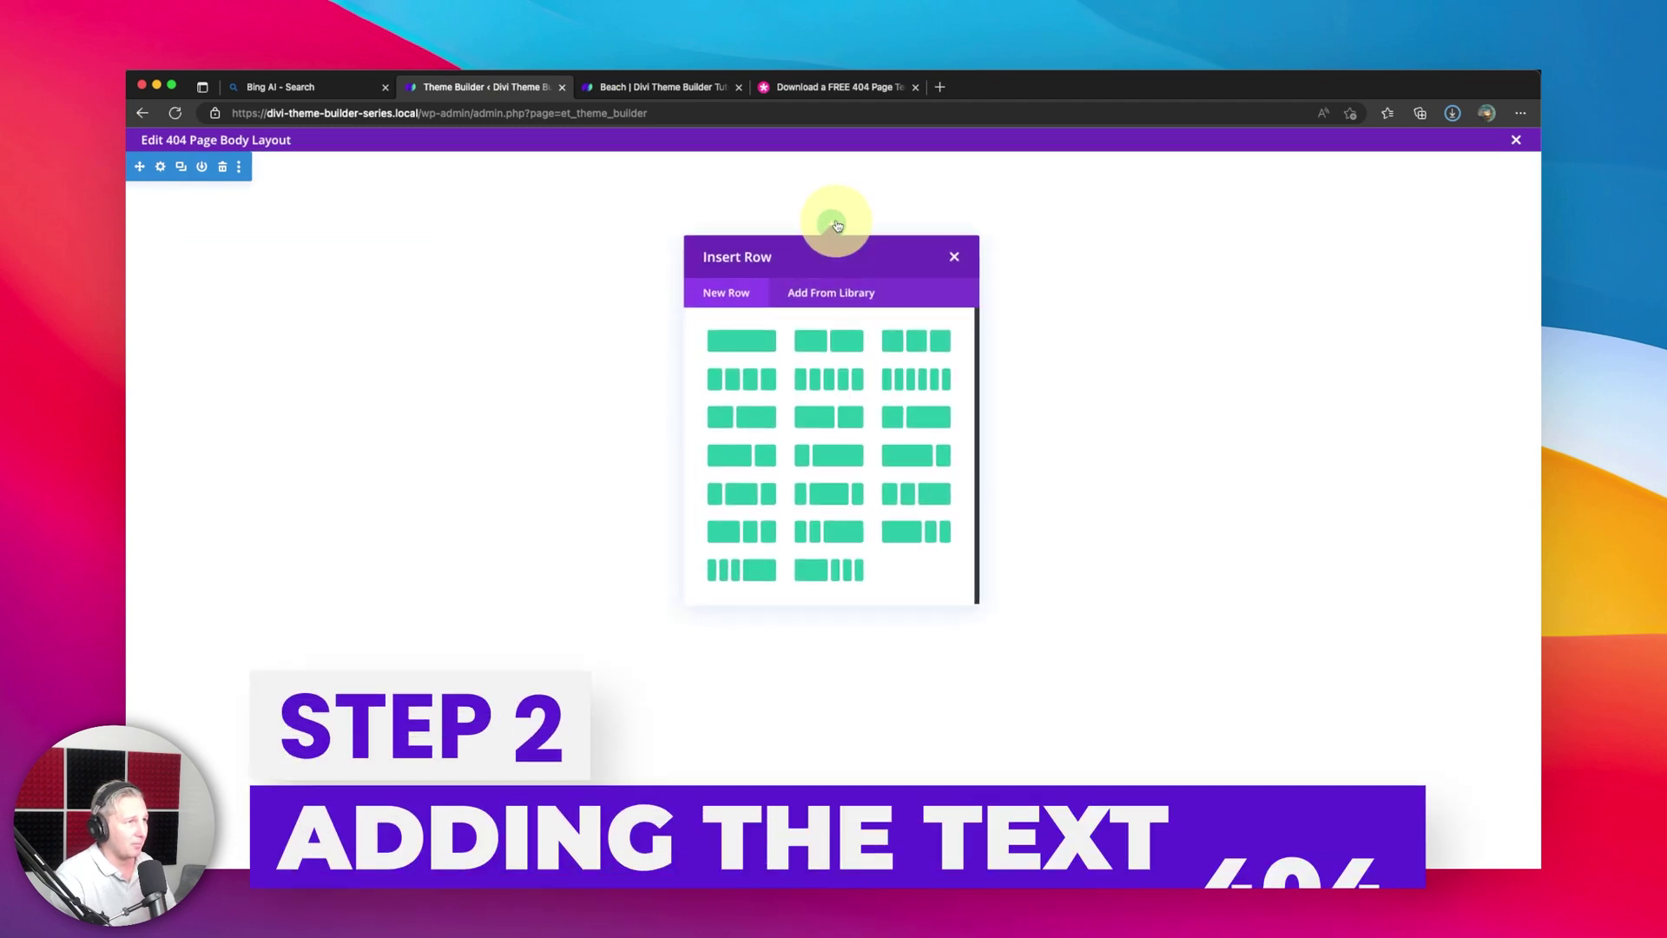
click(894, 345)
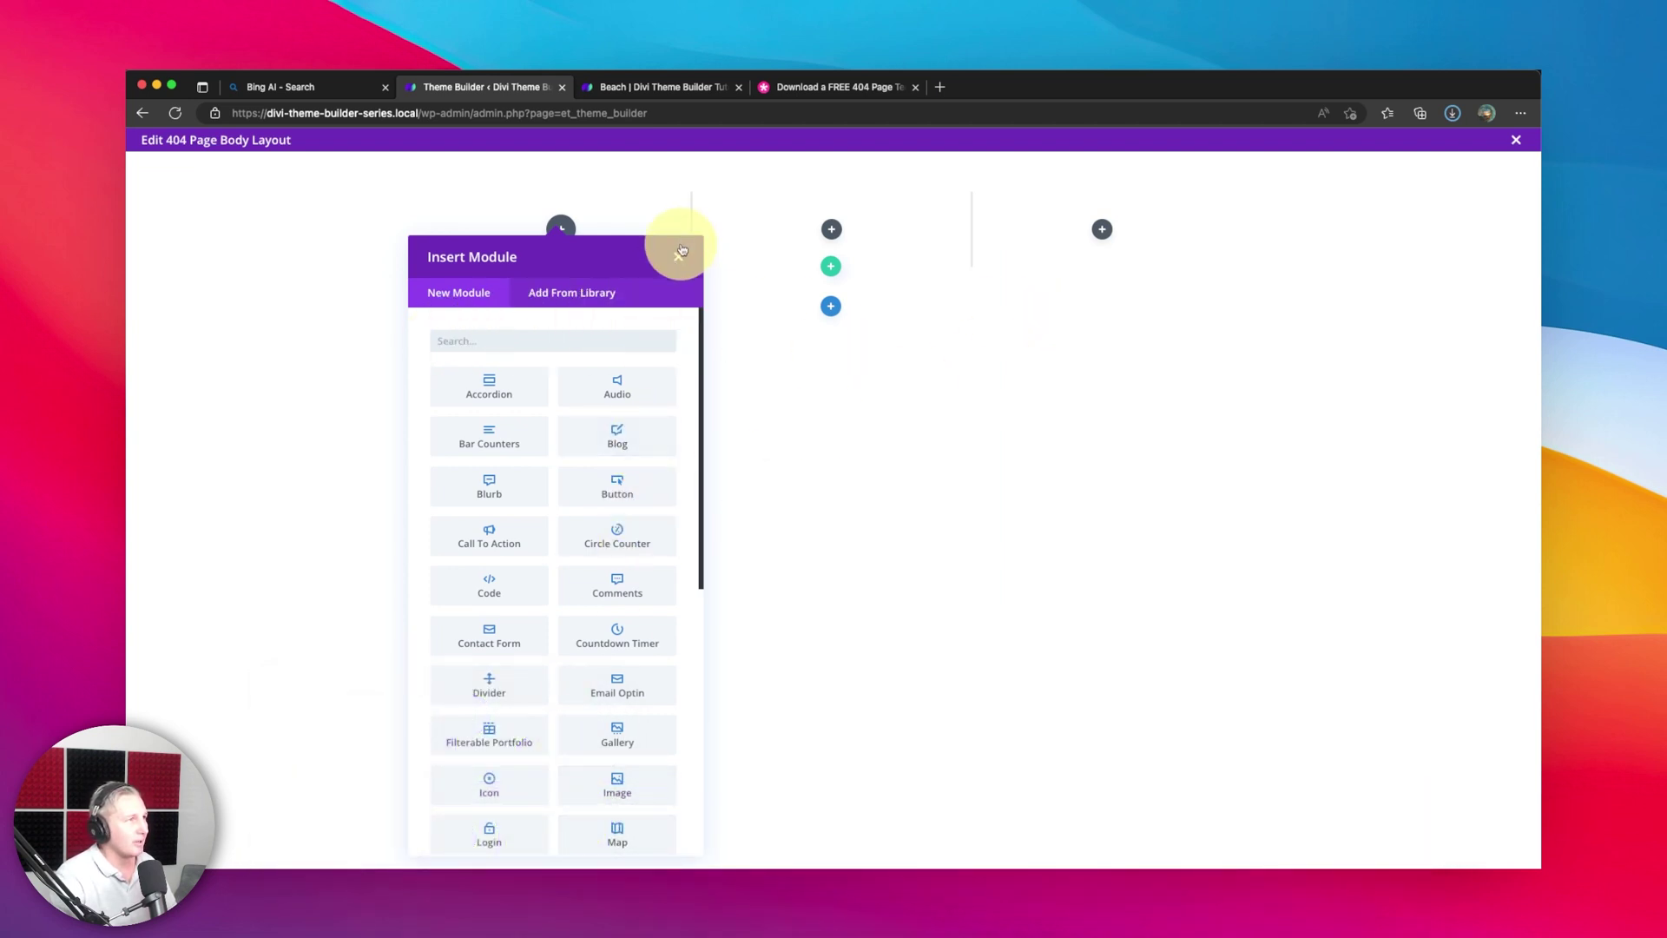
Add a Text module to the first column, replace its placeholder with '4', then check the reference design
text(text)
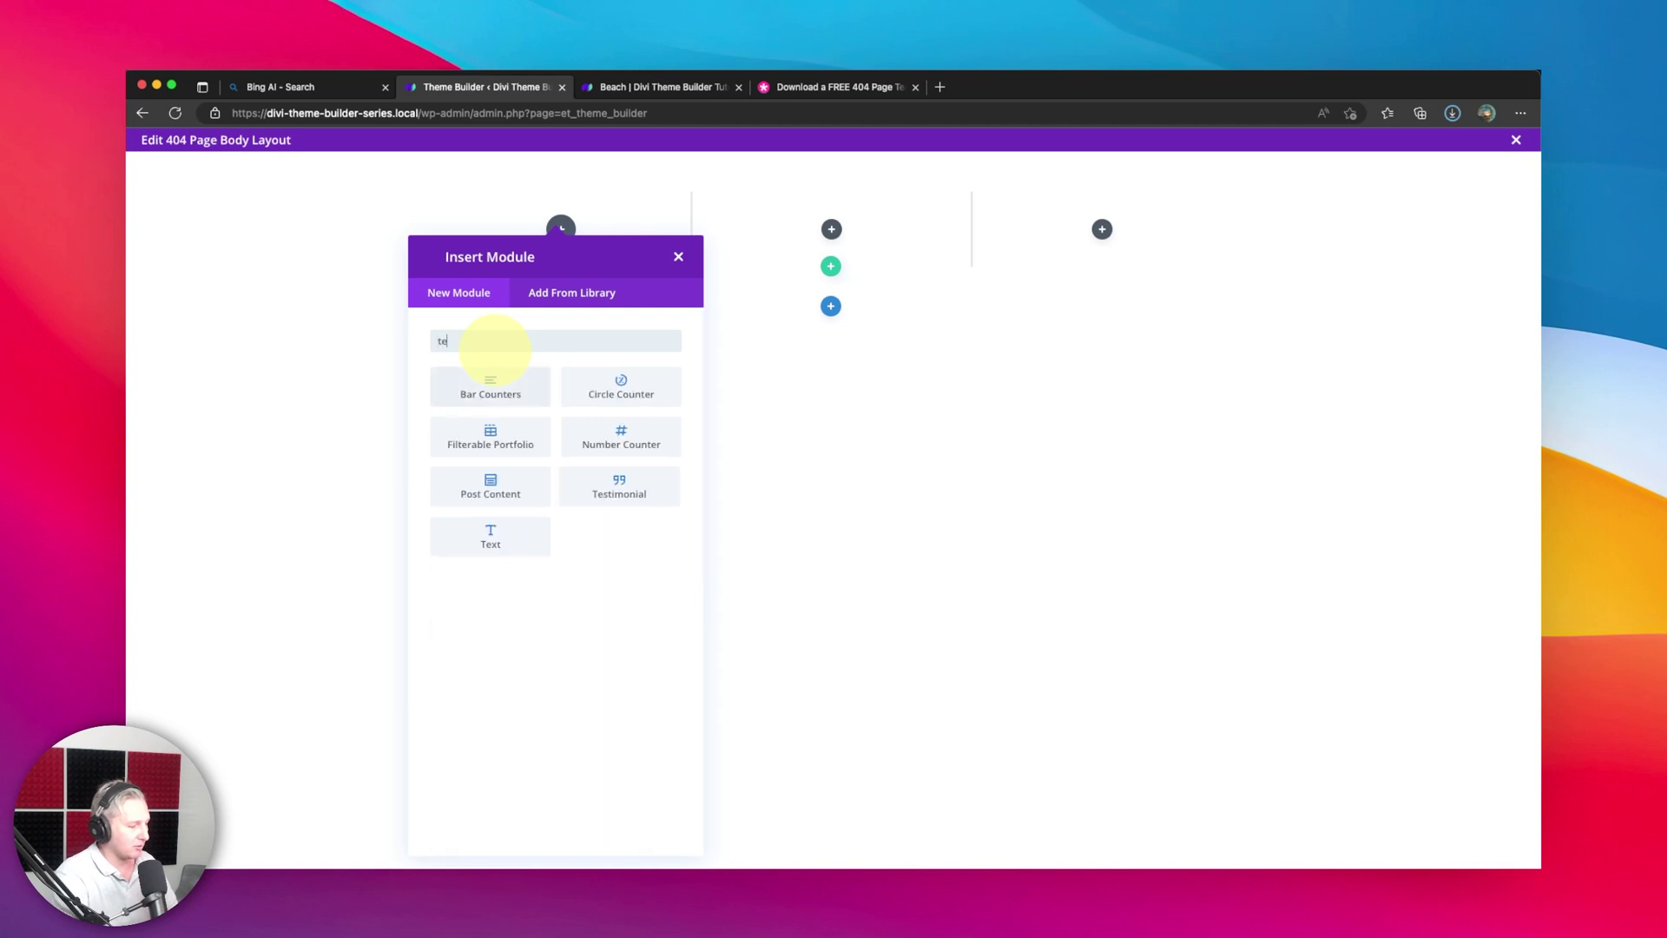
click(496, 385)
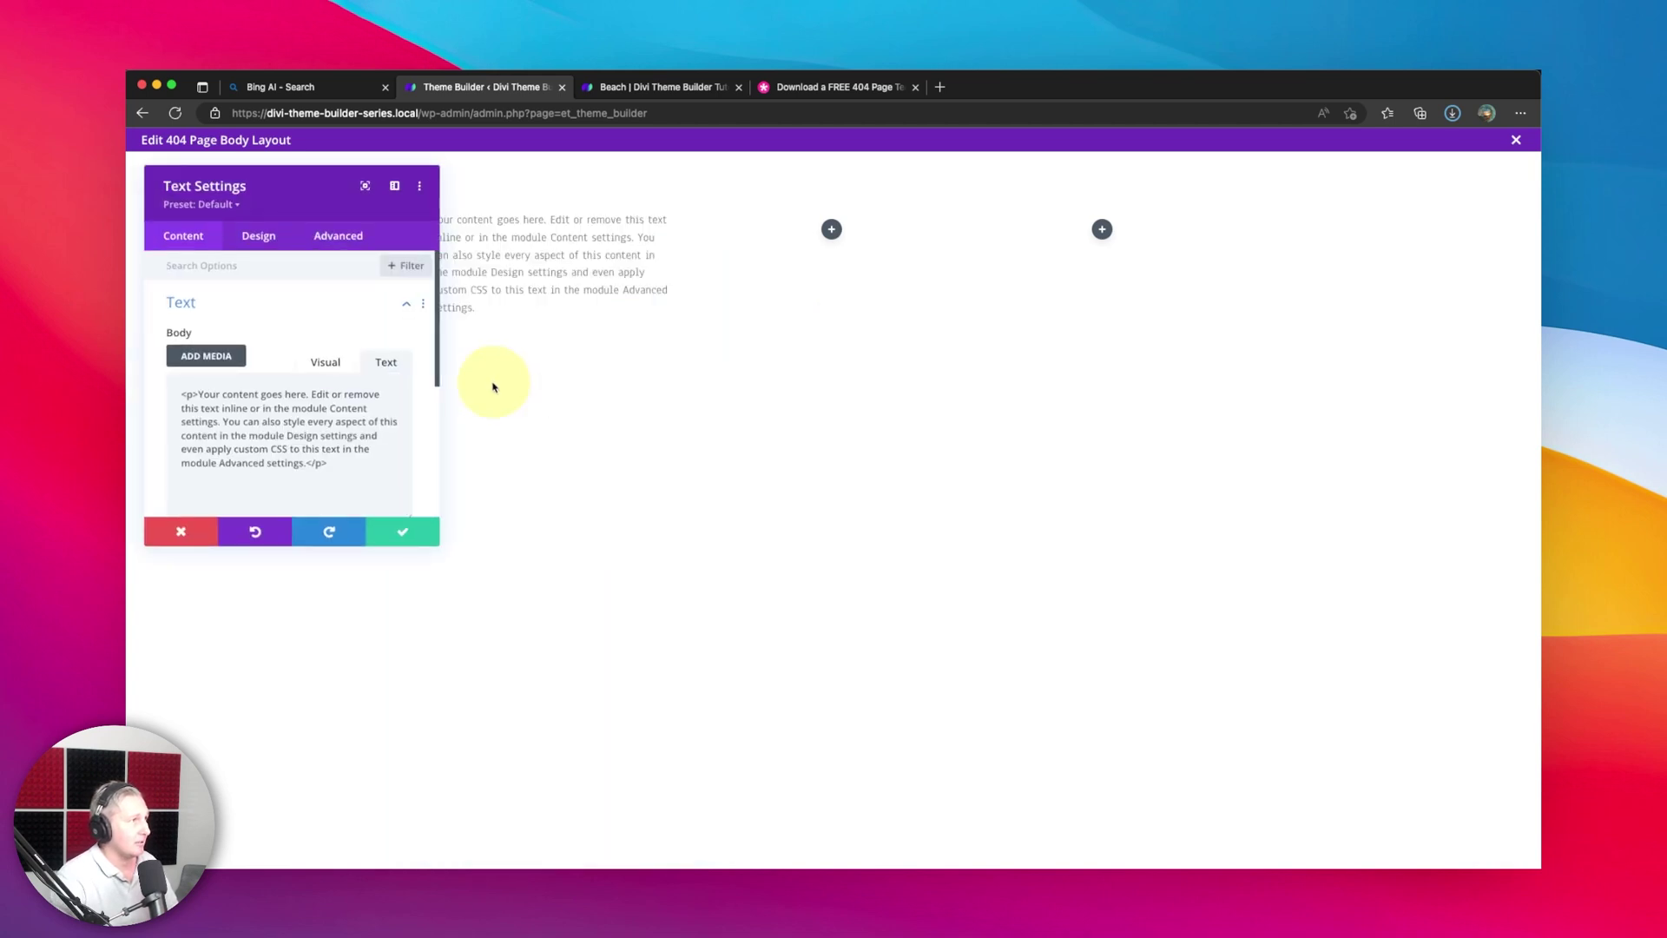
triple_click(272, 444)
drag(286, 175, 968, 390)
triple_click(946, 643)
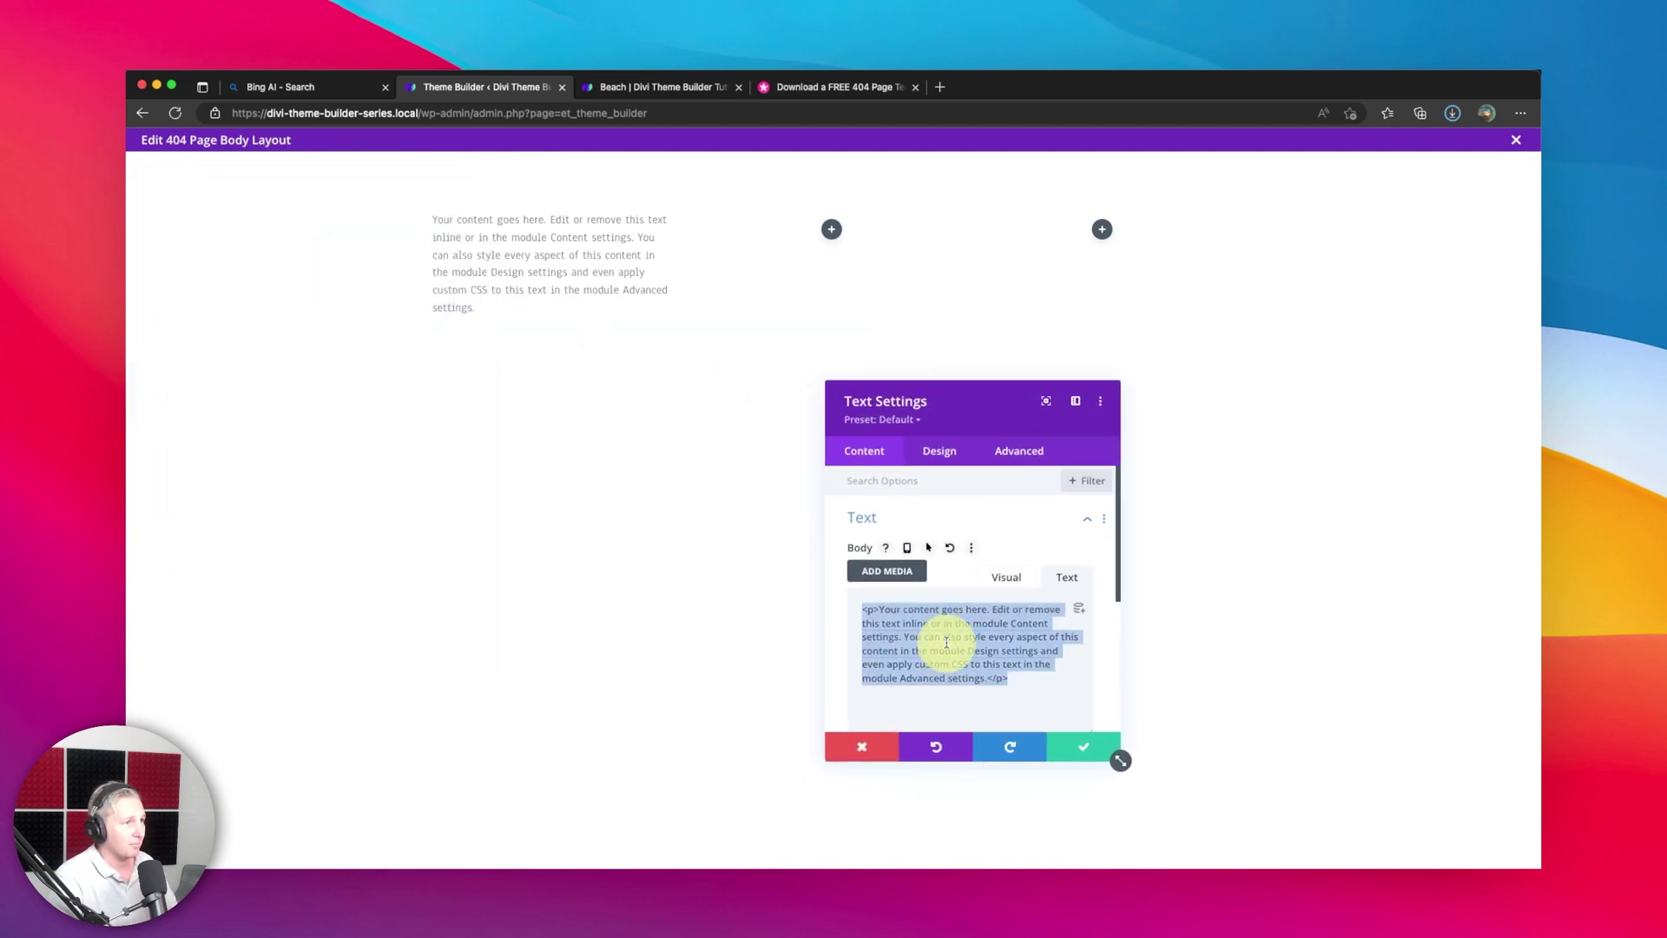
text(4)
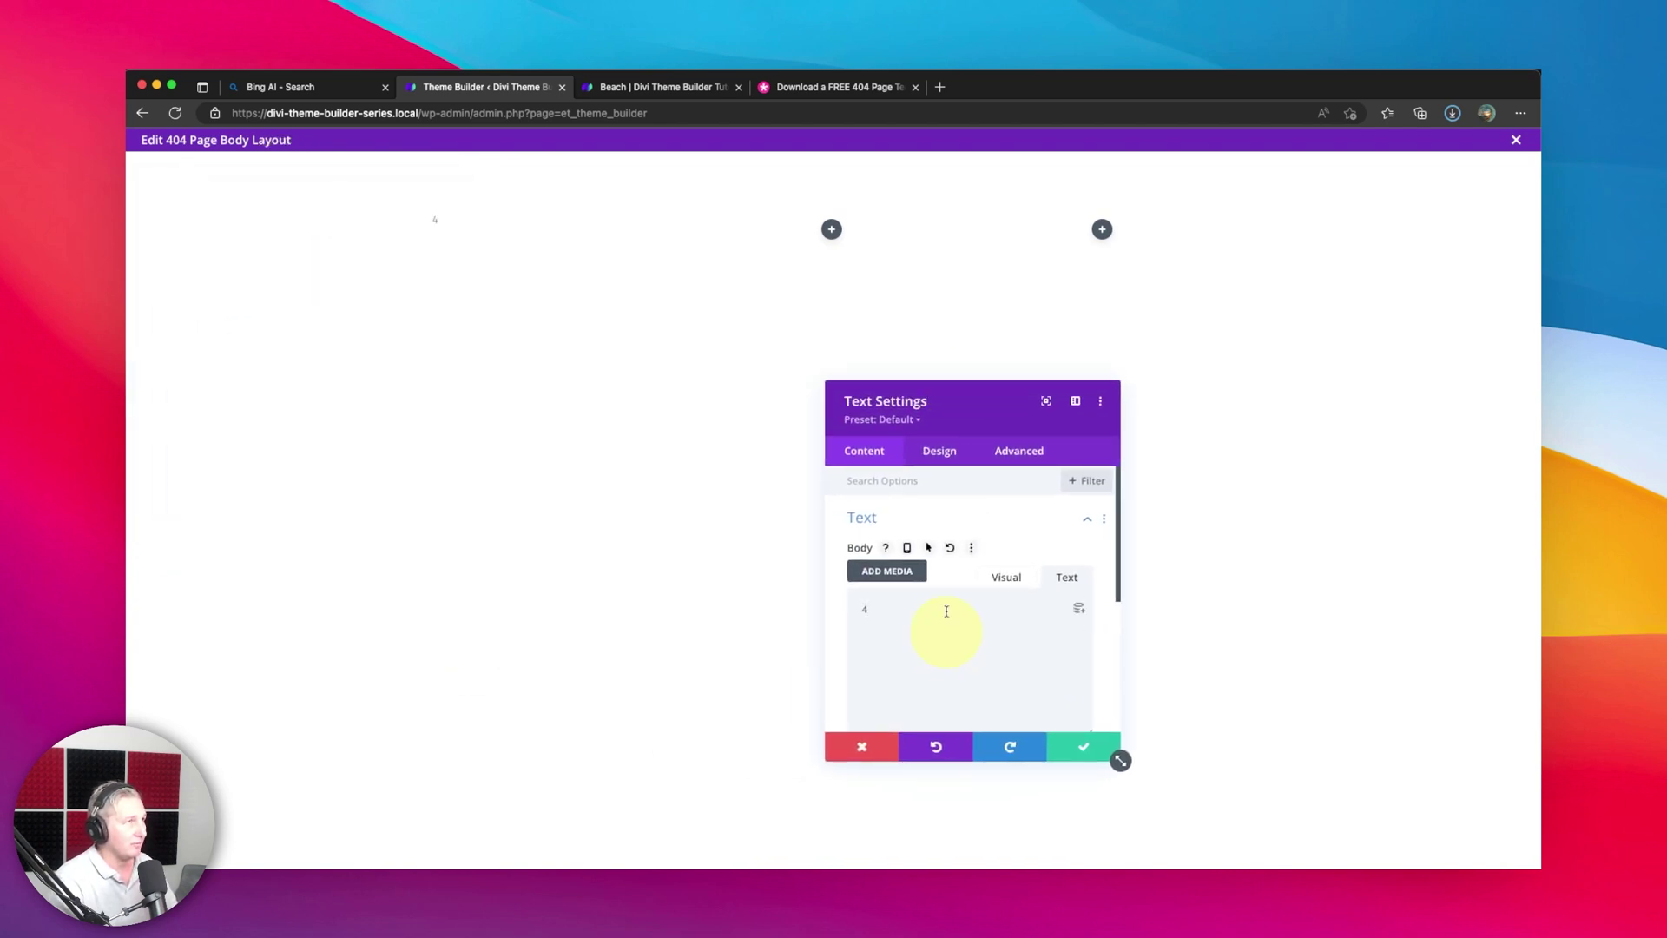
click(834, 86)
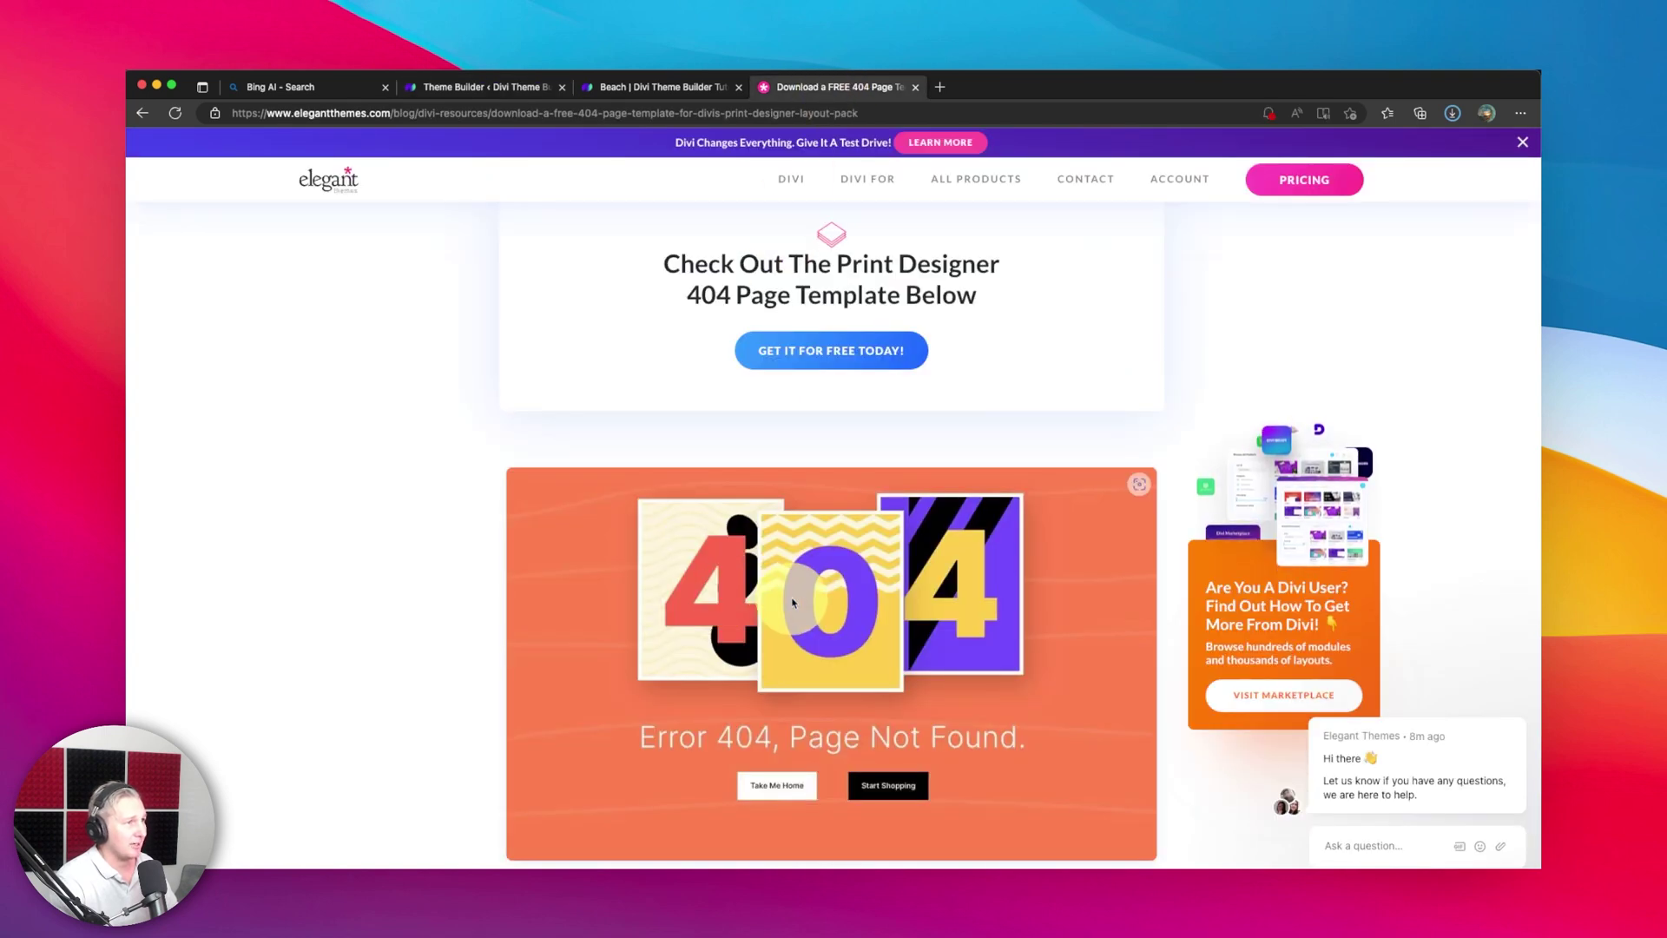
click(664, 87)
Style the 4 with Ultra Bold weight, the Changa One font and 268px text size
click(739, 87)
click(538, 87)
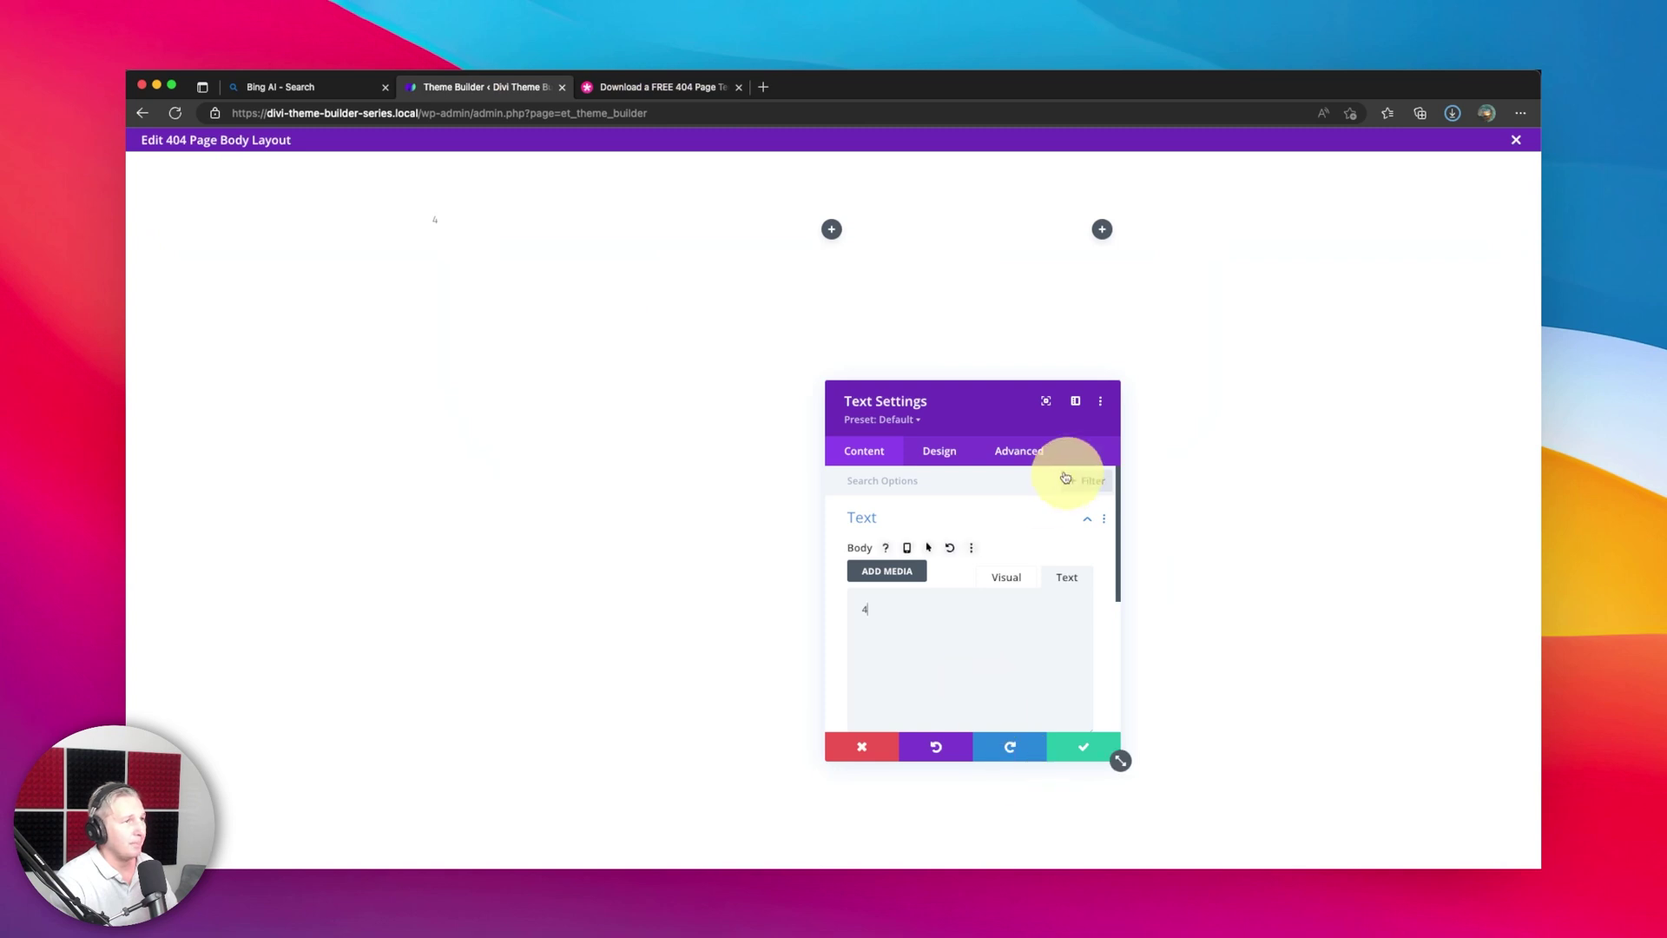
click(947, 467)
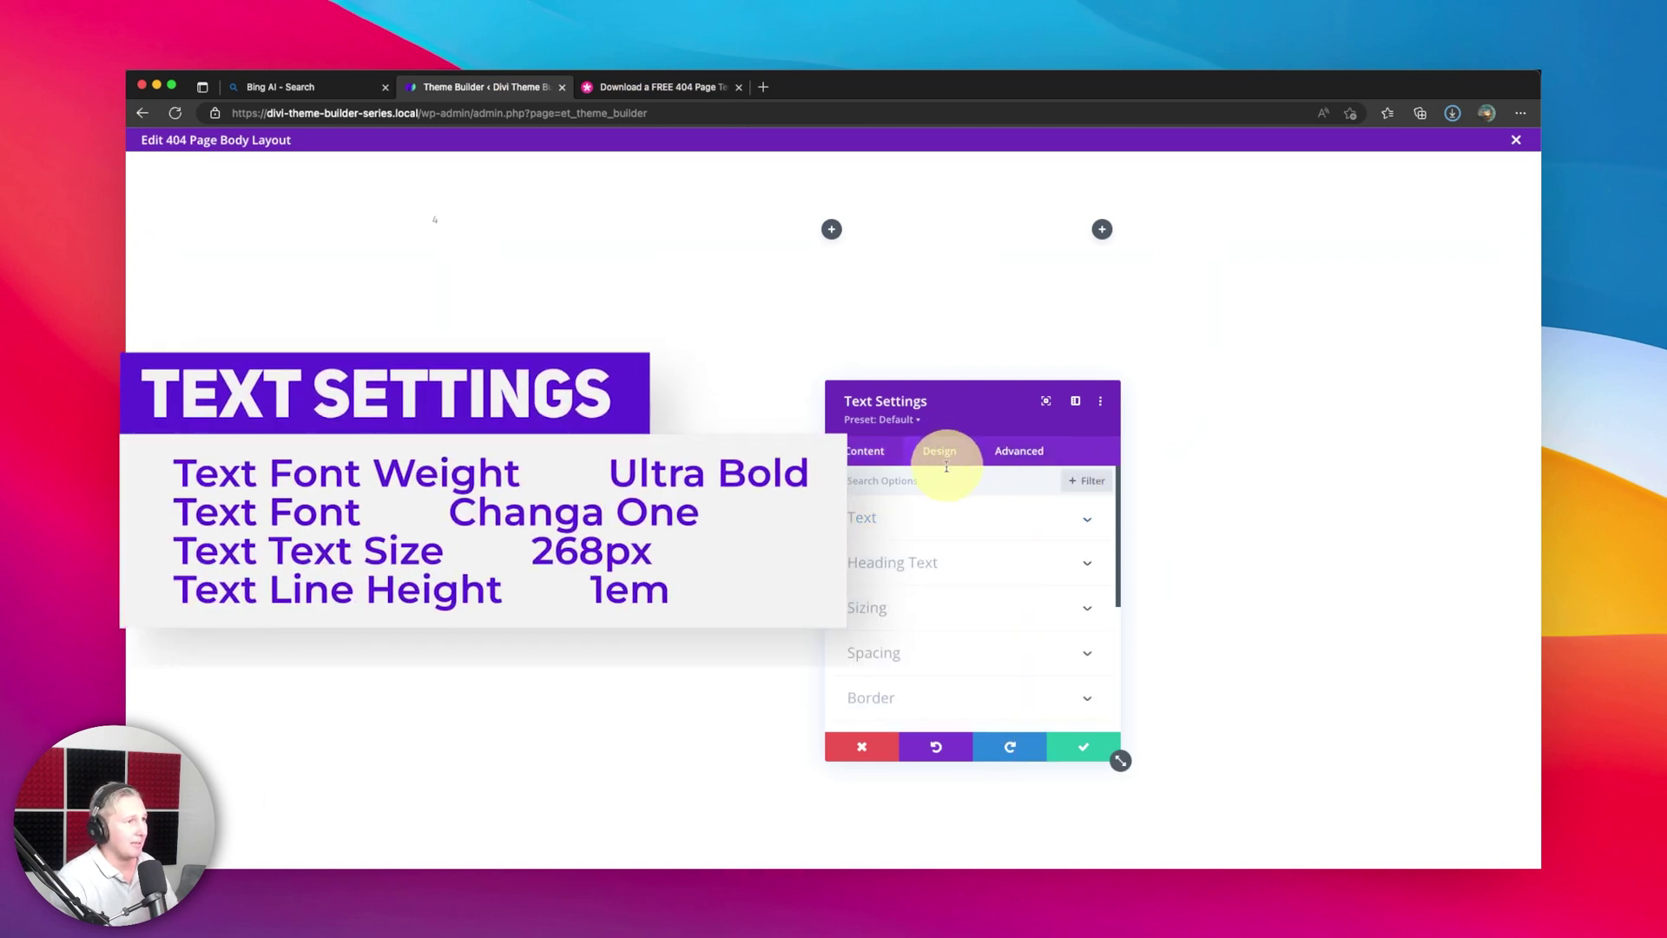
click(916, 525)
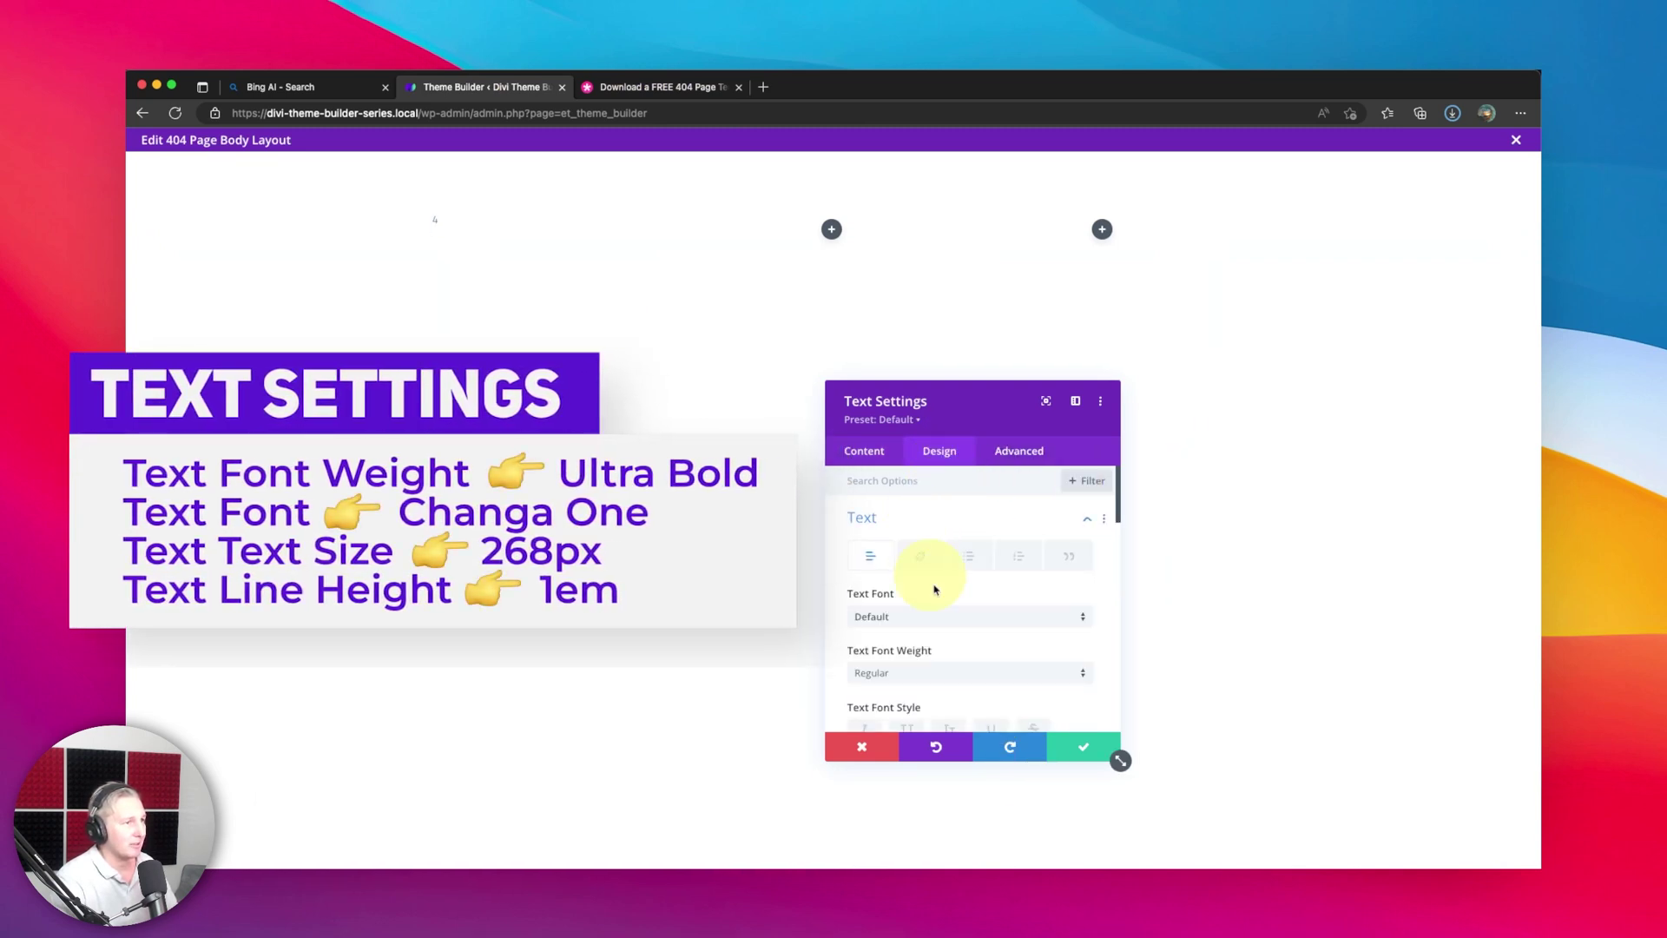
scroll(942, 629, down, 2)
click(943, 604)
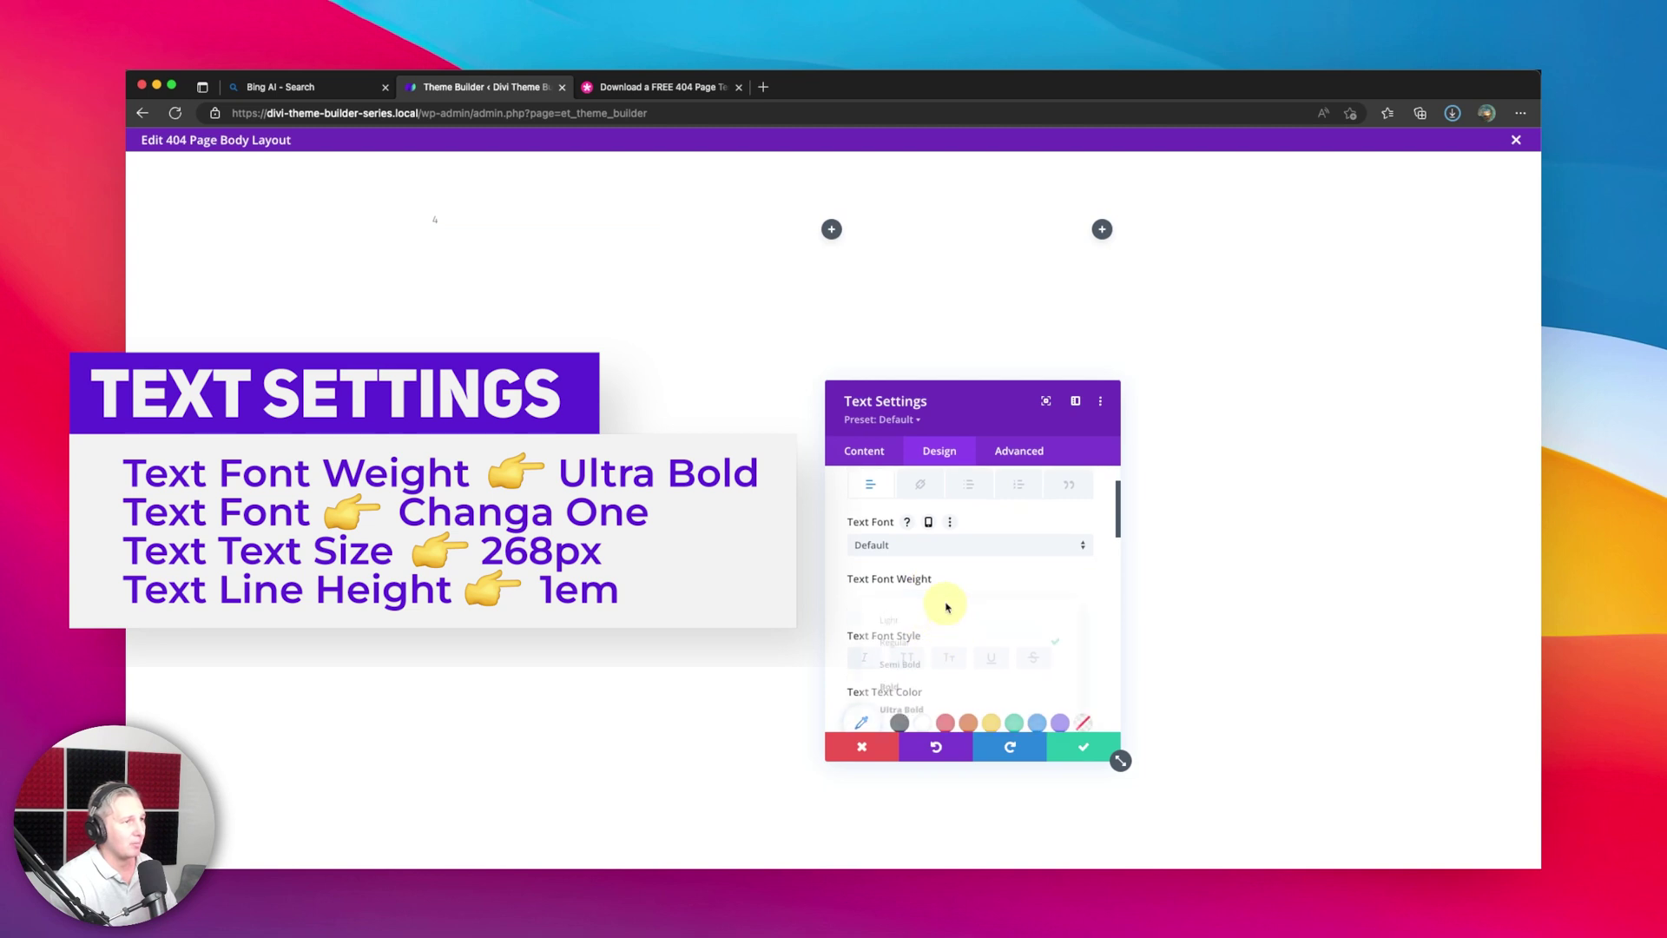
click(930, 715)
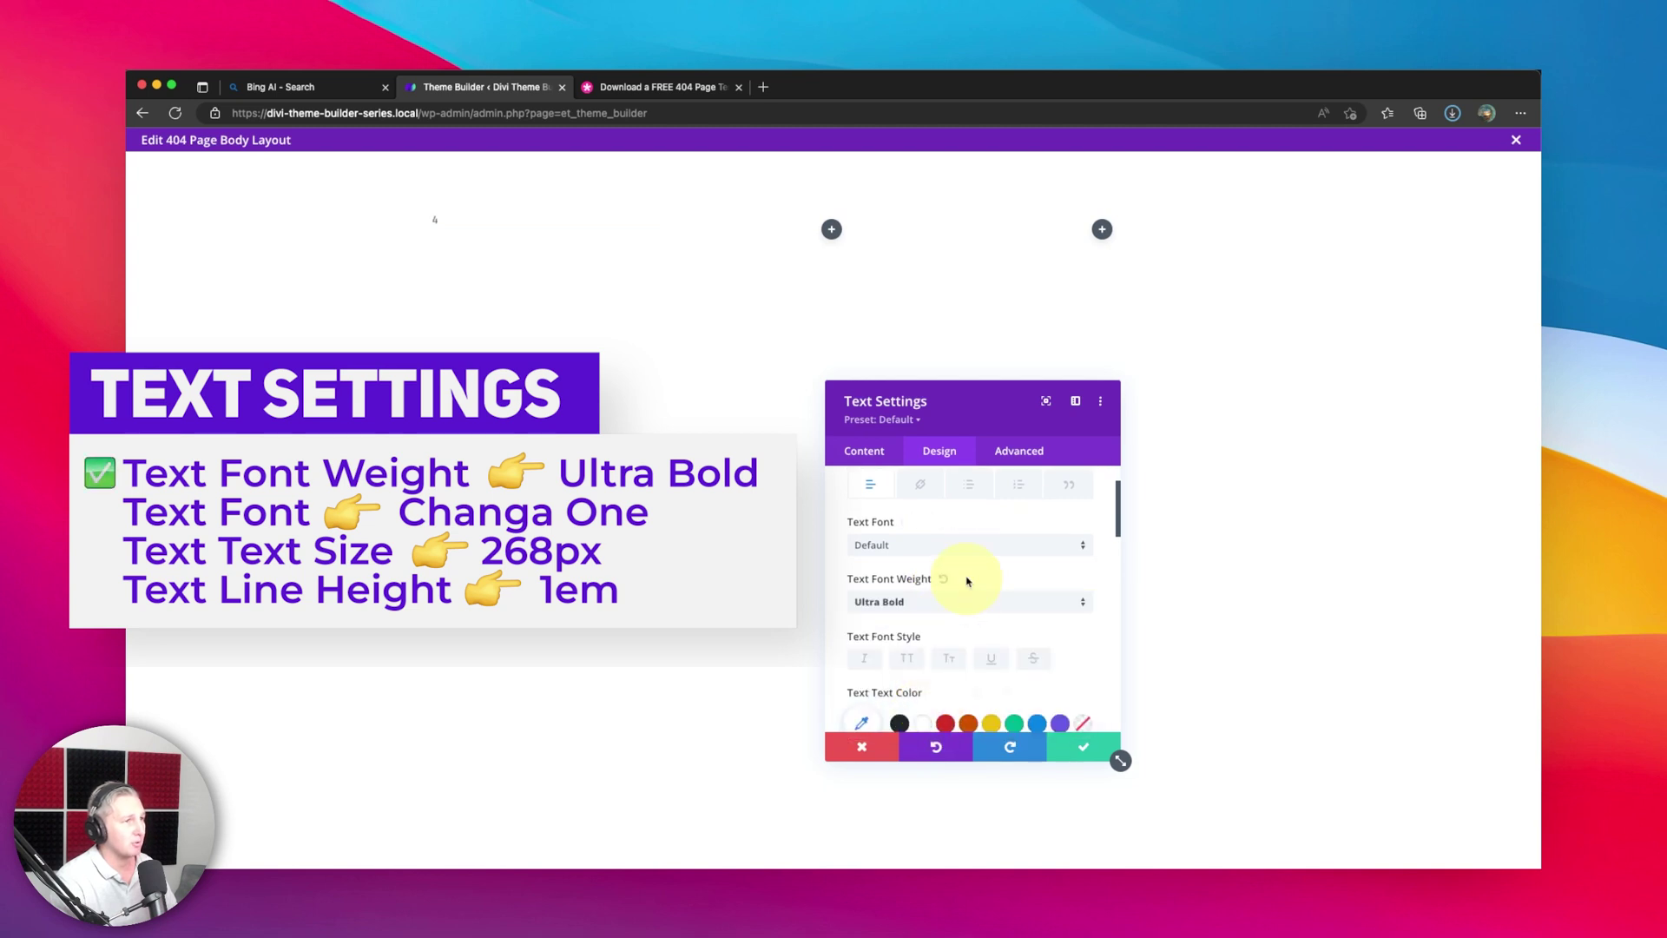
click(966, 548)
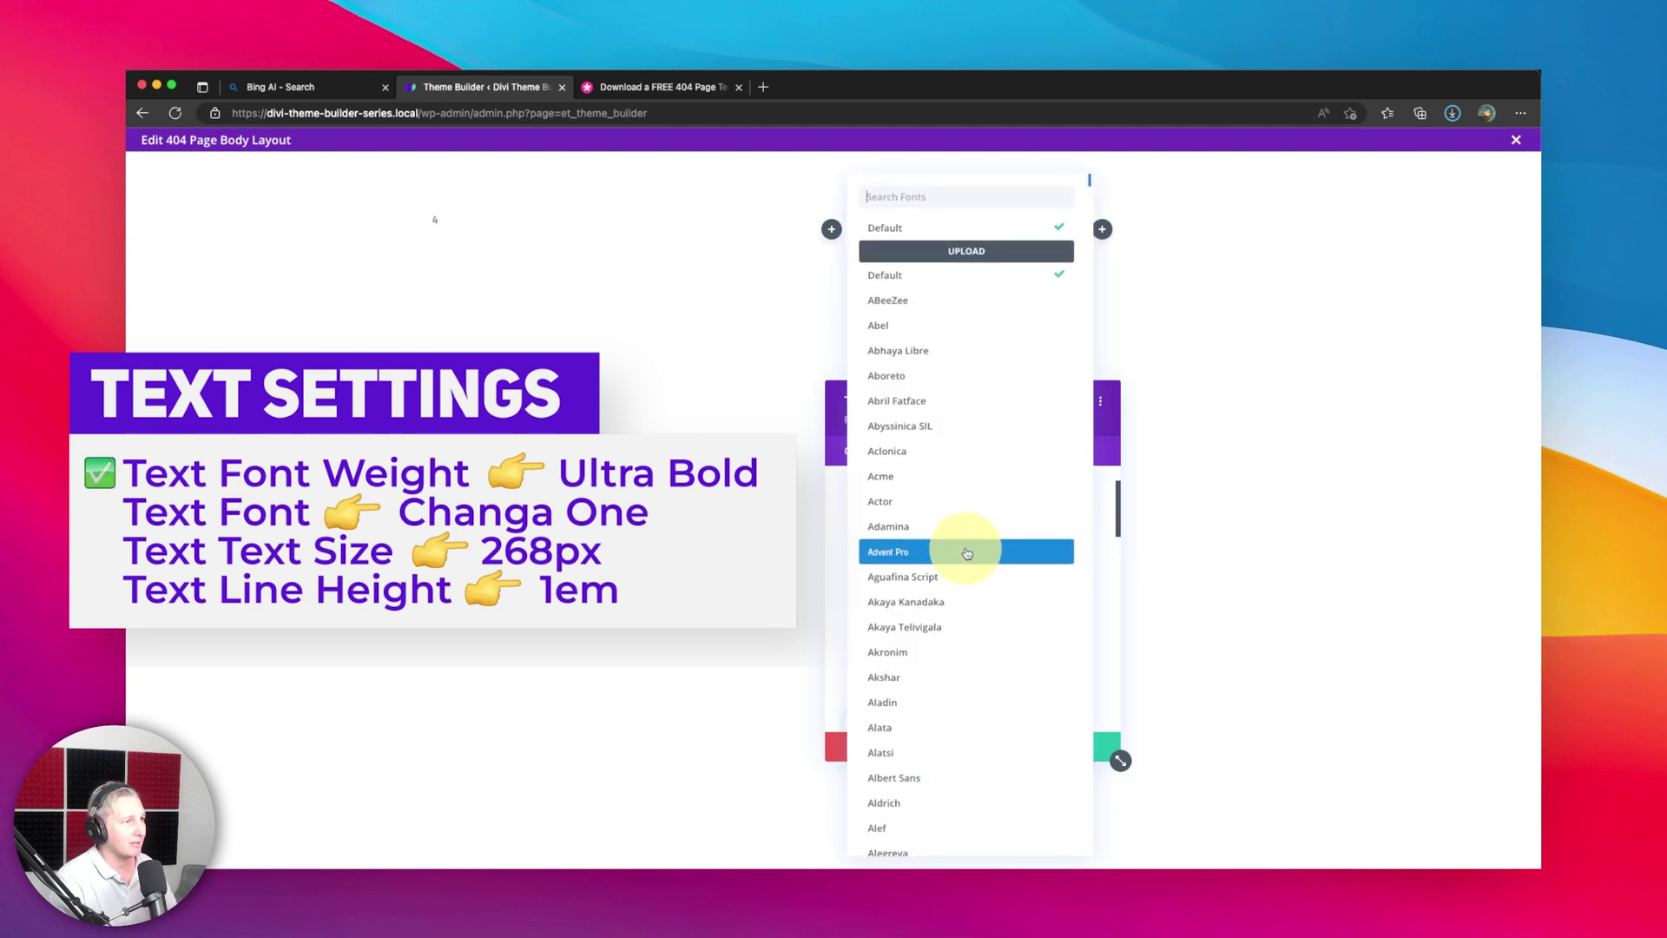
scroll(967, 554, down, 4)
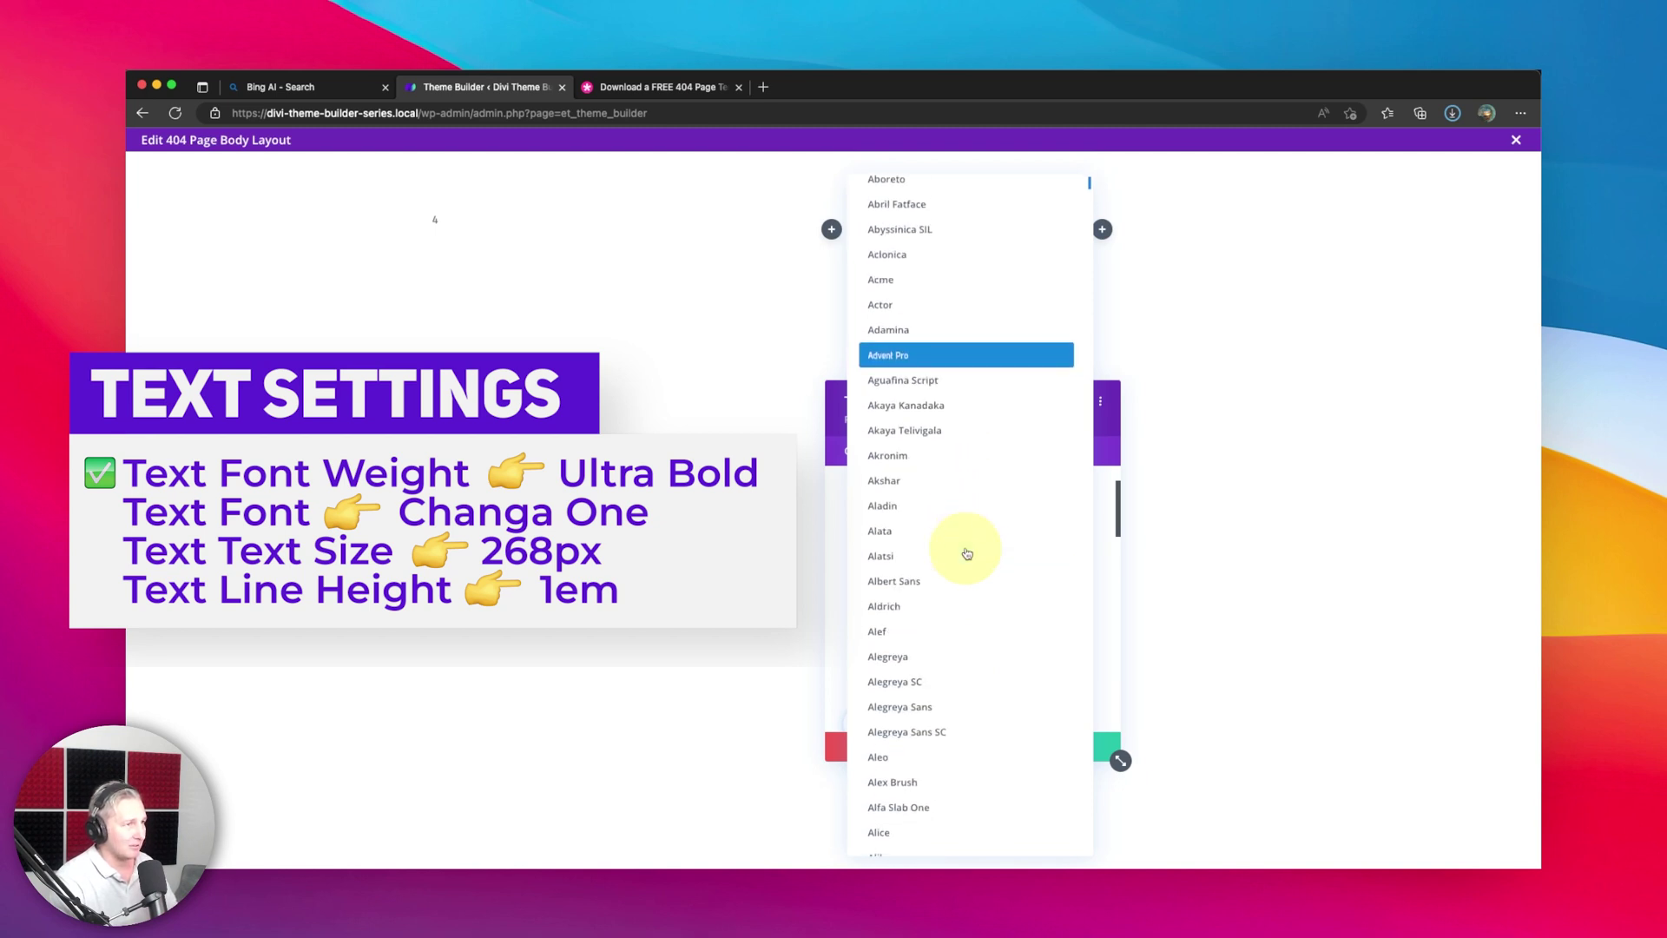
scroll(967, 553, up, 4)
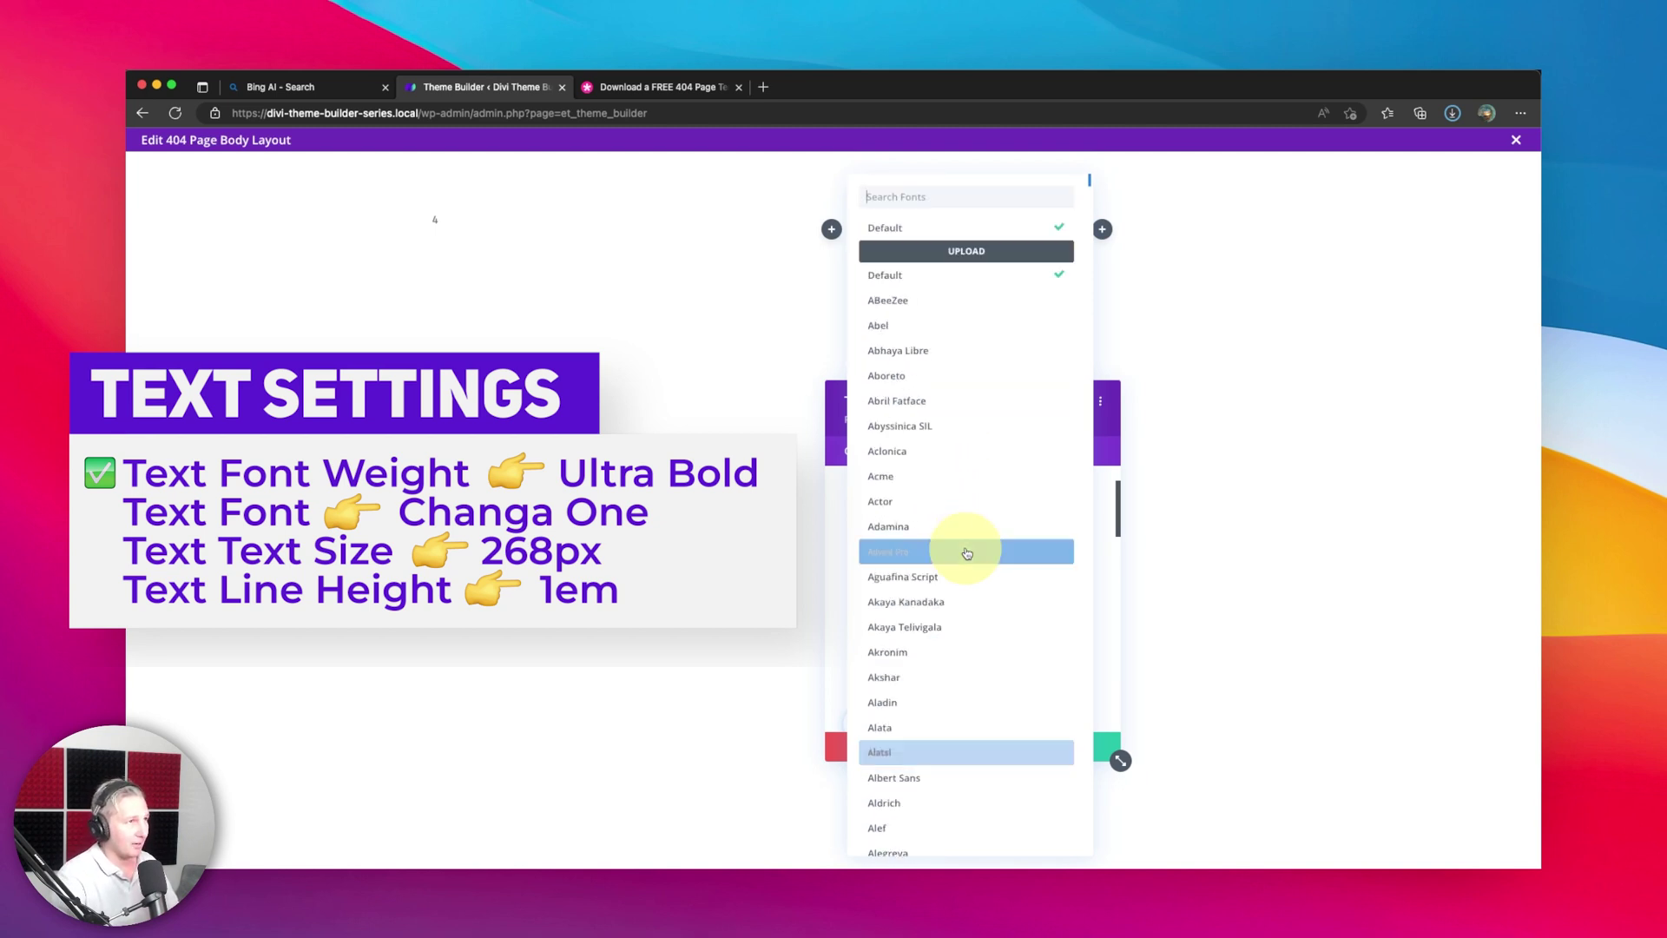
text(changa)
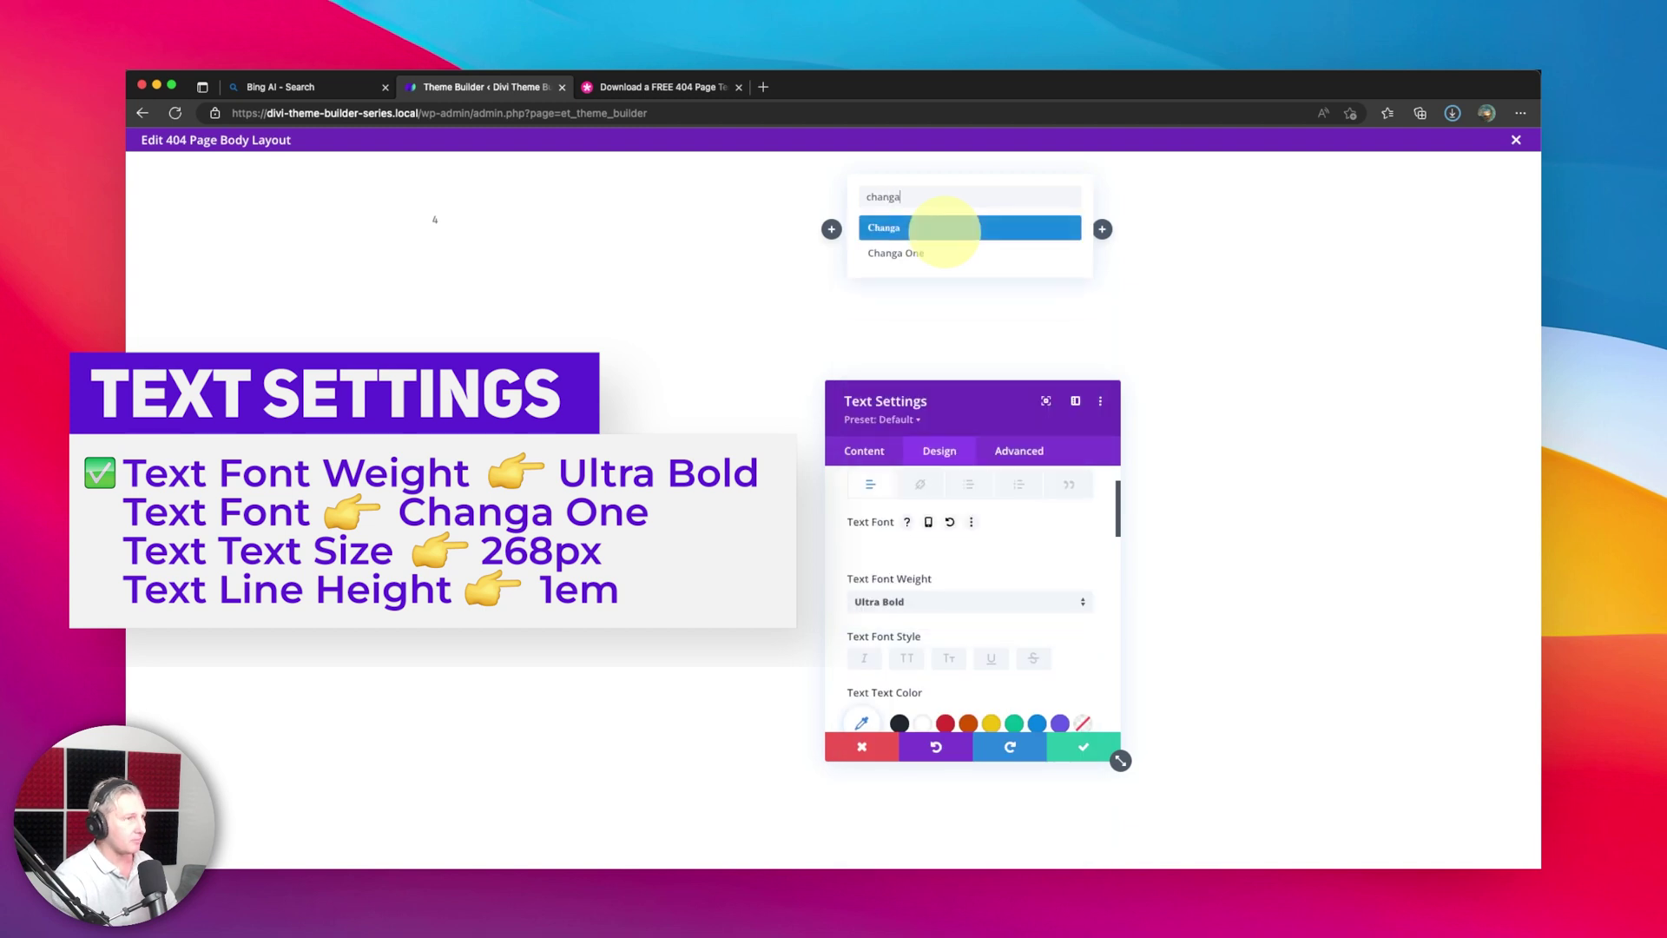
click(956, 255)
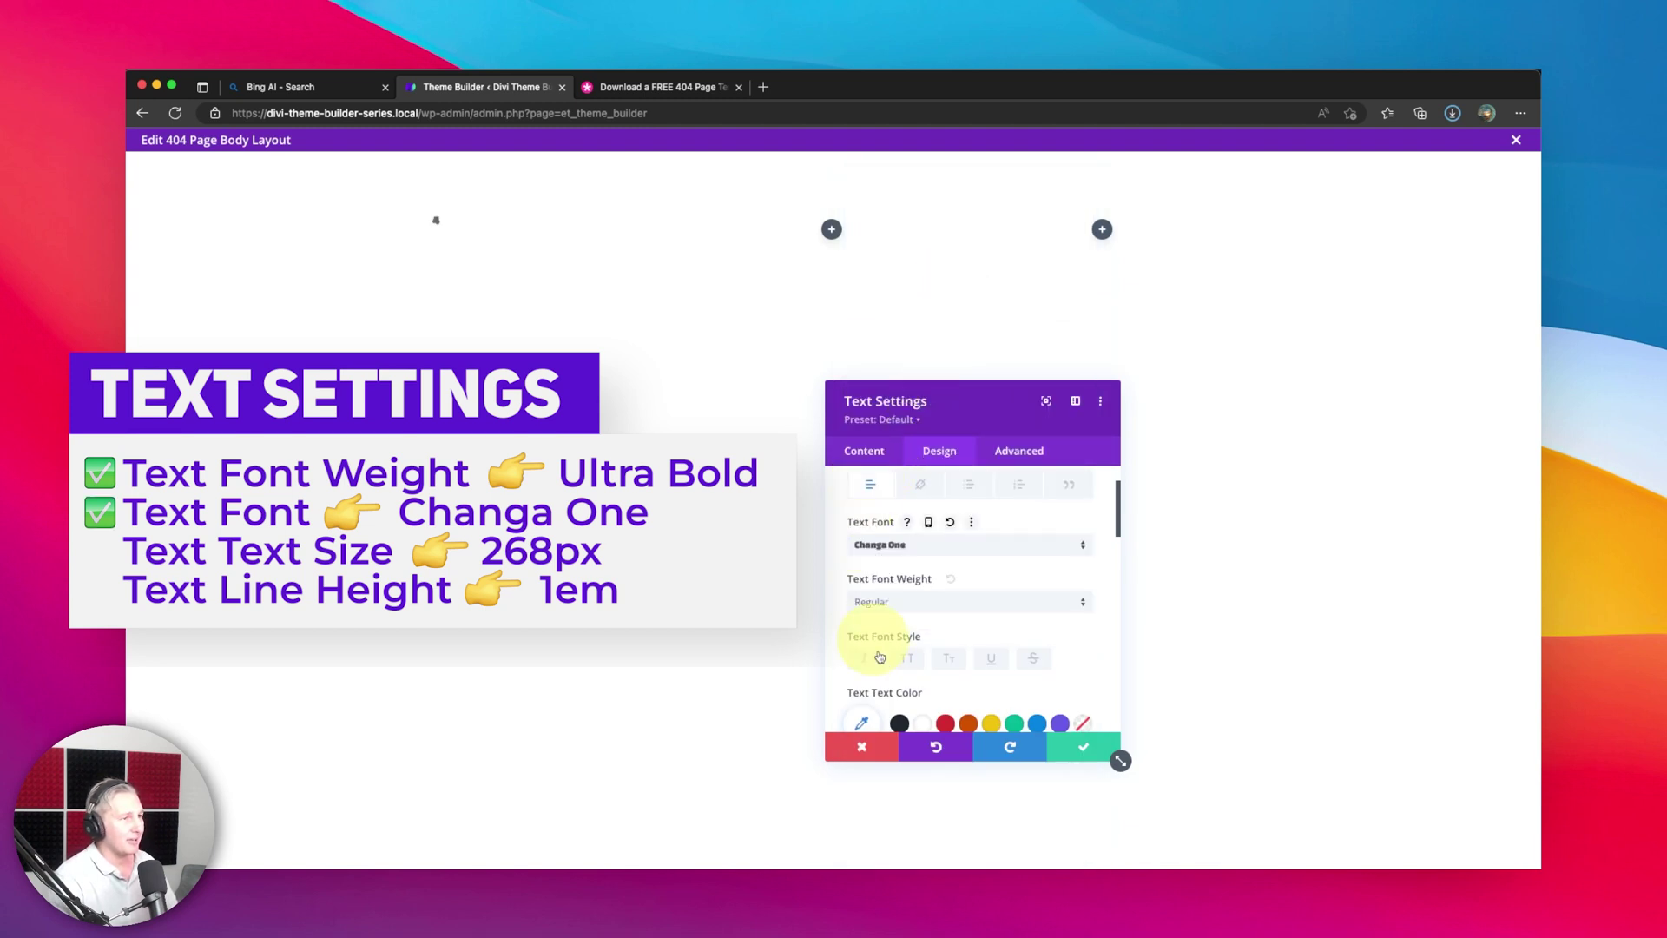
scroll(924, 643, down, 5)
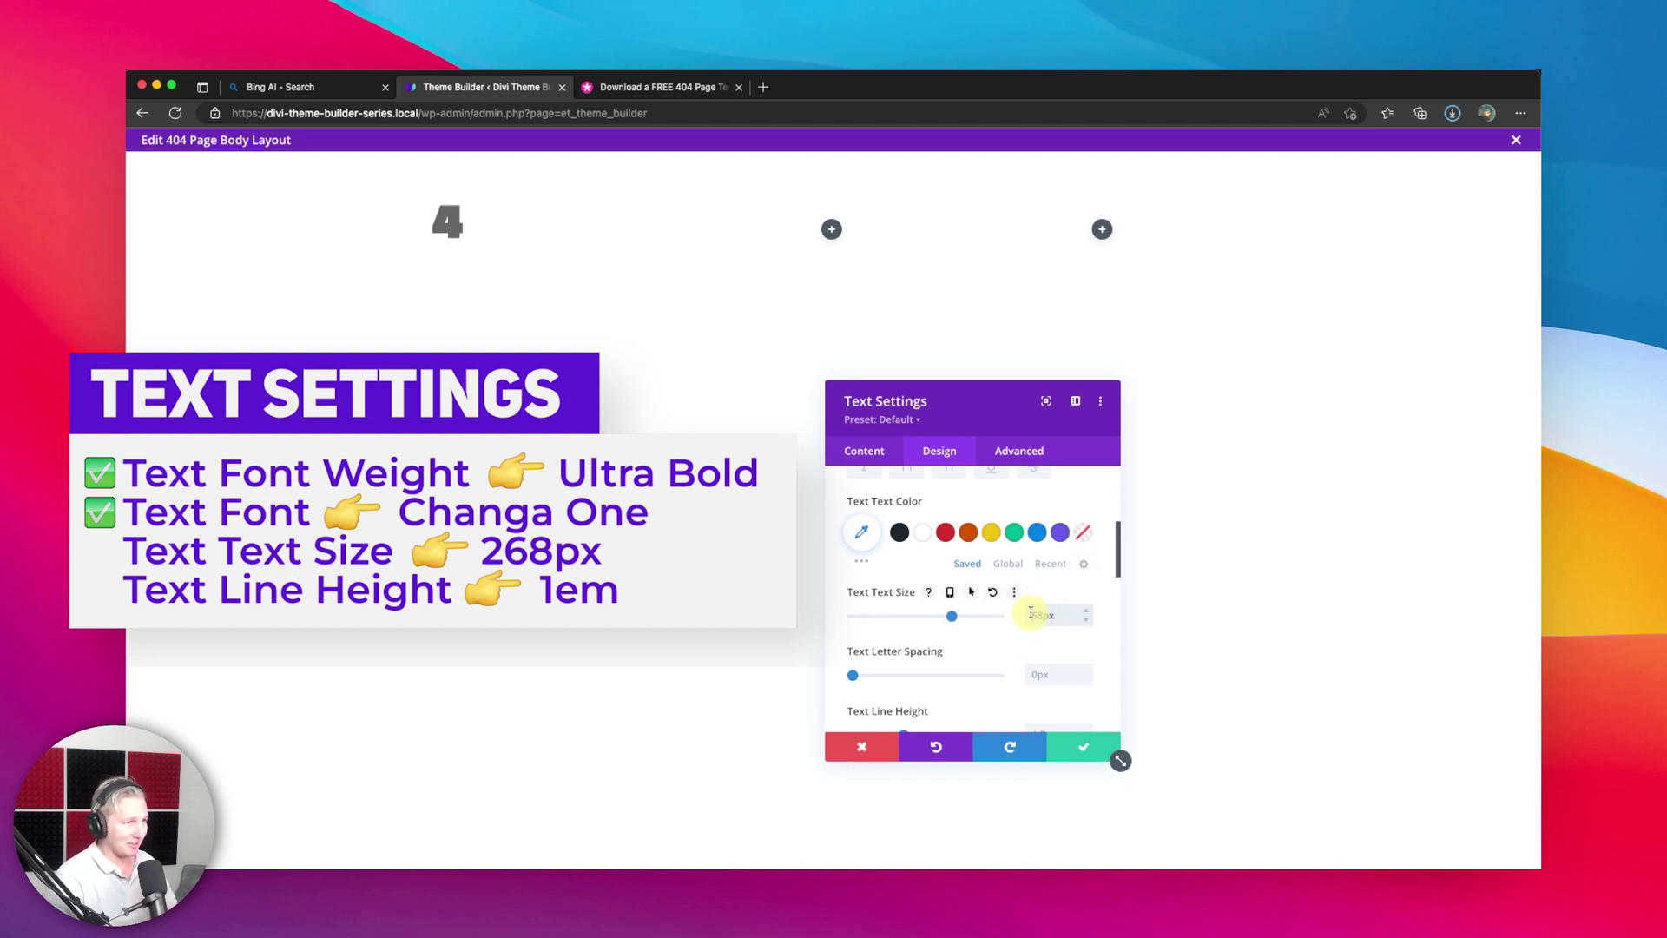
key(Return)
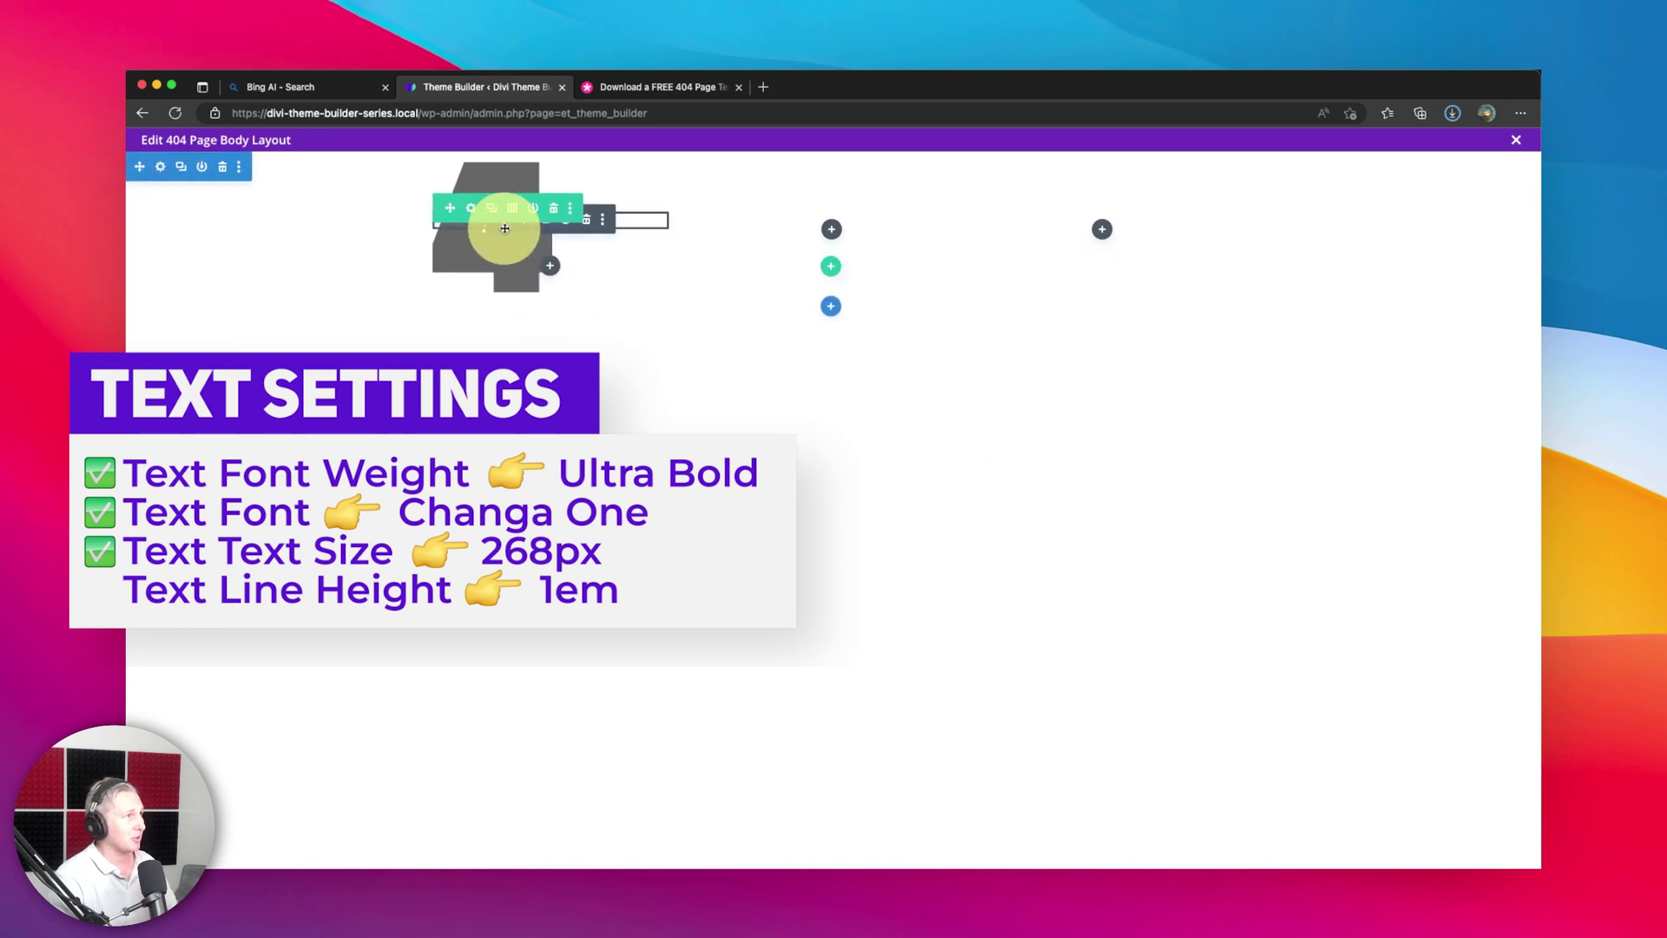
Reopen the 4's design settings and drag its line height down
click(524, 228)
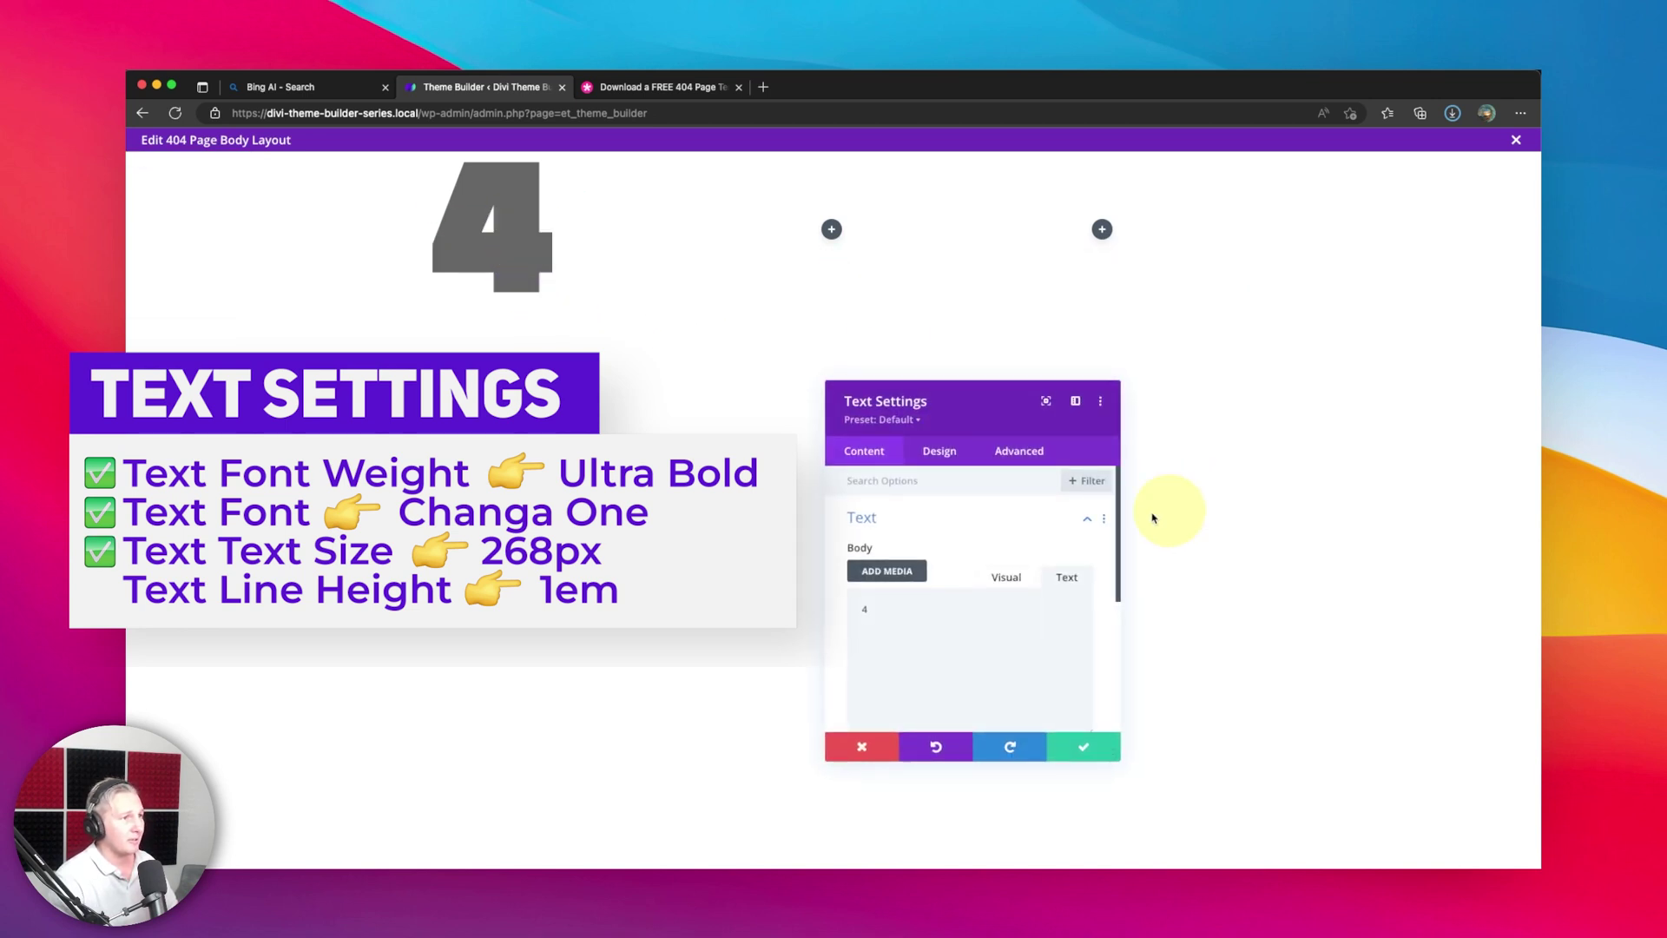
click(926, 451)
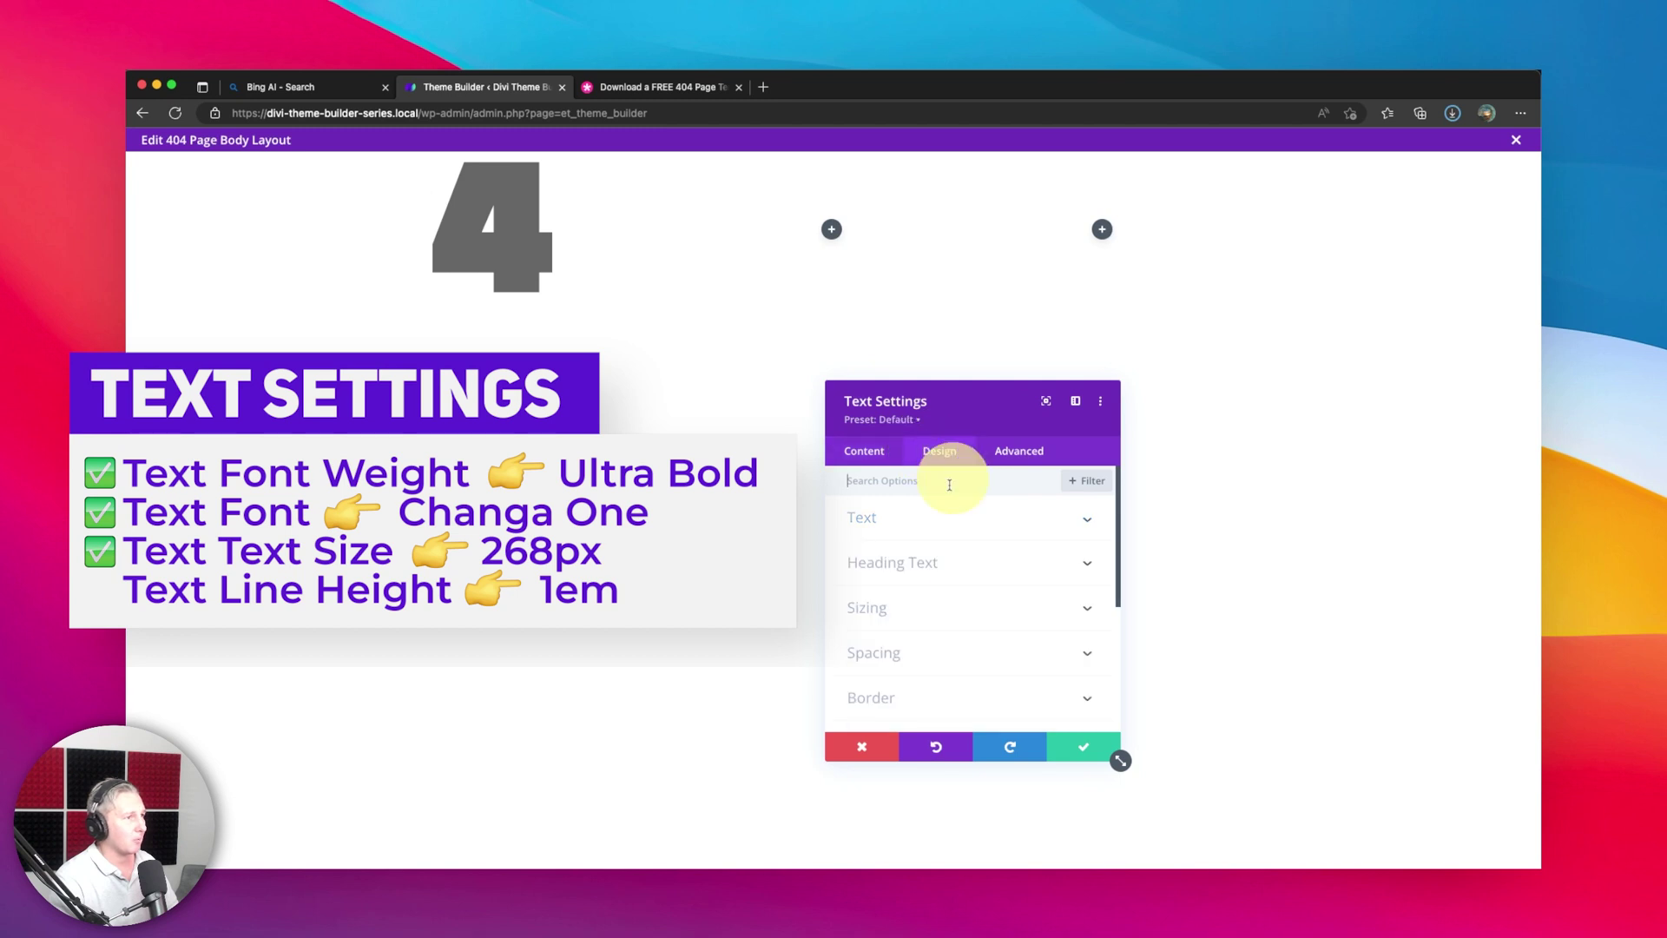
click(894, 519)
scroll(1006, 564, down, 8)
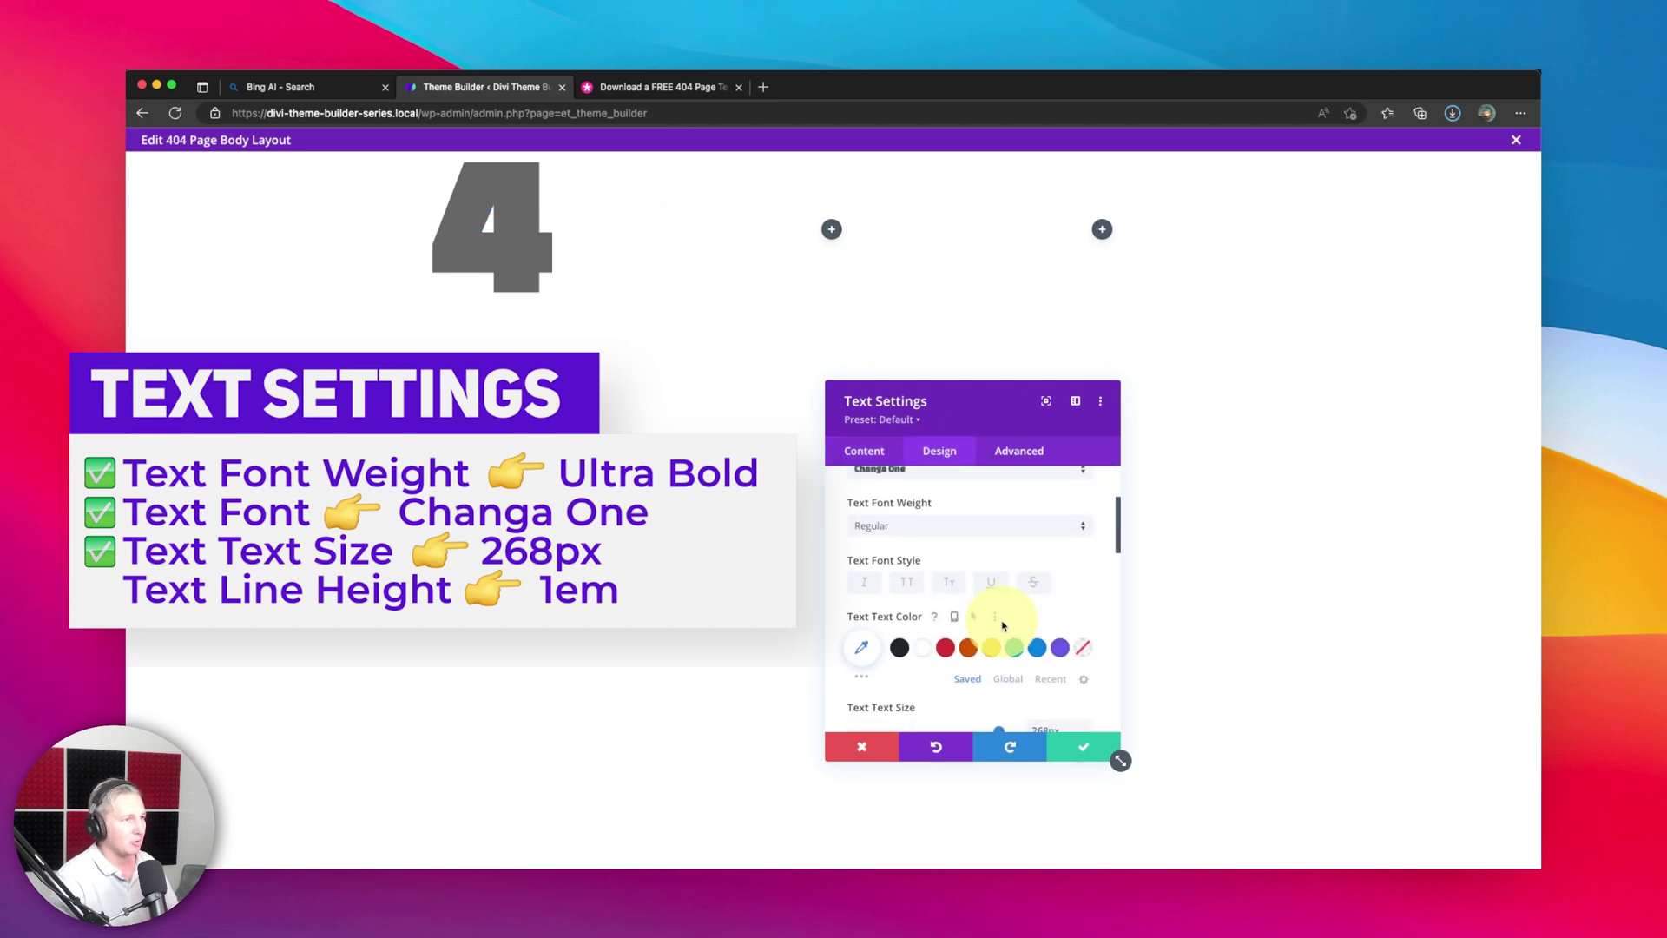
scroll(1008, 627, down, 1)
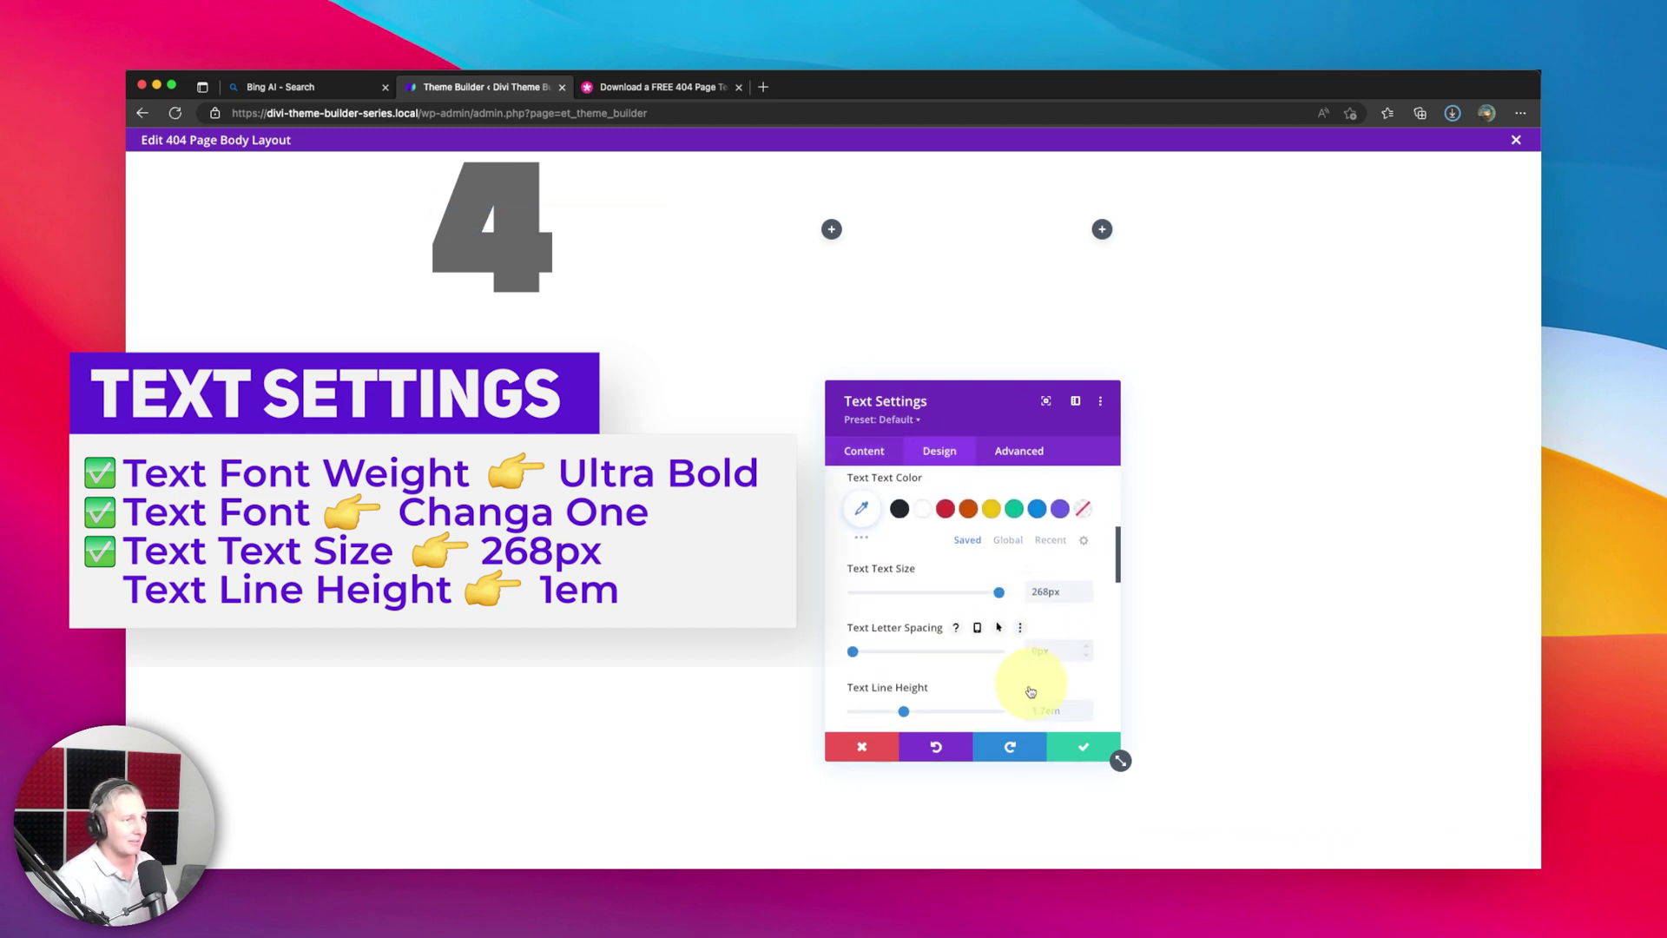
drag(905, 711, 864, 715)
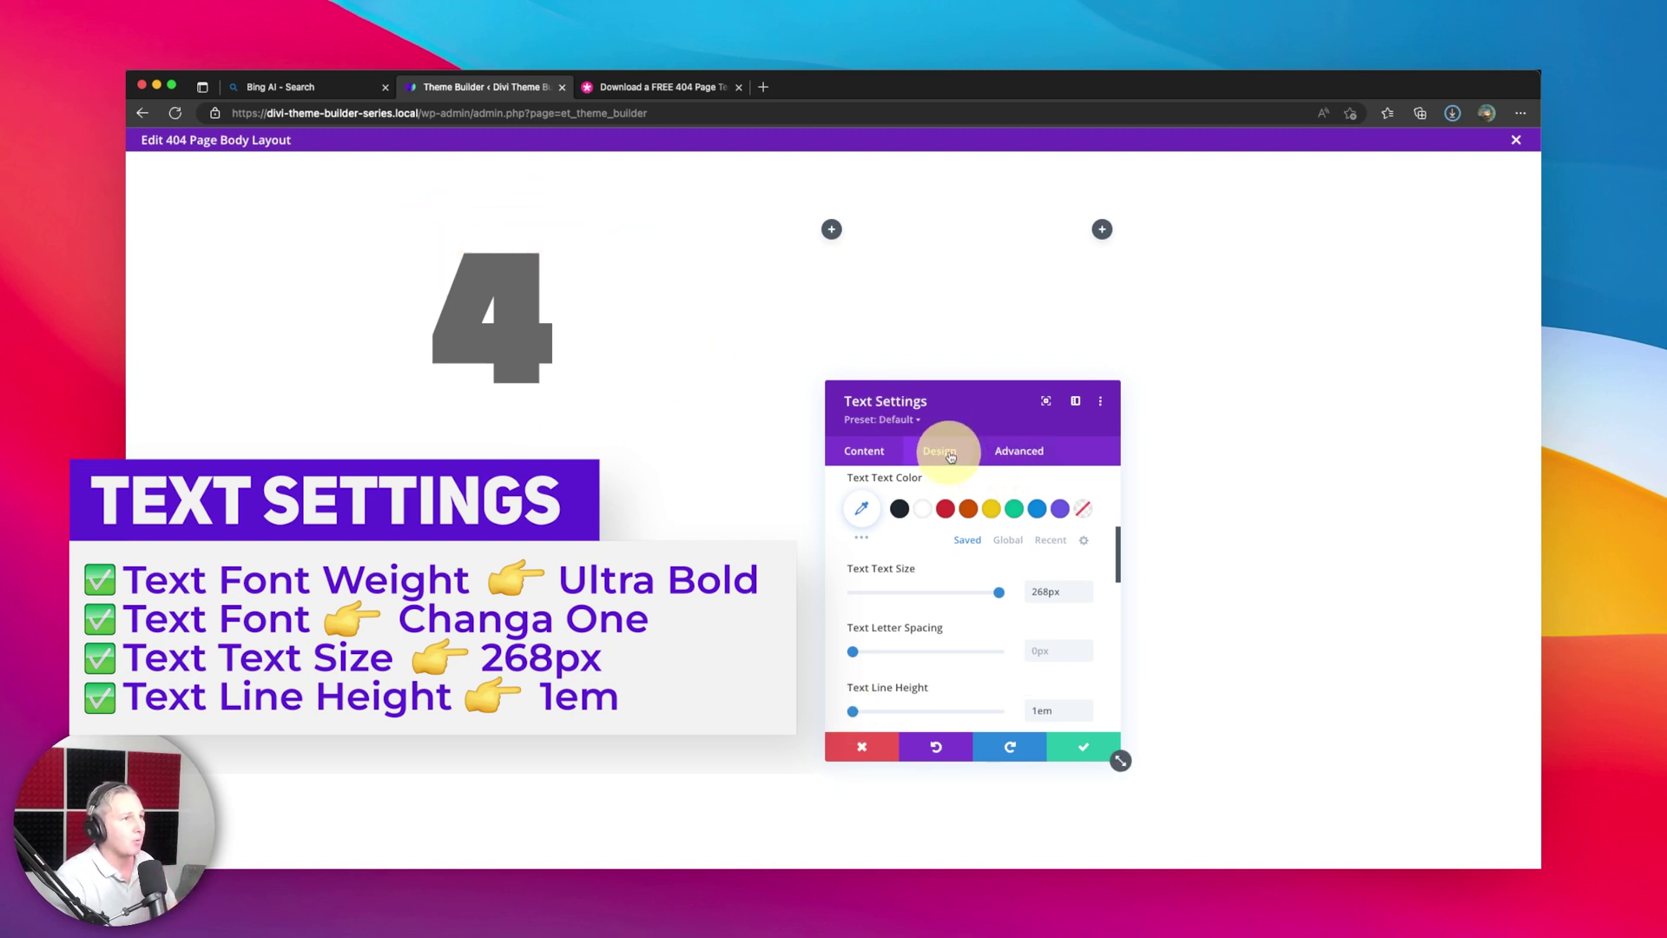
Give the 4 a 1em line height, 50px top and bottom padding and 0px bottom margin
scroll(948, 560, down, 5)
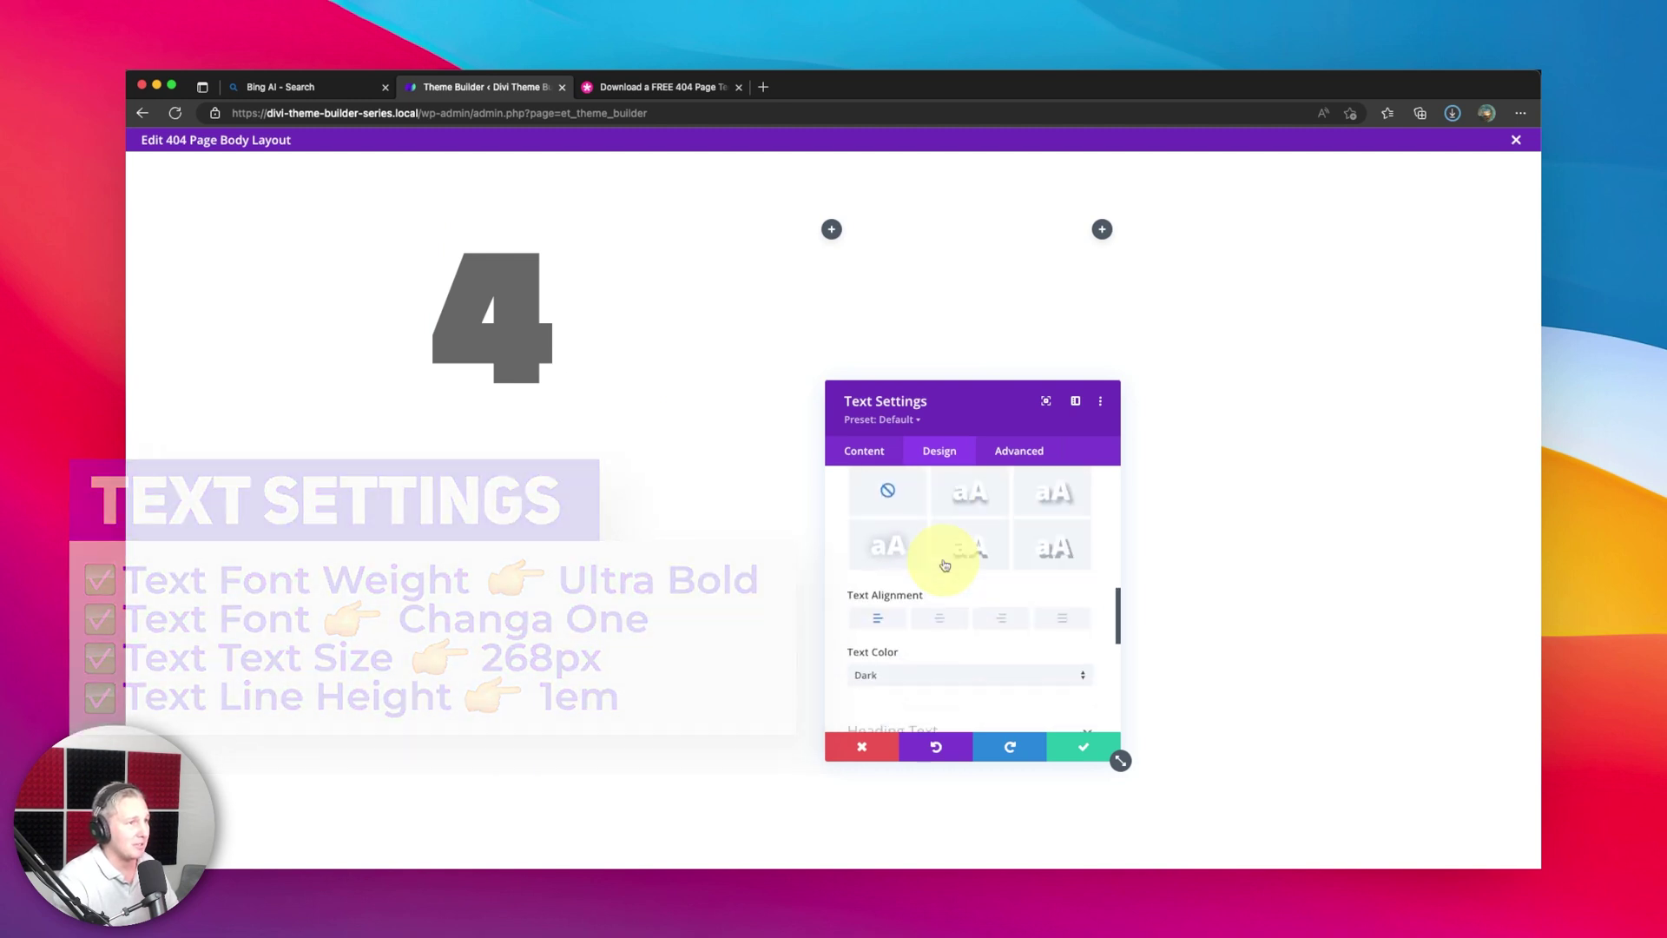
scroll(944, 562, down, 5)
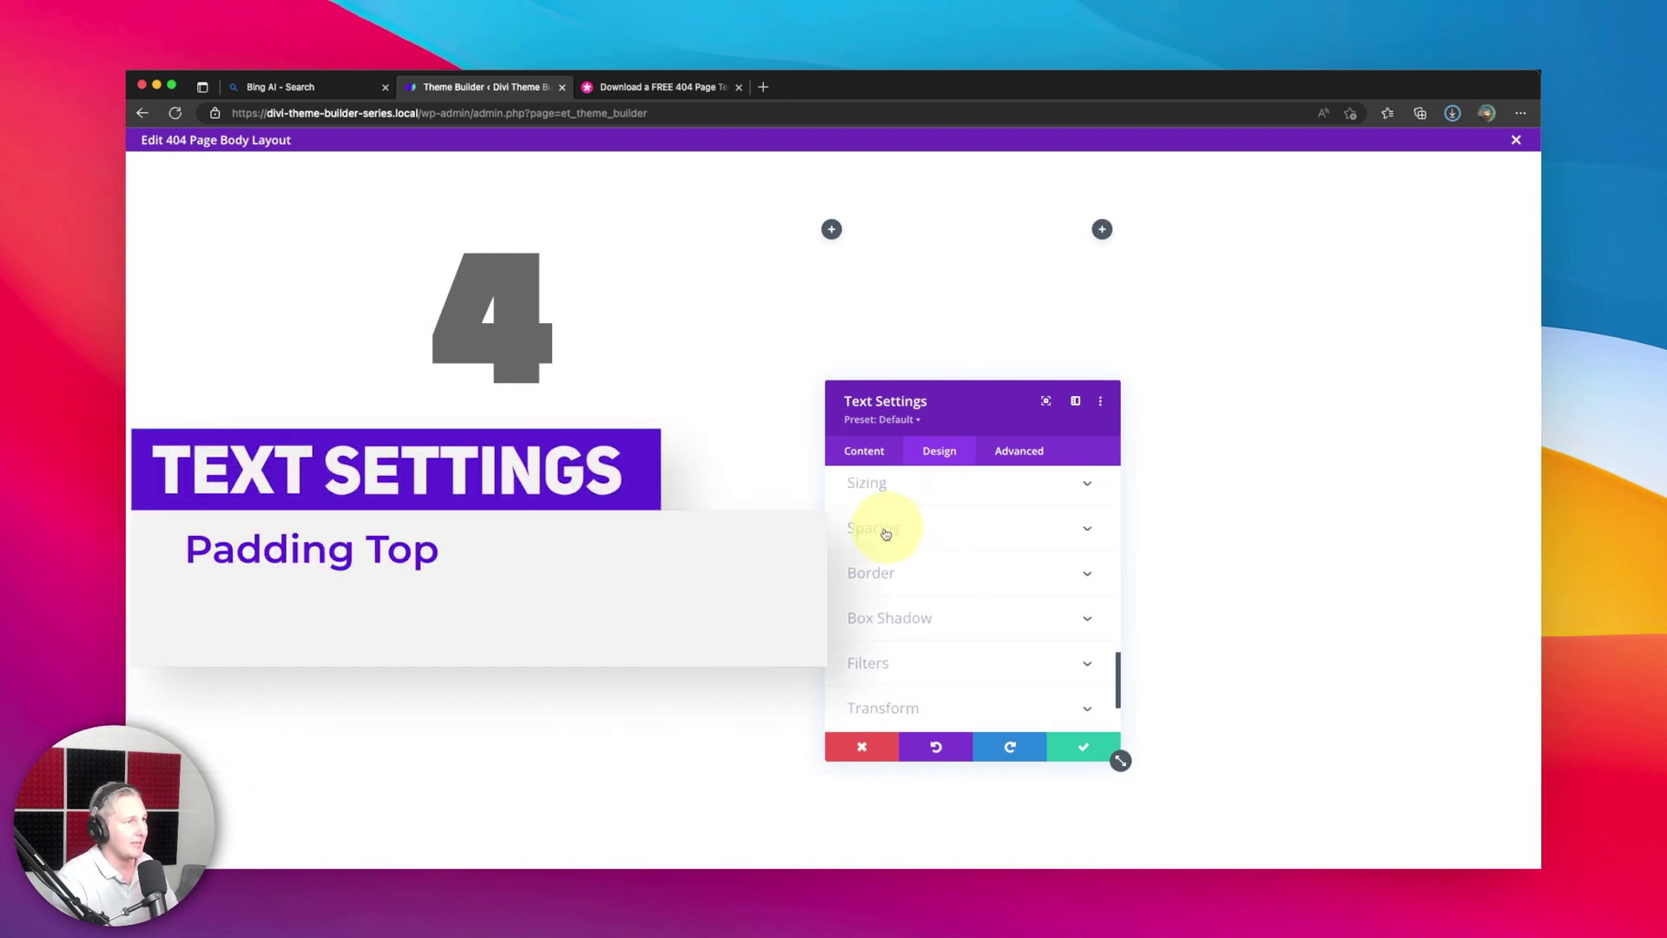
click(877, 529)
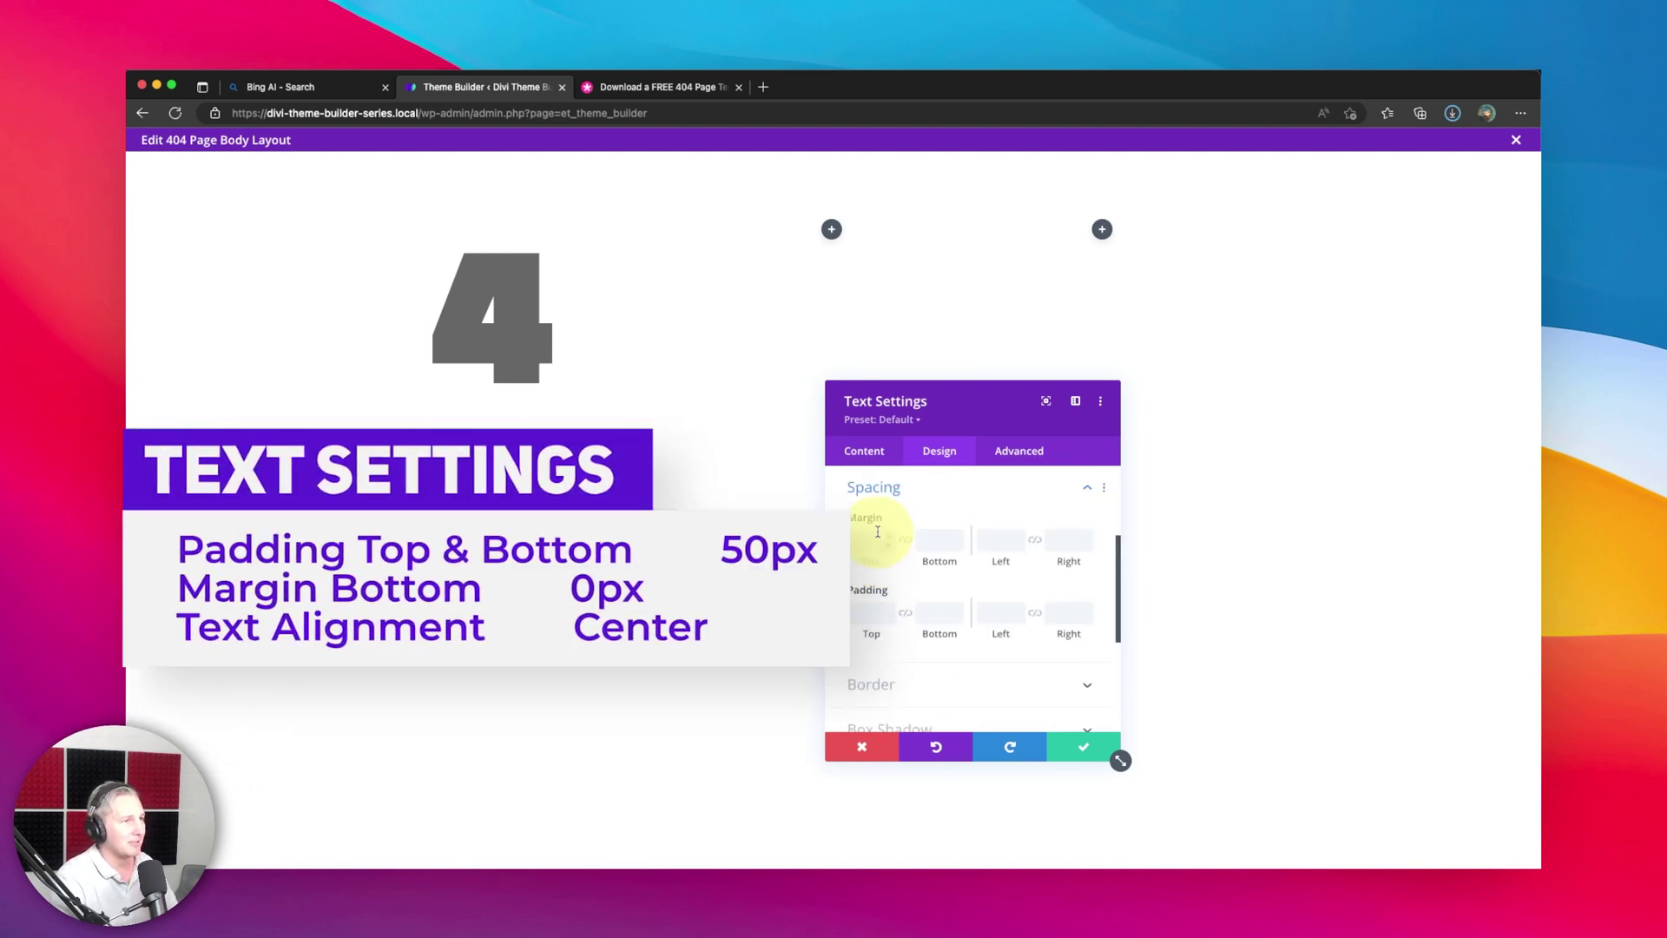
click(862, 613)
text(50px)
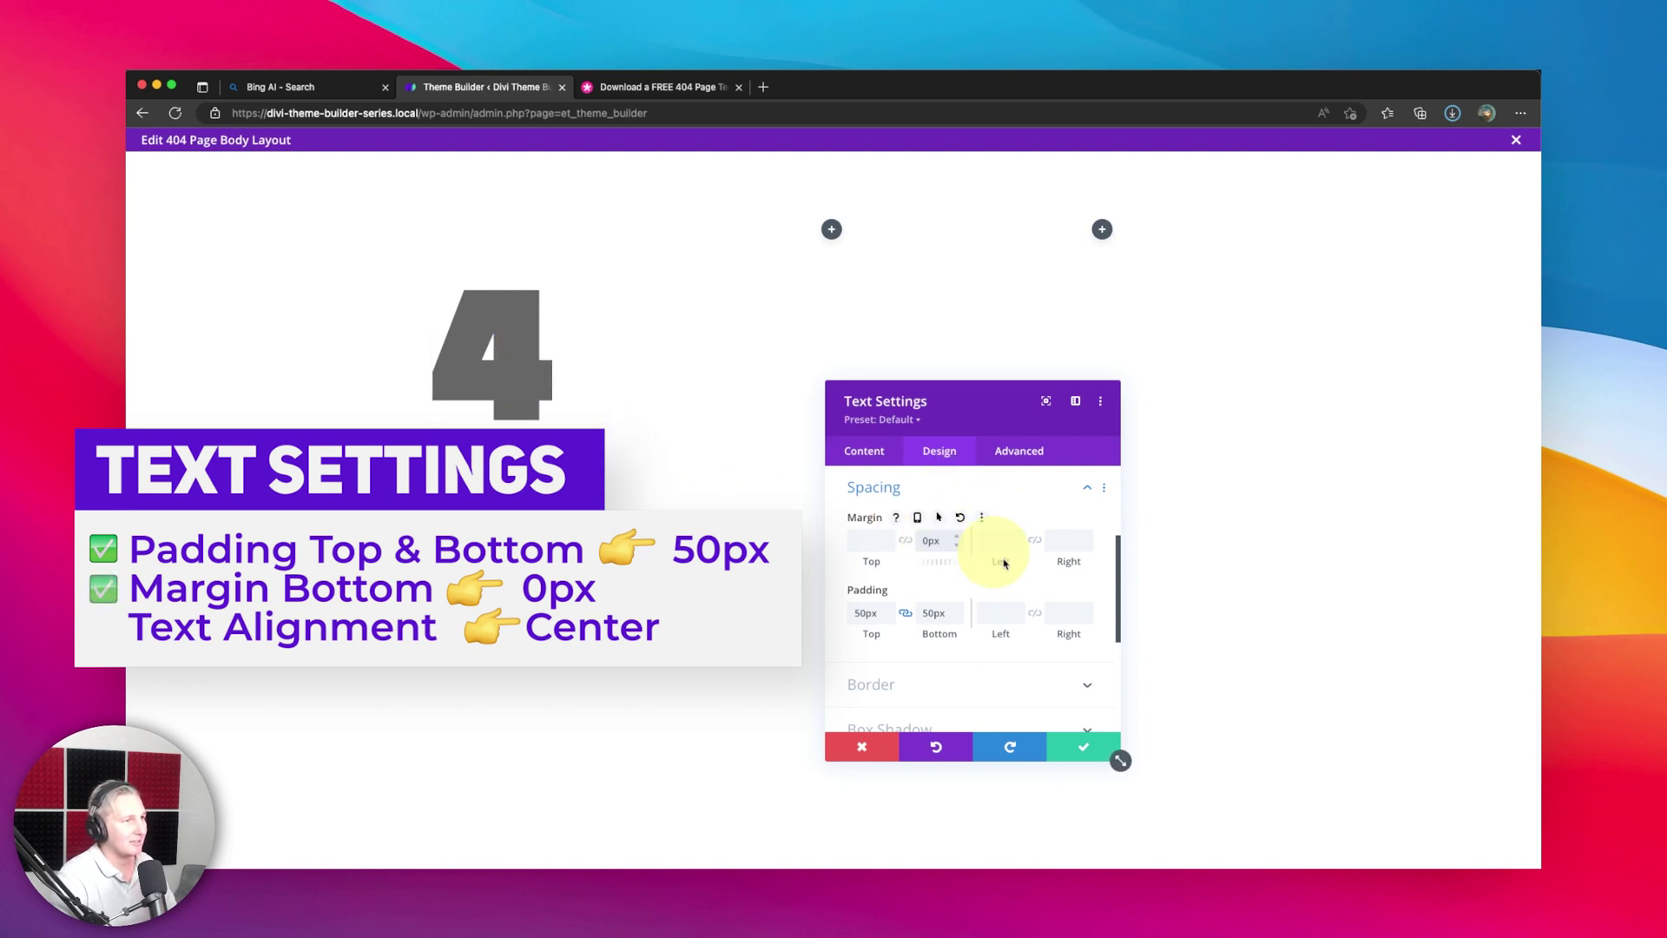
click(1083, 753)
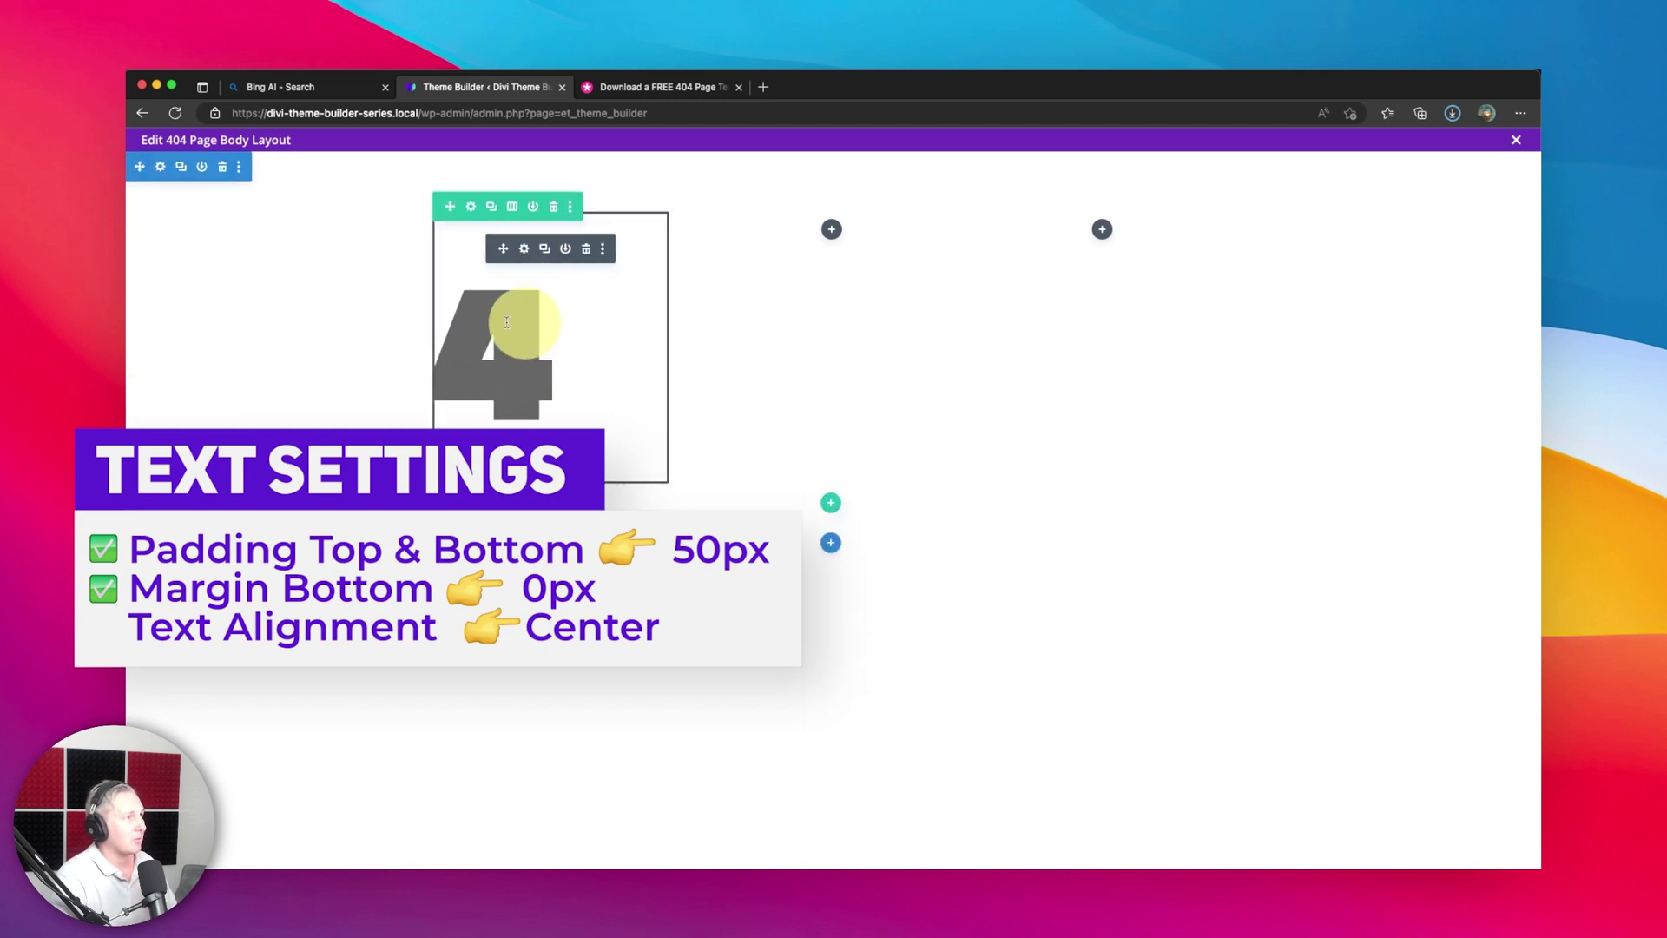
Center-align the 4 text and save the module settings
click(523, 249)
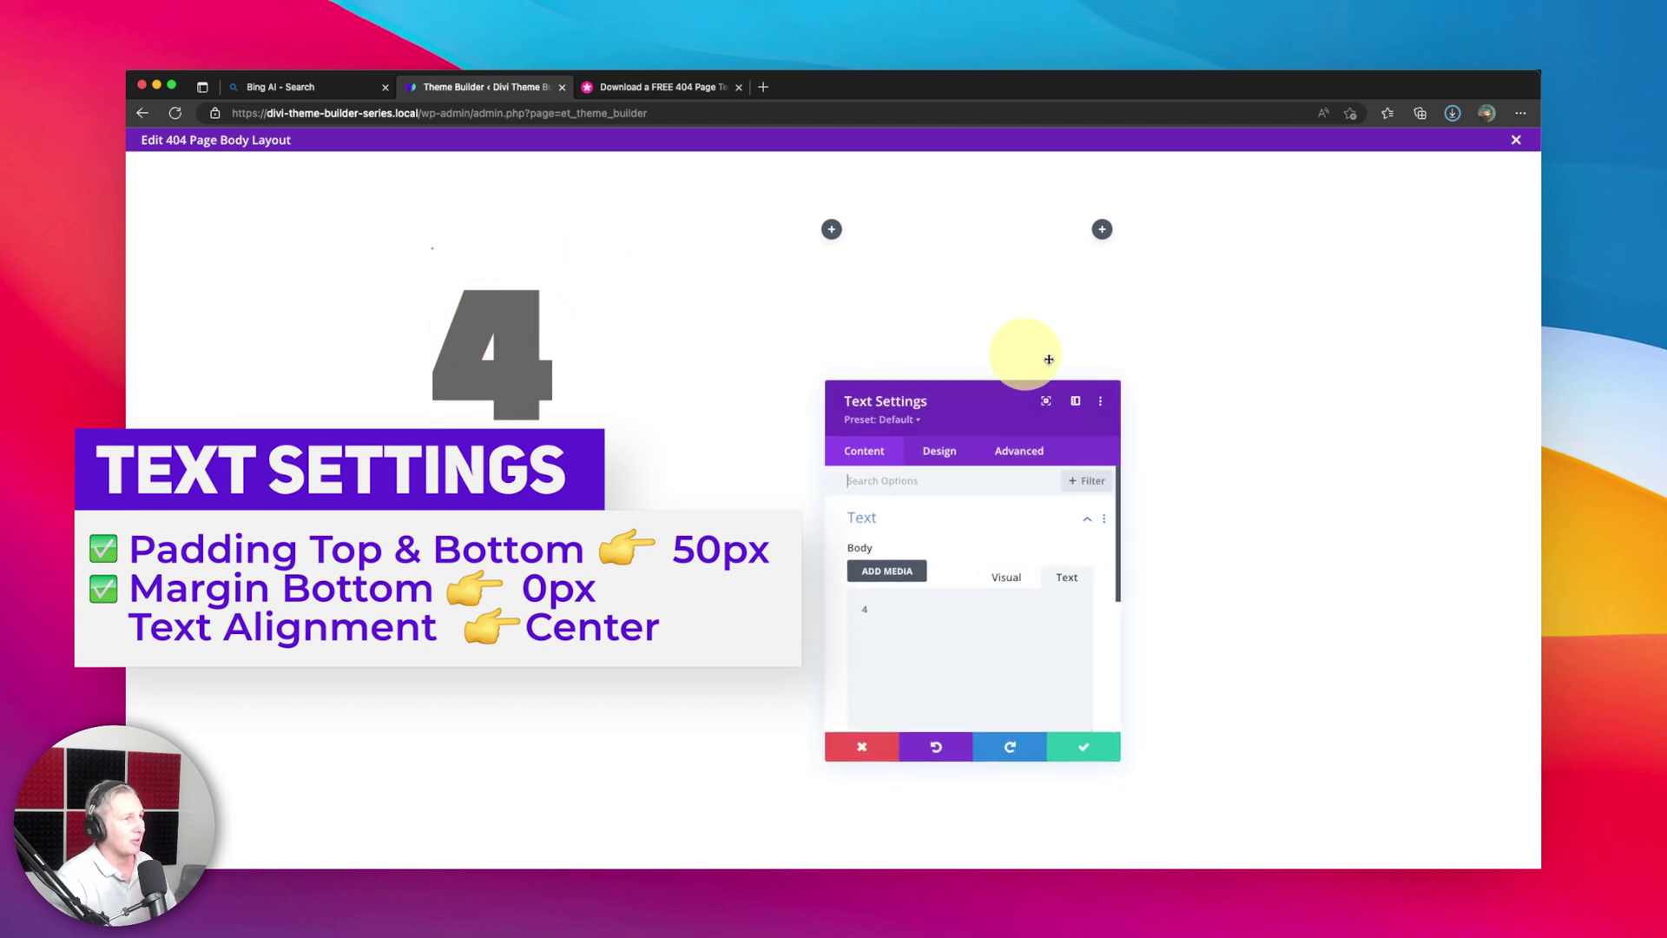
click(938, 448)
click(900, 535)
scroll(955, 621, down, 6)
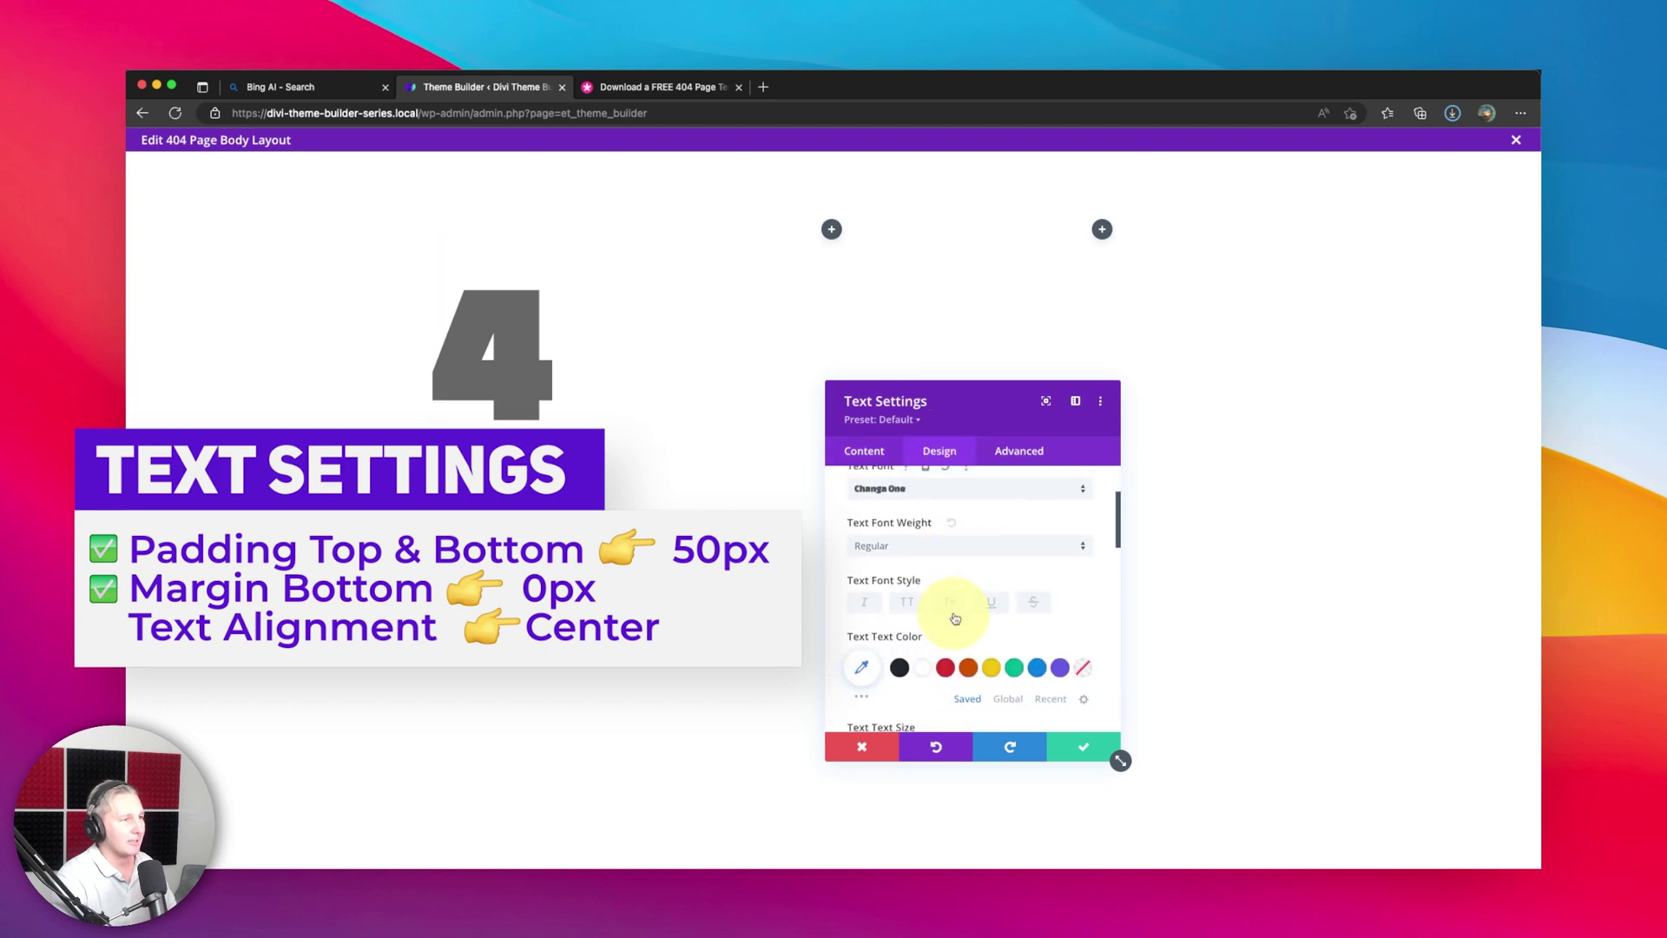
scroll(955, 617, down, 3)
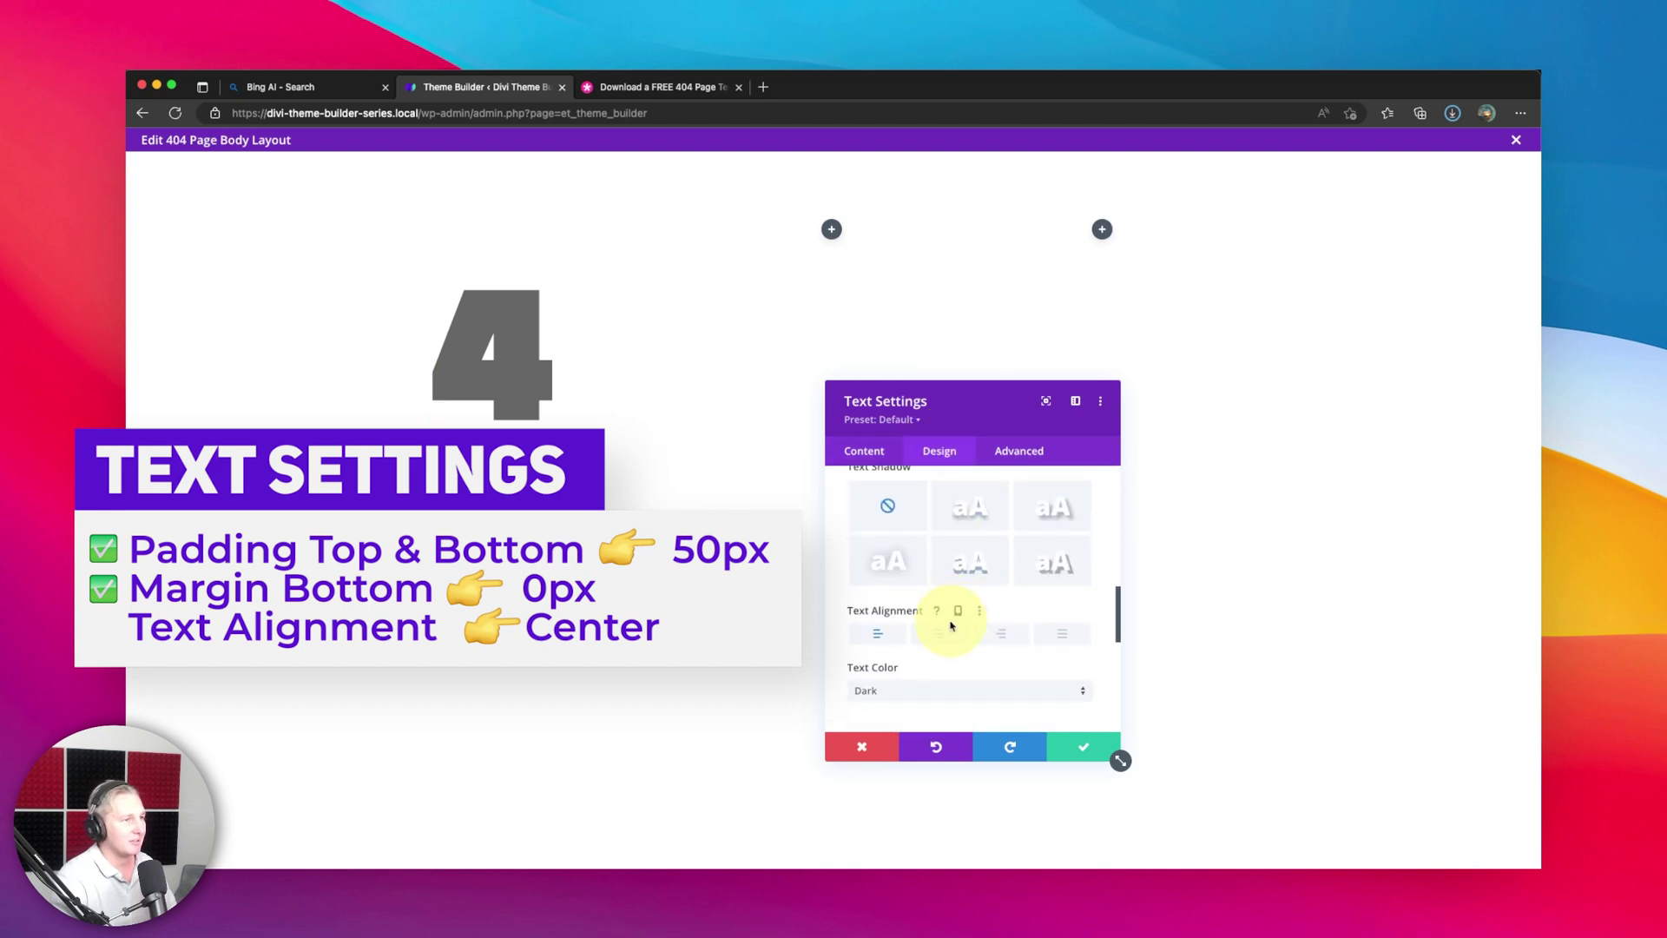
click(946, 633)
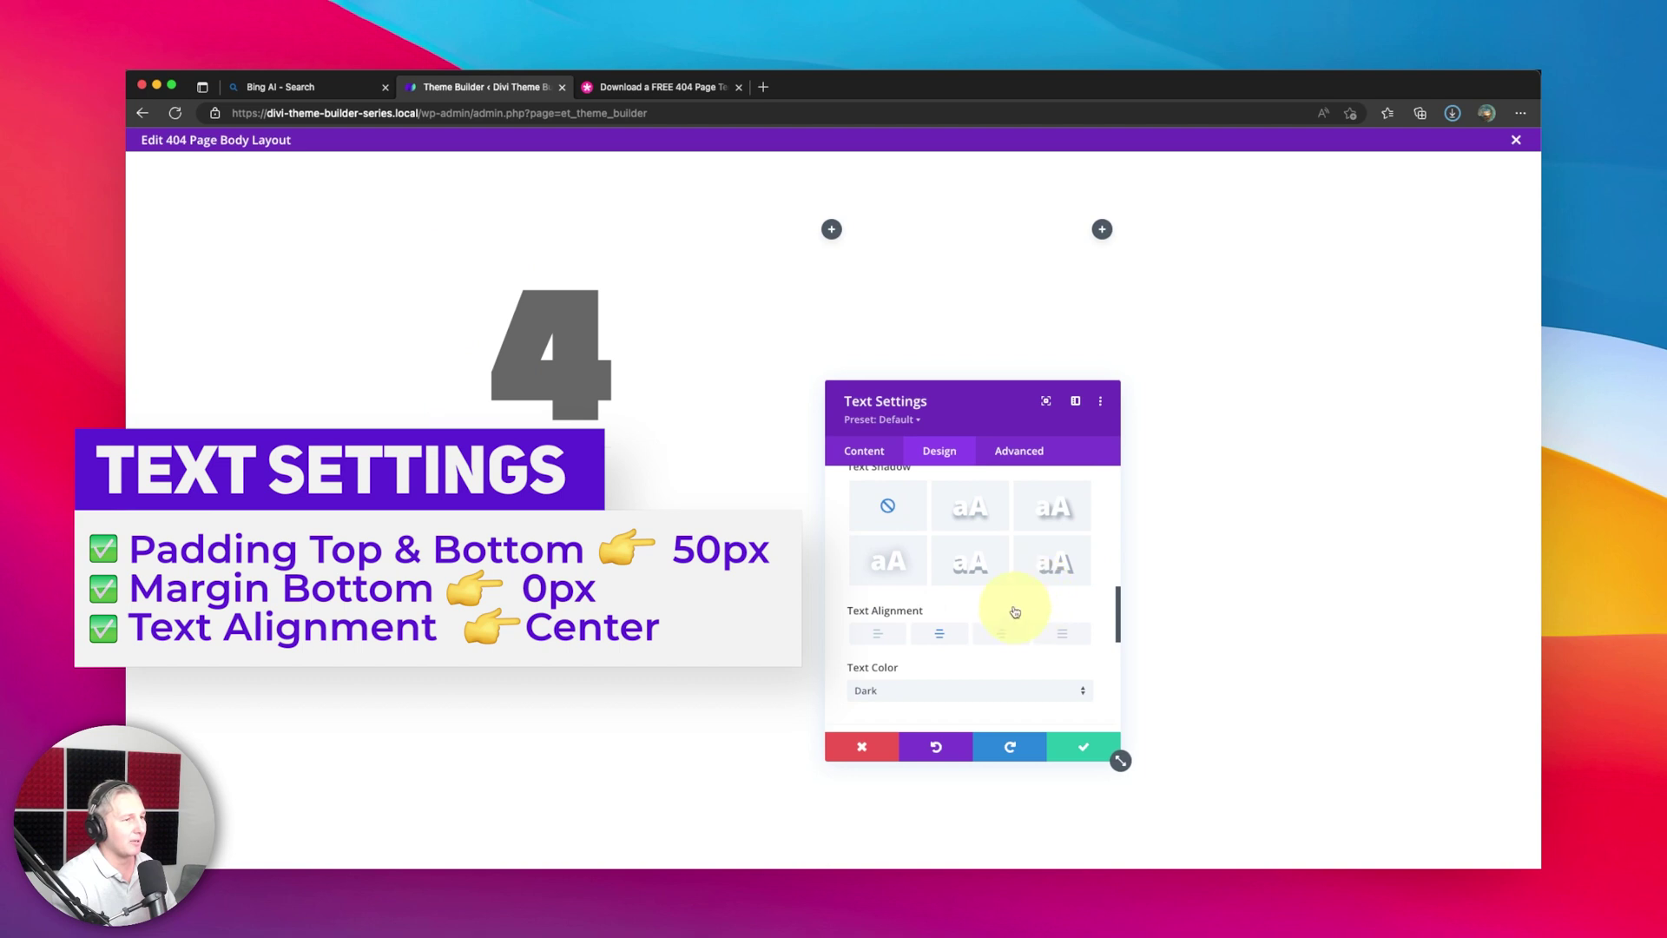
click(1081, 752)
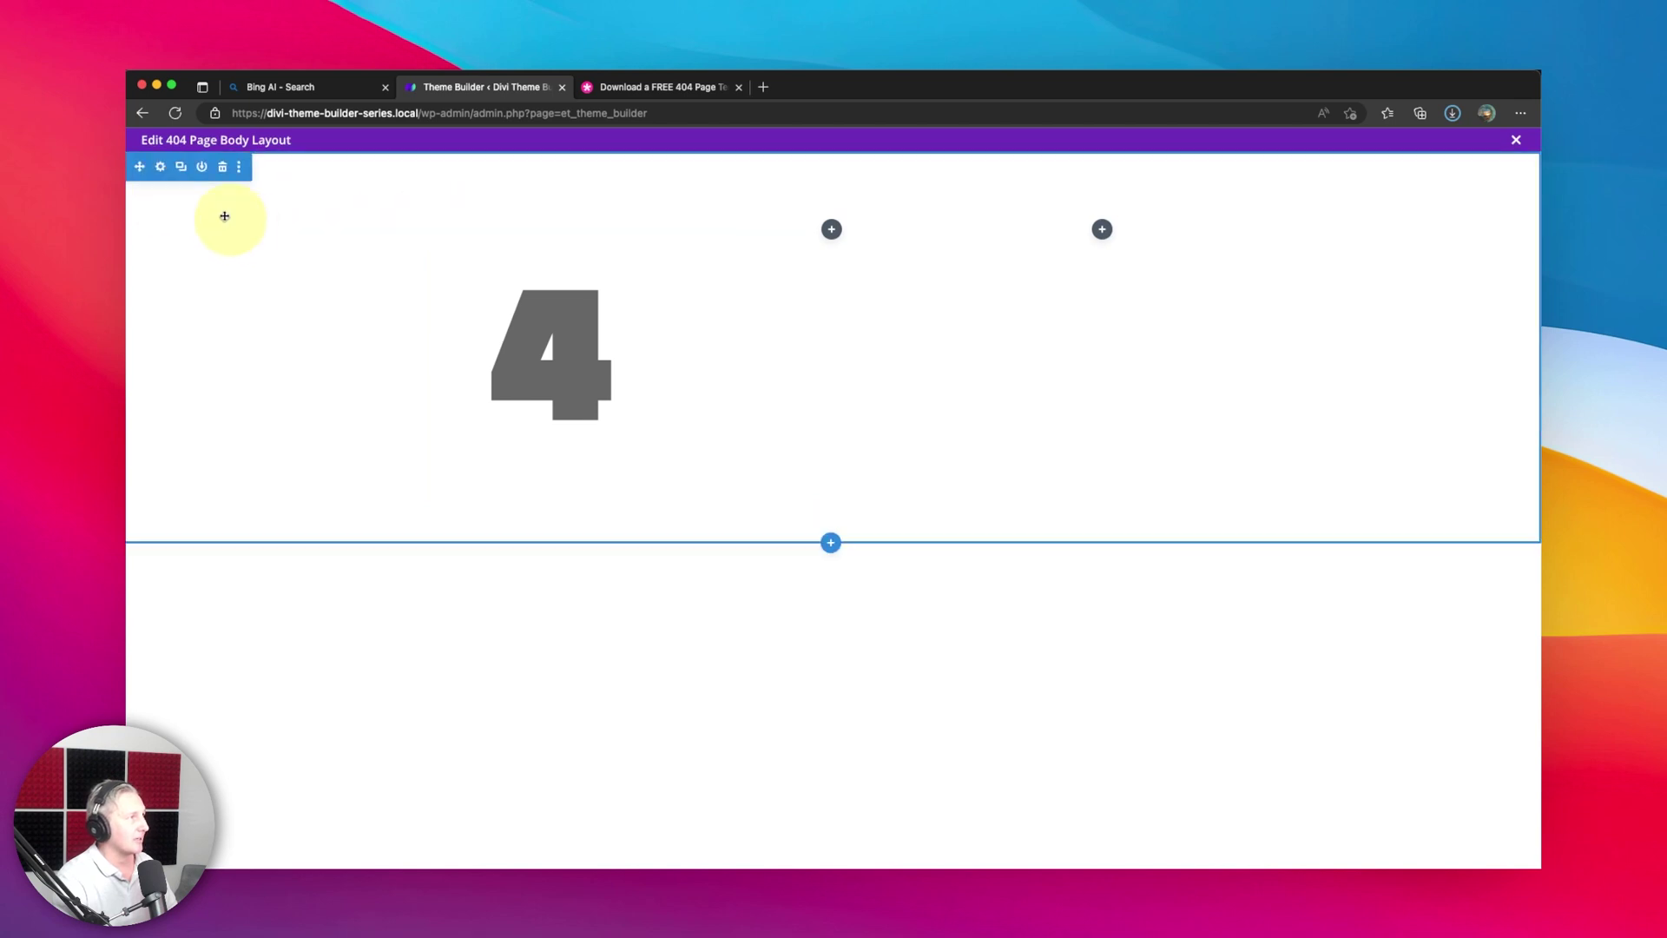
Add a Waves background pattern to the section, comparing against the reference template
click(161, 169)
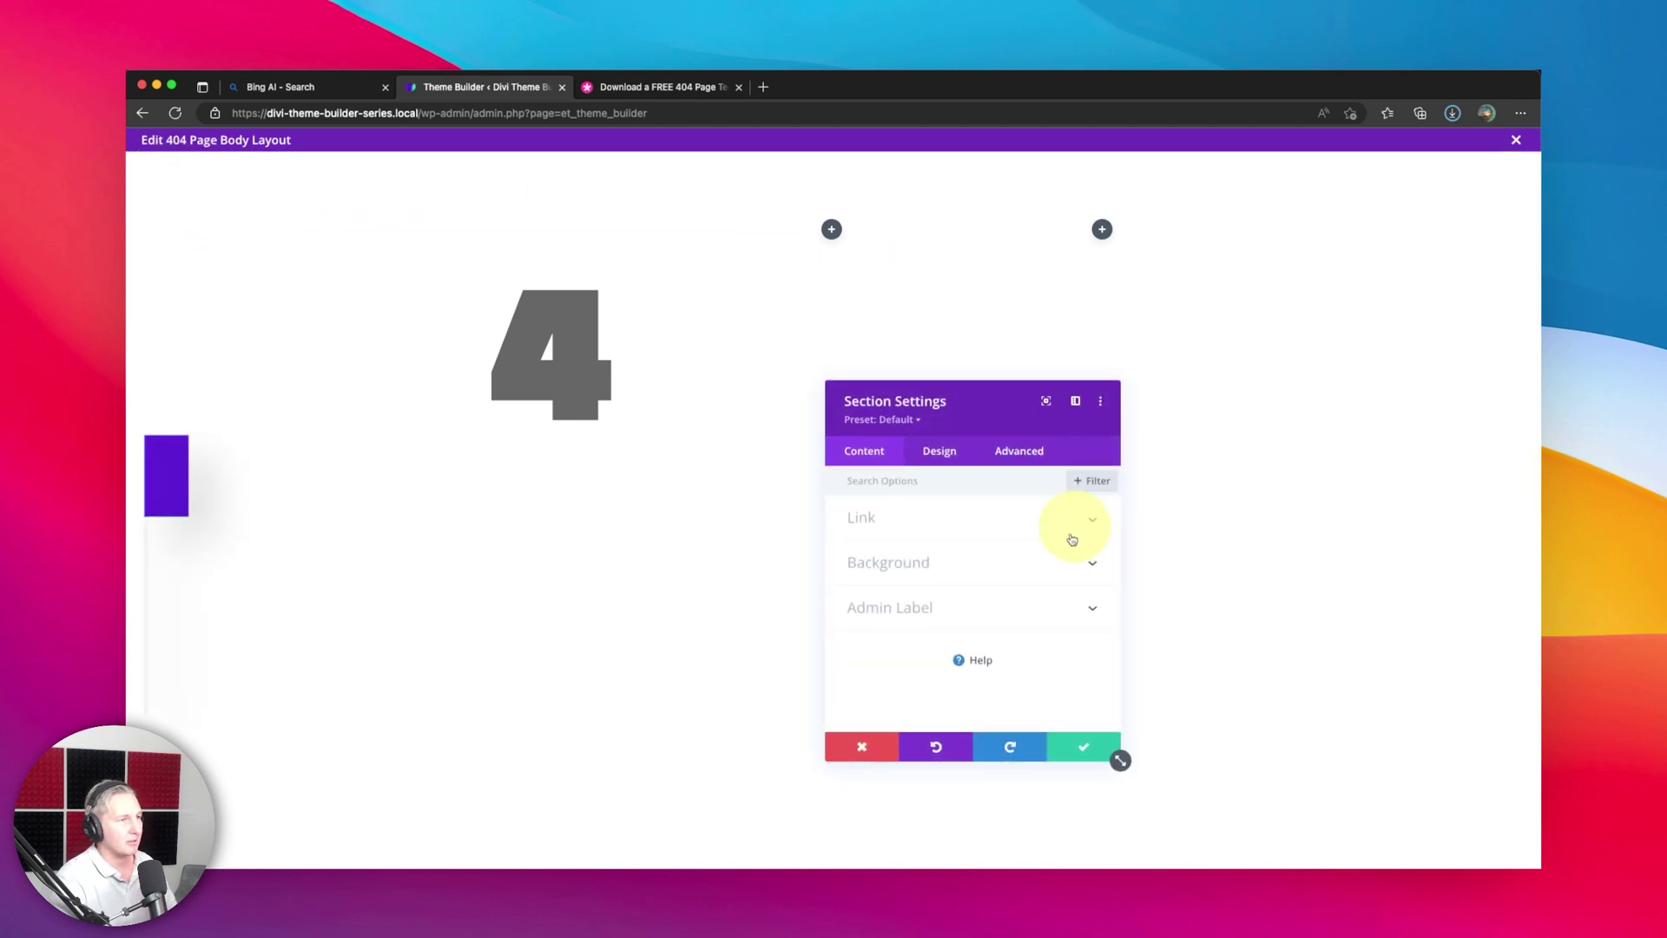
click(885, 560)
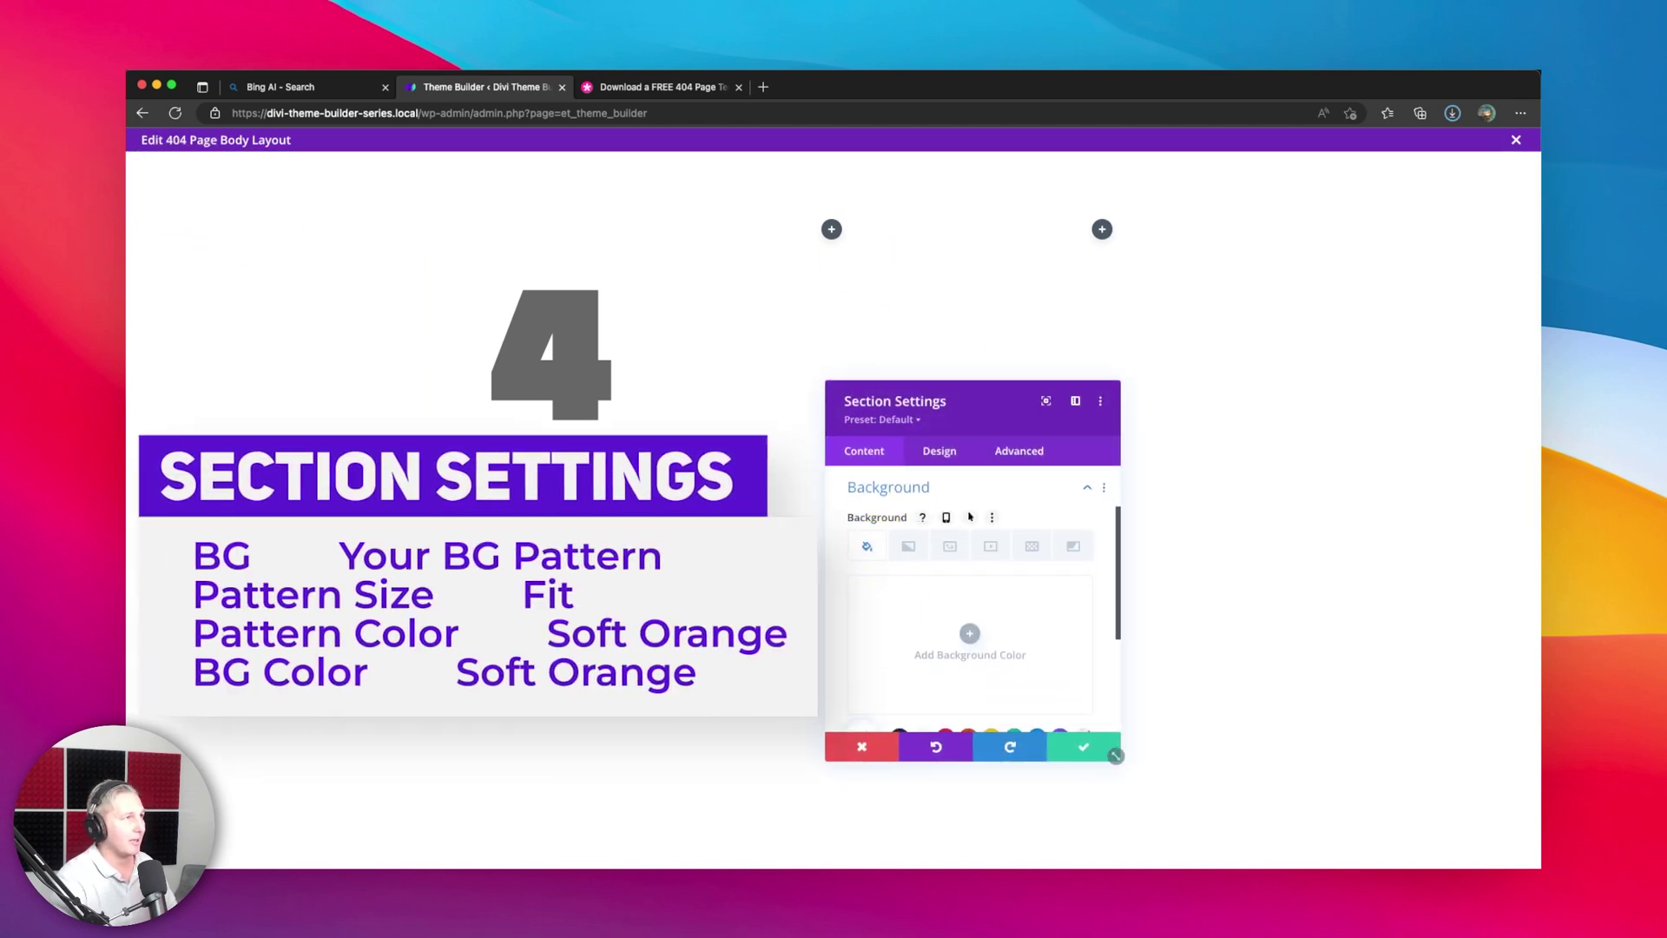
click(652, 90)
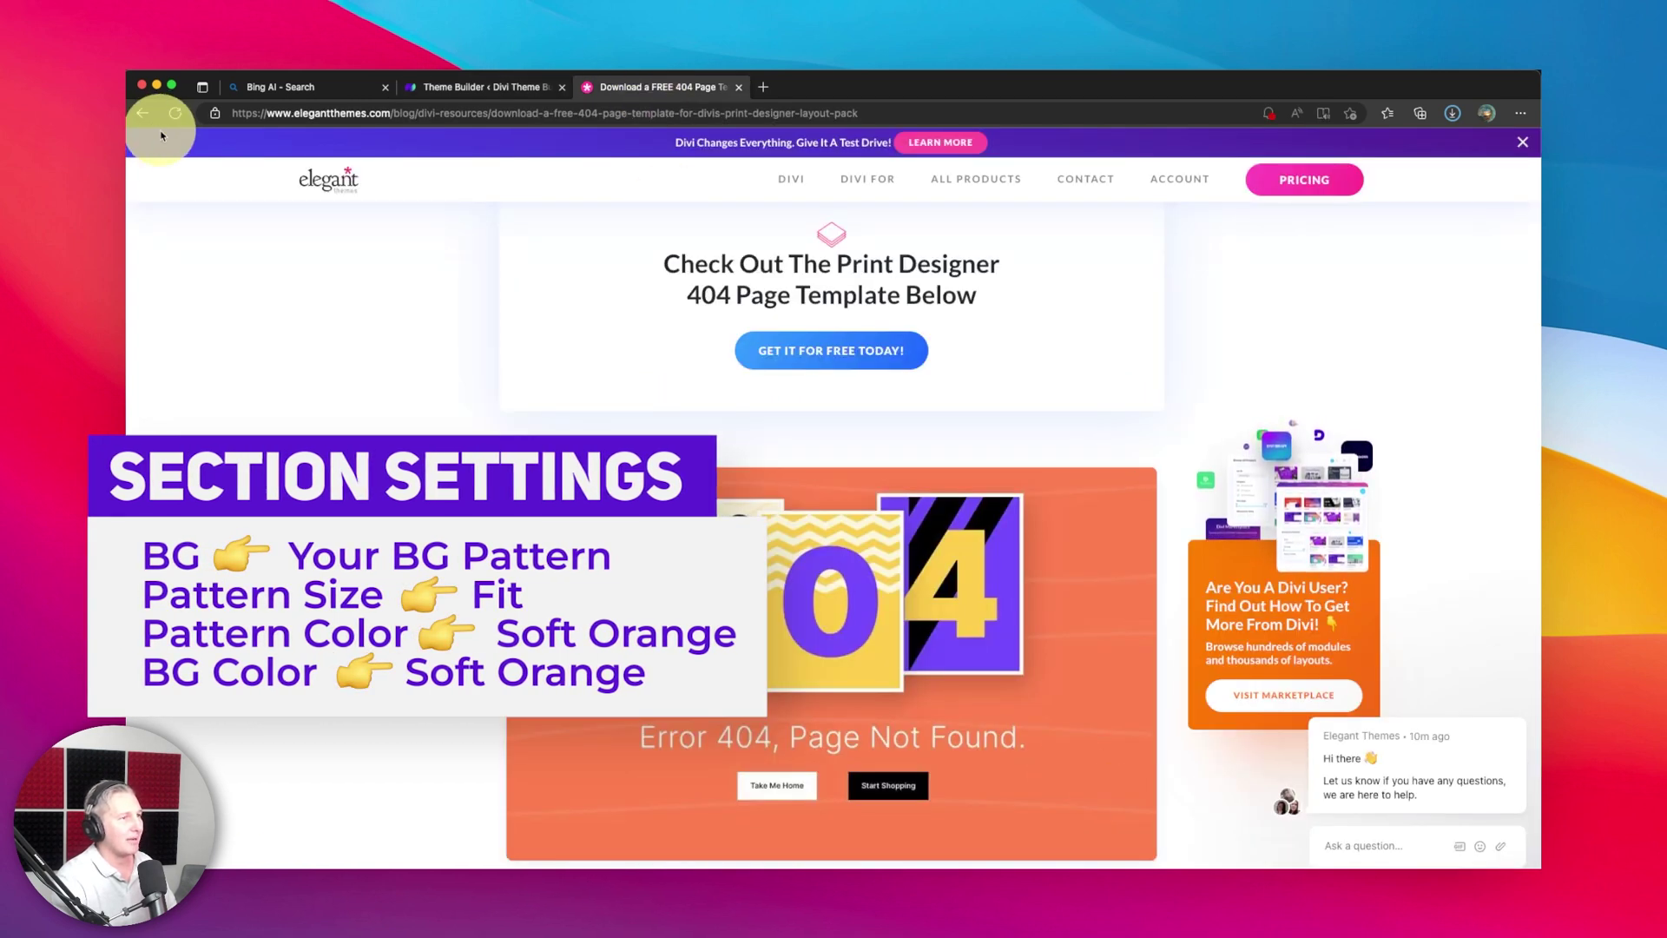
click(428, 100)
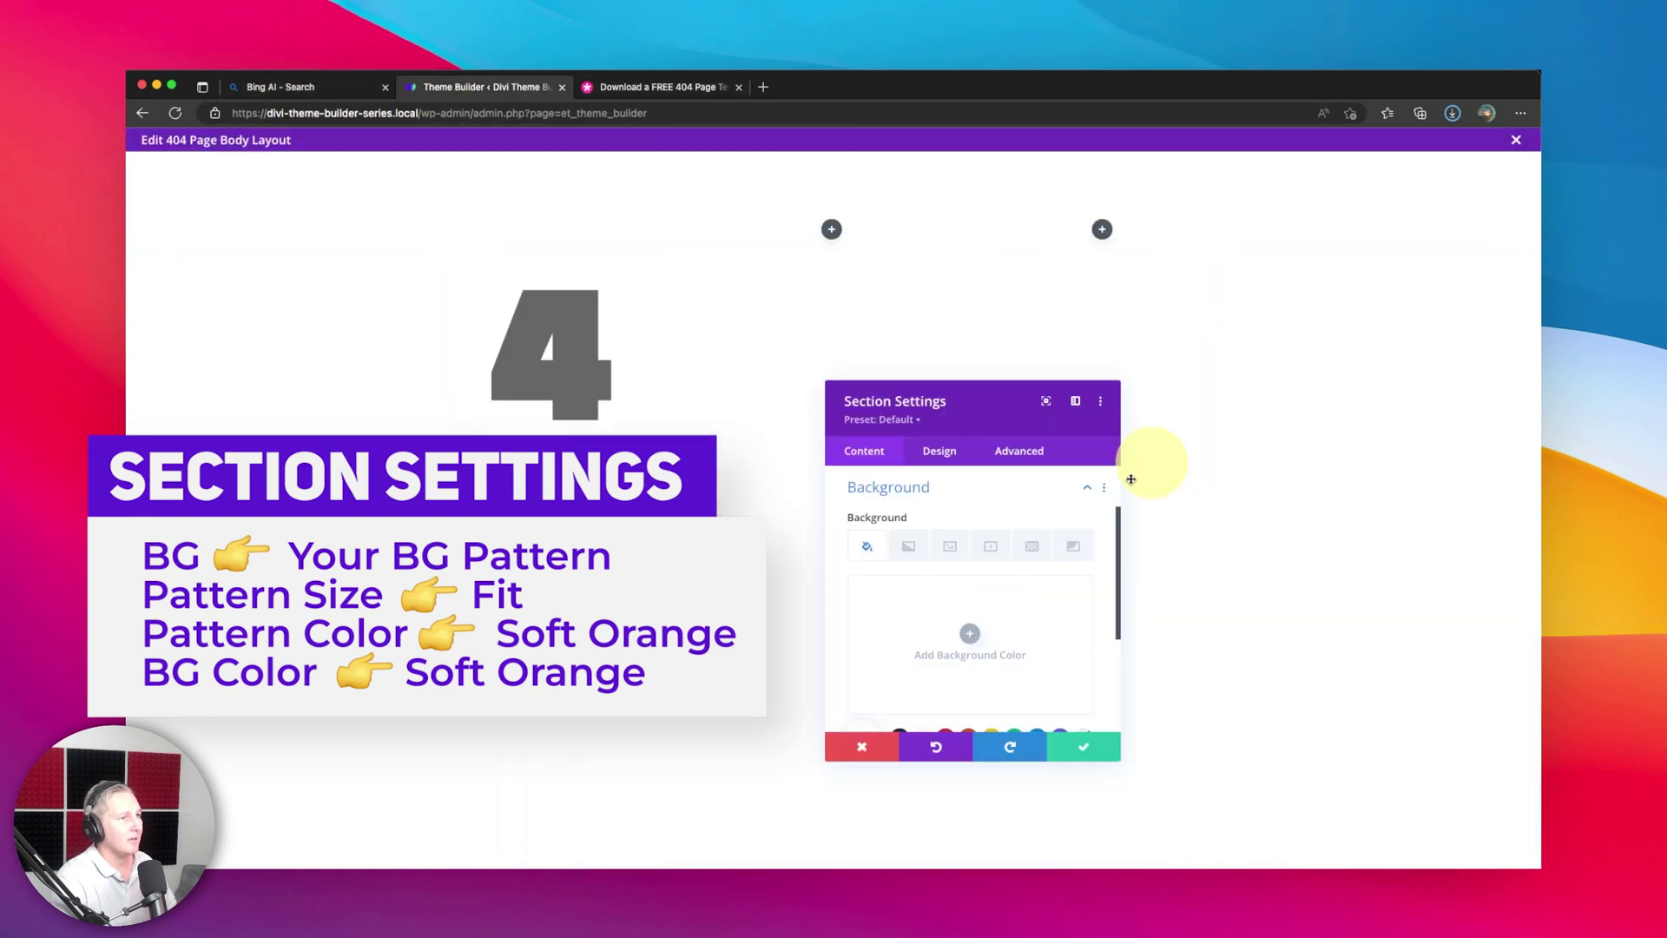
click(1038, 550)
scroll(999, 630, down, 2)
click(969, 512)
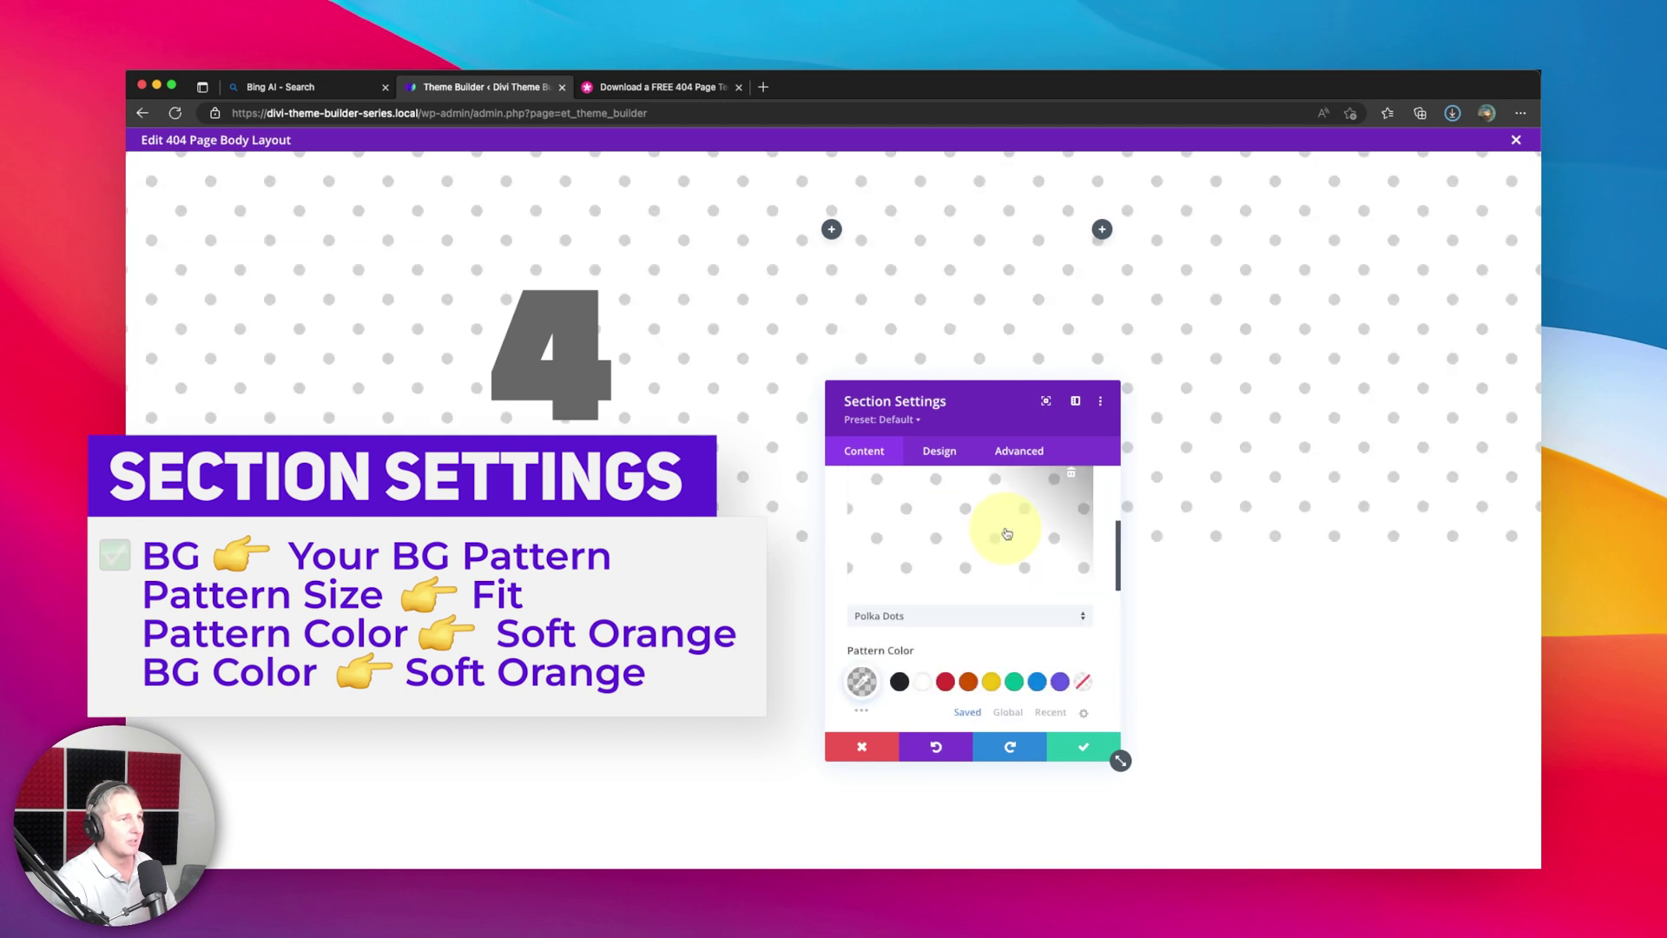
click(972, 615)
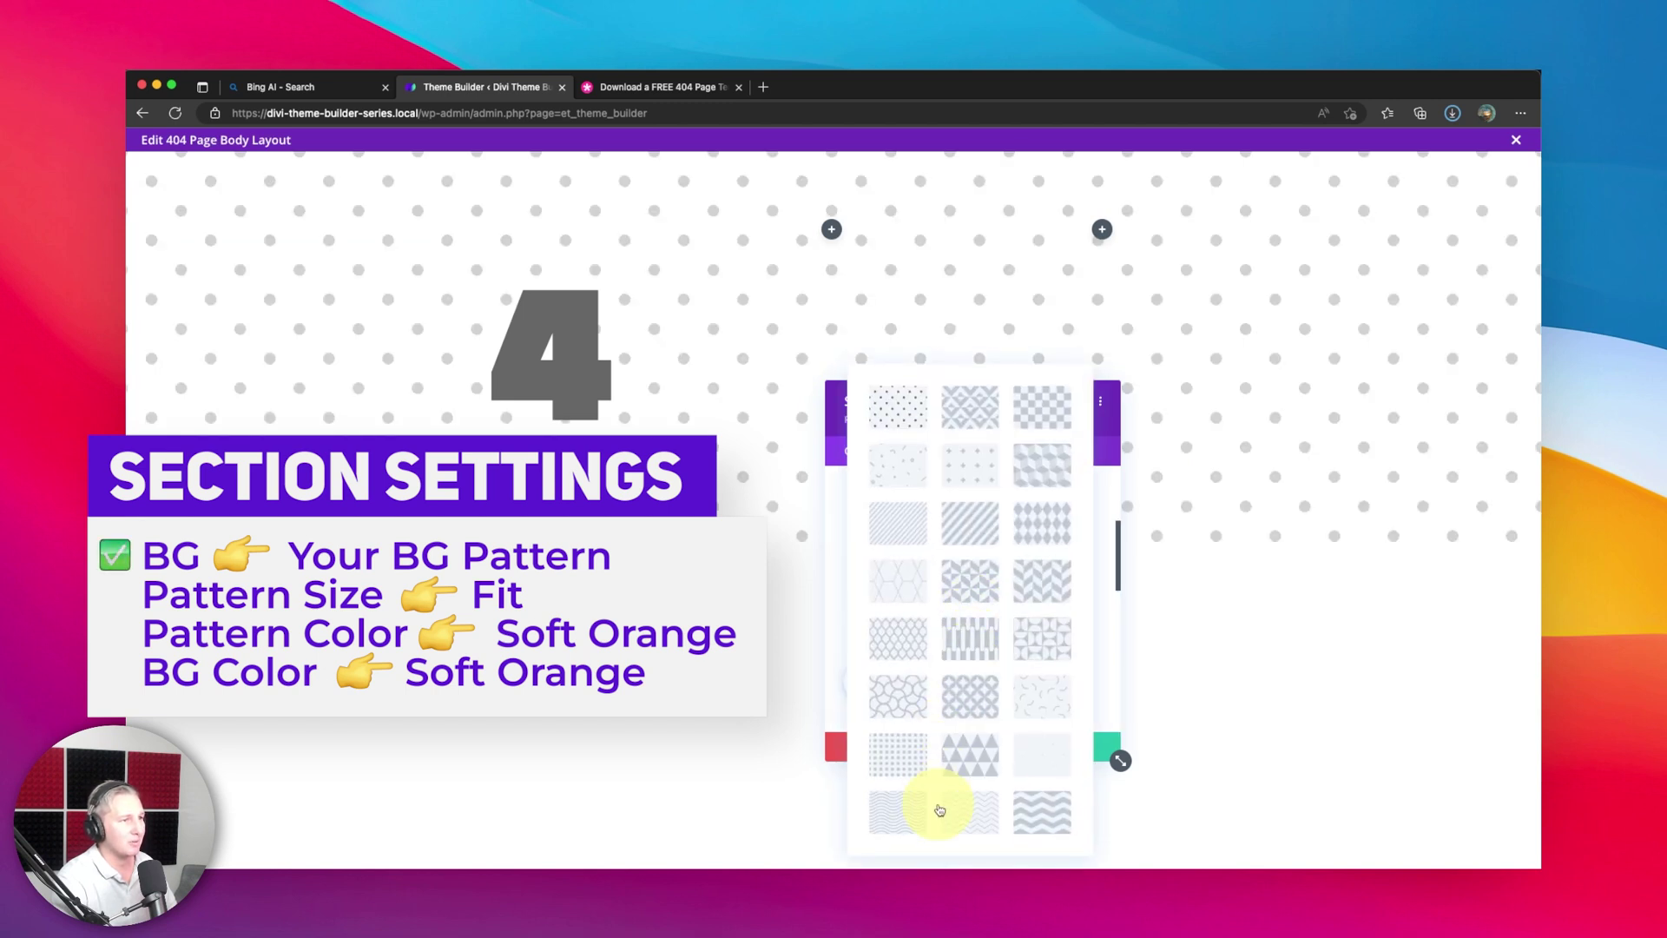
click(900, 823)
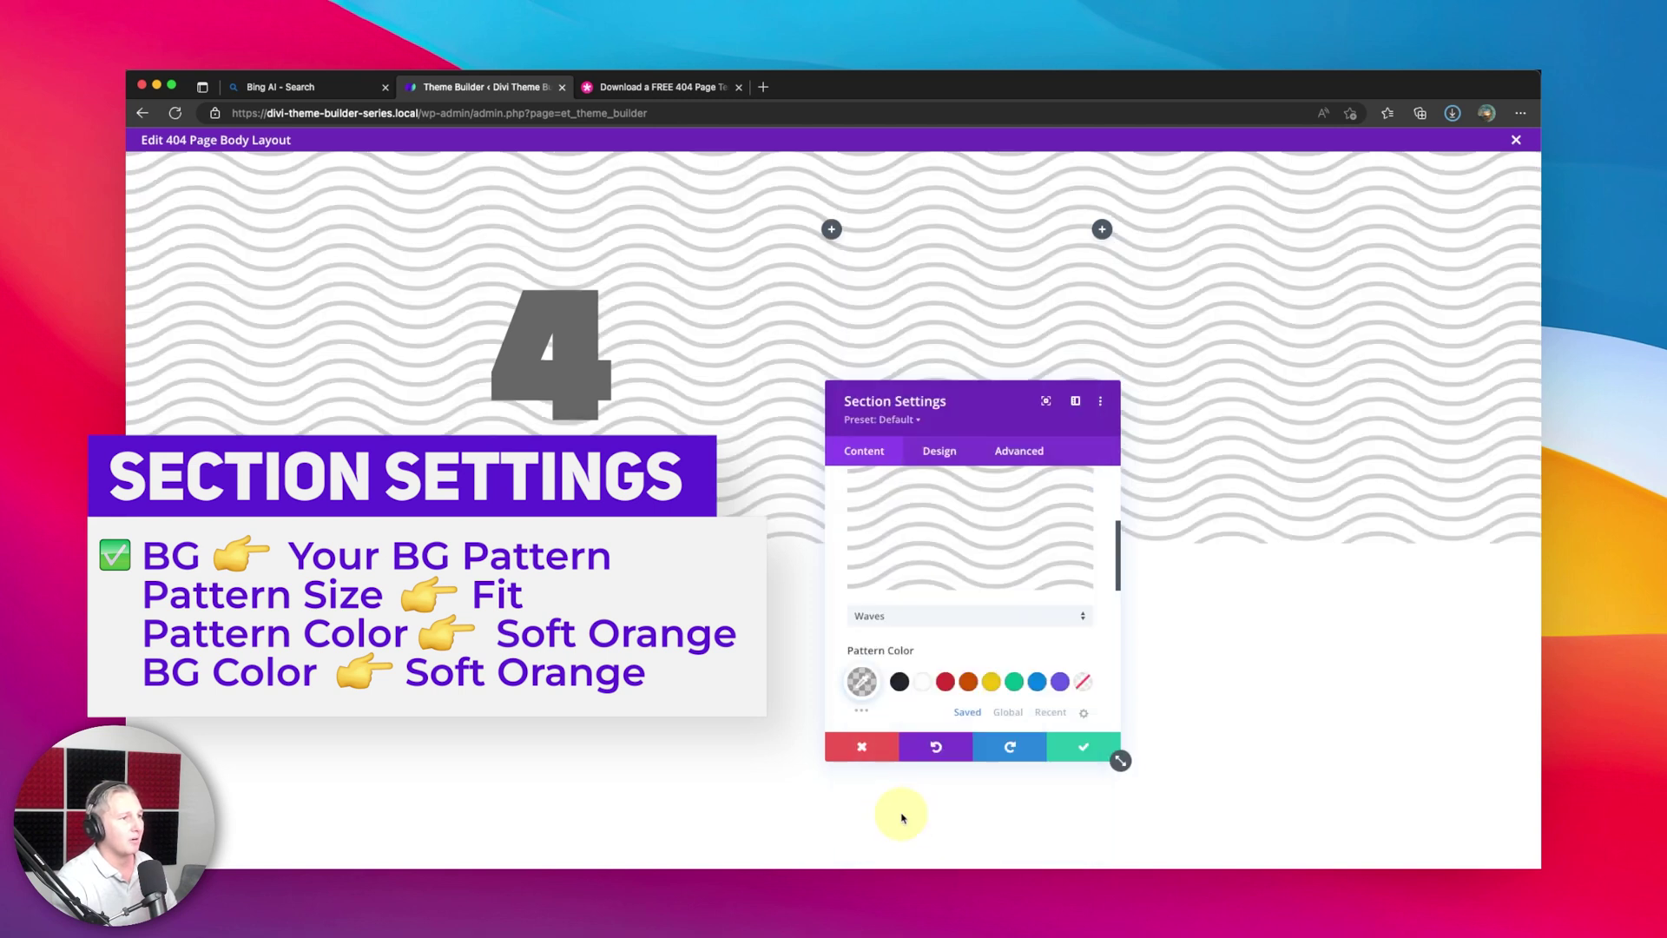
Set the wavy pattern's size to Fit
scroll(1012, 660, down, 4)
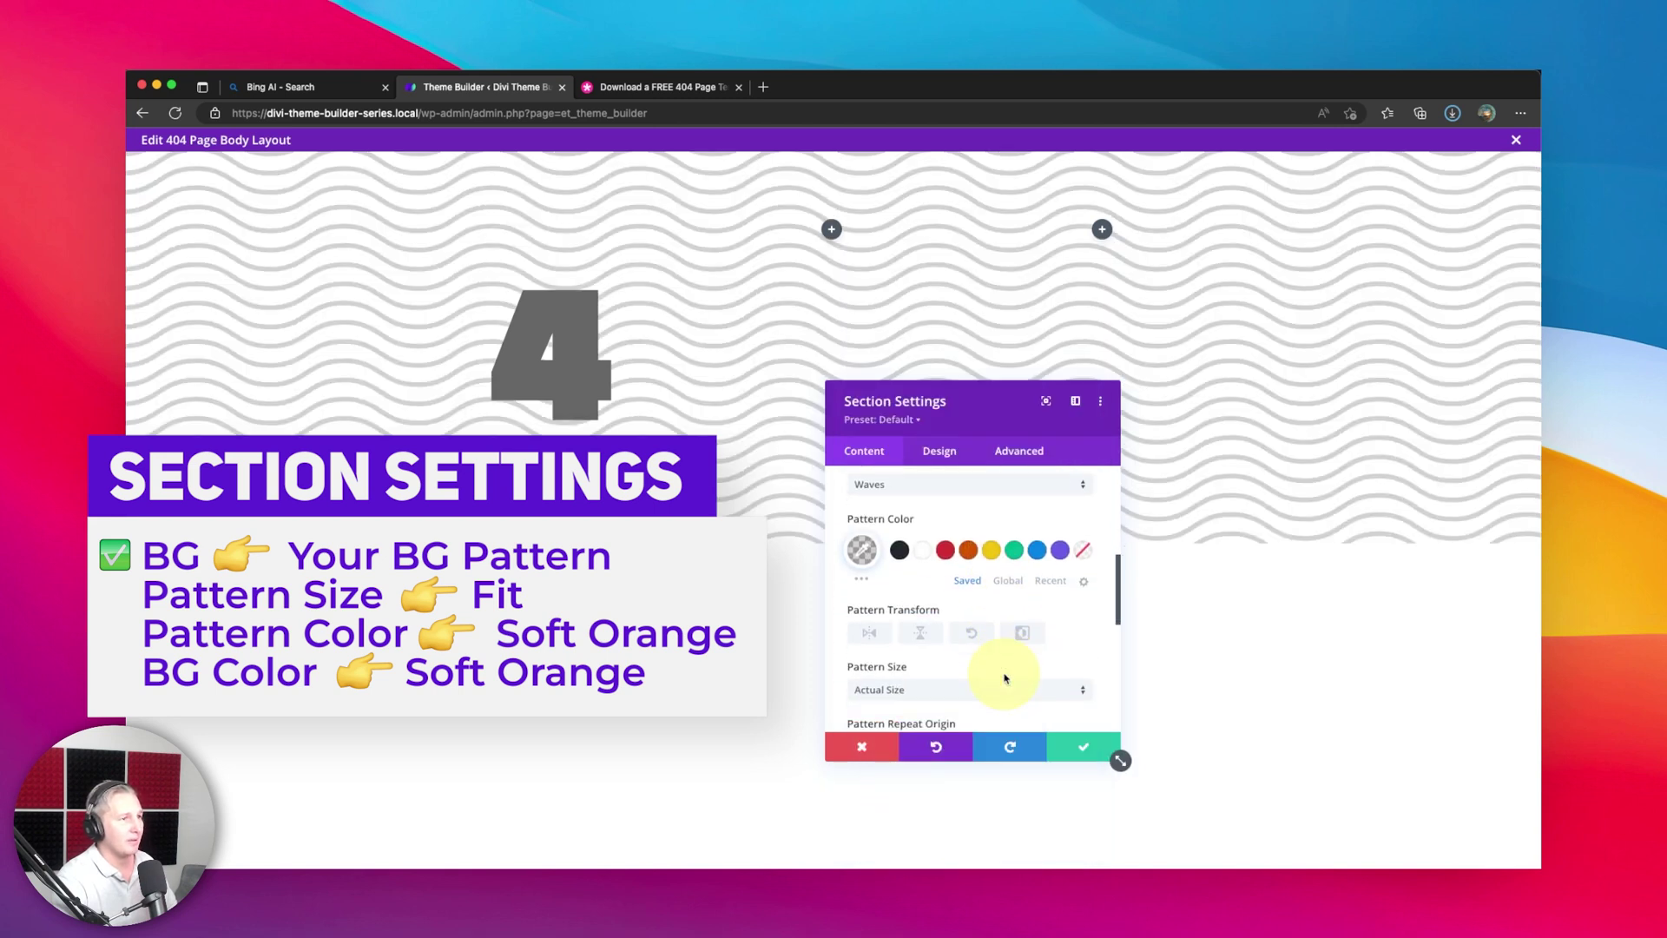
click(939, 651)
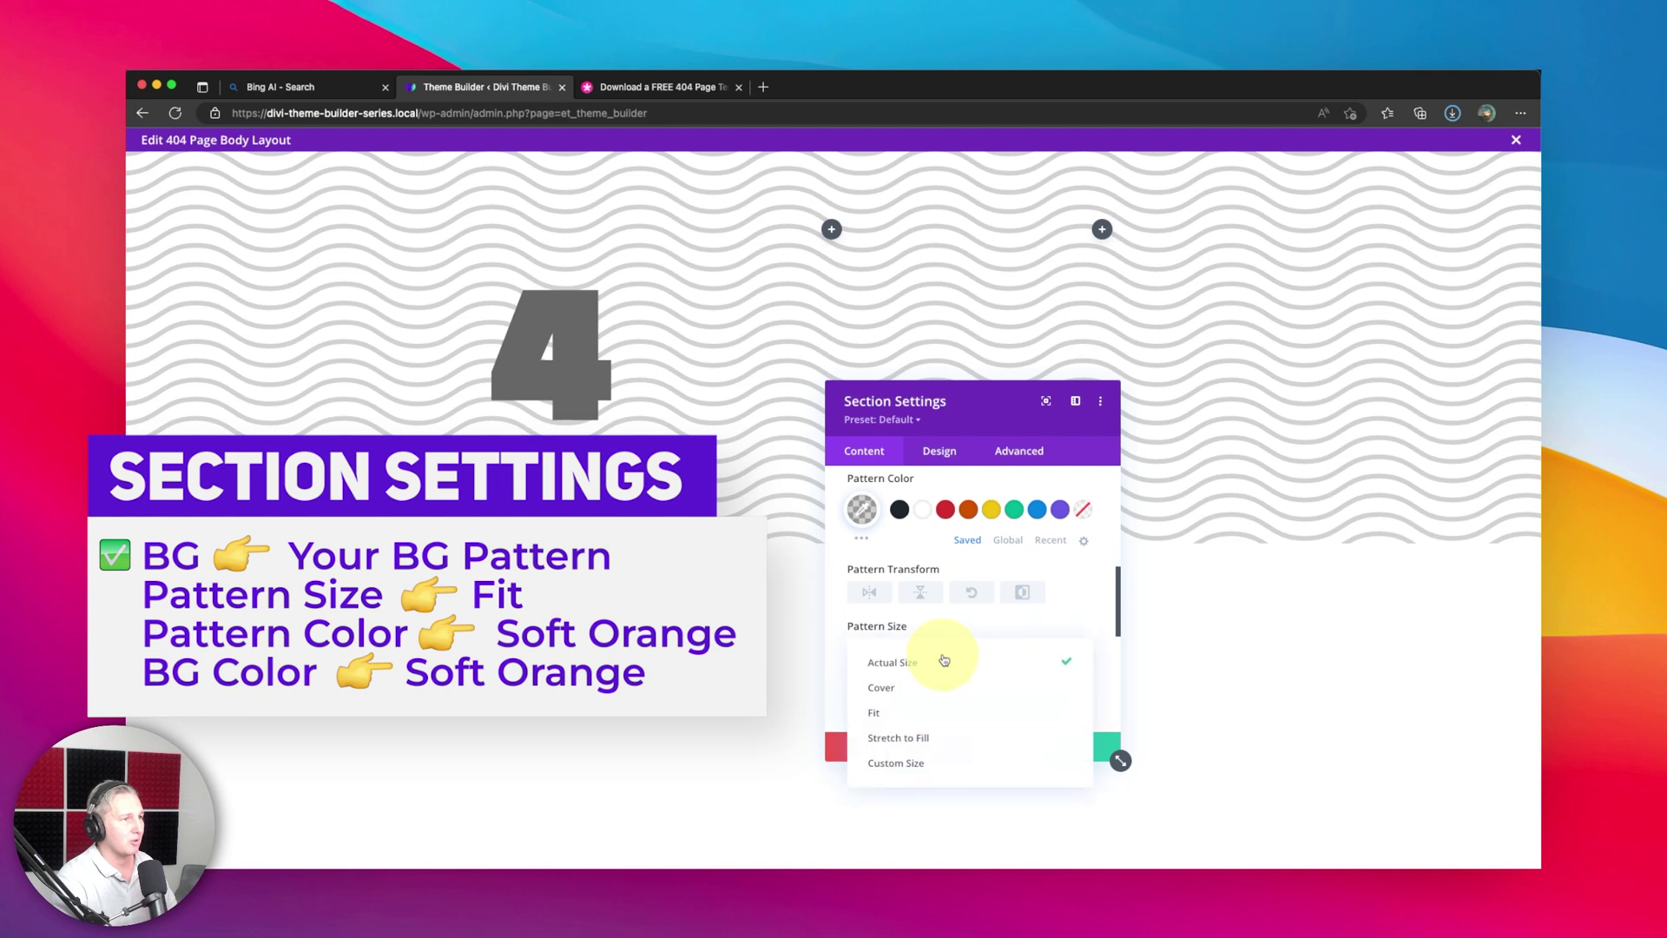
click(931, 737)
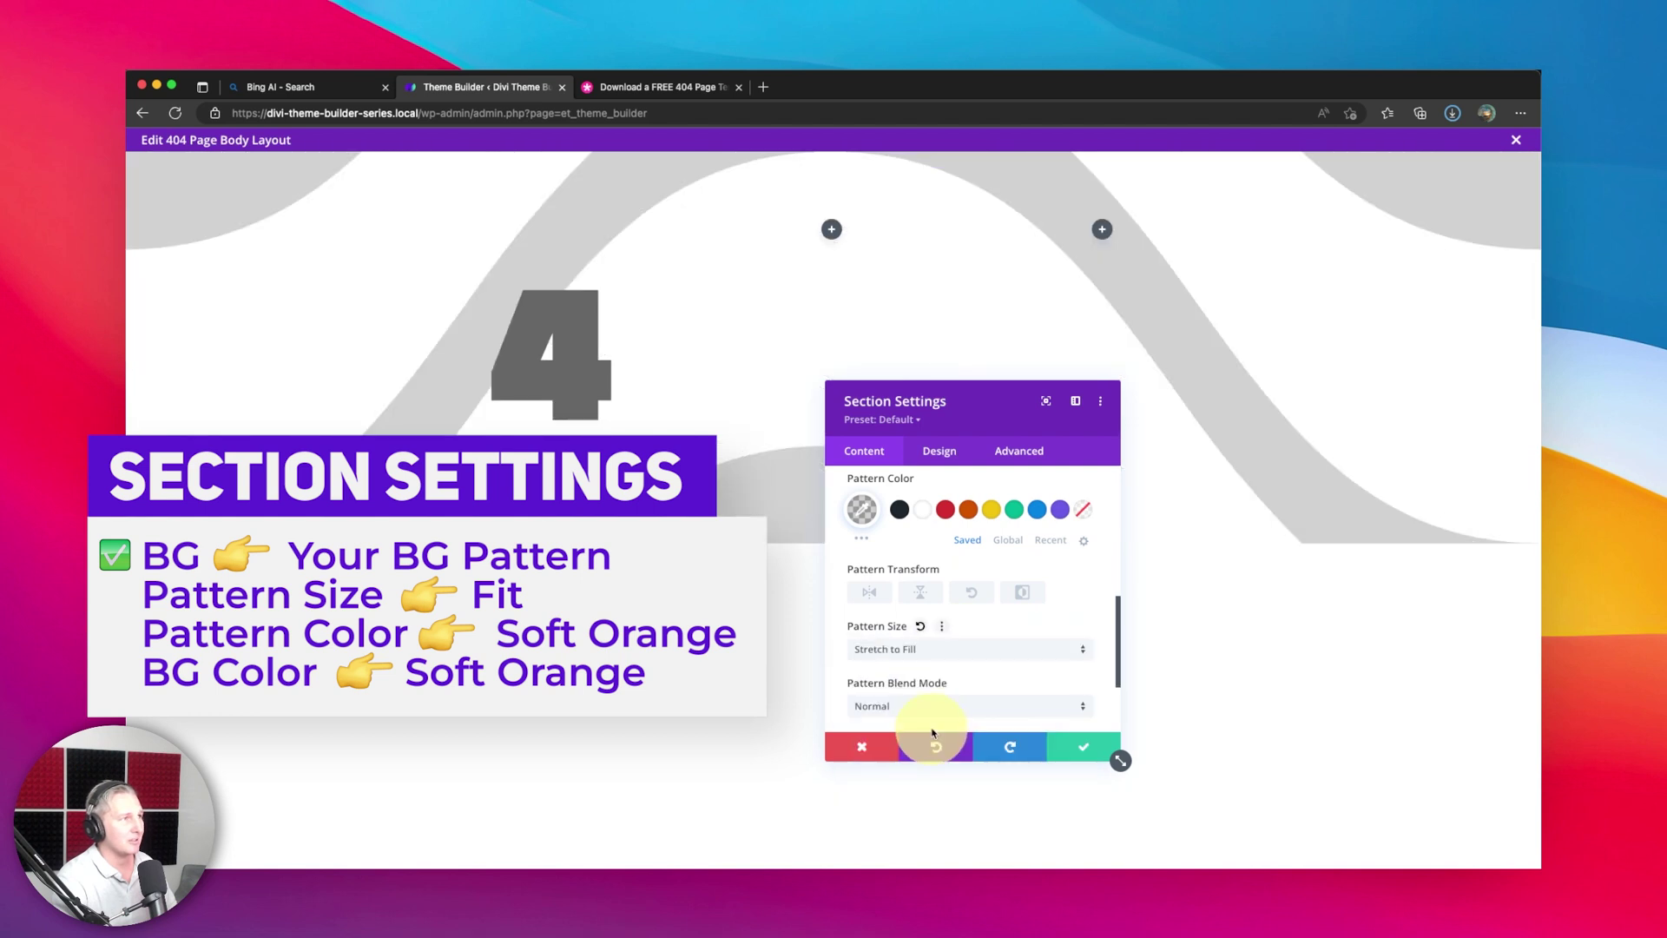
click(955, 653)
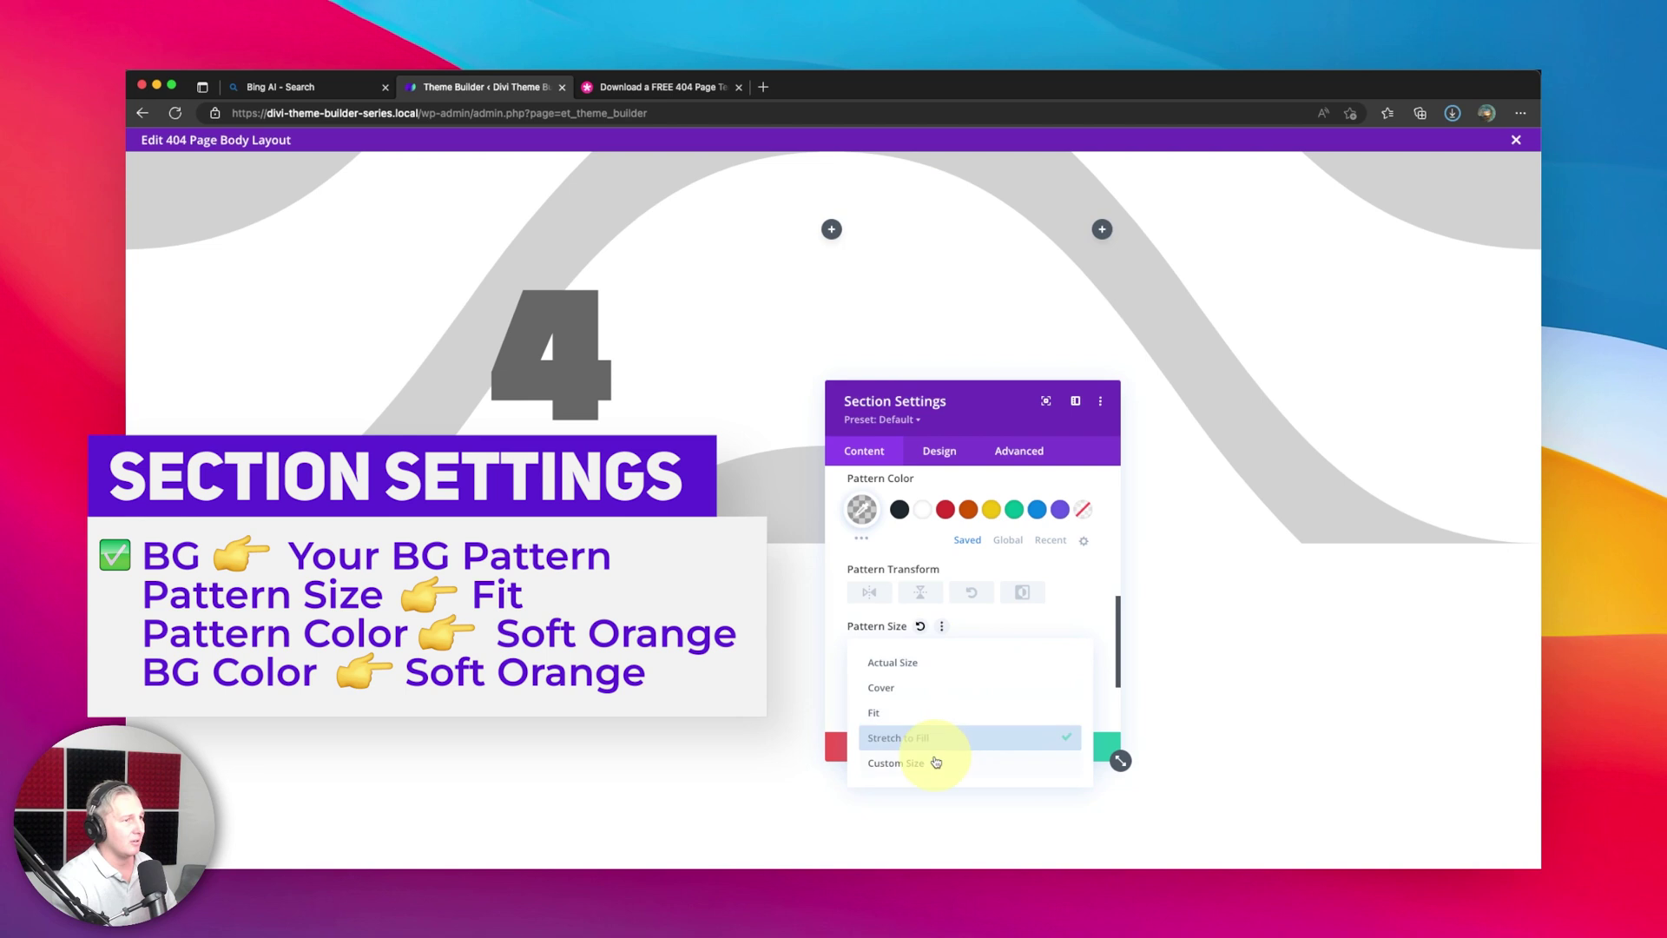
click(941, 691)
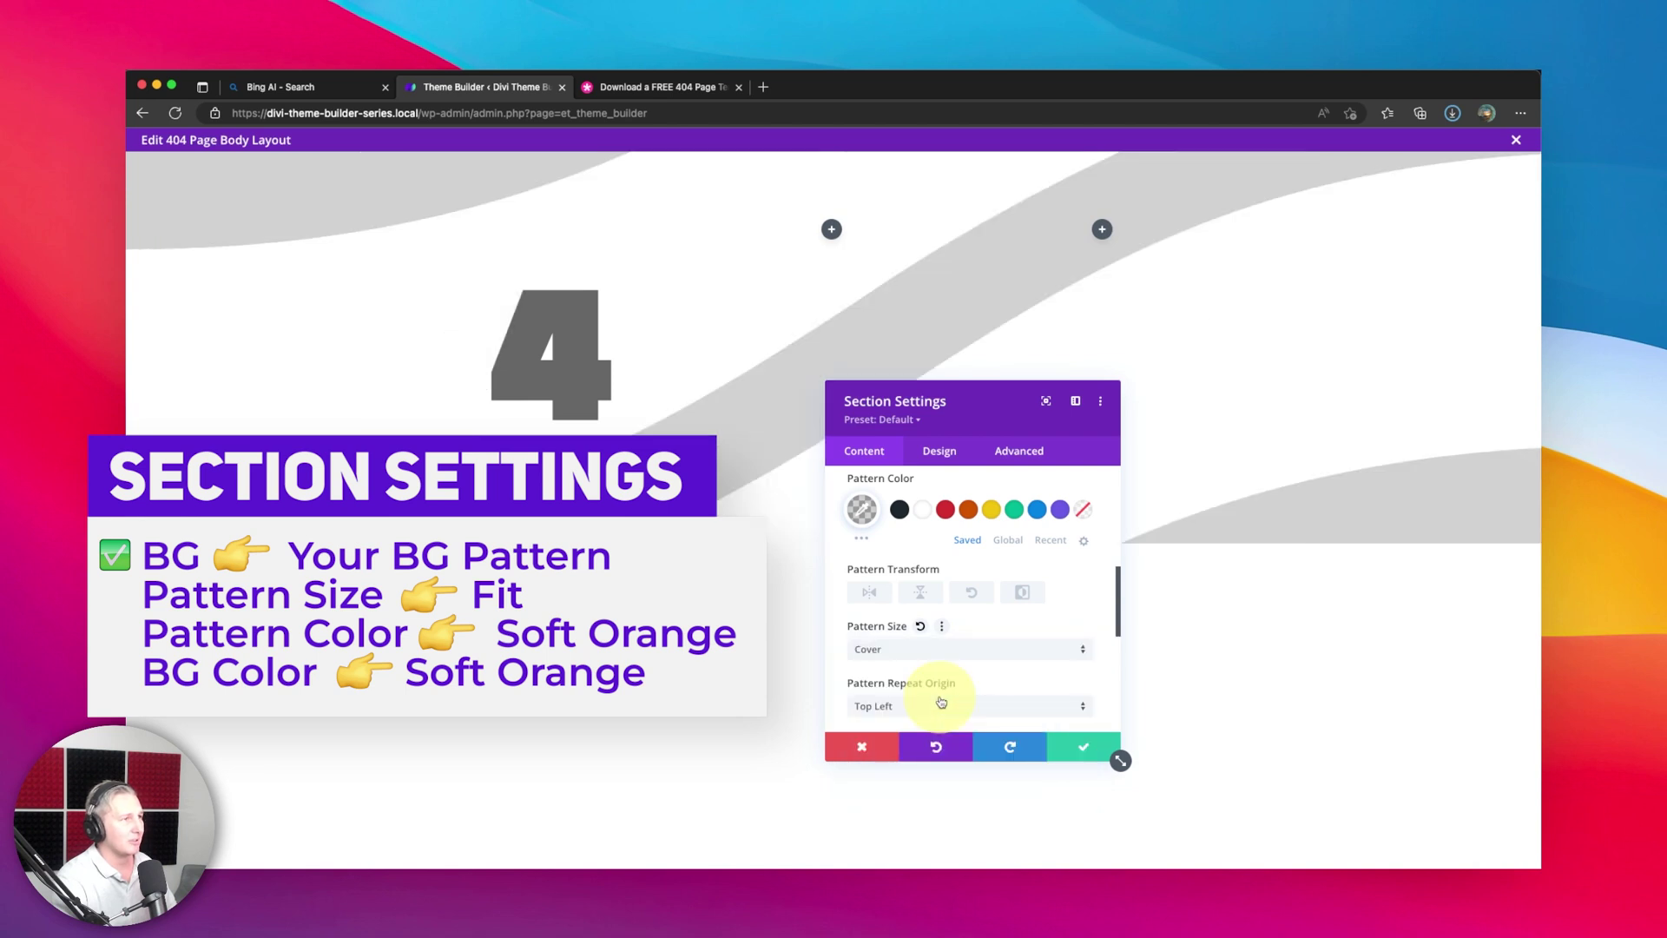
click(964, 651)
click(929, 713)
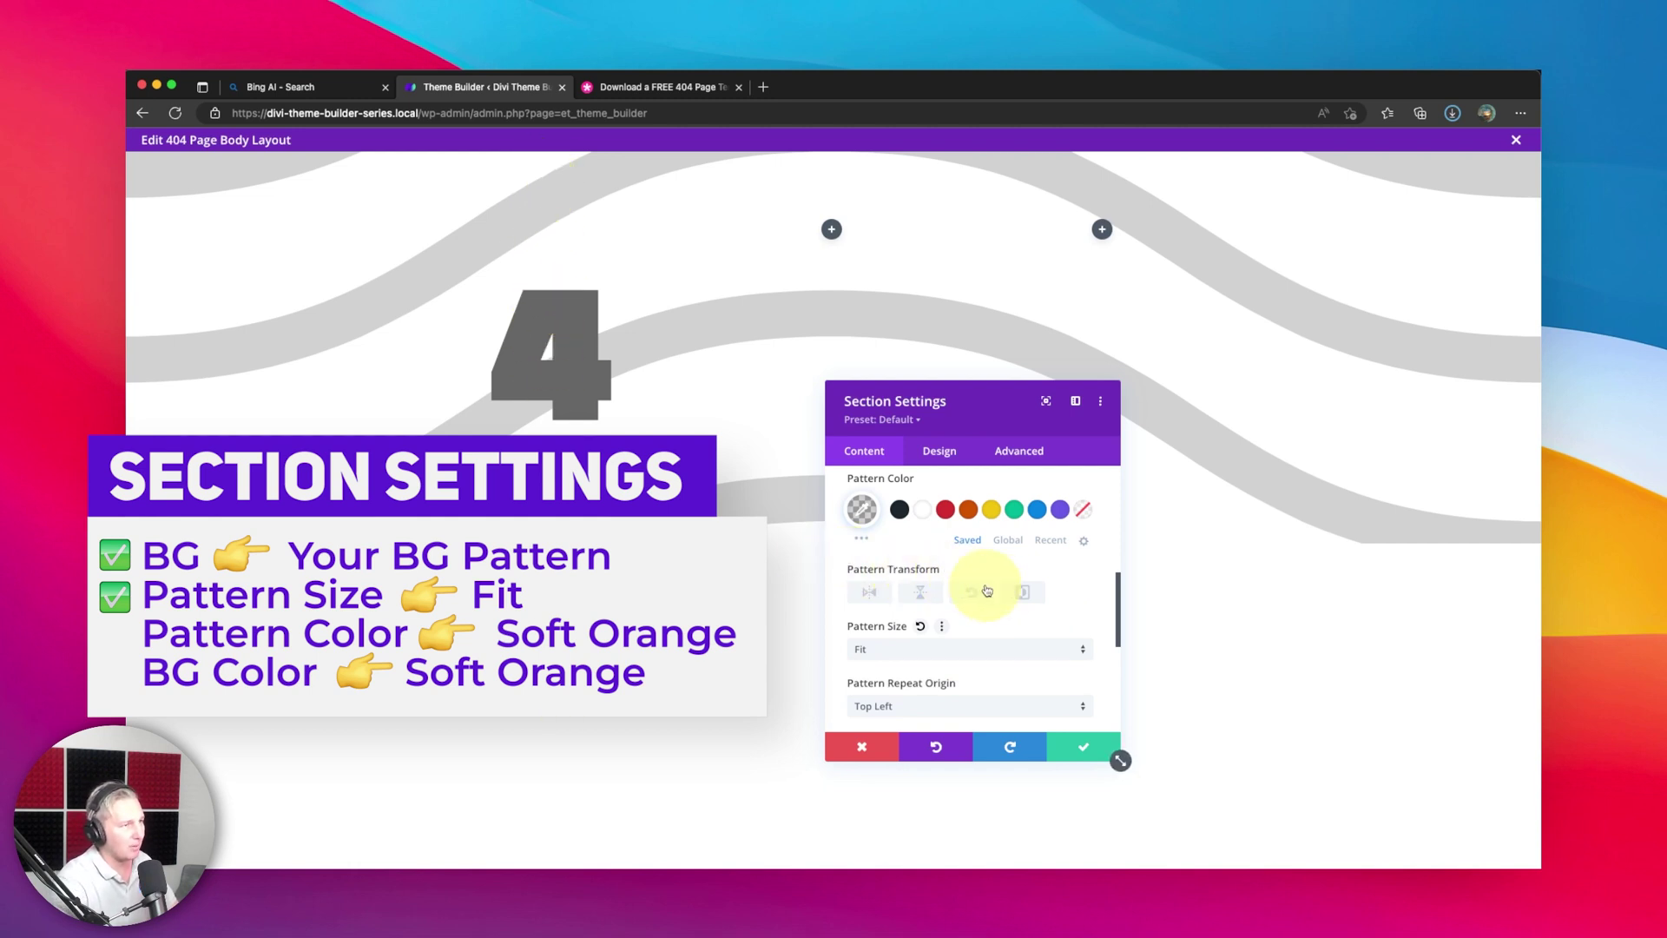
Tint the pattern #d35400 at reduced opacity, rgba(211,84,0,0.37), and save
click(969, 515)
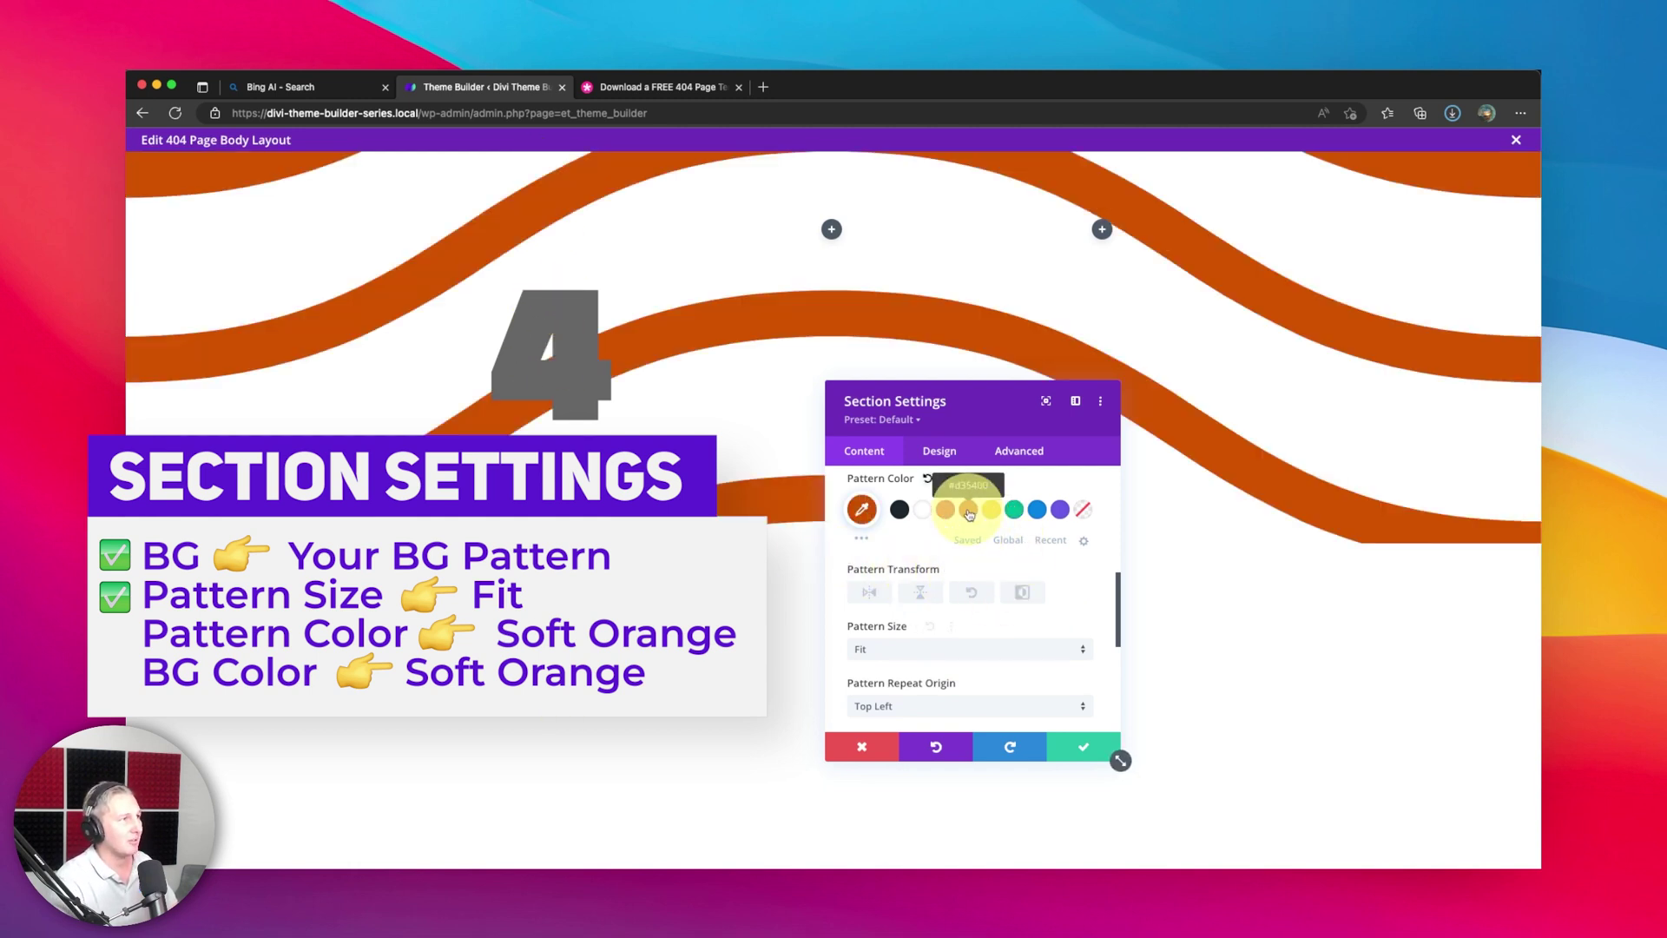
click(864, 510)
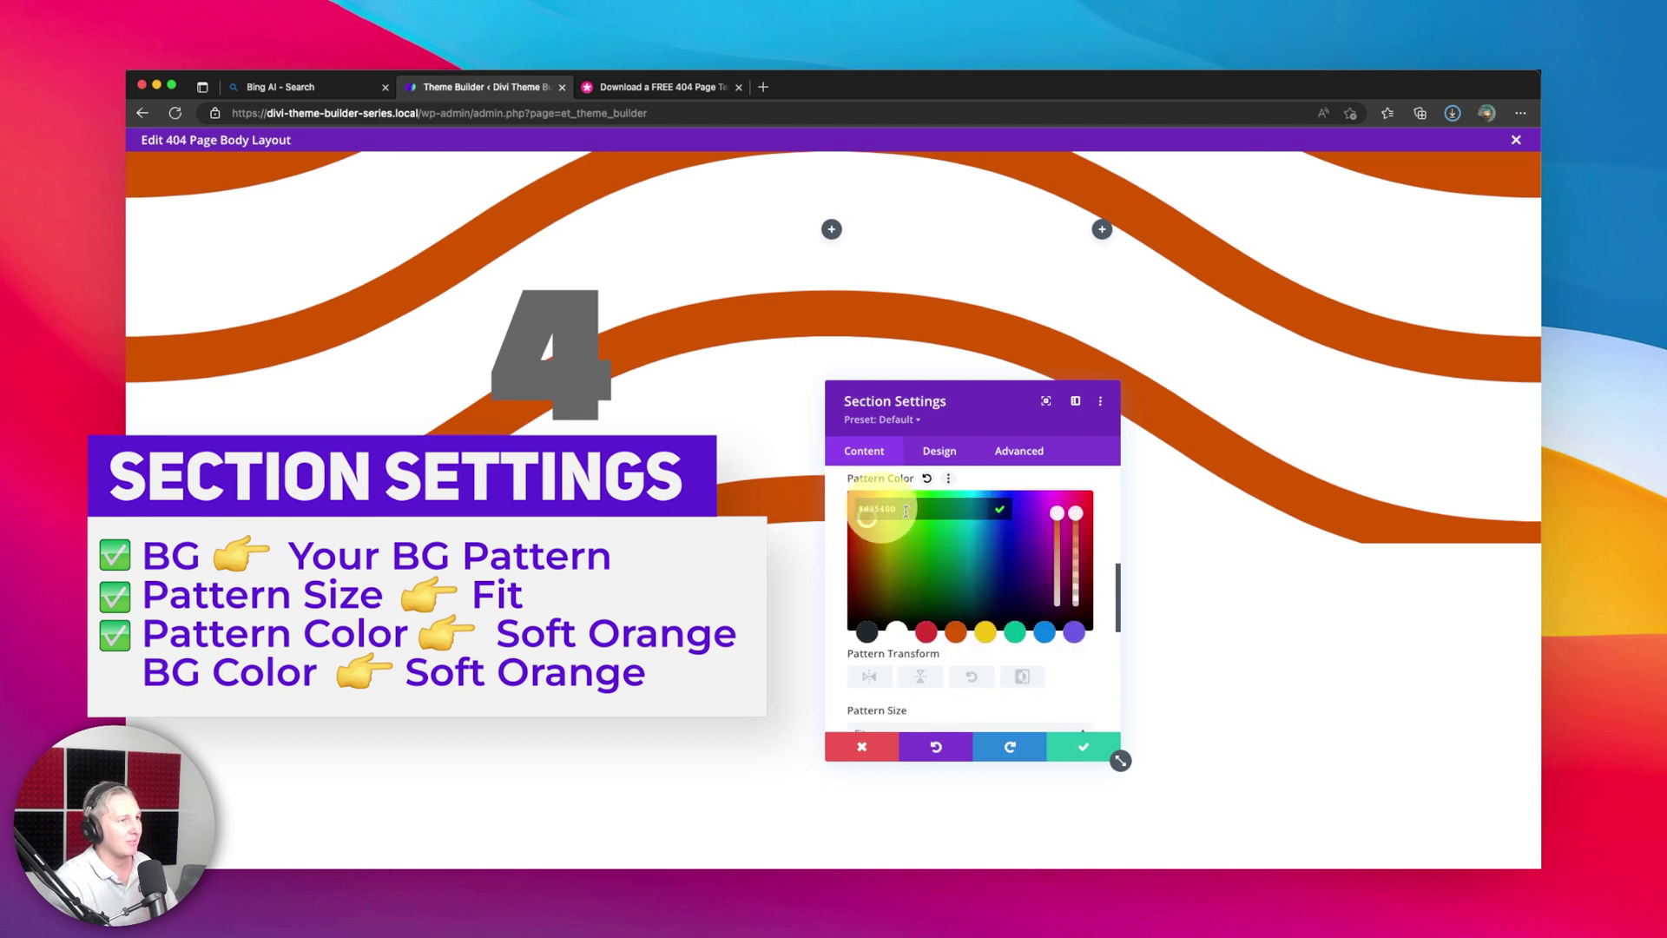
click(1075, 578)
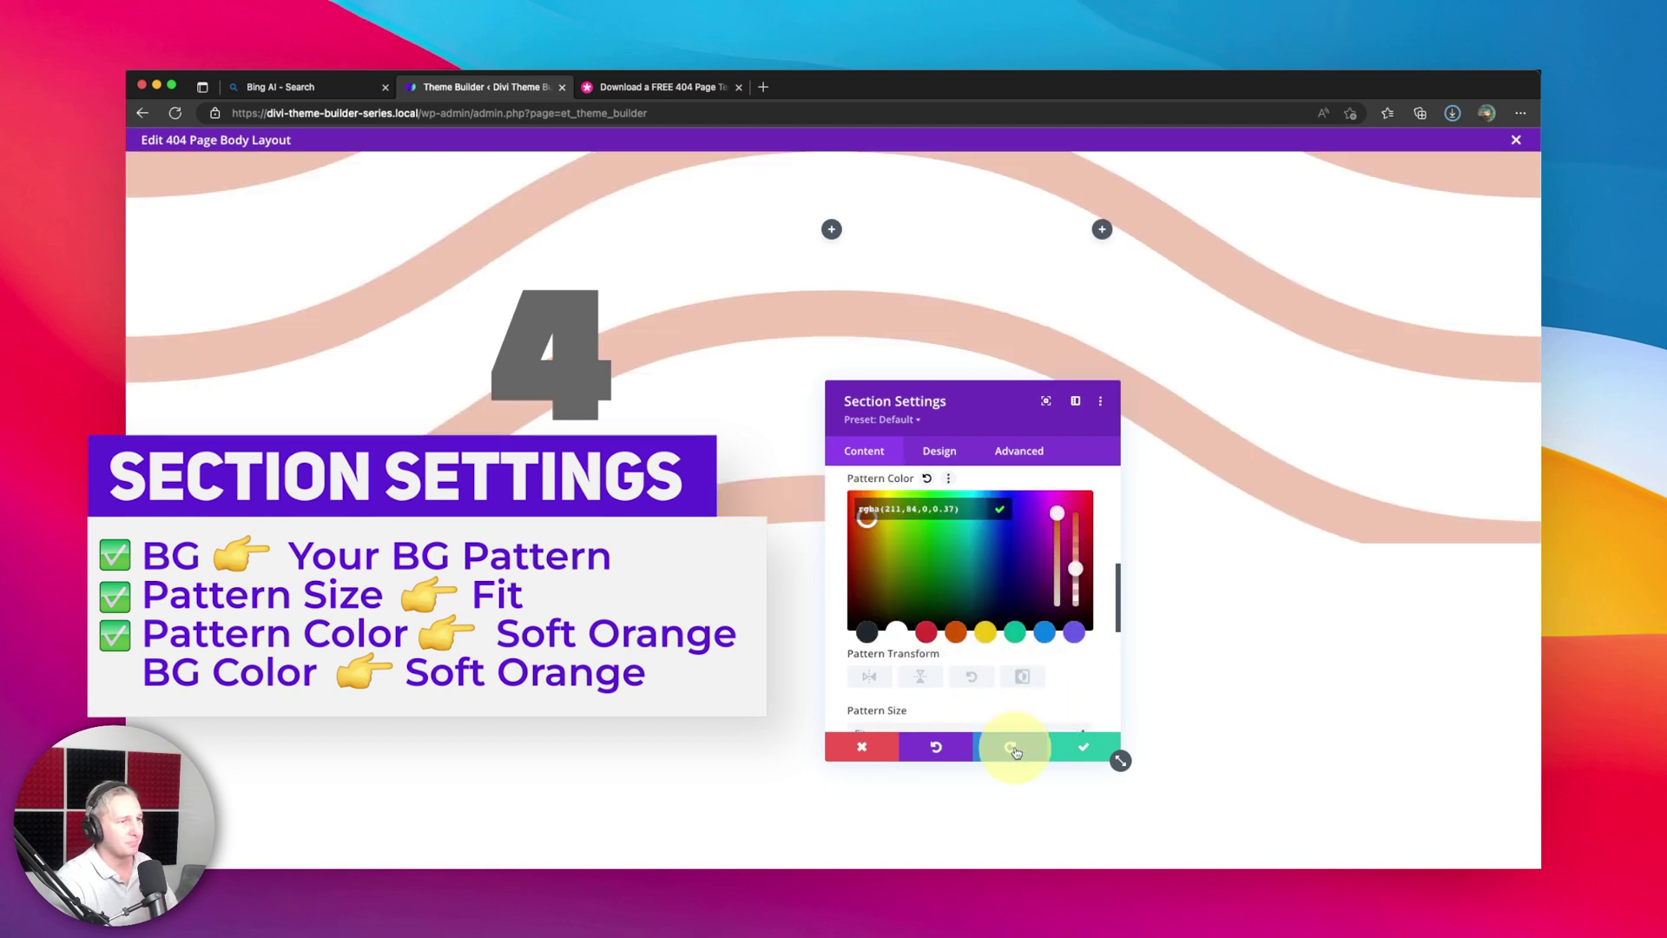
click(1079, 748)
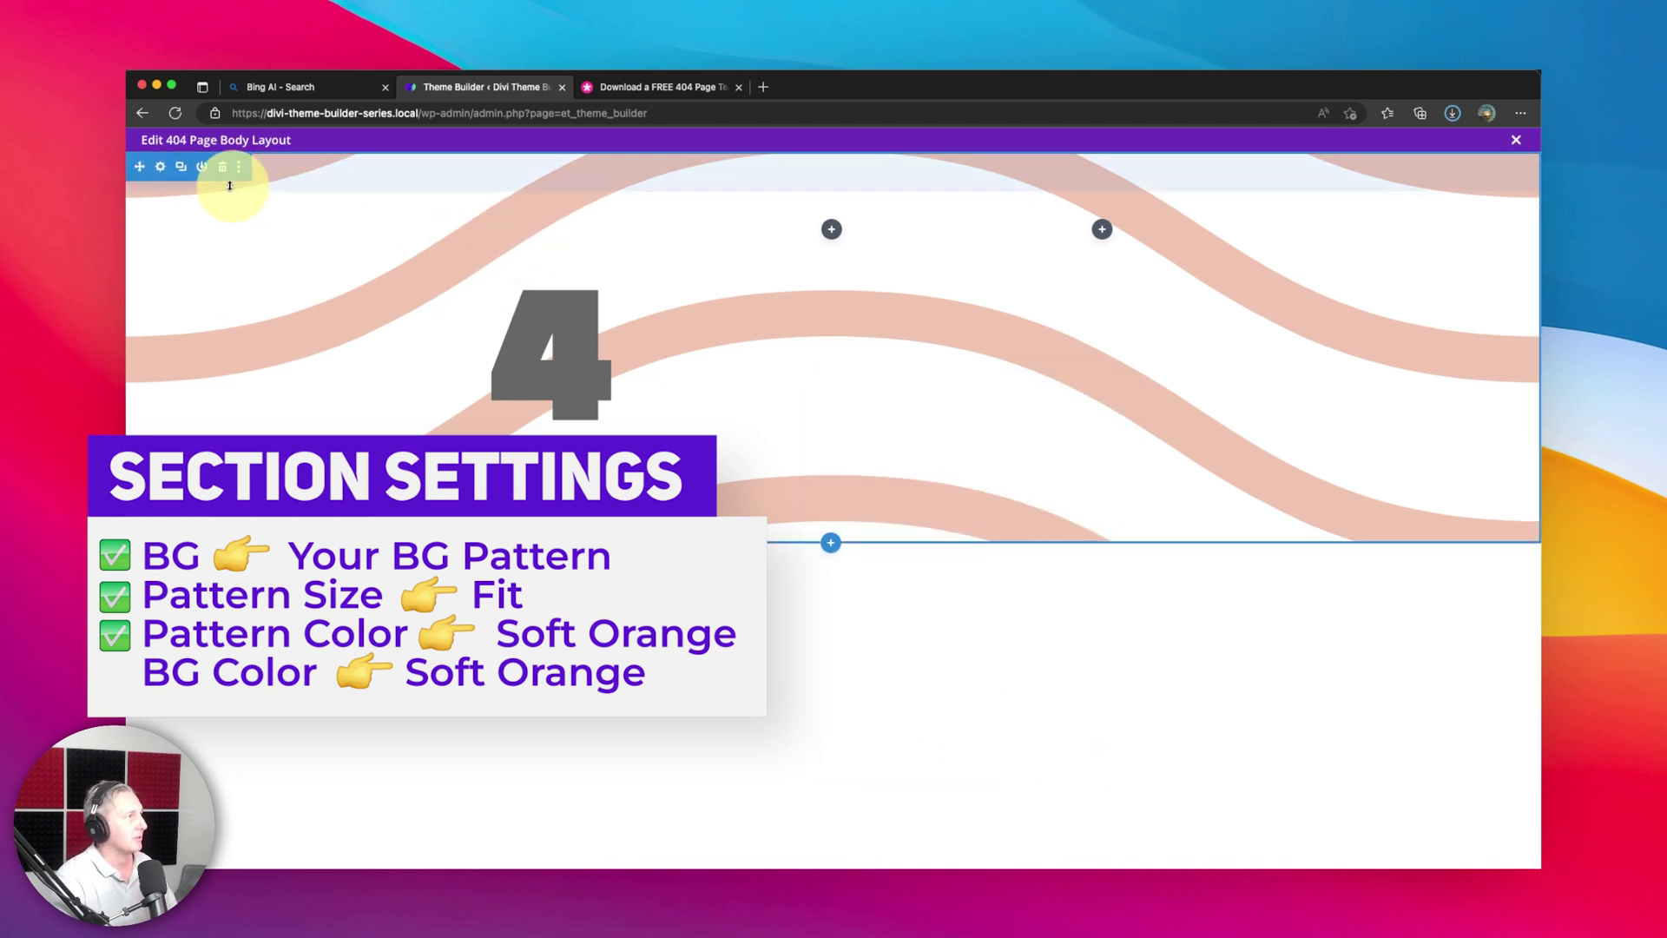
Set the section background colour to a faint #f1c40f yellow, rgba(241,196,15,0.15), and save
click(161, 166)
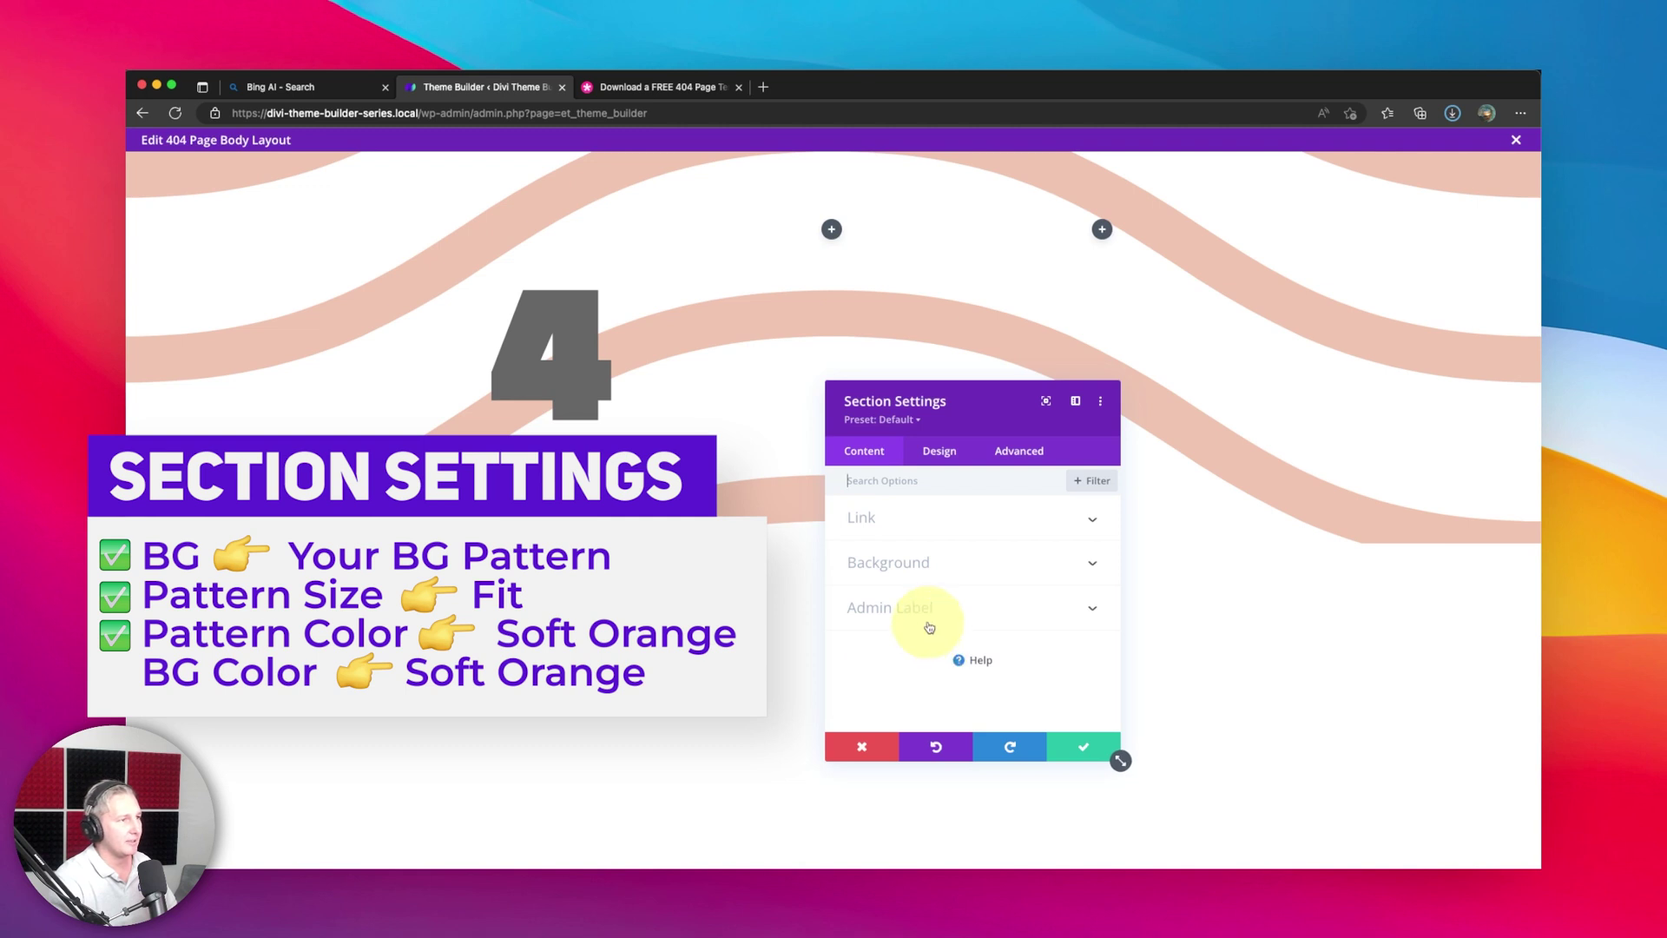
click(926, 575)
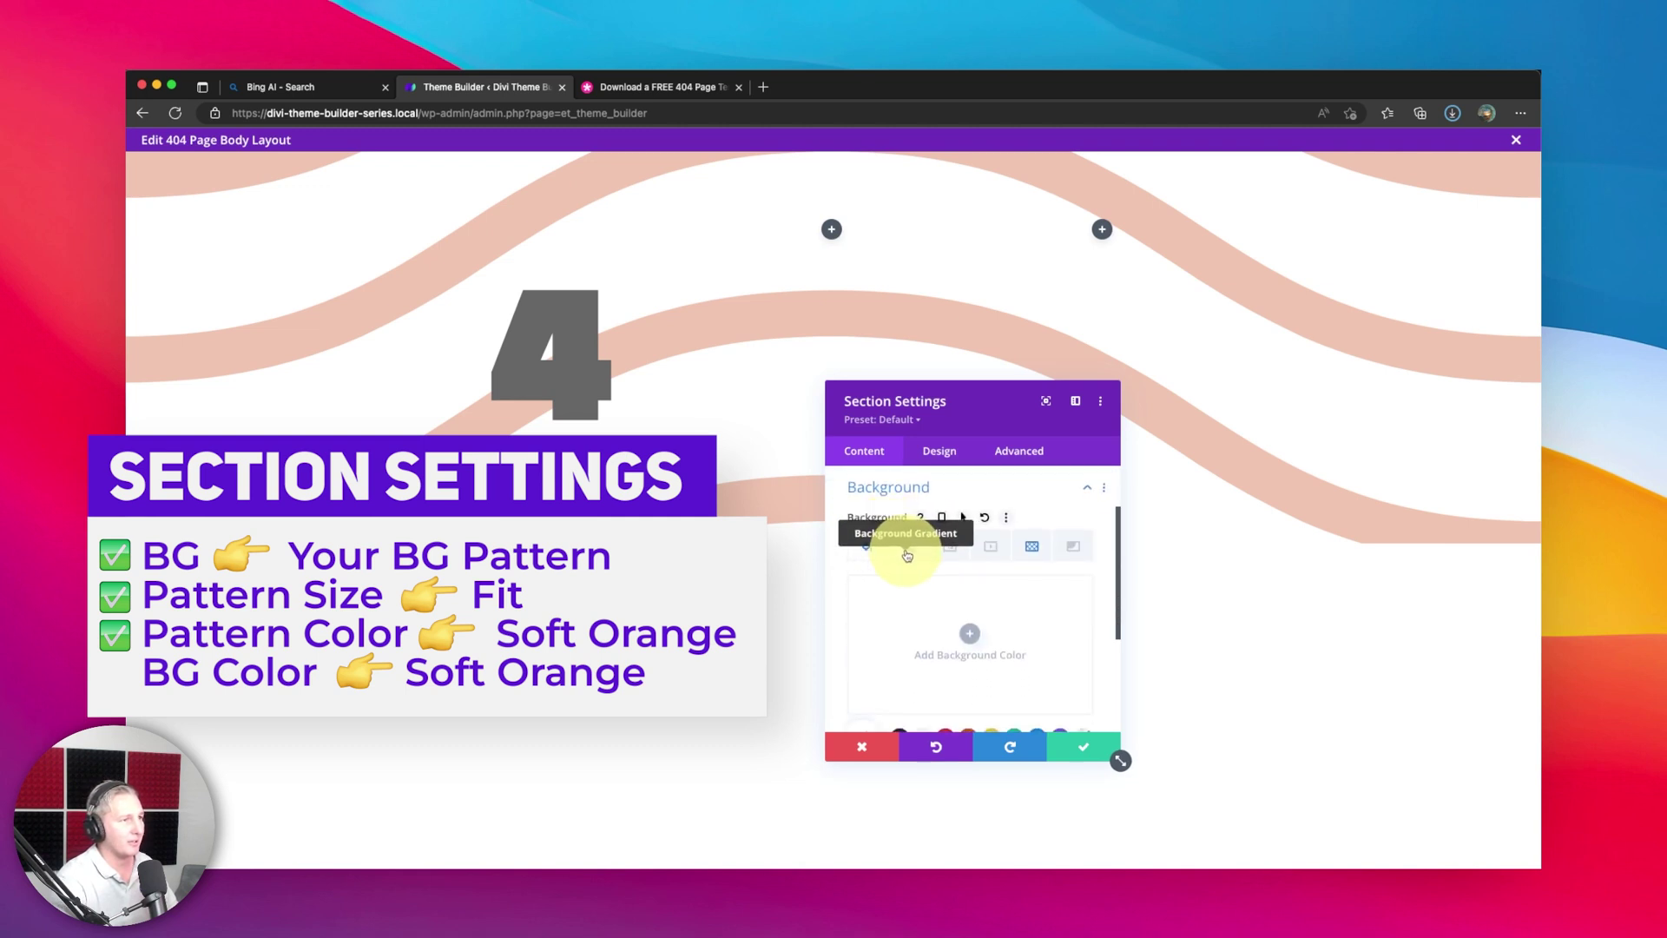
scroll(940, 631, down, 2)
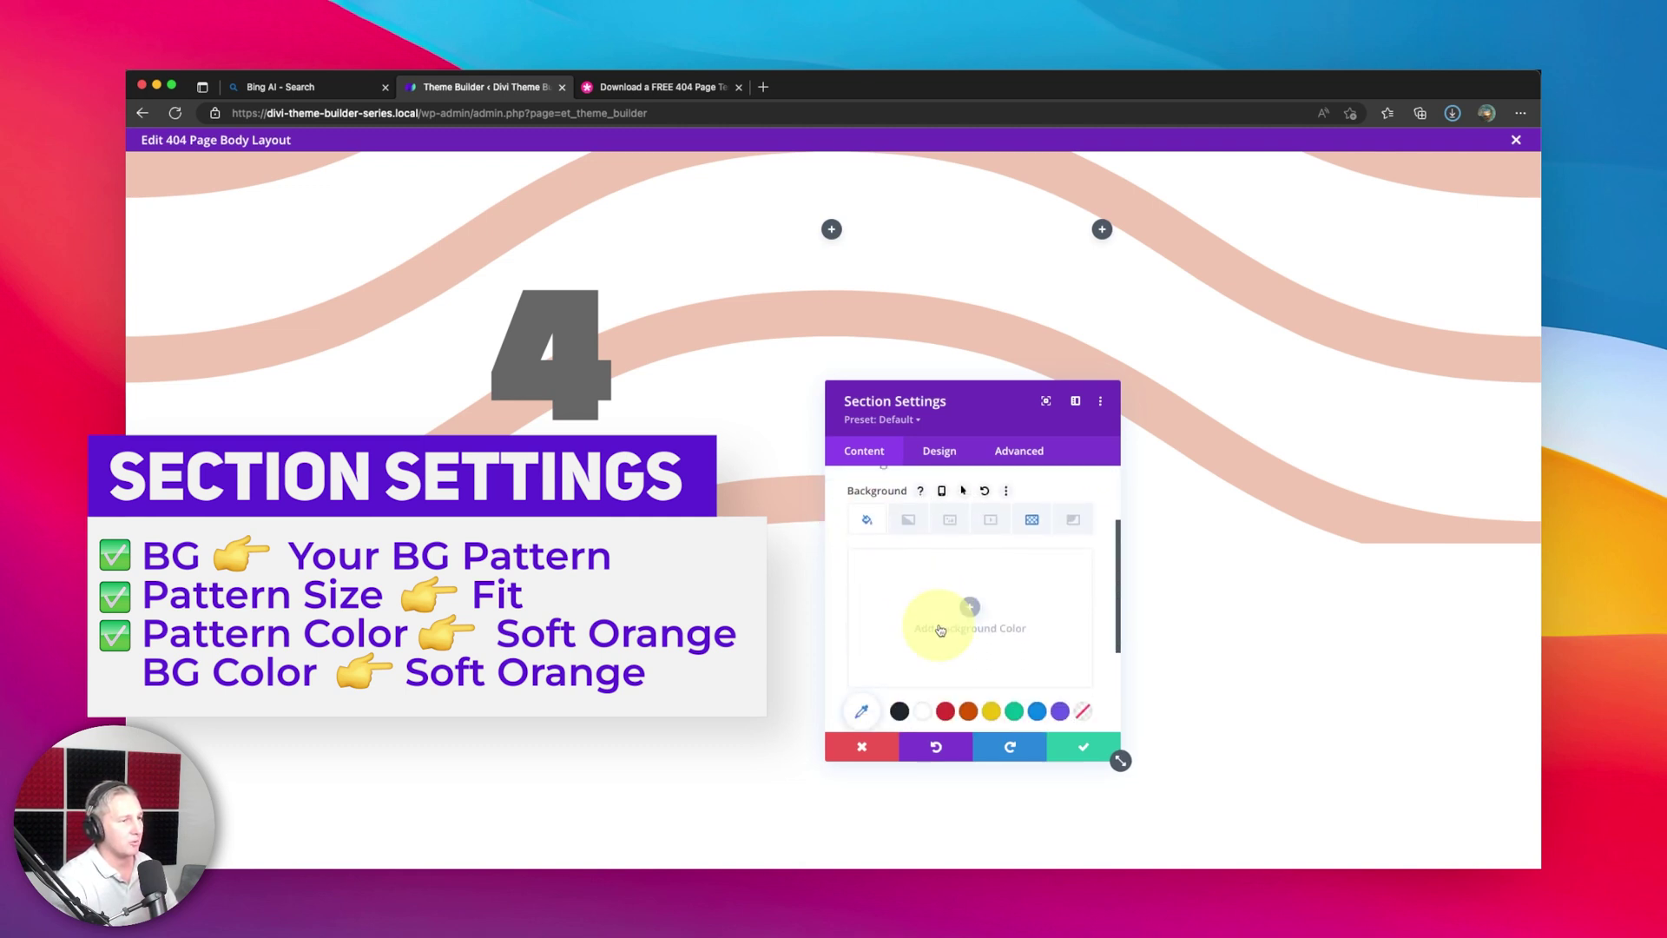
click(969, 671)
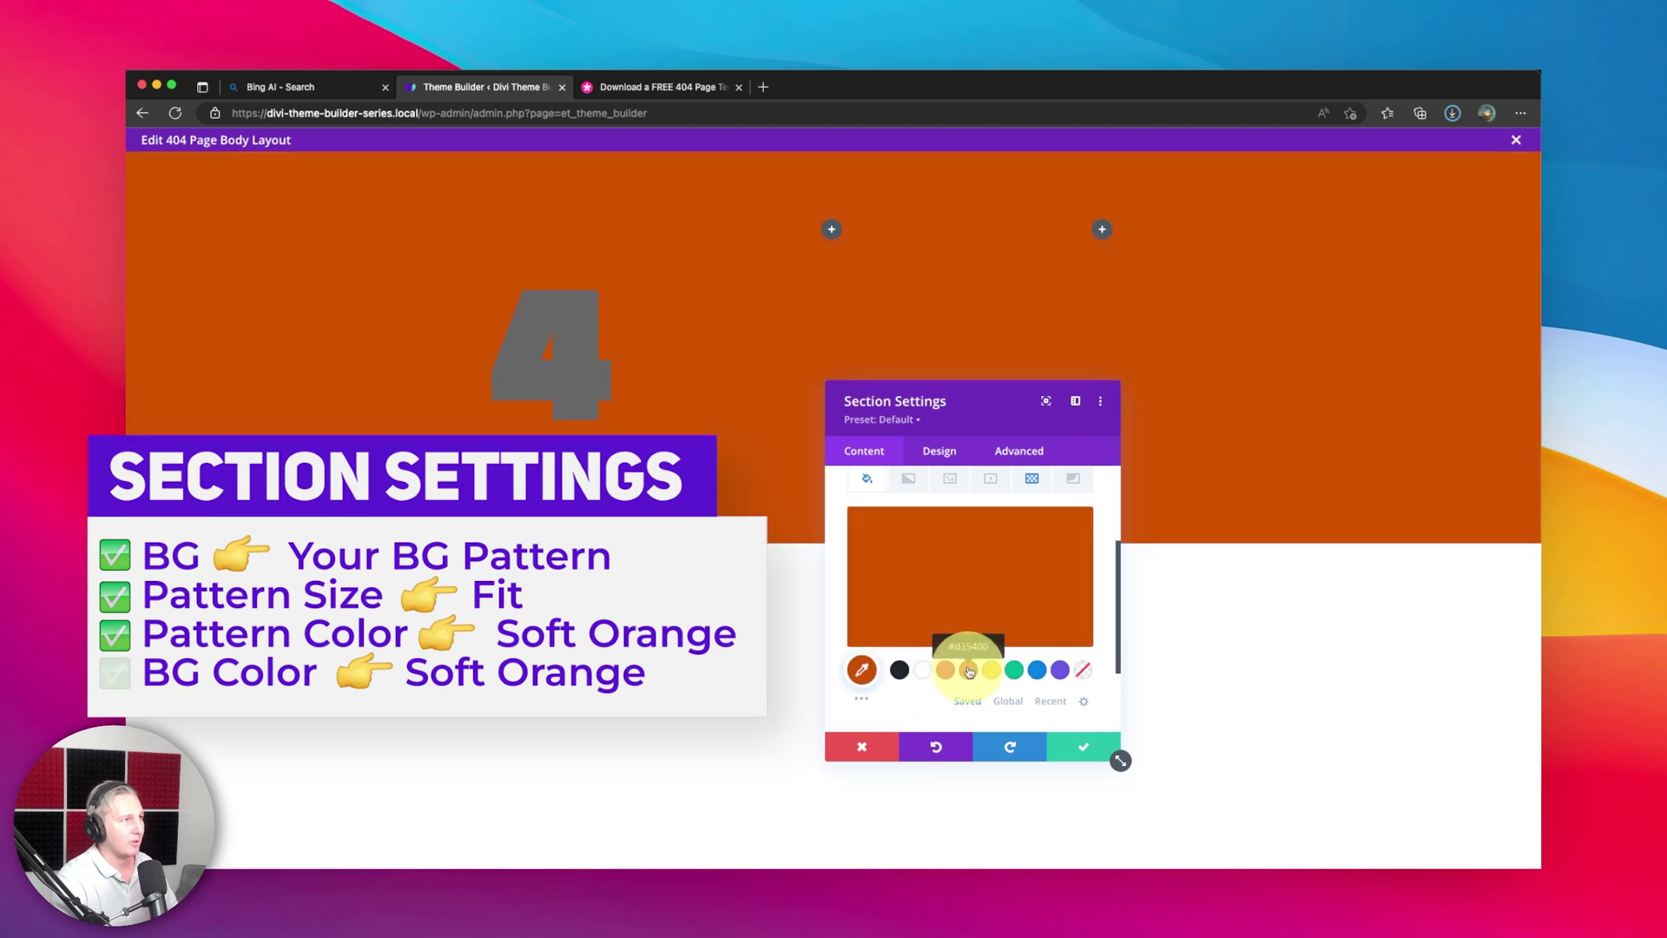
click(965, 555)
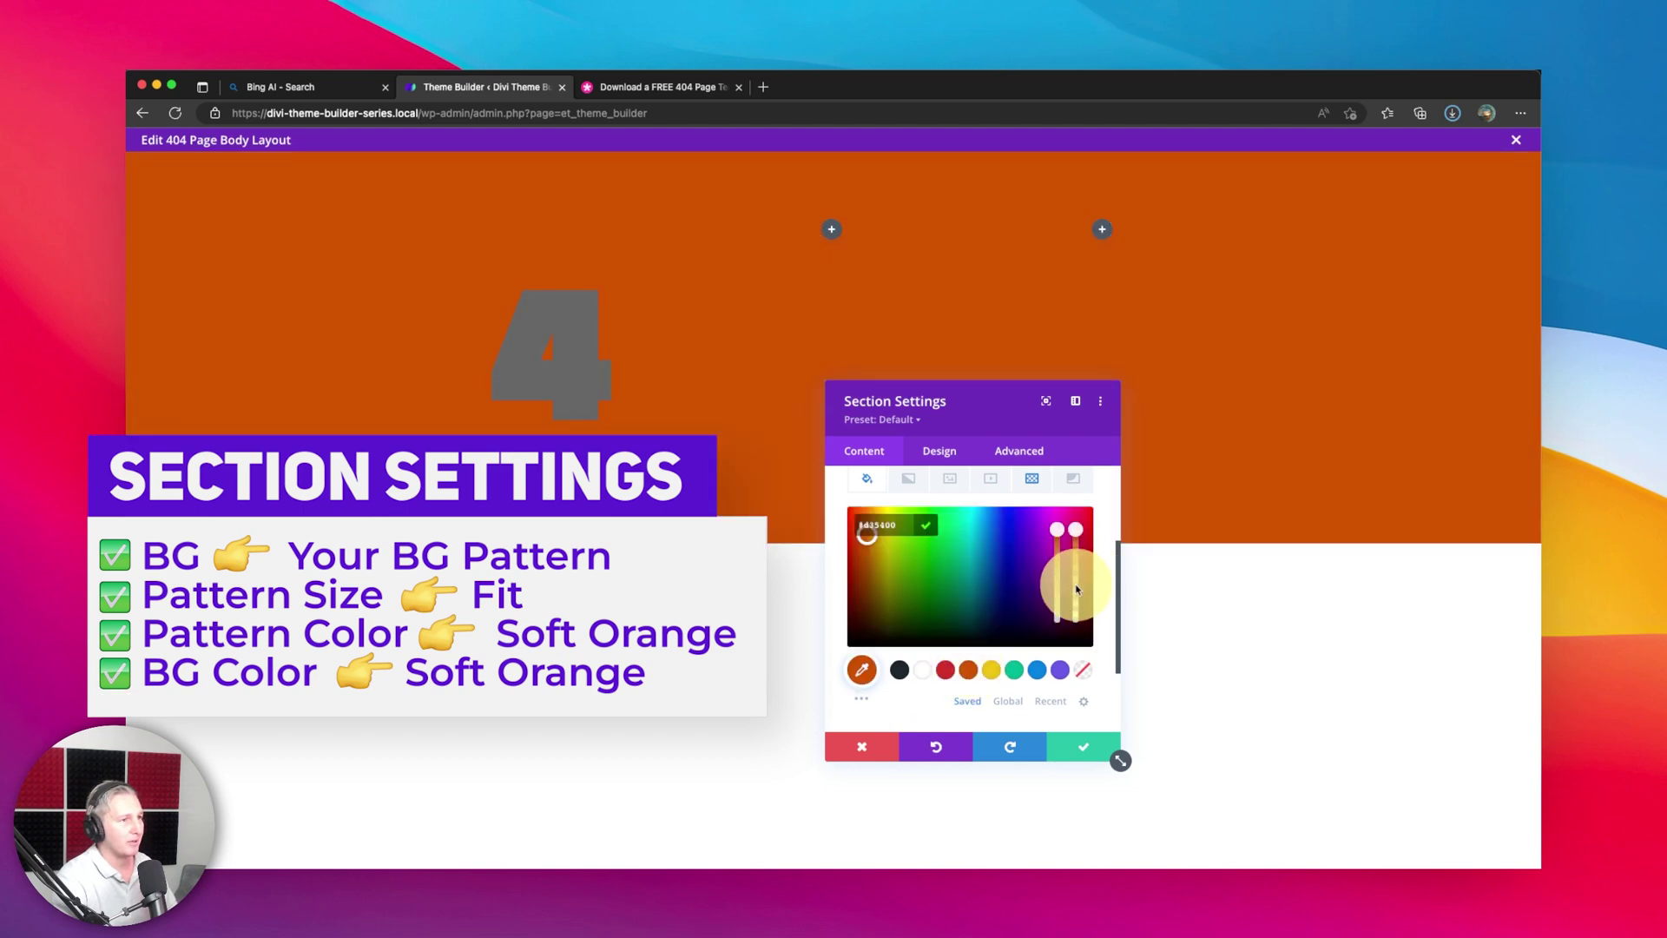
drag(1076, 588, 1077, 613)
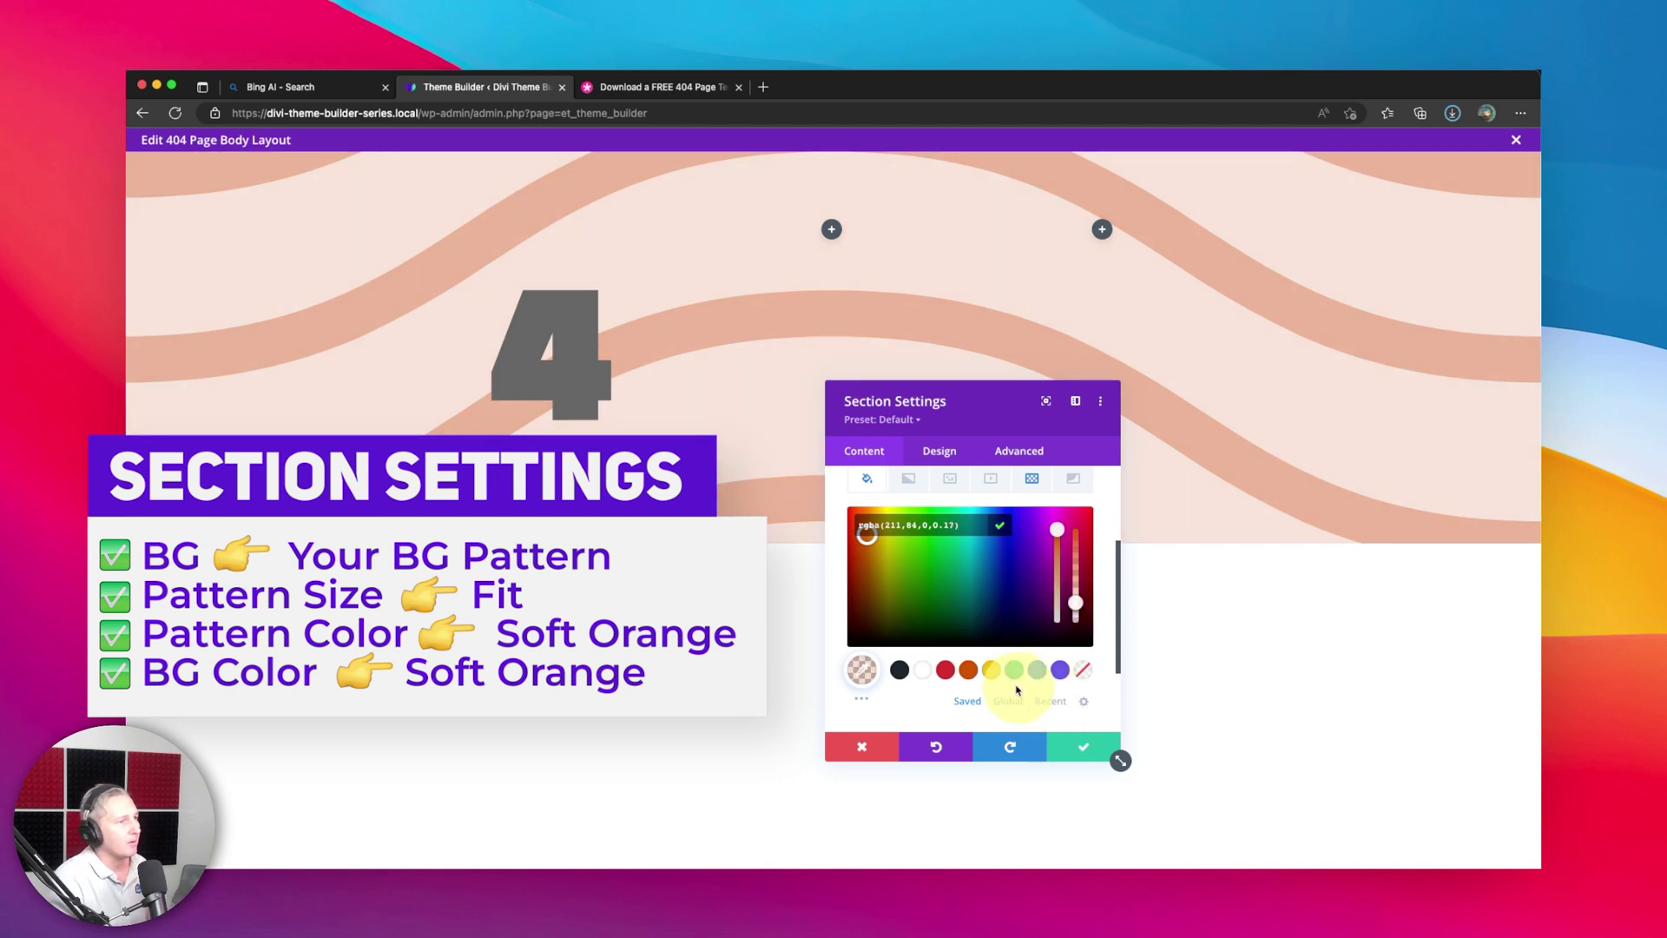
click(984, 675)
click(989, 676)
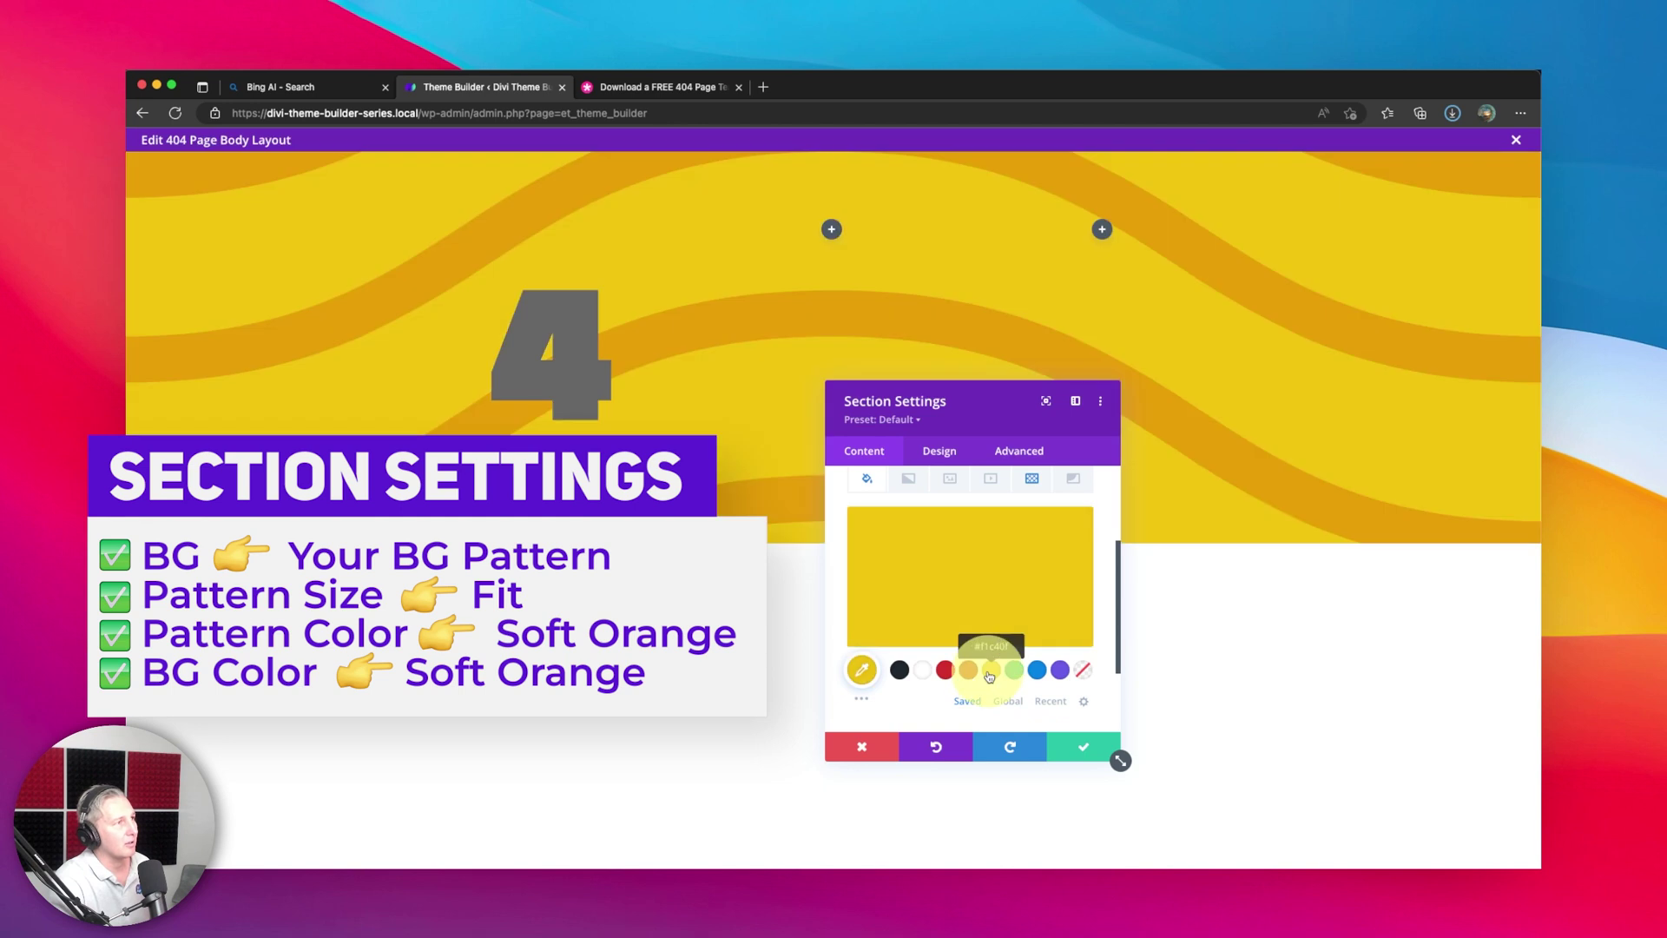
click(1077, 586)
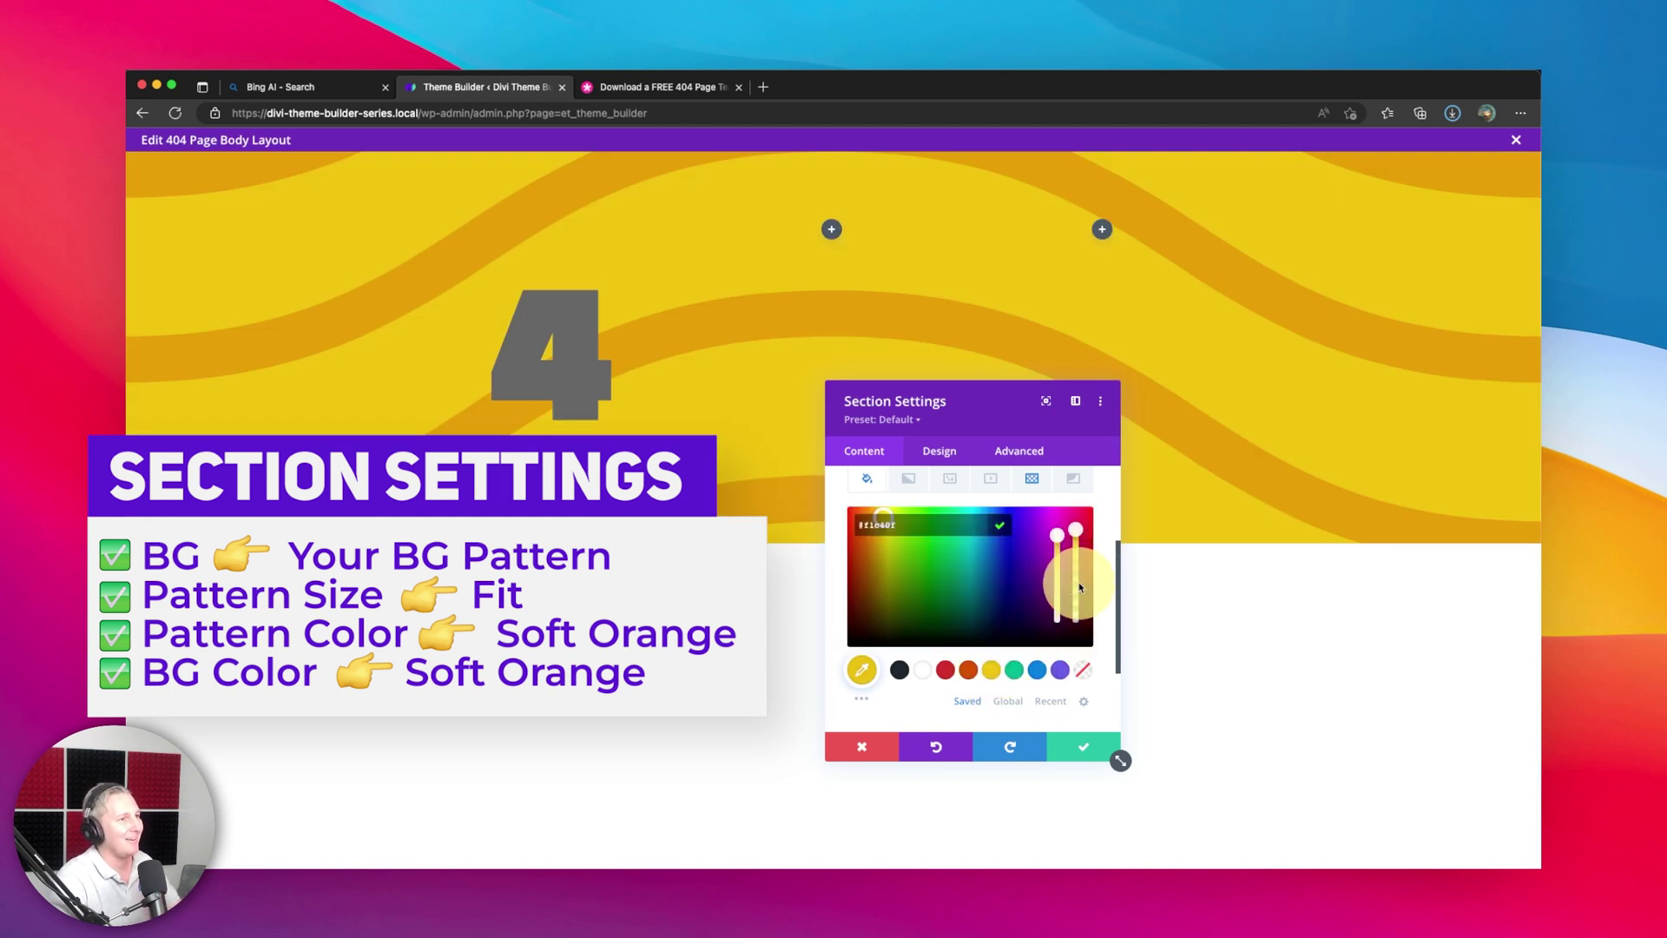
click(1076, 582)
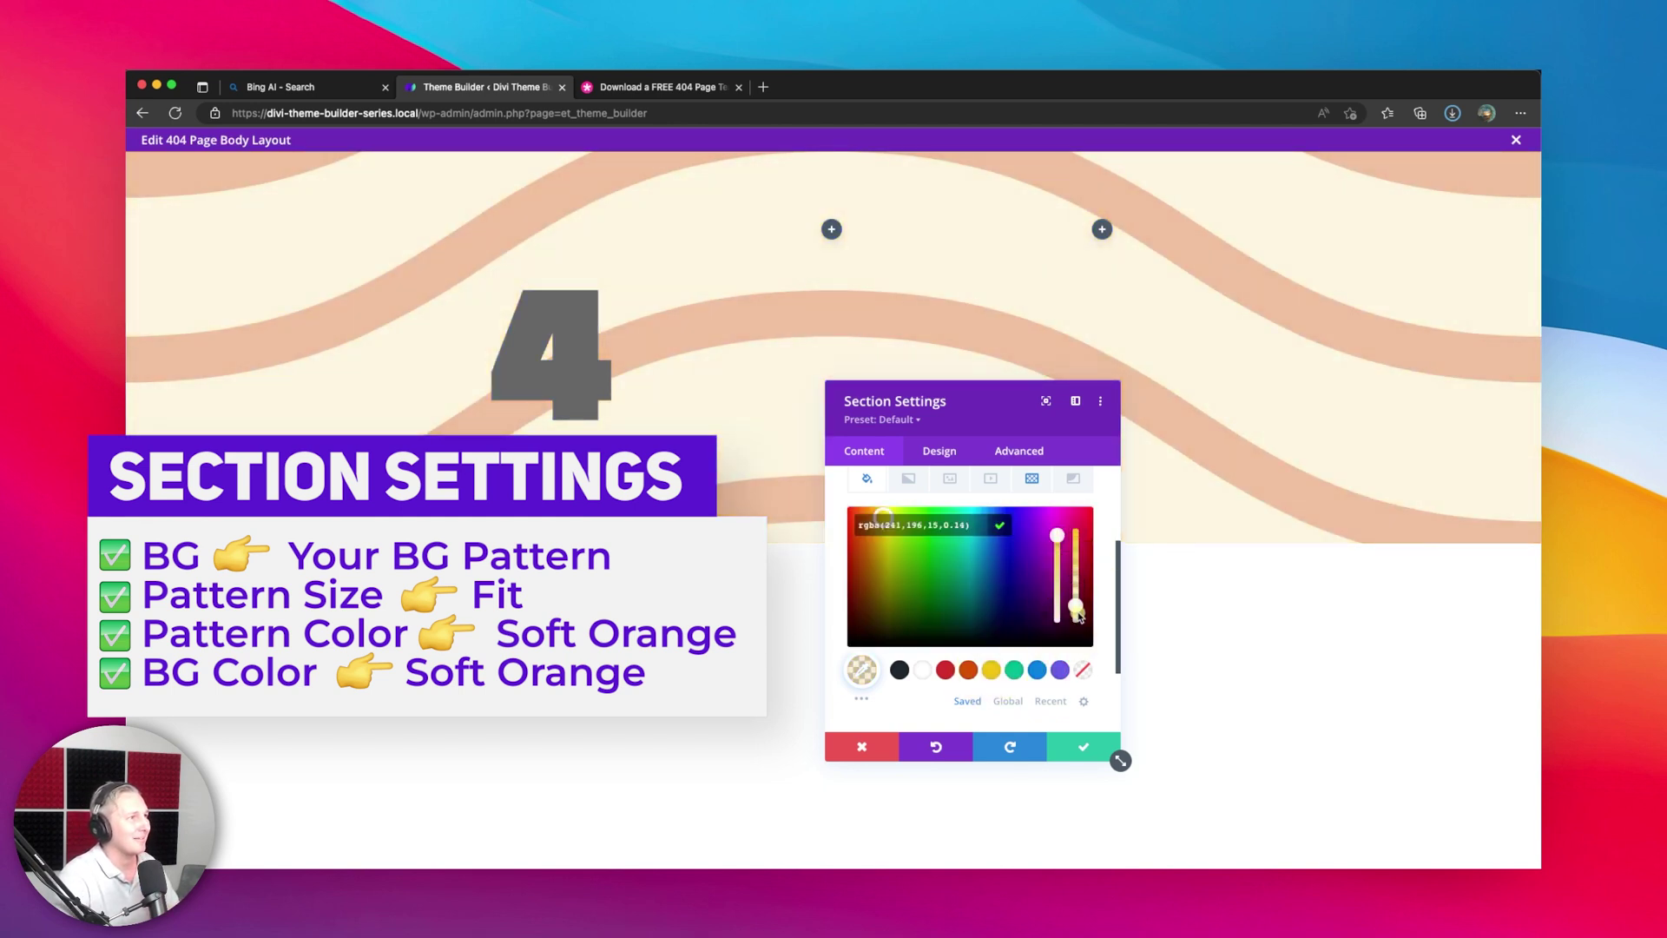
click(1084, 747)
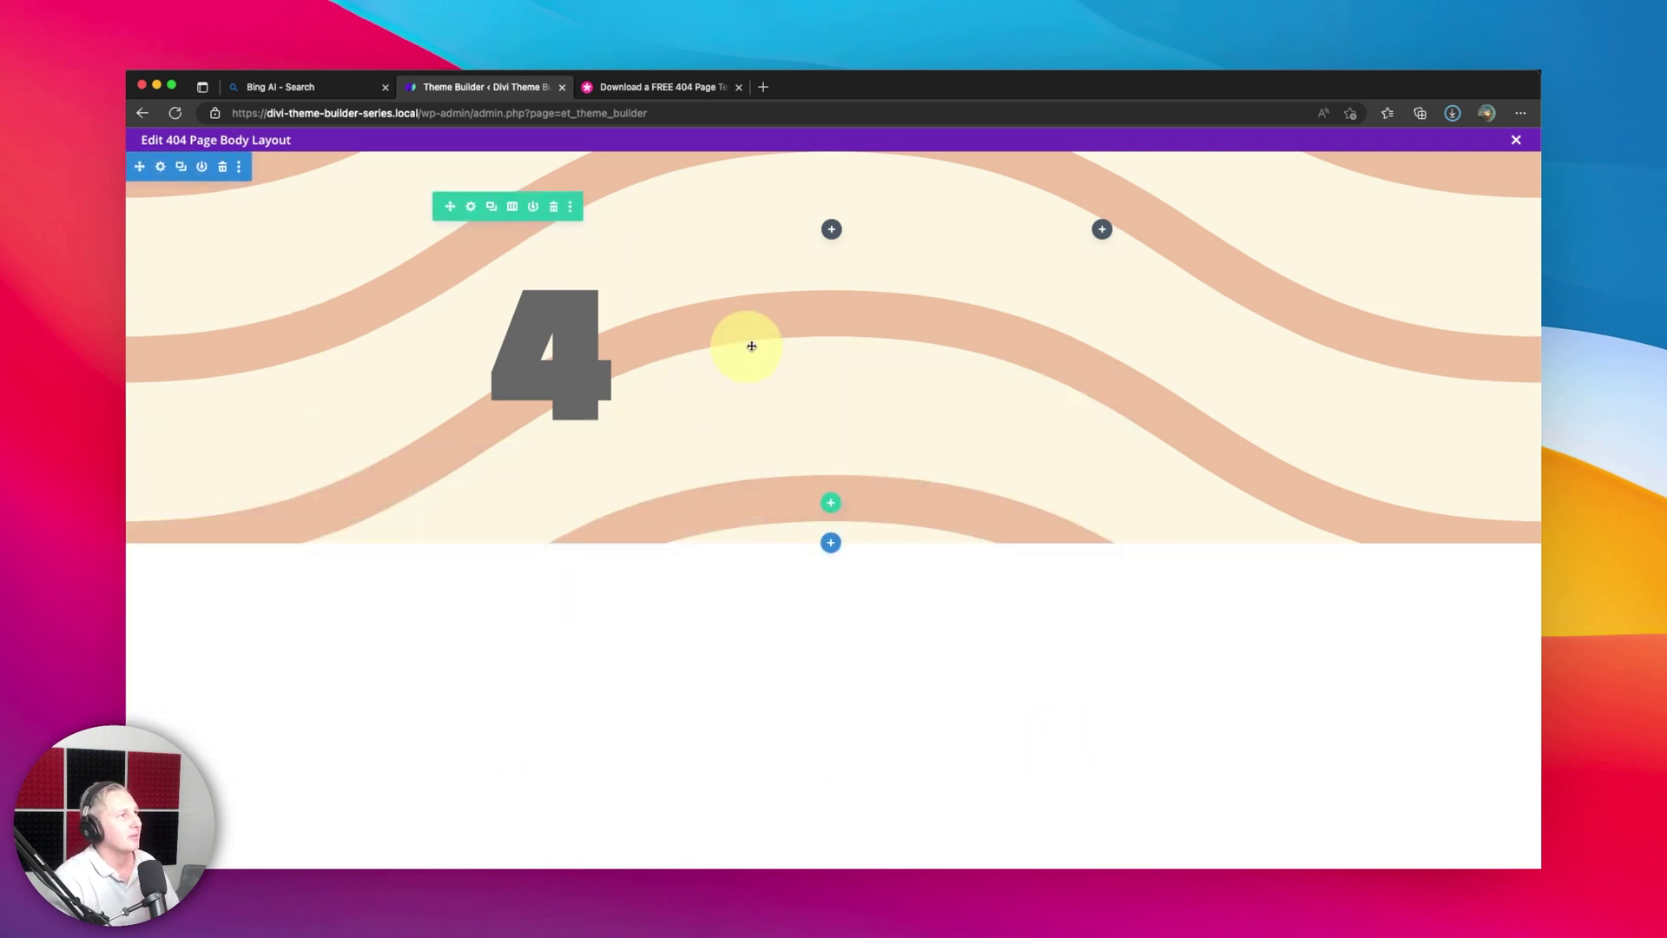
After checking the reference design, give the first column a white background colour
mouse_move(556, 460)
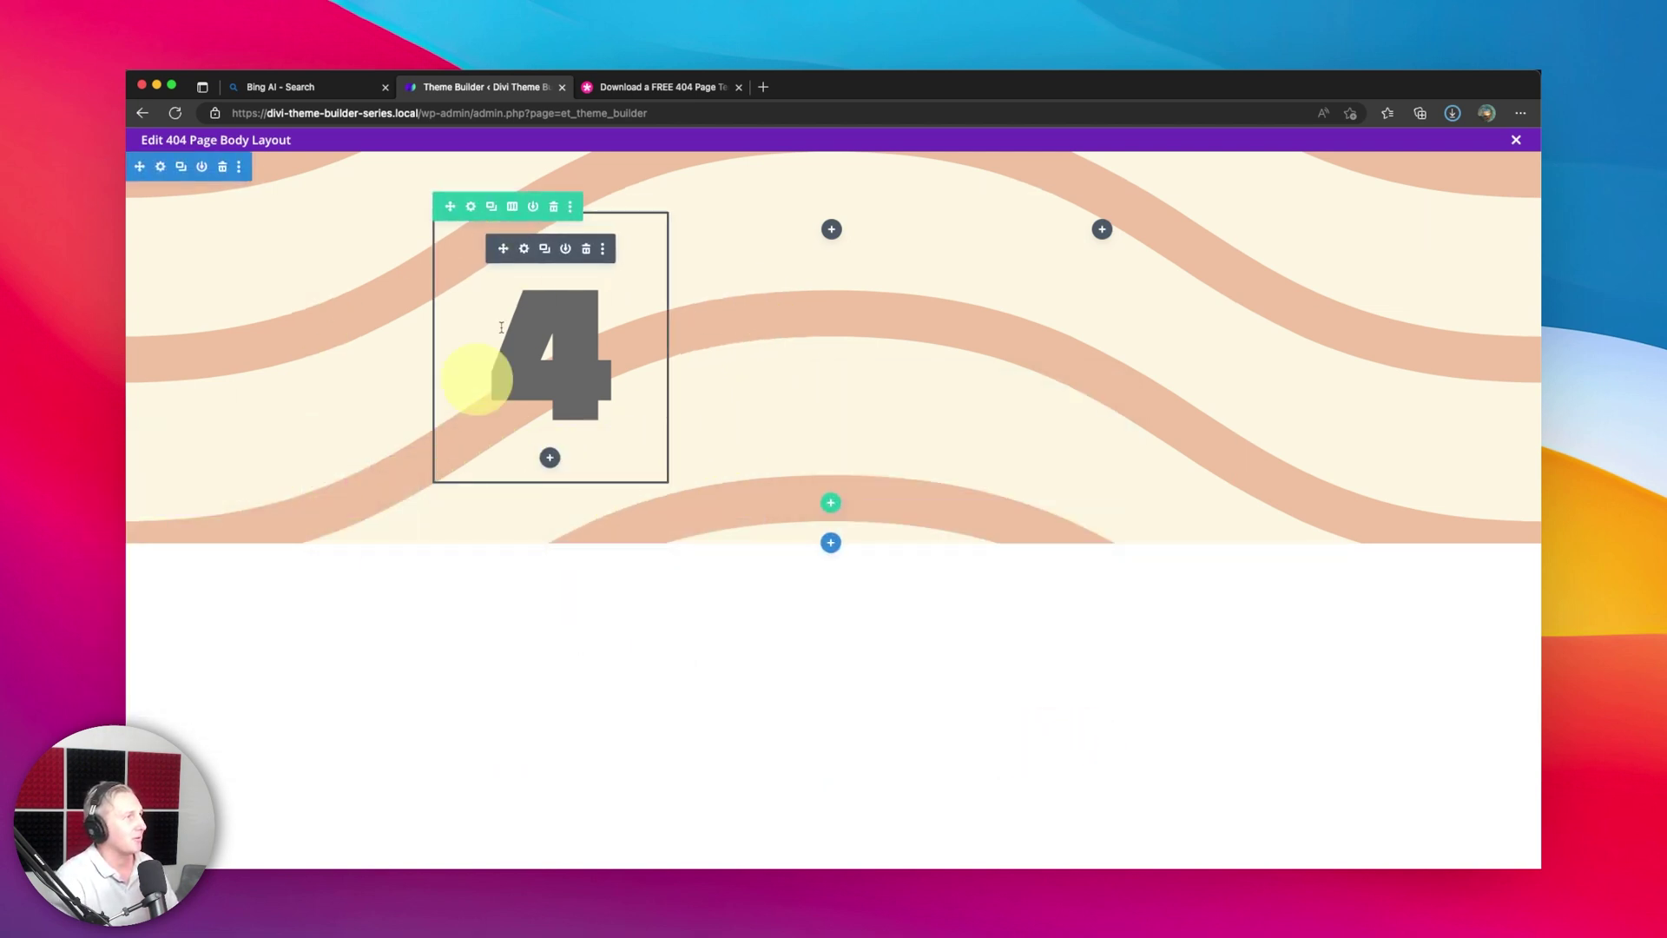
click(640, 87)
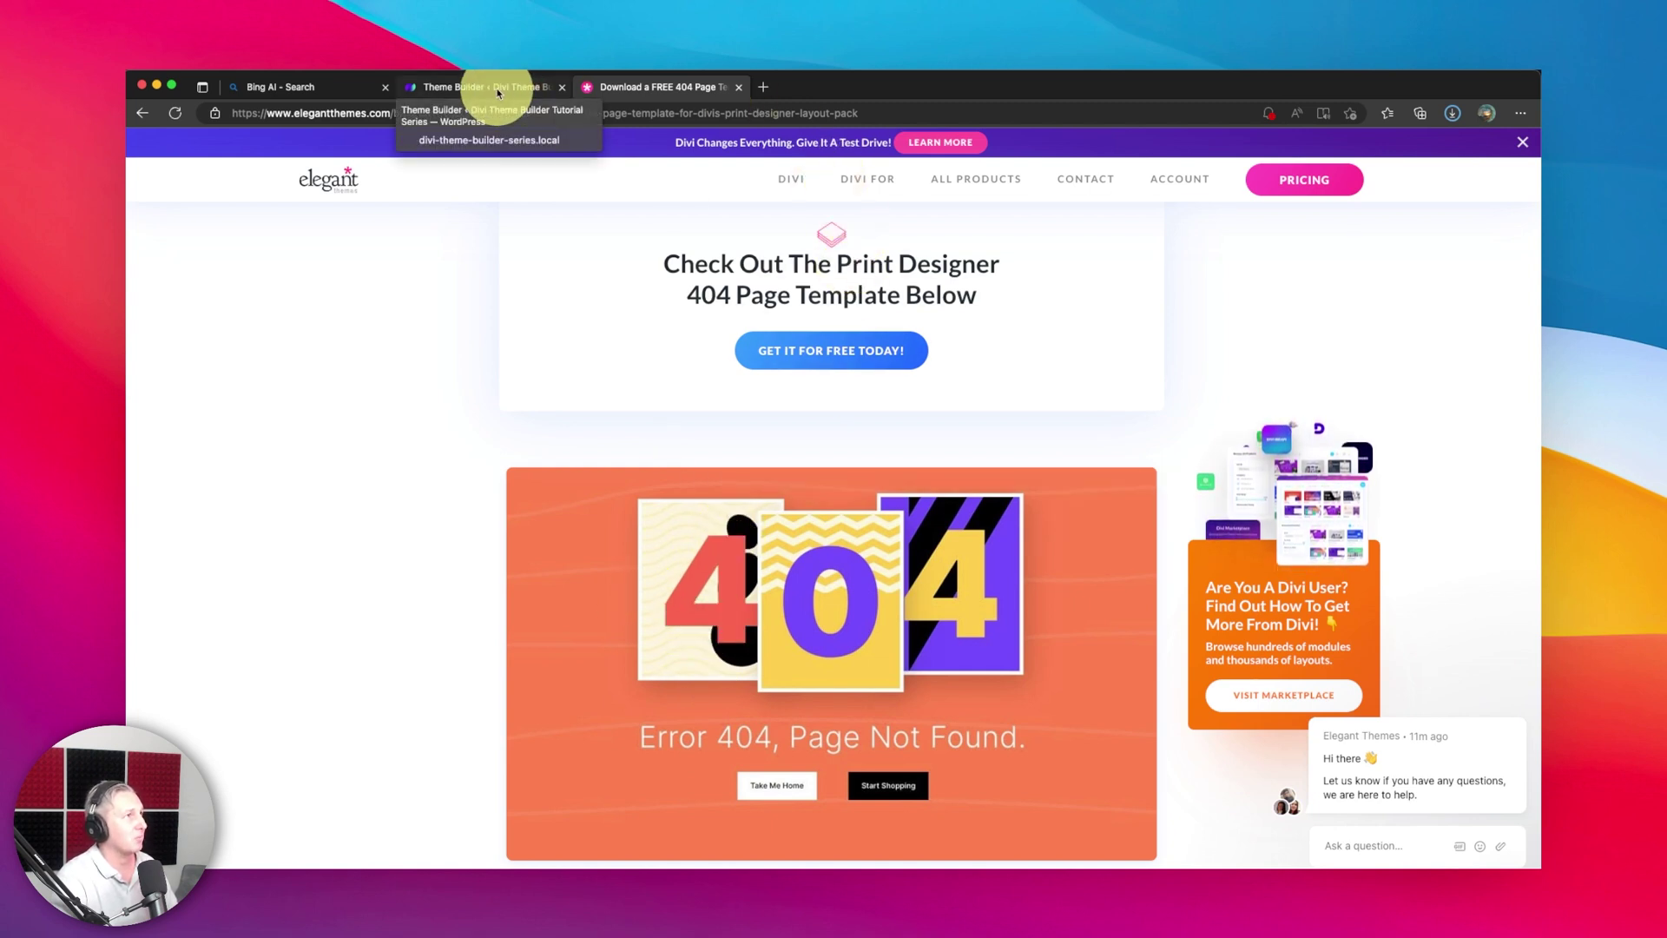
click(460, 87)
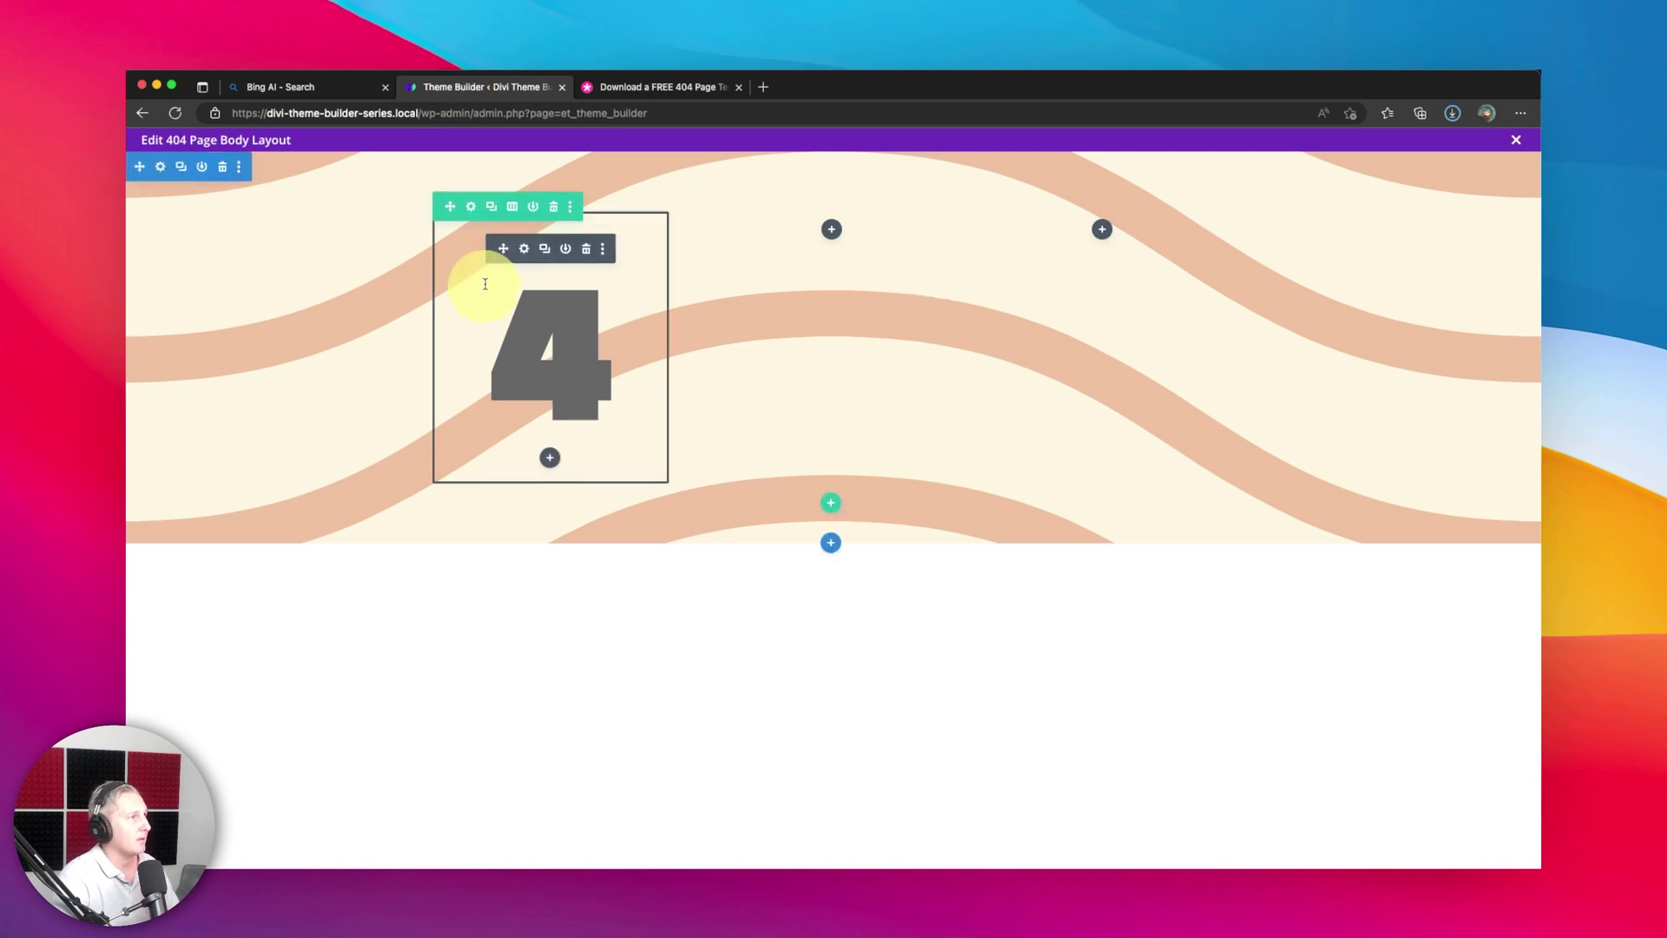
click(472, 213)
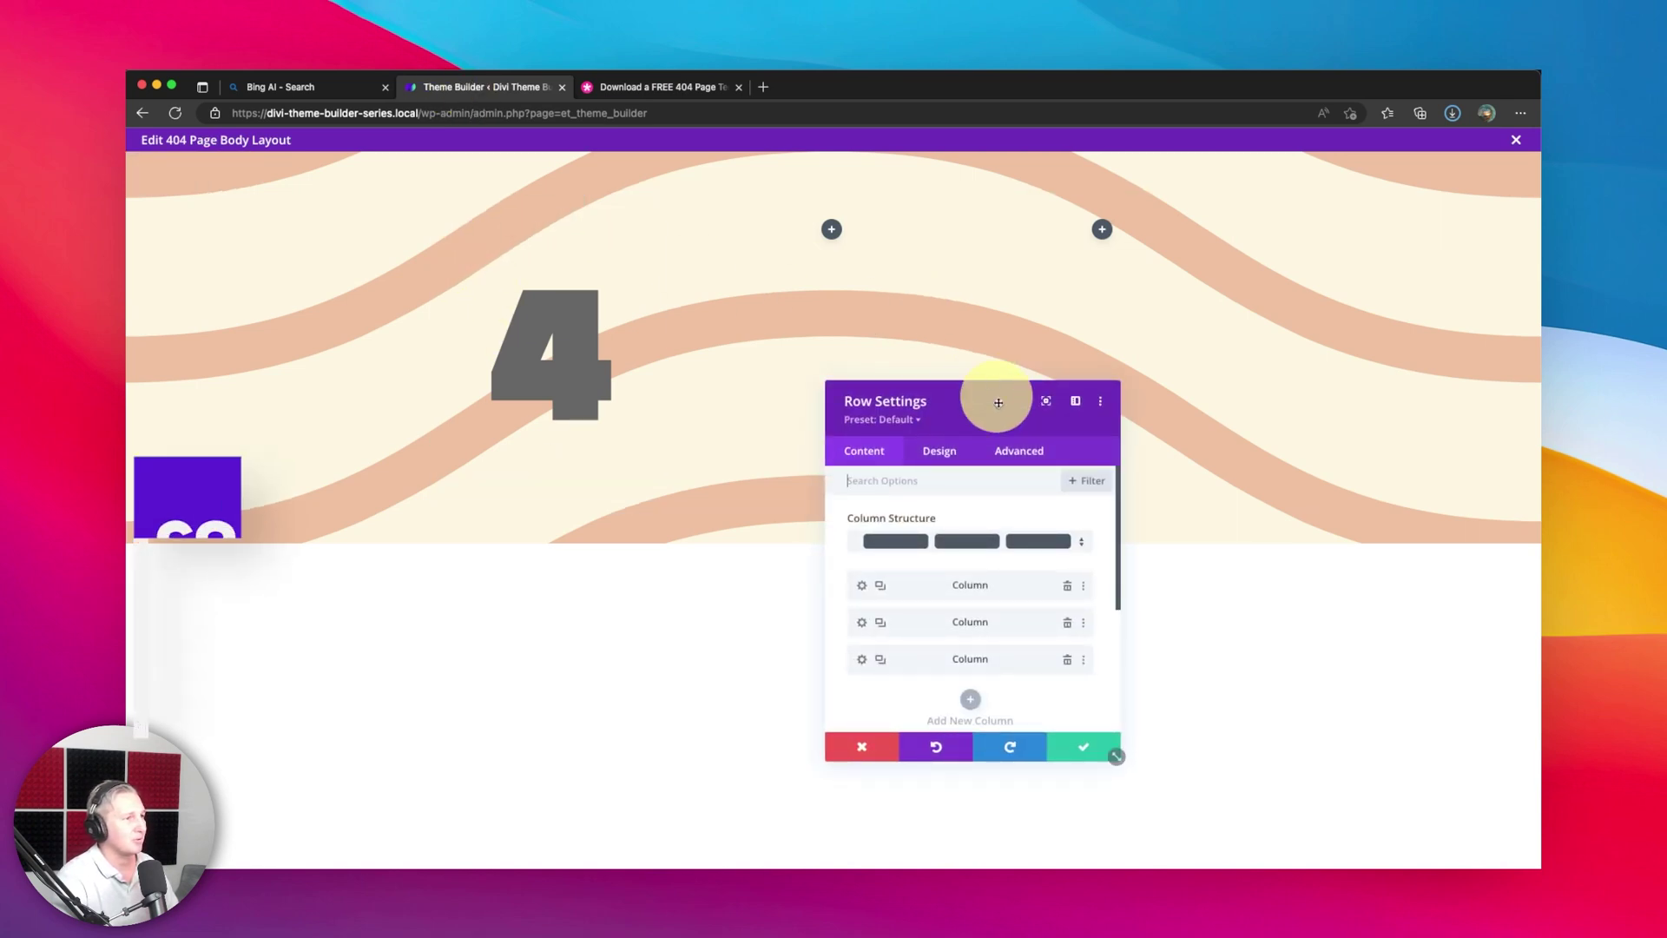
click(863, 584)
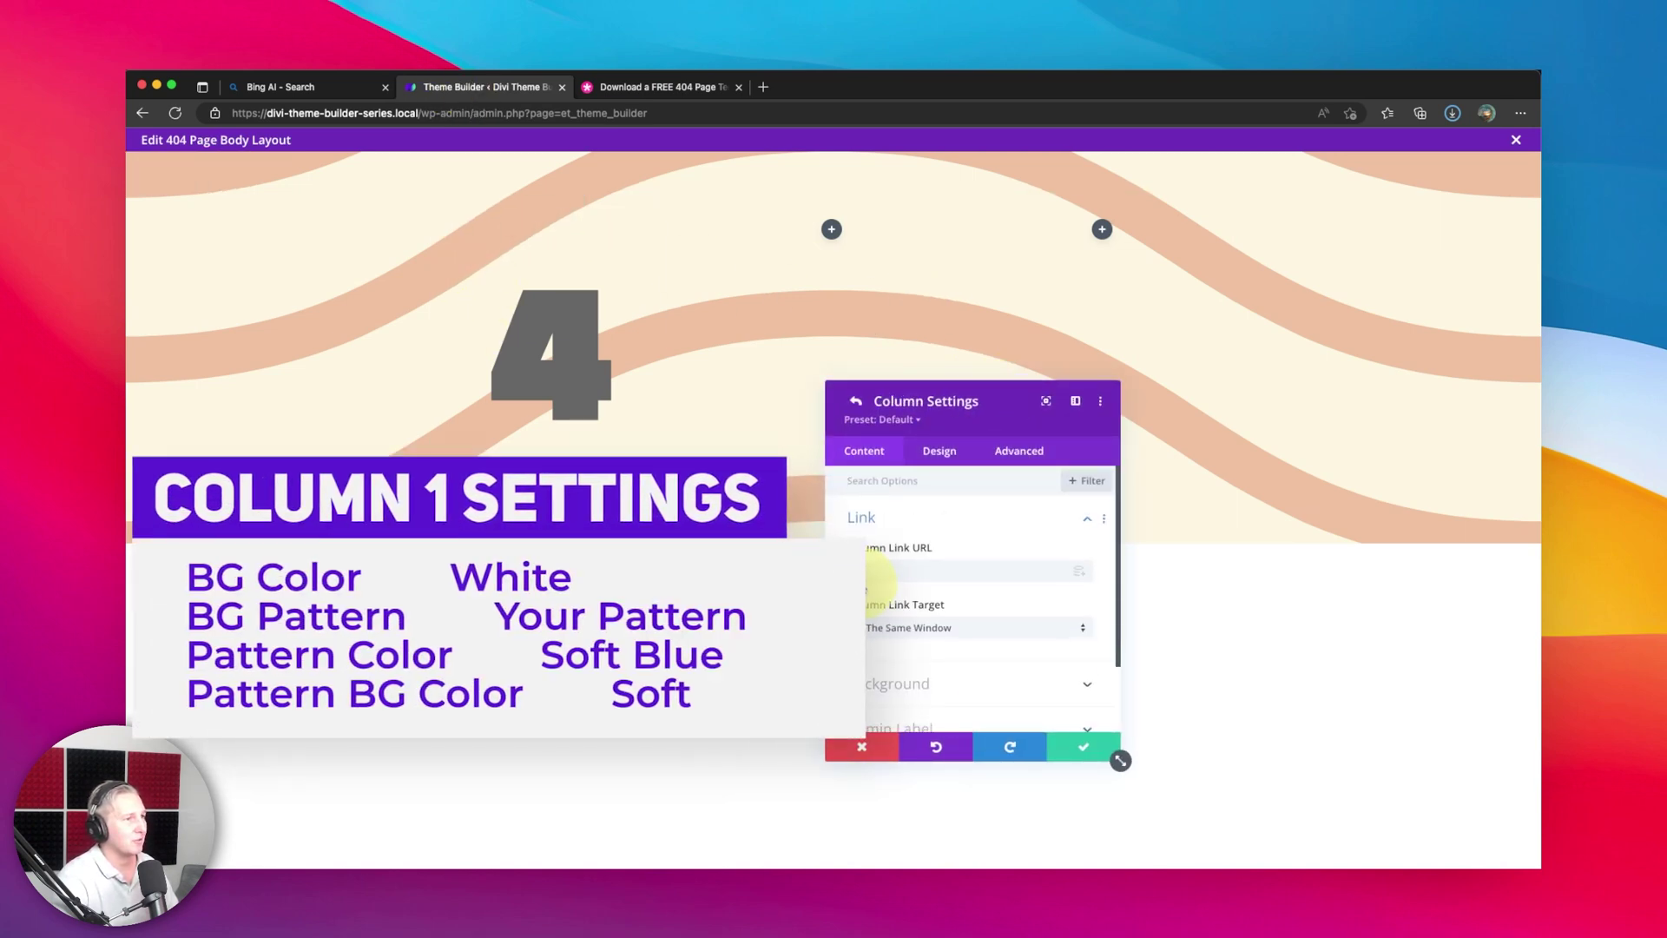
scroll(904, 607, down, 2)
click(910, 607)
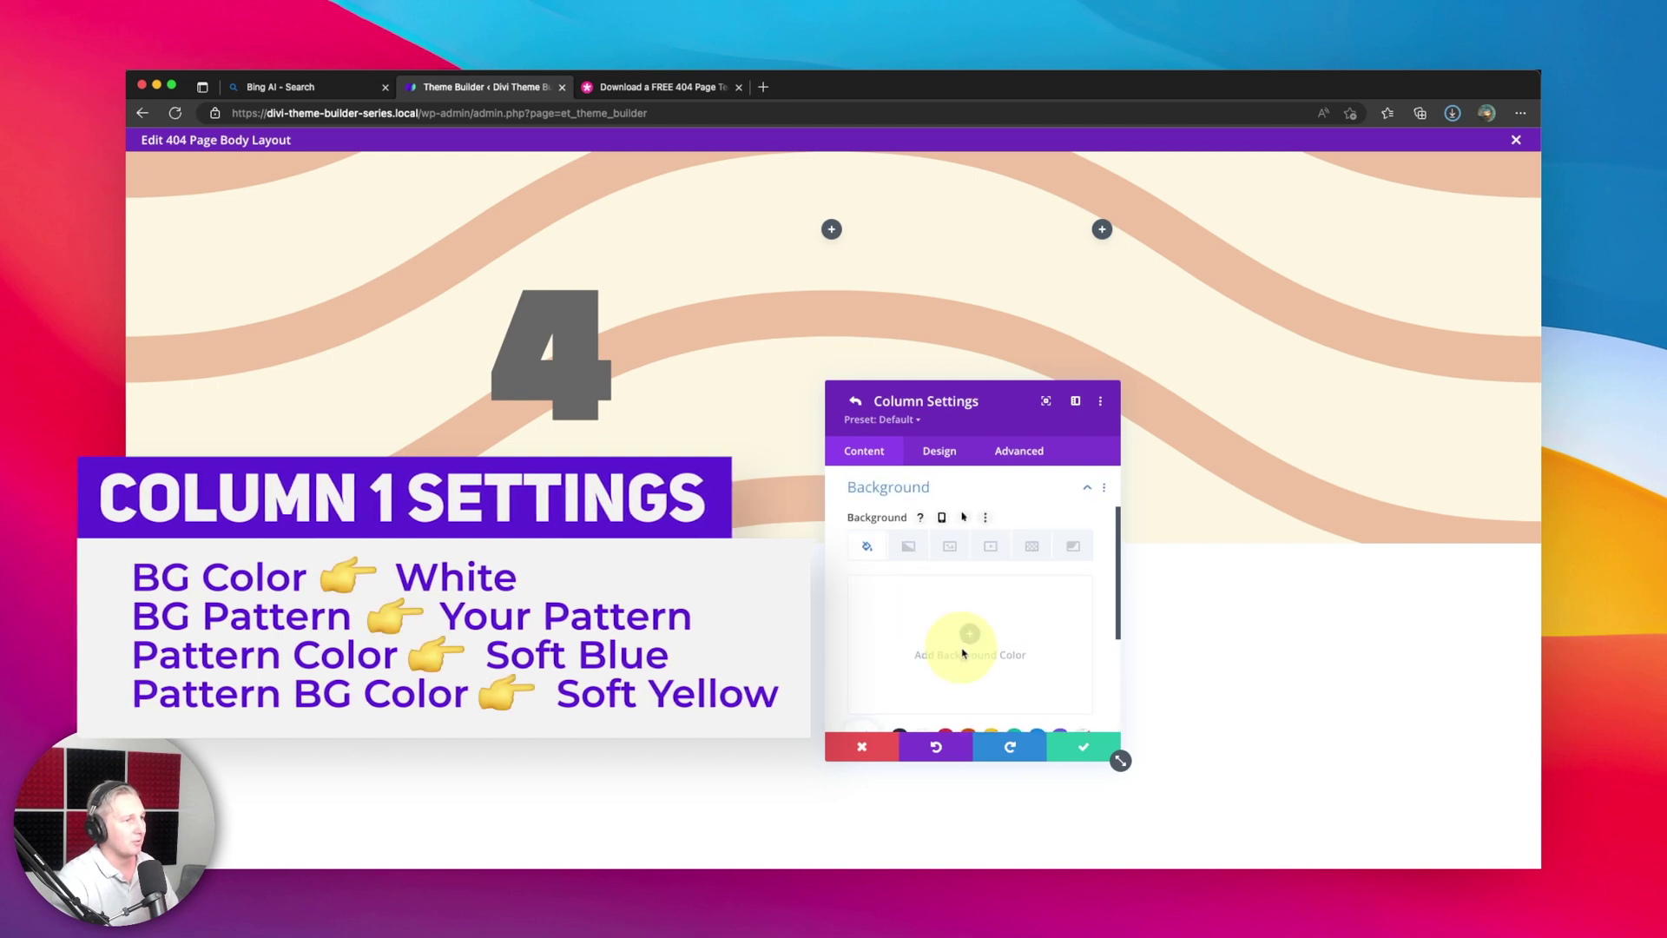
scroll(909, 656, down, 1)
click(926, 686)
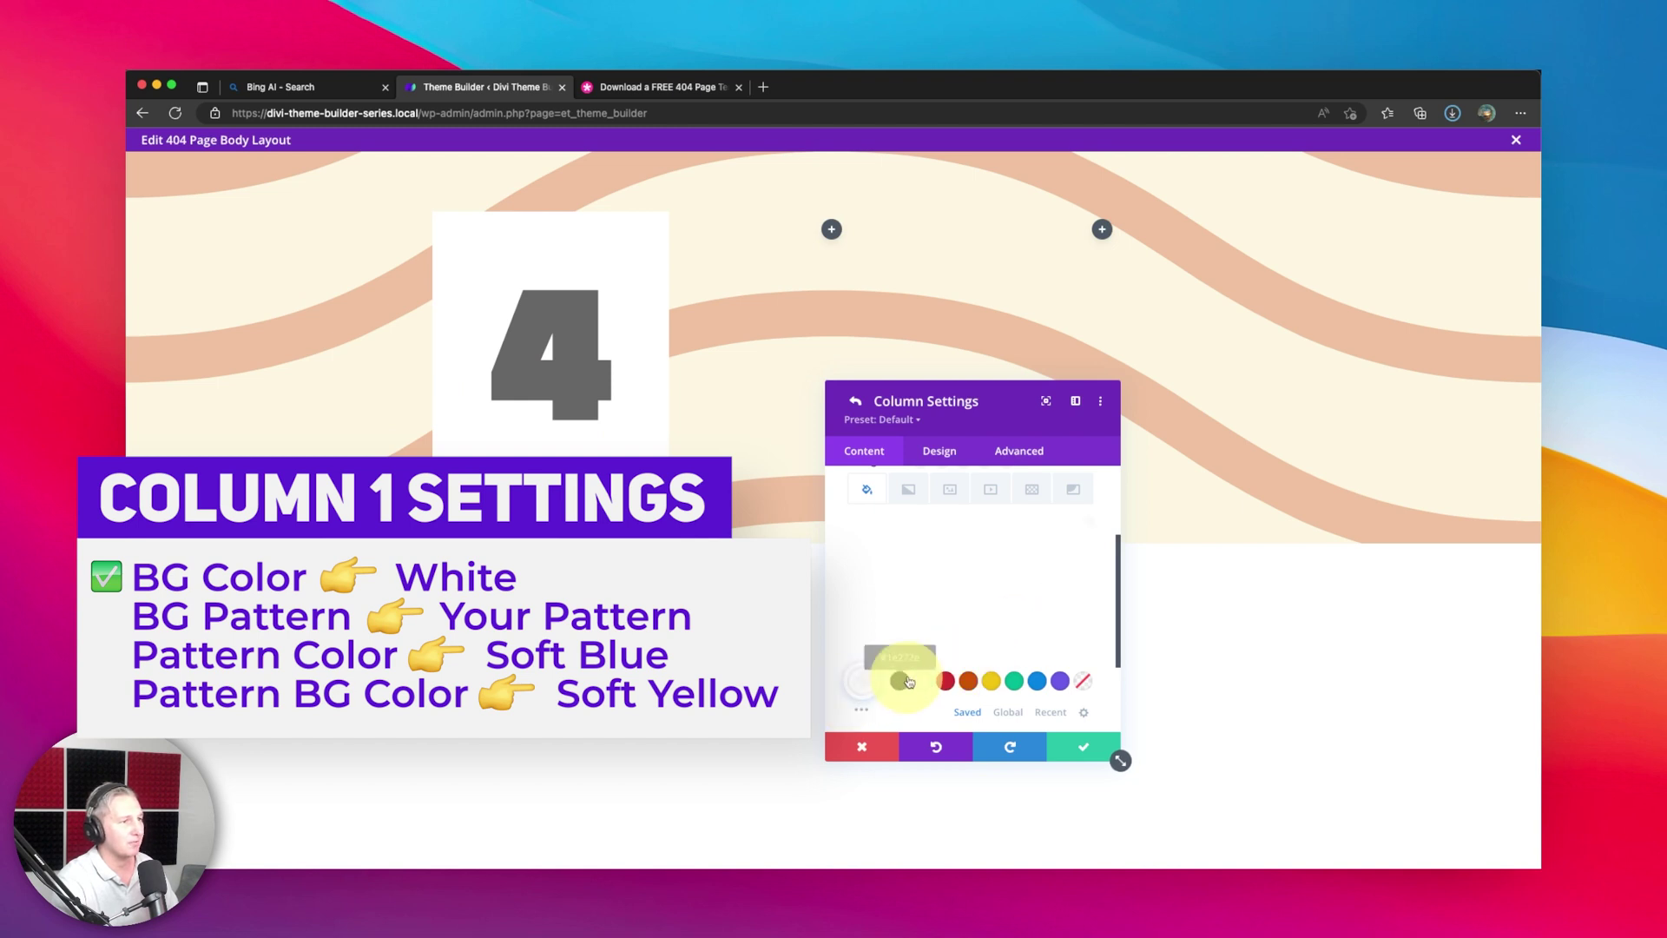
Add a Polka Dots pattern to the first column with semi-transparent blue dots
click(1032, 489)
scroll(955, 569, down, 2)
click(956, 569)
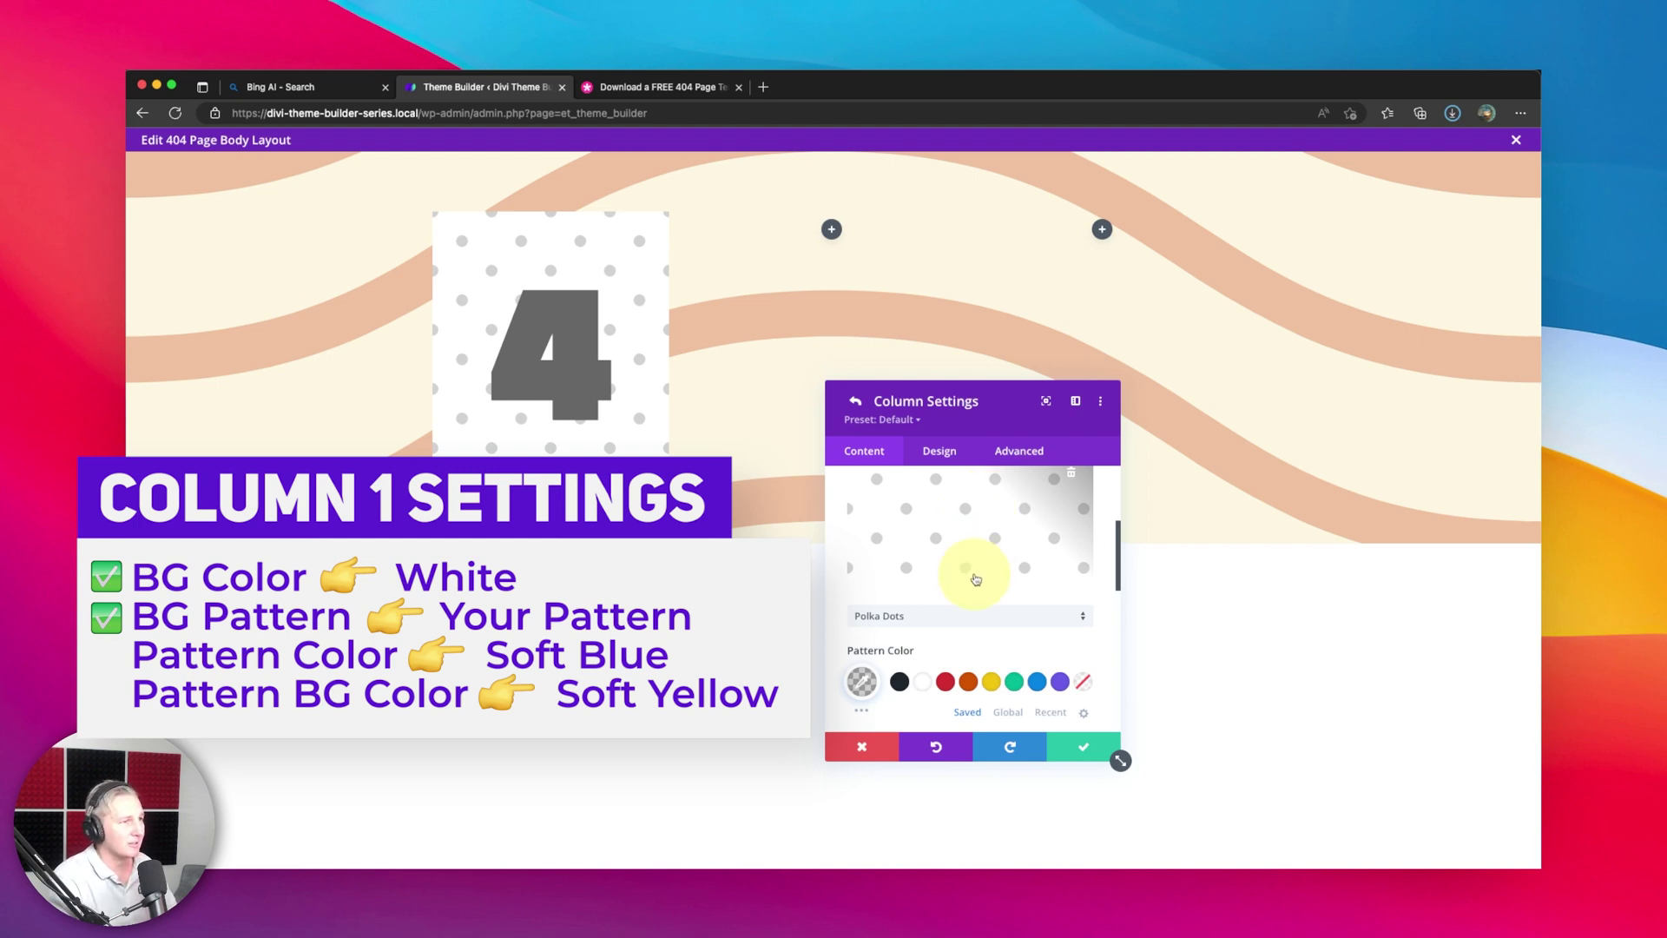
scroll(955, 573, down, 5)
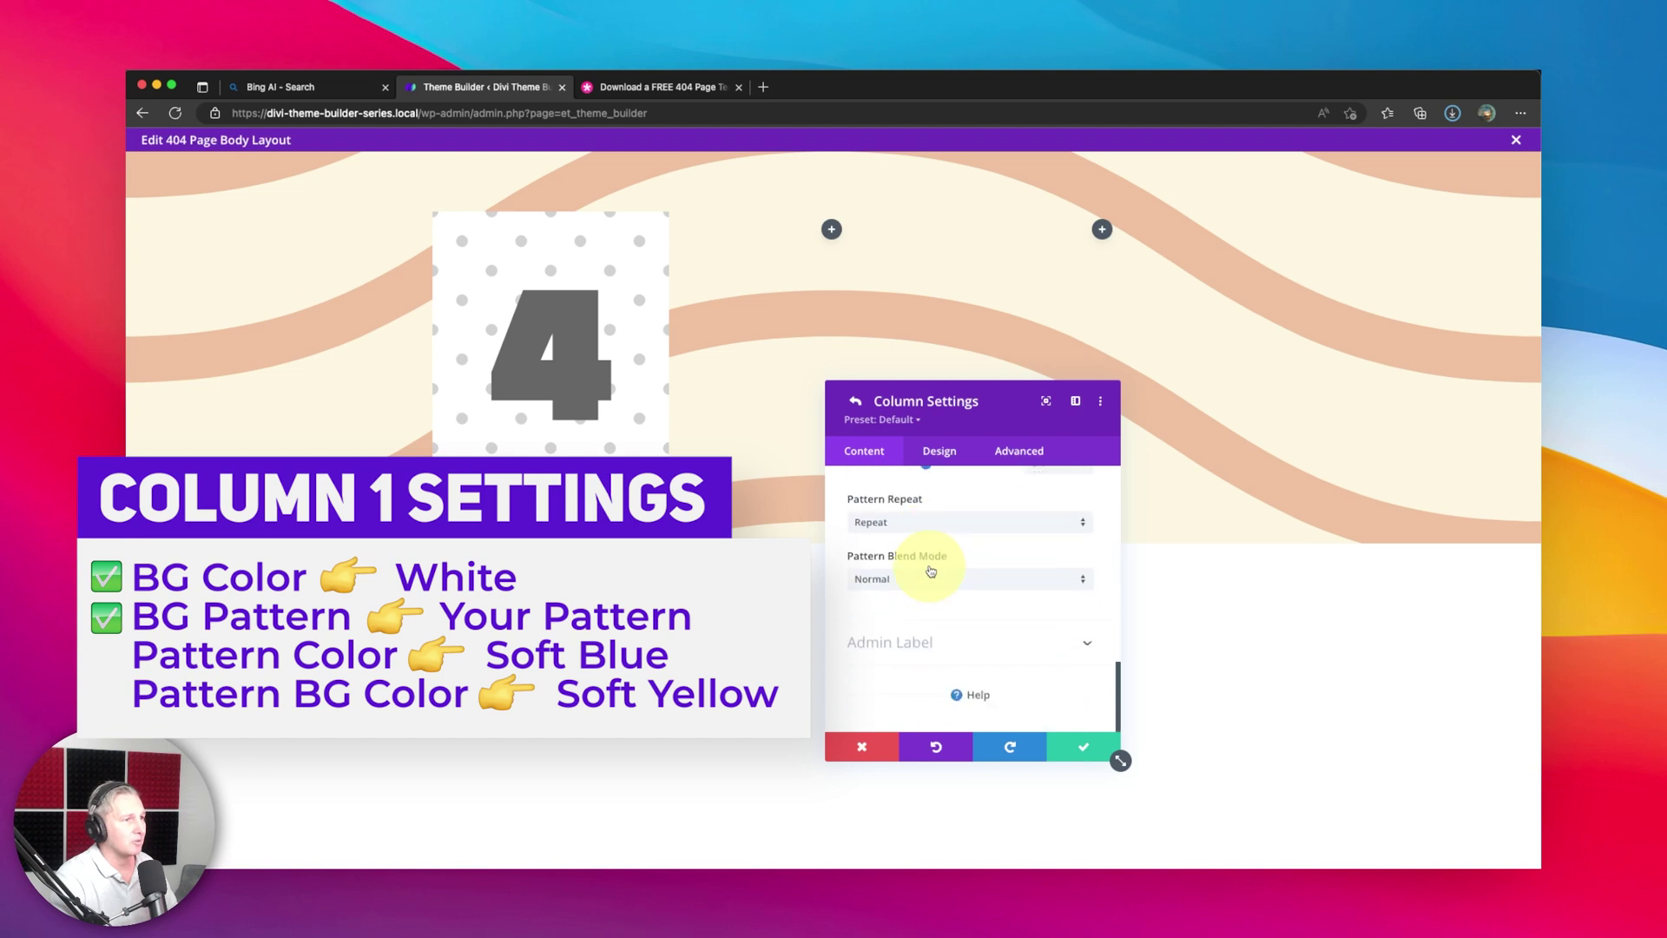
scroll(930, 570, up, 5)
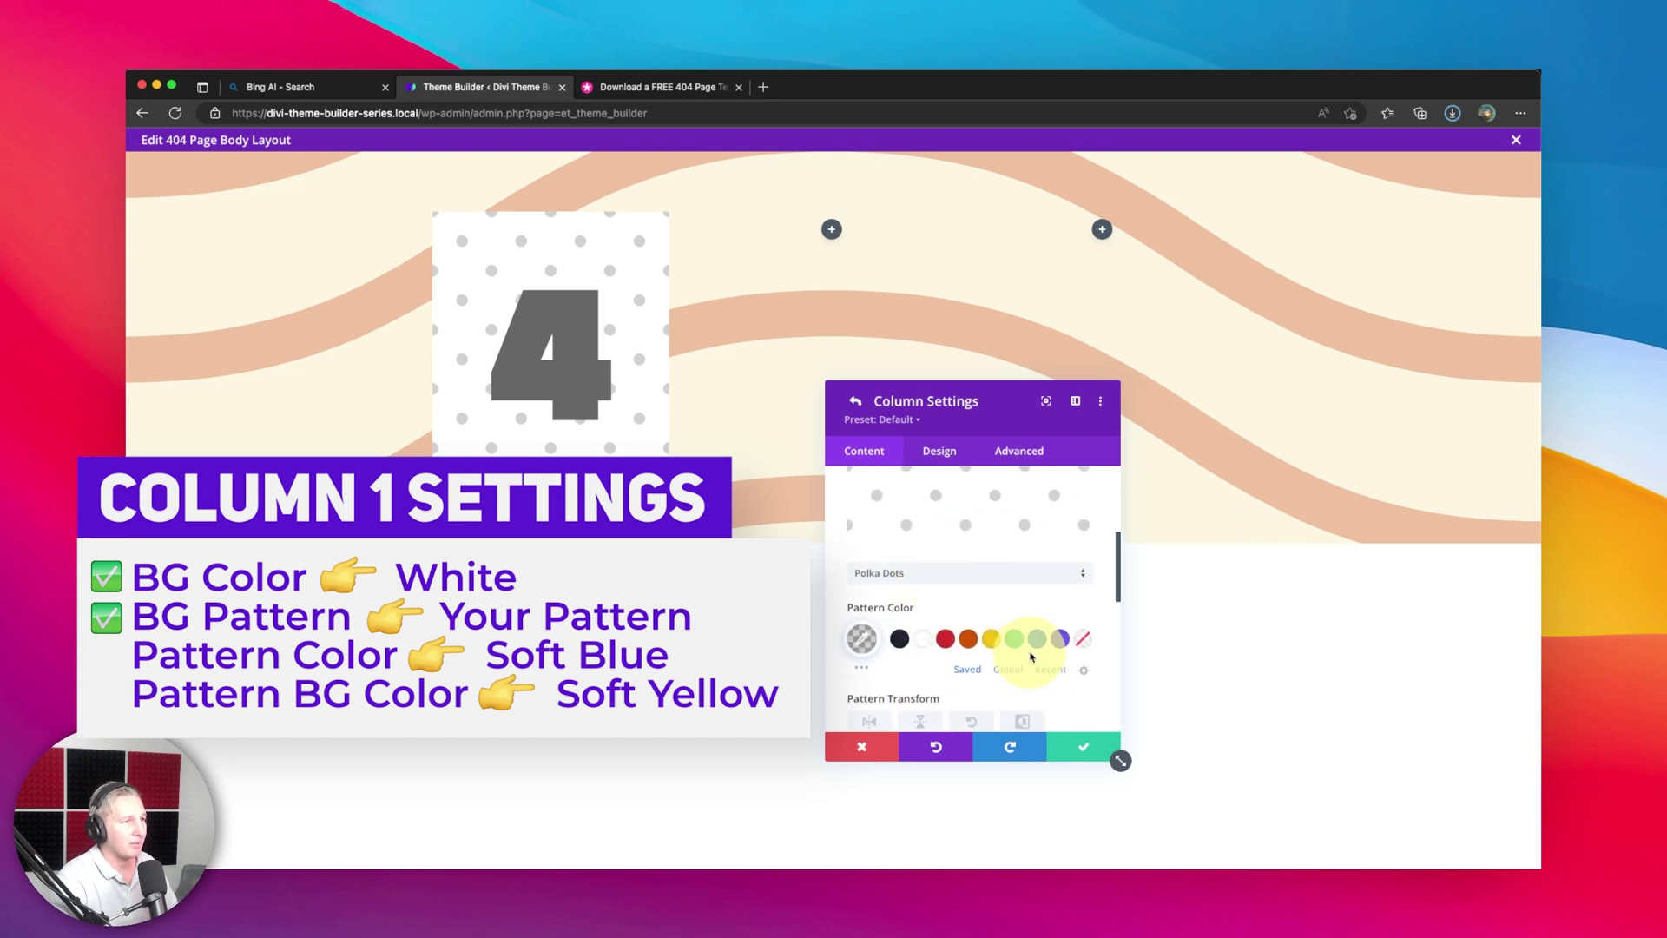
click(1037, 643)
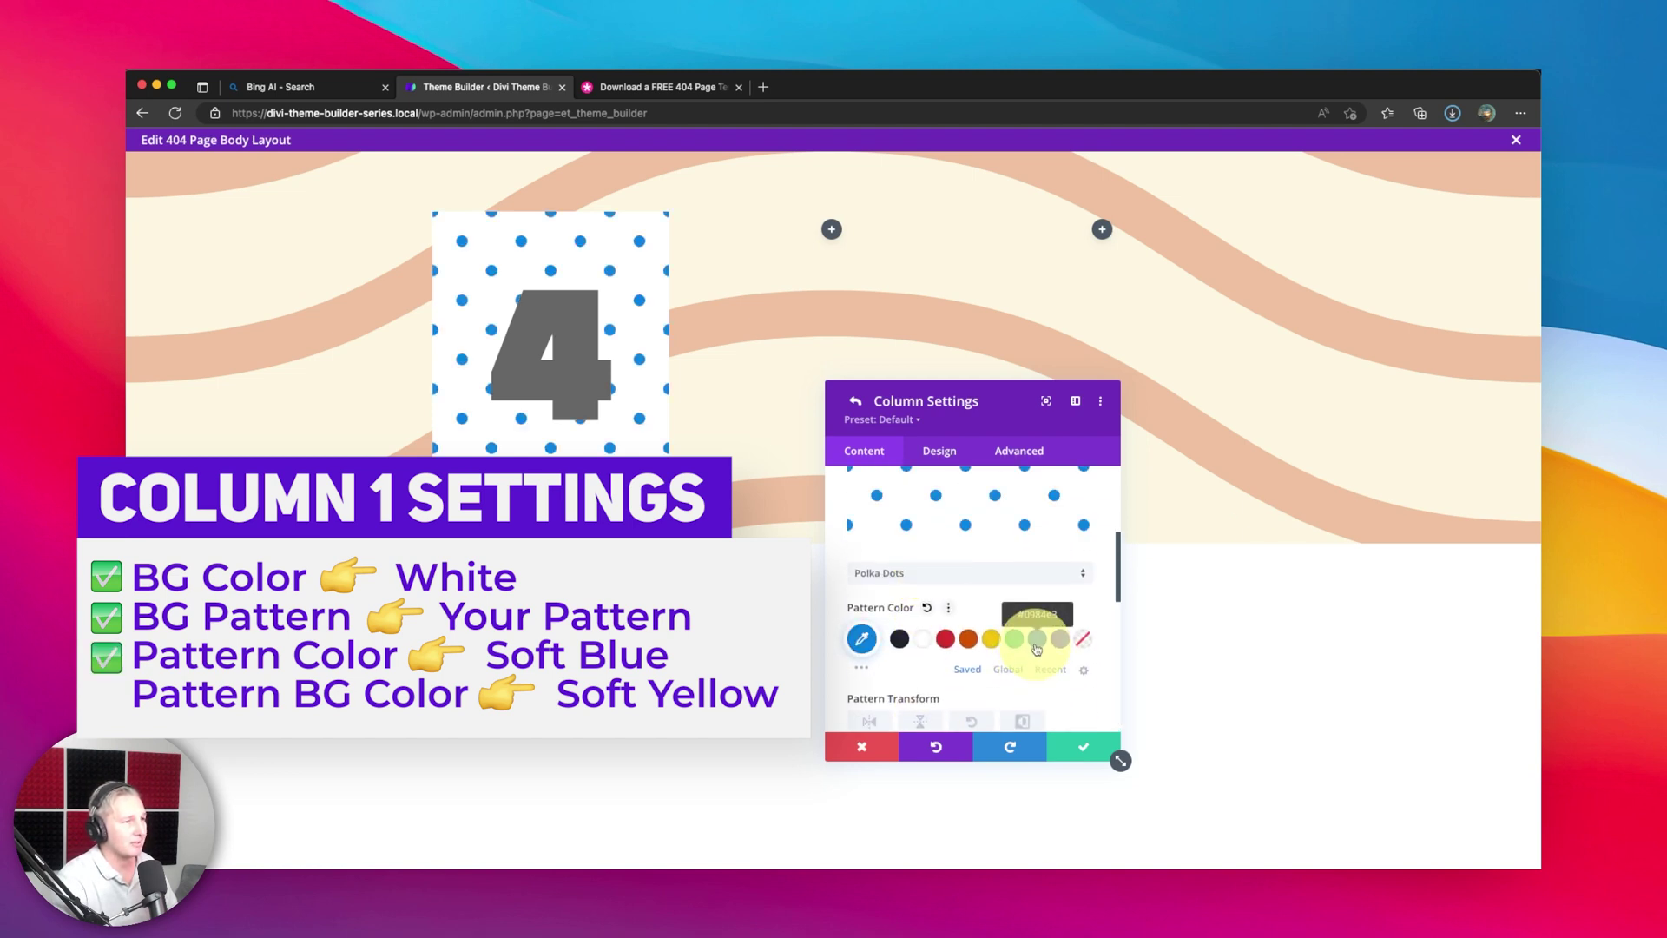
click(864, 641)
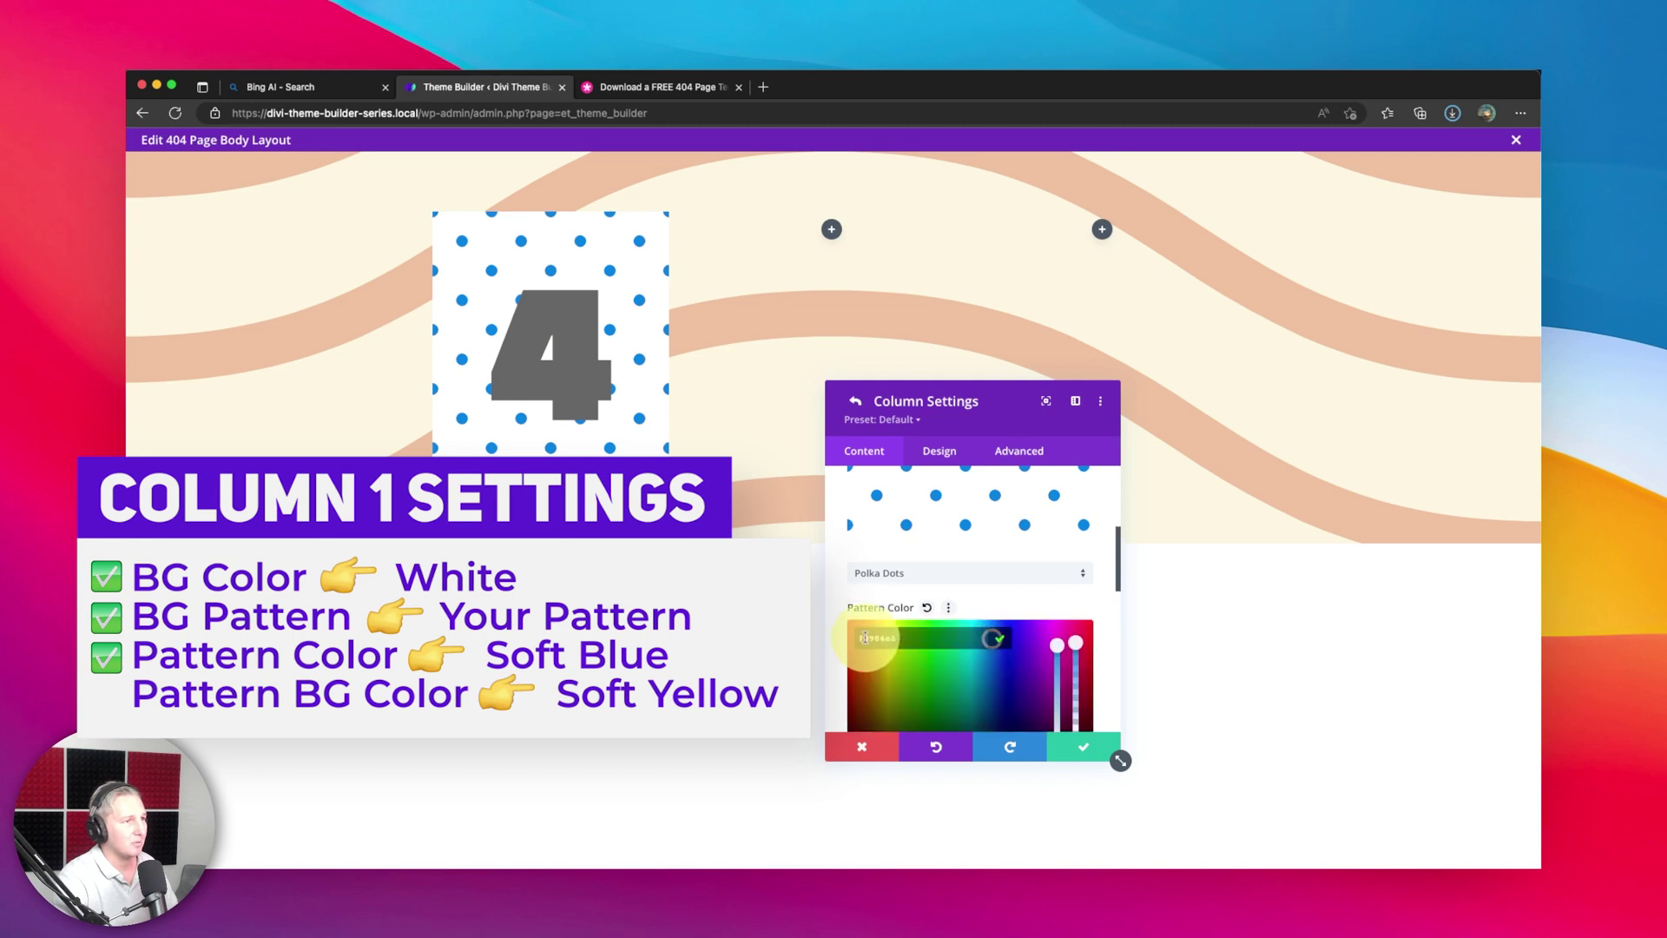
click(1079, 702)
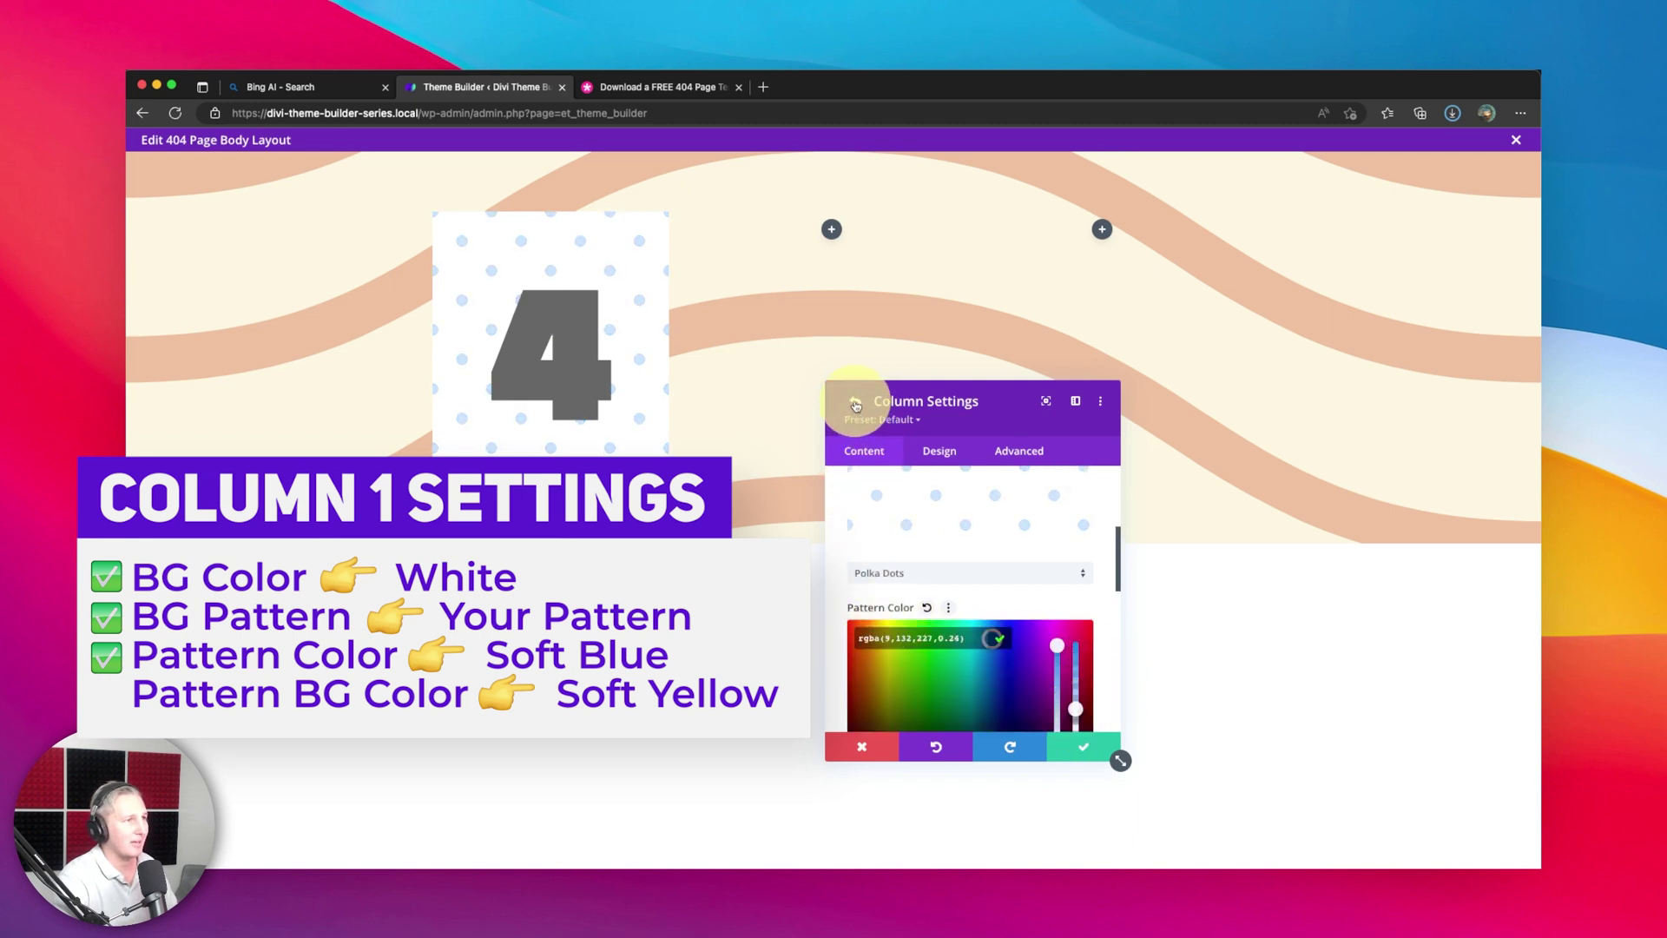
Change the column's background colour to yellow at 0.8 opacity, rgba(241,196,15,0.8), and save
scroll(882, 547, up, 5)
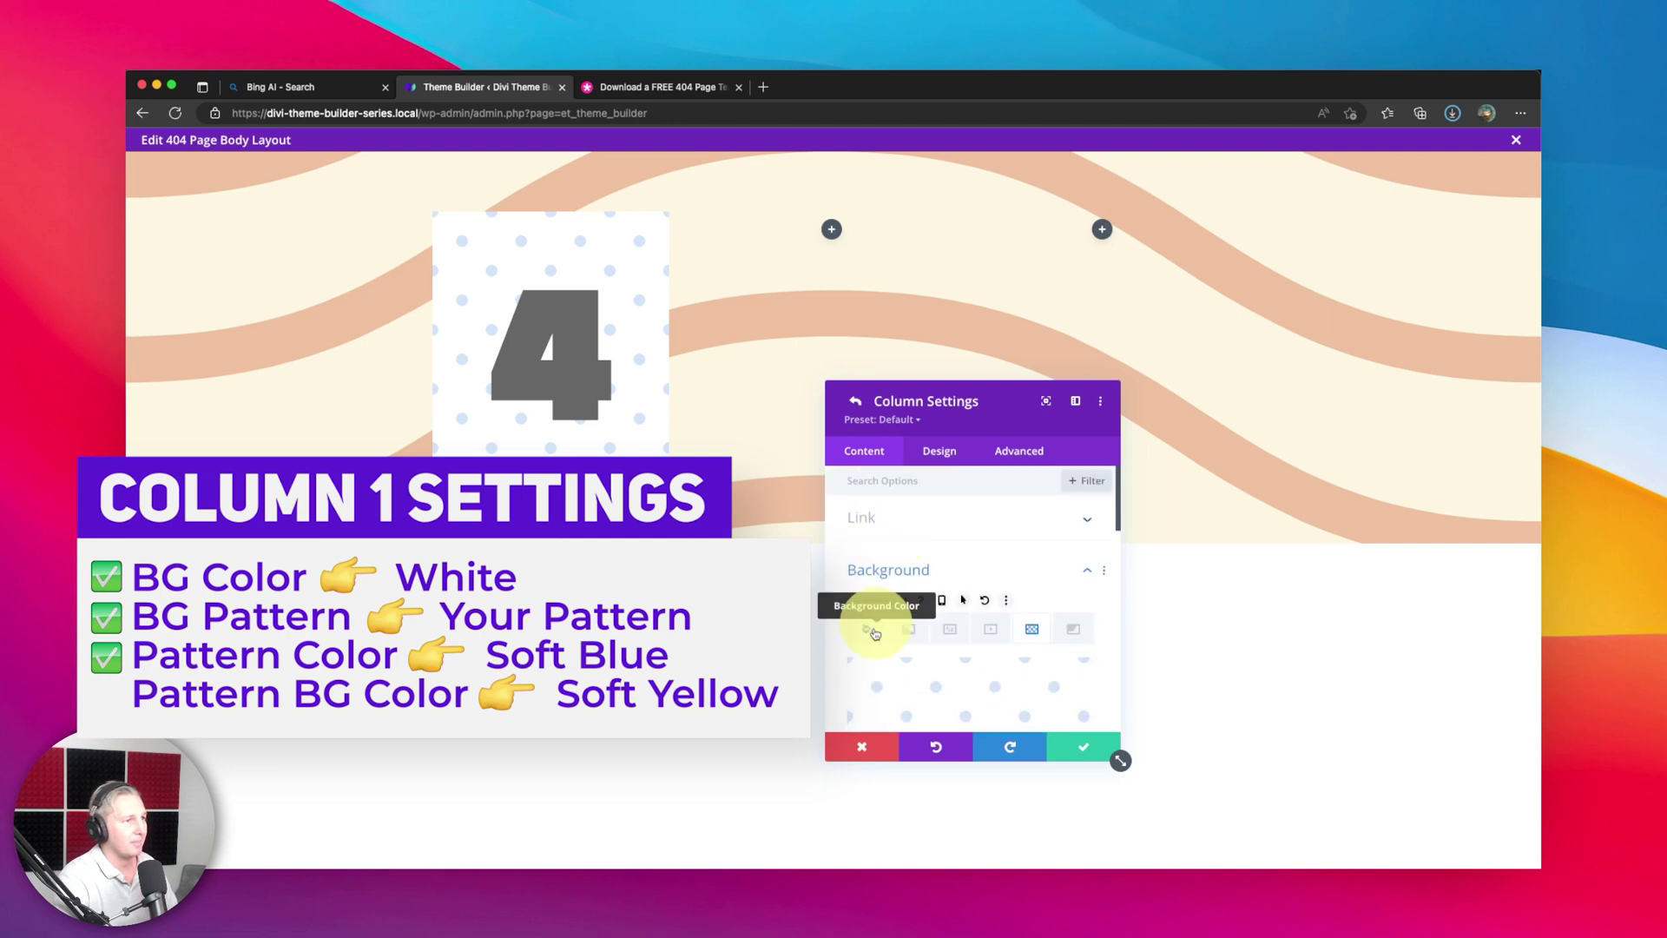
click(876, 633)
scroll(923, 688, down, 2)
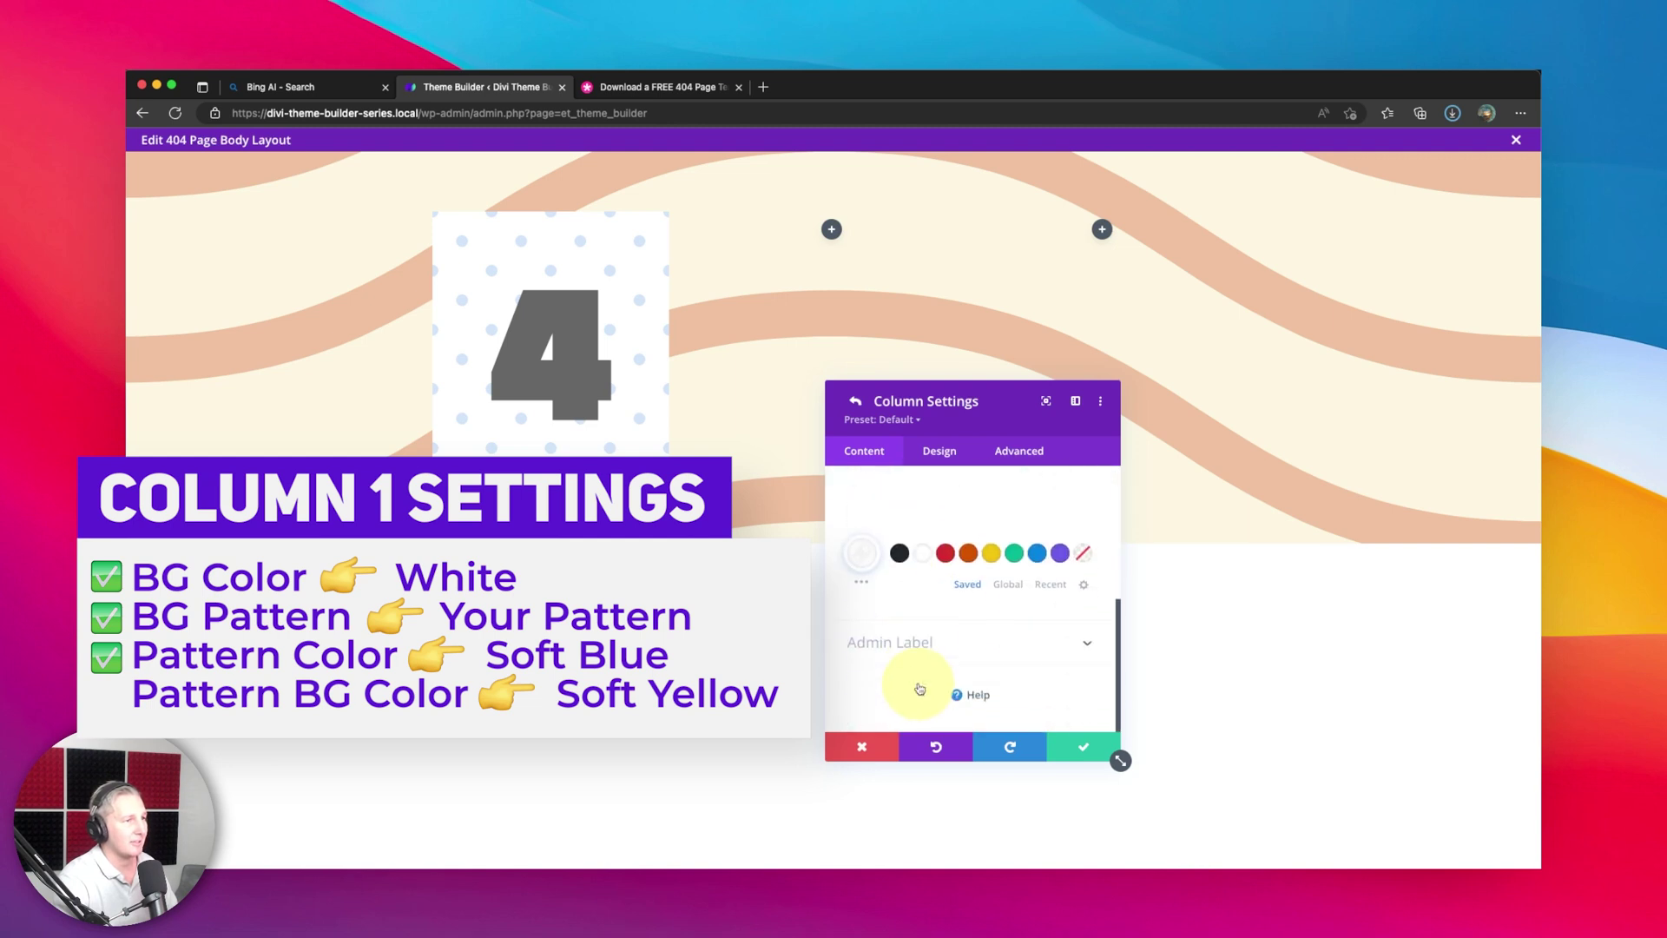
click(990, 554)
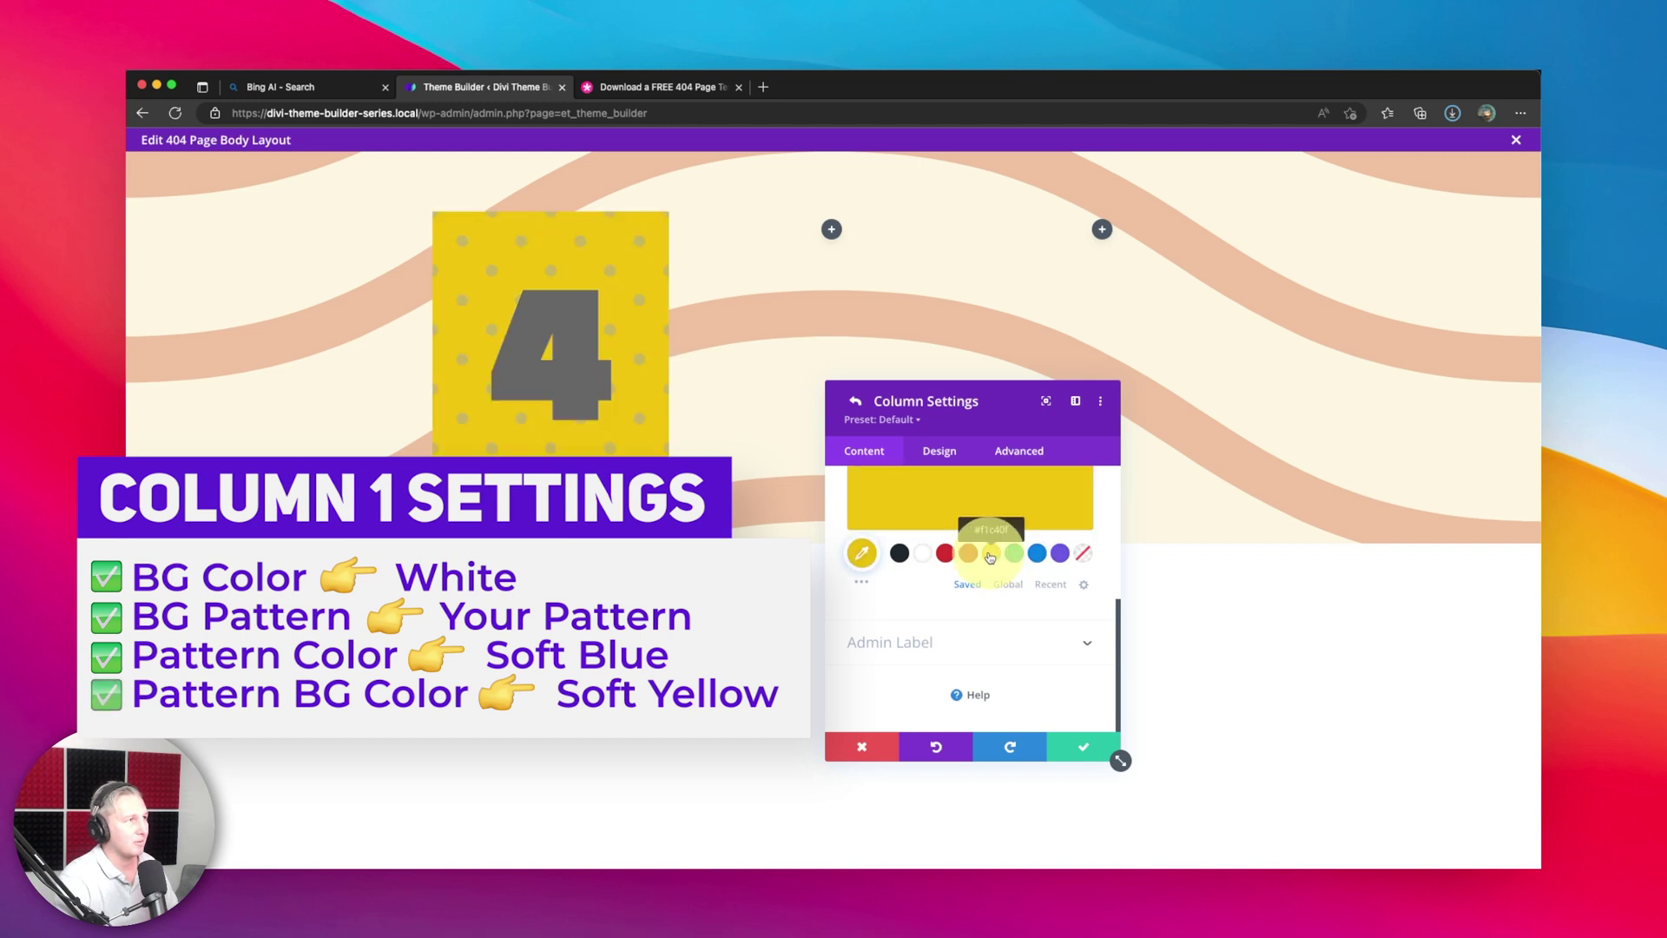
click(861, 553)
scroll(1016, 534, up, 2)
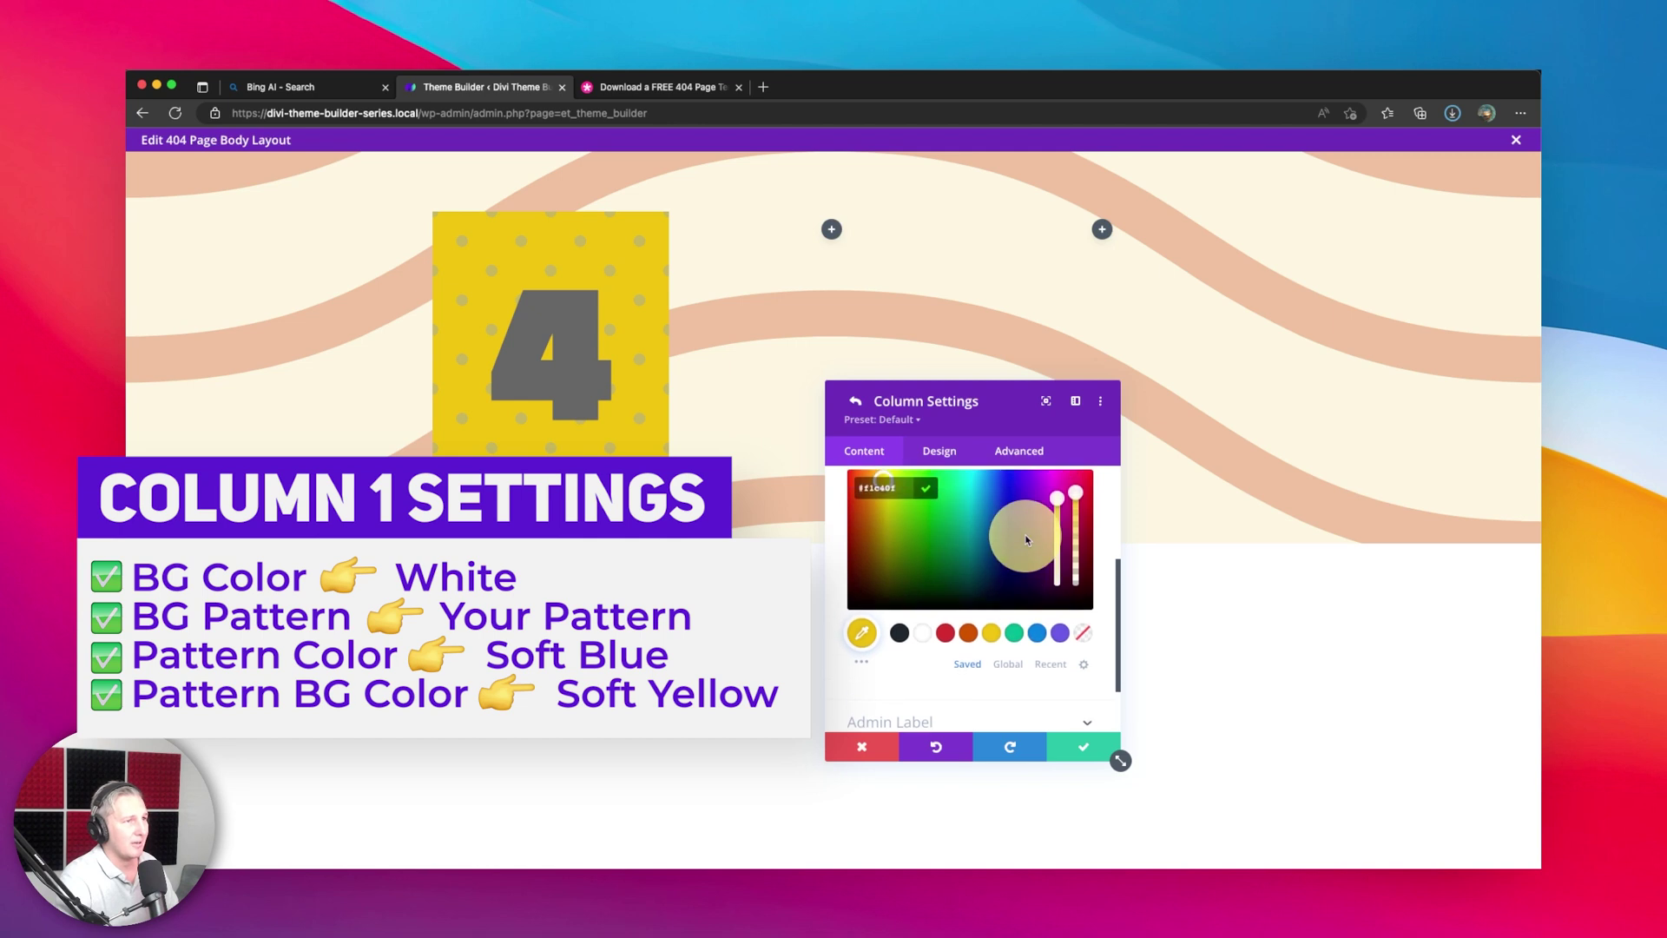
click(1076, 525)
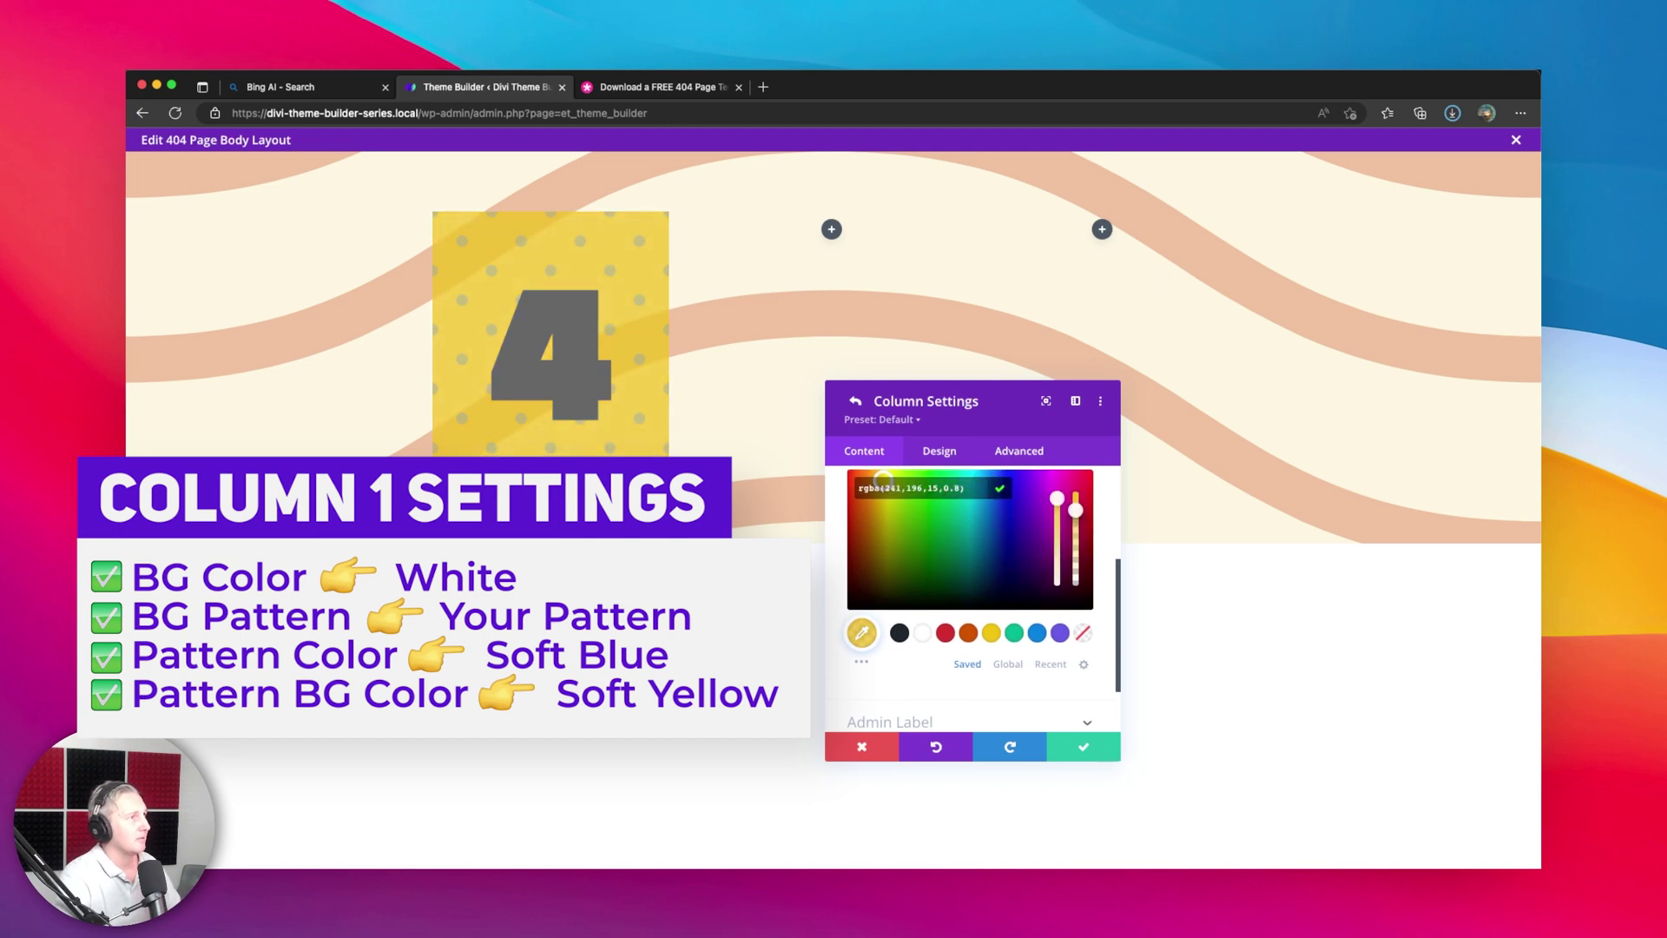
click(1082, 752)
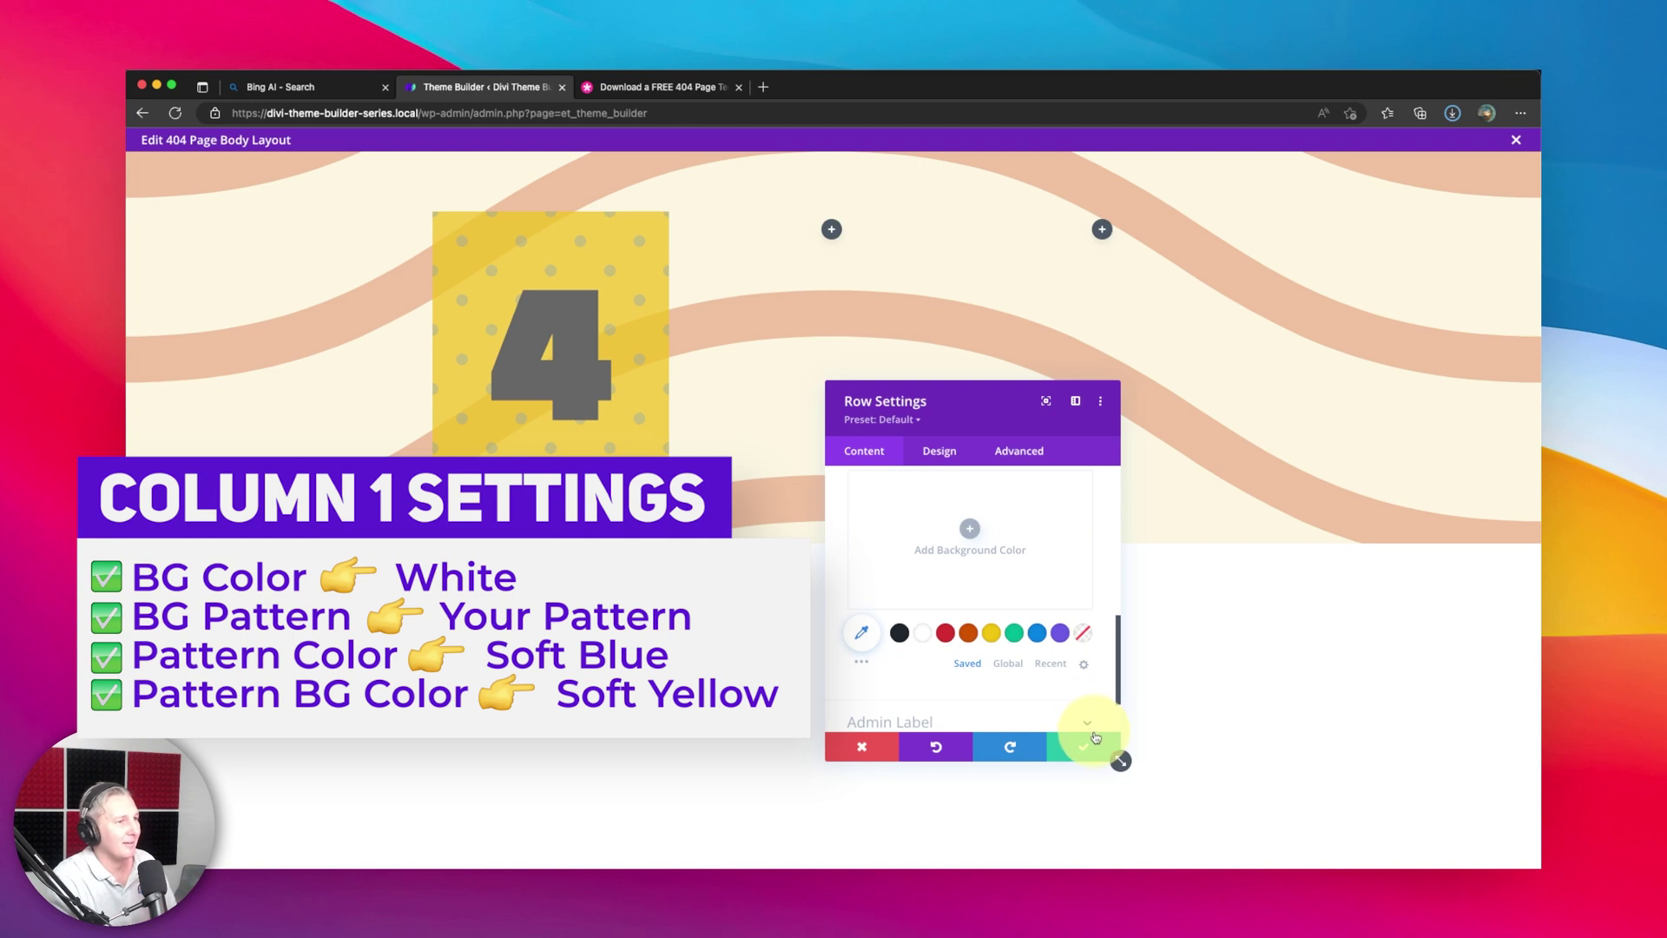
Give the first column's 4 card a 15px white border
click(949, 453)
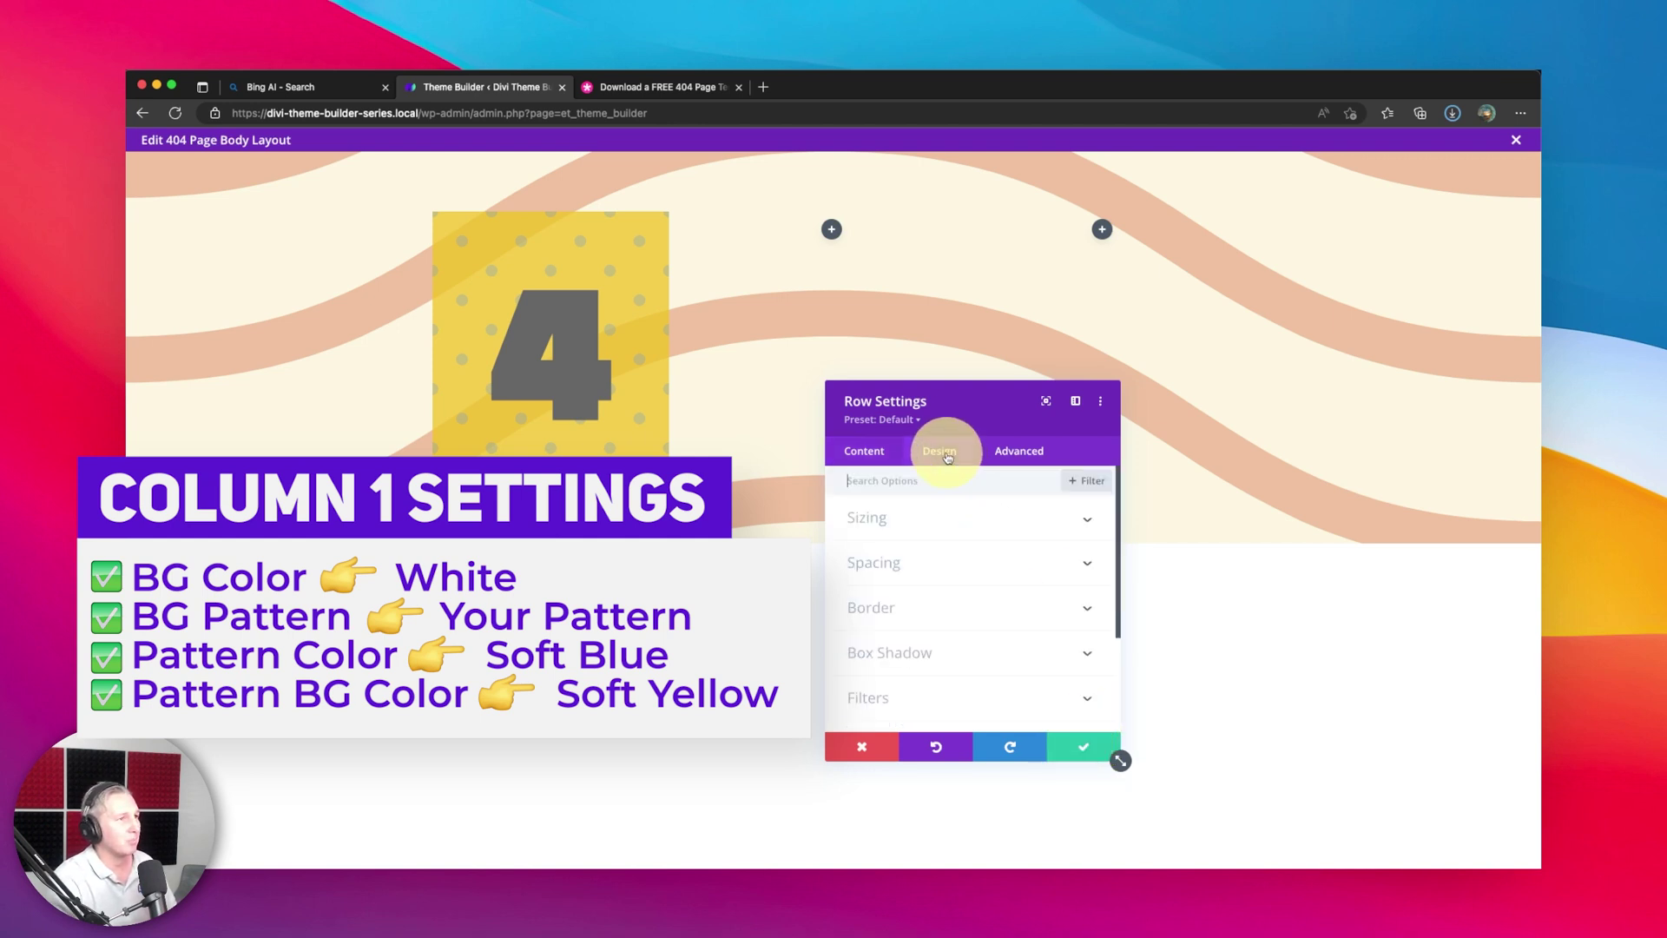
click(866, 453)
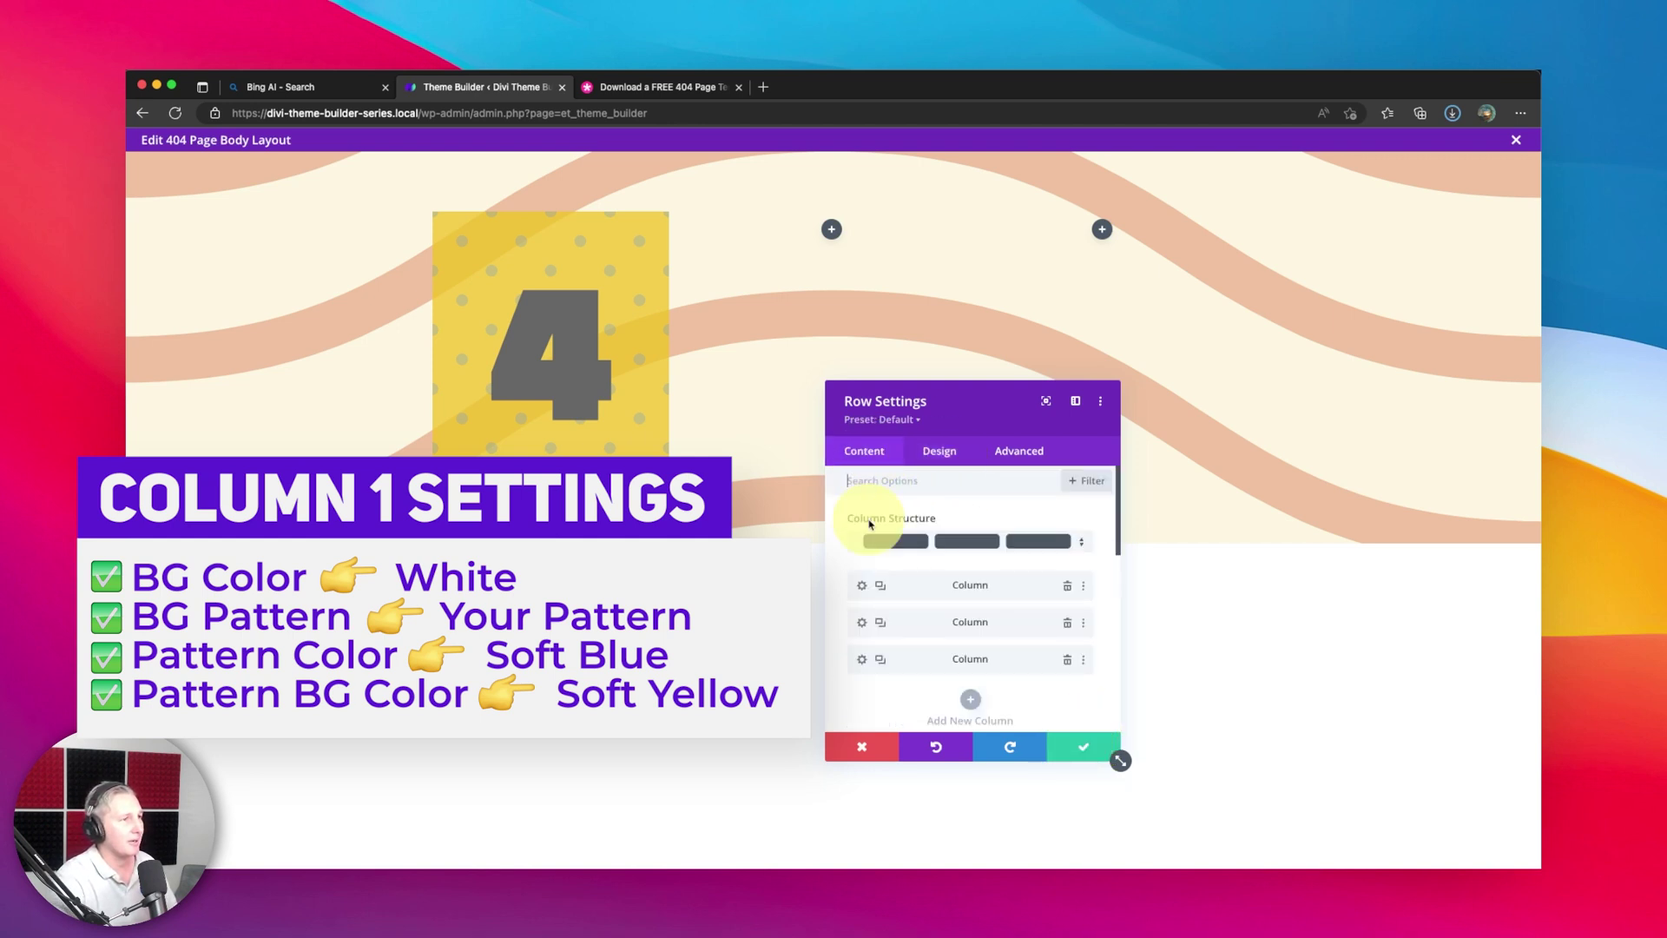
click(860, 588)
click(939, 451)
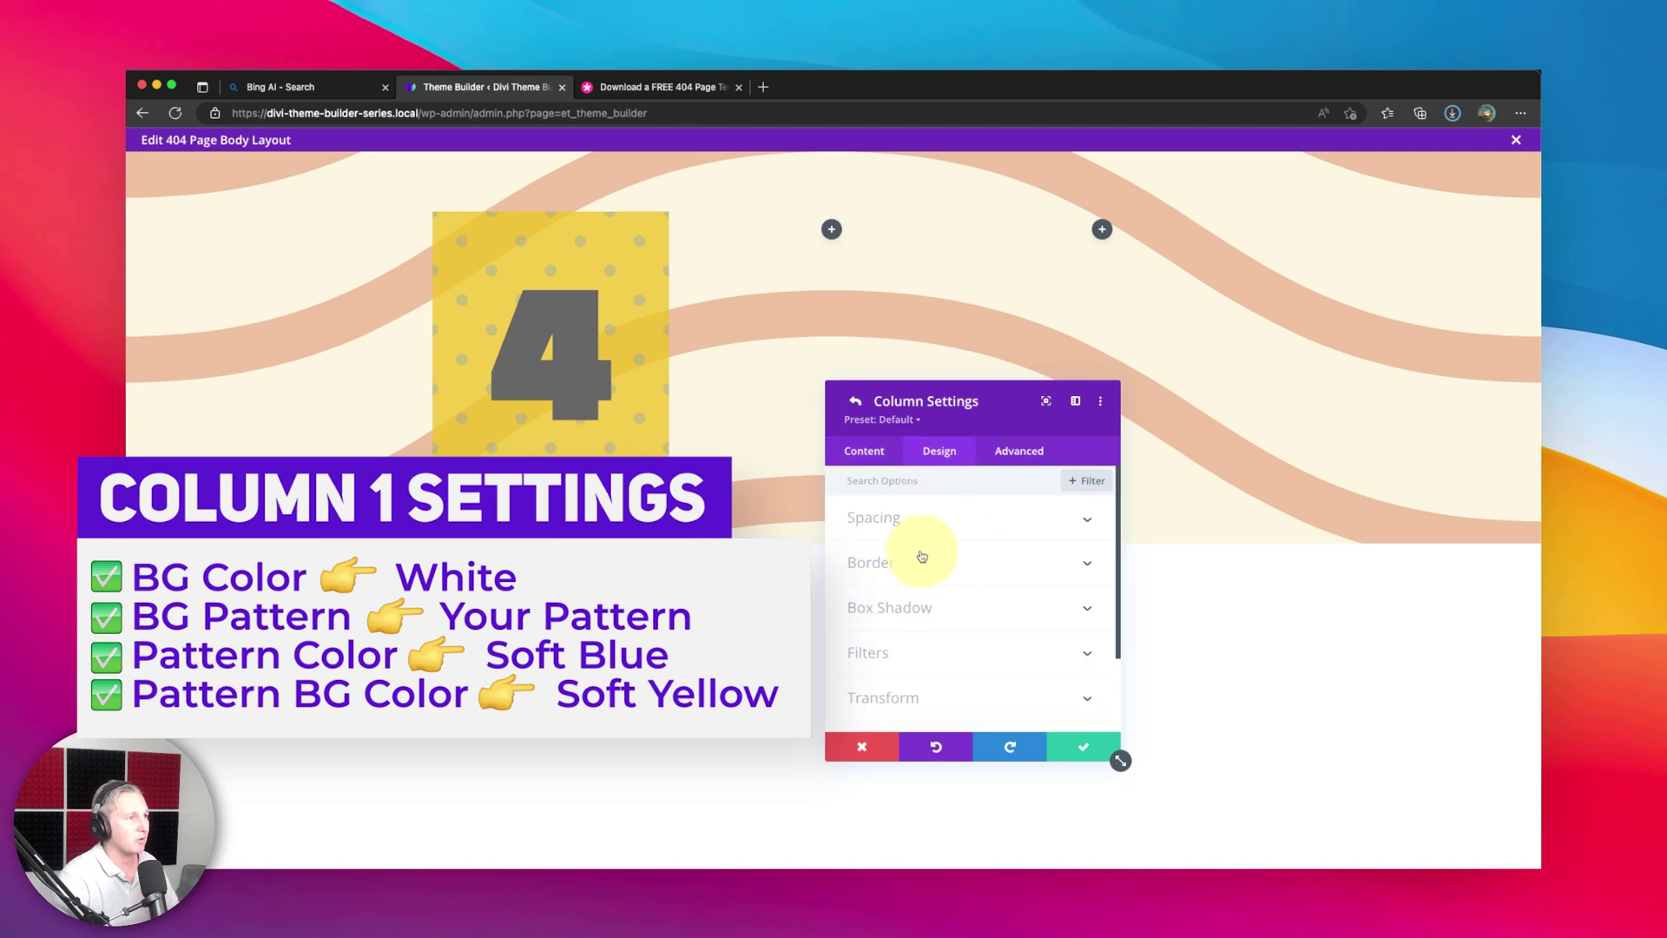
click(894, 563)
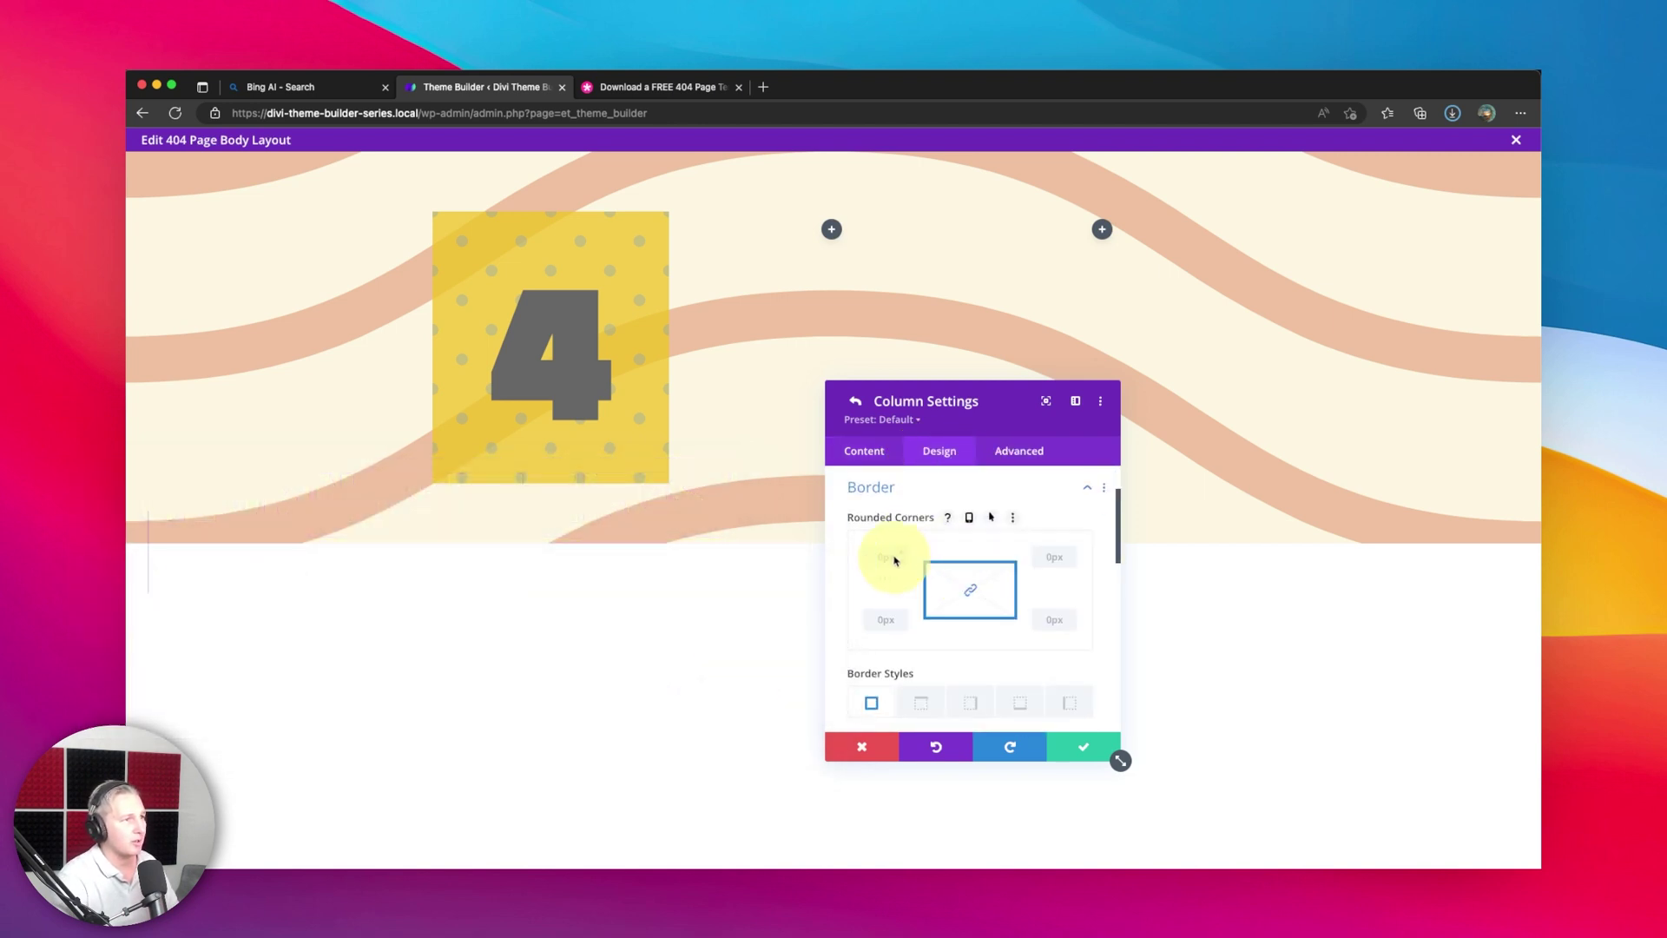
scroll(893, 608, down, 2)
scroll(894, 633, down, 3)
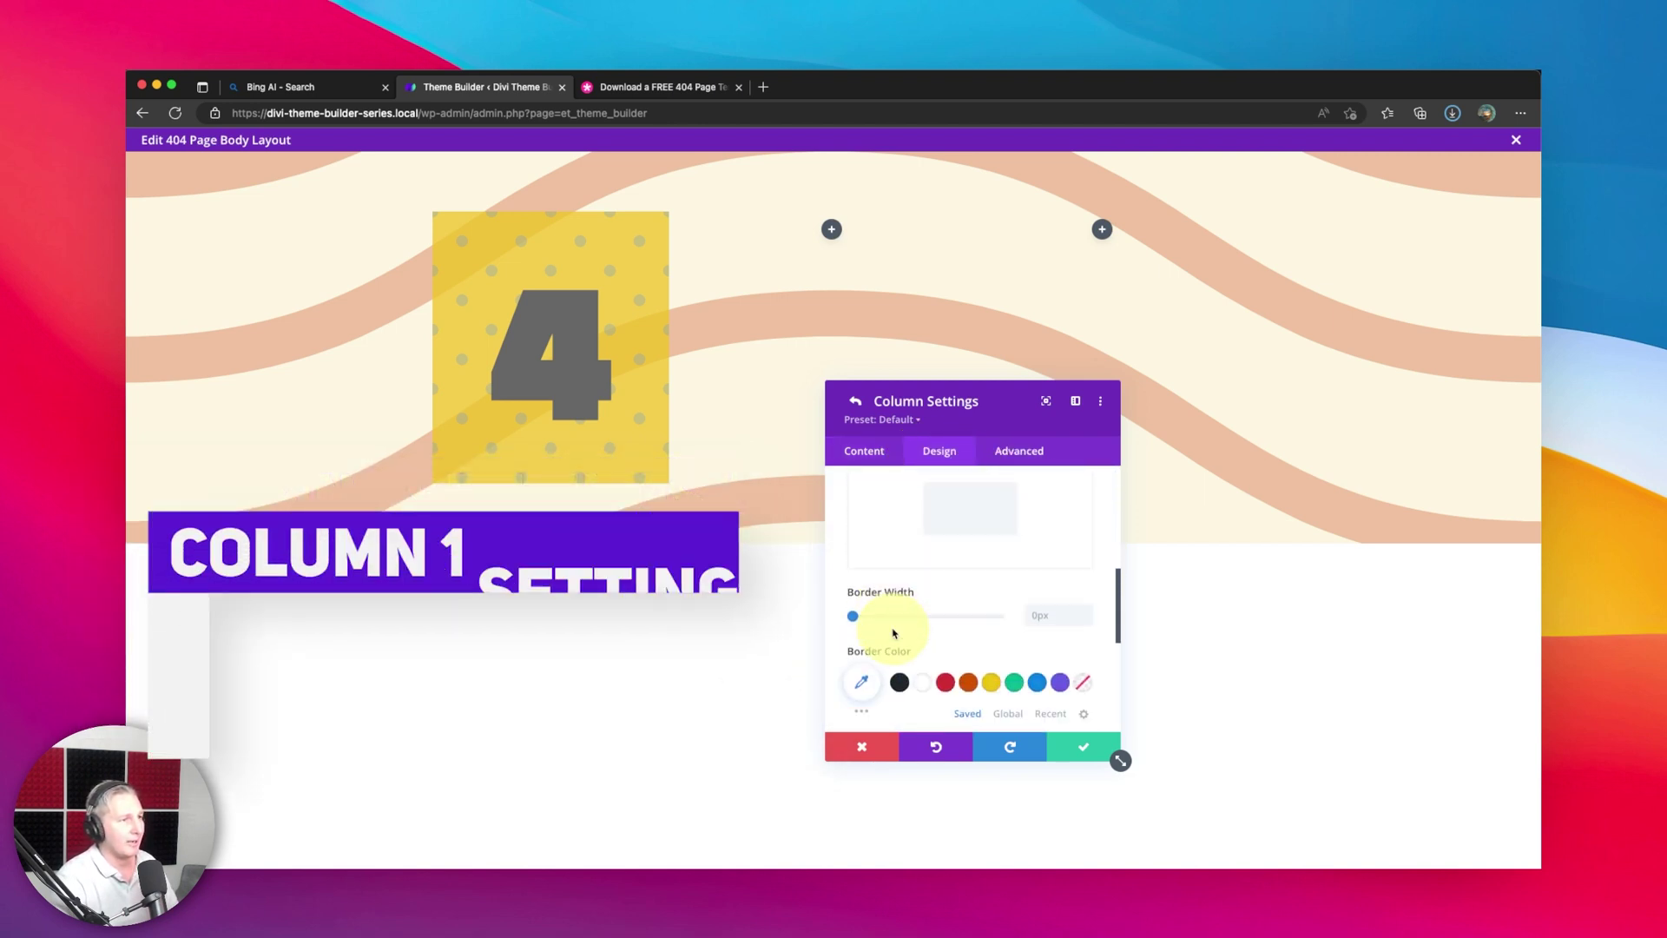
click(1036, 613)
text(15)
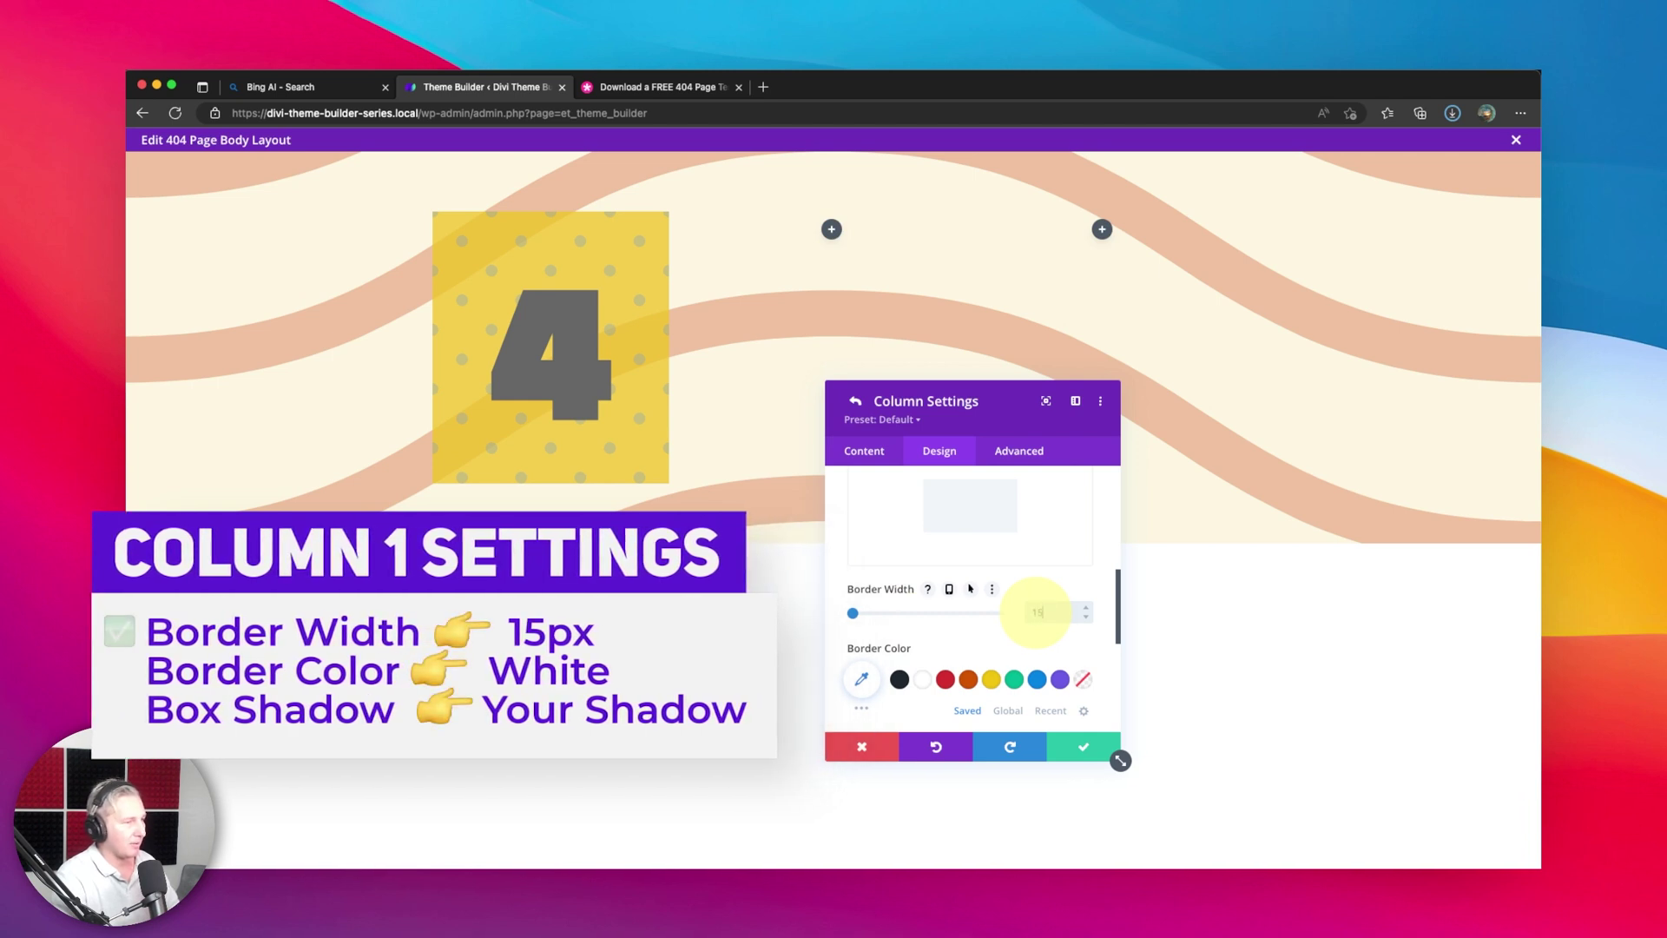
text(px)
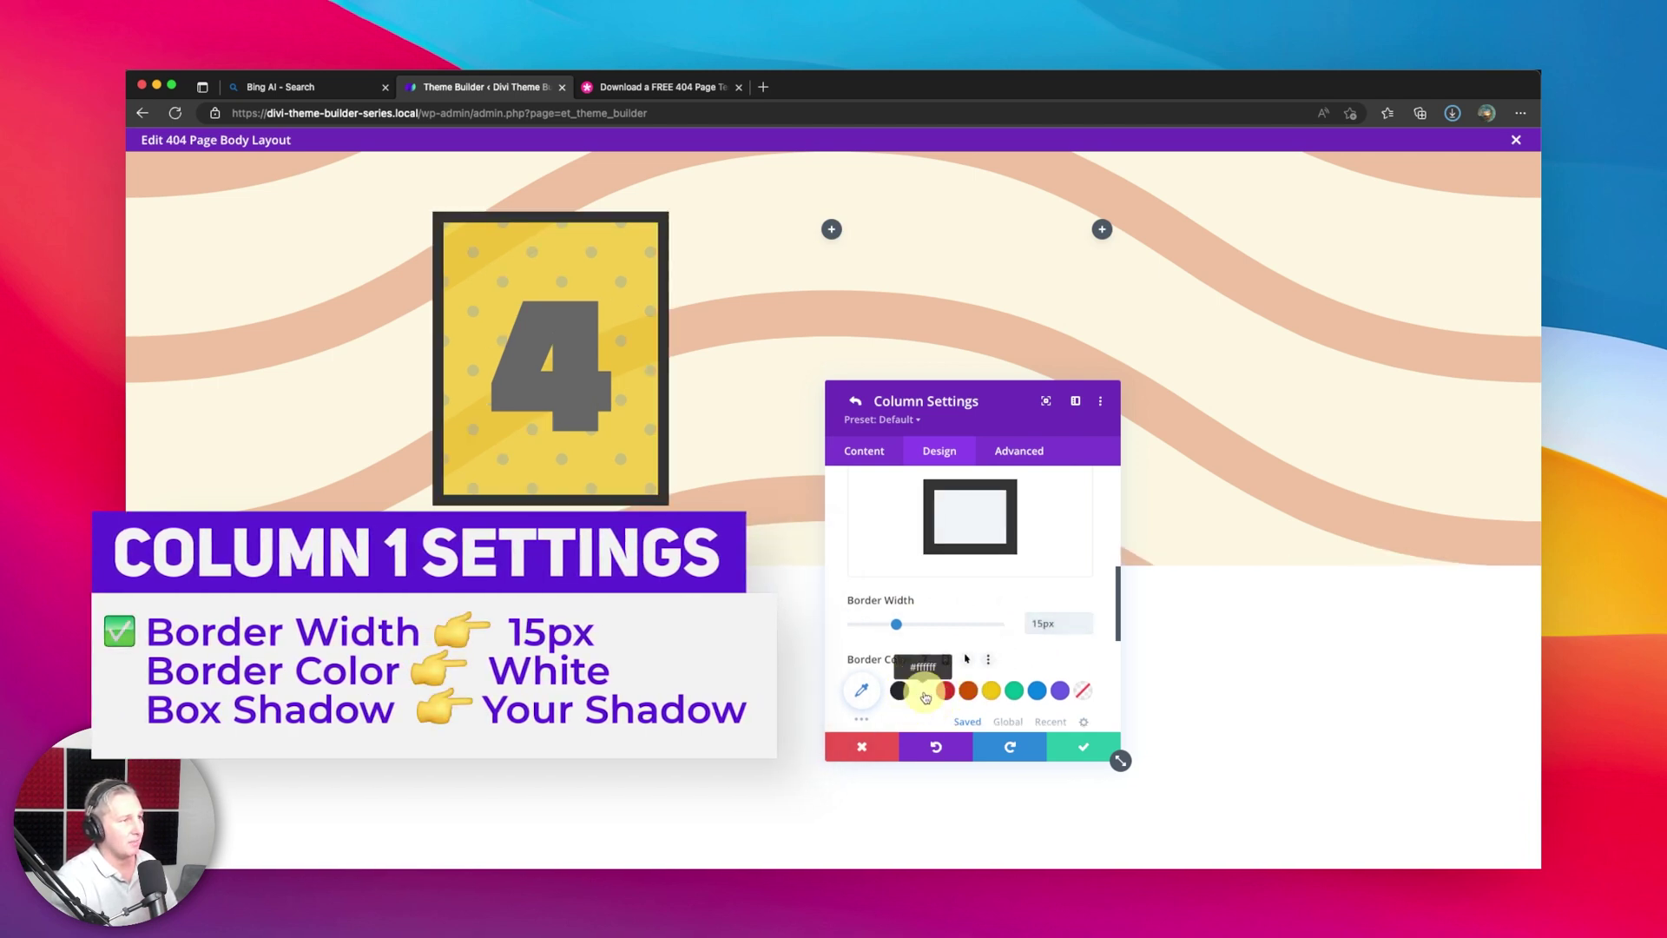
click(926, 695)
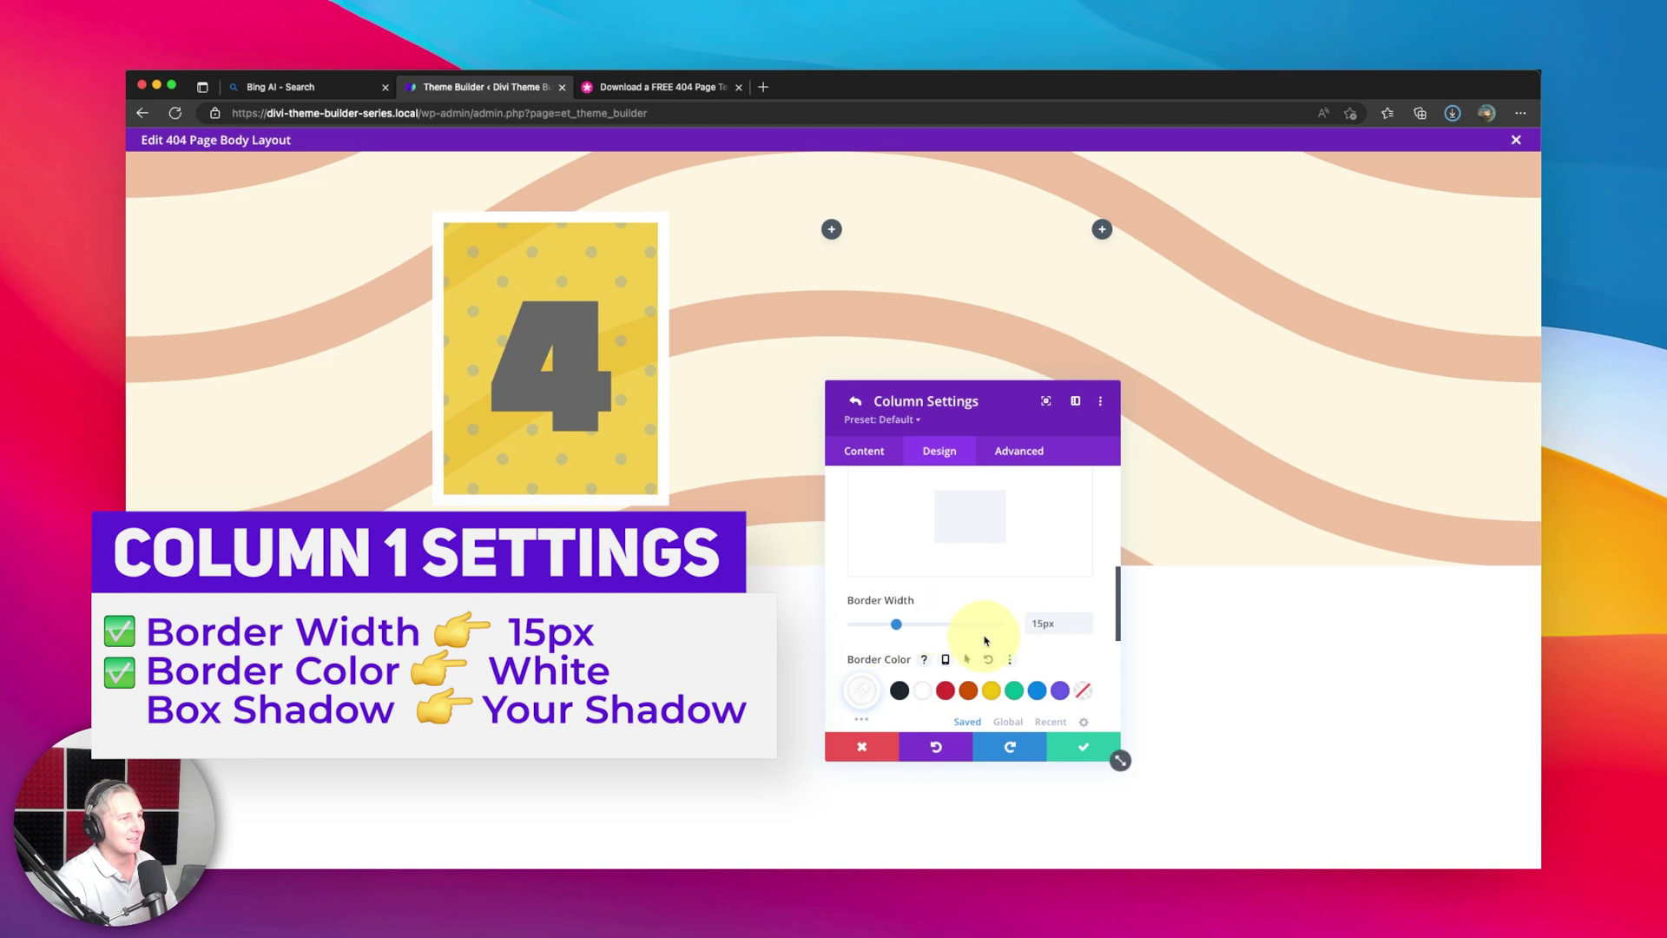
Try box shadow presets on the first card and save the column settings
scroll(984, 640, down, 5)
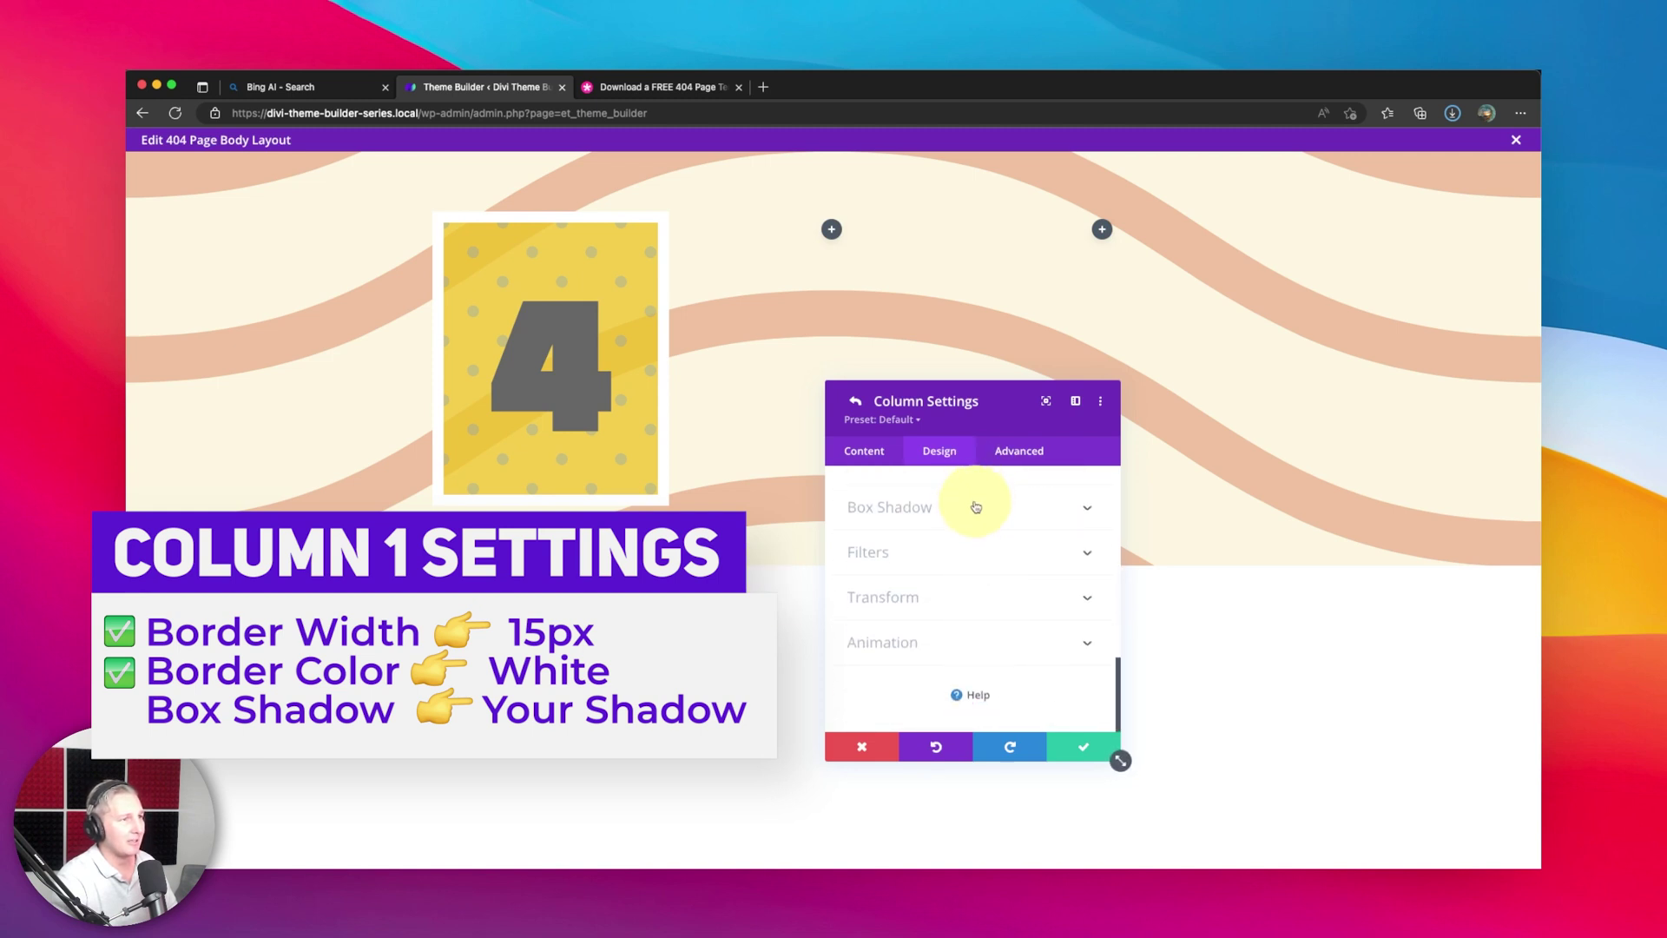
click(976, 507)
click(1052, 573)
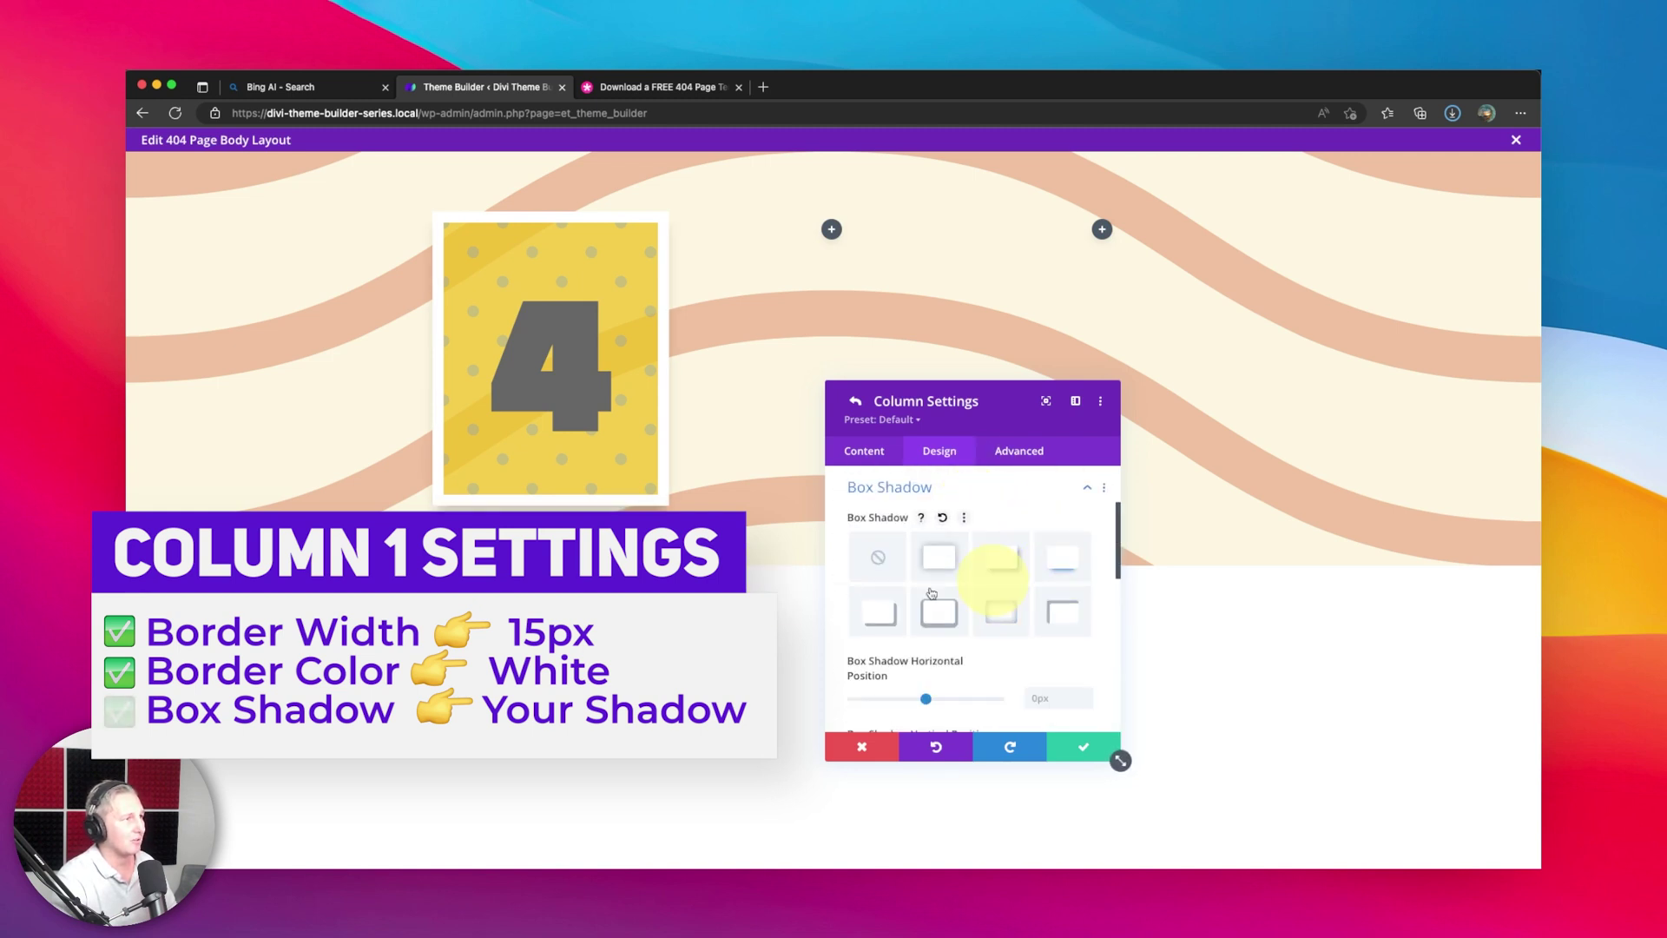
click(866, 580)
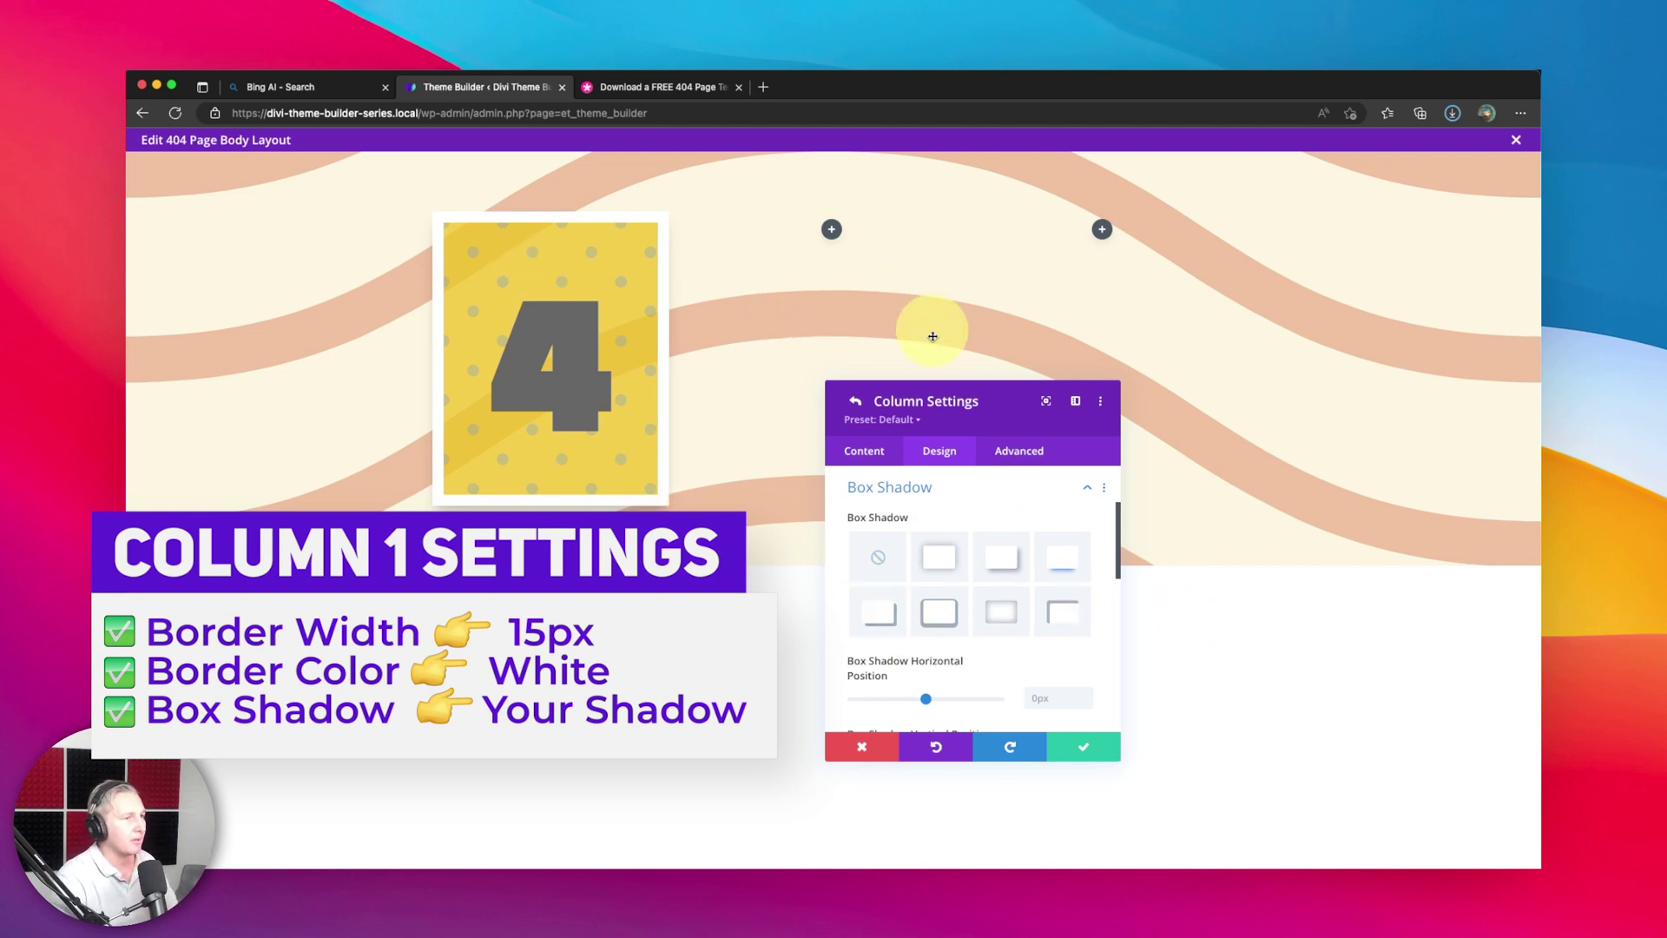
click(1069, 750)
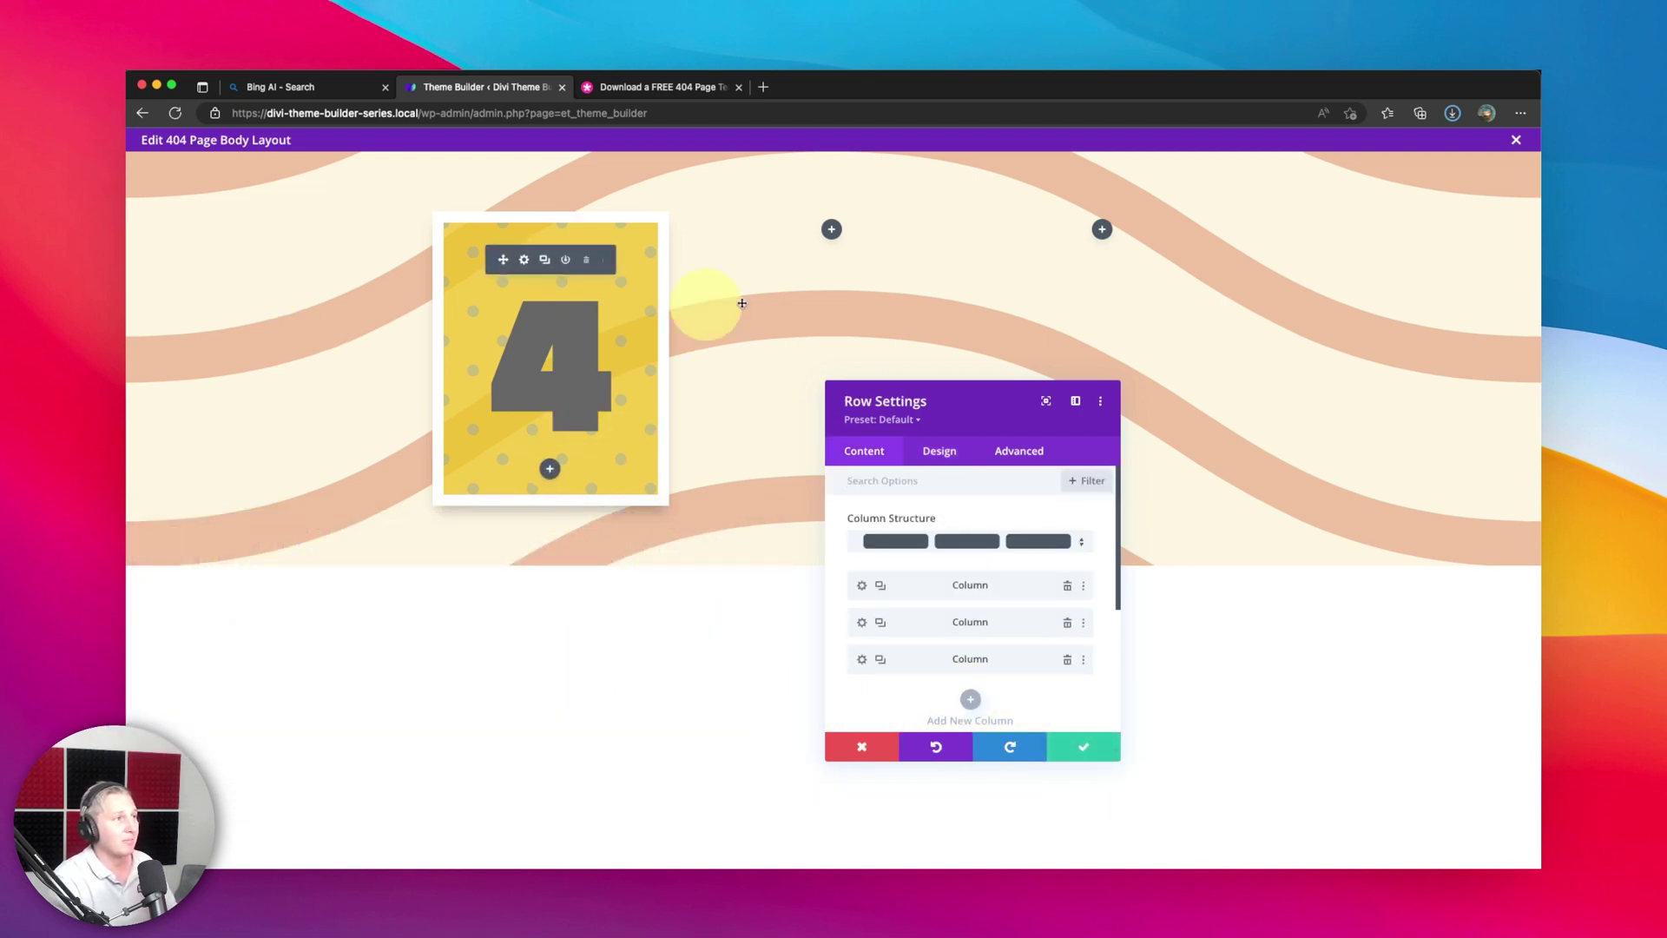
Save the row settings and set the first card's 4 text color to white
click(1073, 747)
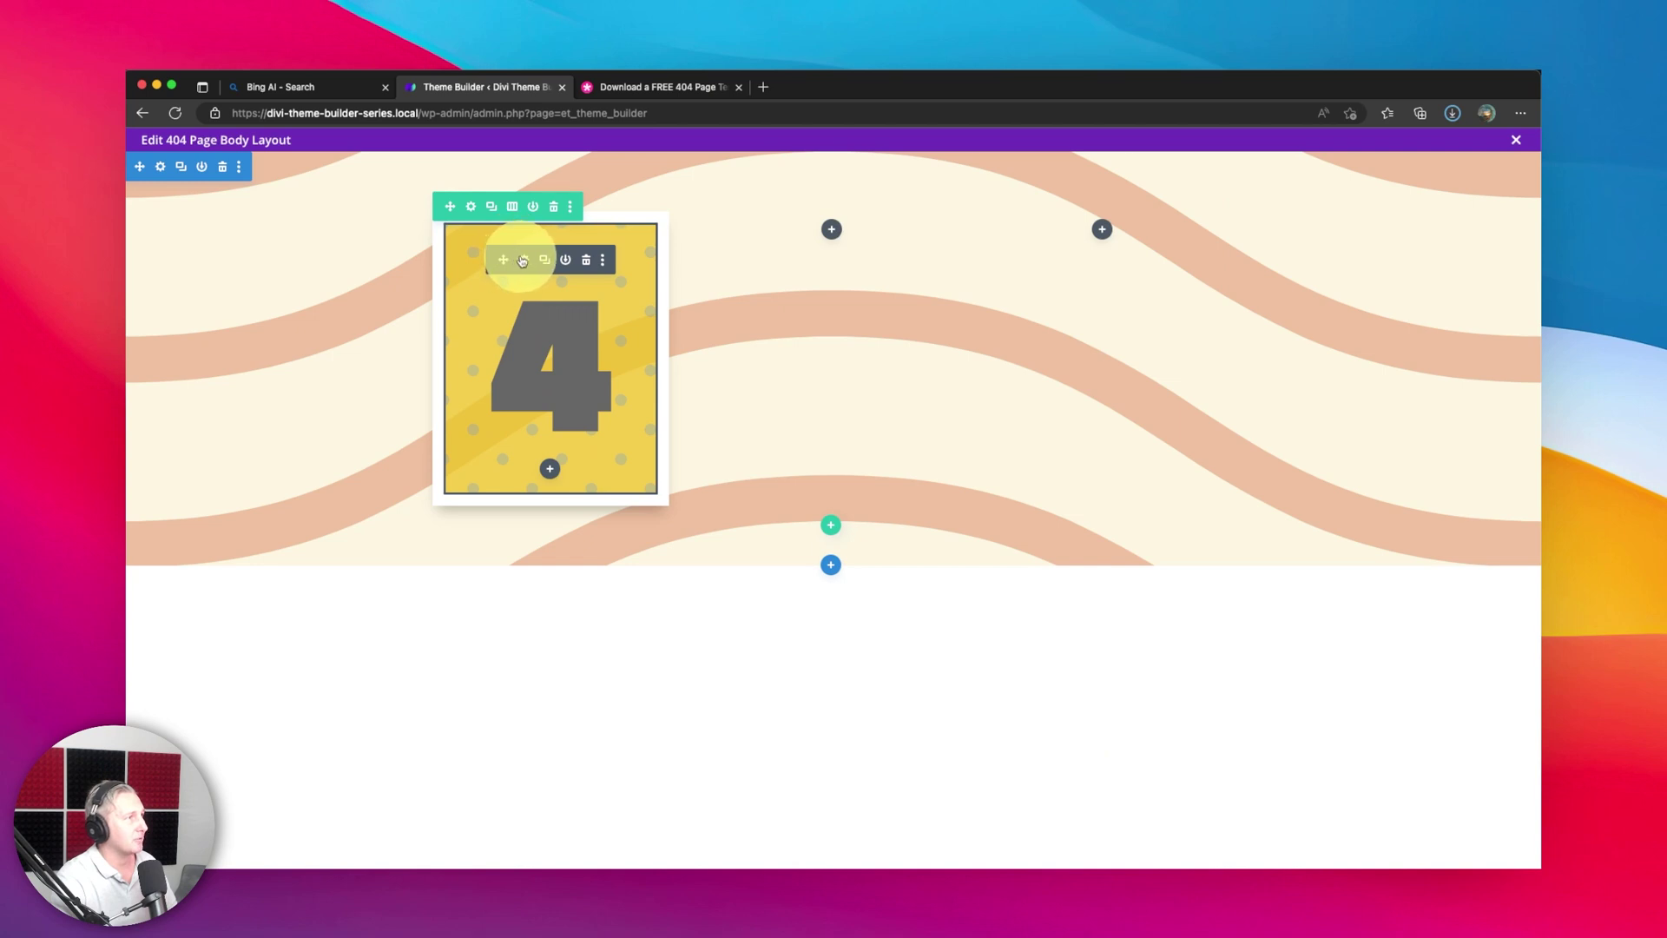
click(522, 259)
click(940, 451)
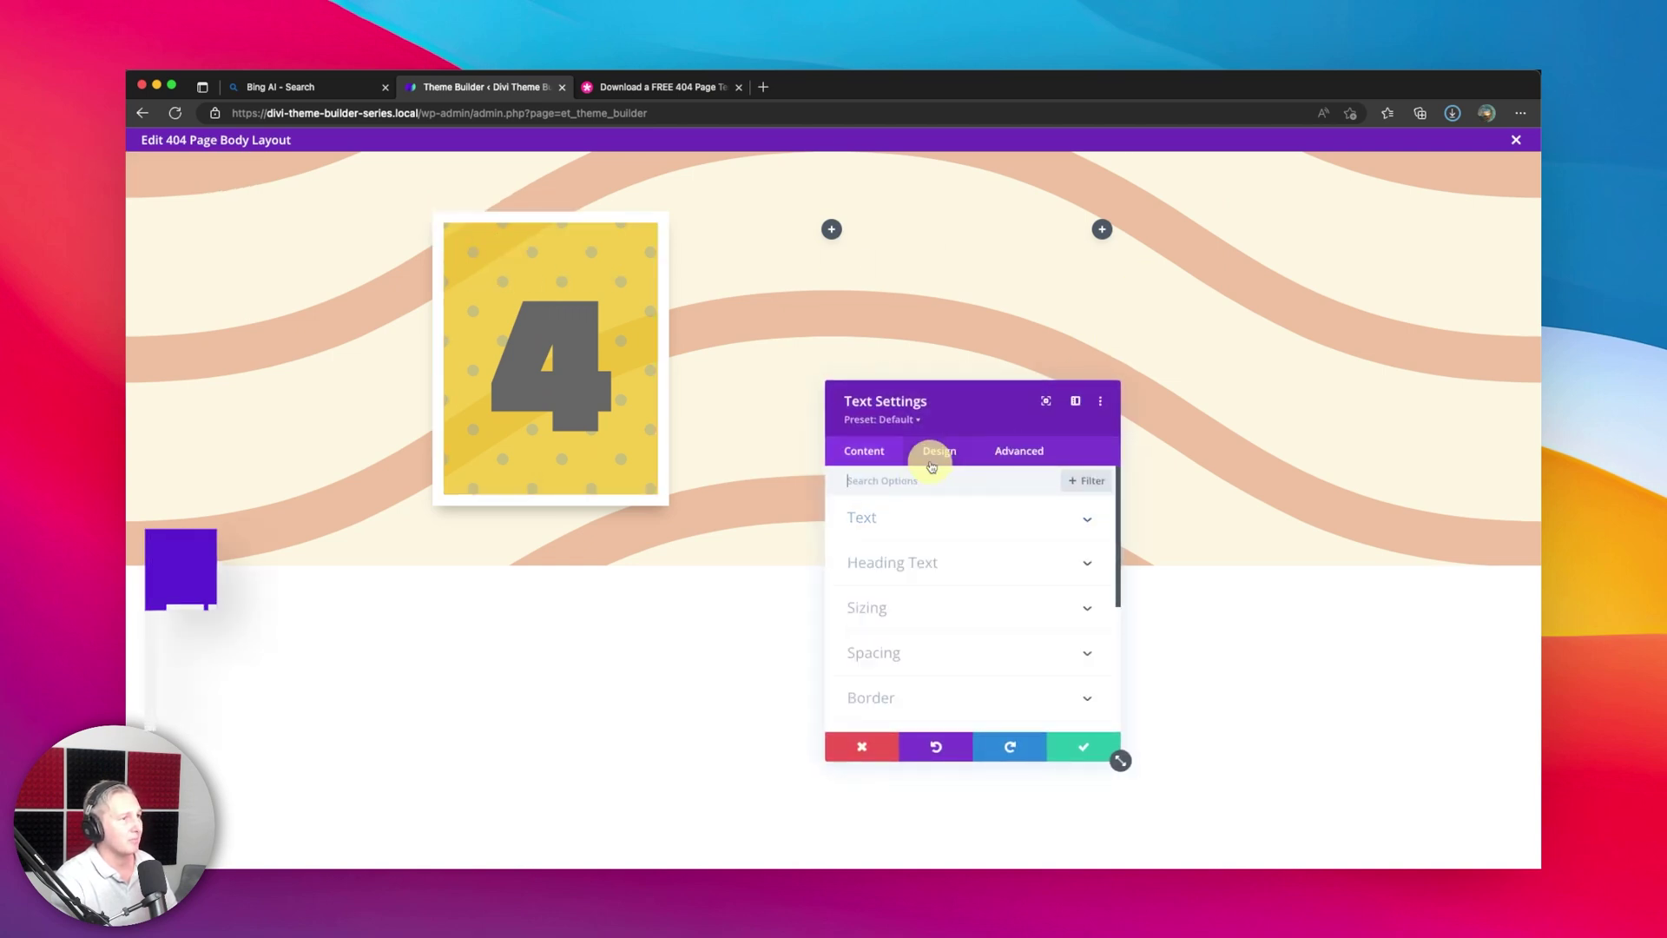
click(907, 534)
scroll(920, 565, down, 3)
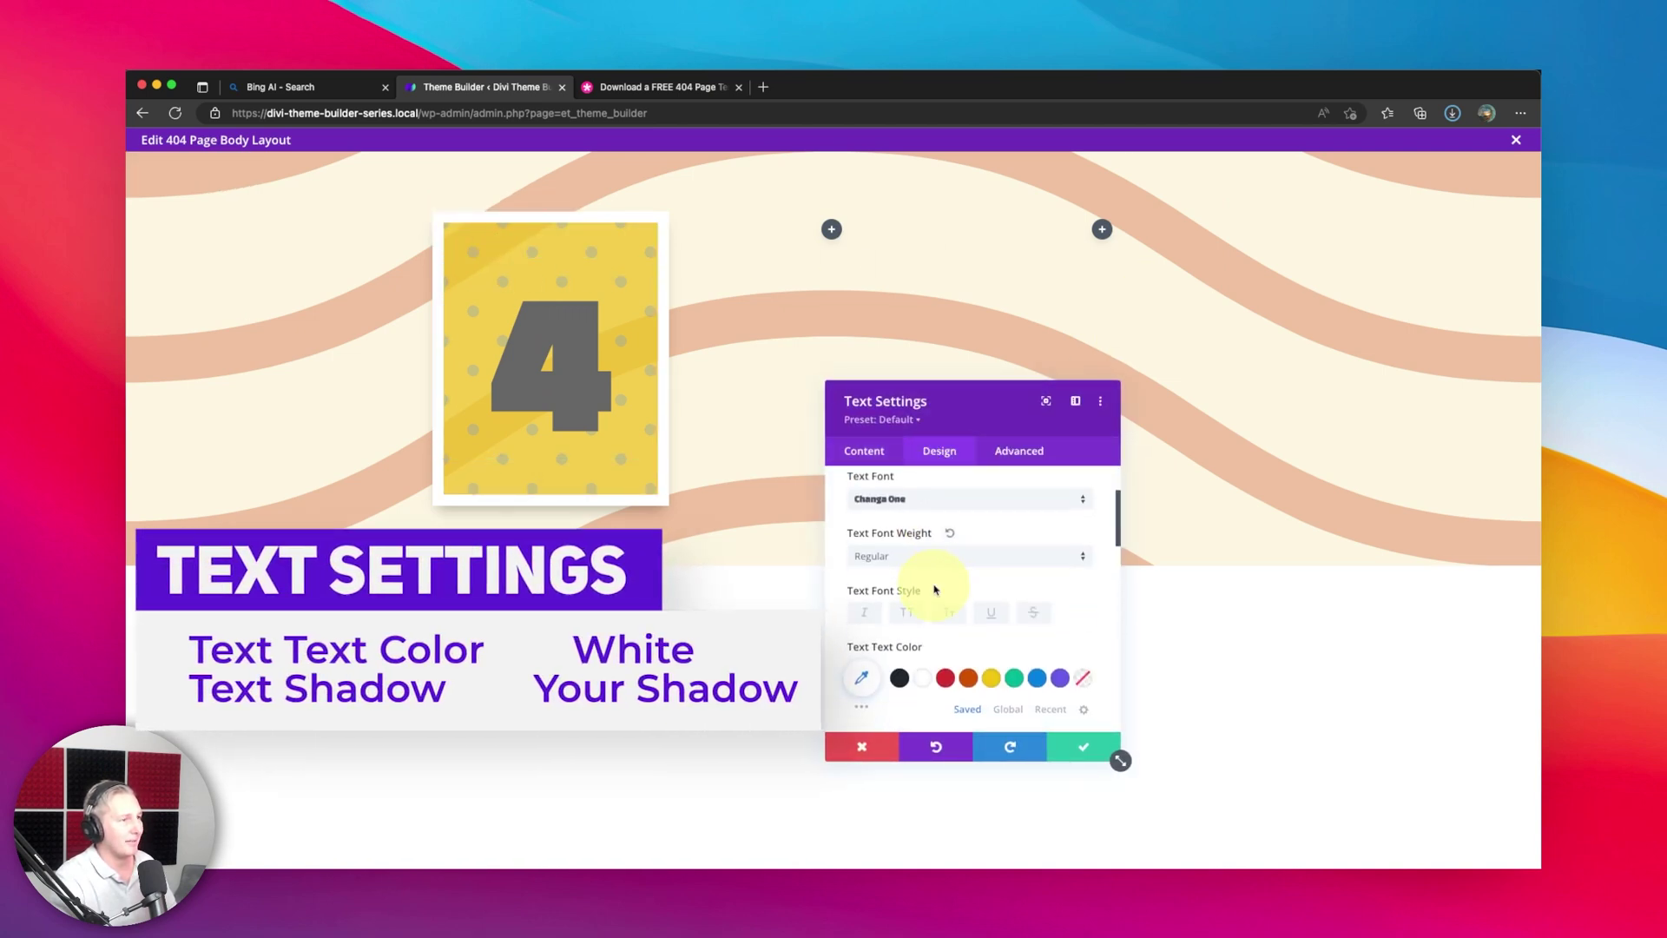
click(922, 677)
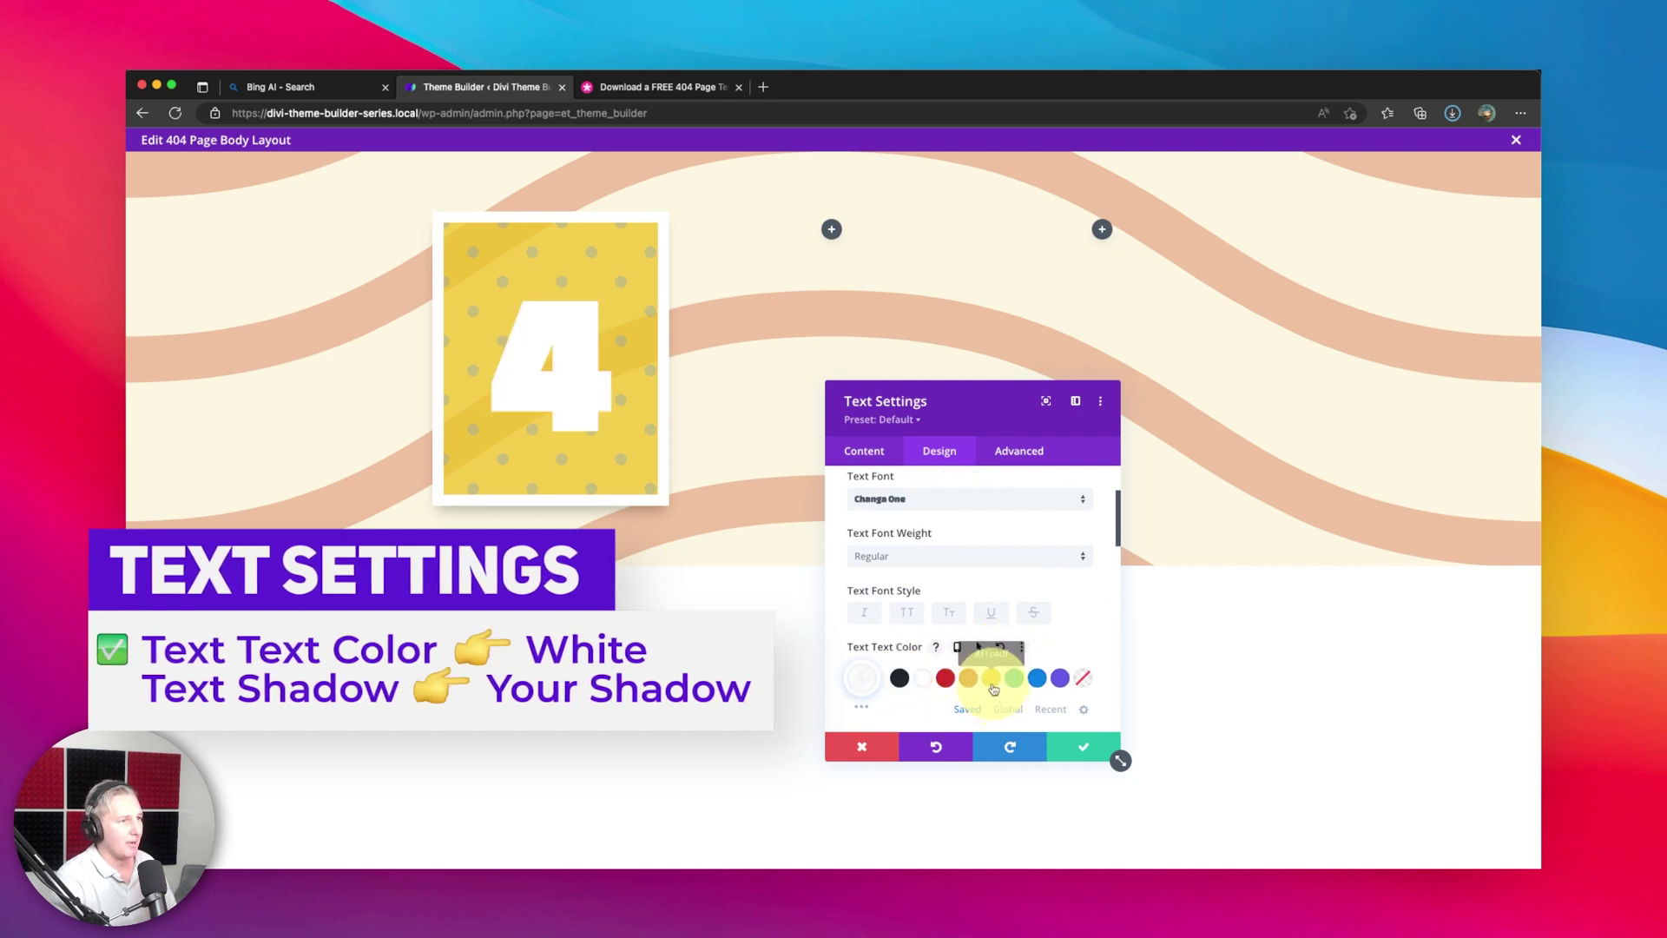
Give the white 4 a soft surrounding glow text shadow and save the text settings
scroll(1081, 673, down, 5)
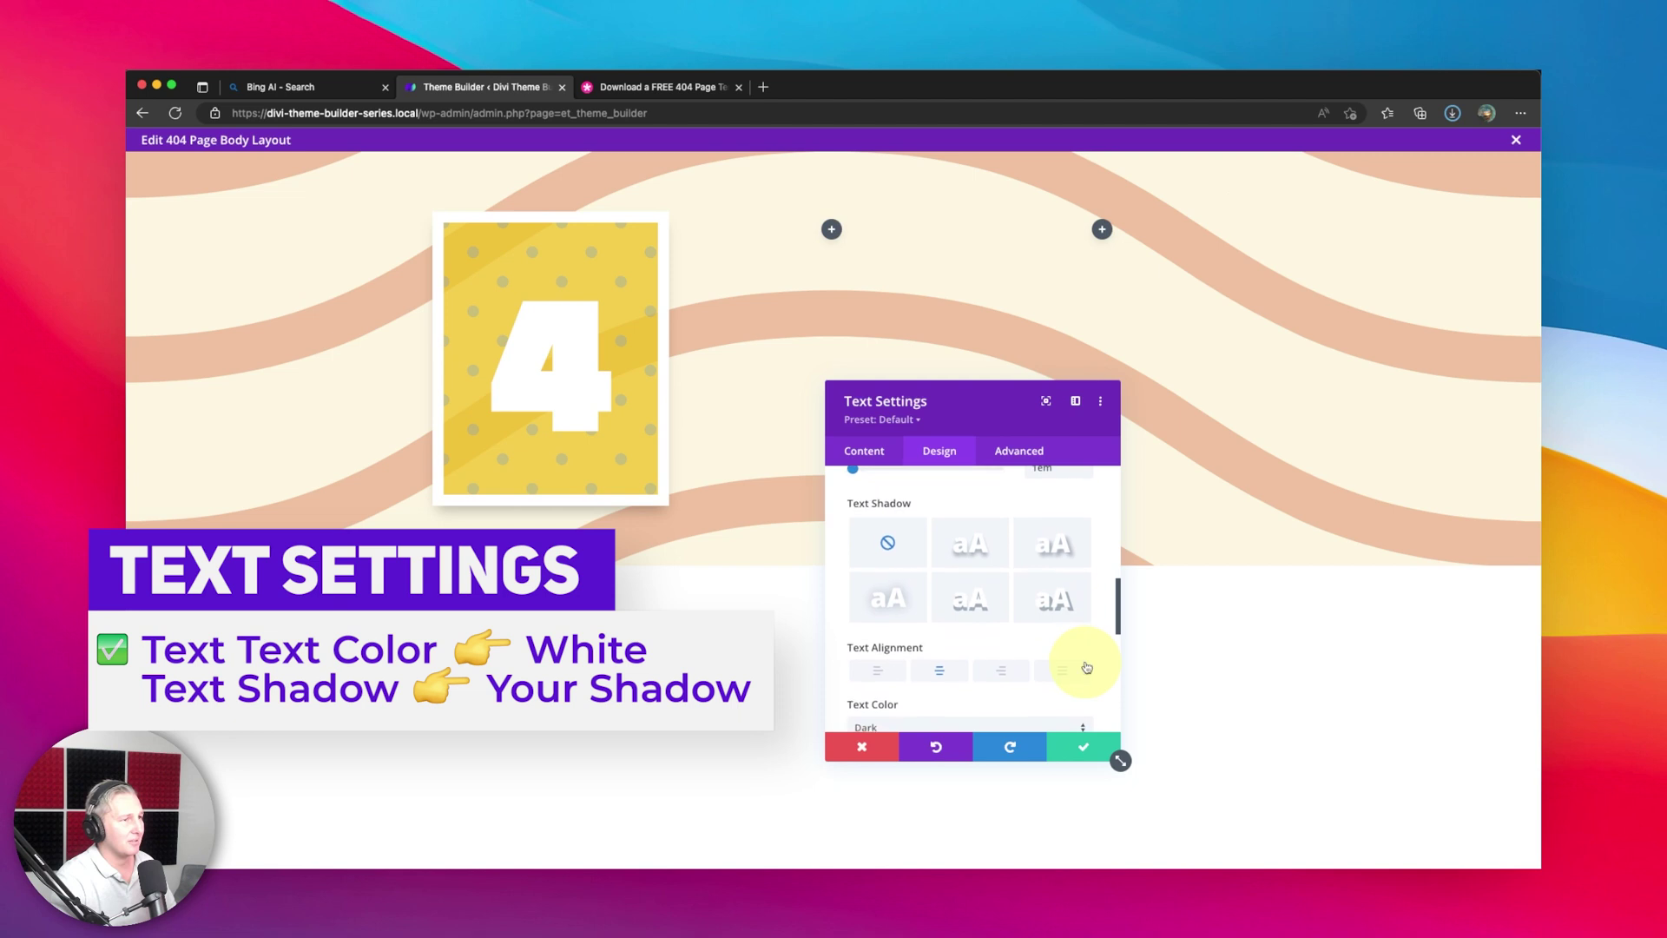
click(999, 550)
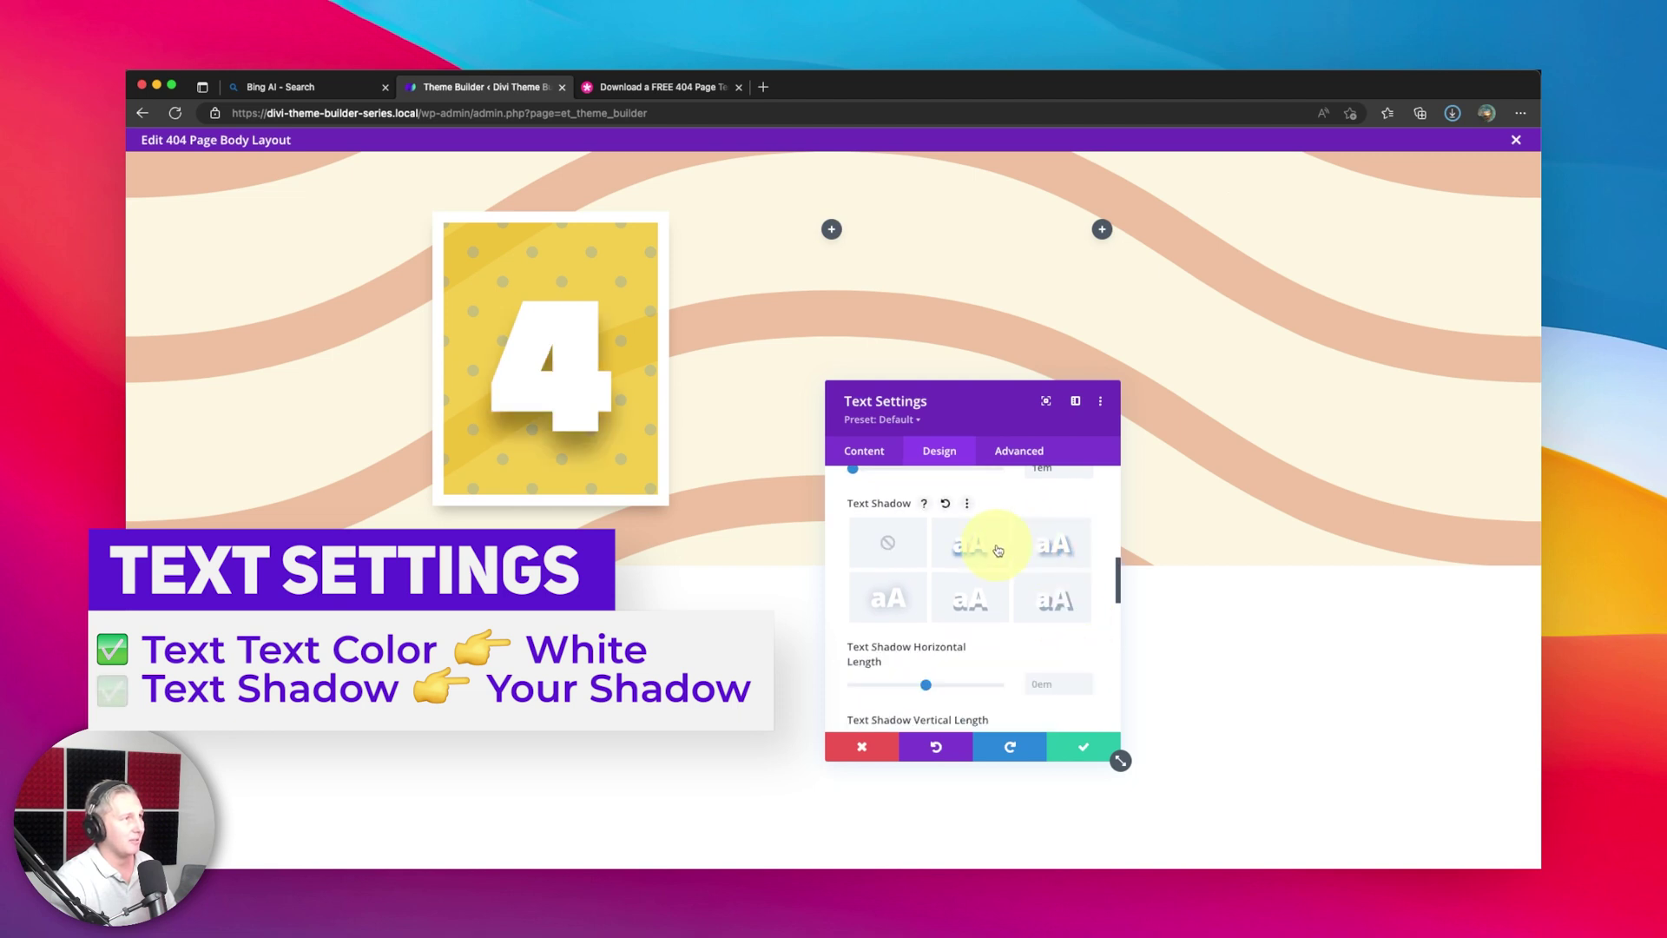
click(1047, 548)
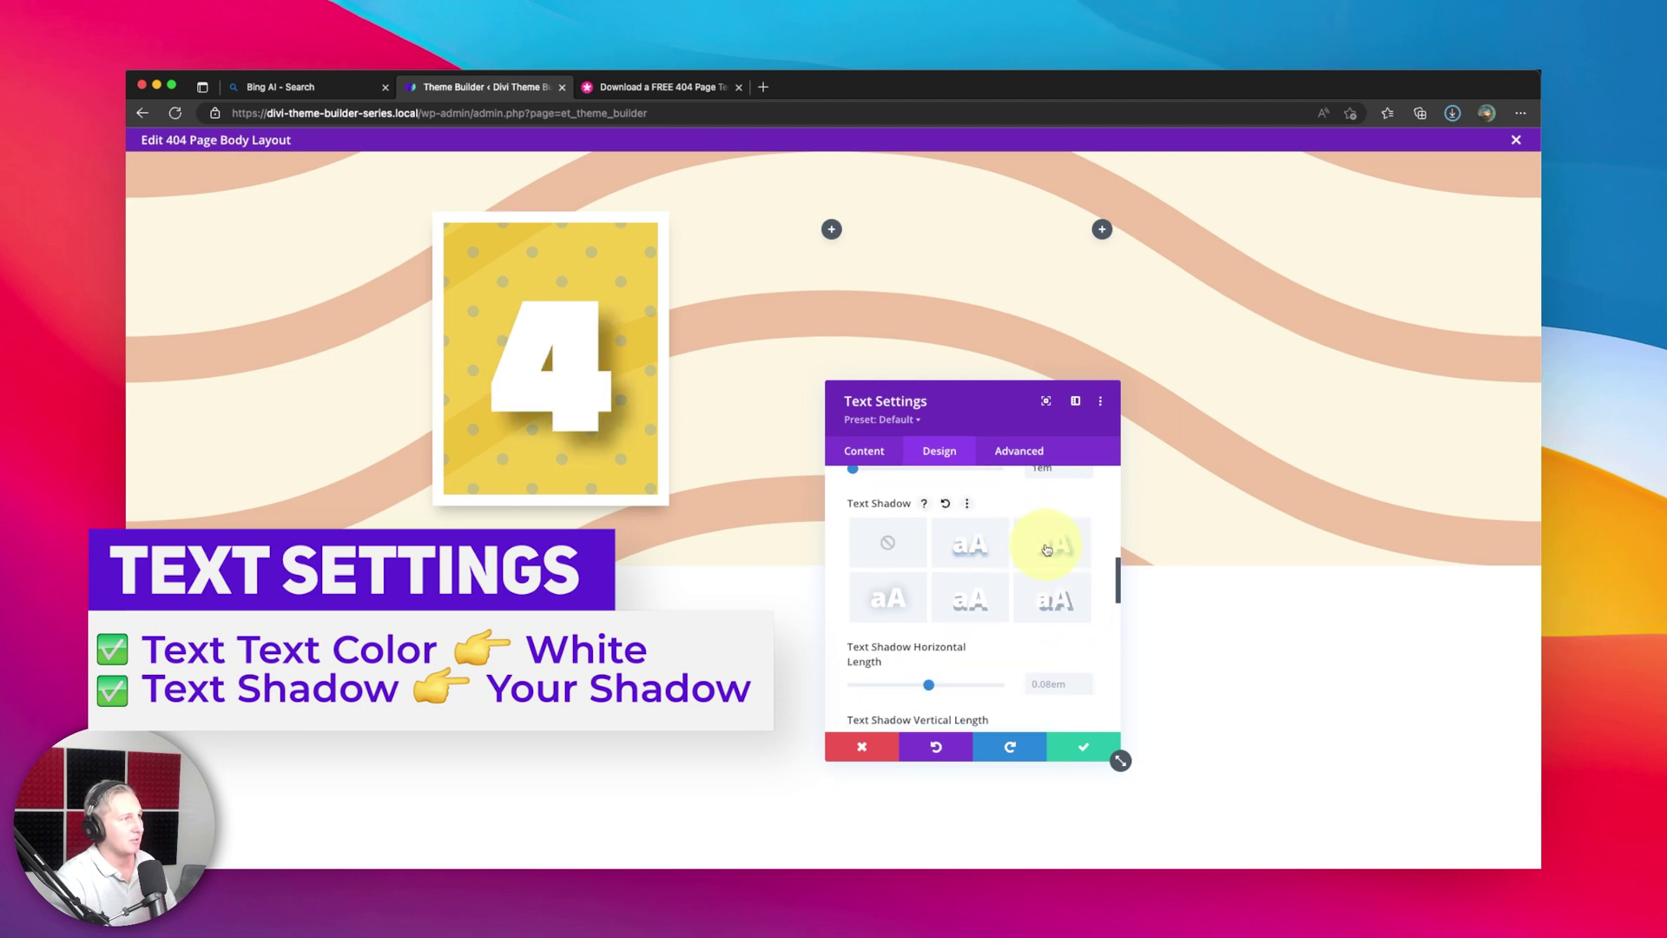
click(910, 606)
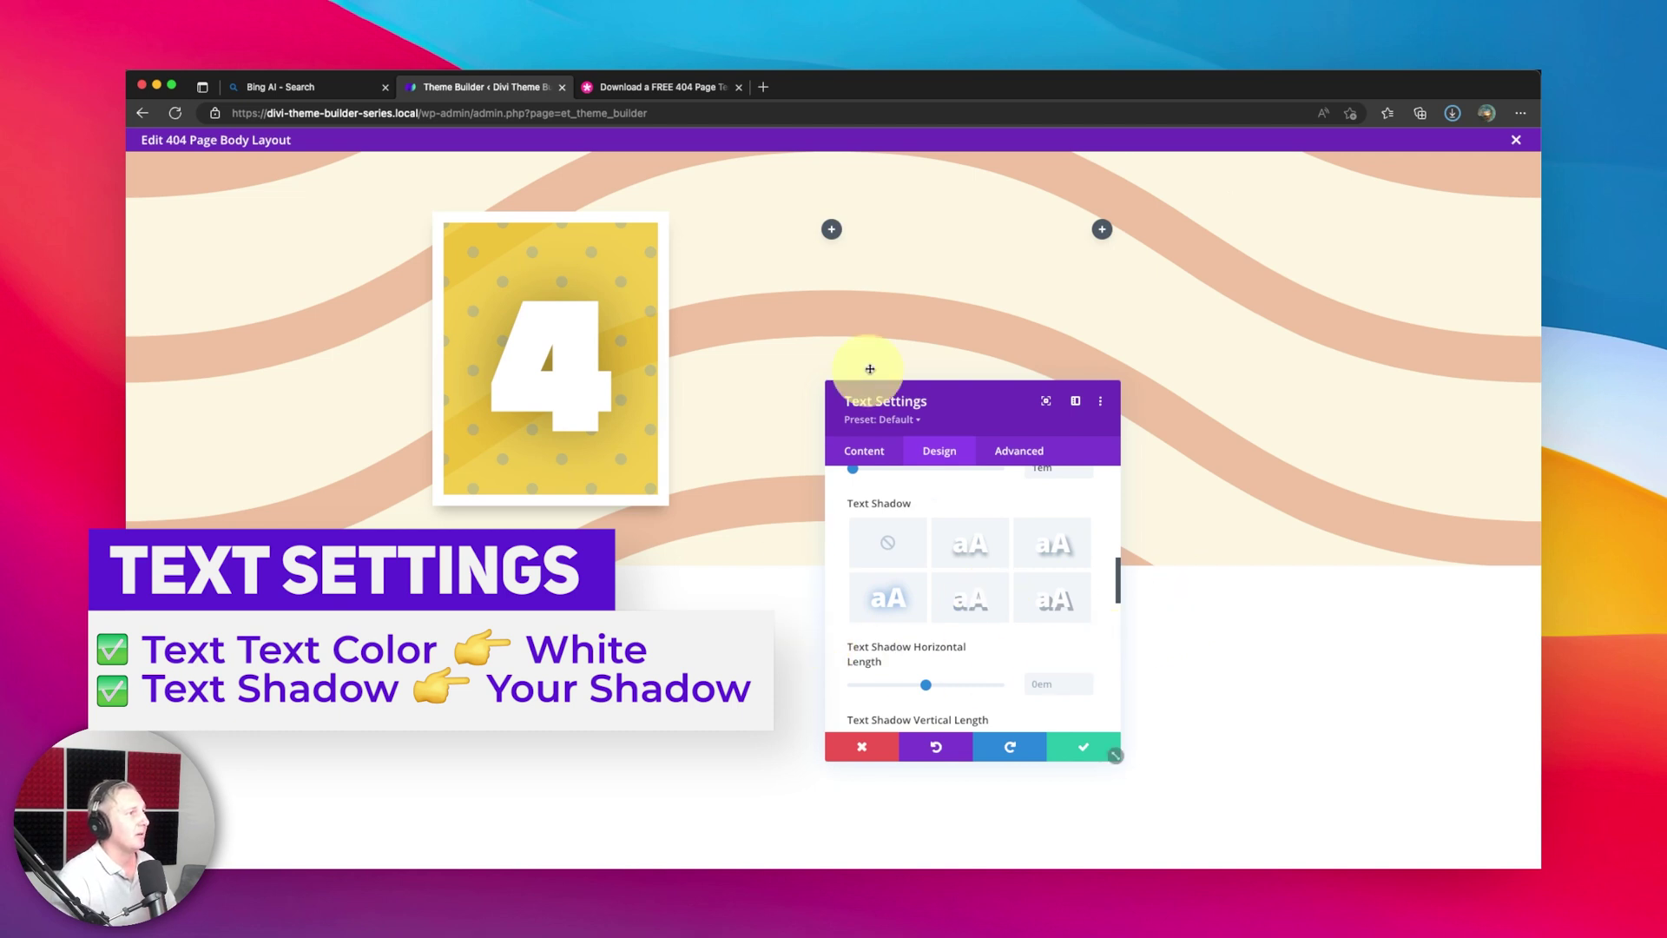
click(1083, 747)
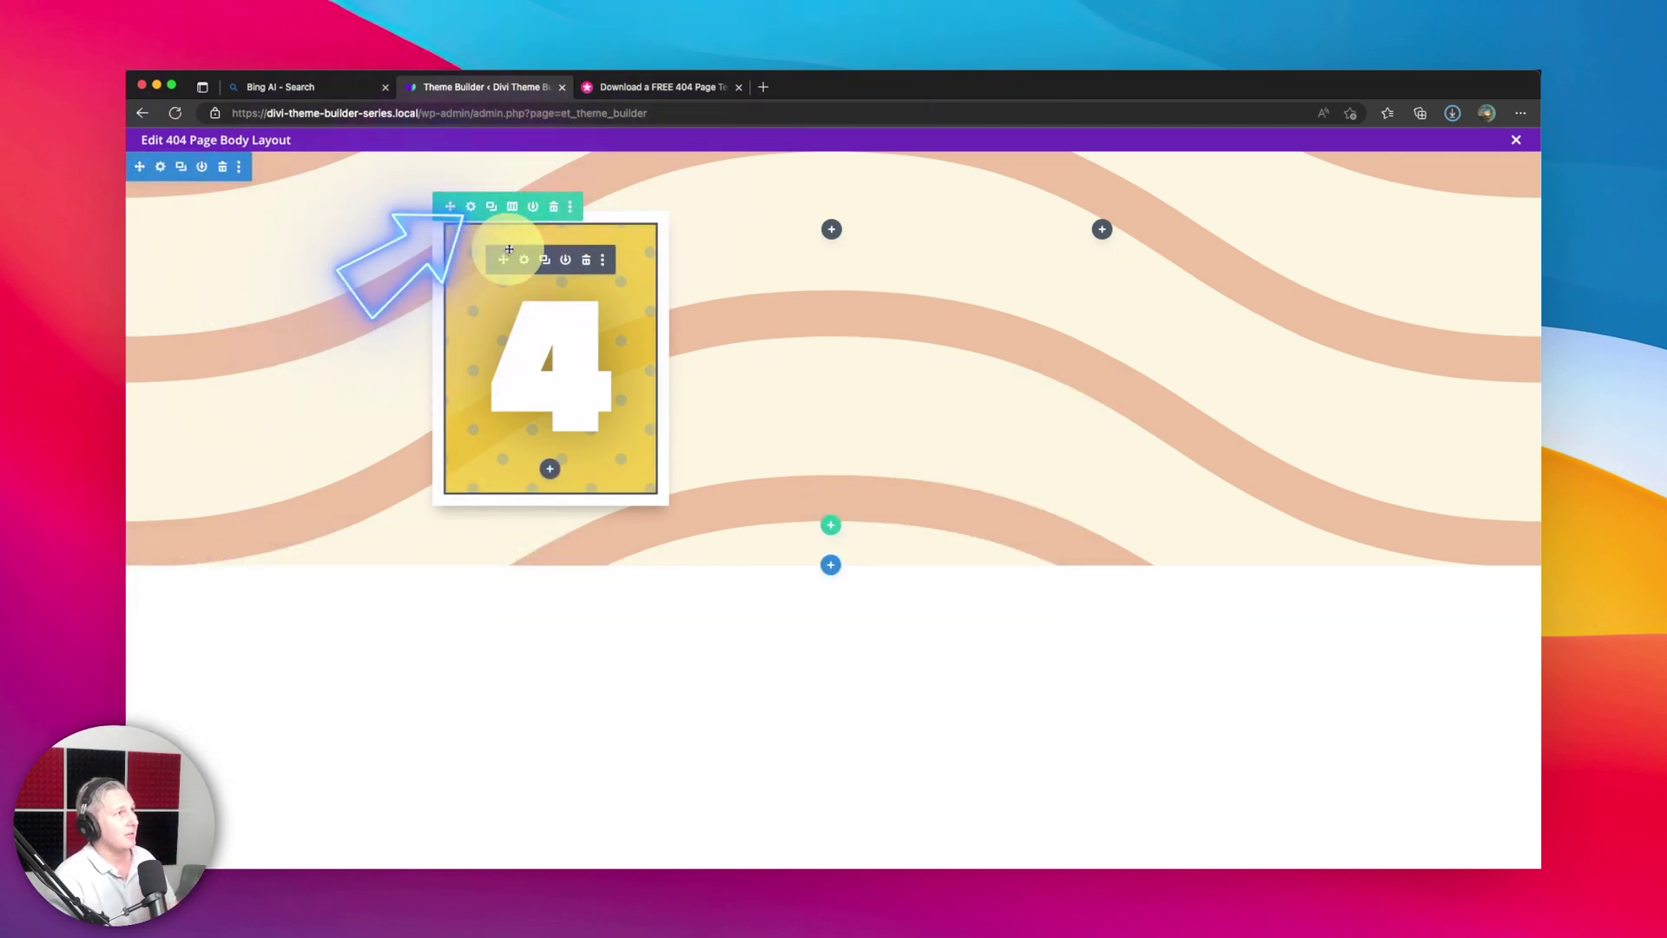
Delete row columns 2 and 3, then duplicate the styled first card column twice
click(470, 209)
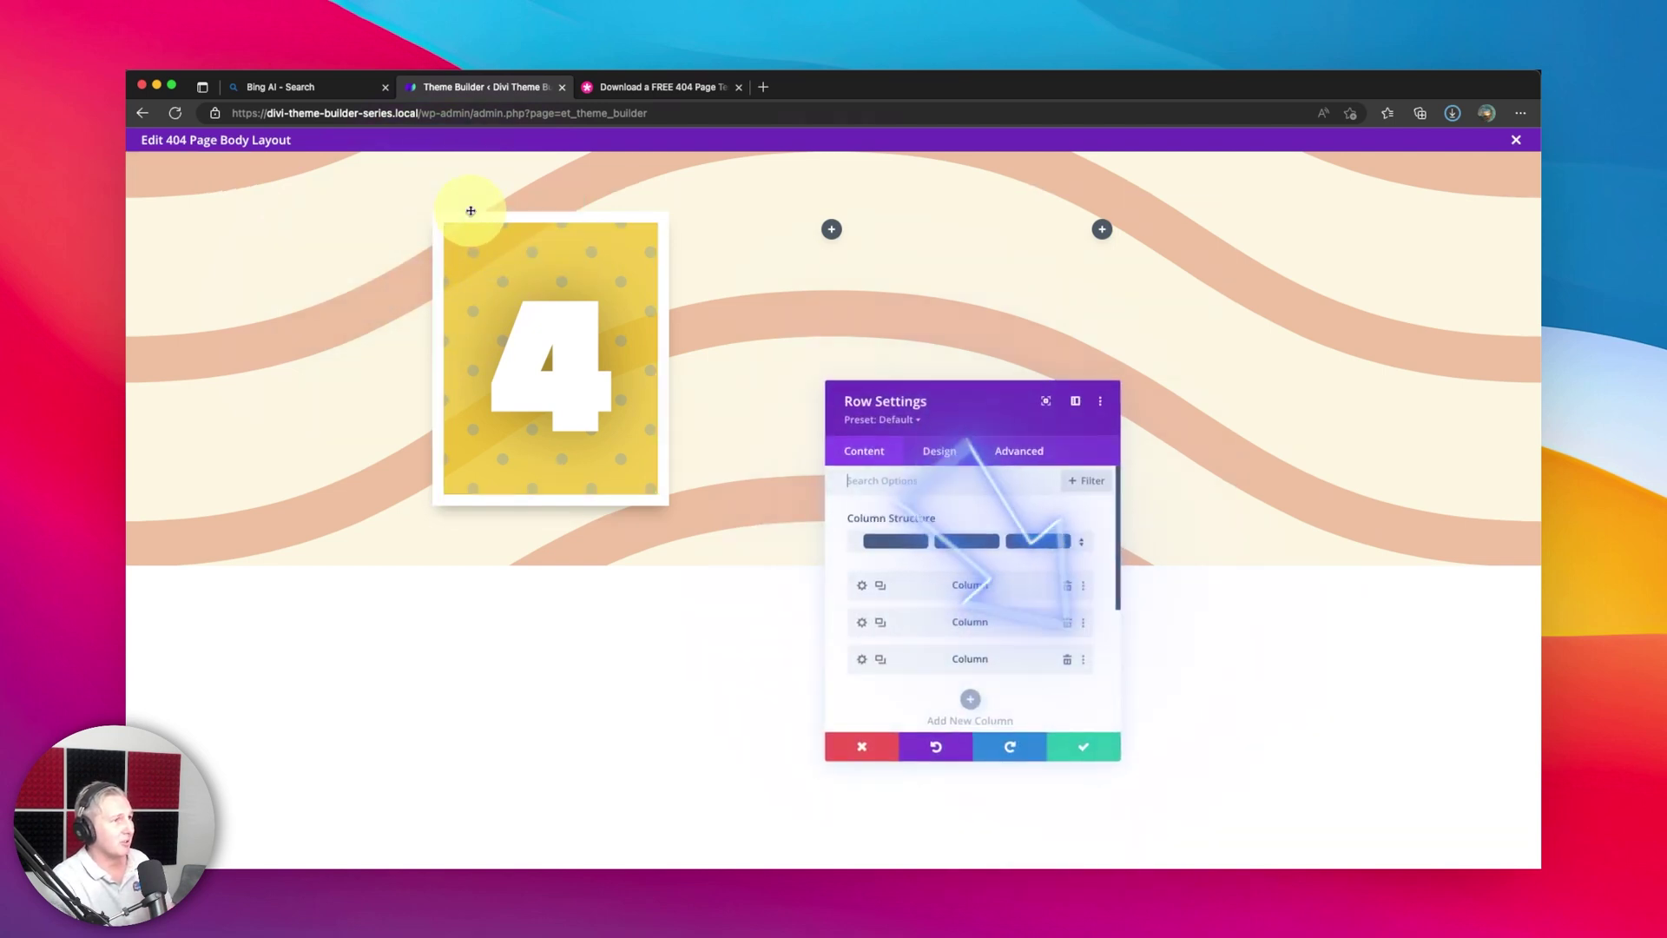
click(1065, 626)
click(1065, 625)
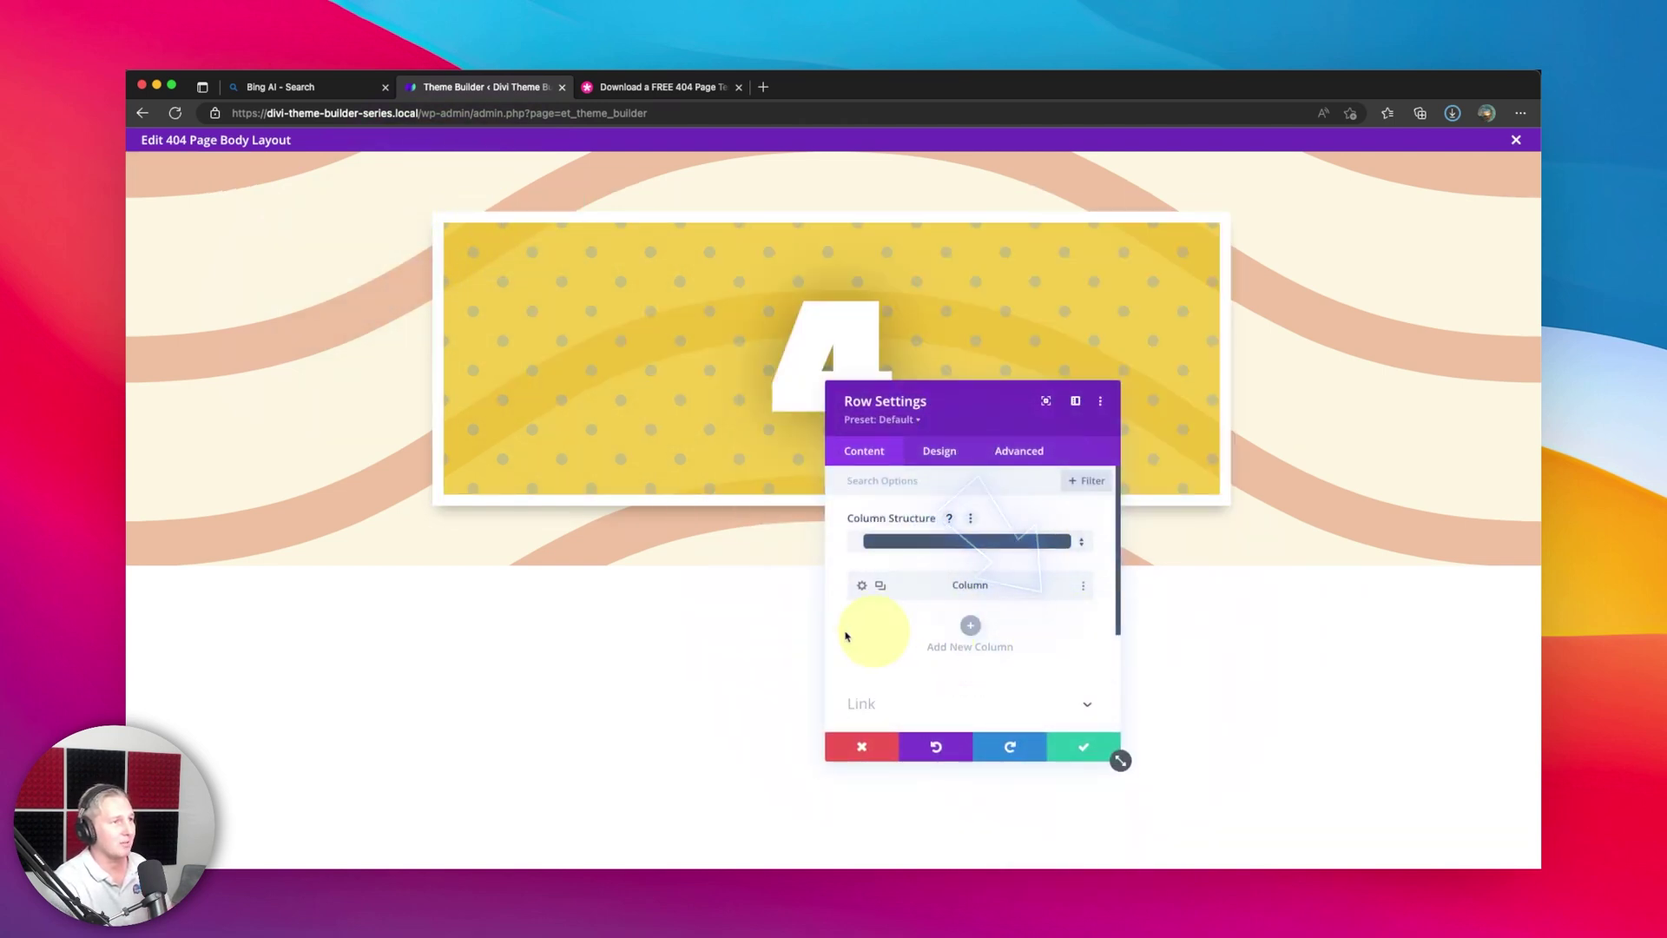
click(878, 589)
click(879, 591)
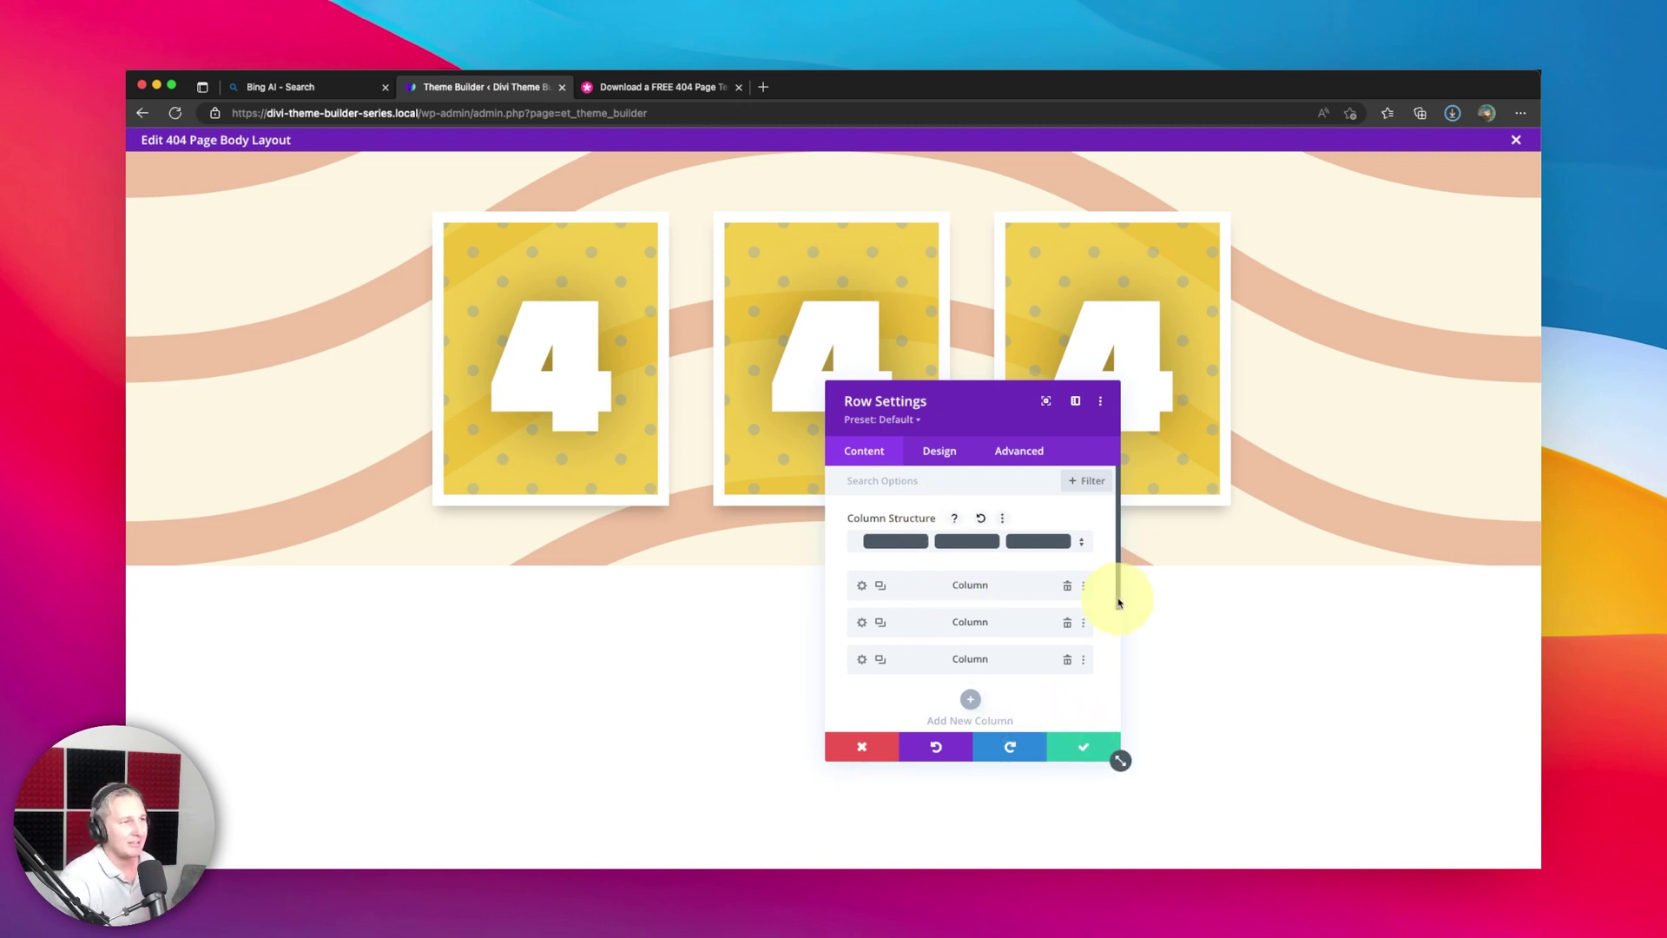
Set the middle card's background to semi-transparent orange, rgba(211,84,0,0.8)
click(863, 623)
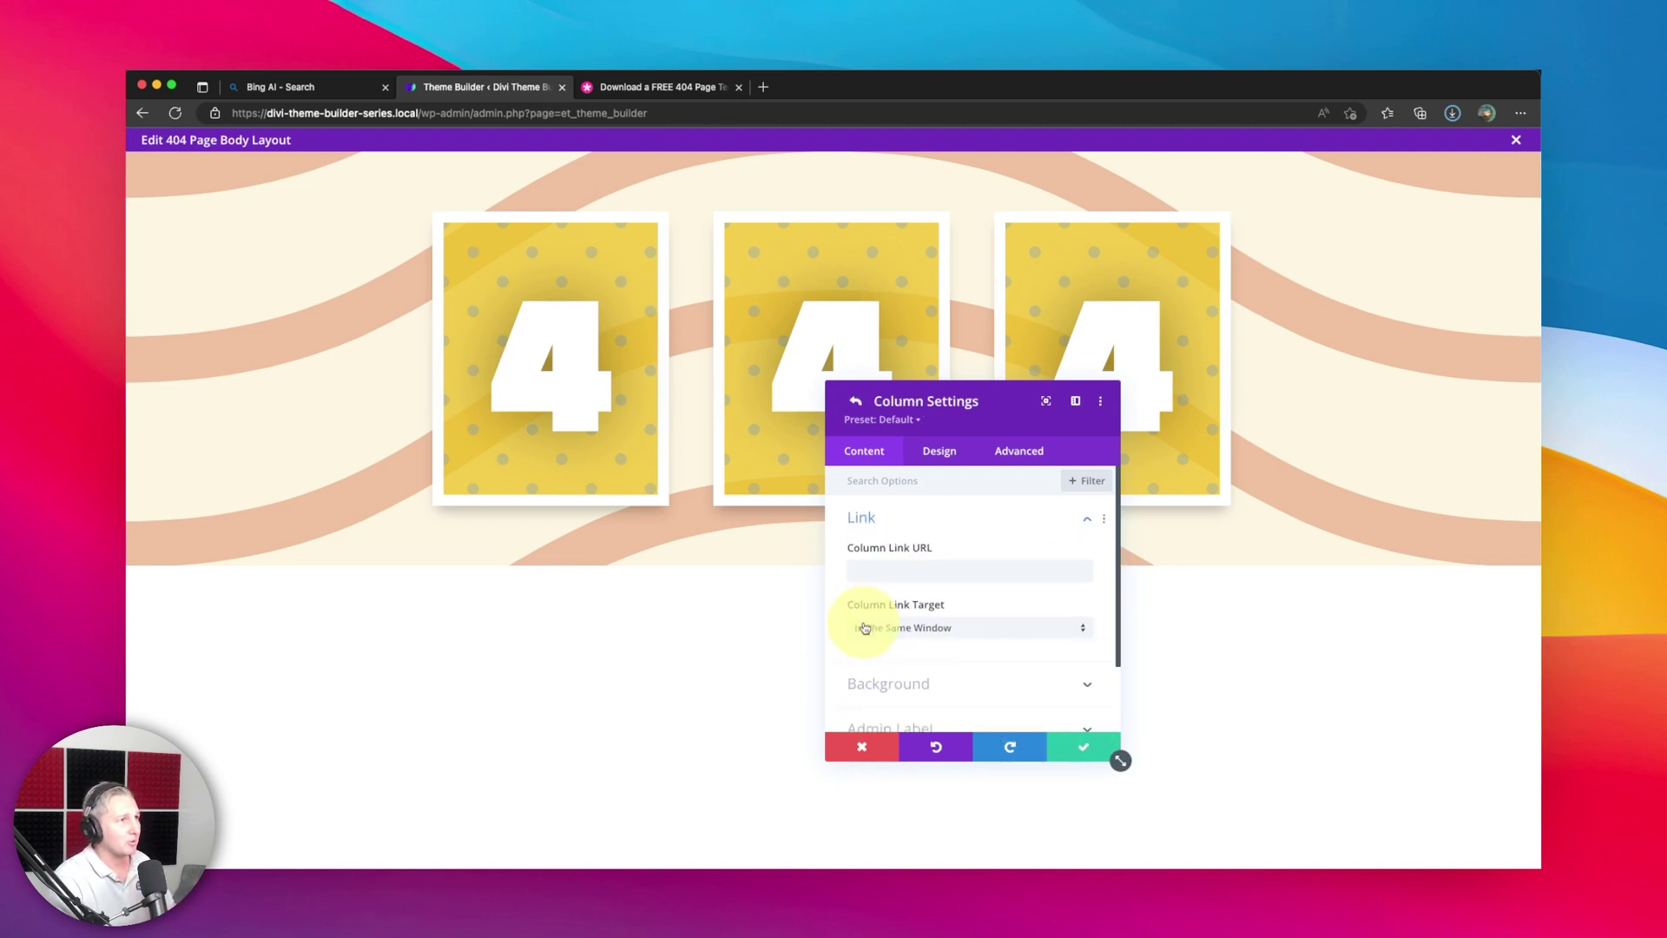
scroll(955, 619, down, 2)
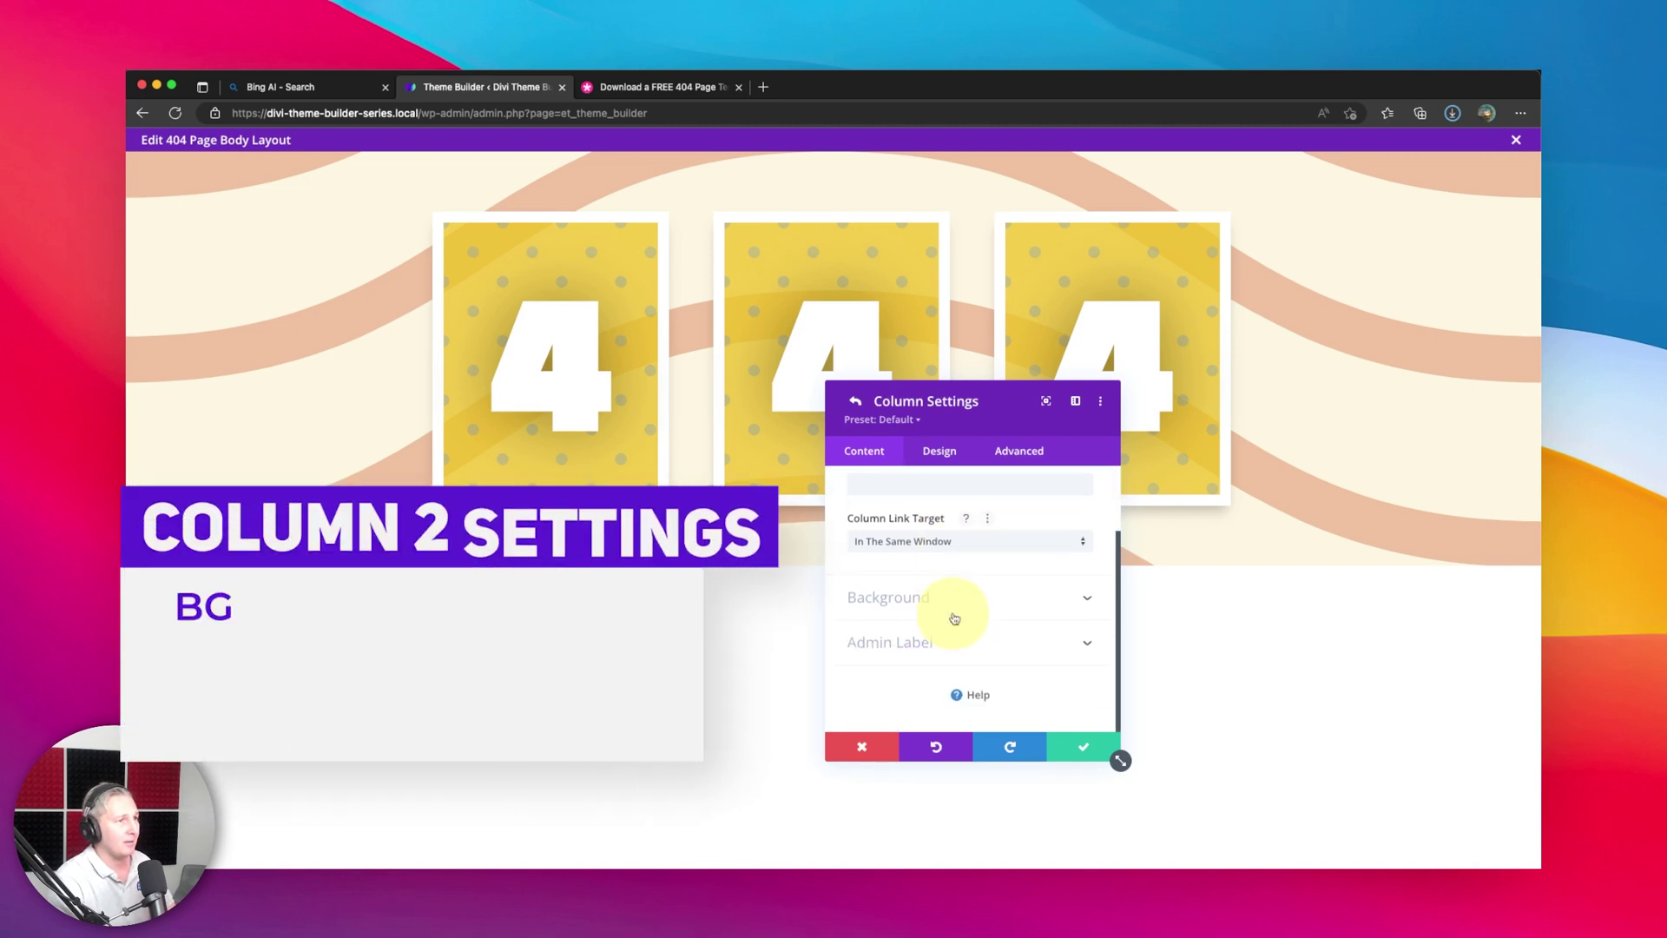
click(953, 608)
scroll(950, 638, down, 2)
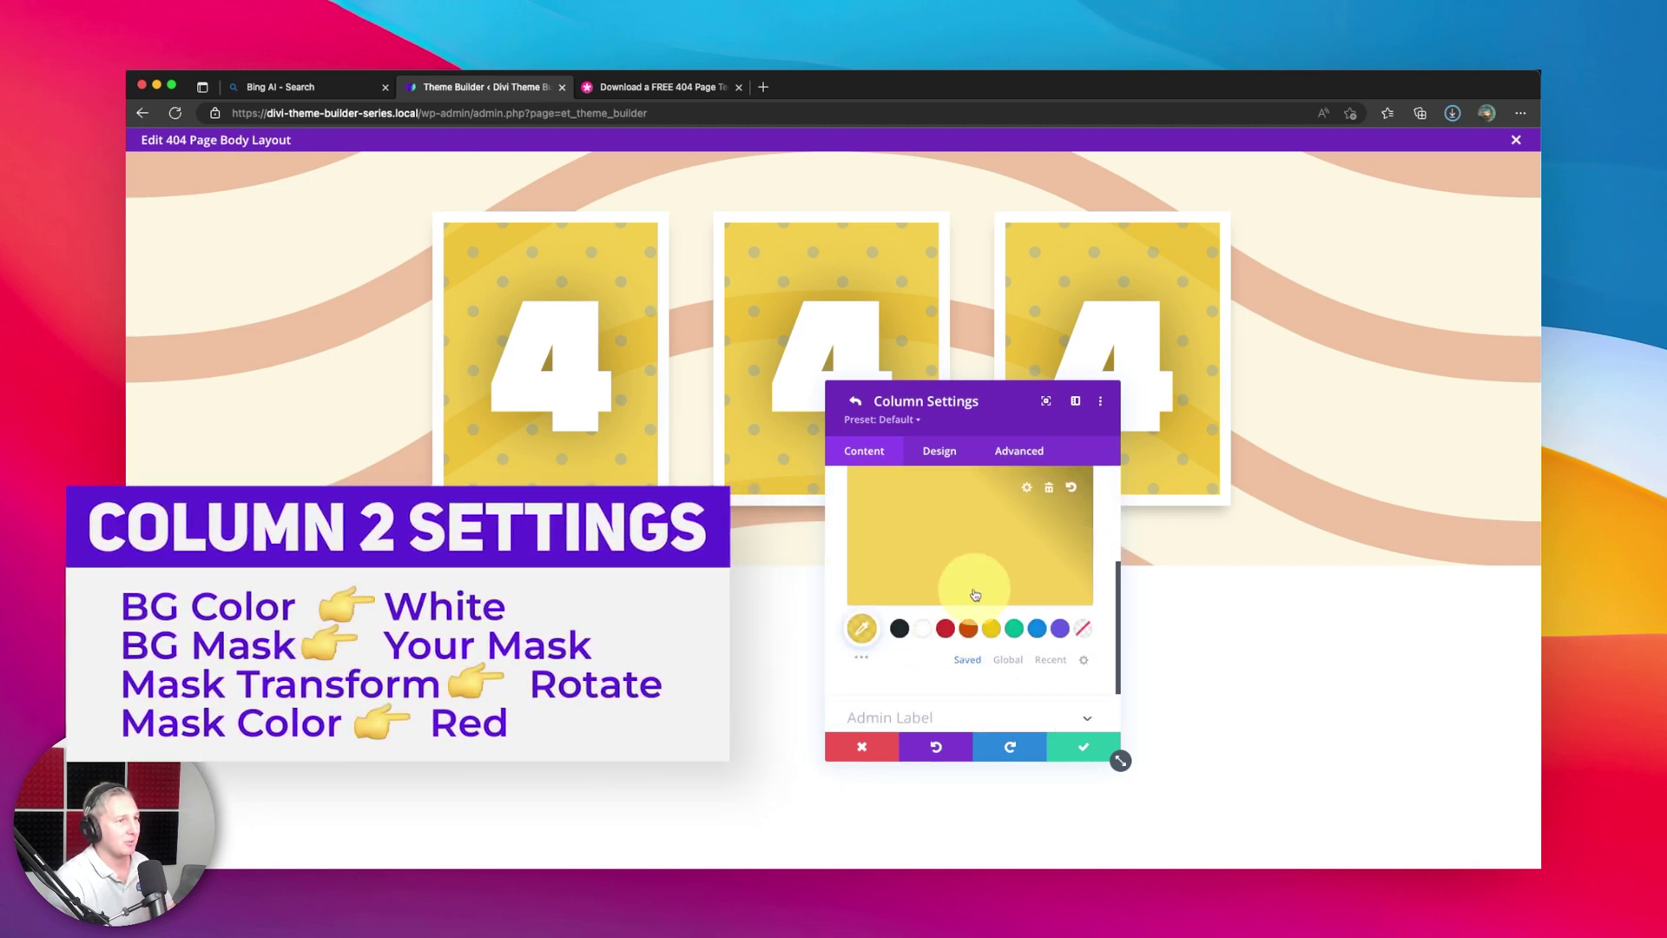
click(969, 629)
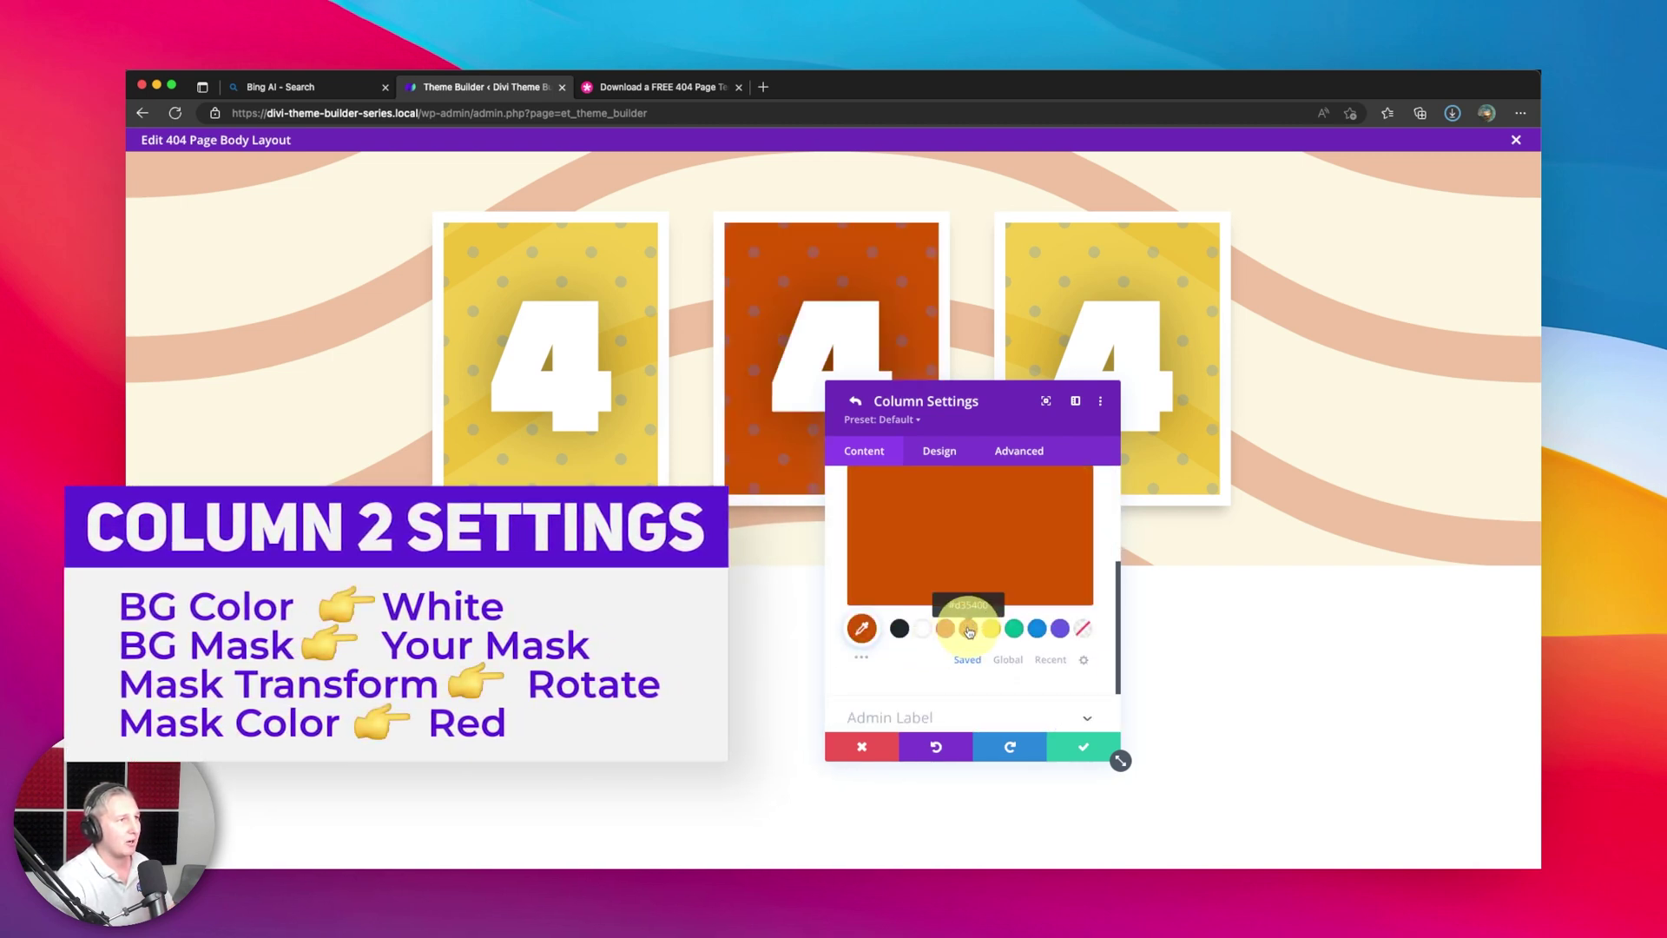
click(862, 628)
drag(1075, 489, 1076, 512)
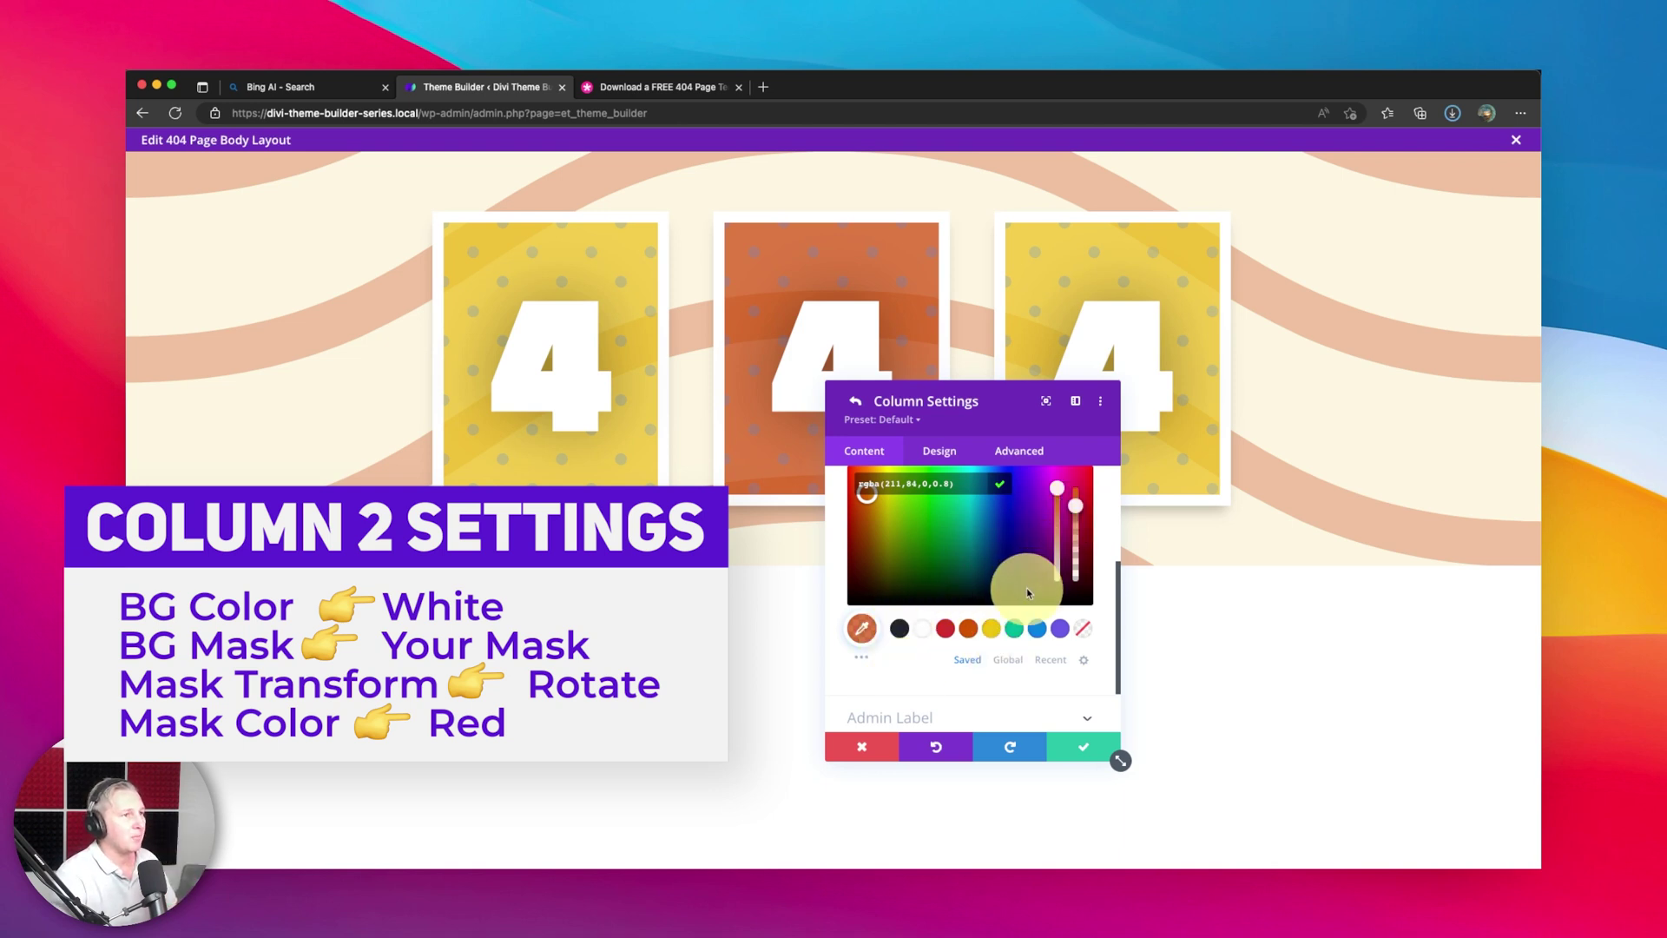
scroll(1027, 594, up, 3)
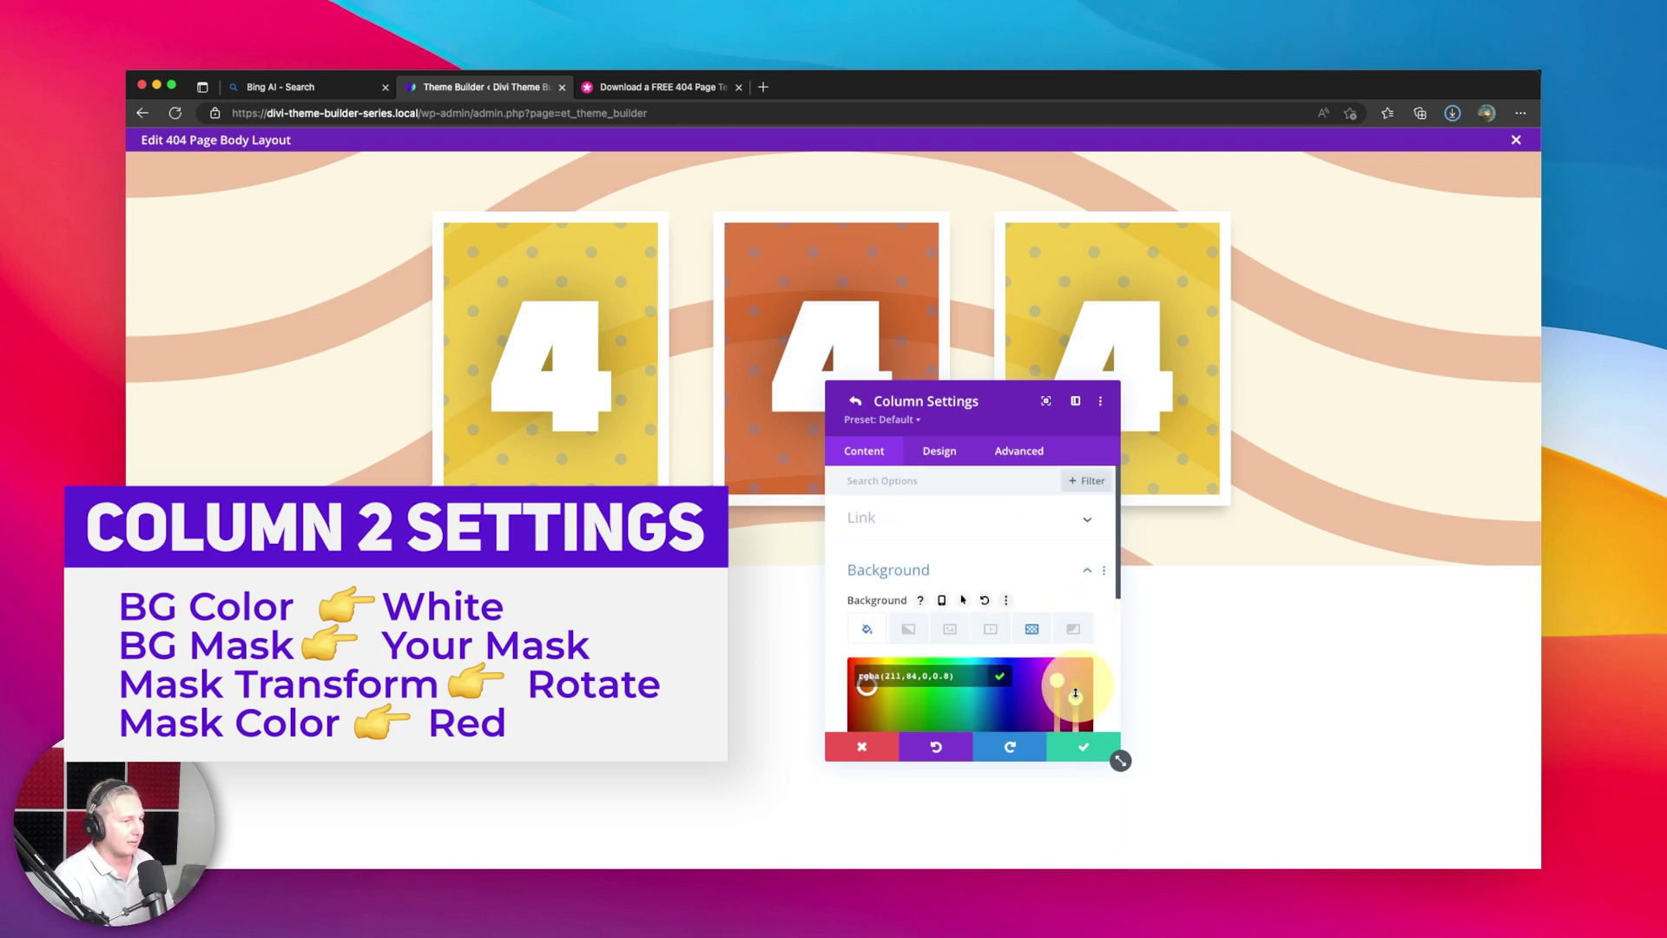
click(699, 87)
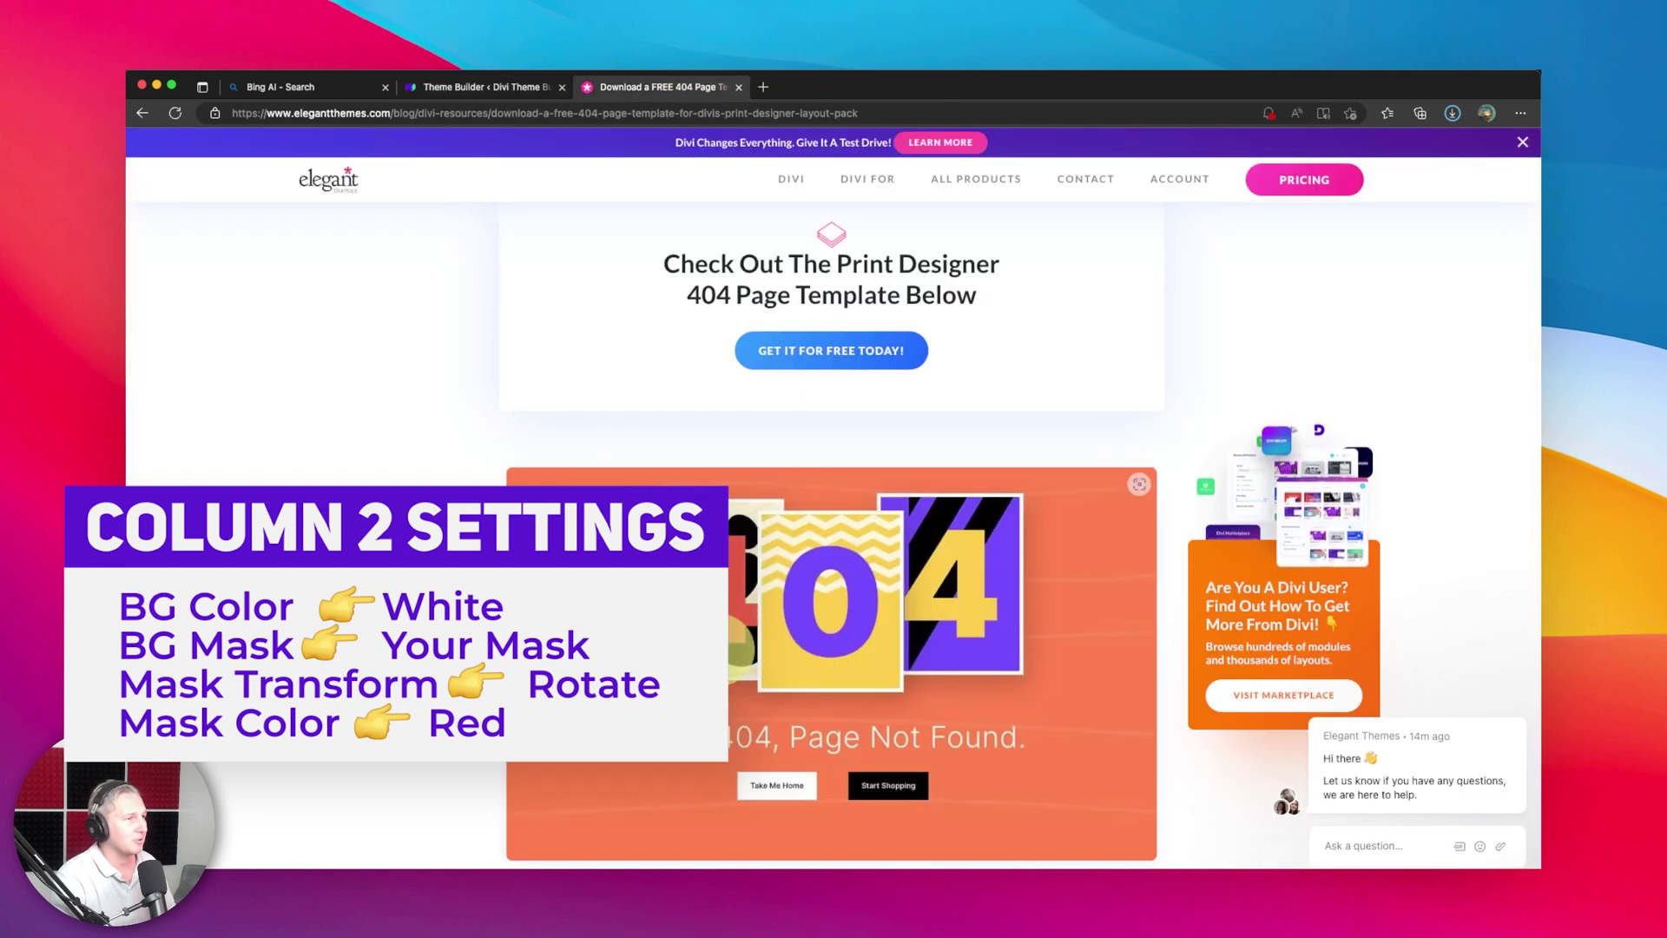
click(965, 618)
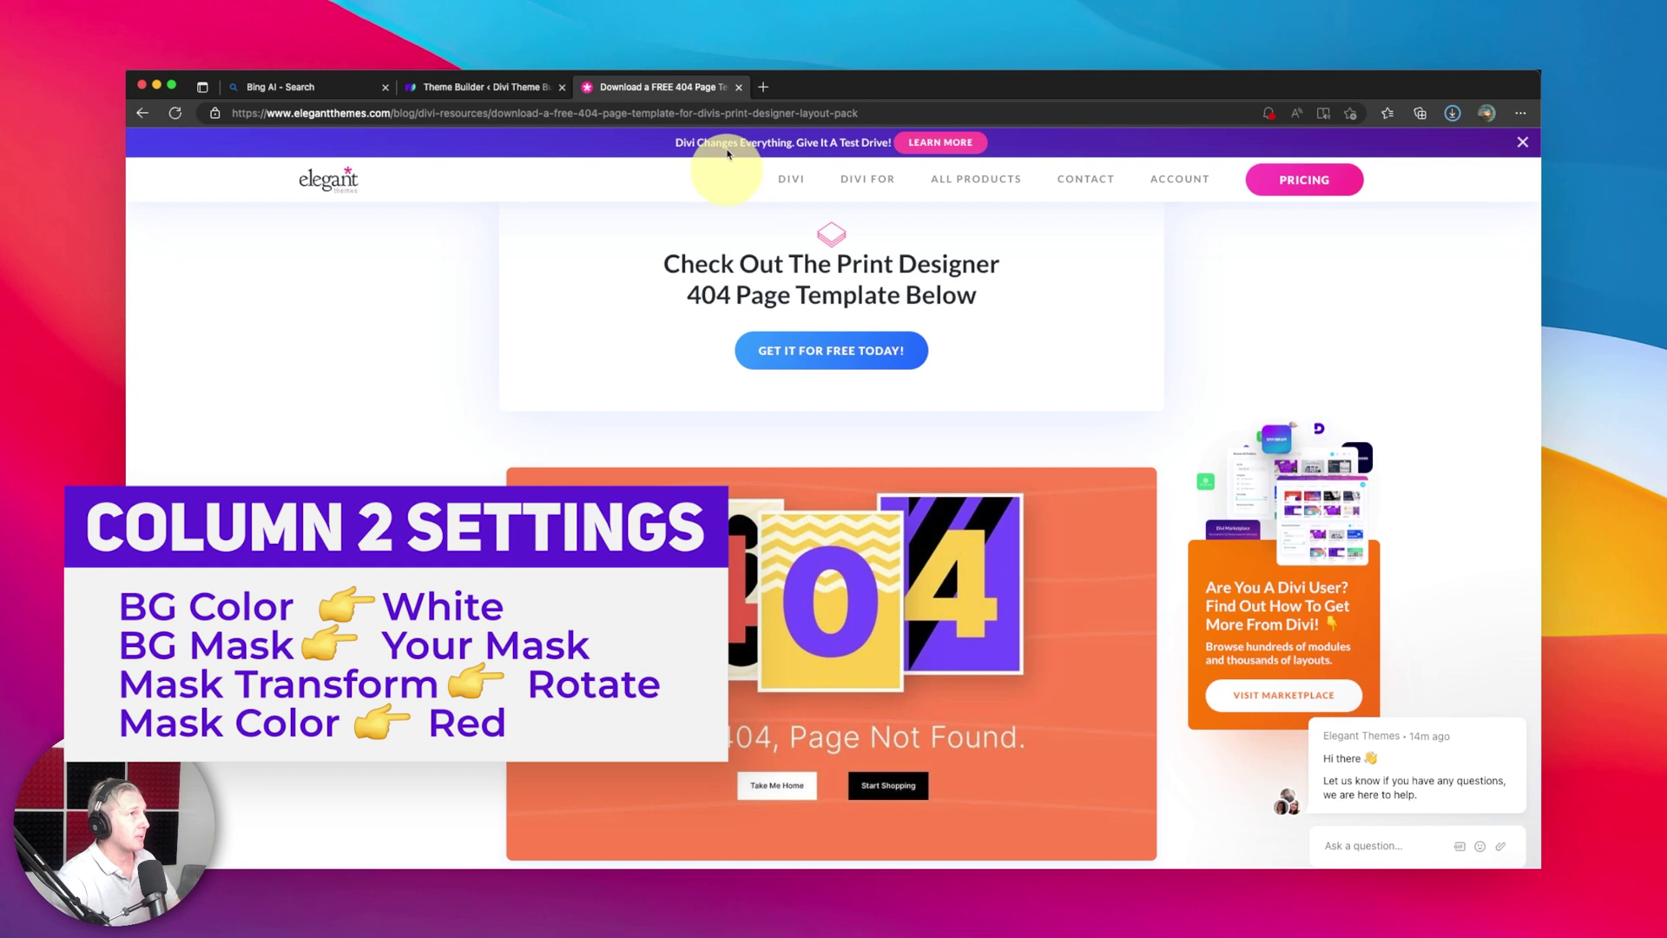
click(482, 87)
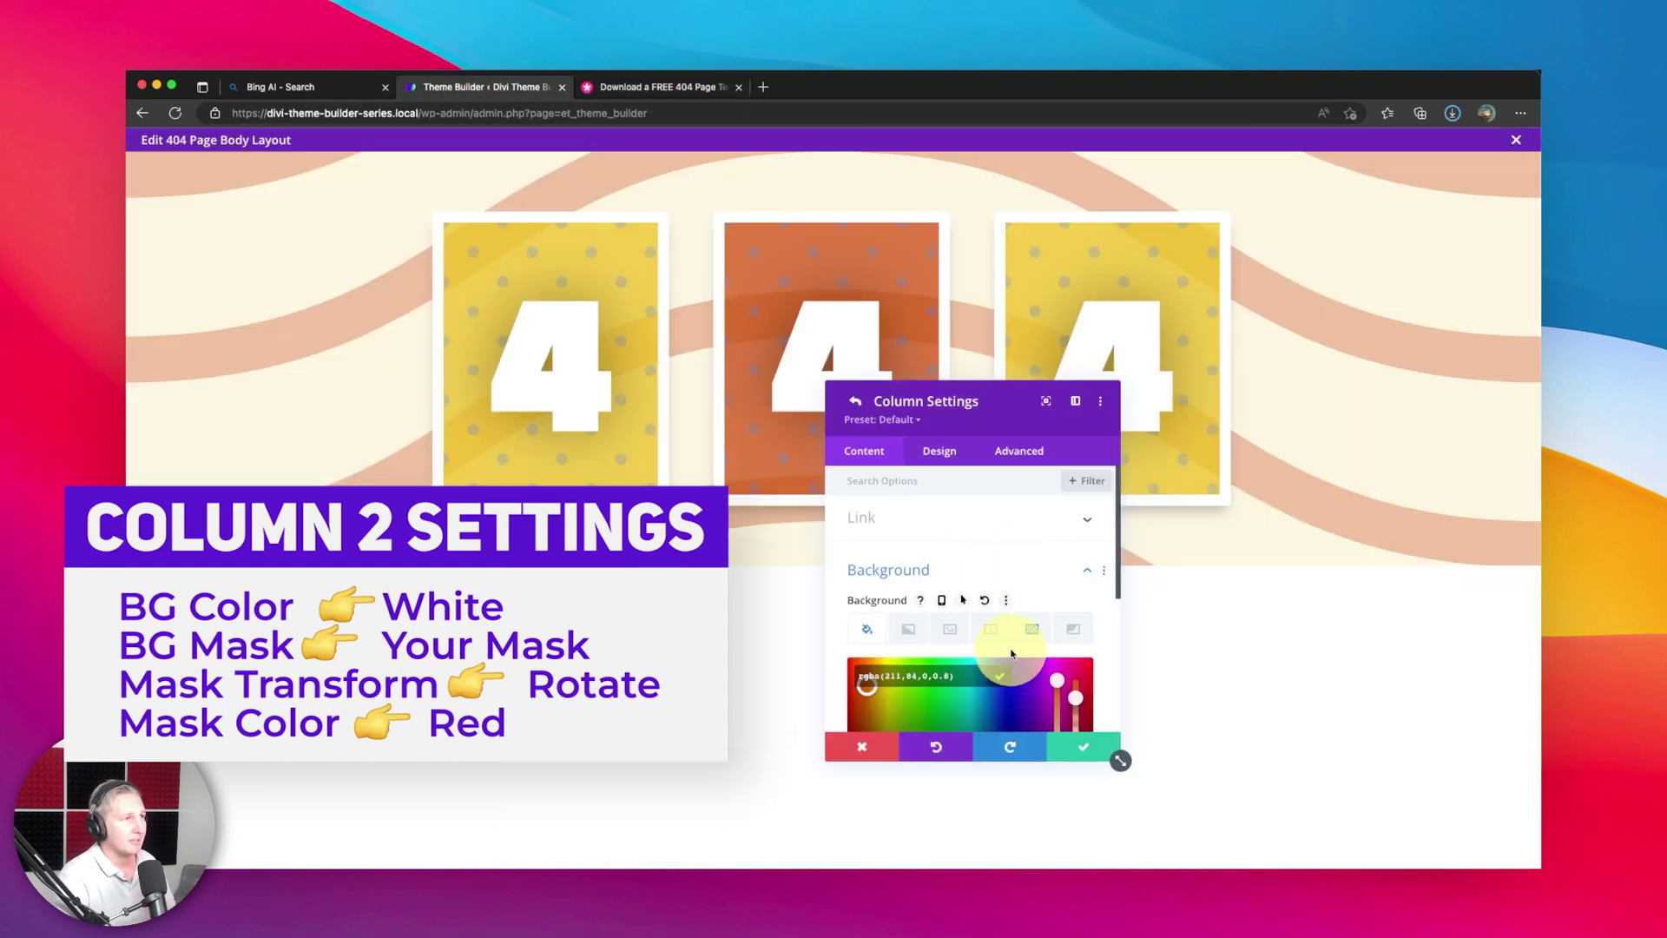
Add a Chevrons background mask to the middle card
scroll(1032, 608, down, 2)
click(1031, 553)
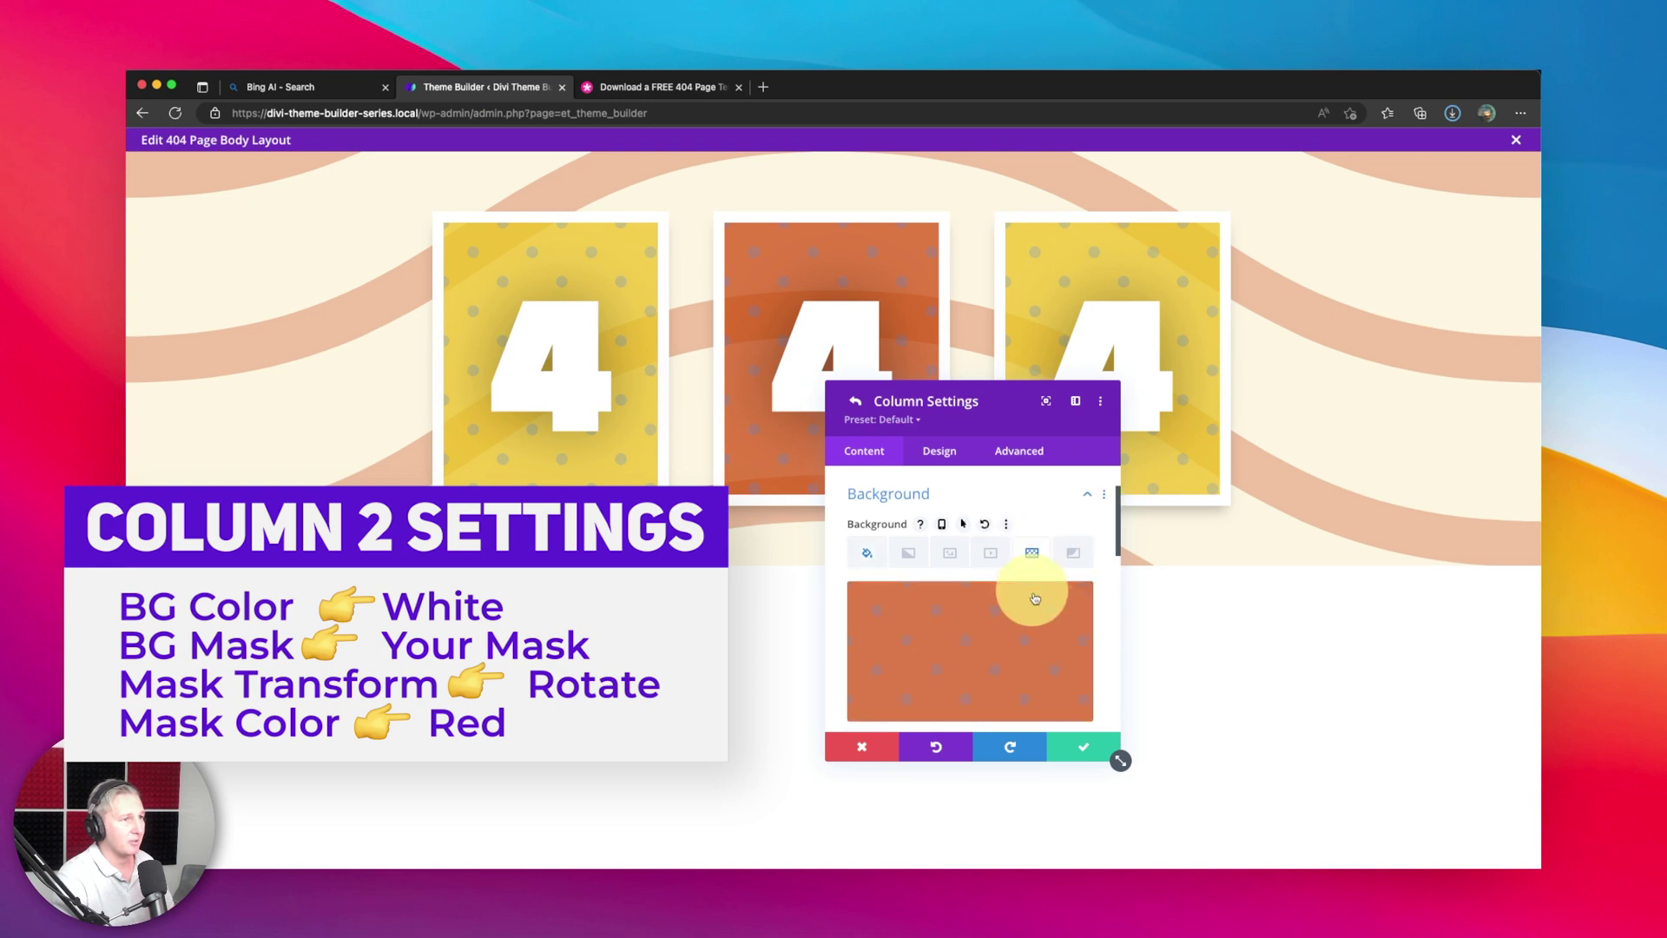
click(1074, 552)
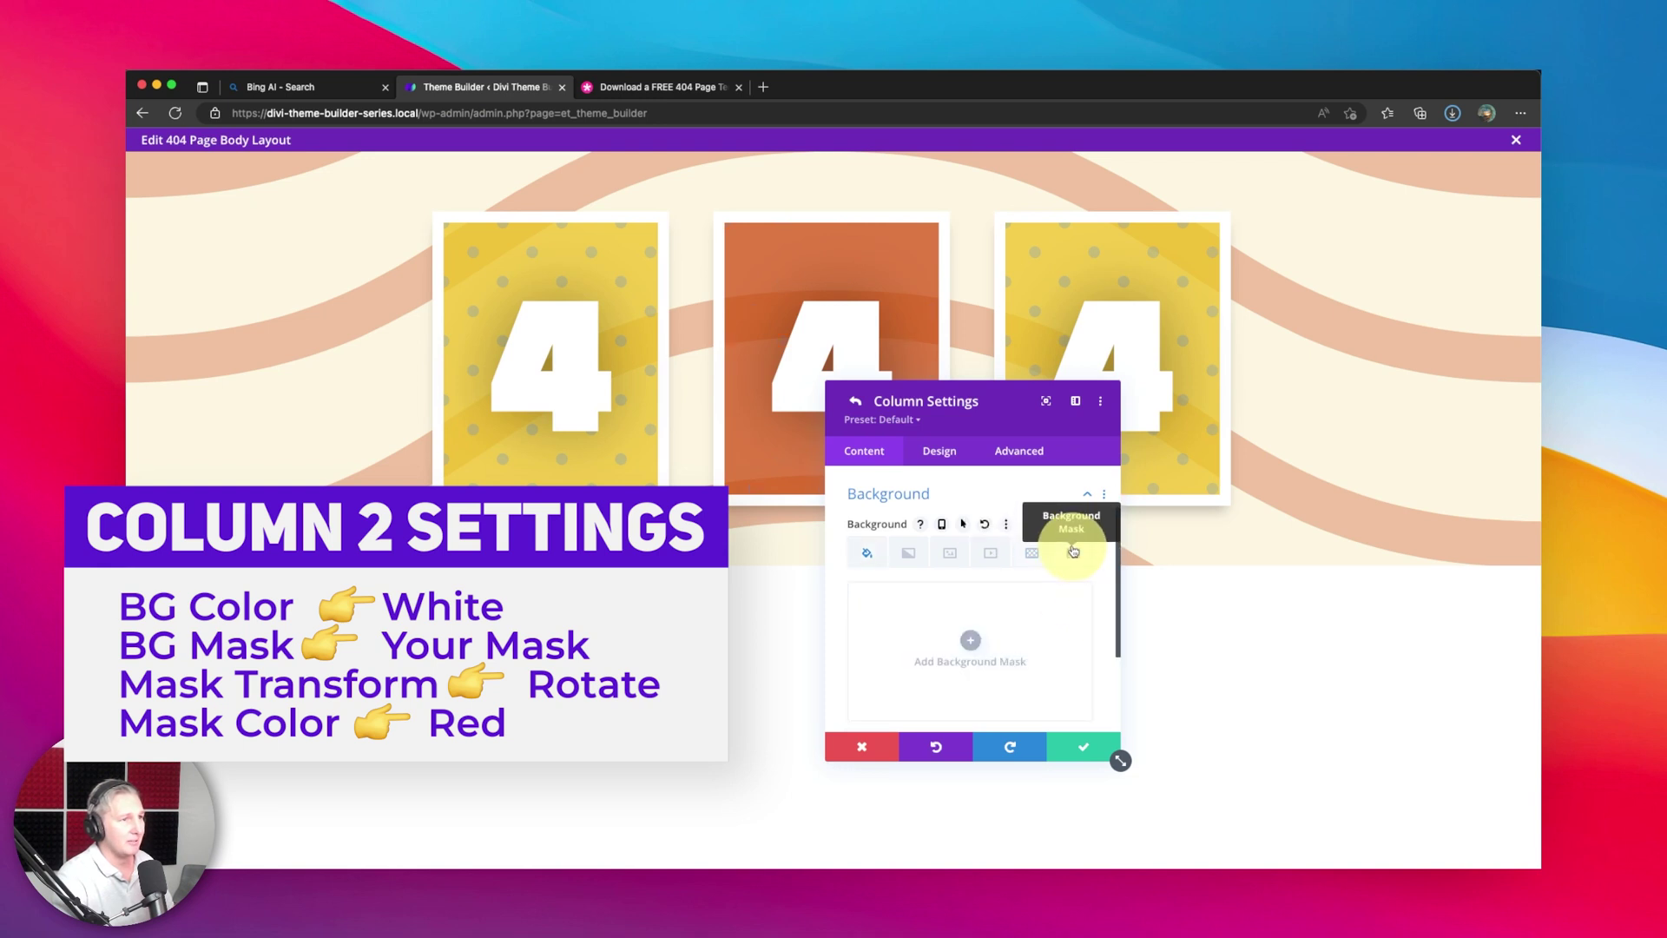
click(973, 644)
scroll(981, 653, down, 8)
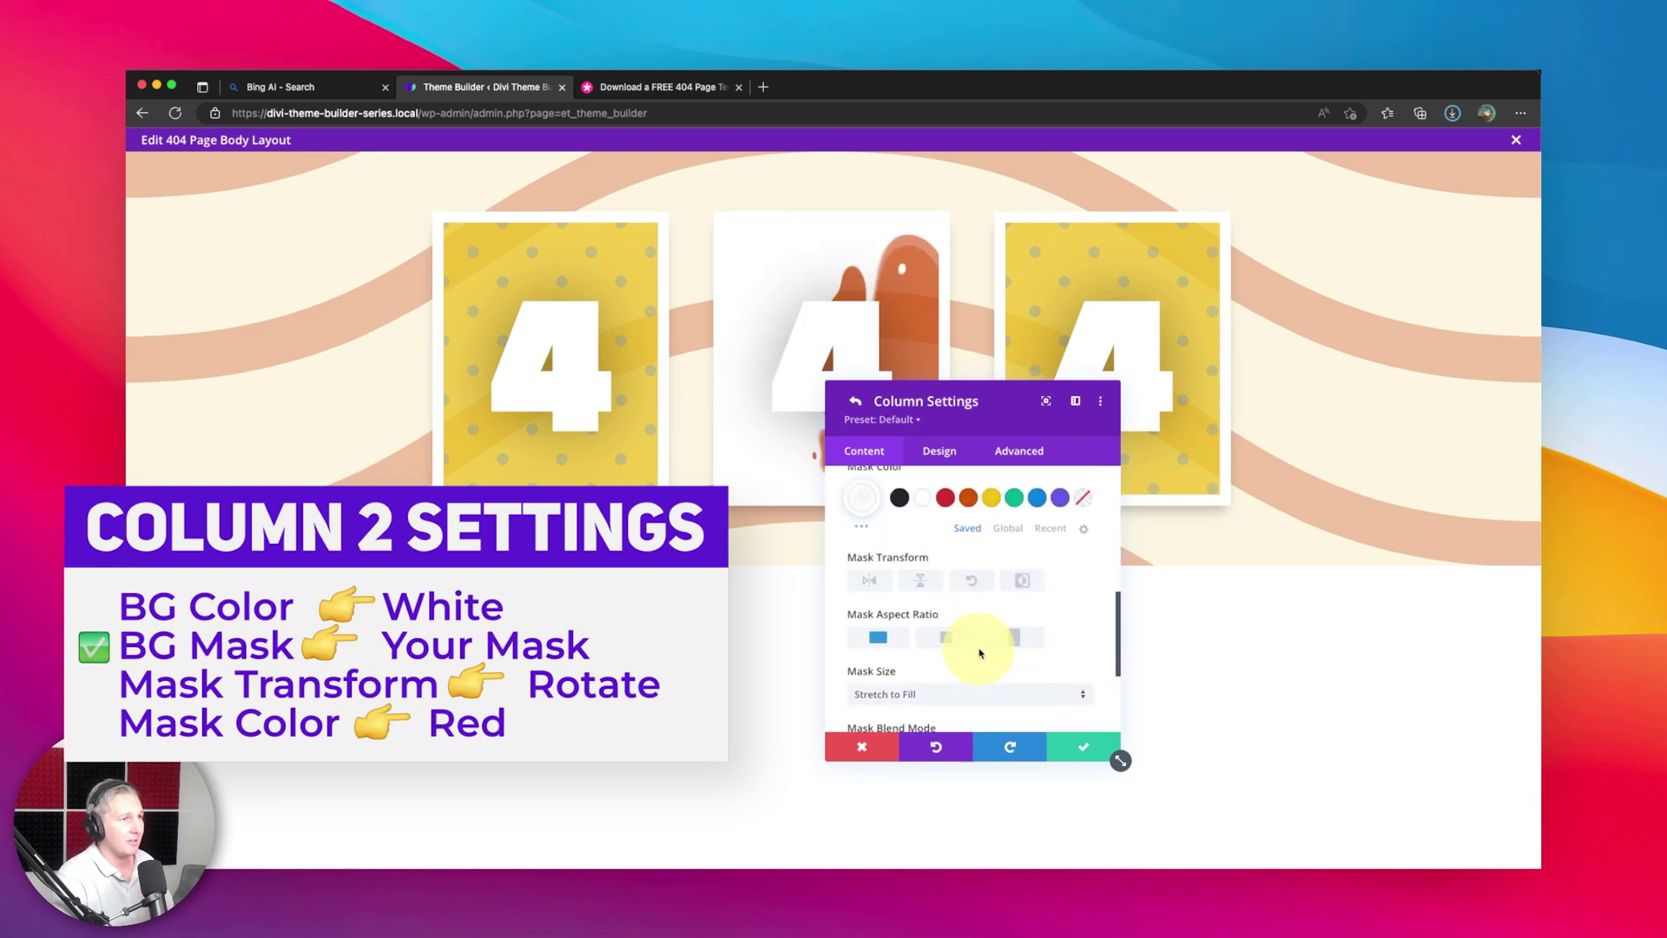
scroll(975, 658, up, 4)
click(989, 539)
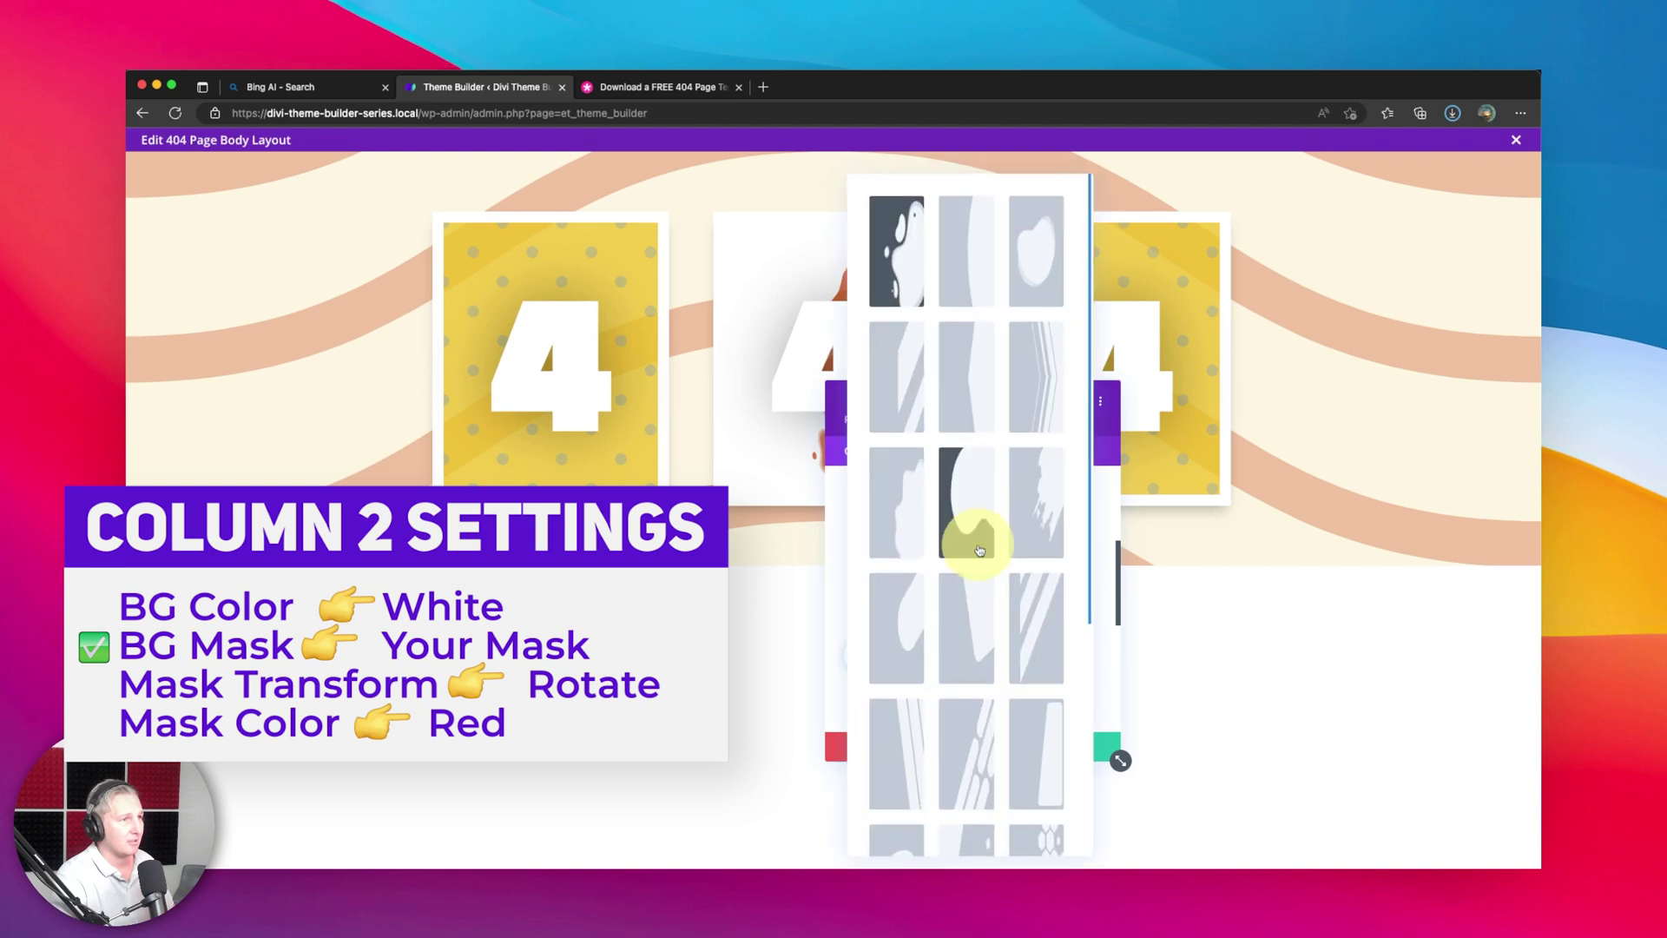
click(1033, 408)
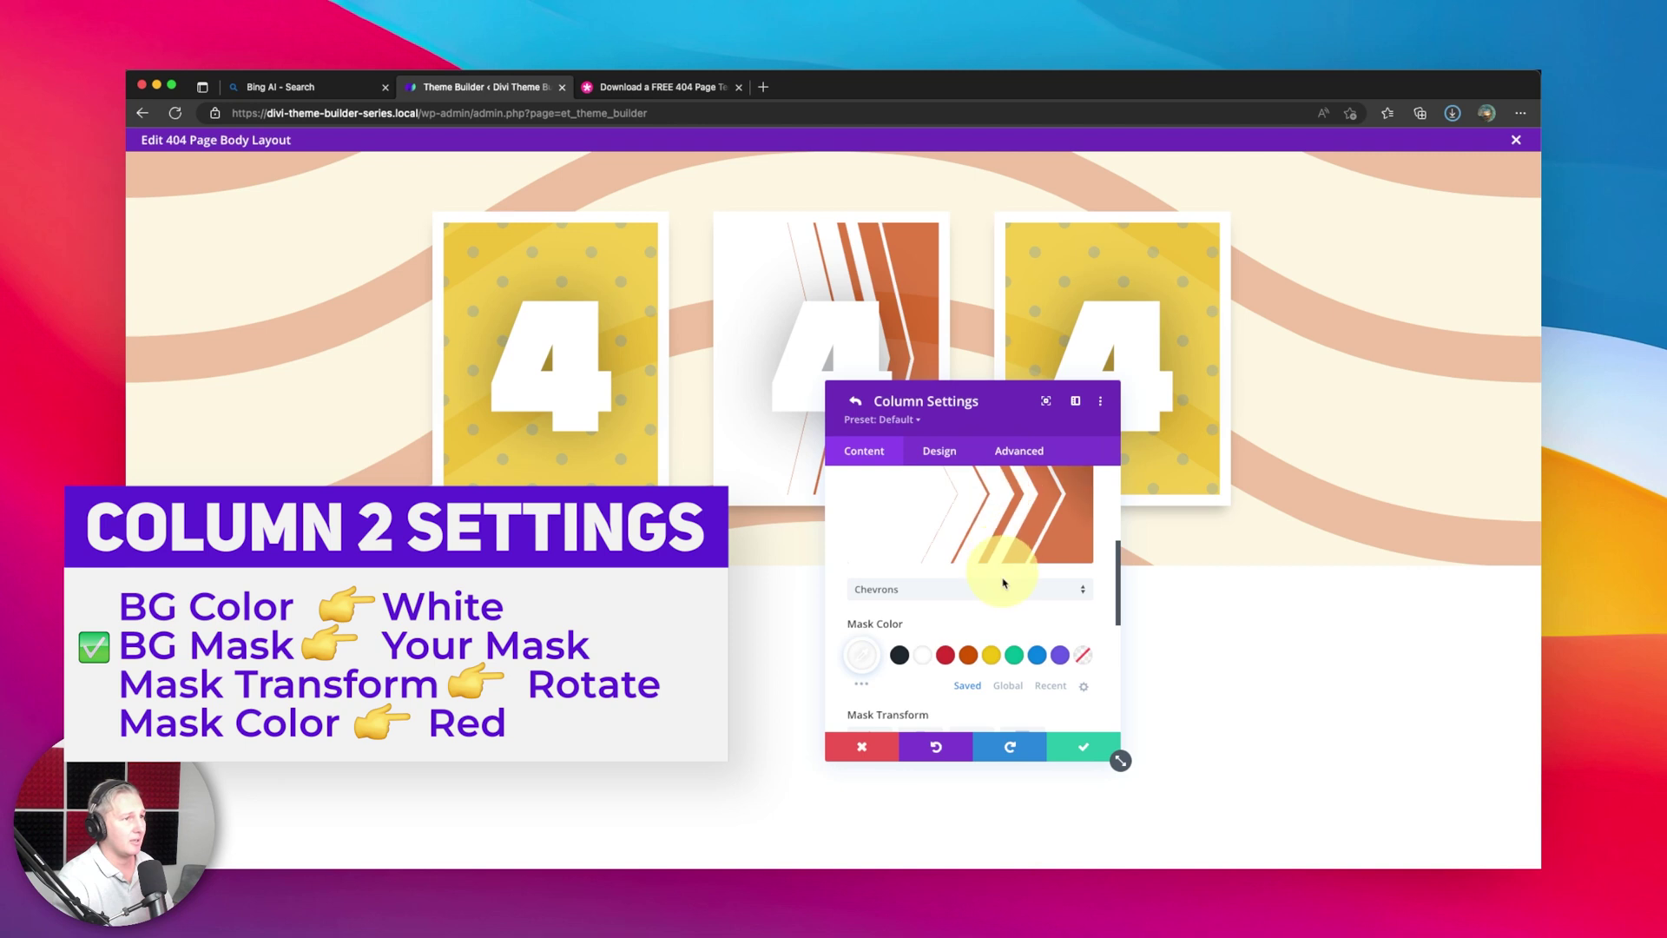
Rotate the Chevrons mask and set its mask color to red
scroll(998, 576, down, 4)
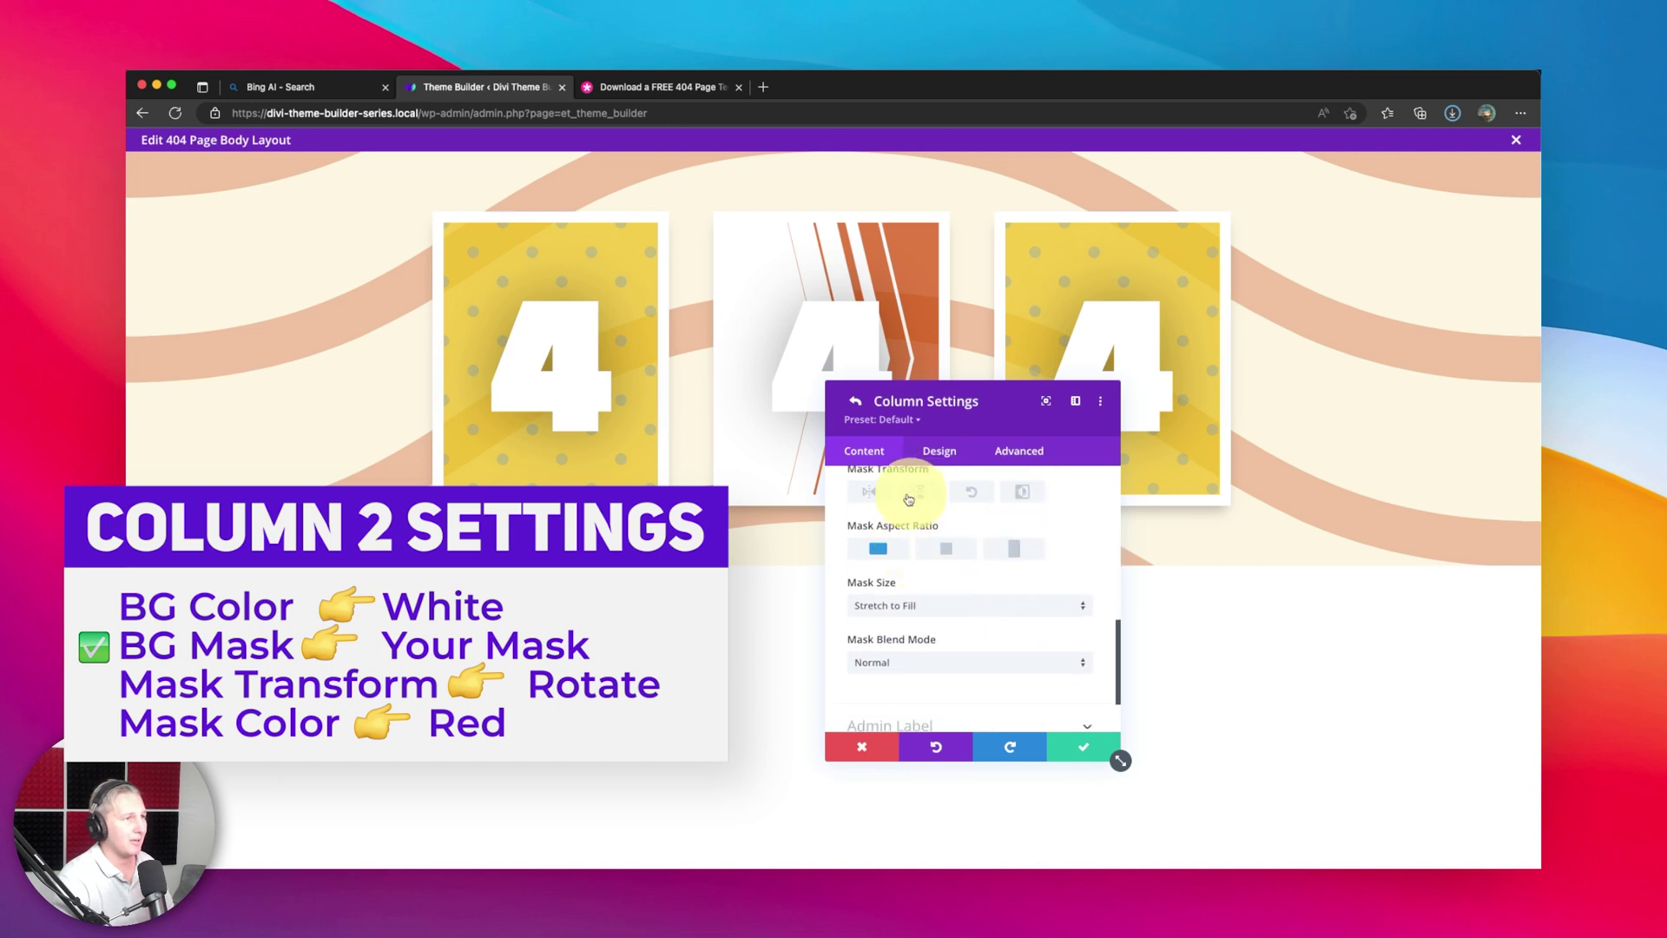
click(964, 501)
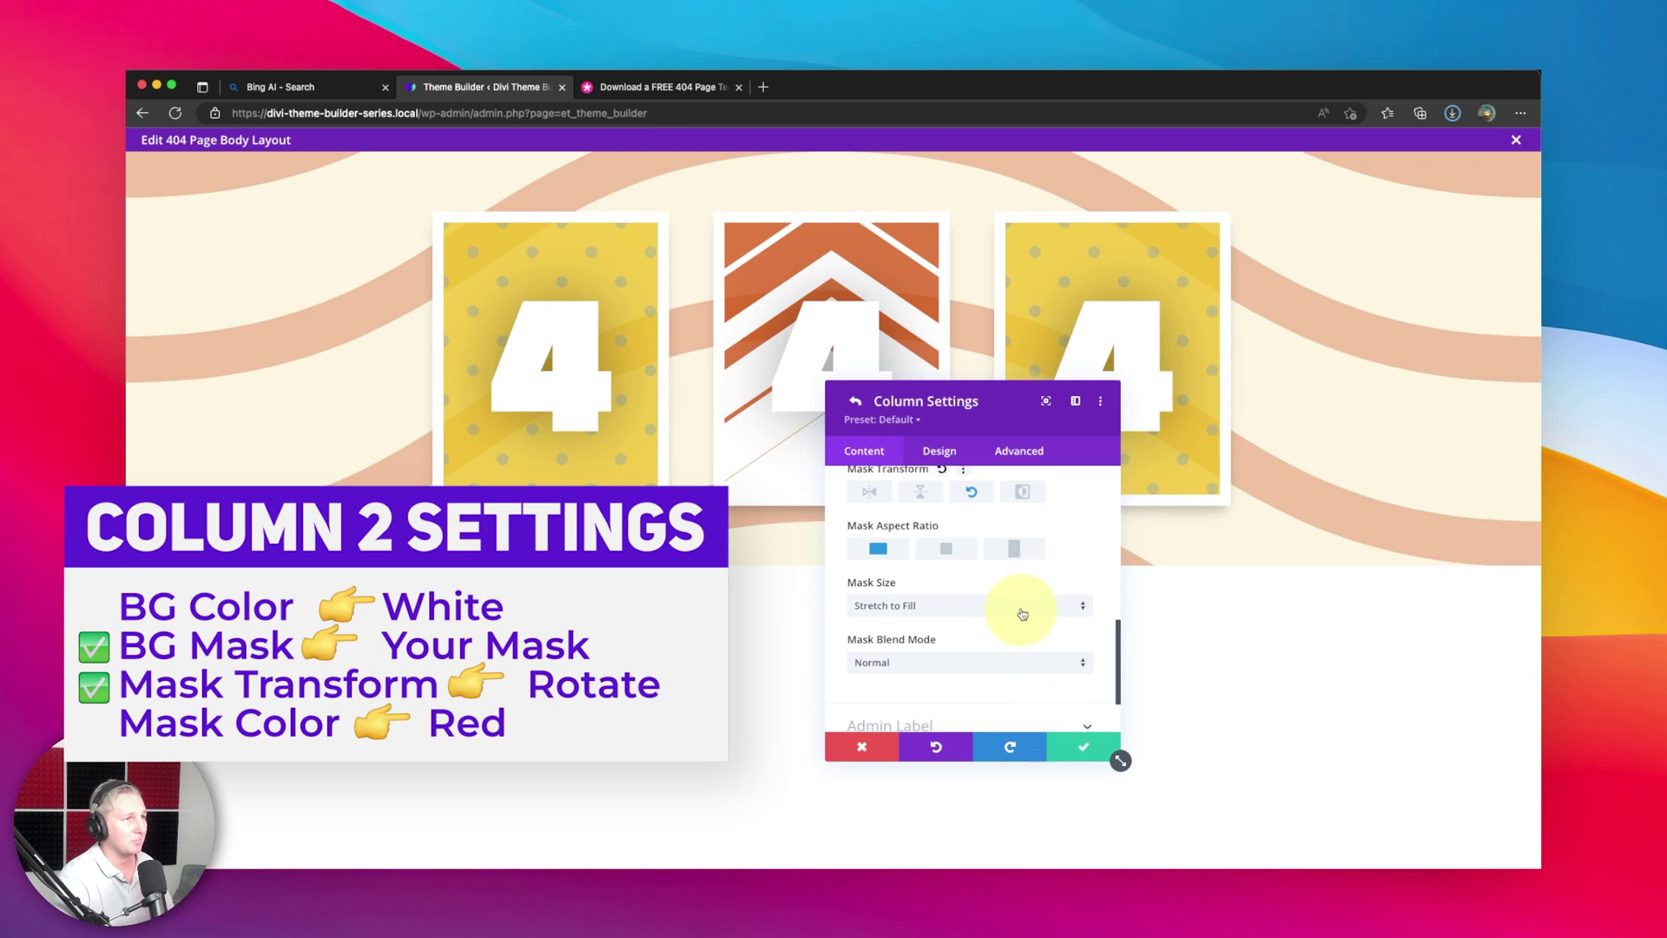
scroll(1005, 605, down, 2)
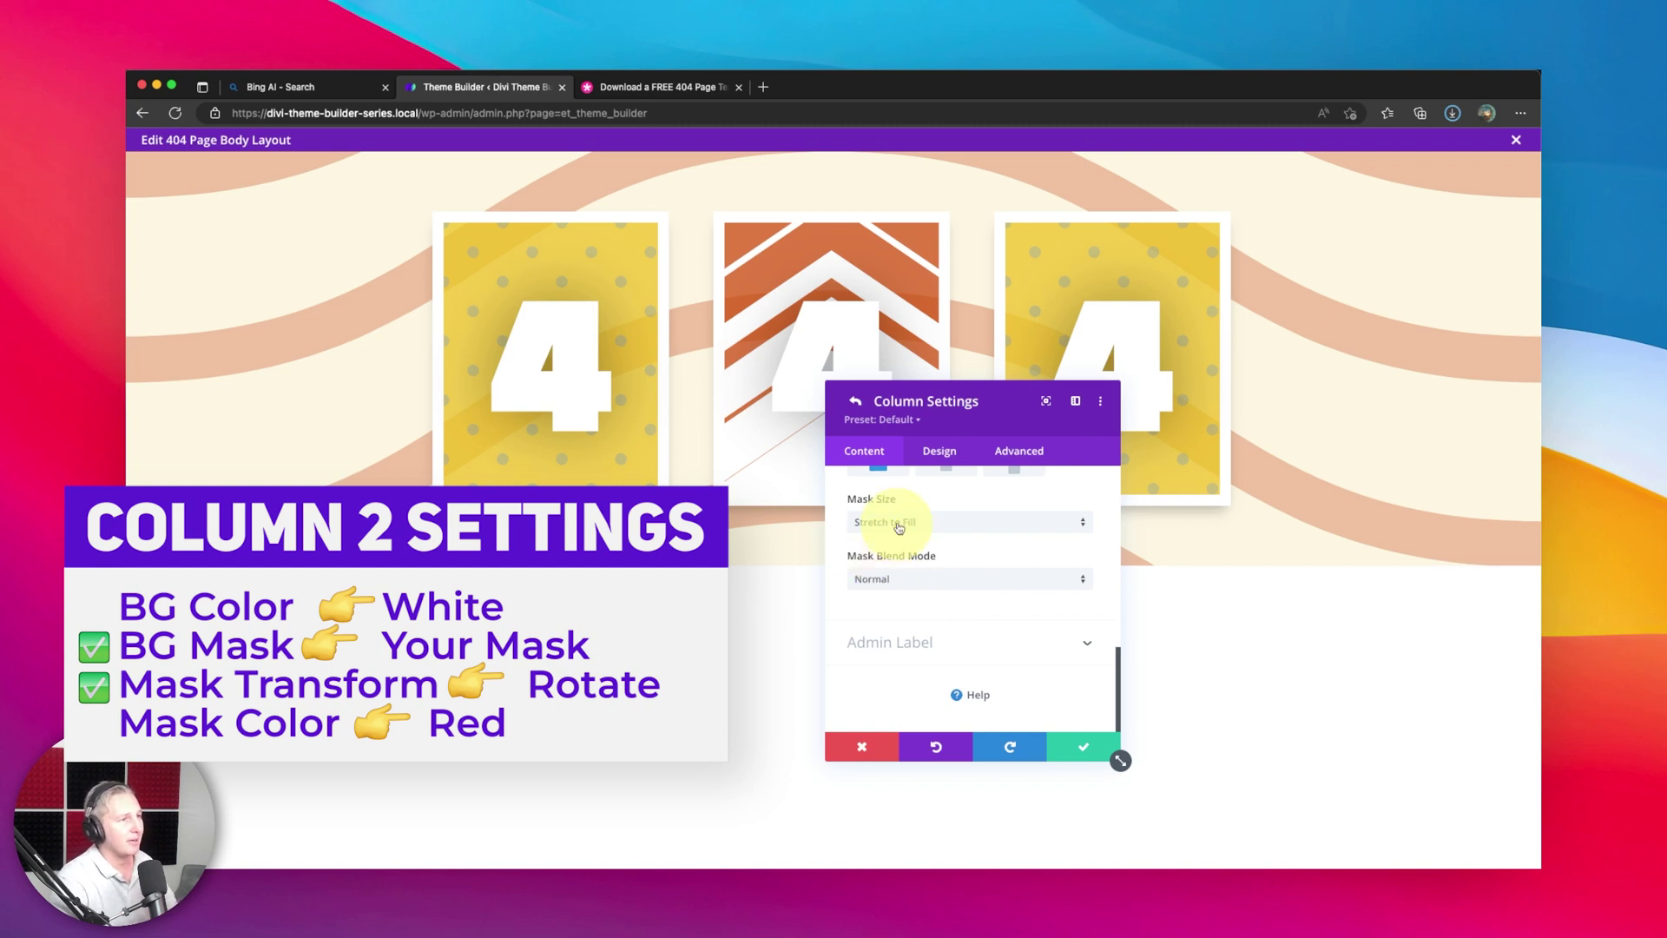
scroll(903, 499, up, 6)
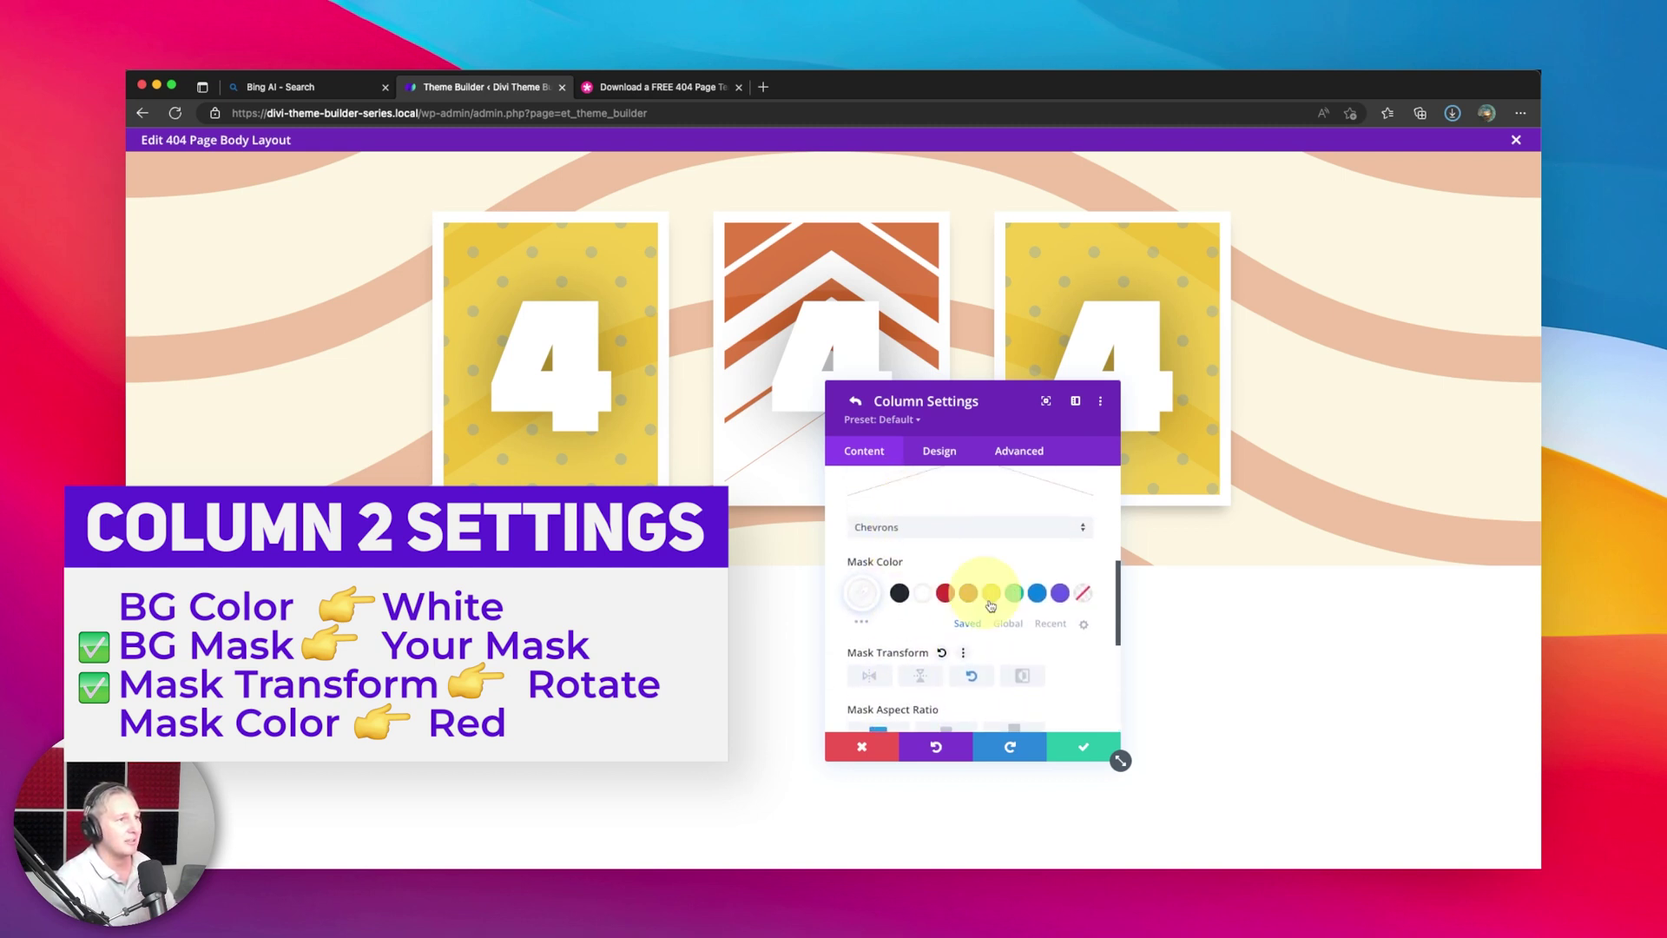
click(948, 595)
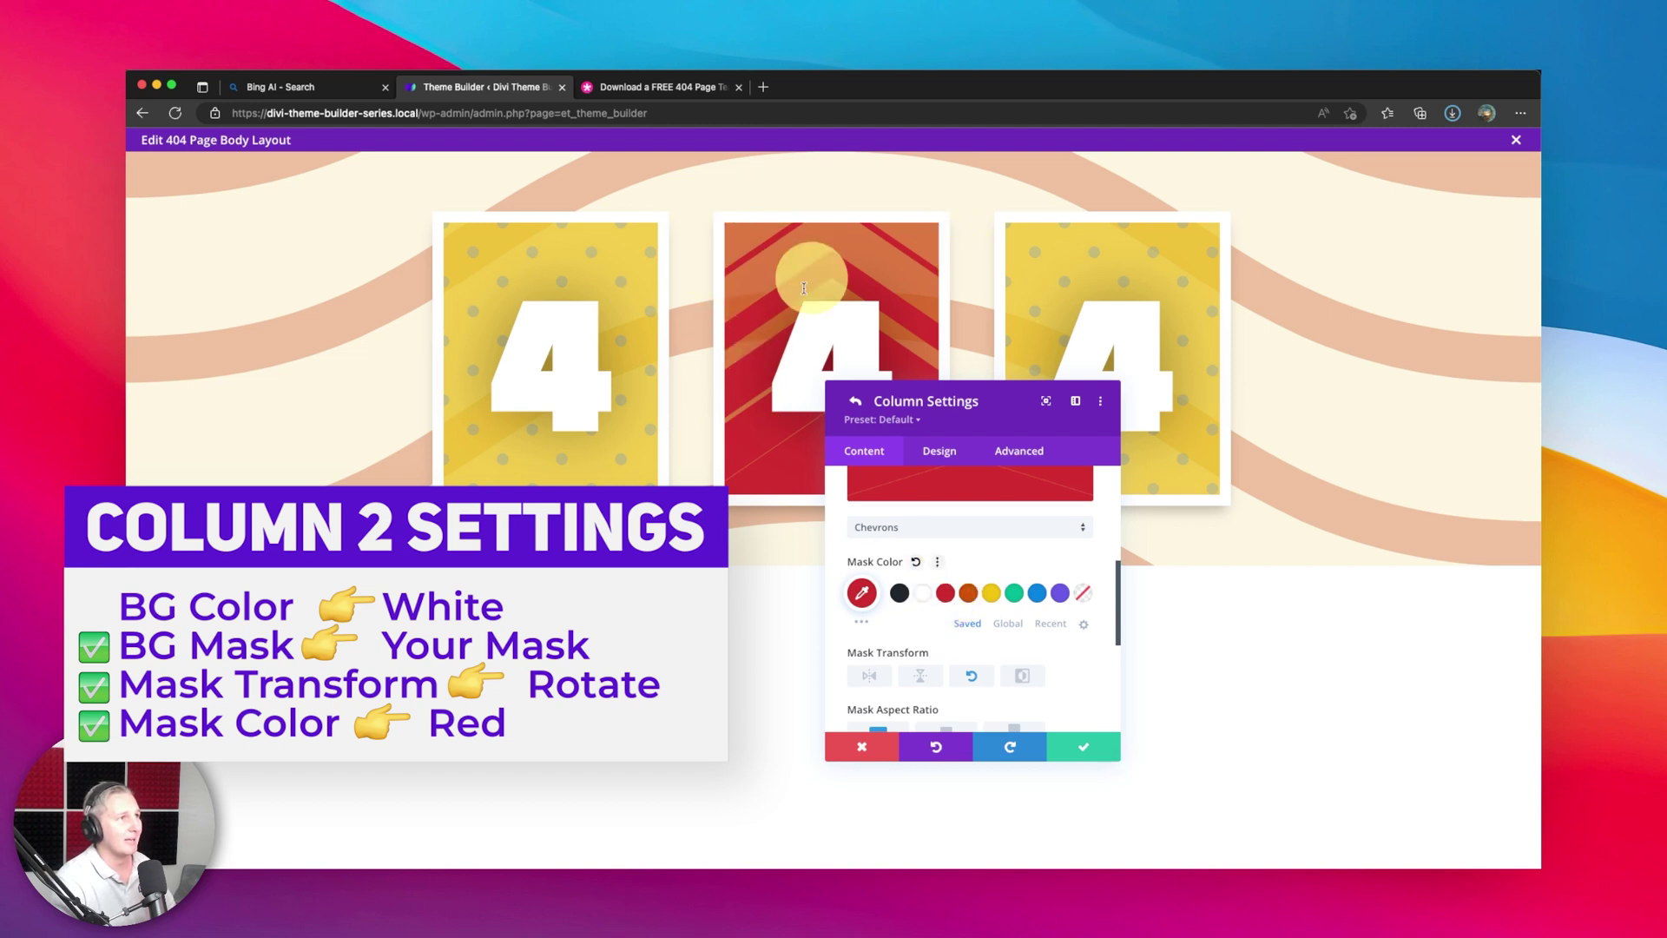
scroll(912, 591, up, 5)
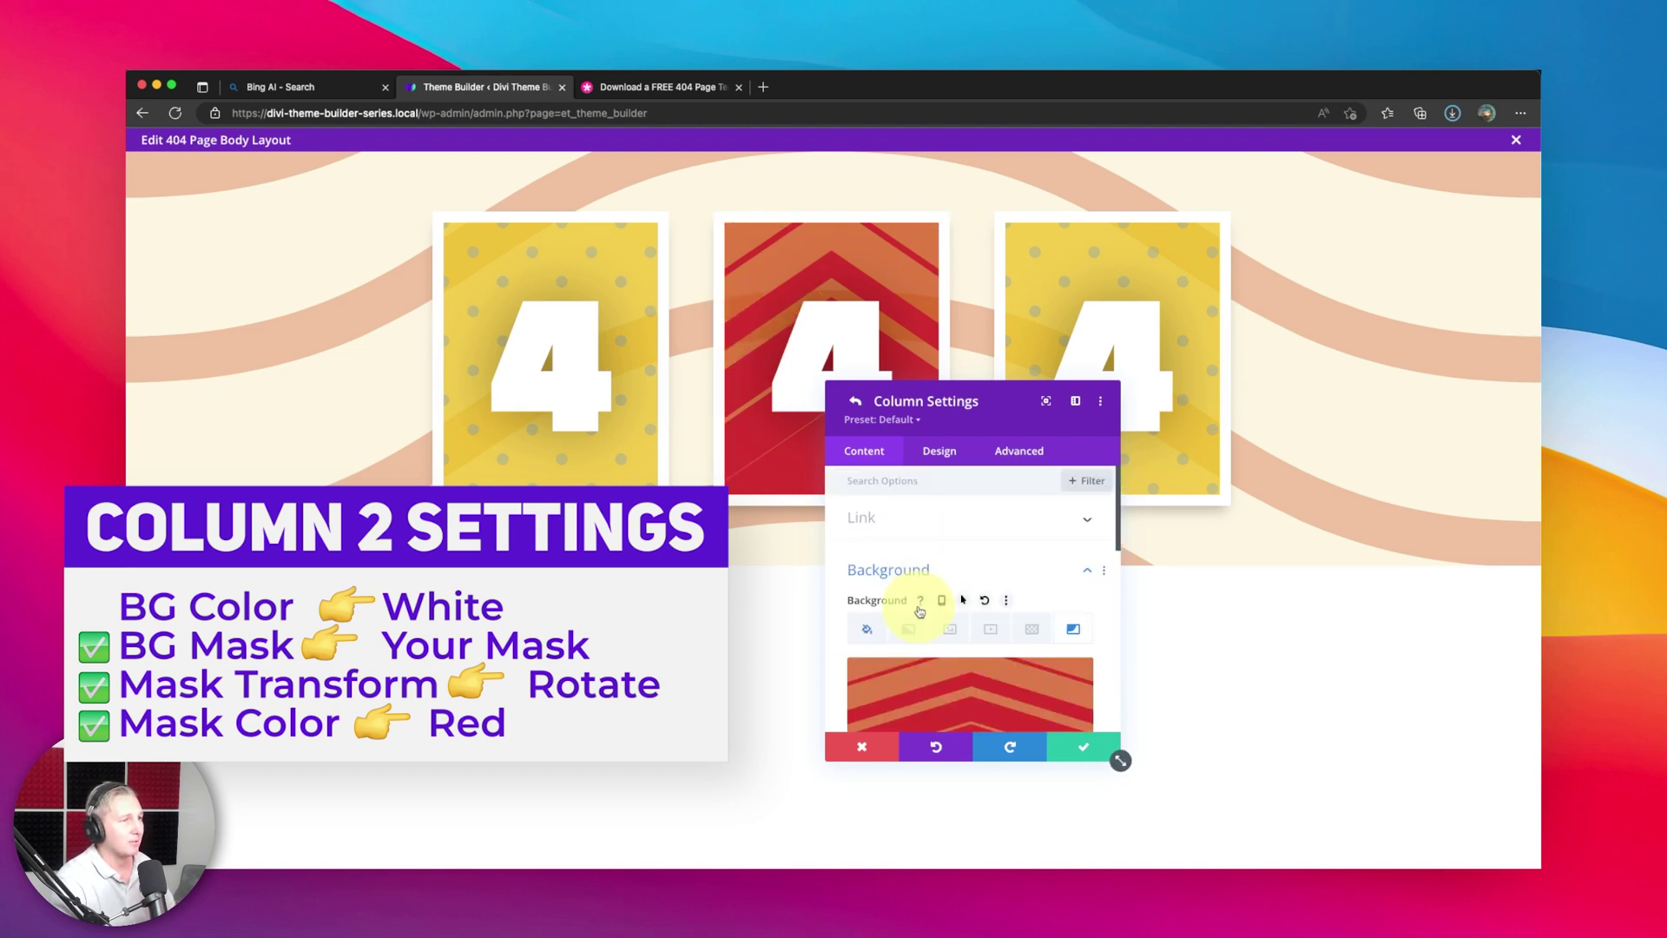
Replace the middle card's orange background with purple #6c5ce7
click(858, 625)
click(1006, 745)
scroll(986, 700, down, 1)
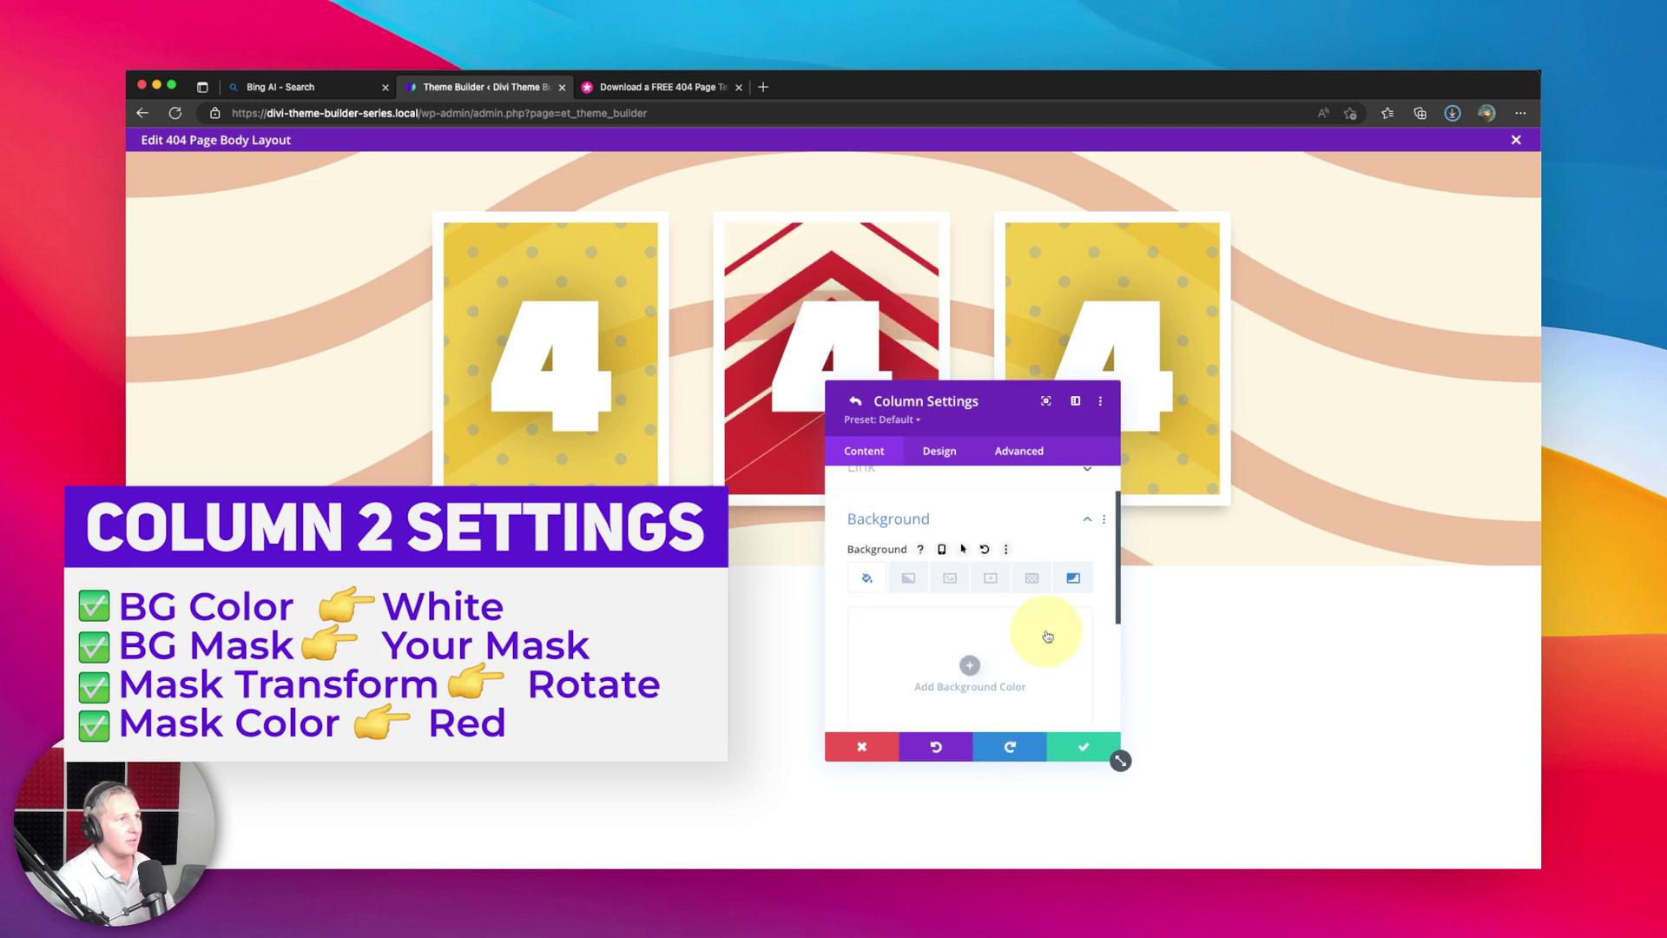
click(1029, 631)
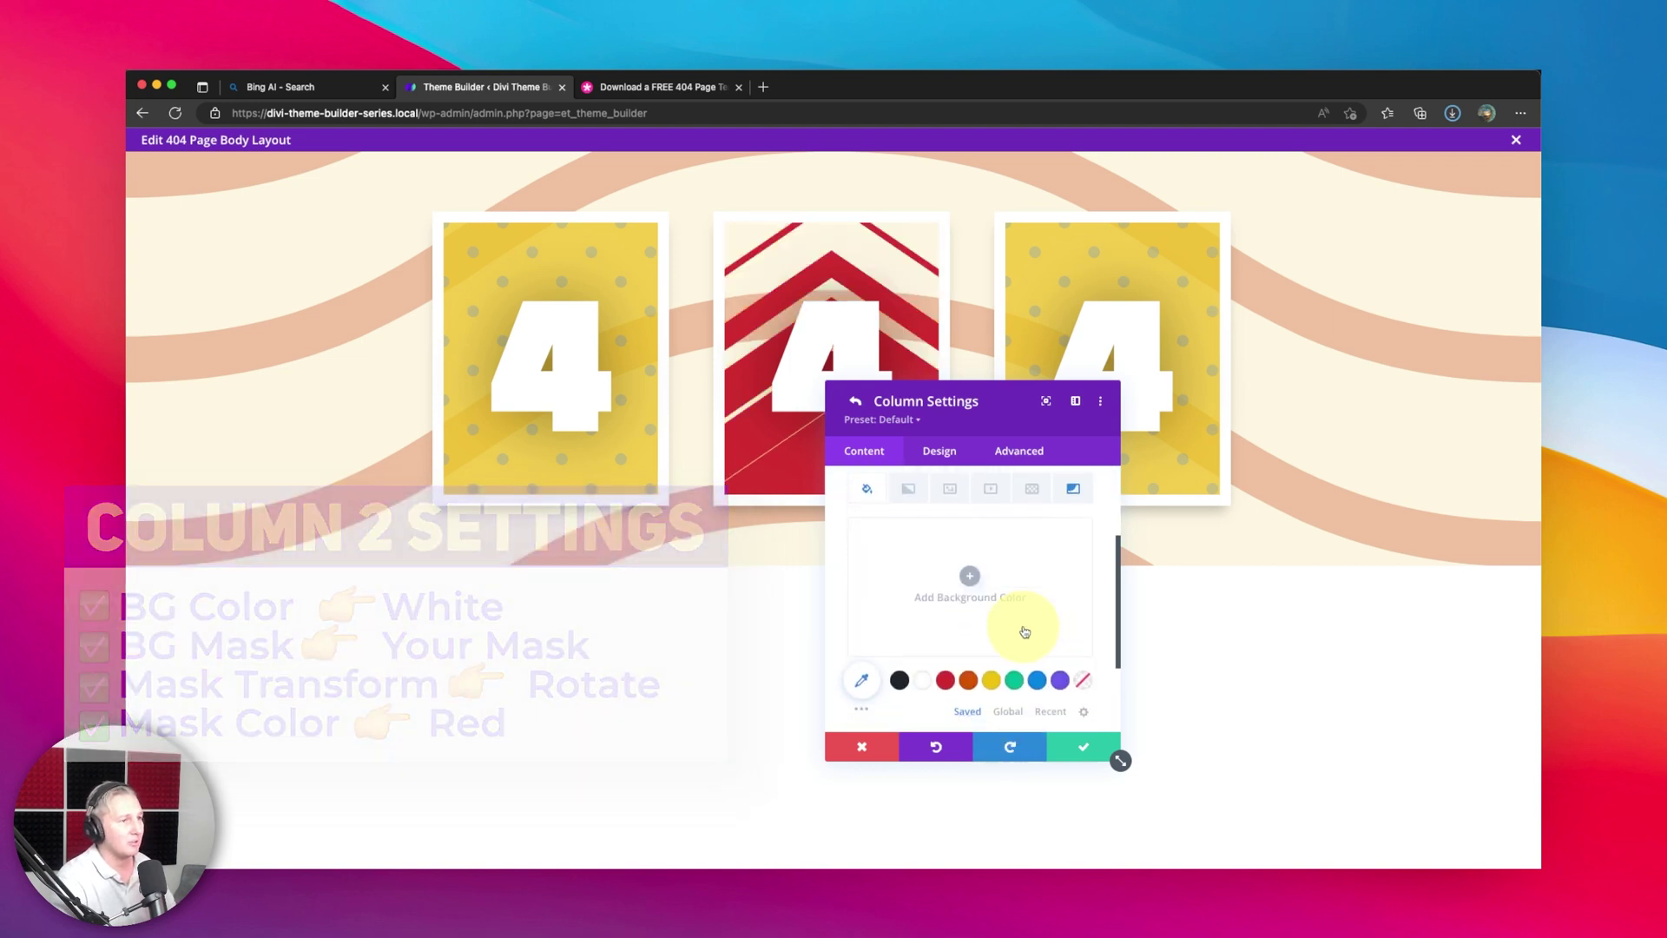
scroll(1042, 647, down, 2)
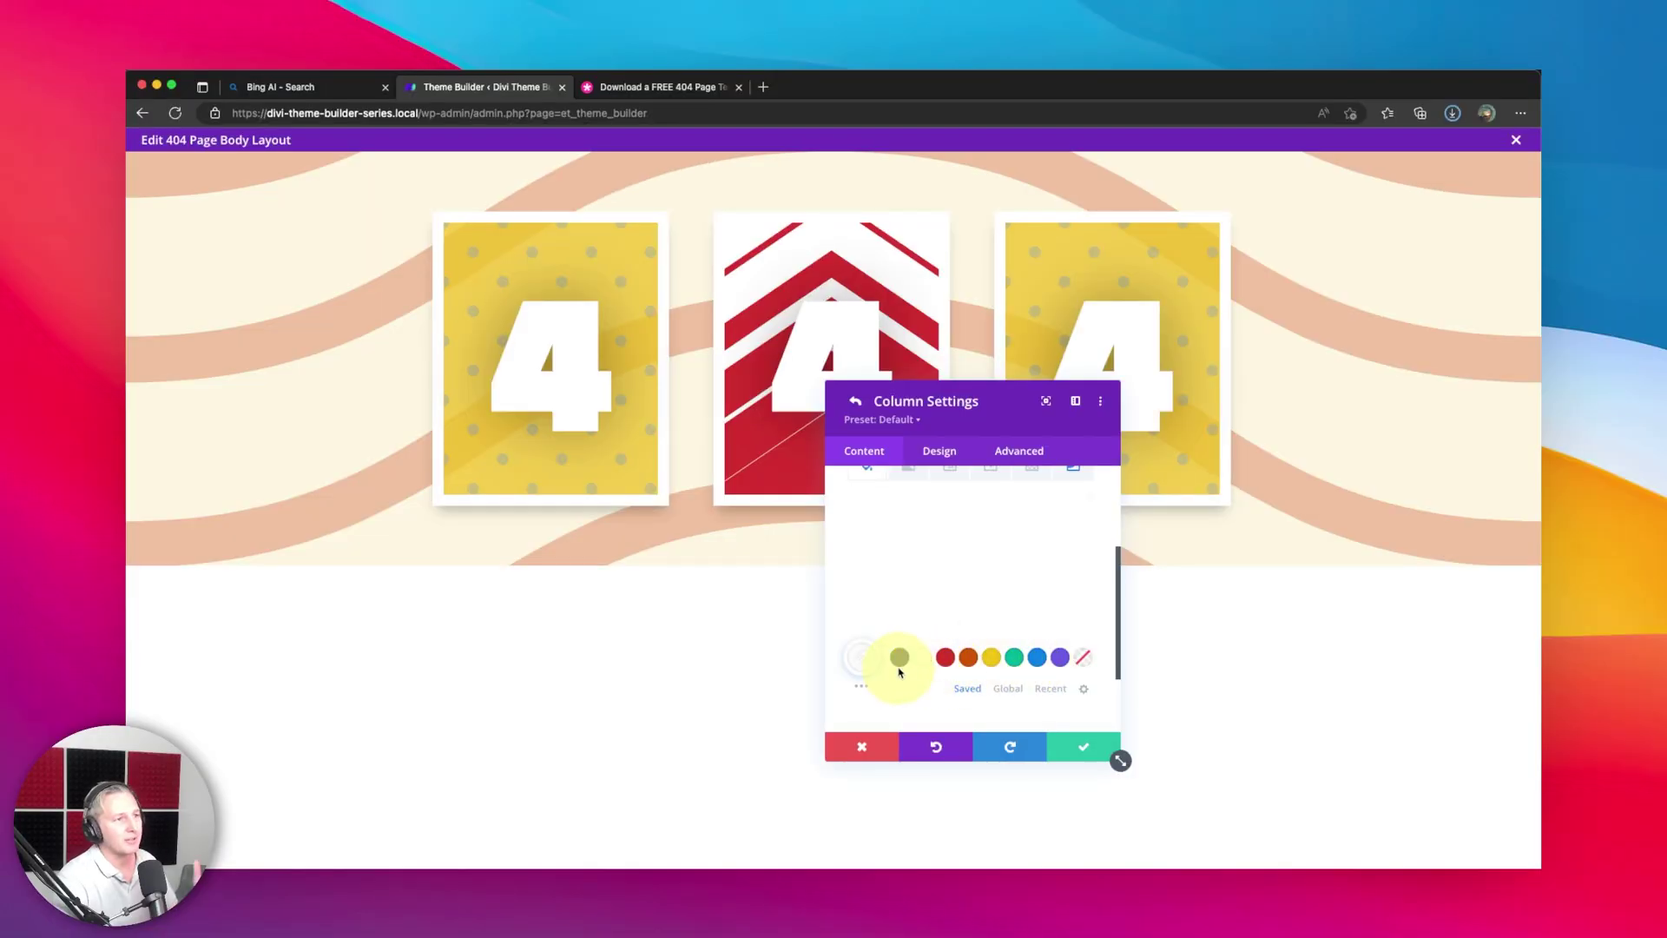
click(1062, 657)
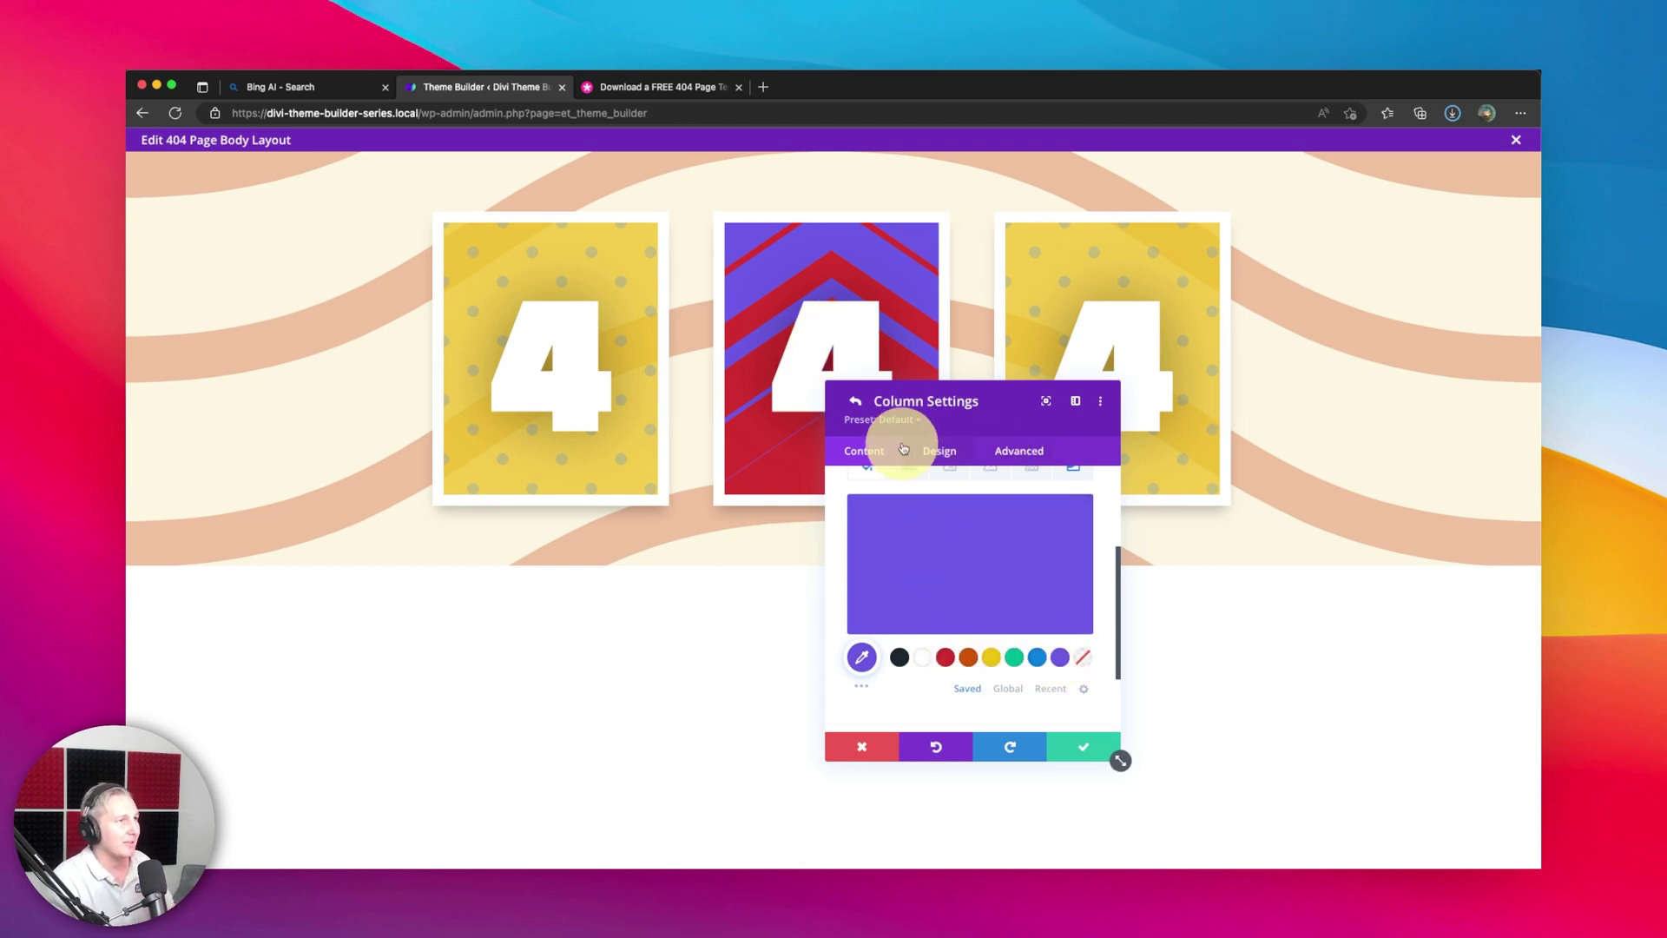
scroll(940, 633, up, 1)
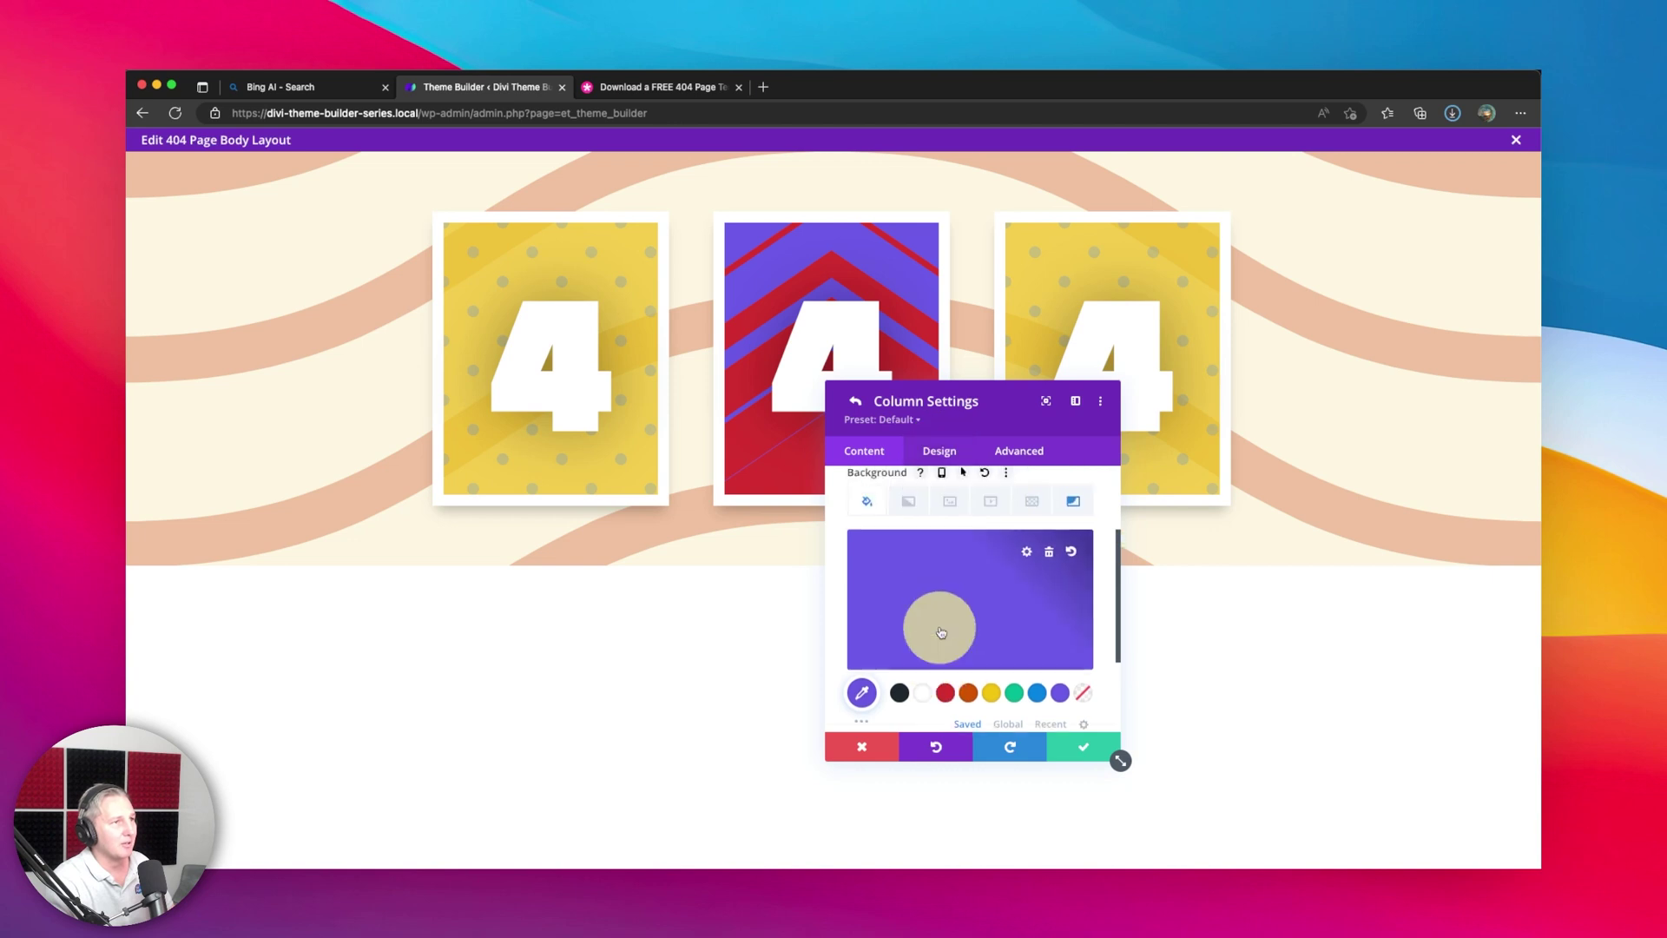
Invert the red Chevrons mask over the purple background
click(1074, 501)
scroll(925, 604, down, 2)
scroll(926, 595, up, 2)
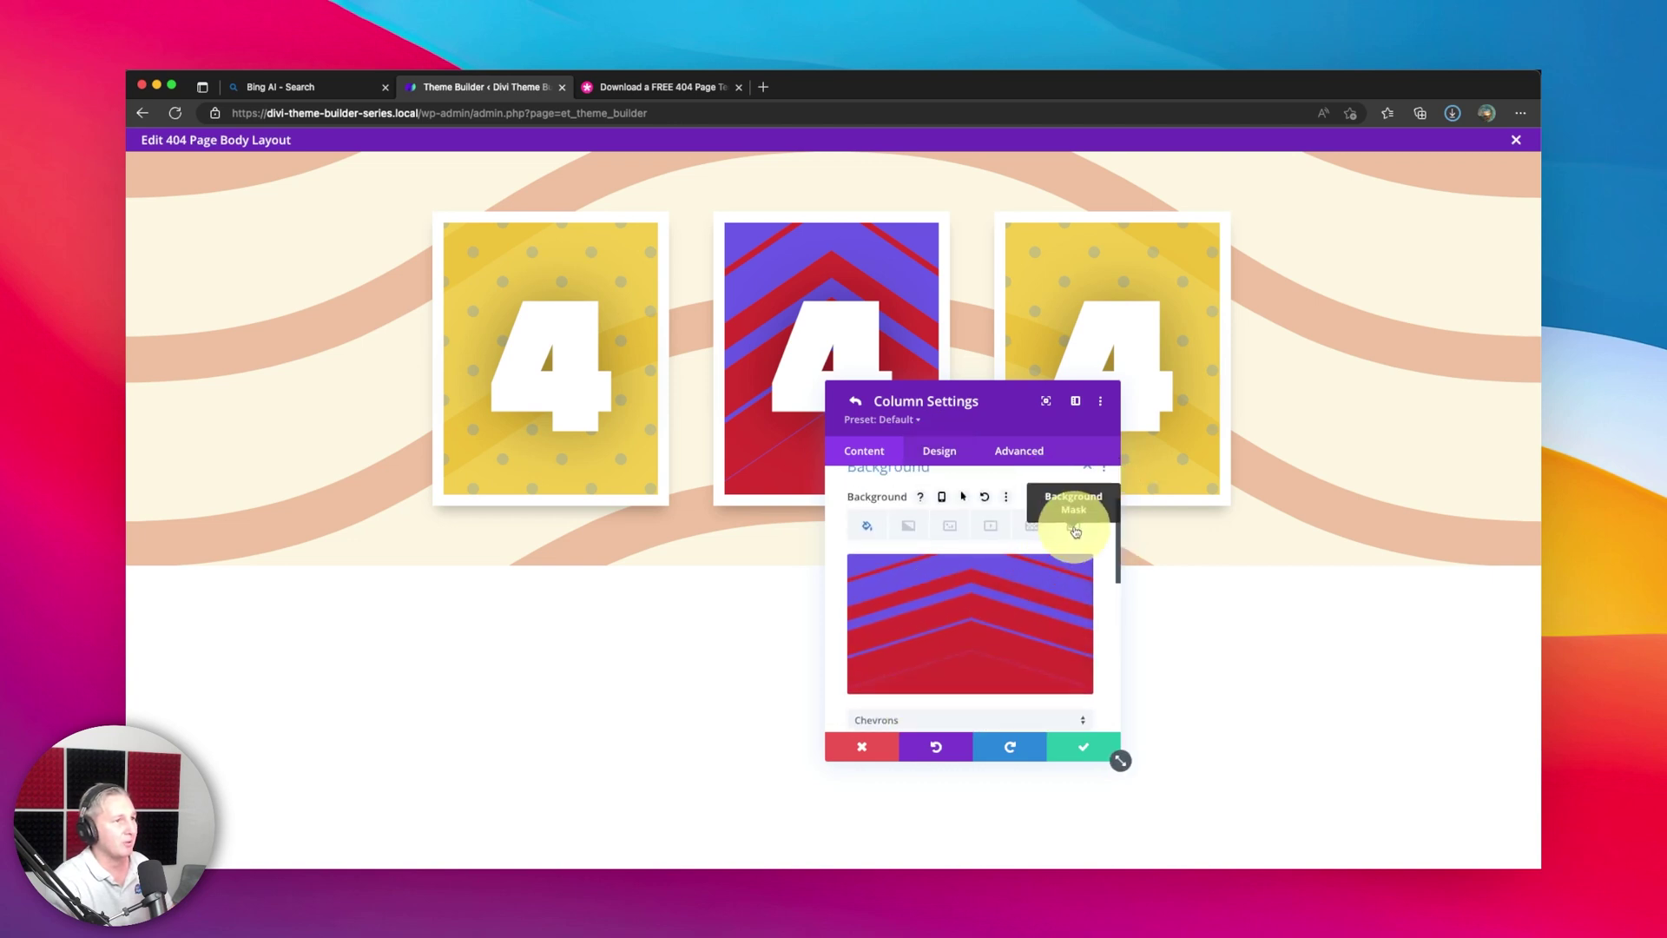
scroll(975, 625, down, 4)
click(1022, 597)
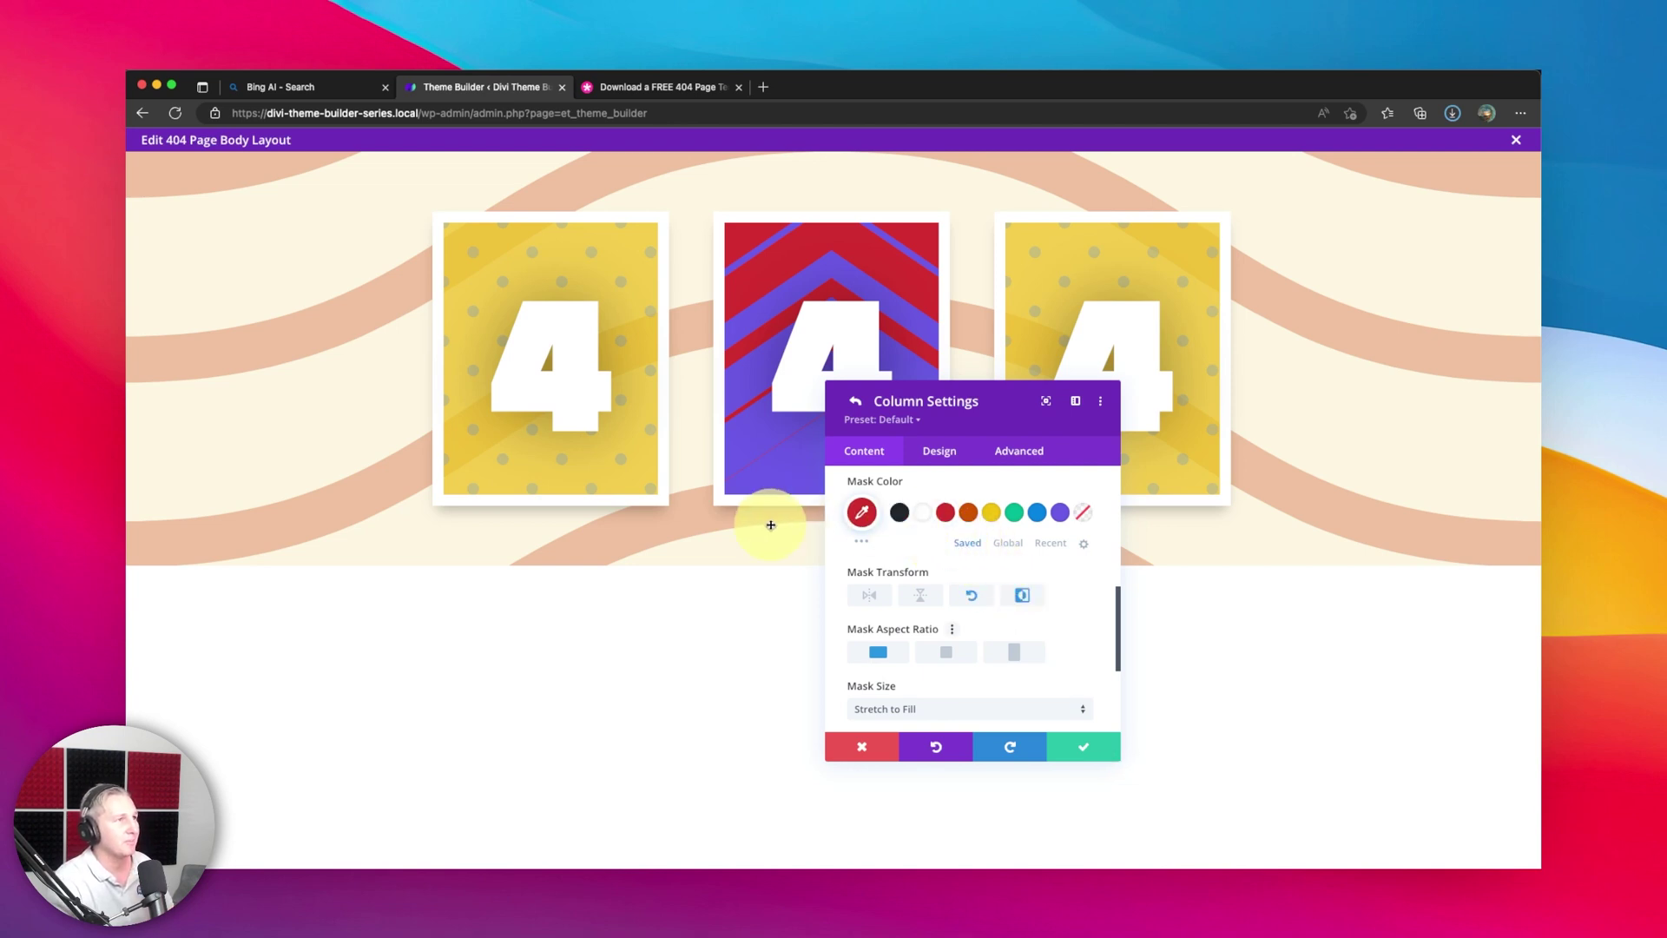
scroll(933, 533, up, 5)
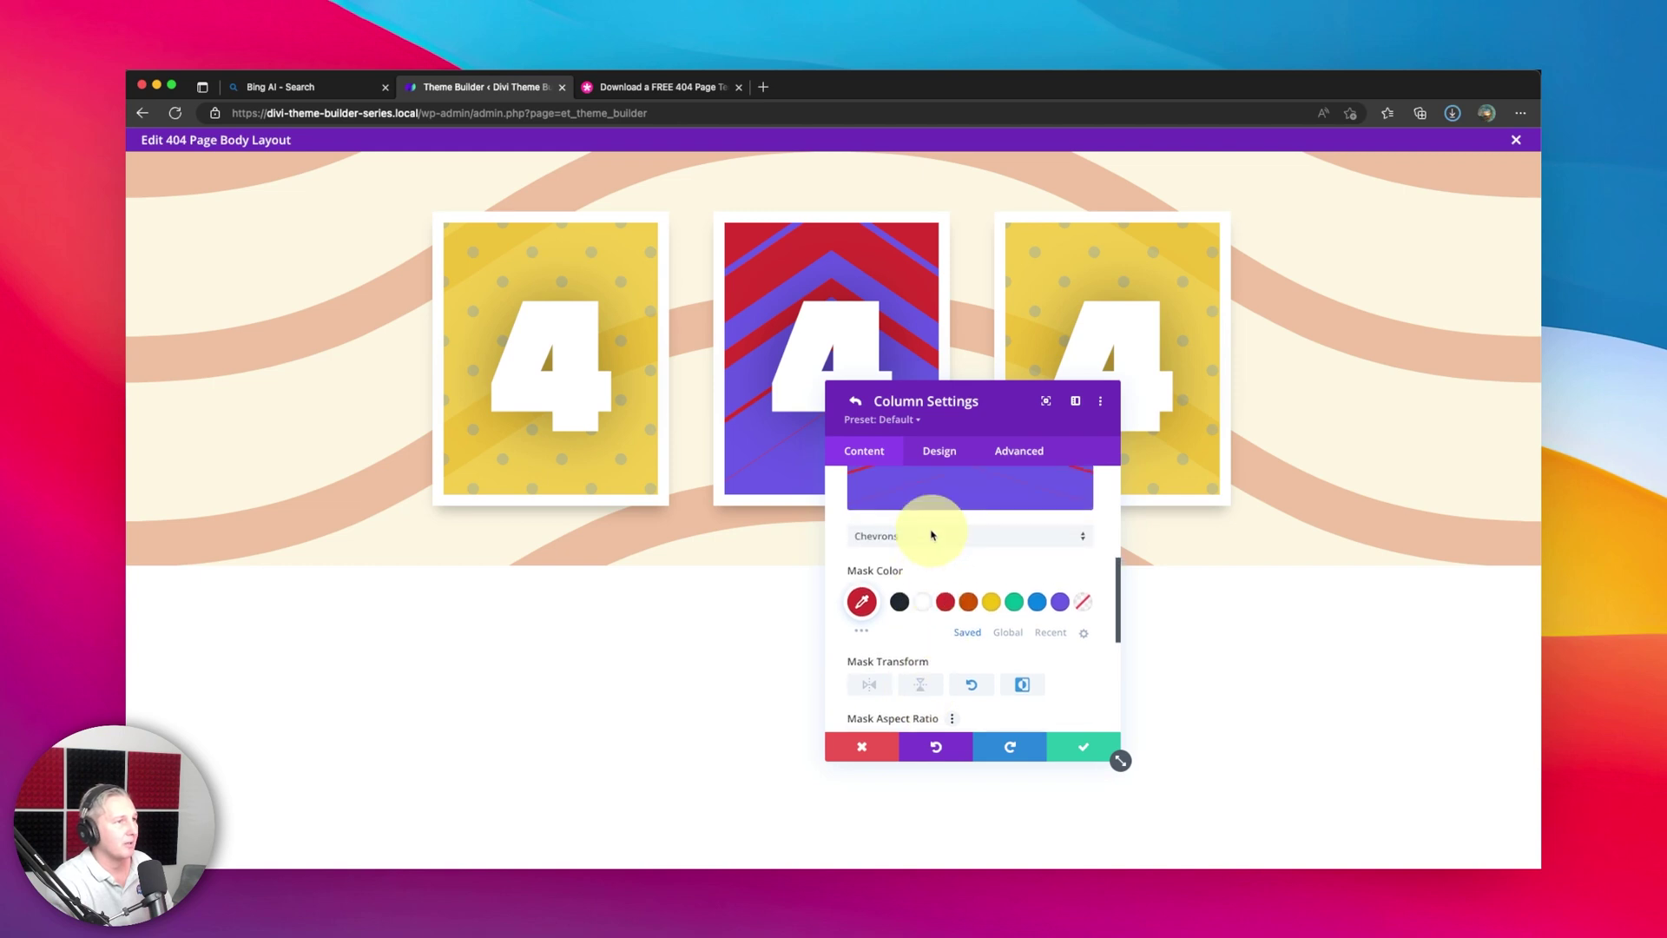
Make the middle card's background white and save the column and row settings
click(867, 629)
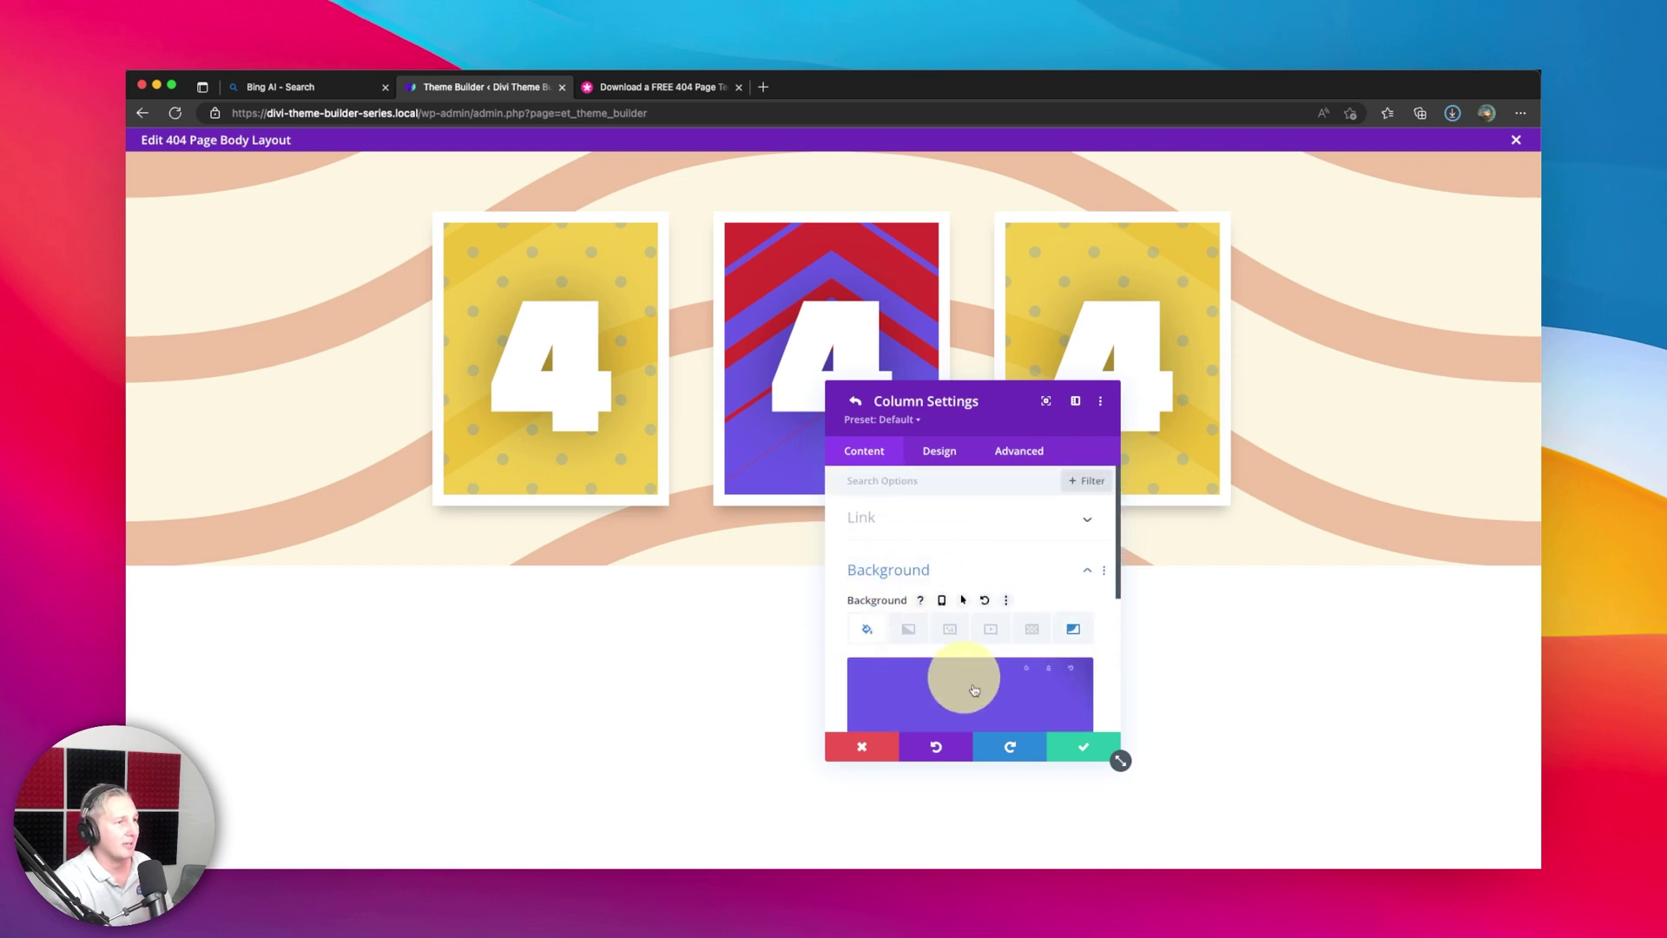
scroll(960, 679, down, 3)
click(923, 596)
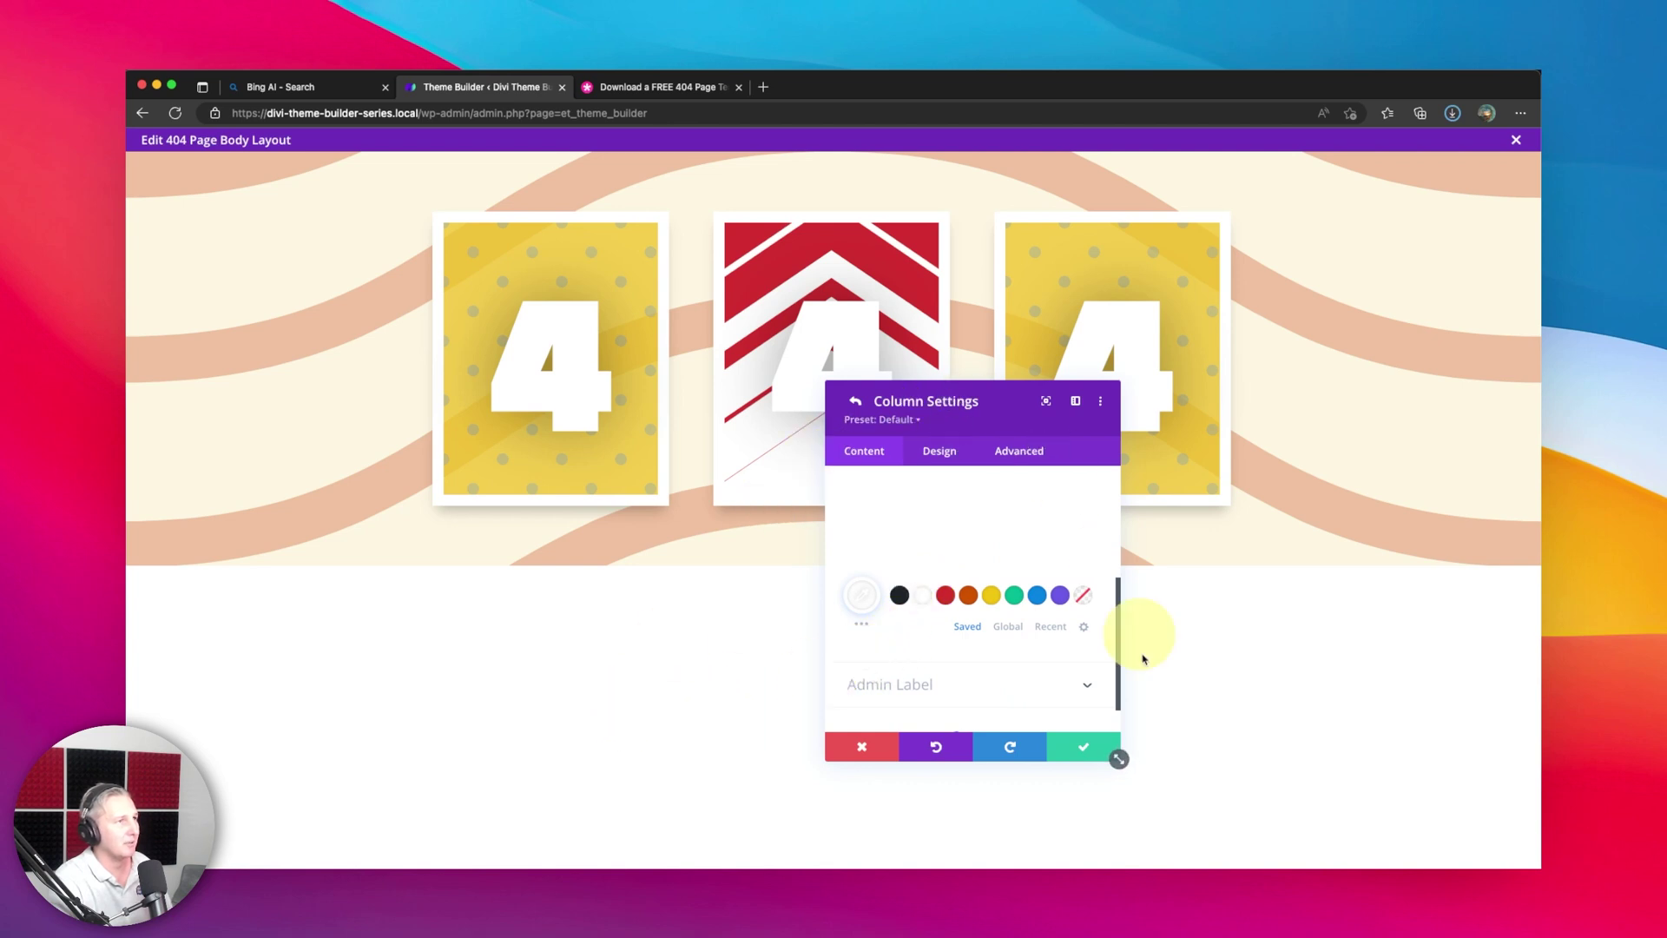
click(1110, 749)
click(1054, 752)
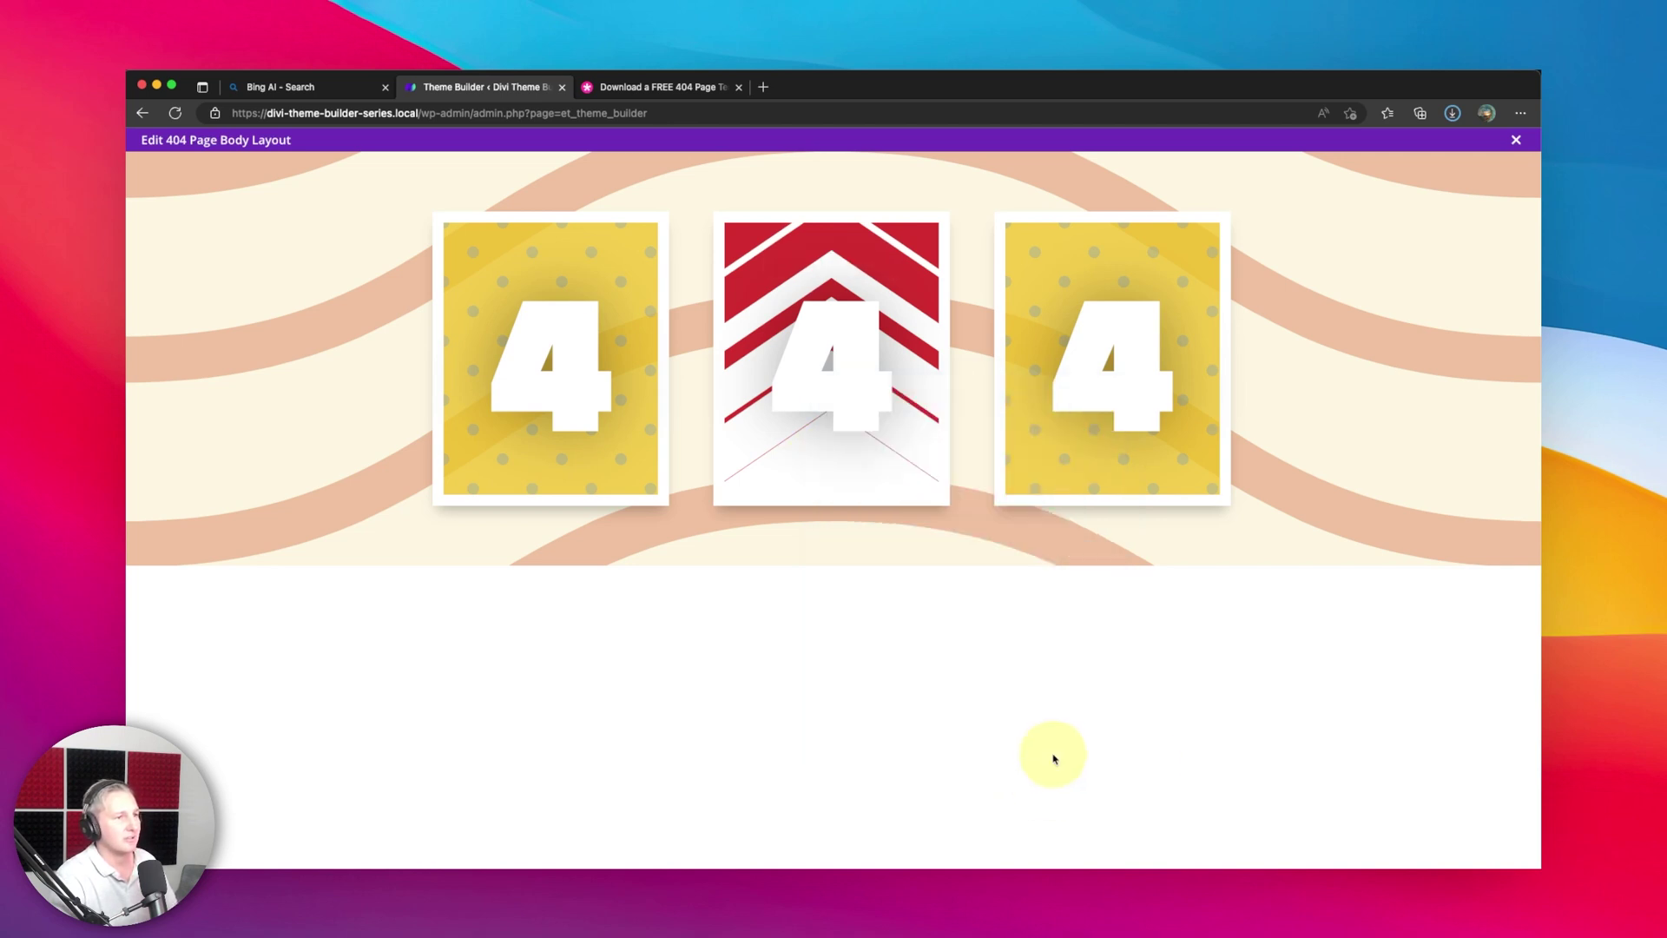
Change the middle card's text from 4 to 0 and save it
click(805, 259)
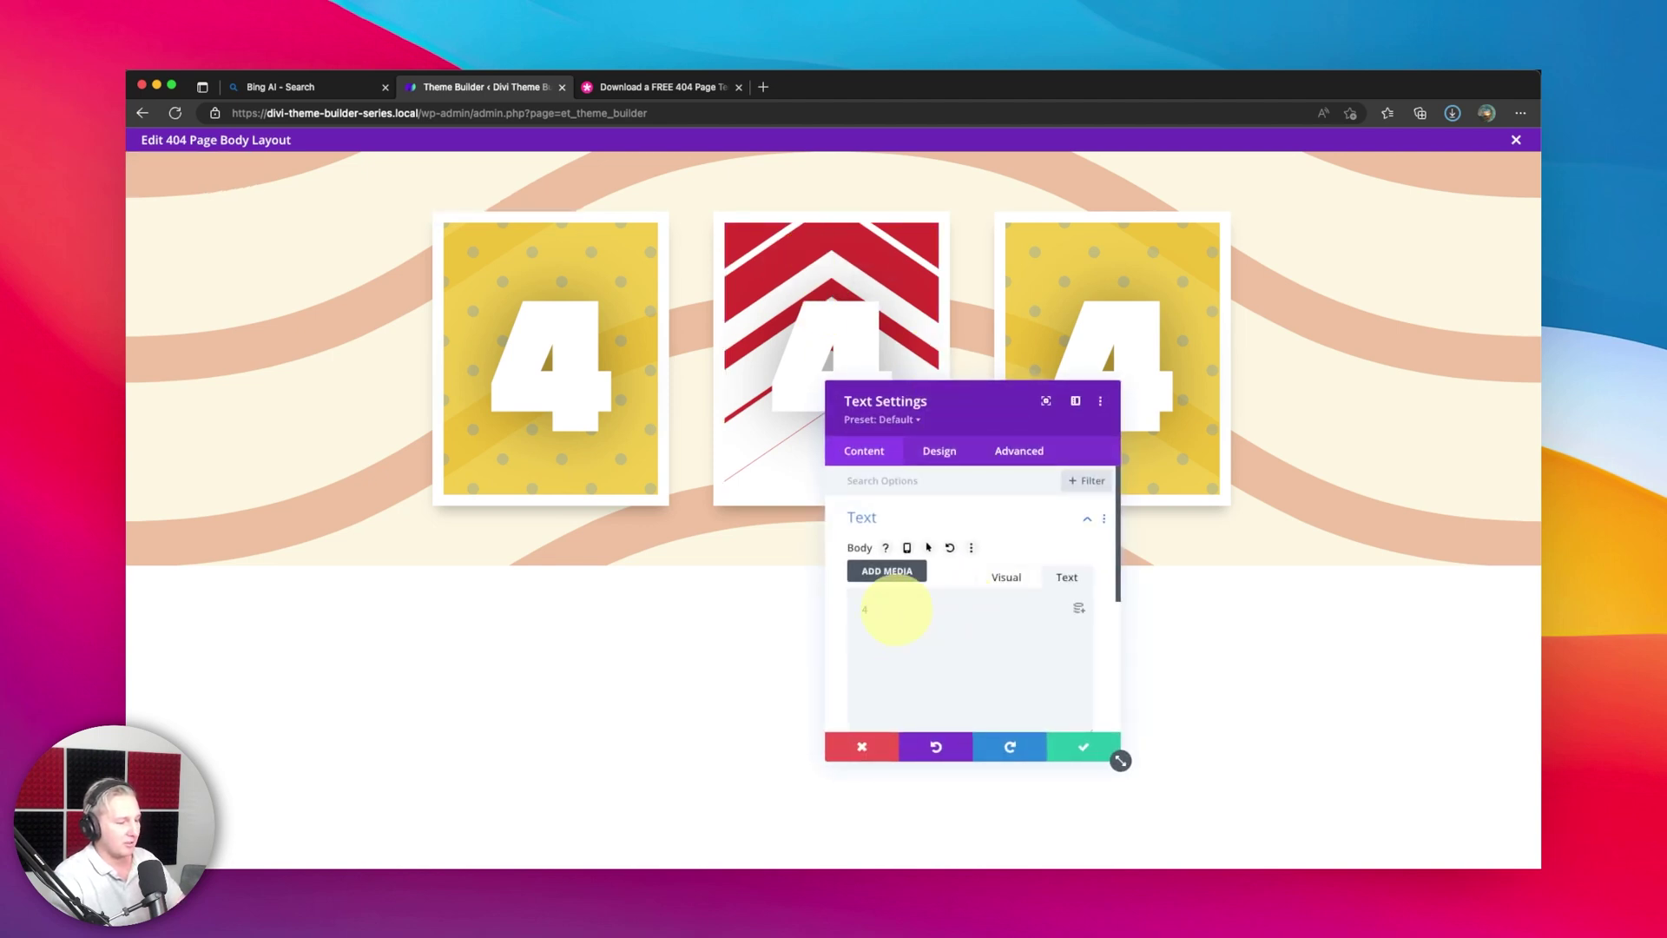
text(0)
click(1061, 748)
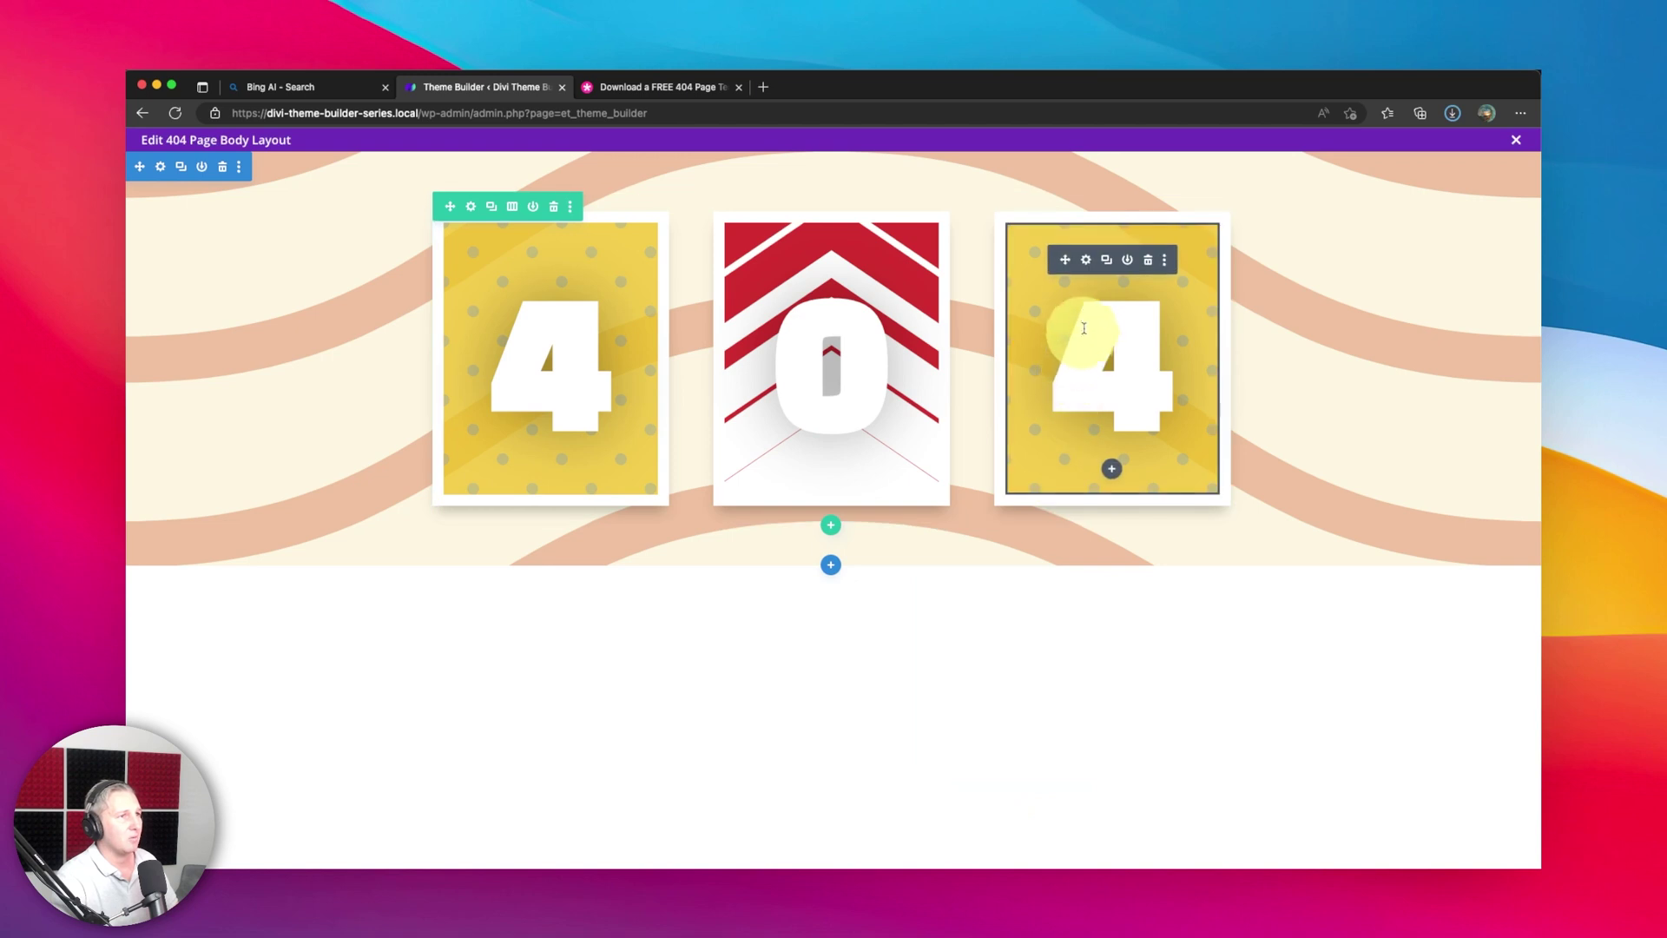
click(470, 206)
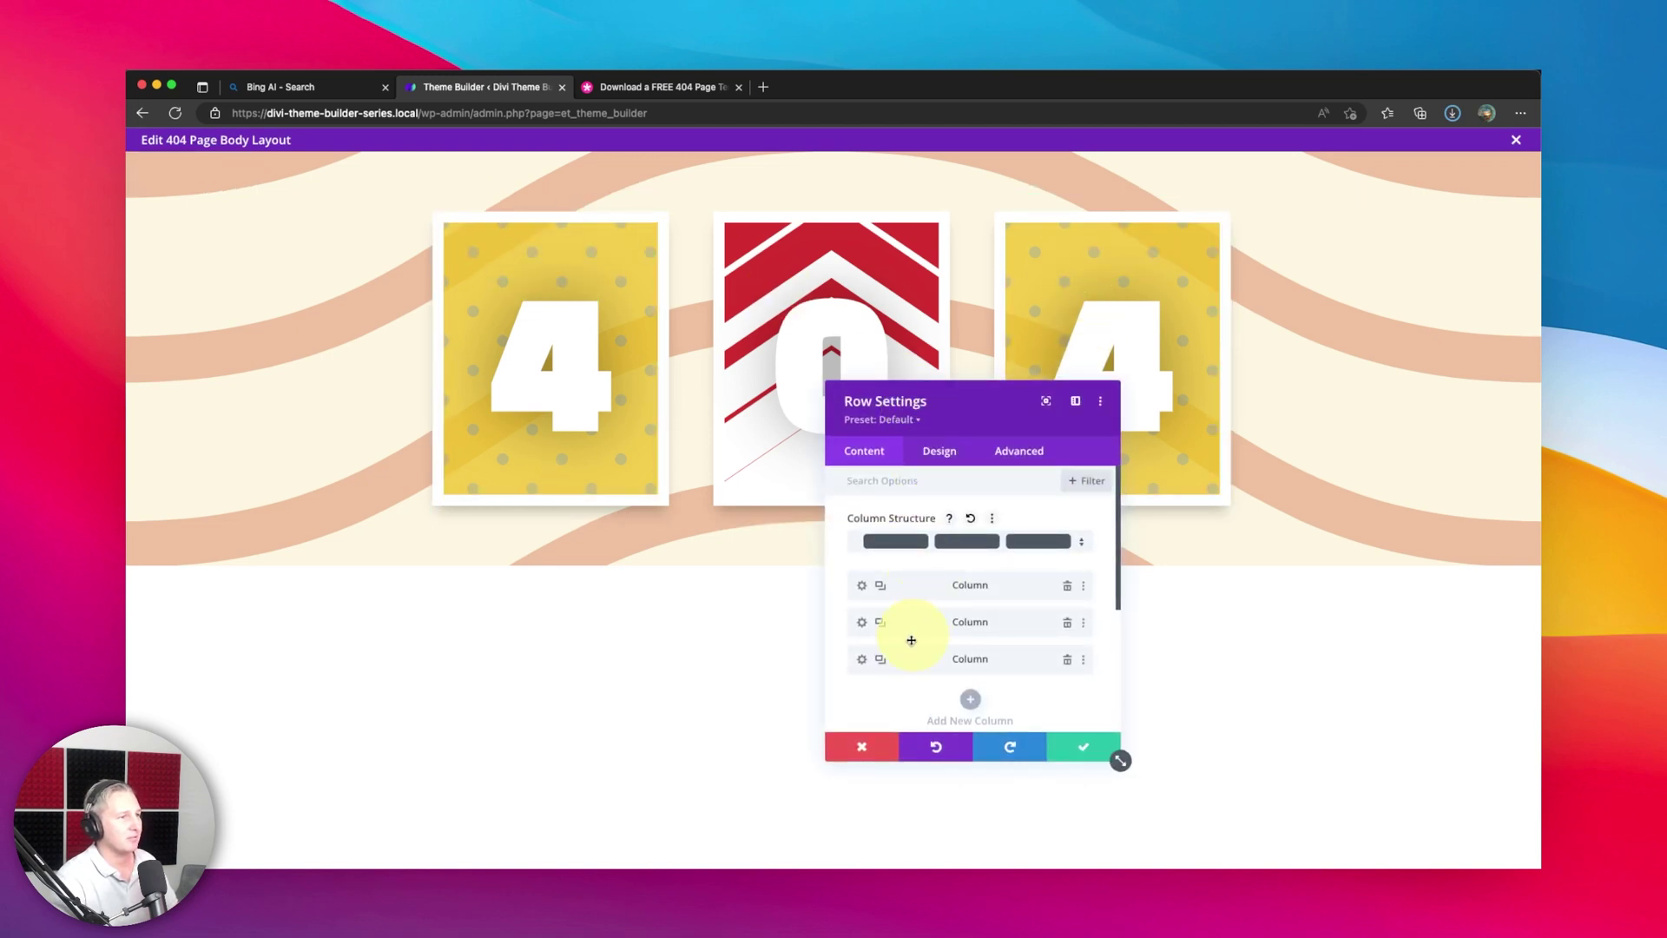
Give the third column a green background color
click(880, 662)
scroll(956, 614, down, 3)
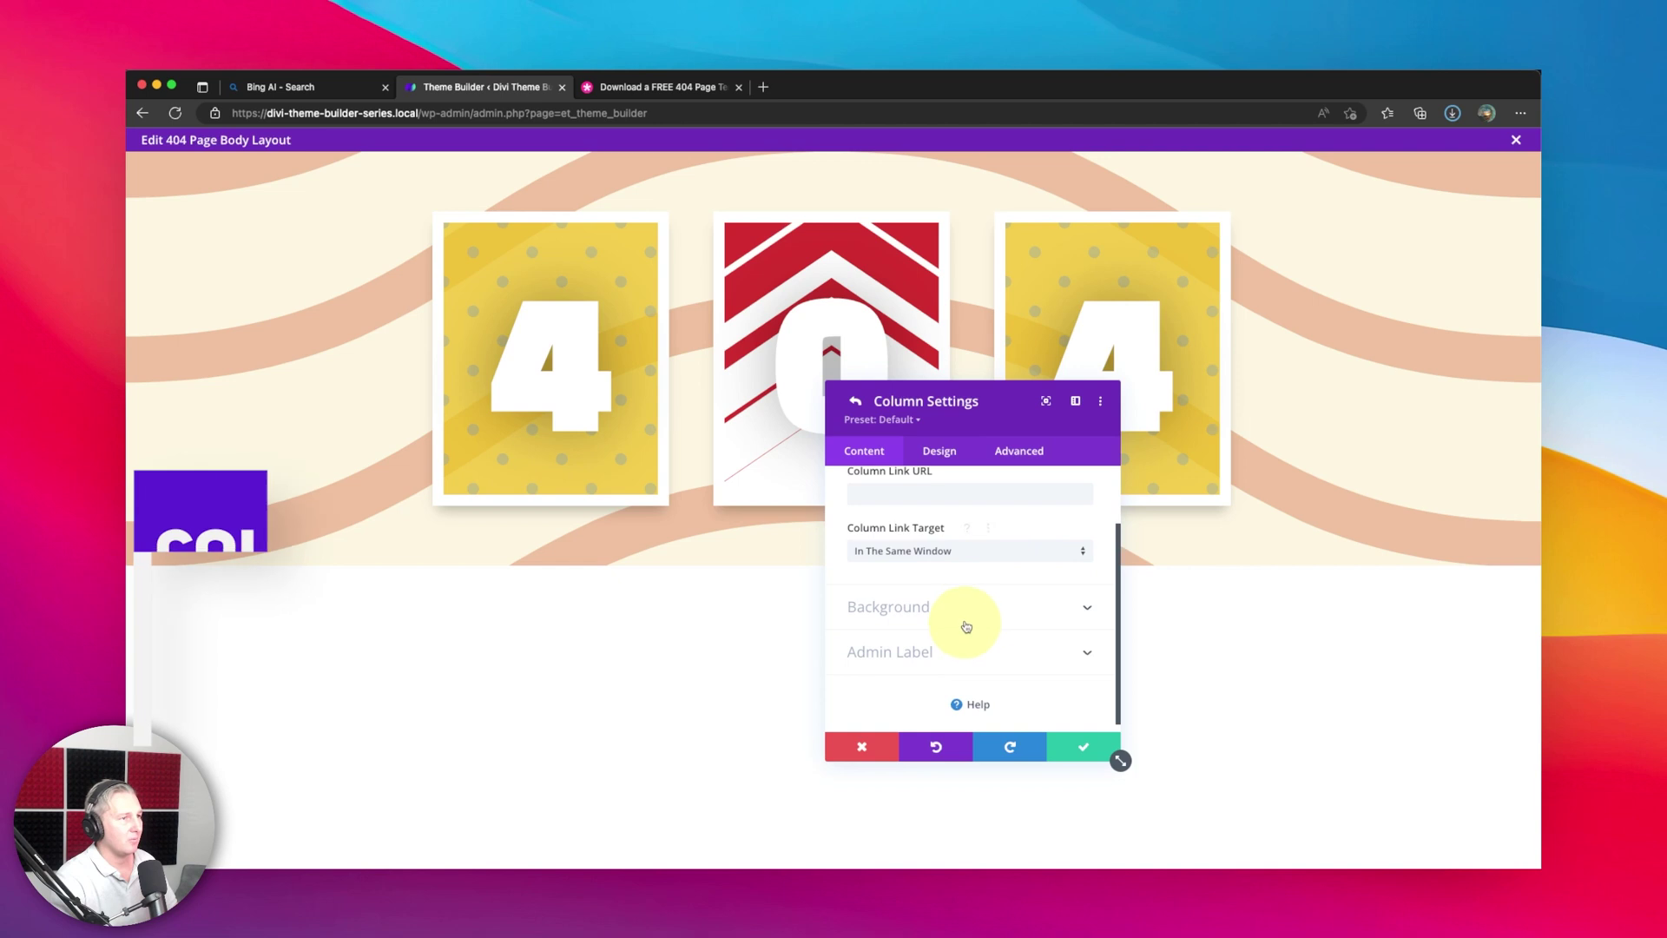
click(968, 613)
scroll(968, 613, down, 3)
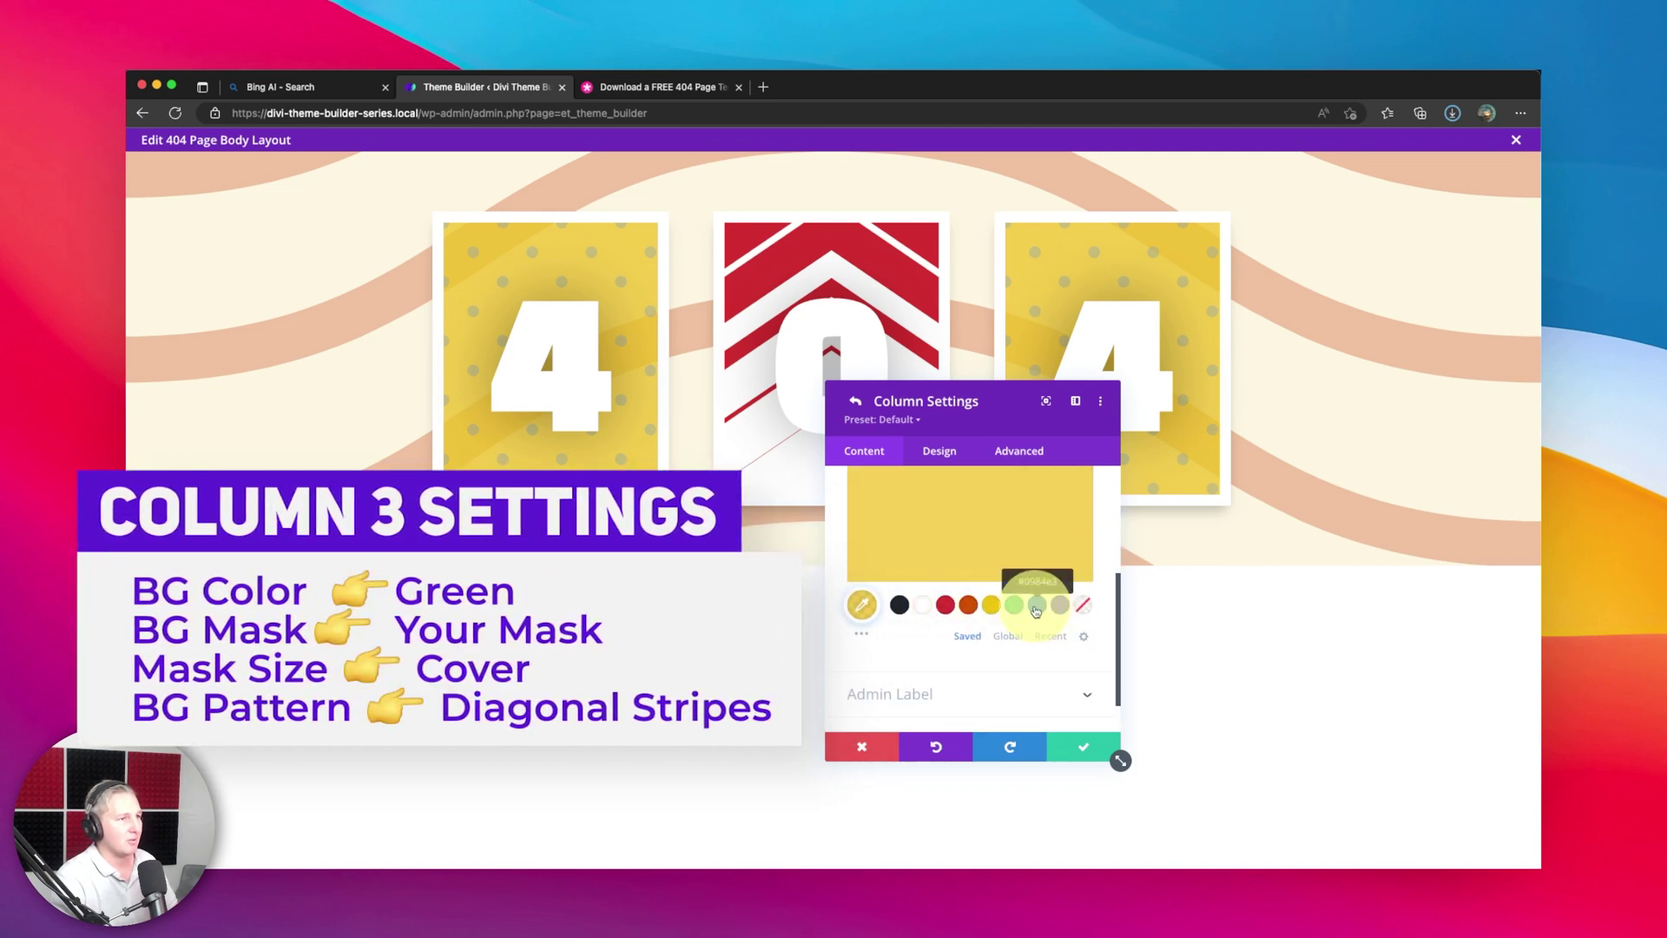
click(1015, 606)
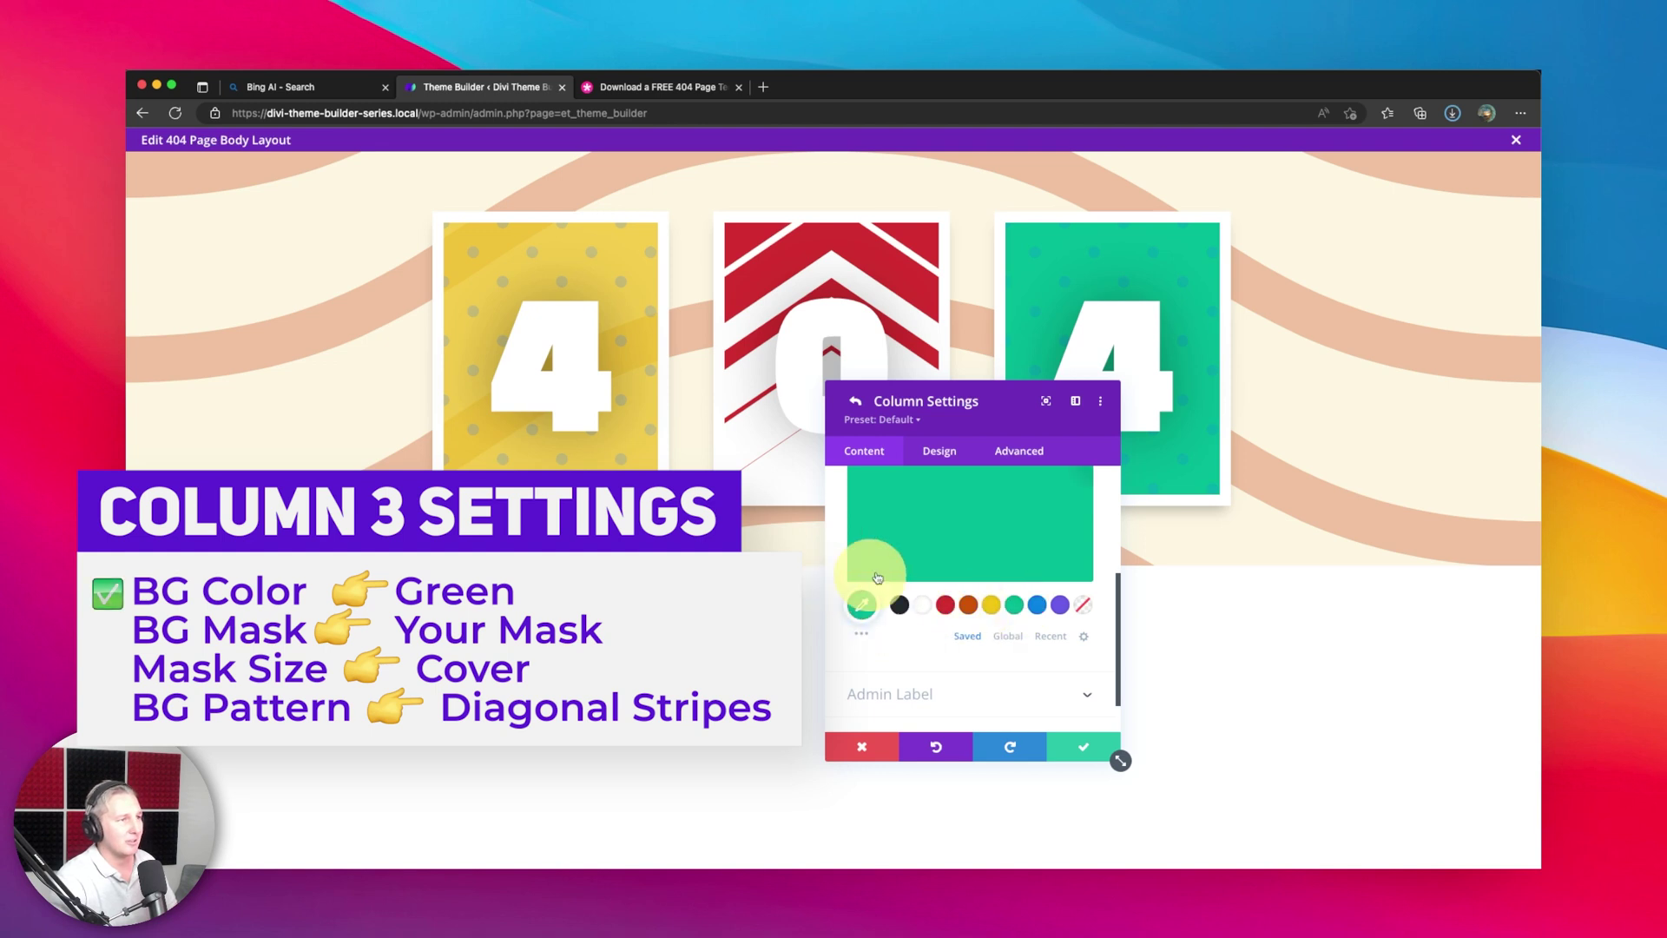
Add a Honeycomb background mask to the third card
scroll(931, 556, up, 3)
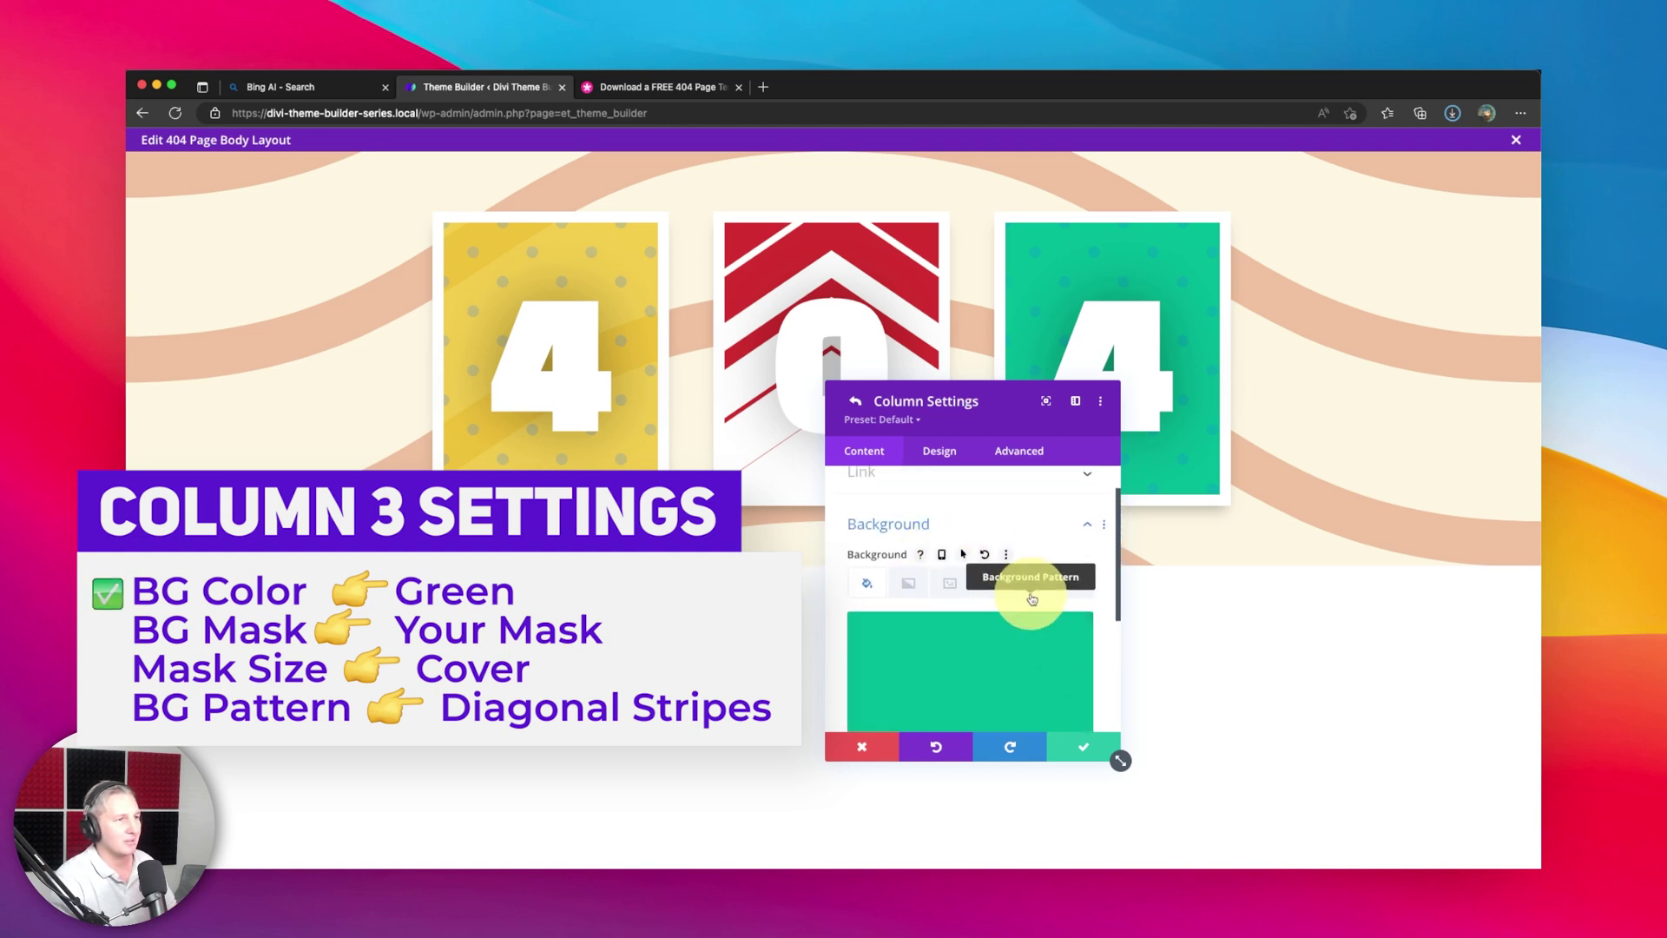
click(1032, 586)
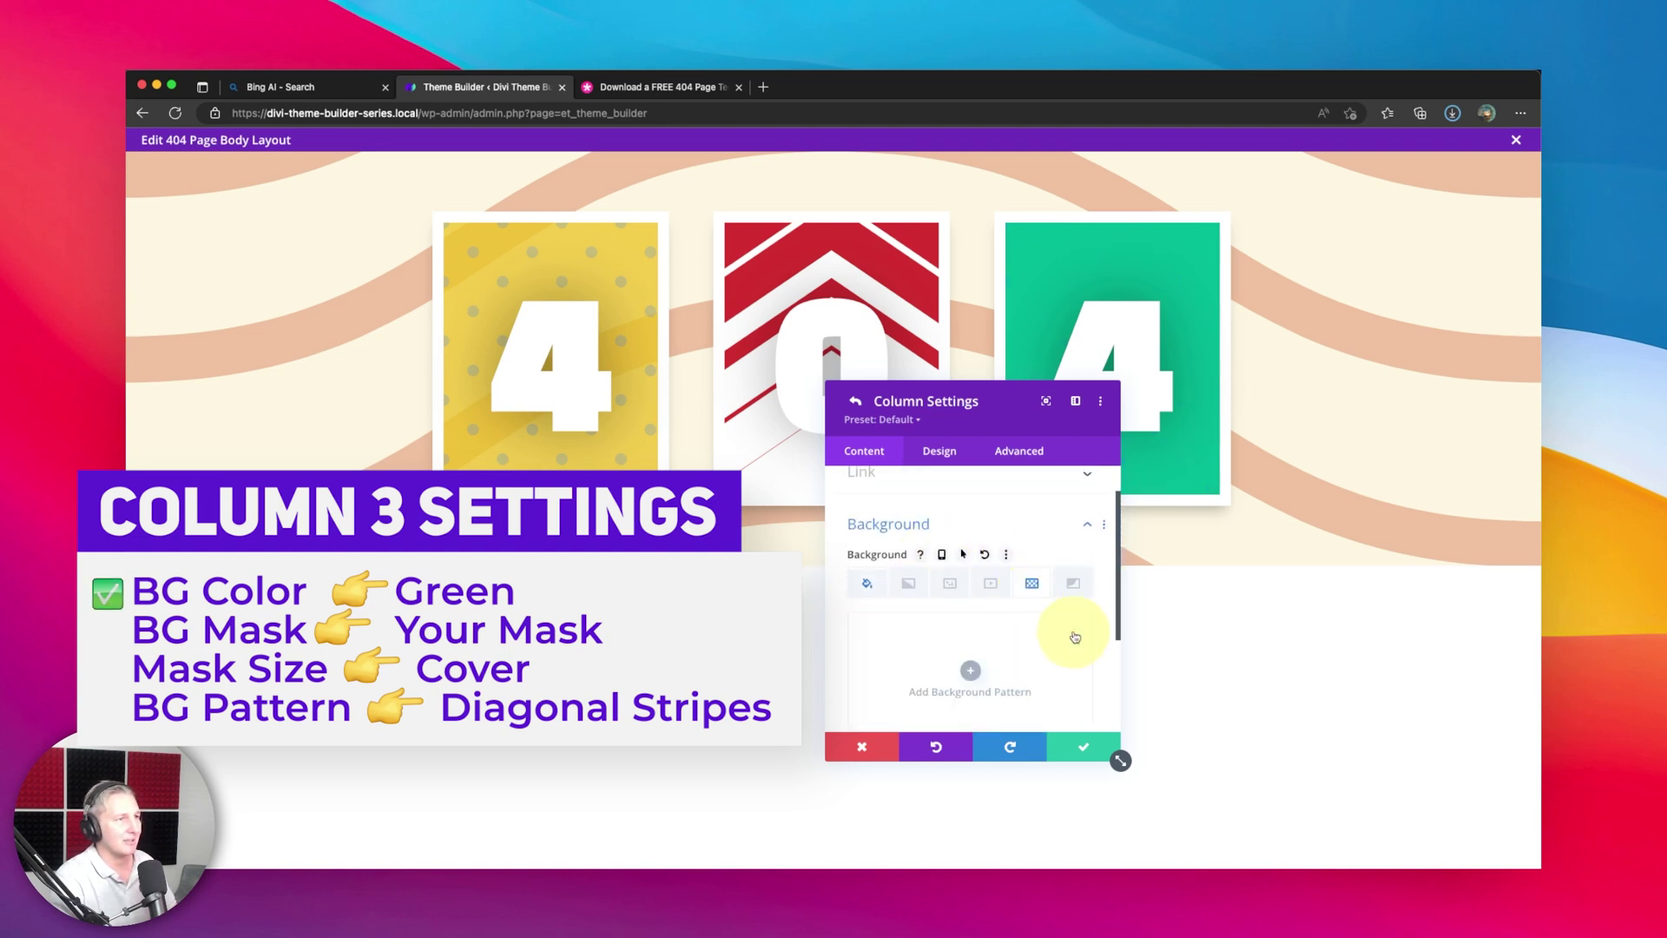
scroll(1076, 636, down, 1)
scroll(1076, 636, down, 1)
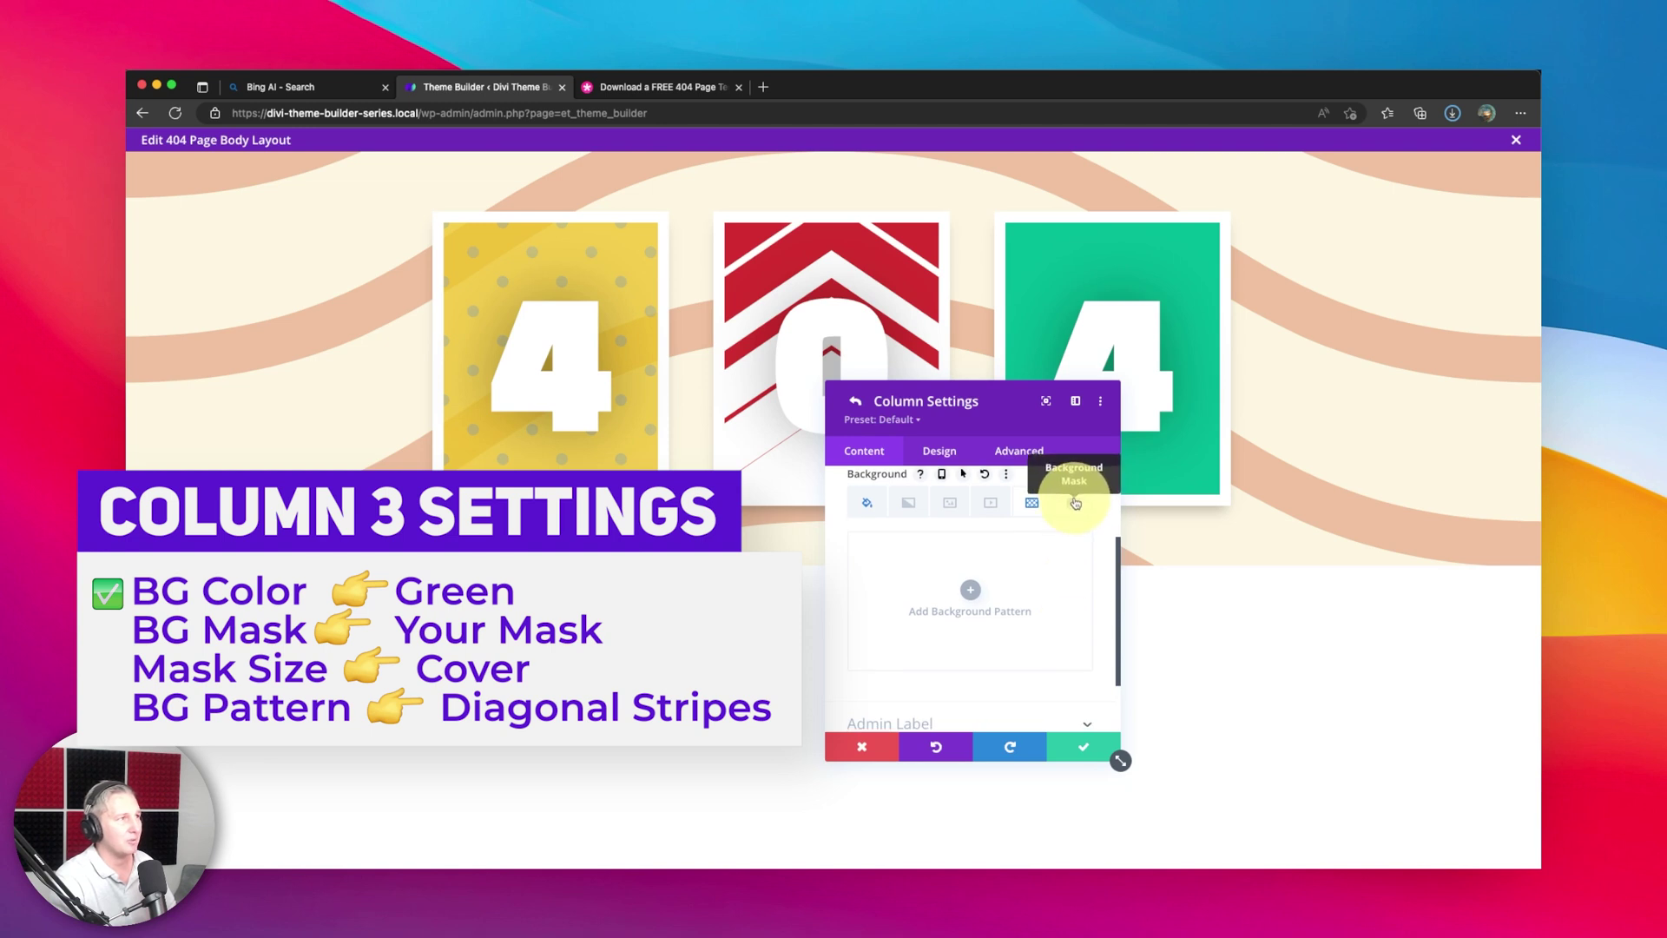
click(970, 589)
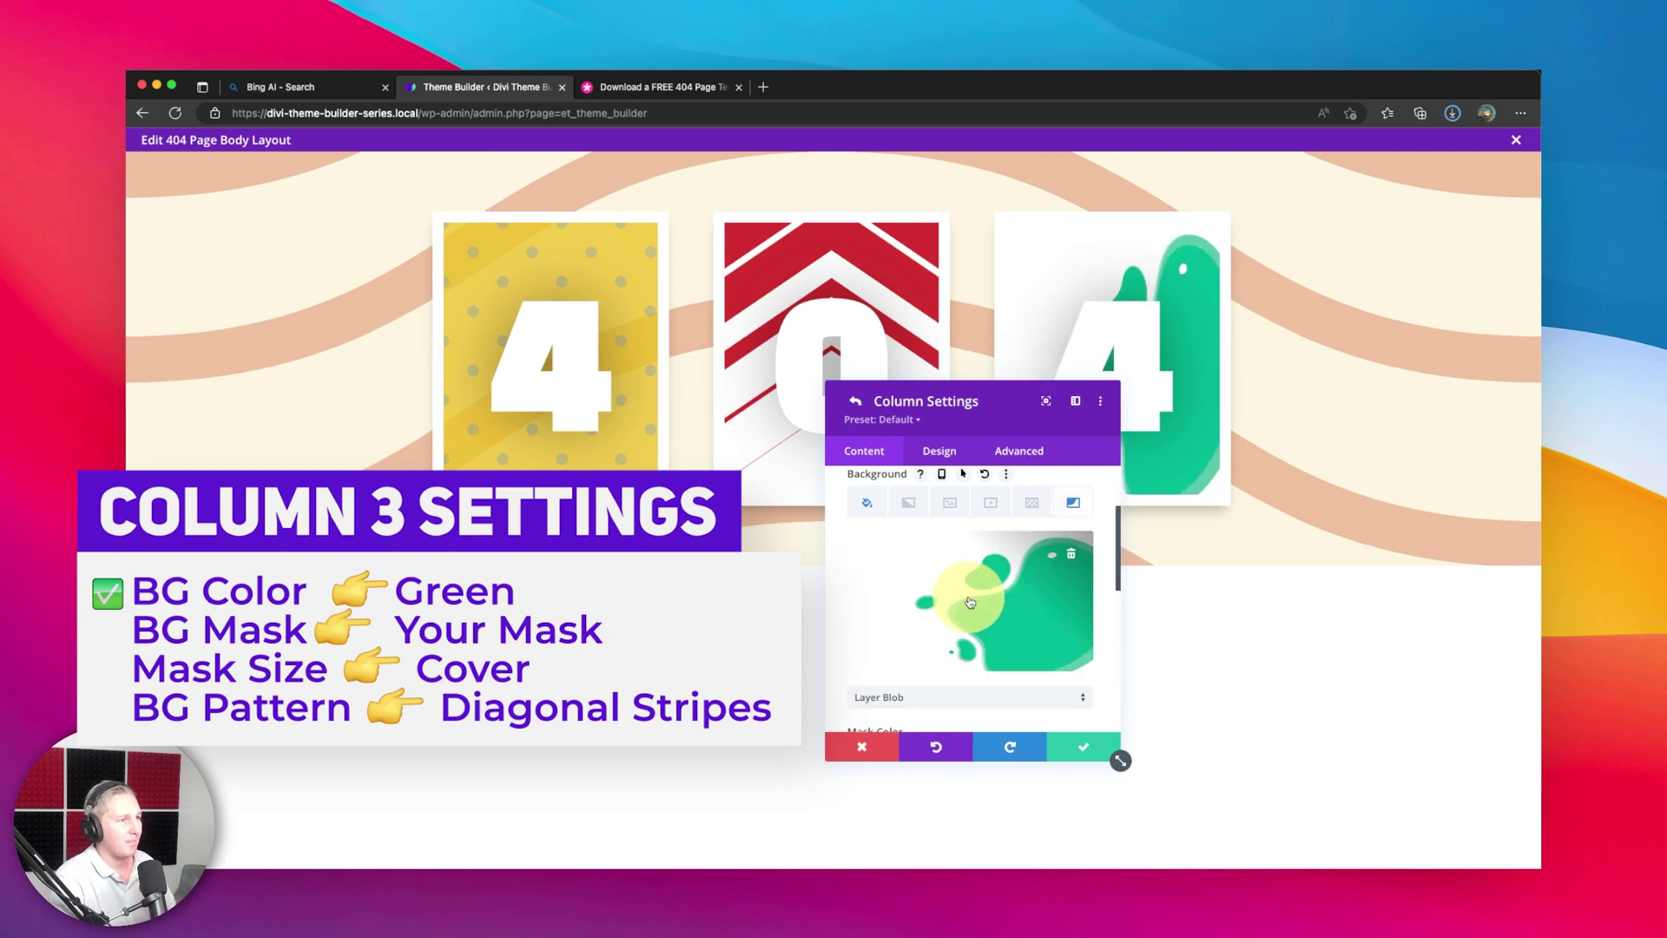
scroll(964, 599, down, 2)
click(961, 618)
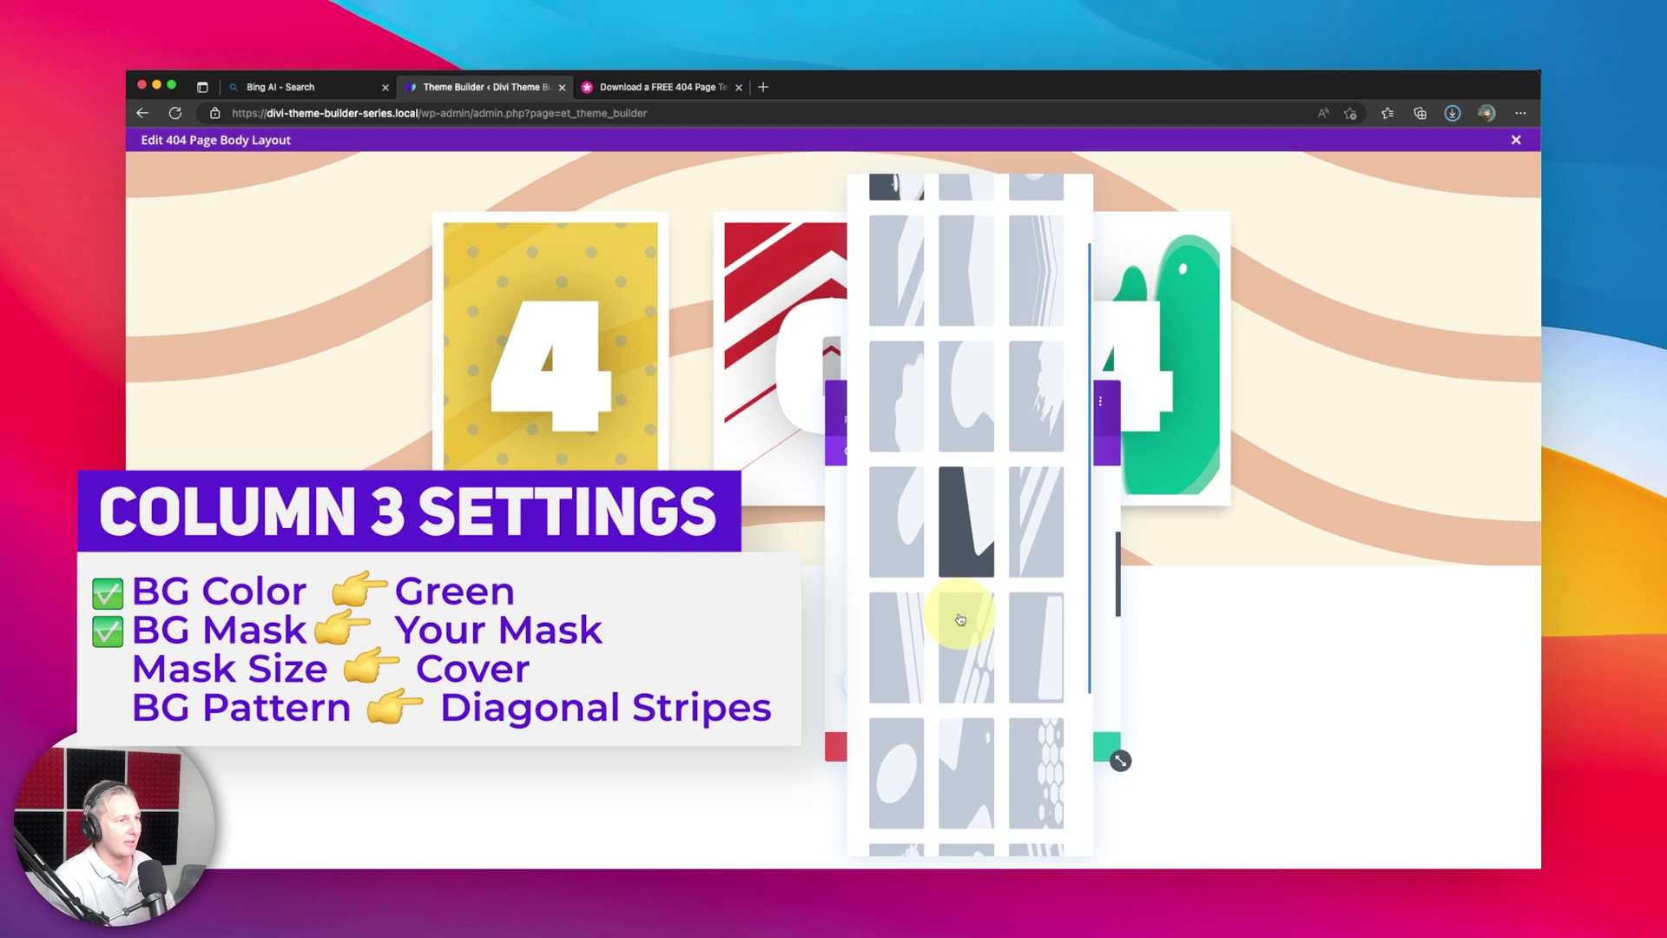
scroll(999, 564, down, 1)
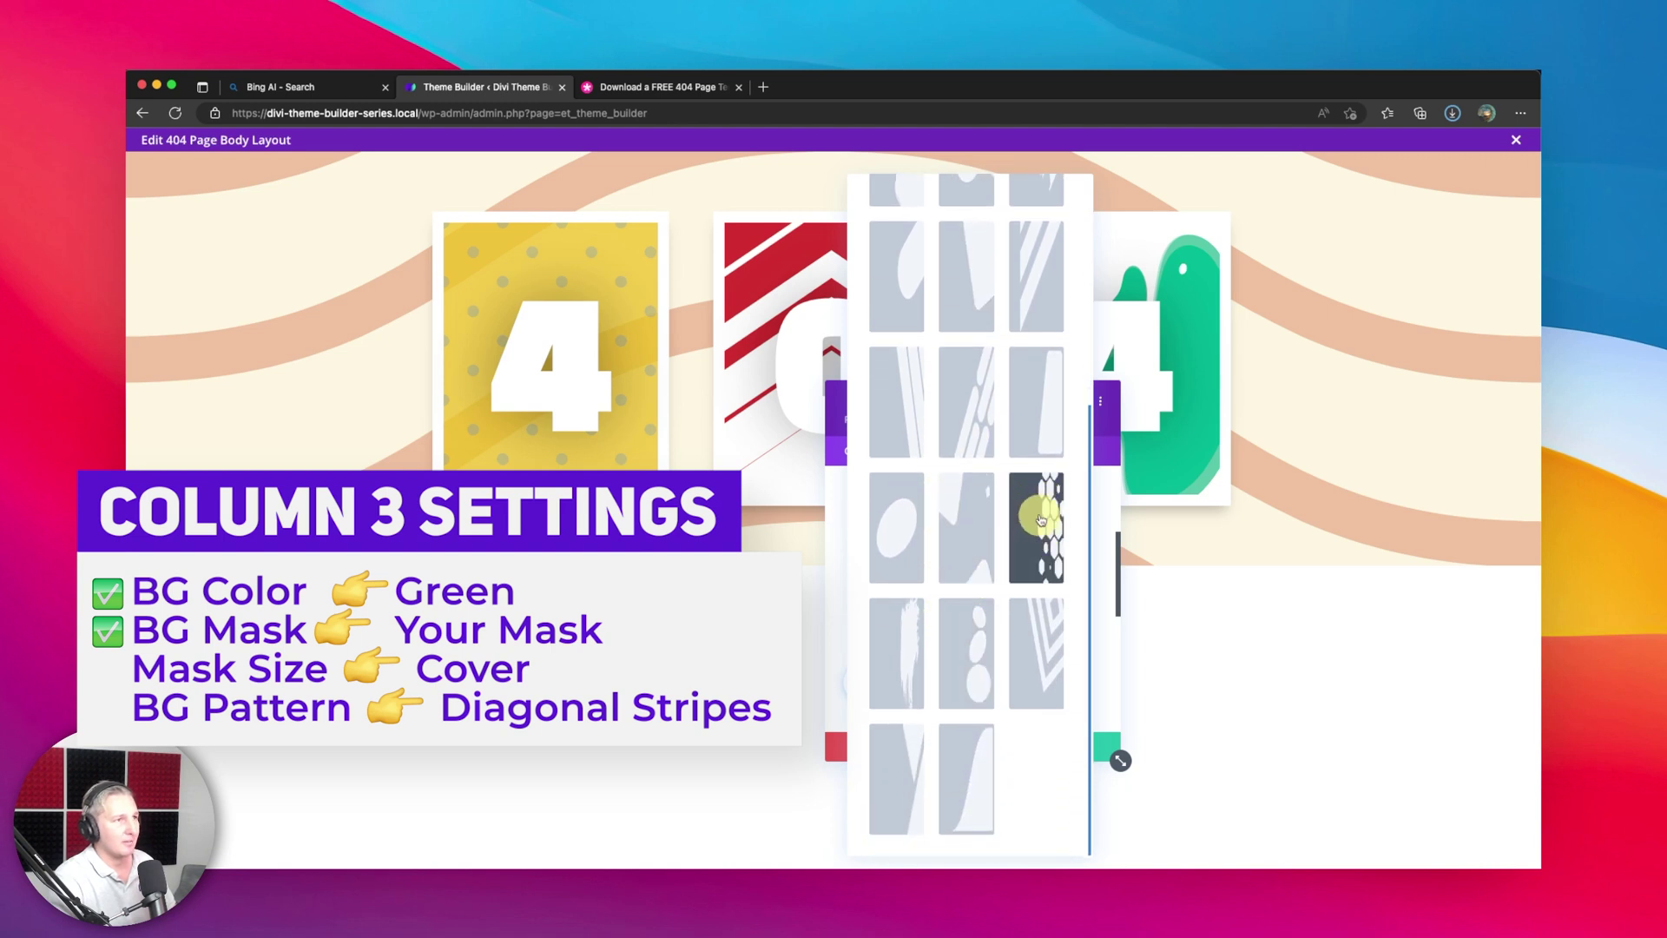
click(1042, 520)
scroll(1016, 556, down, 6)
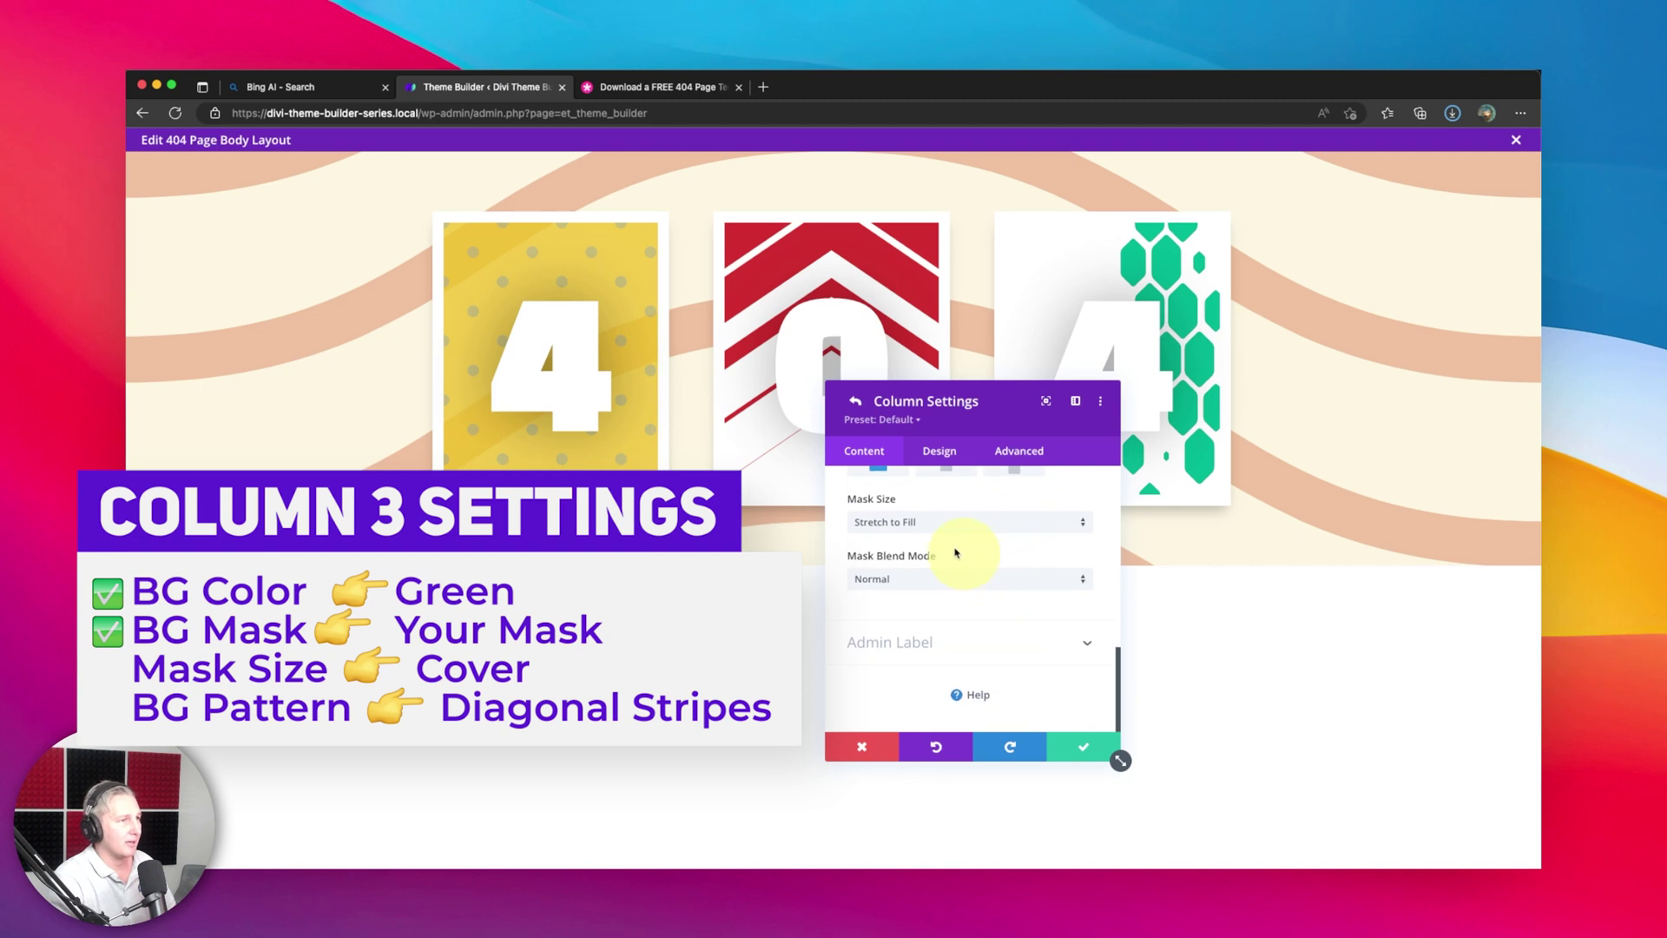
Set the Honeycomb mask size to Cover after briefly trying Fit
click(909, 525)
click(905, 547)
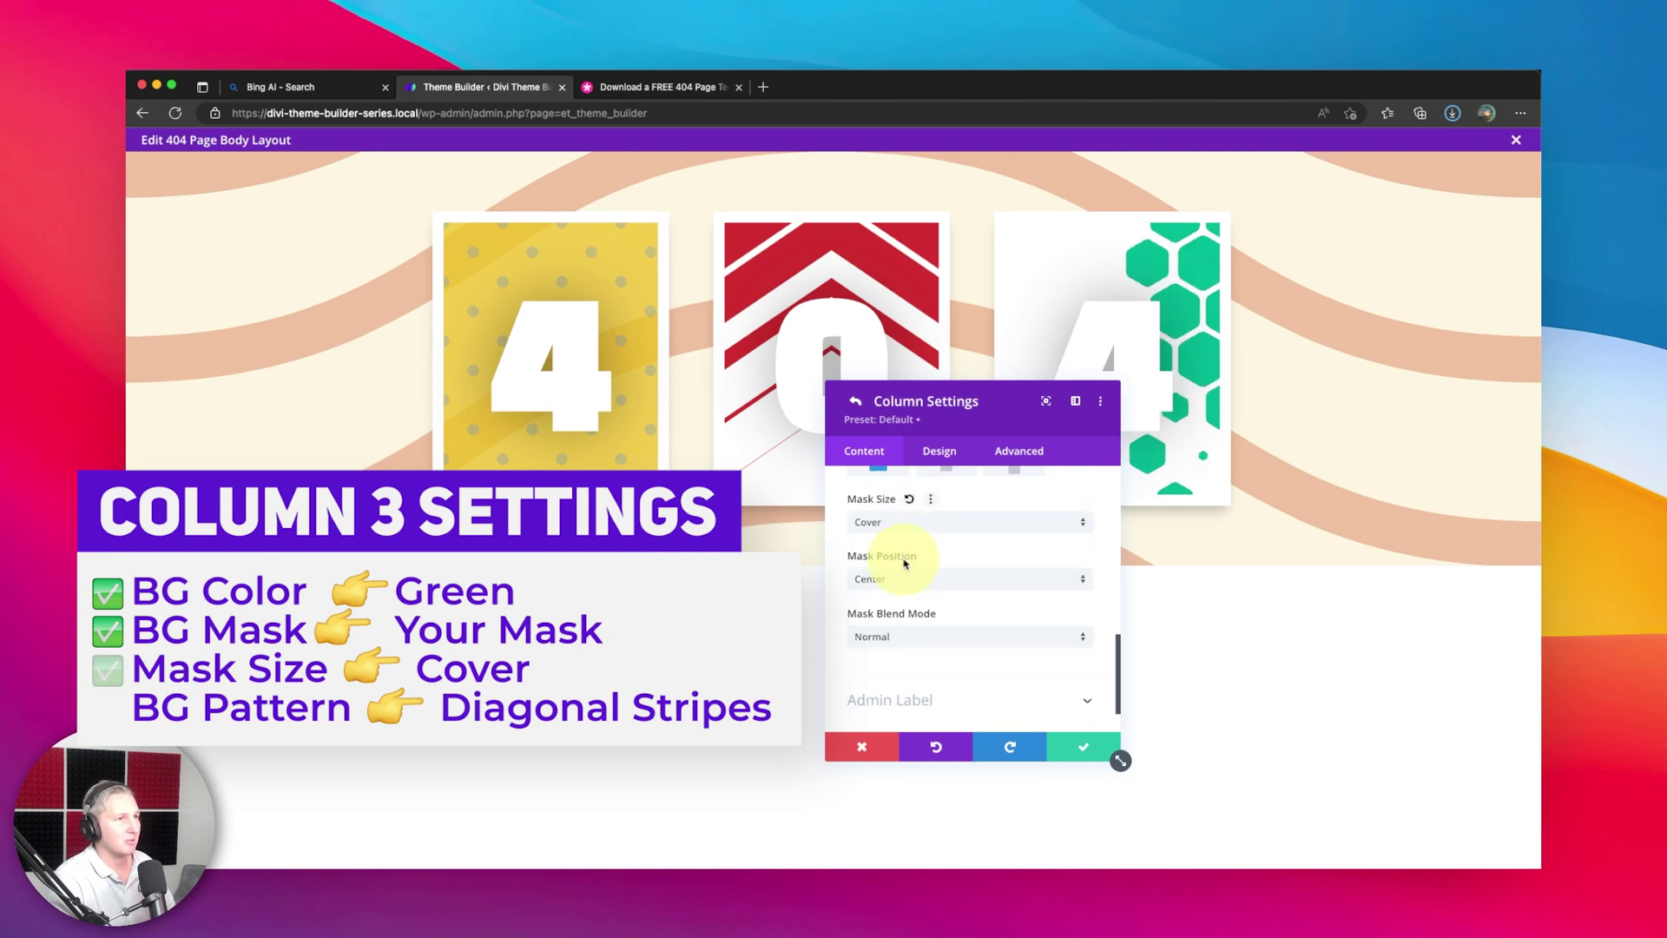
click(921, 578)
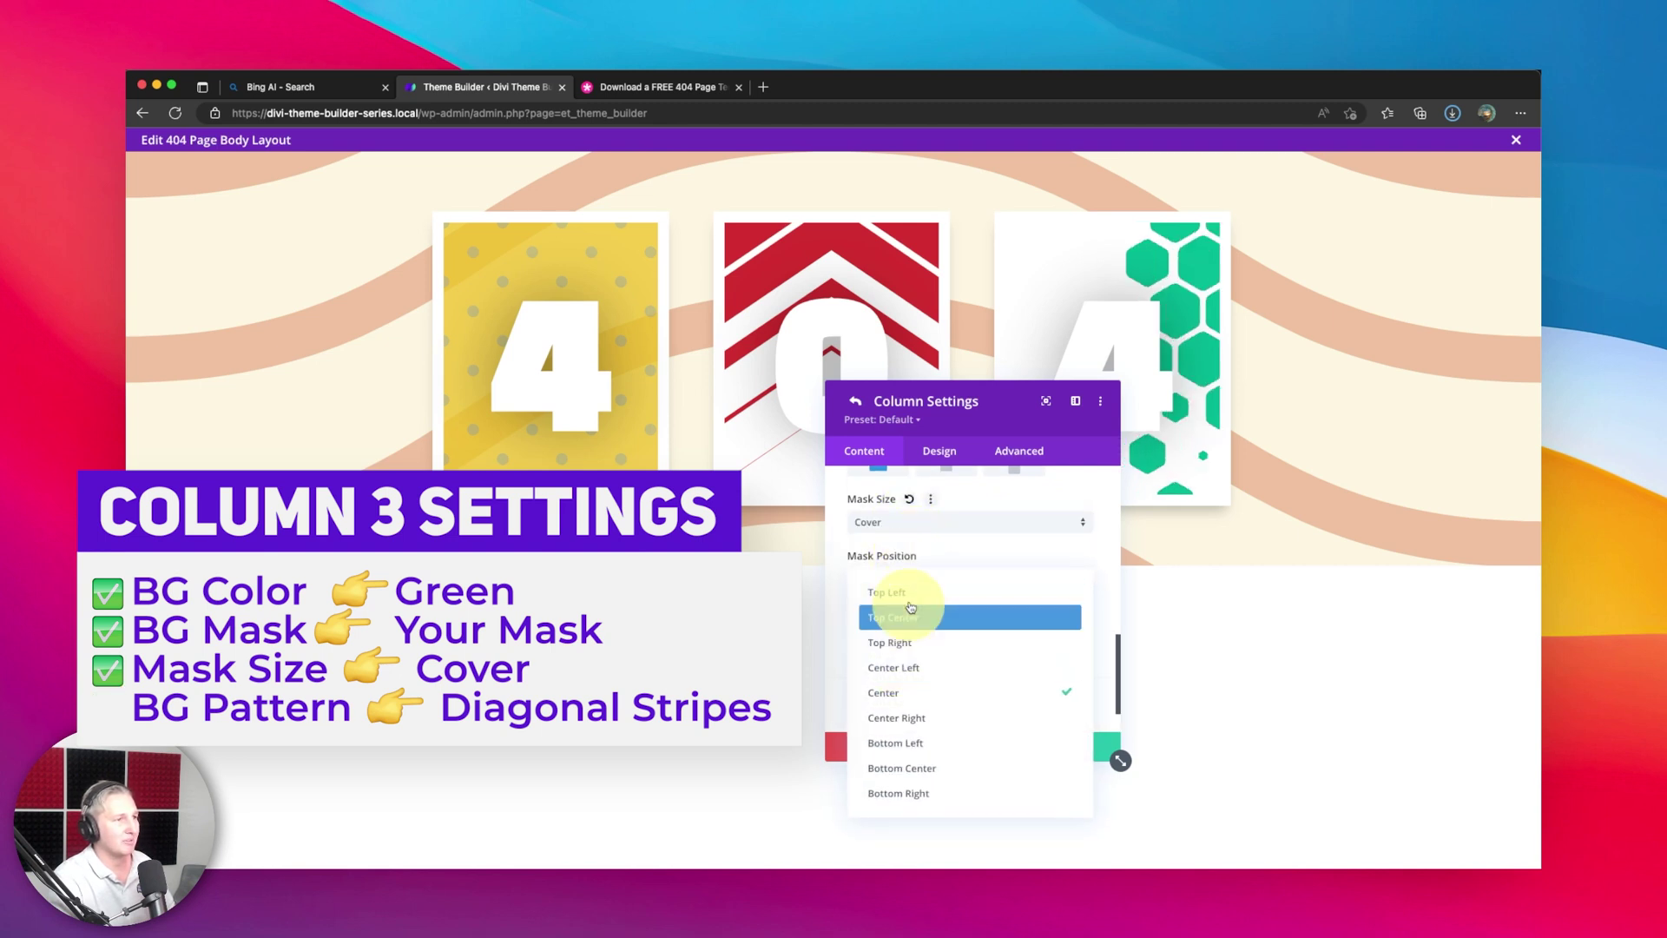
click(931, 532)
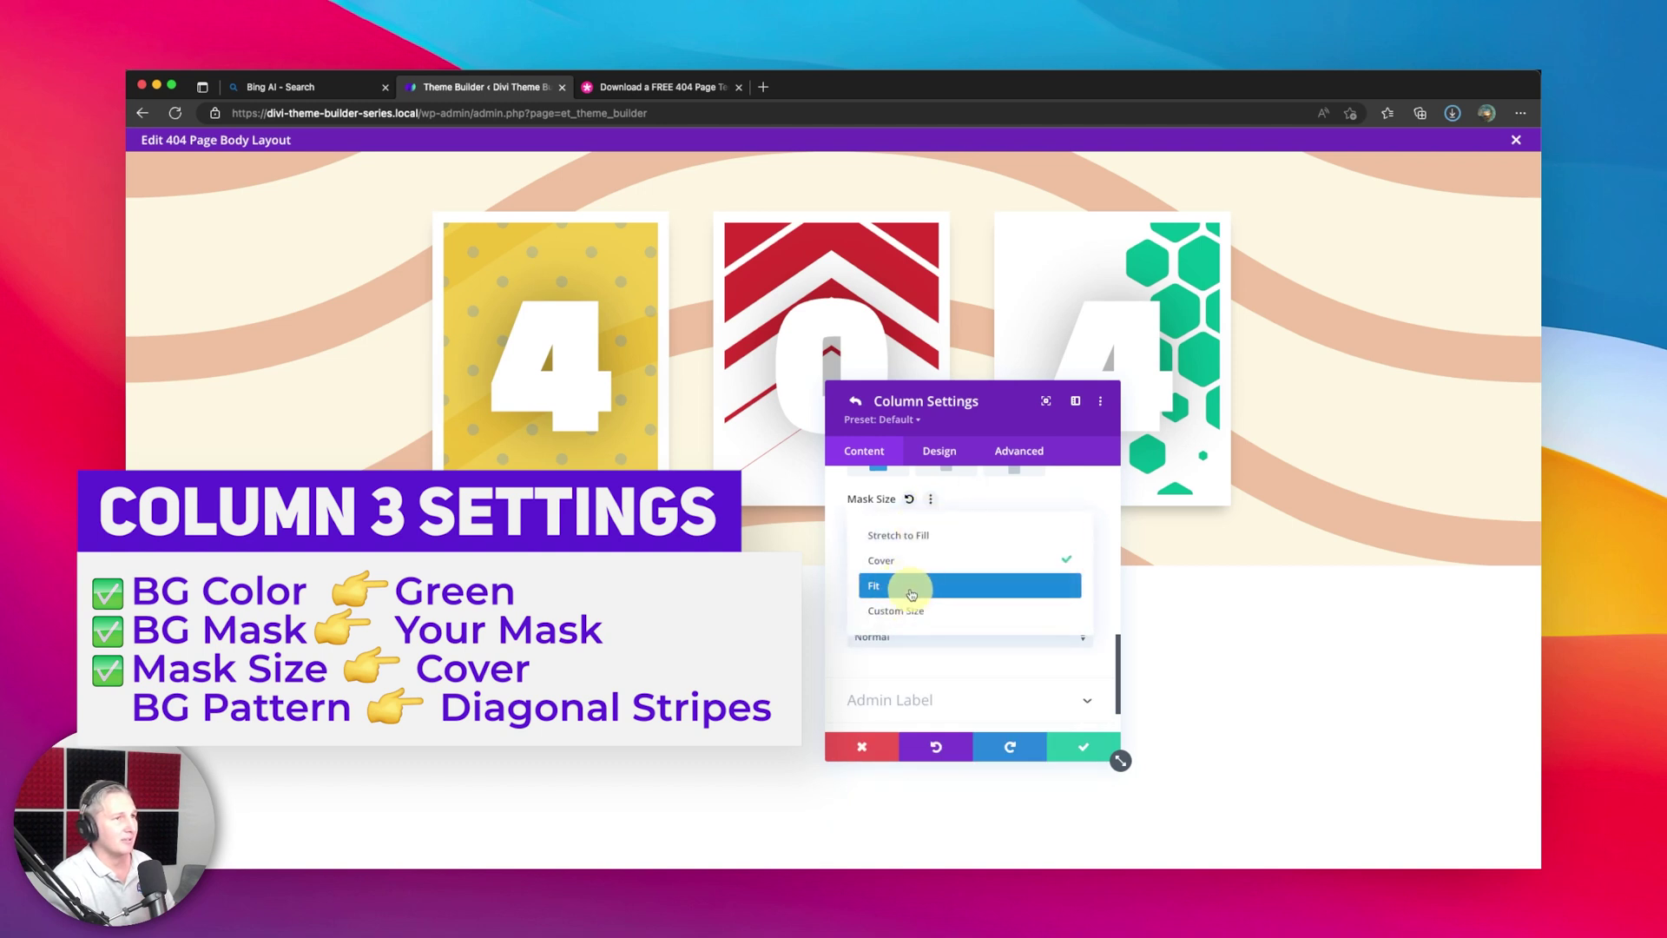
click(908, 587)
click(954, 522)
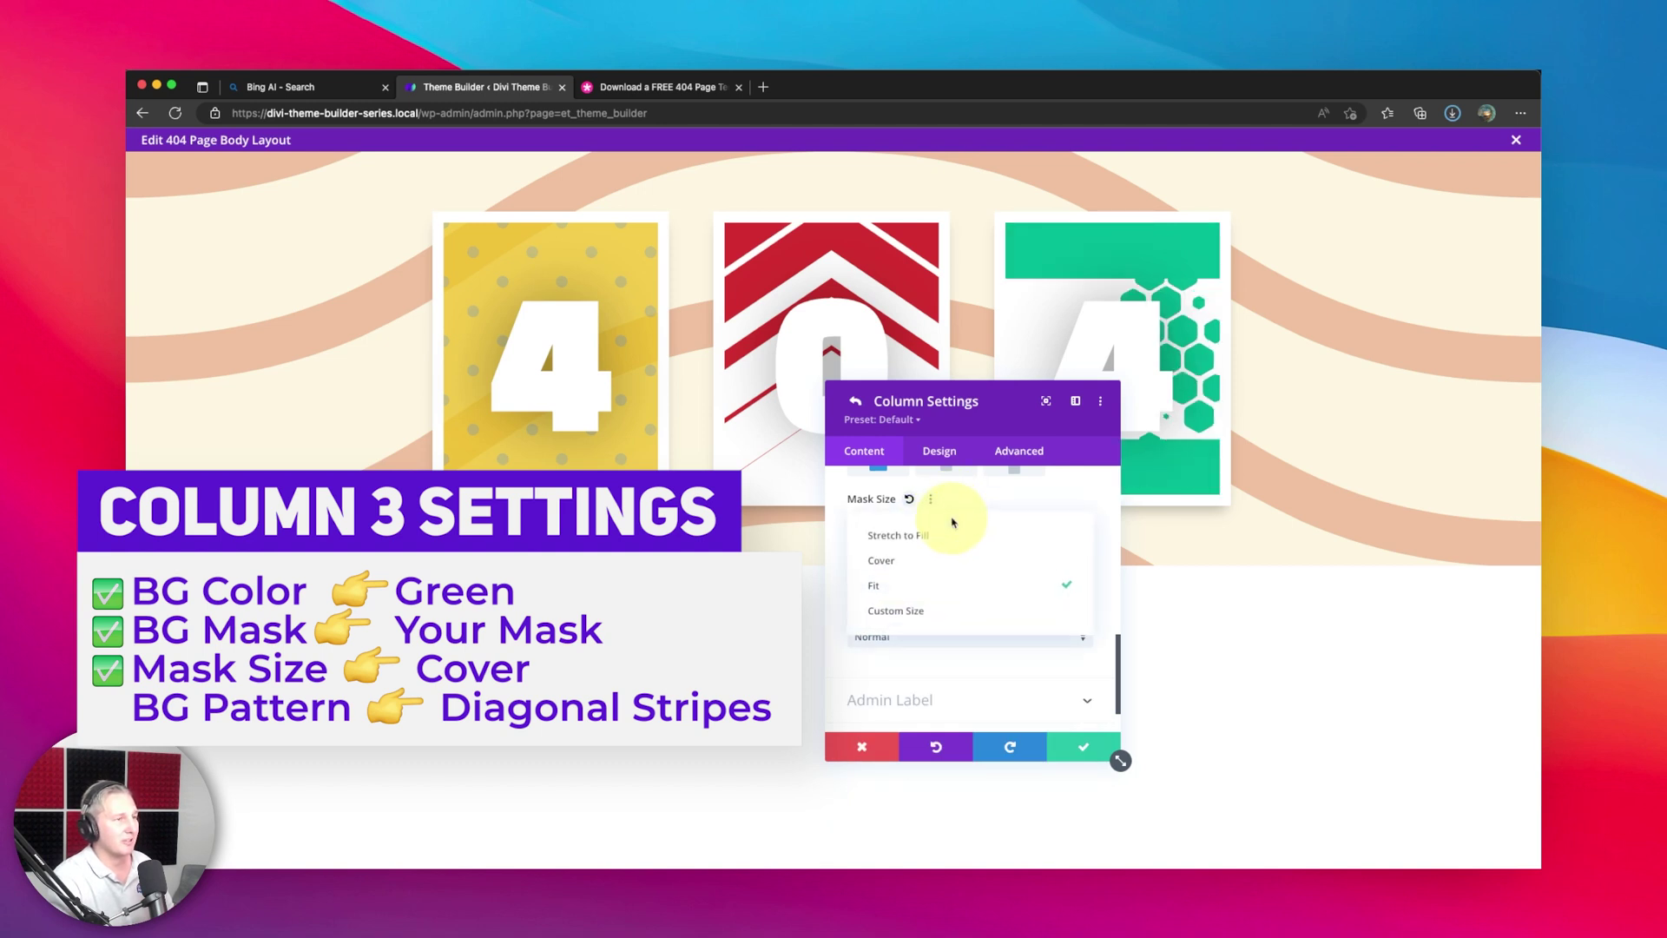
click(917, 561)
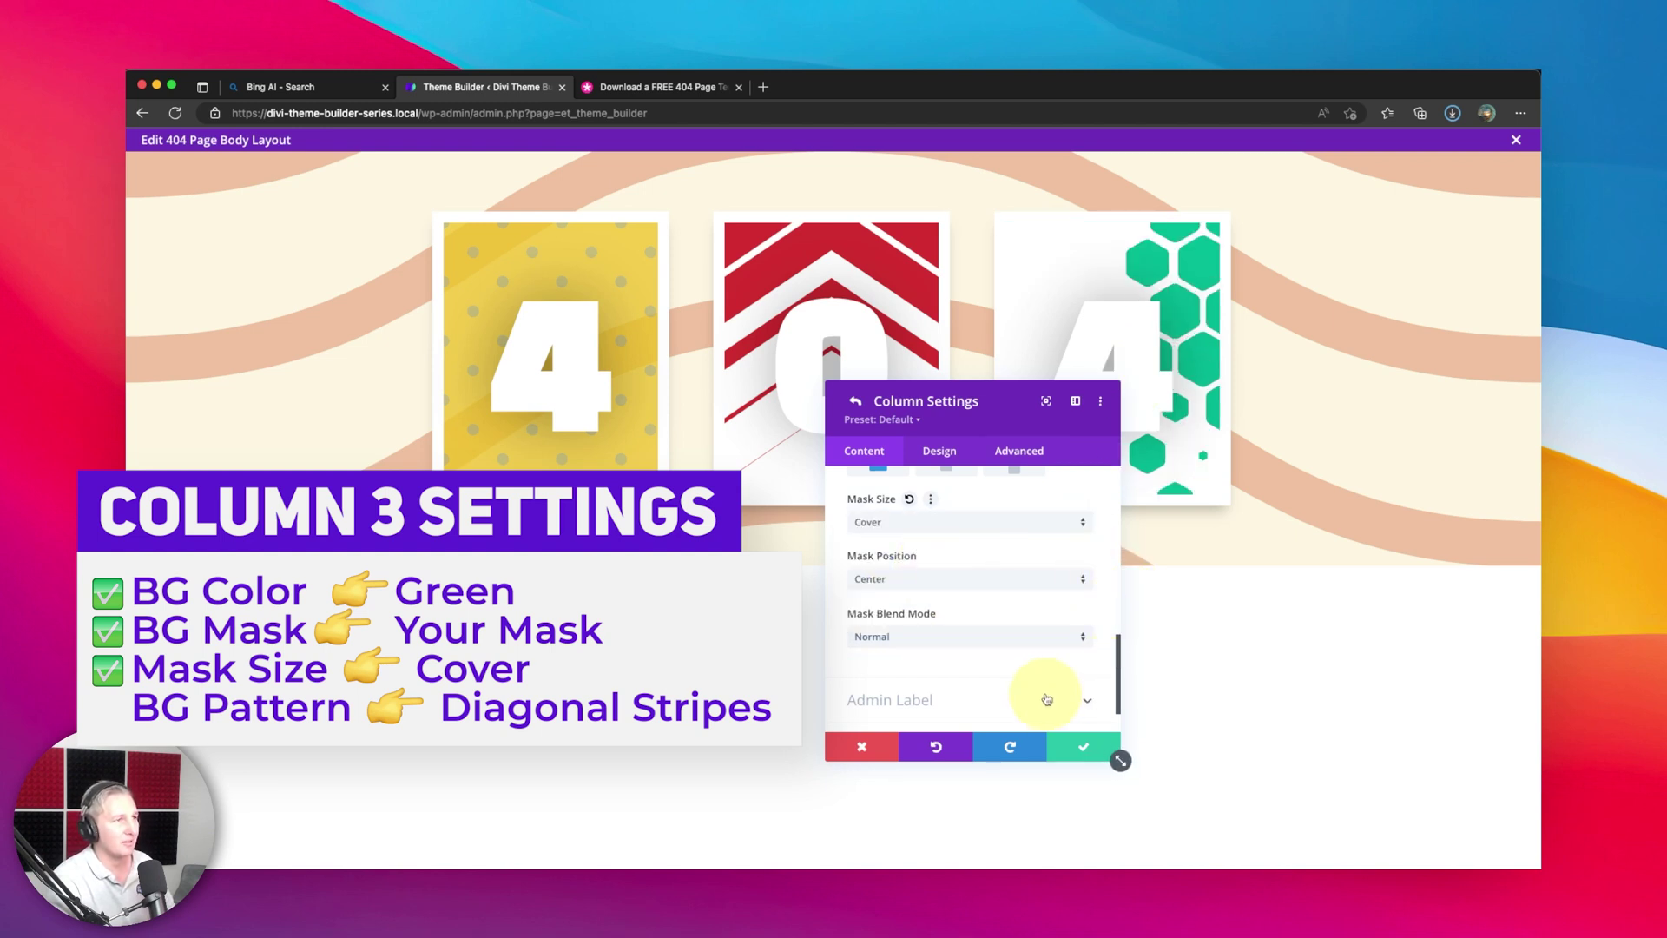
scroll(969, 621, down, 2)
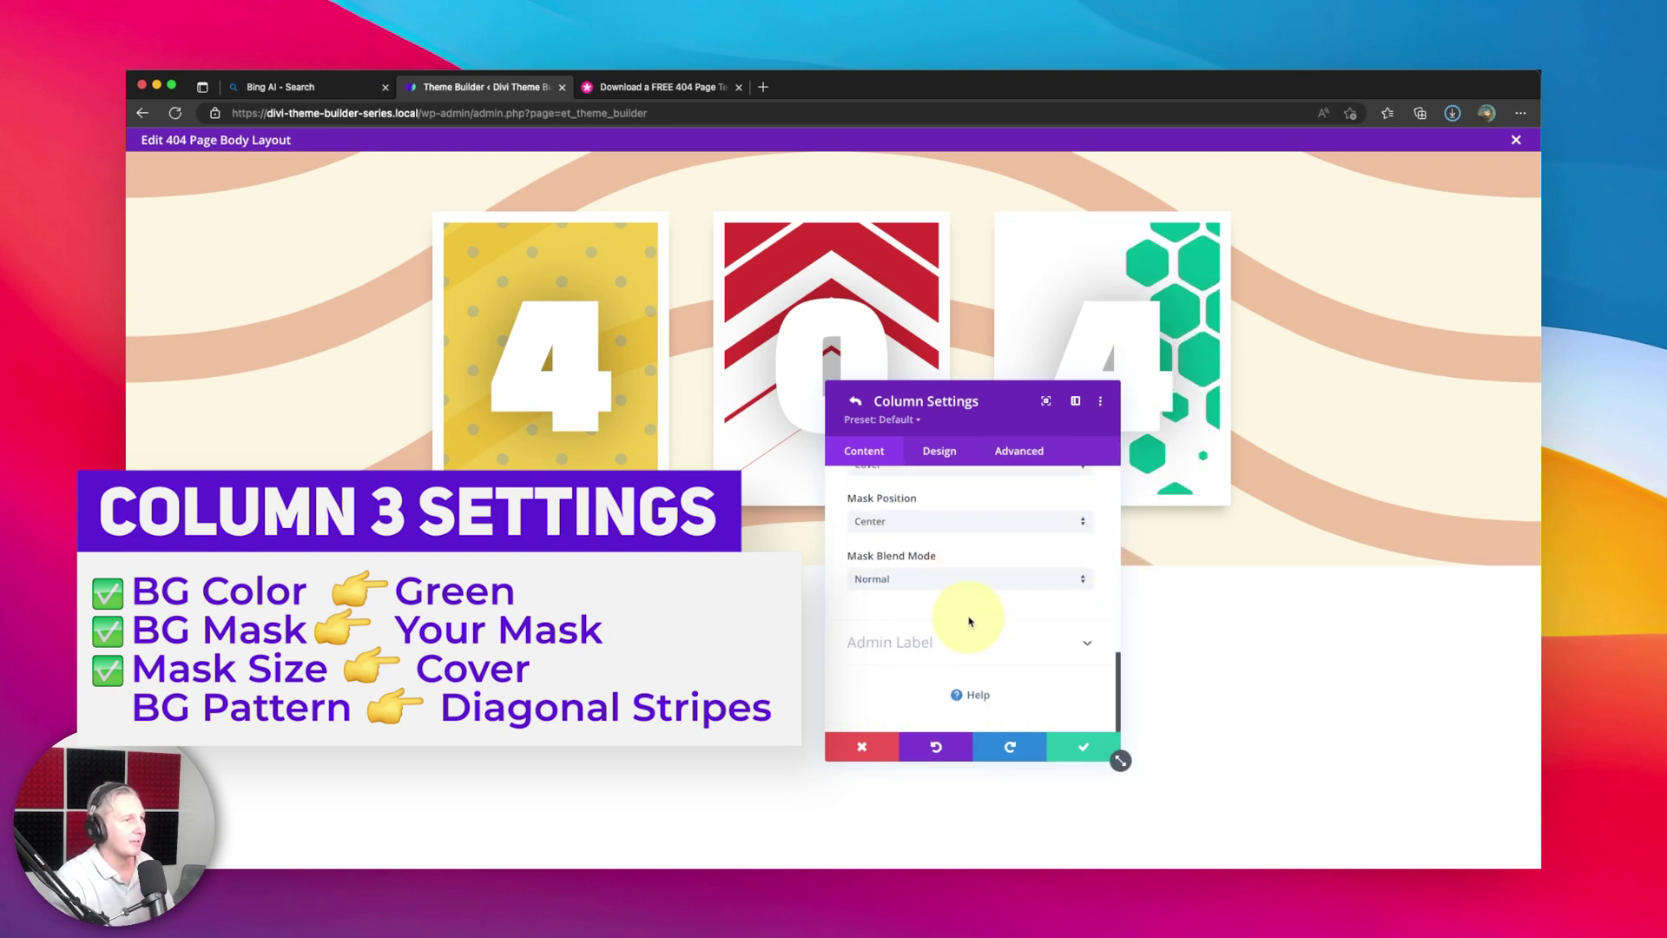
scroll(969, 622, up, 5)
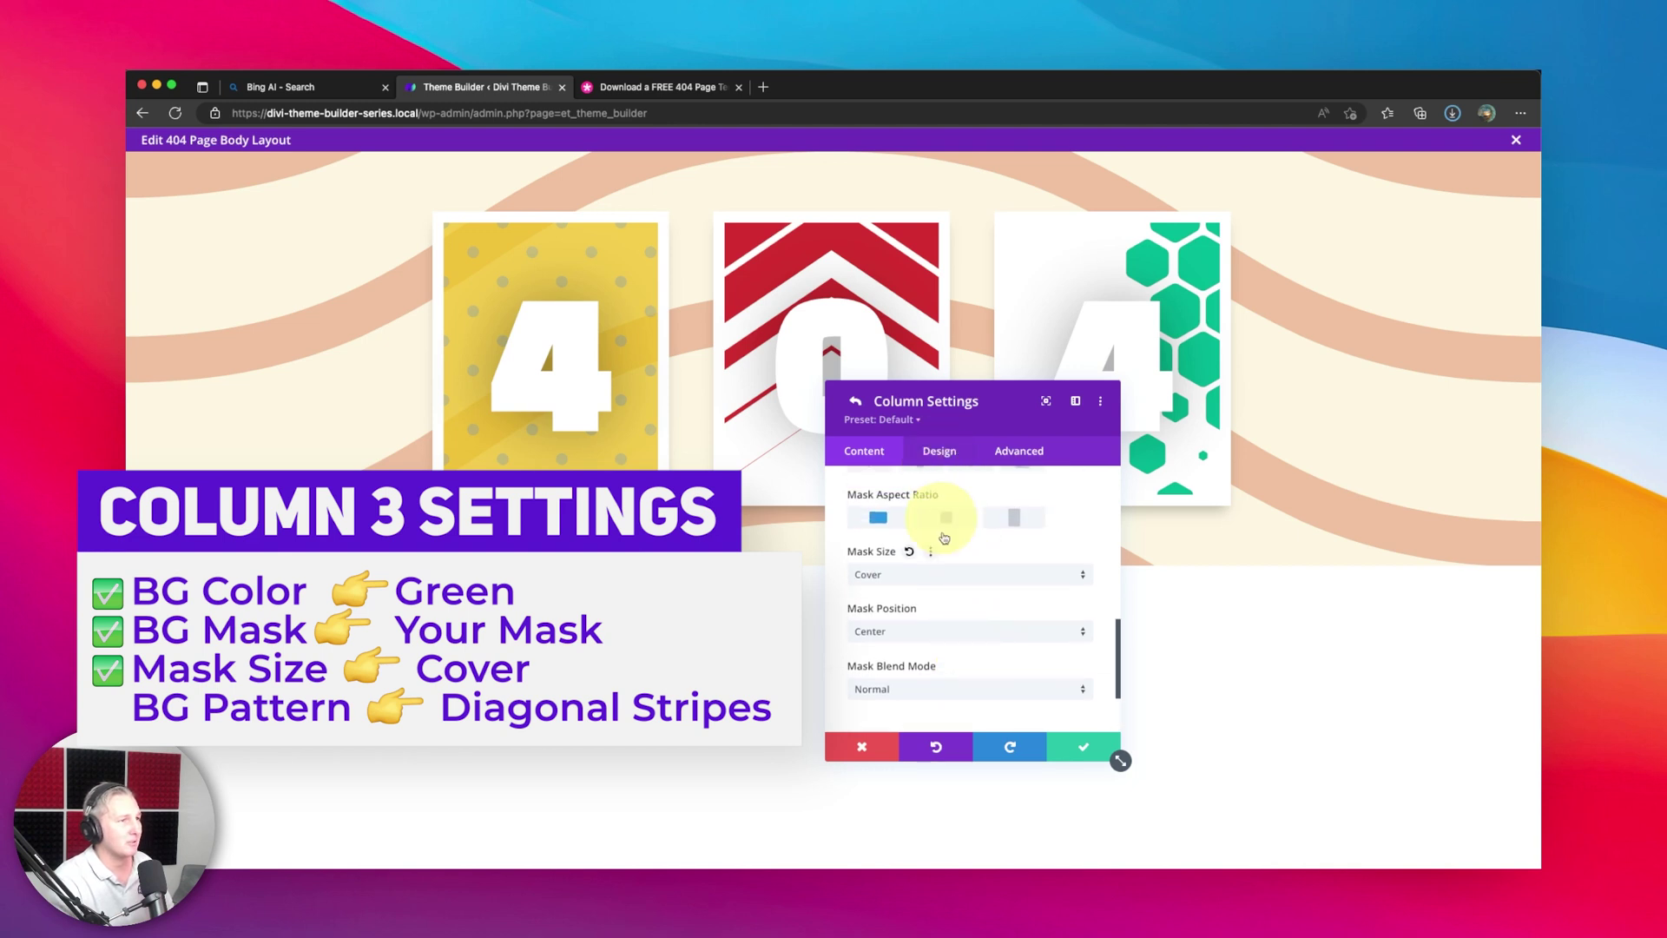
scroll(949, 563, up, 10)
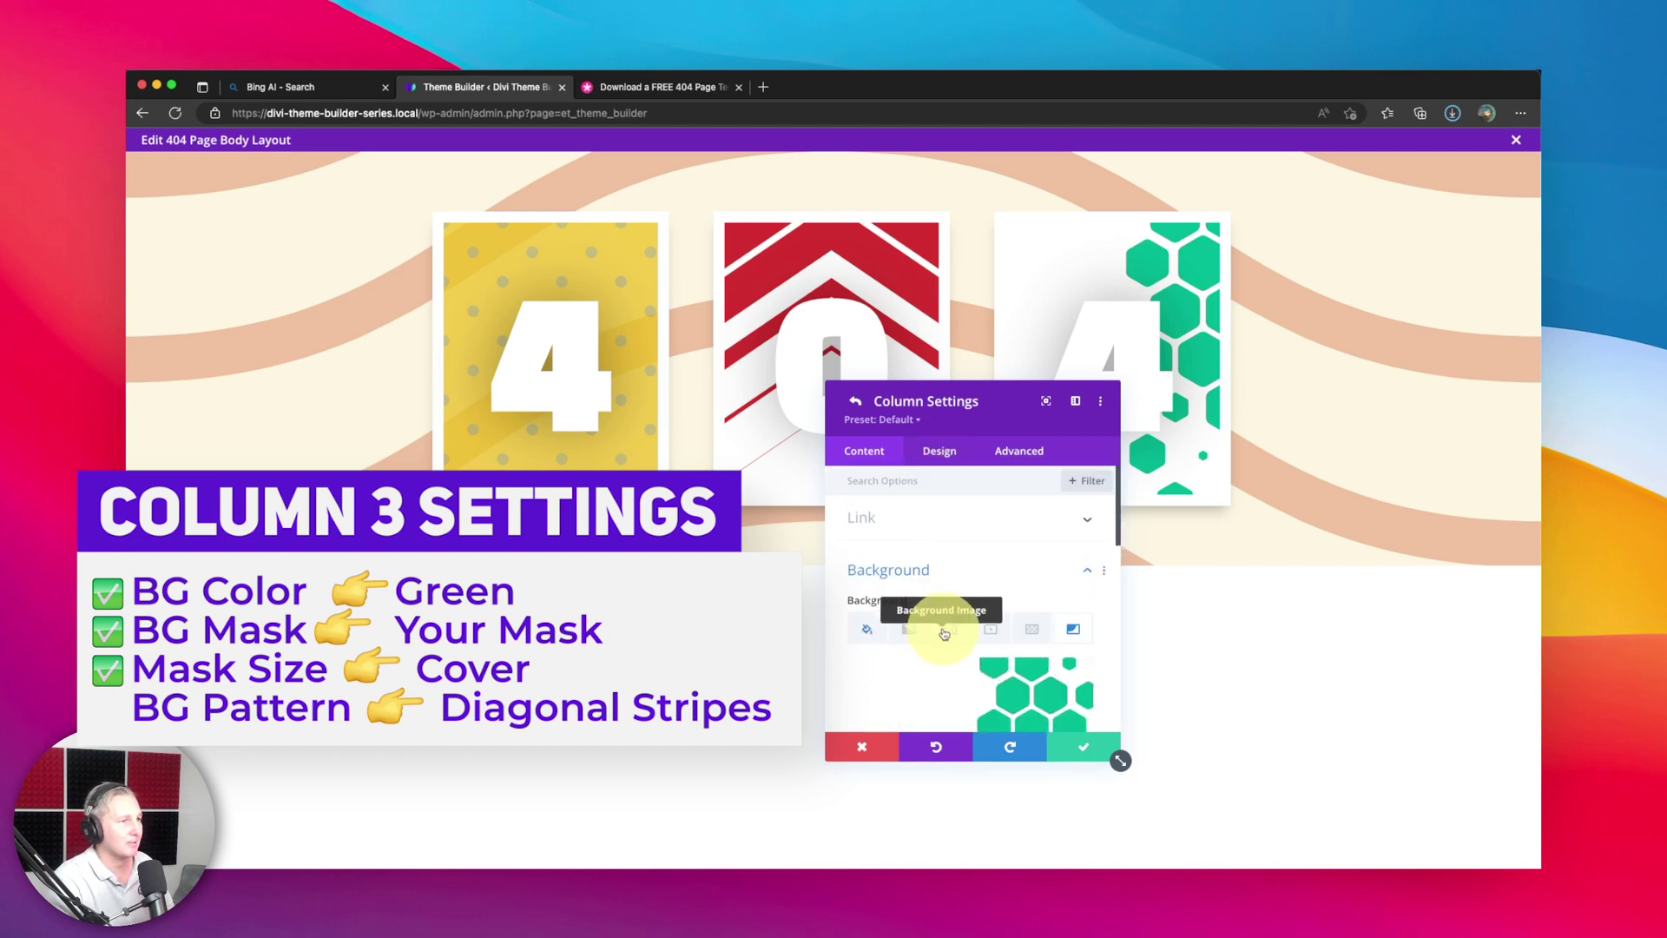
Add a Diagonal Stripes pattern colored rgba(9,132,227,0.32) to the third card and save
click(1033, 635)
scroll(969, 642, down, 2)
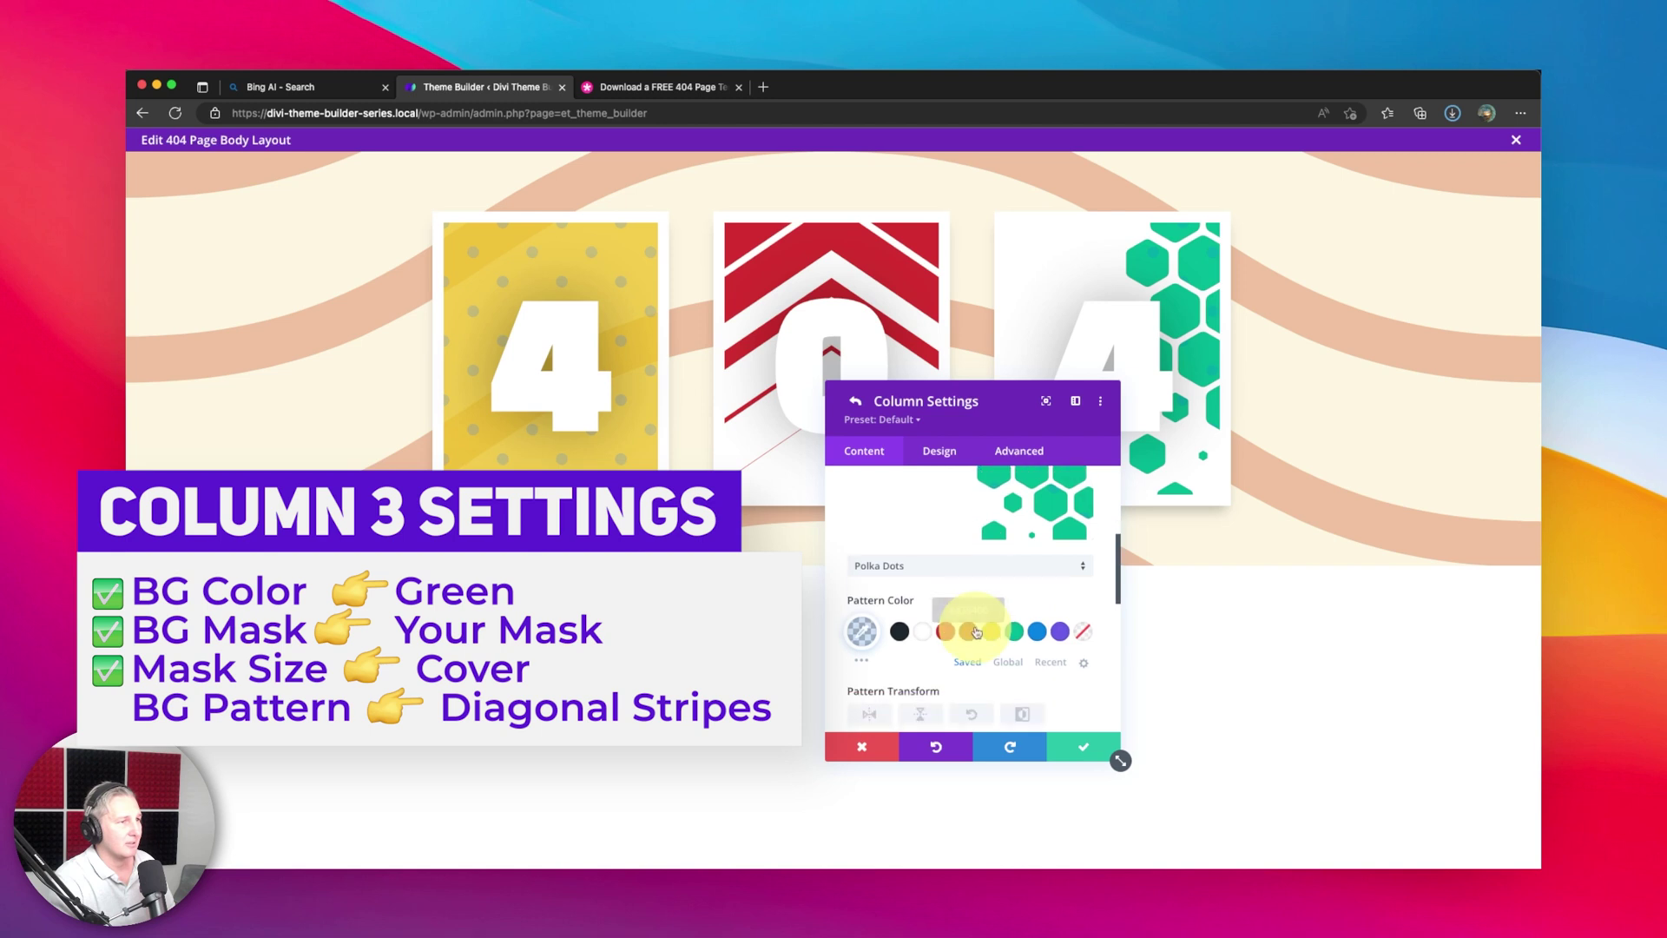
click(974, 599)
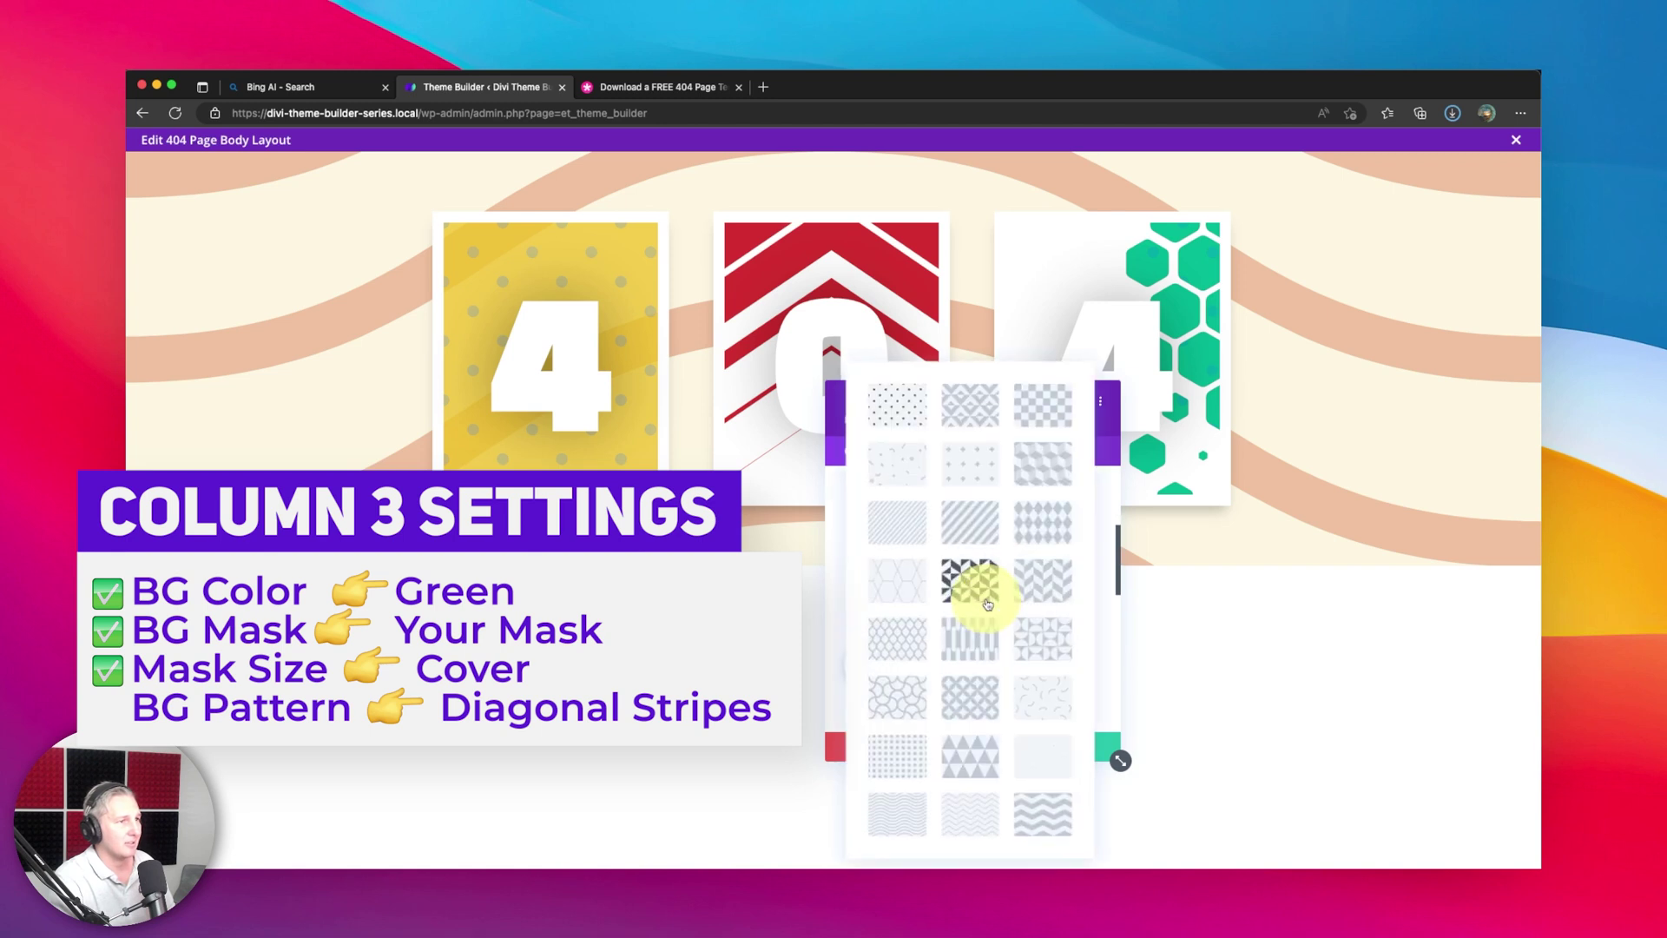
click(980, 532)
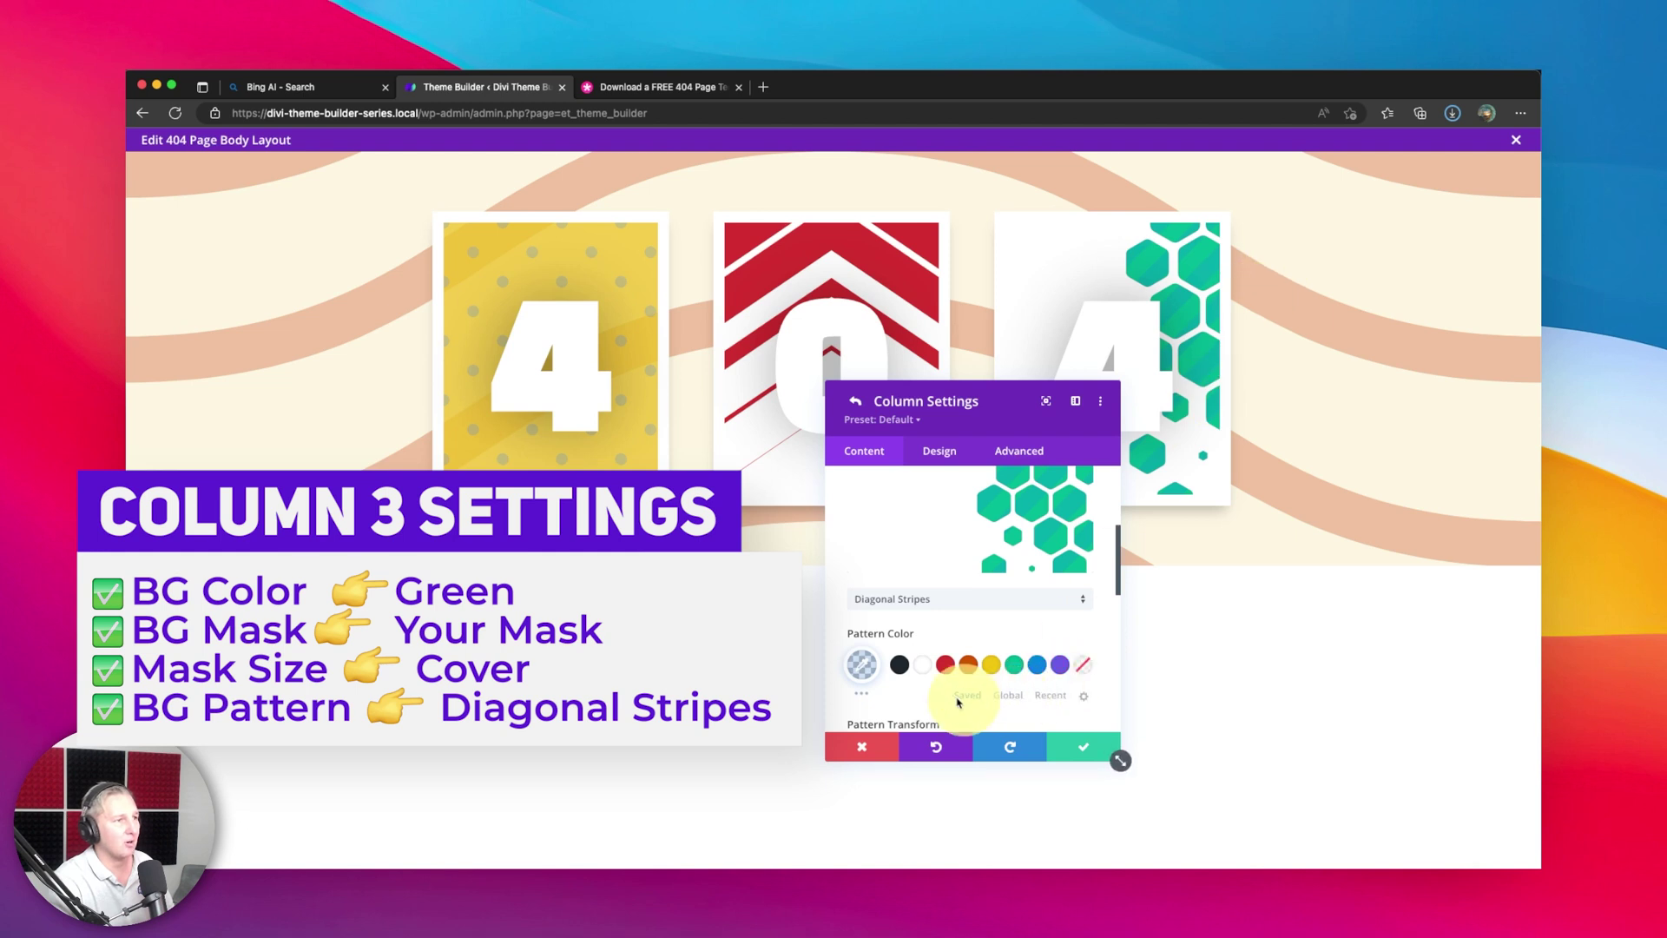
click(865, 664)
drag(1075, 721, 1077, 700)
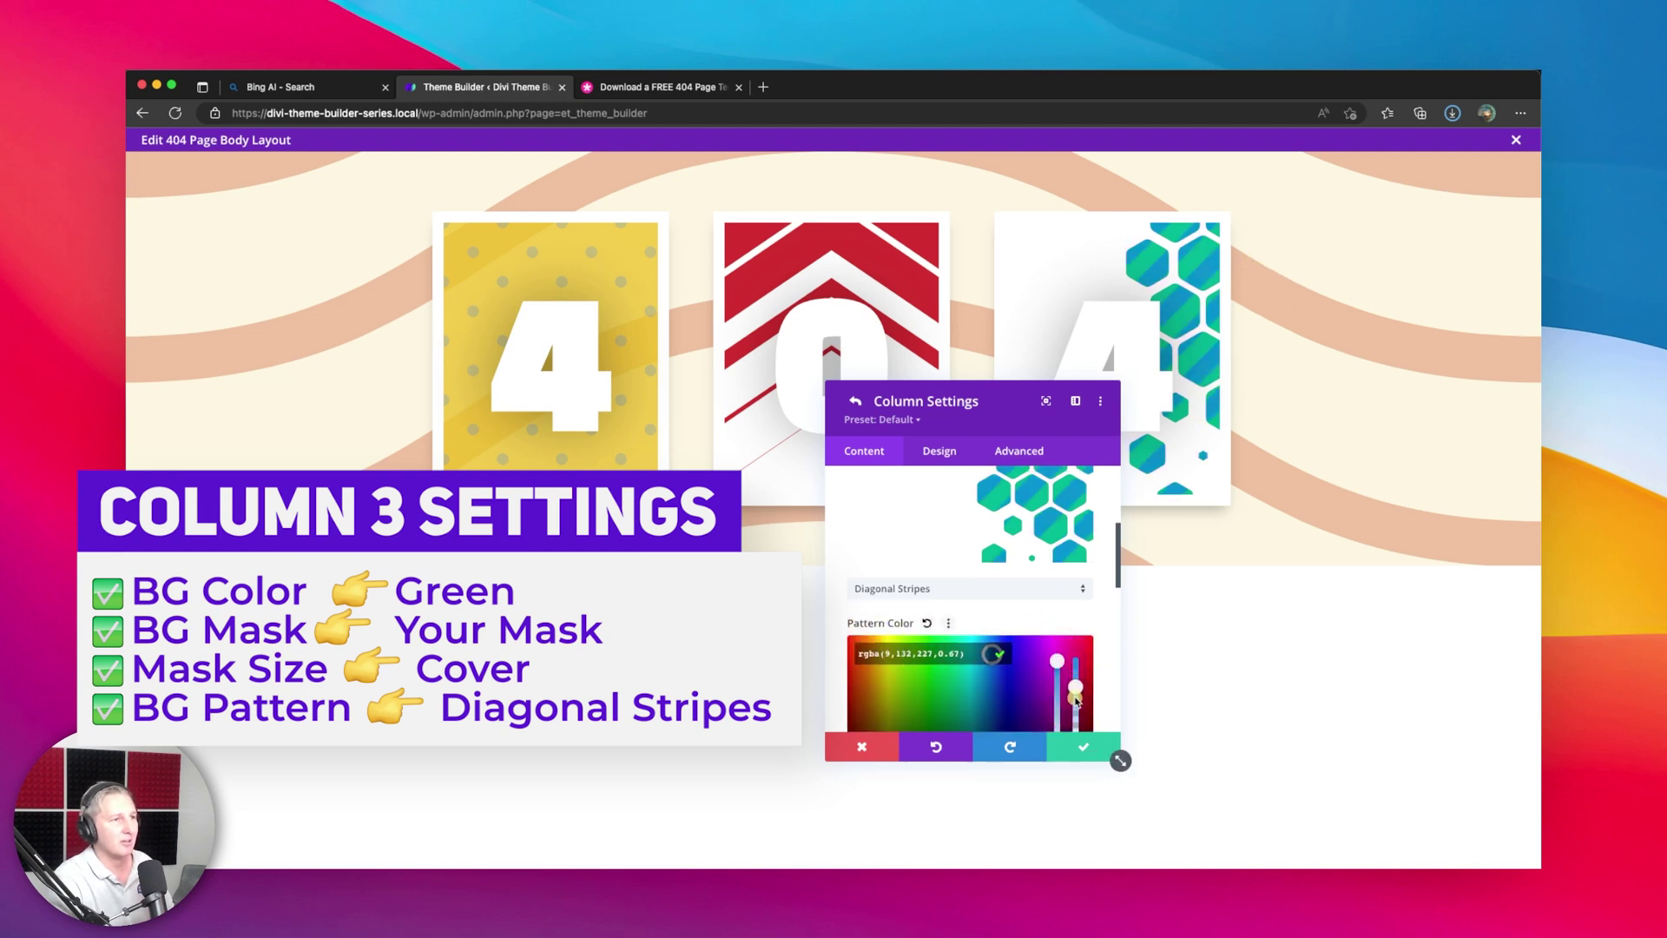
click(1081, 728)
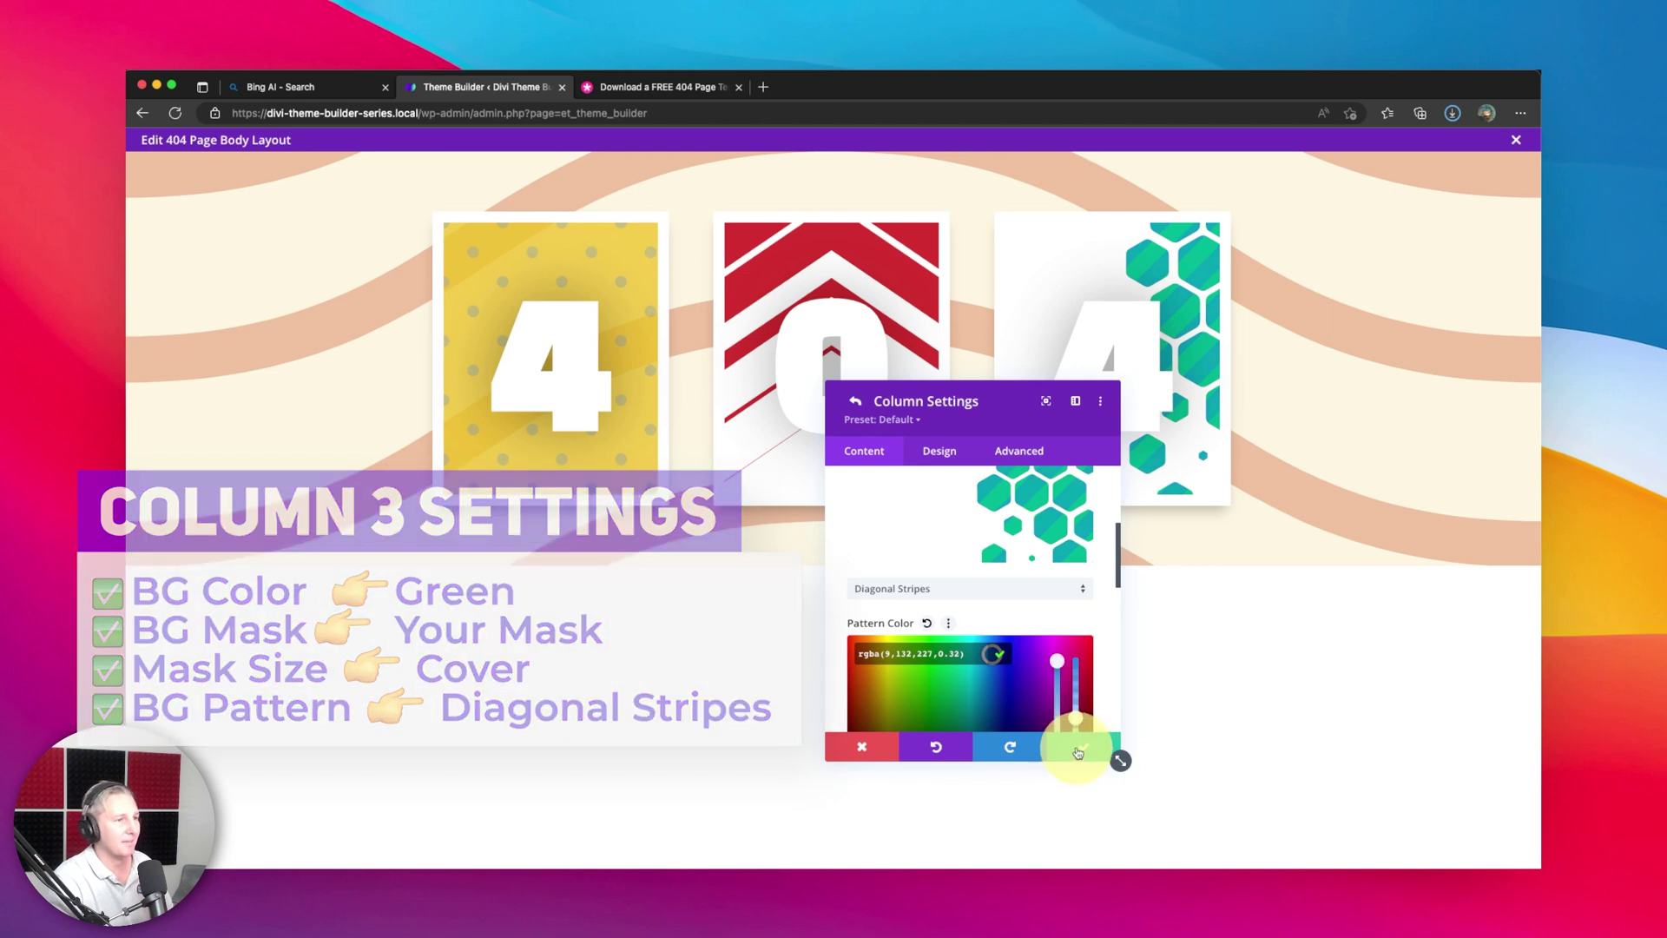
click(1079, 748)
Try an orange row background, then reset it so the row has no background color
click(861, 654)
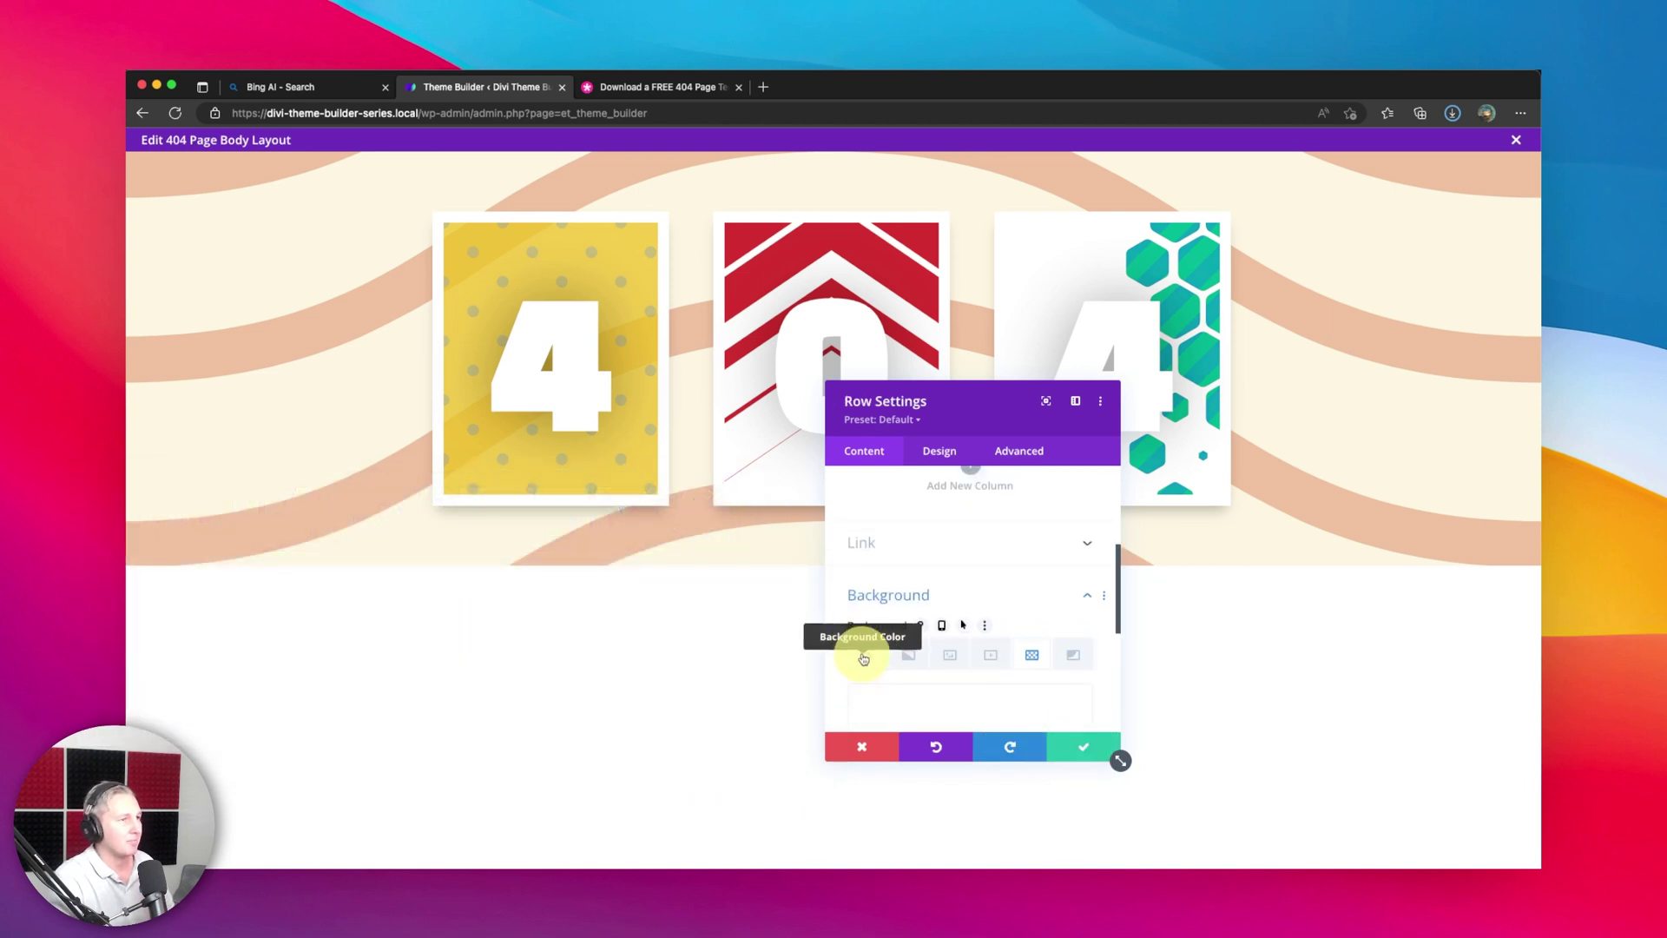
scroll(959, 704, down, 2)
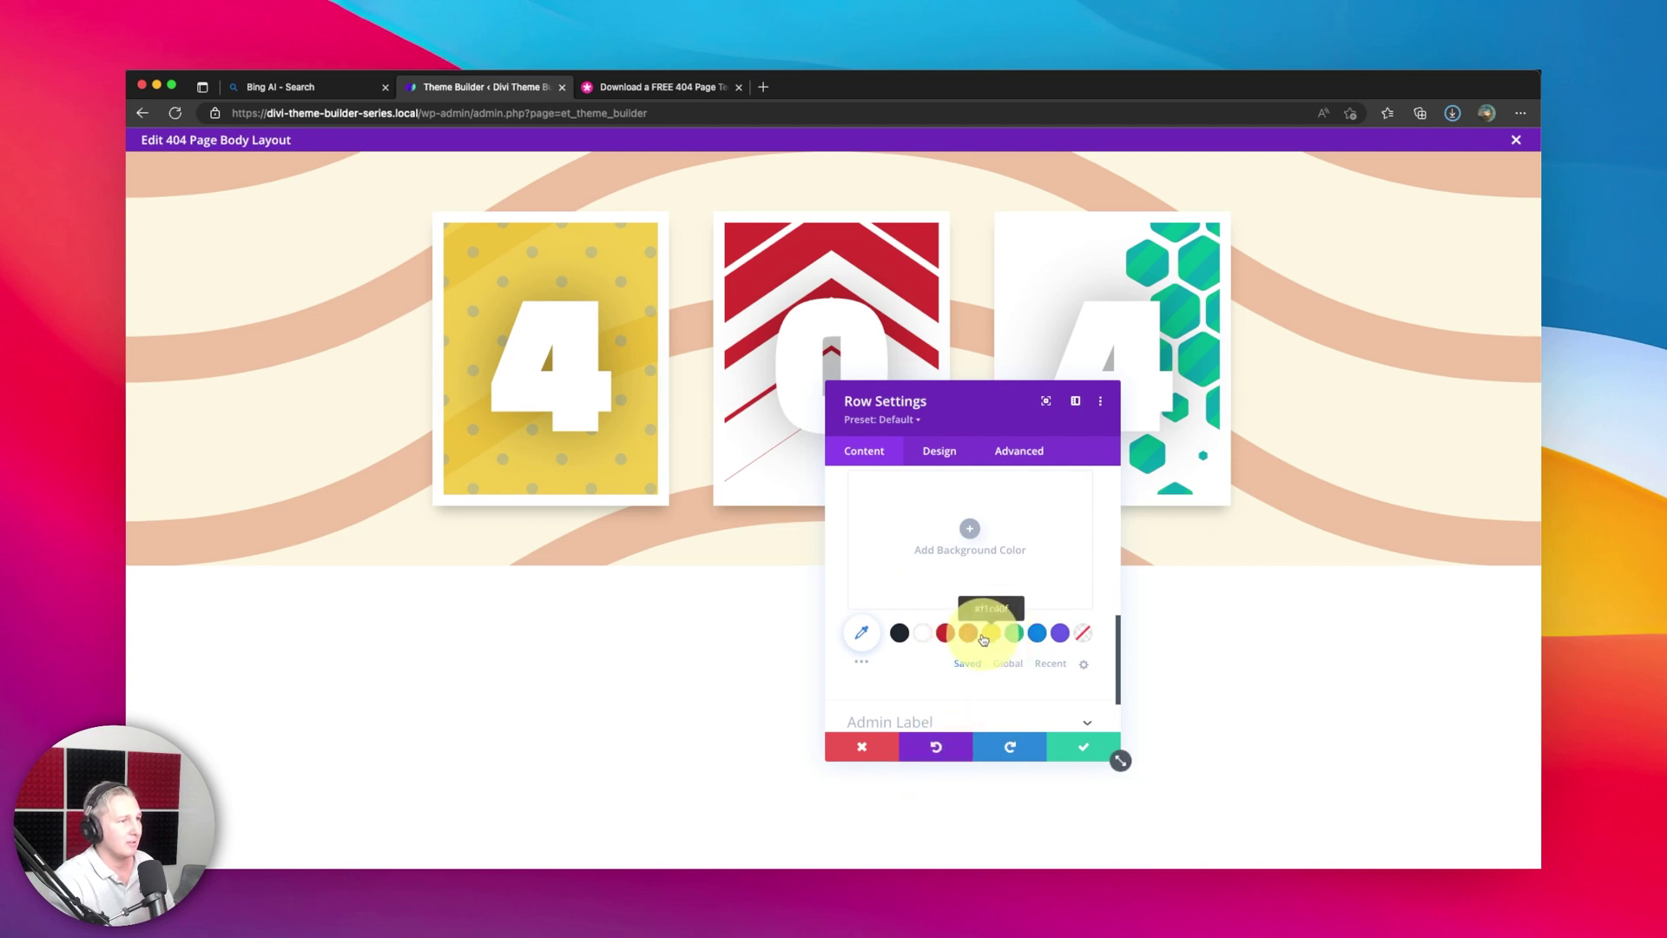
click(969, 635)
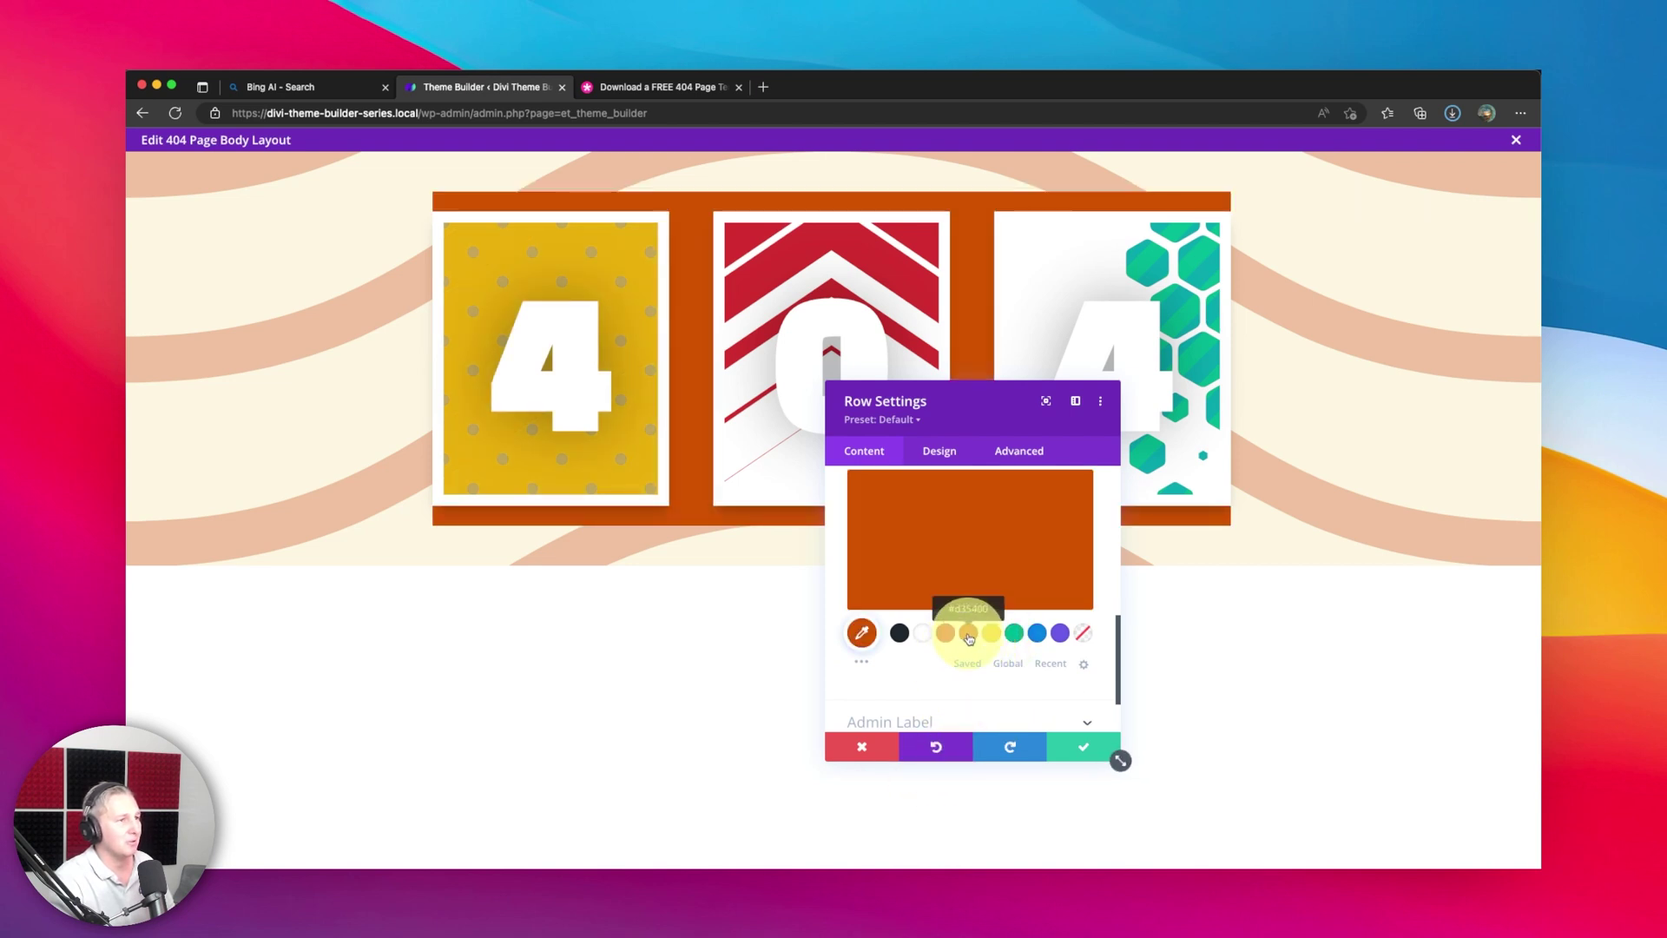
scroll(923, 669, up, 2)
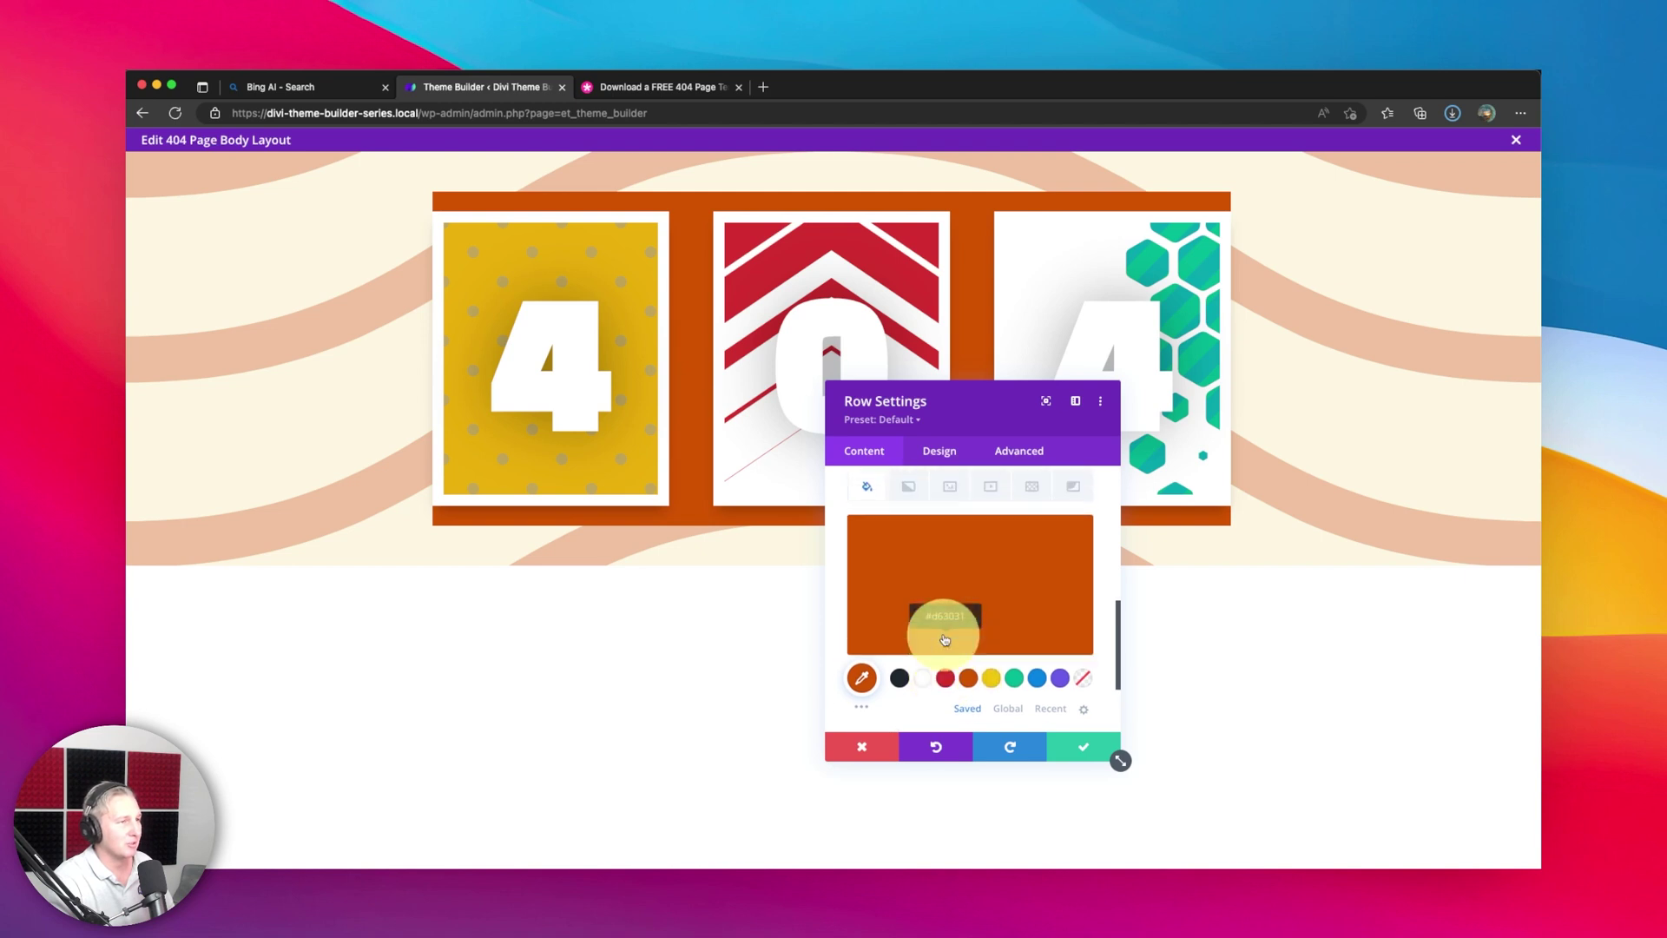
click(984, 501)
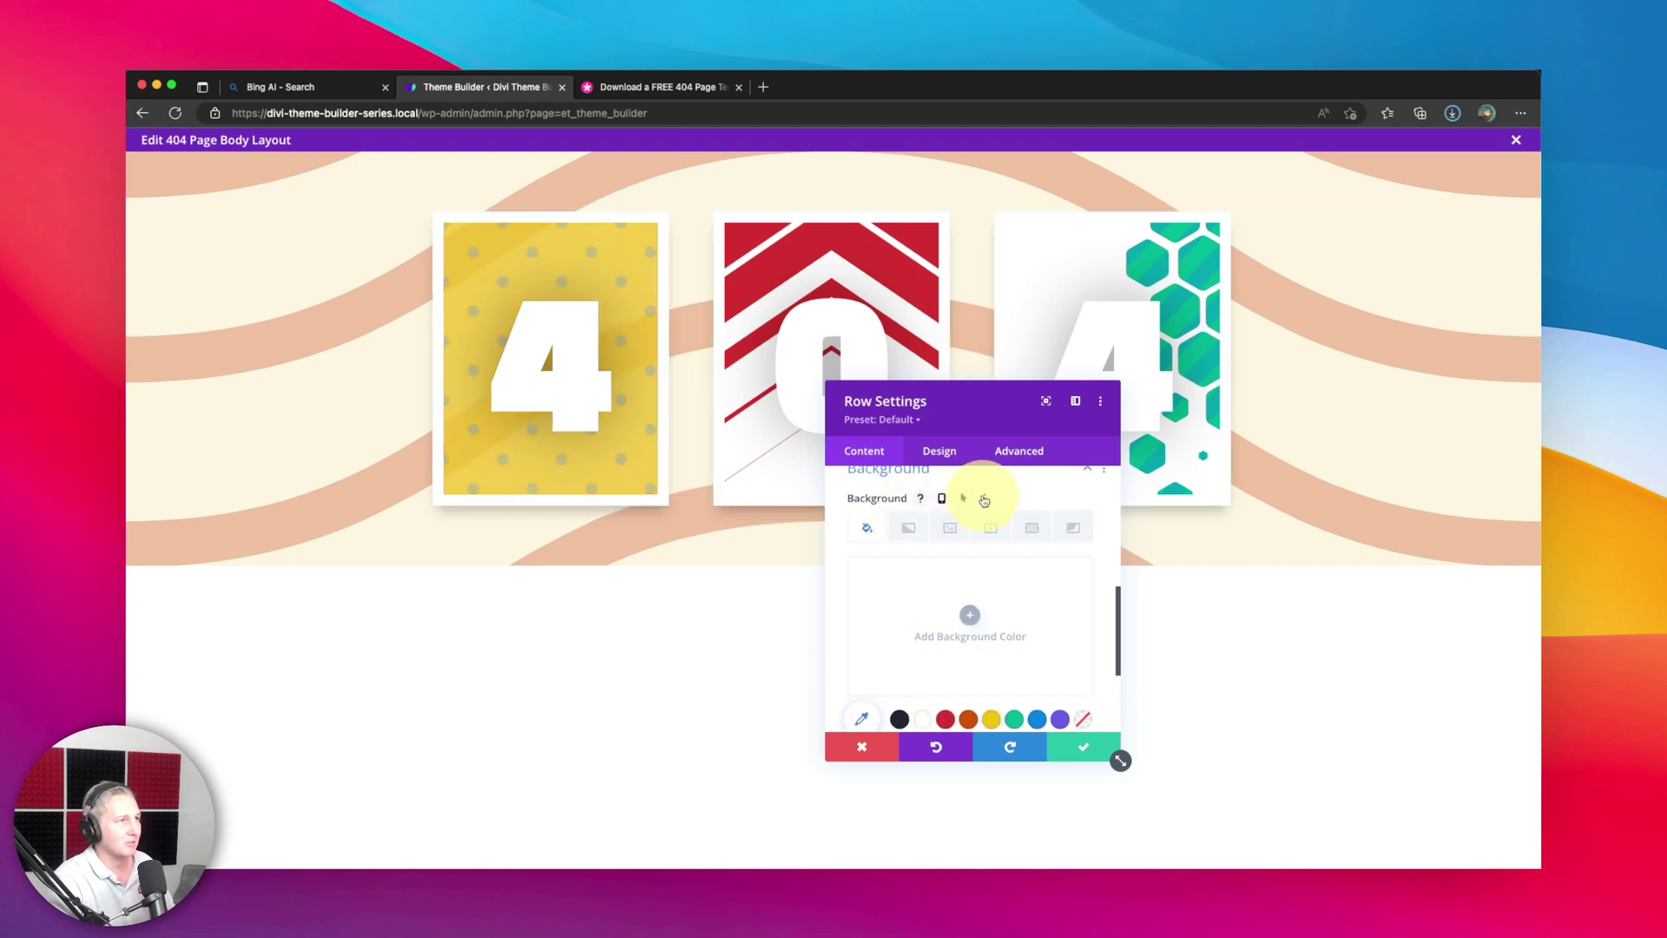
Make the third column's green background translucent
scroll(955, 565, up, 3)
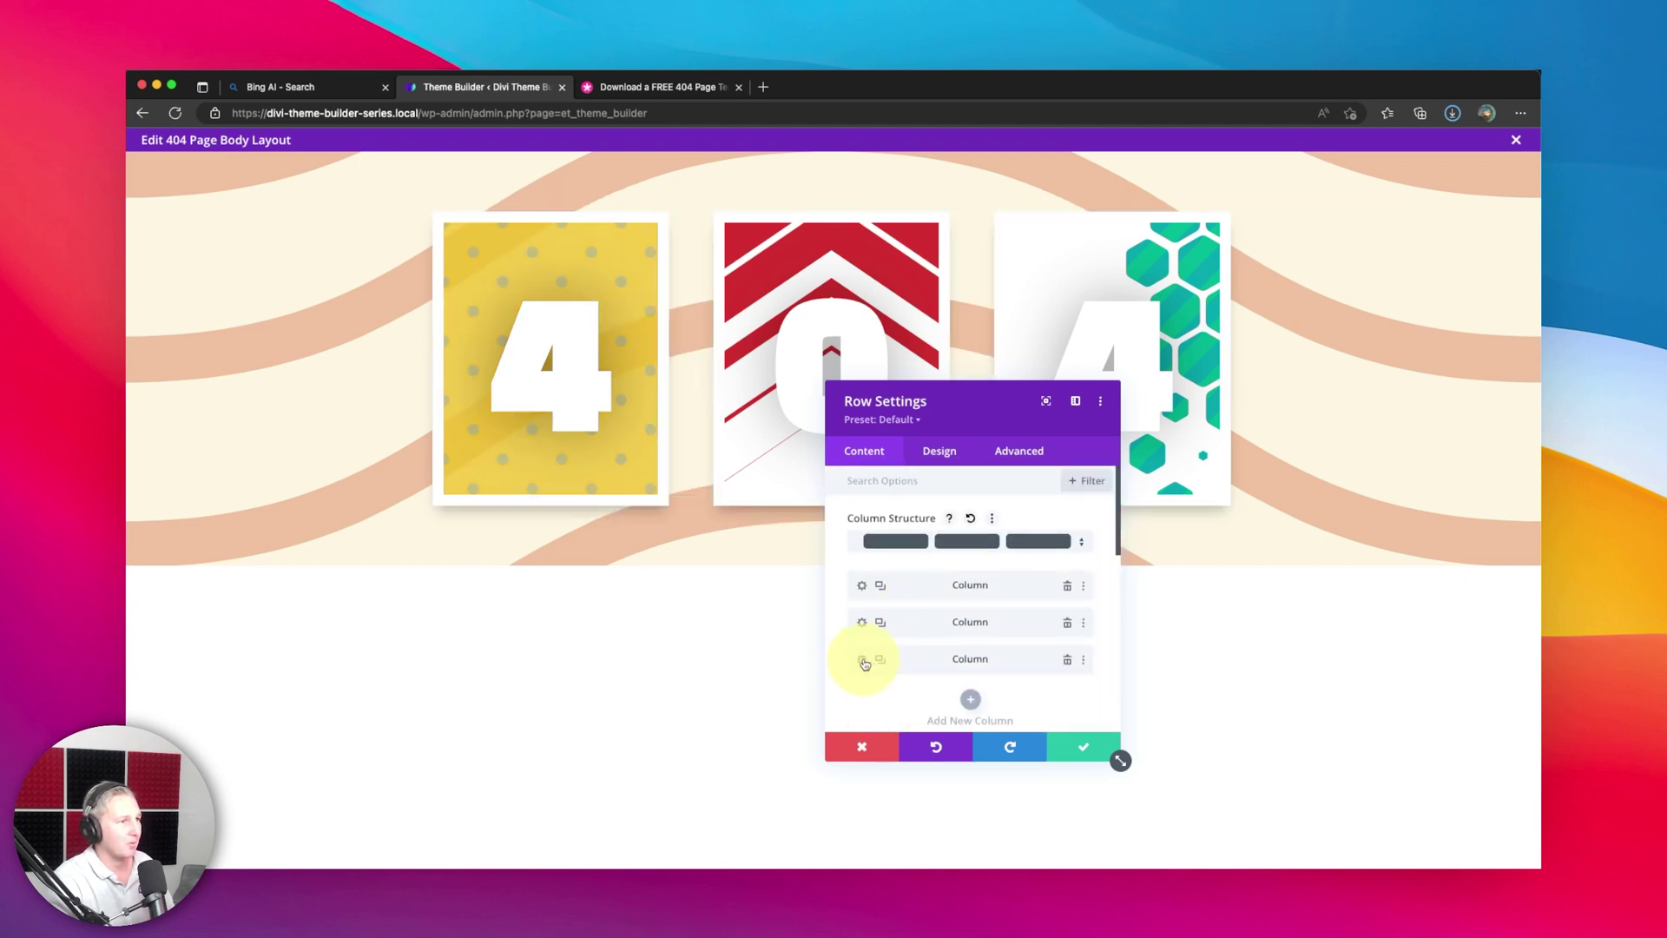
click(865, 657)
click(894, 670)
scroll(955, 633, down, 1)
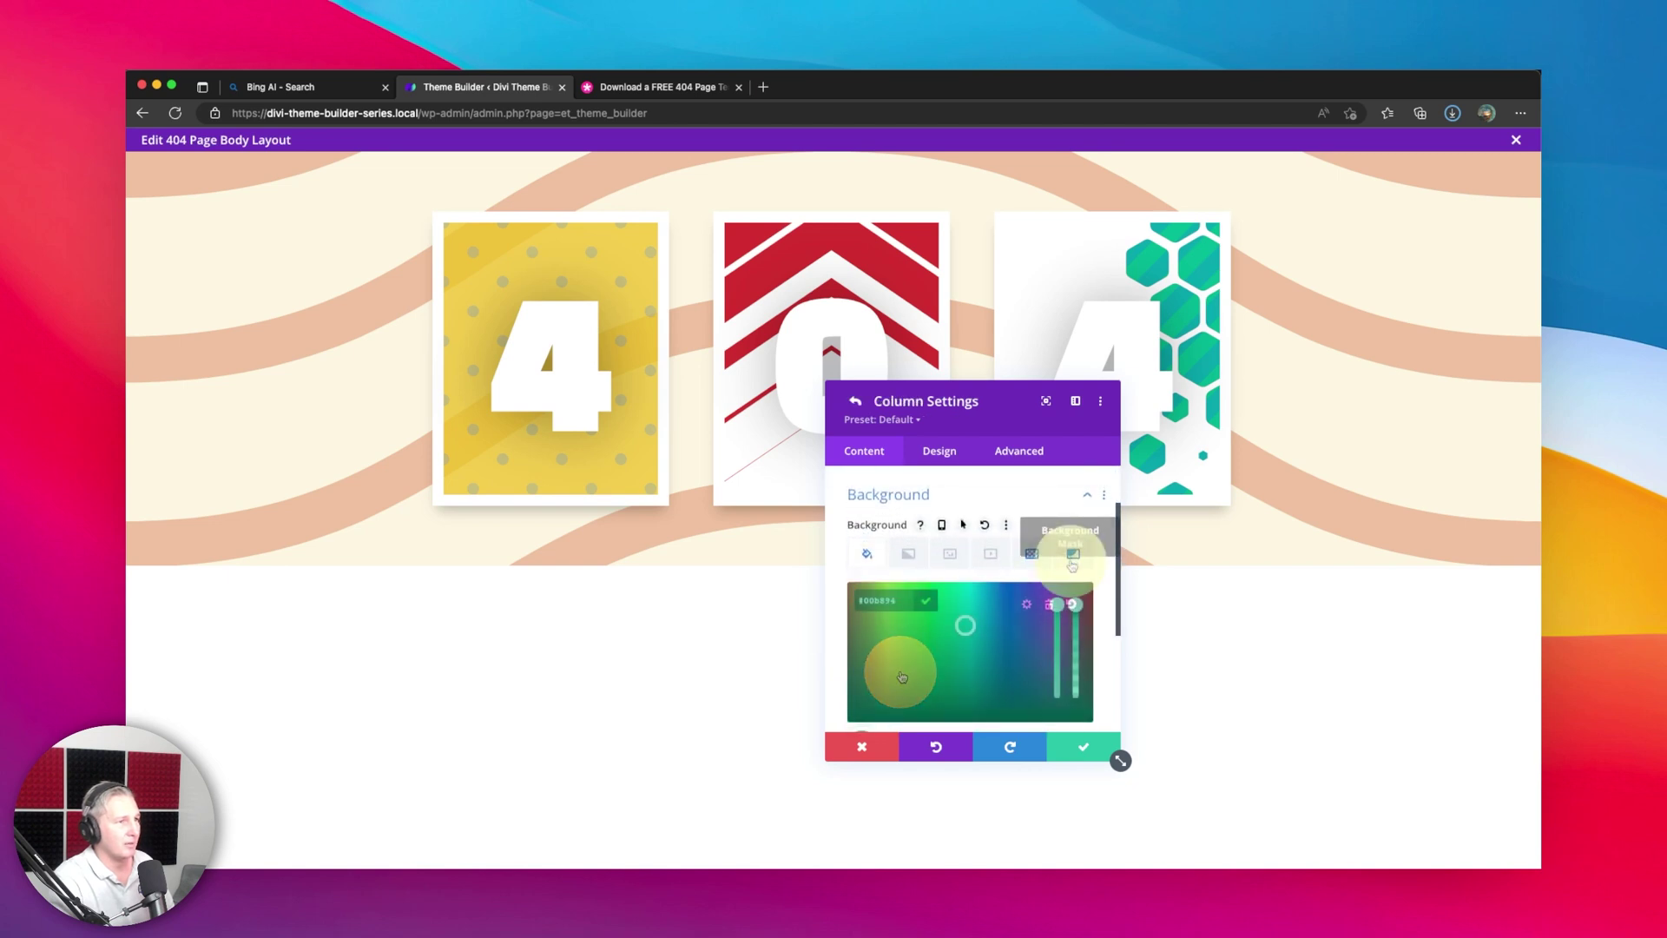
drag(1078, 647, 1076, 605)
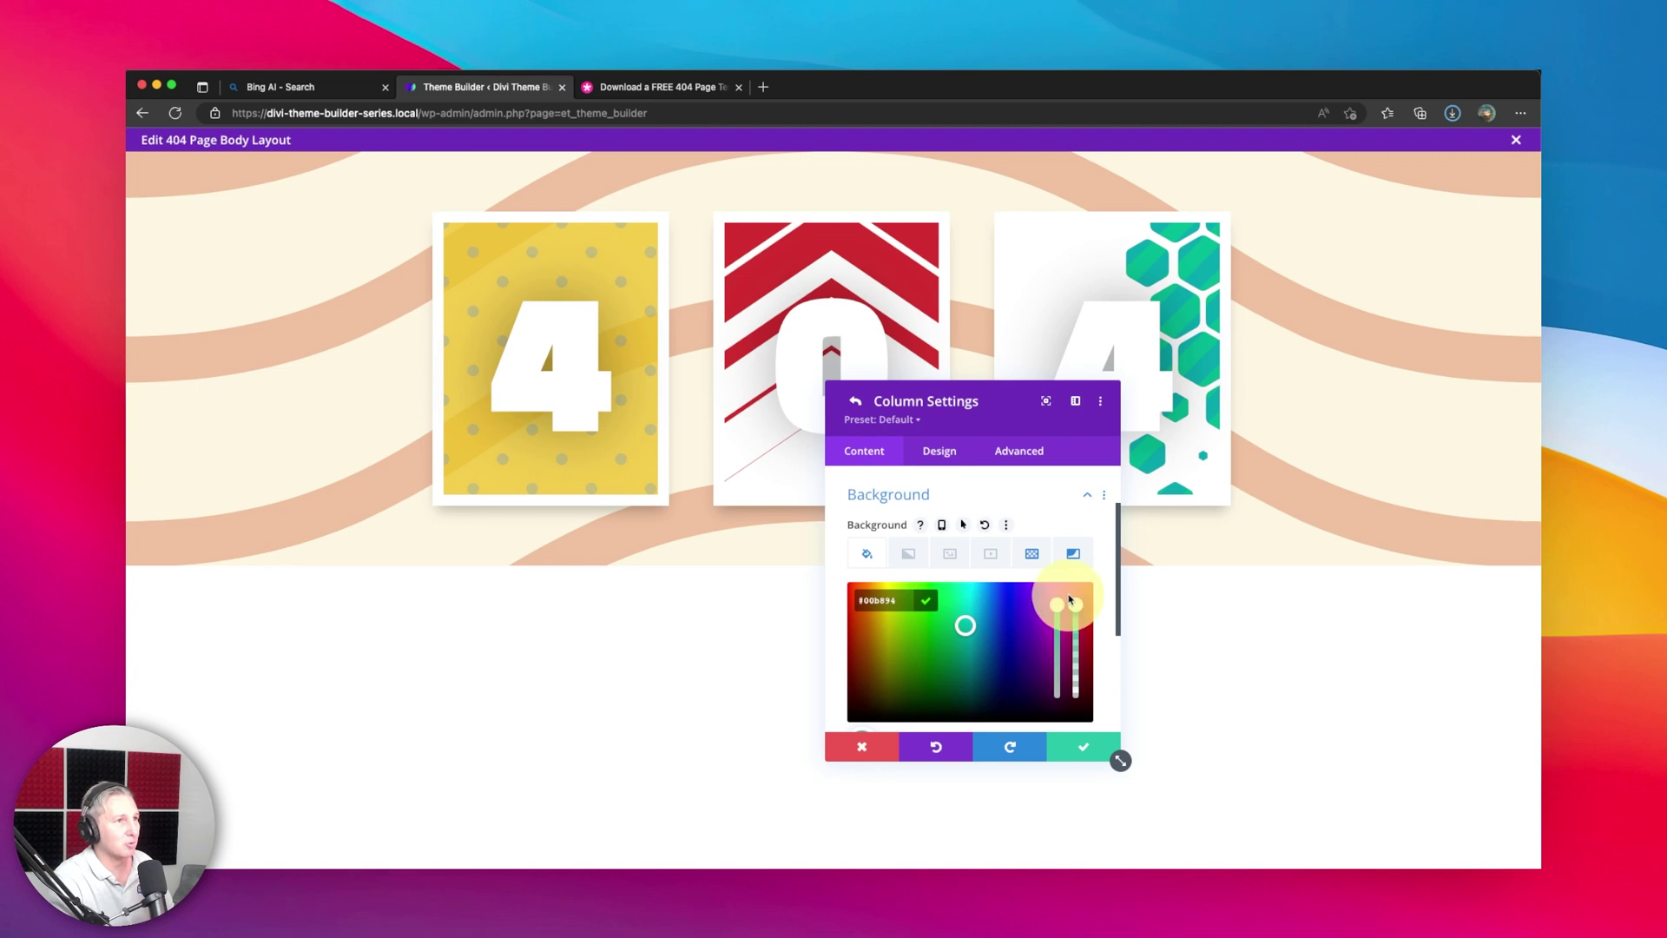
Invert the third card's Honeycomb mask and save the column settings
click(1075, 555)
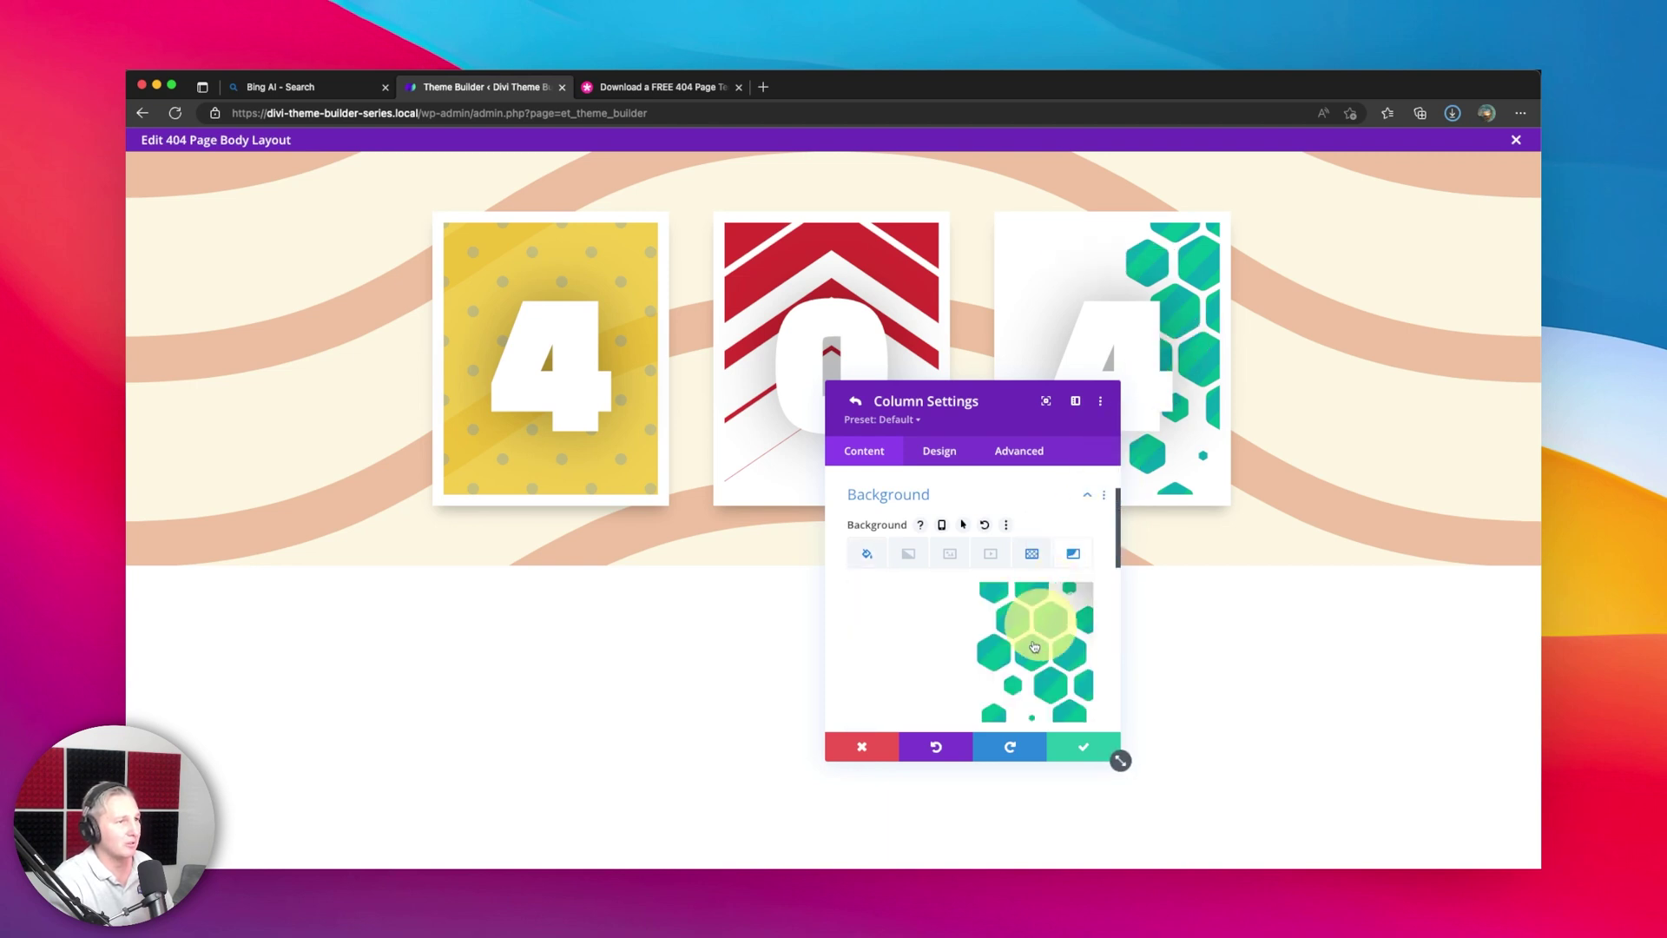
scroll(1017, 681, down, 1)
scroll(1017, 681, down, 3)
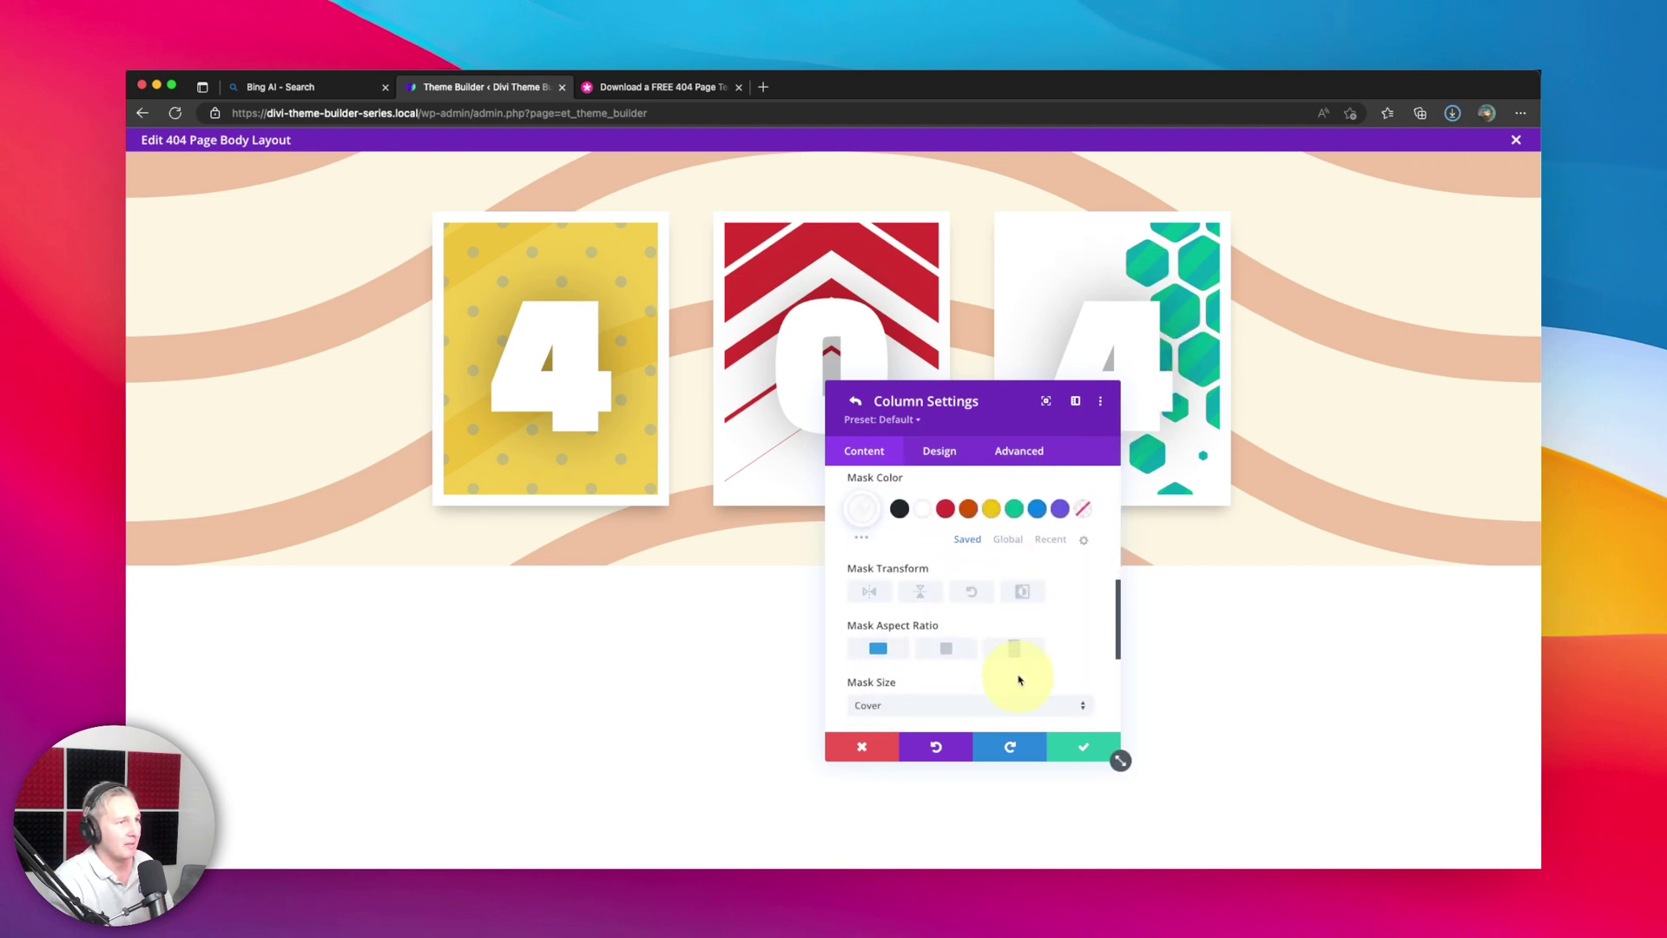
click(1017, 594)
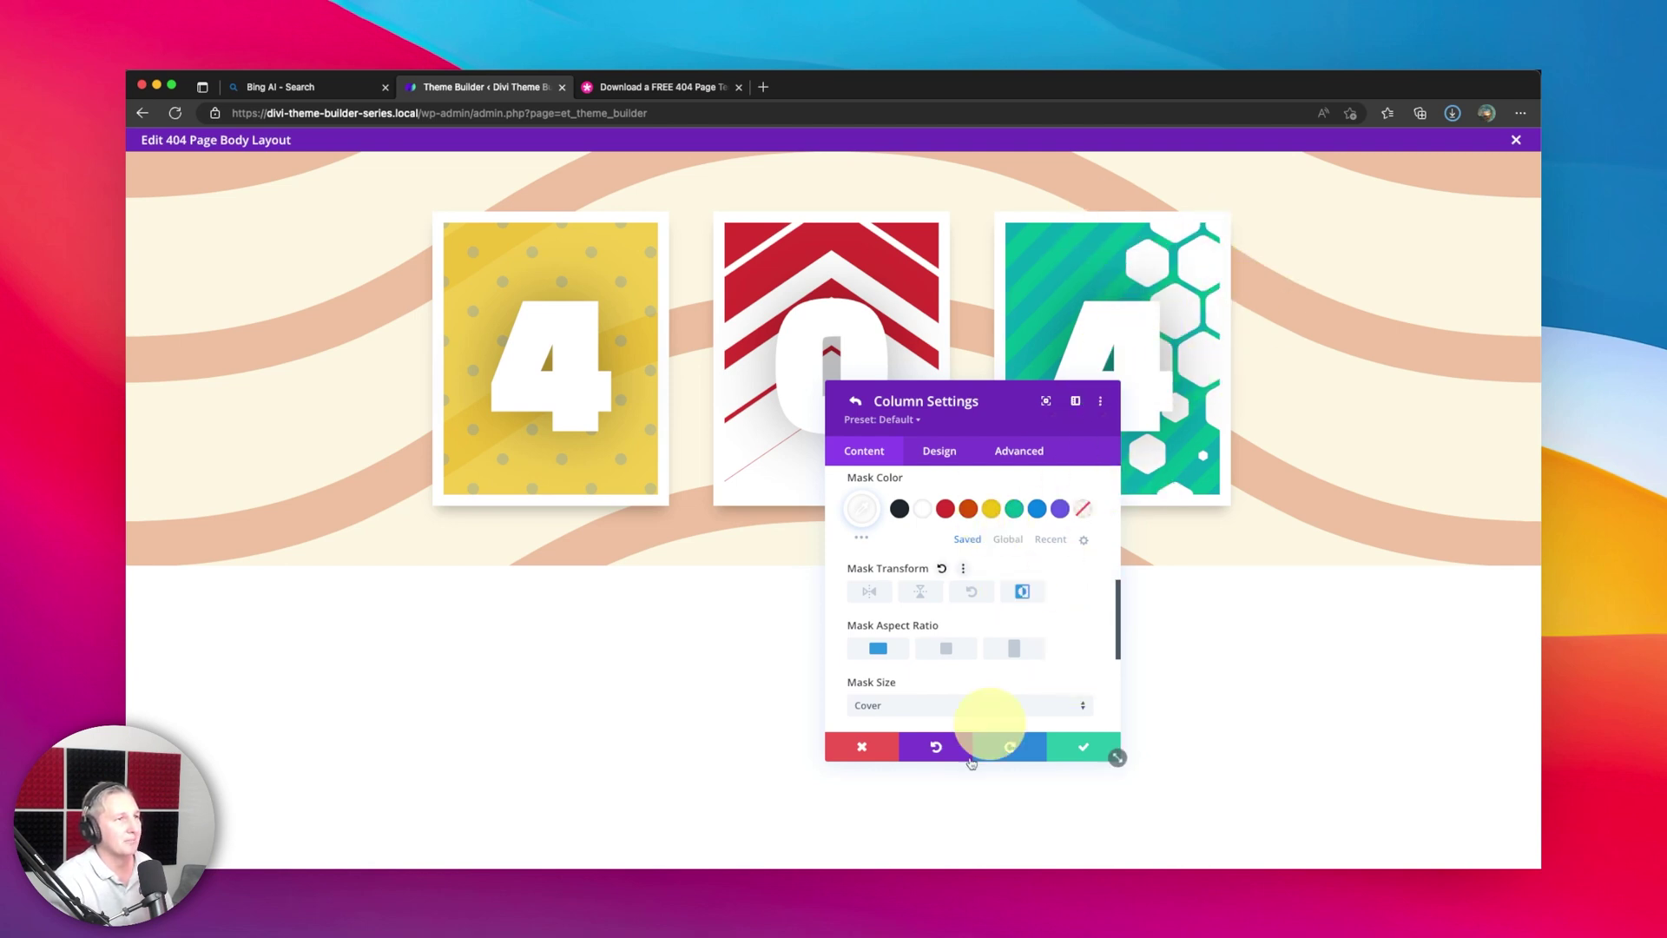
click(1075, 745)
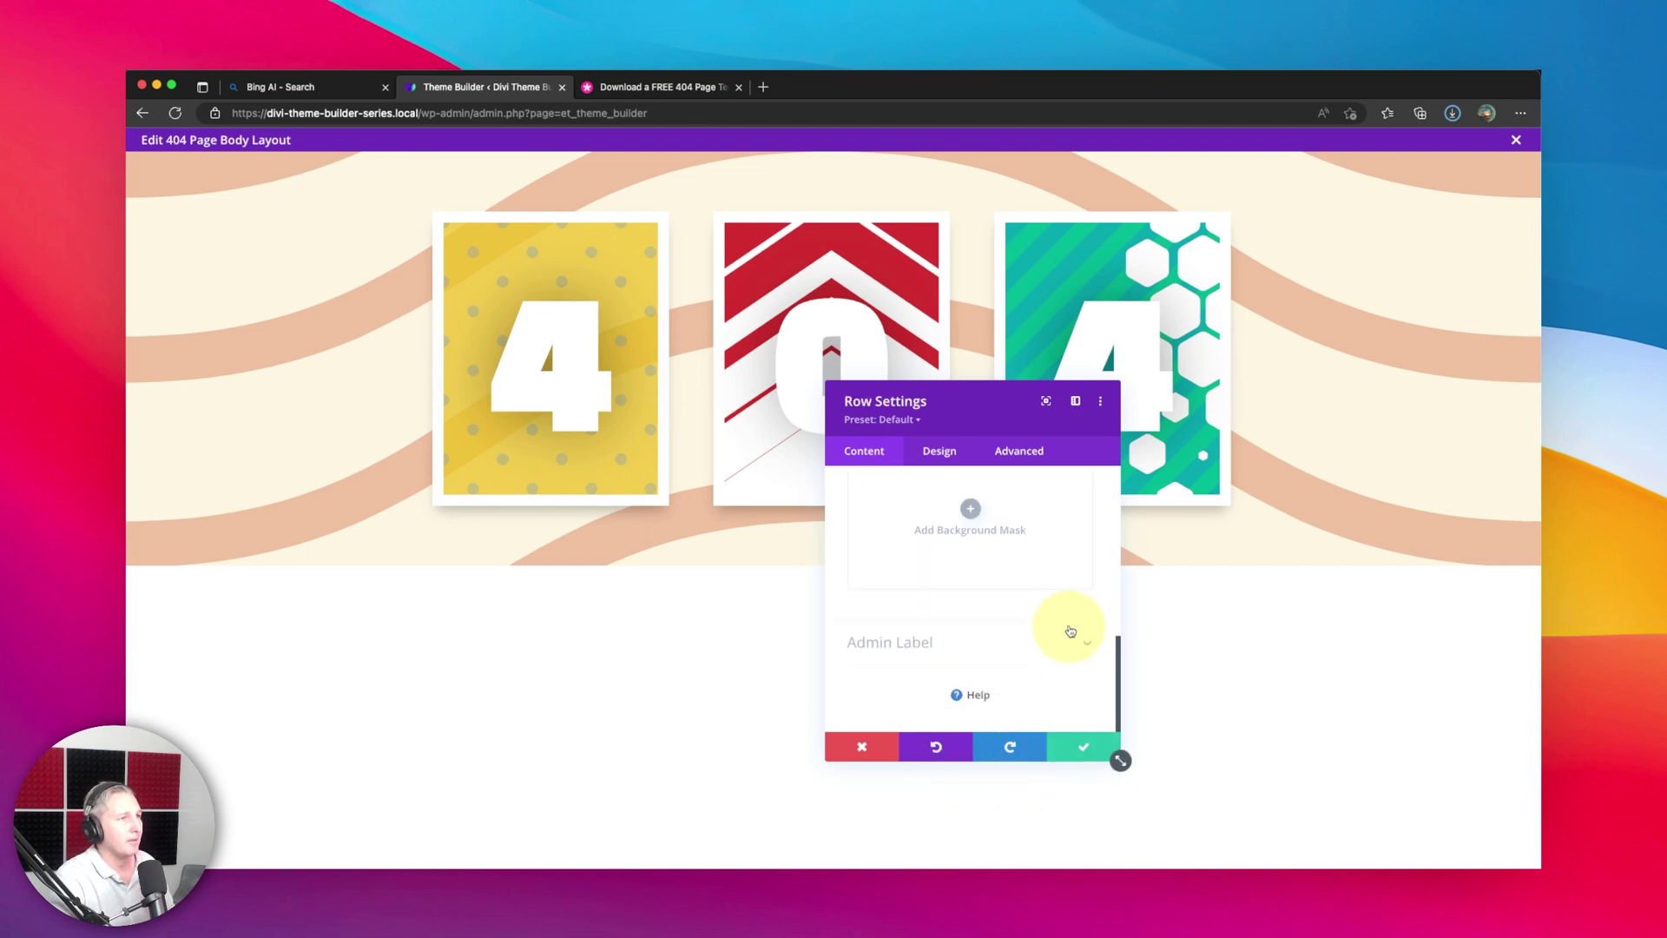
Turn on a custom gutter width of 1 for the 404 card row
click(1073, 749)
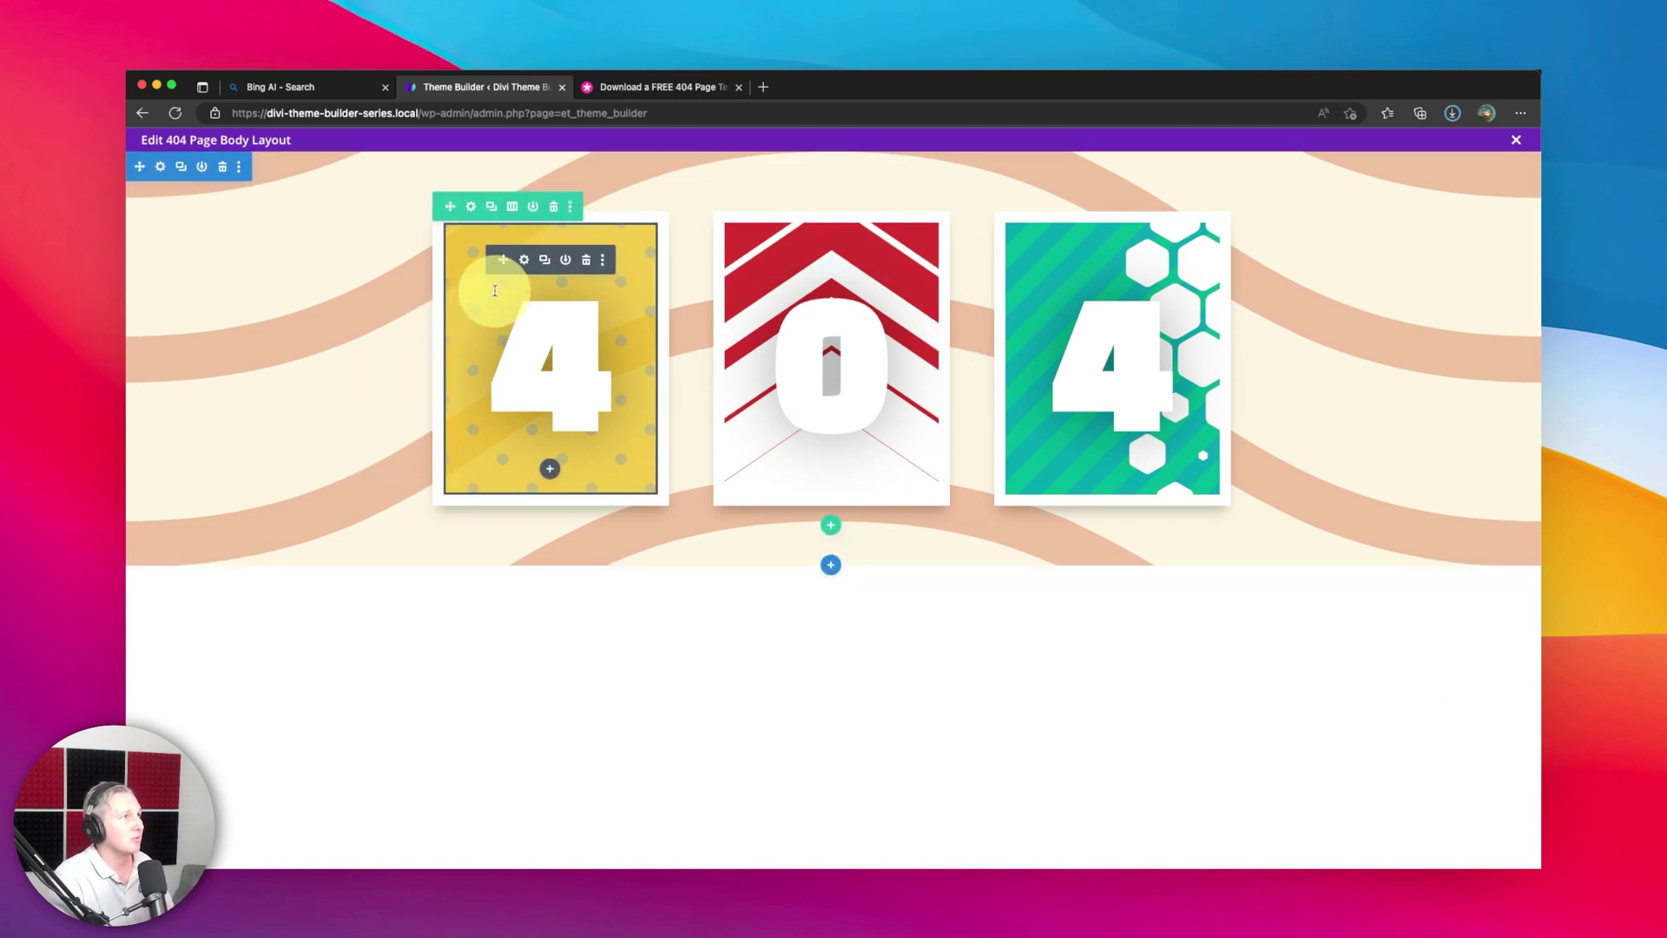
click(468, 207)
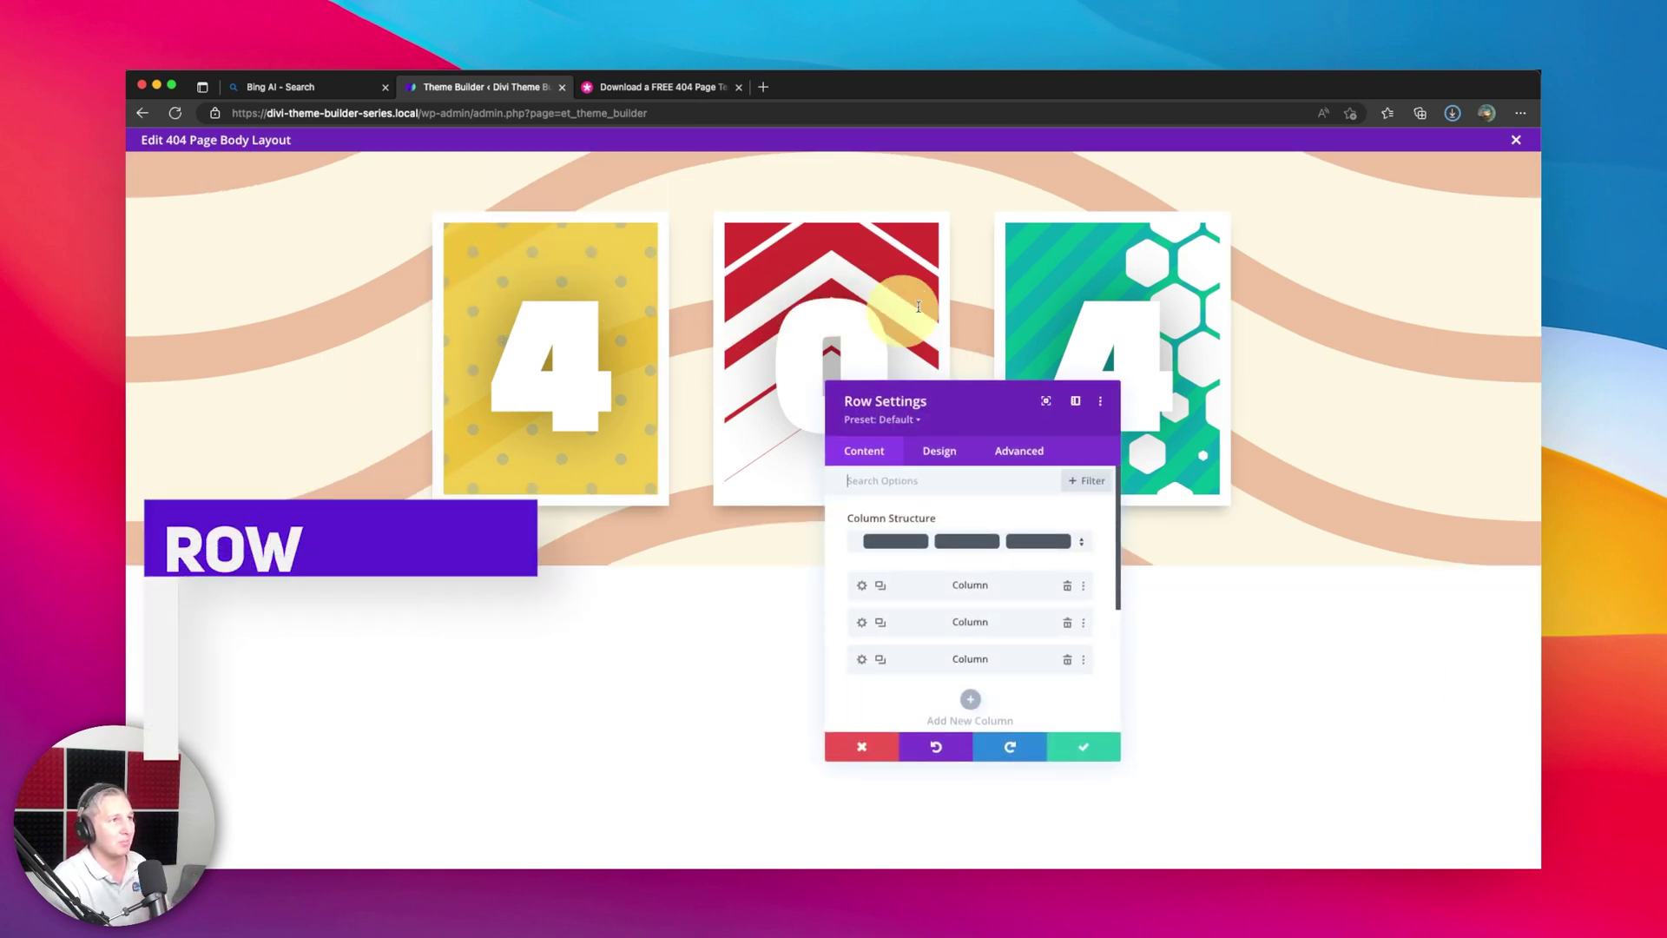
click(927, 455)
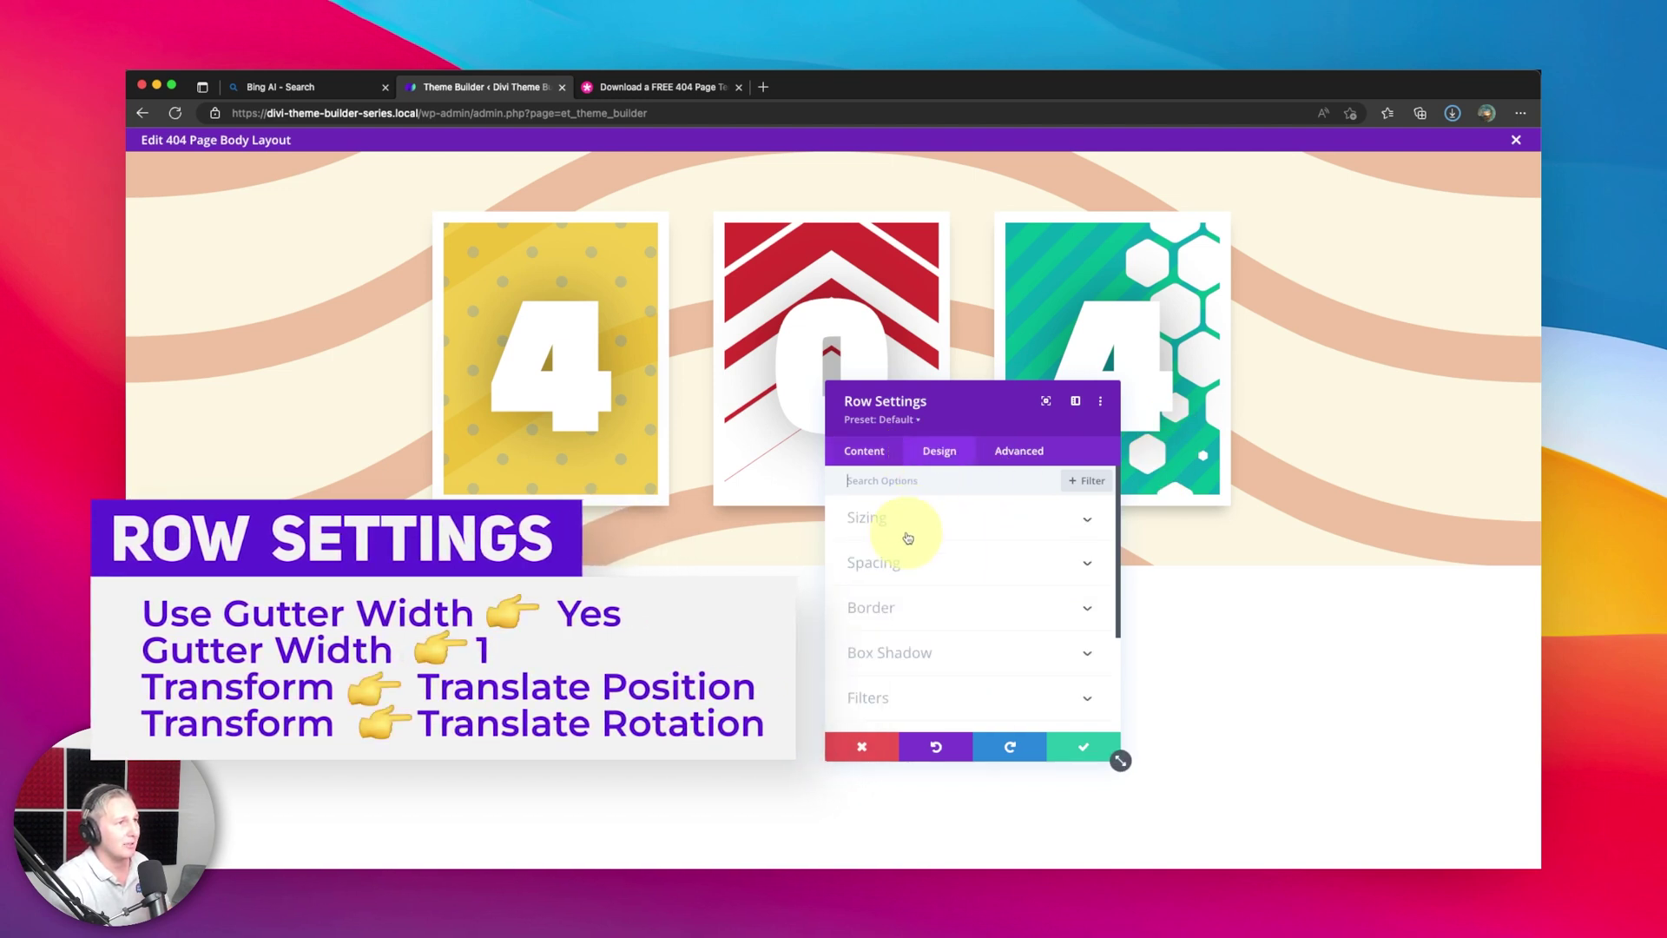
click(906, 560)
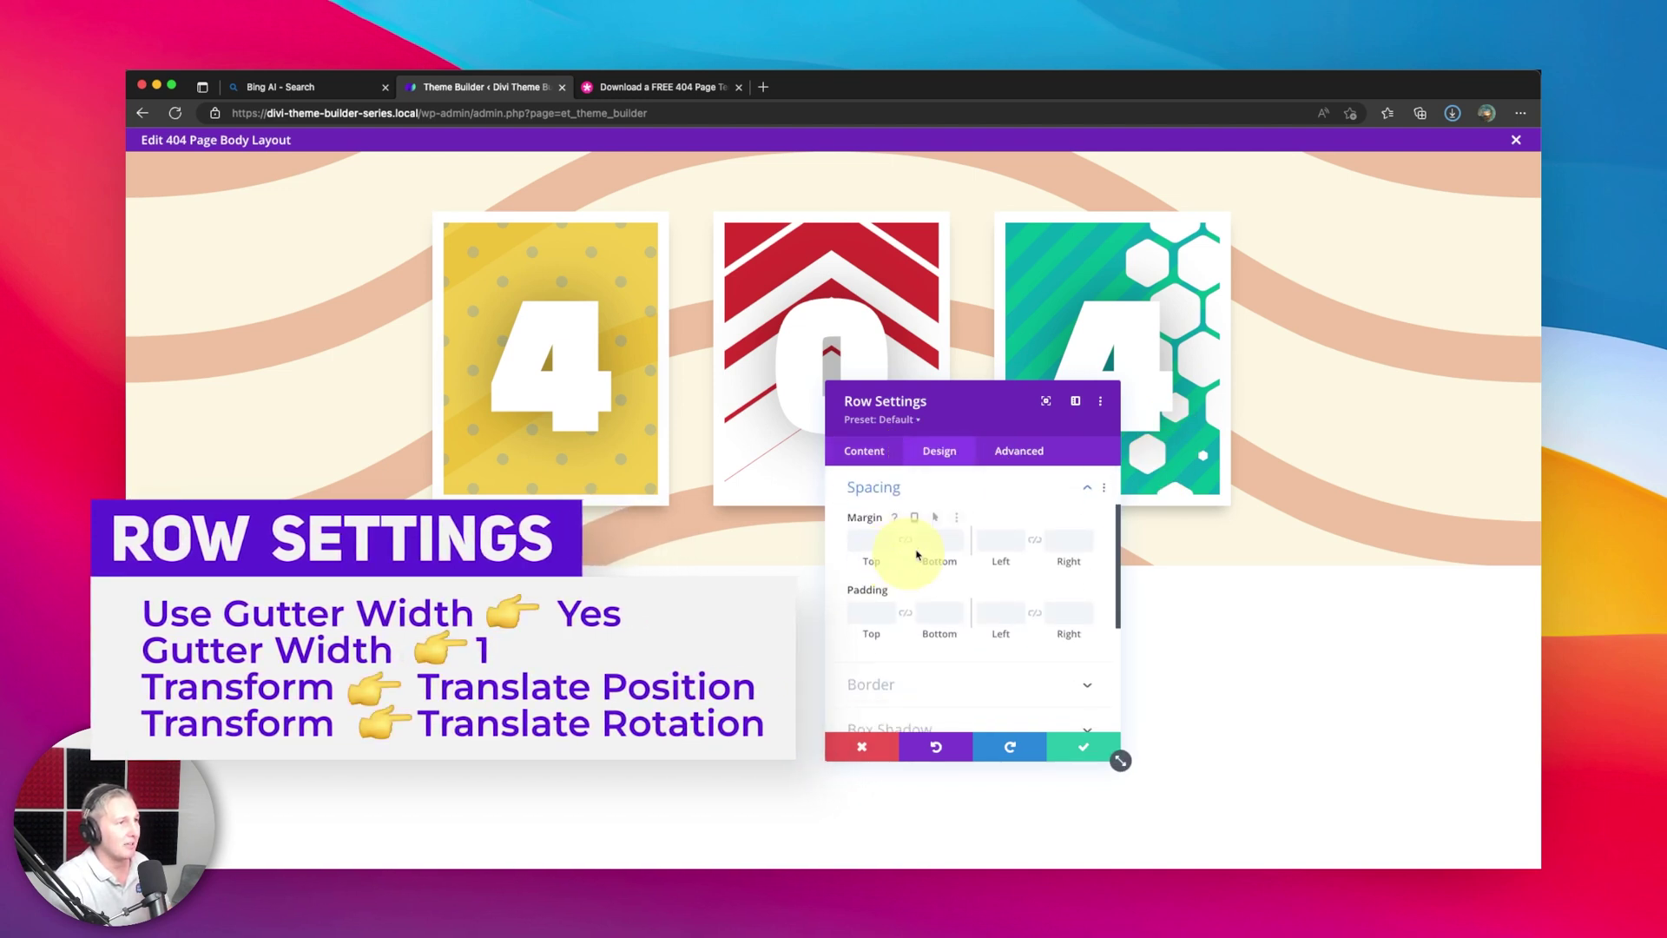
click(921, 486)
scroll(923, 484, up, 2)
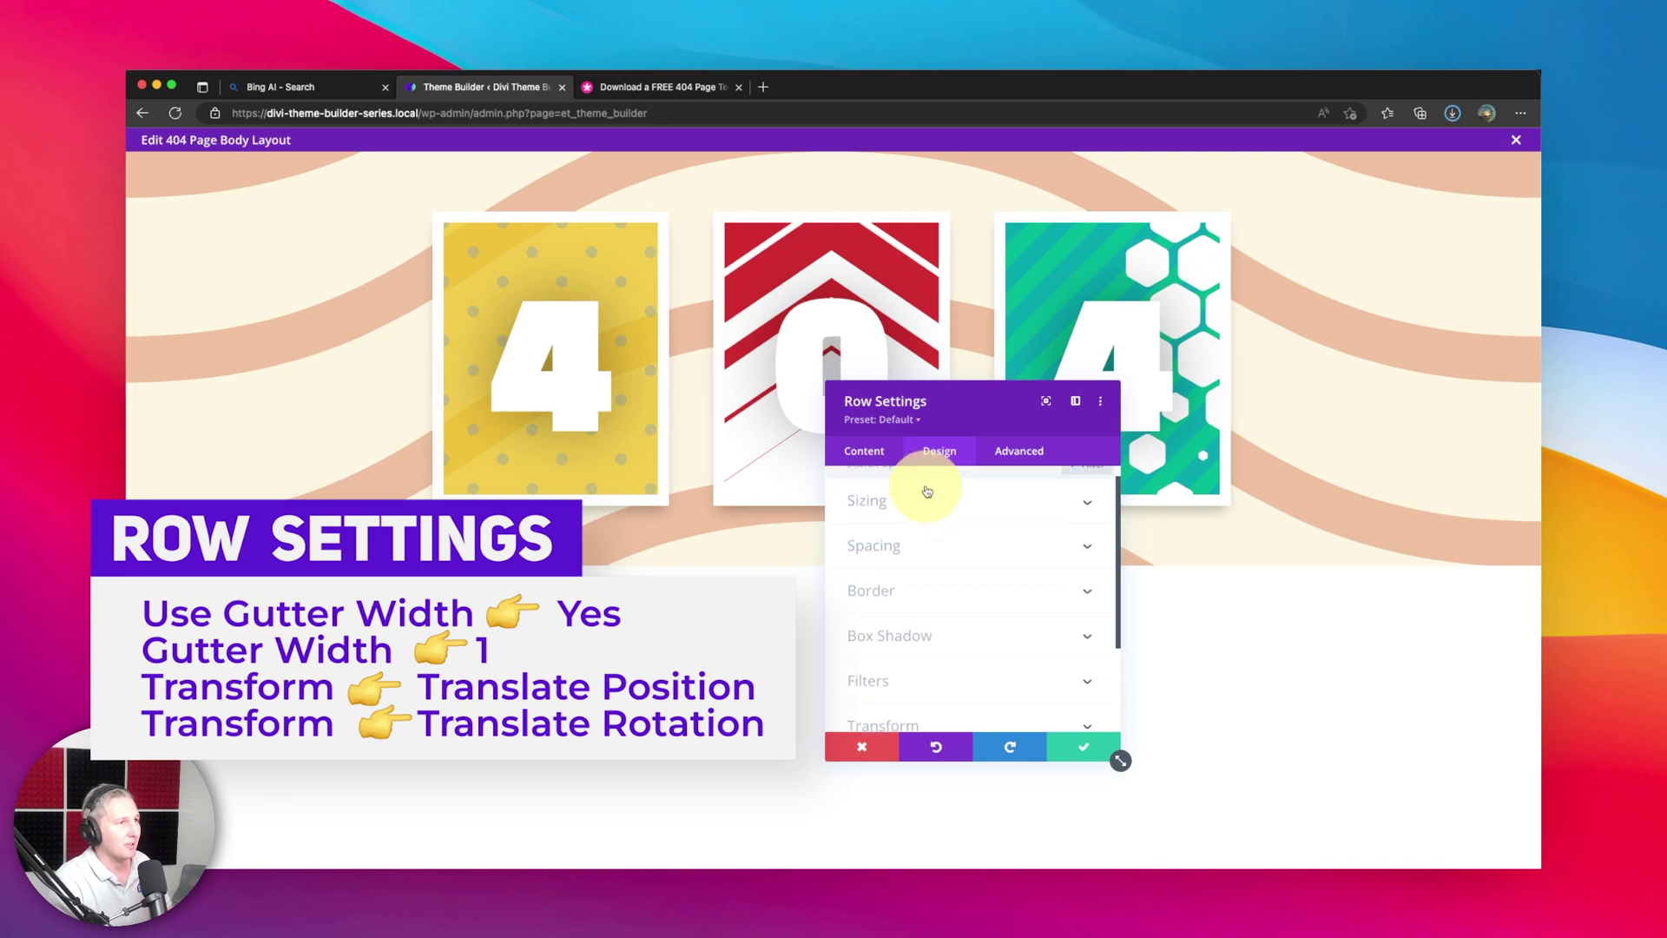
click(923, 512)
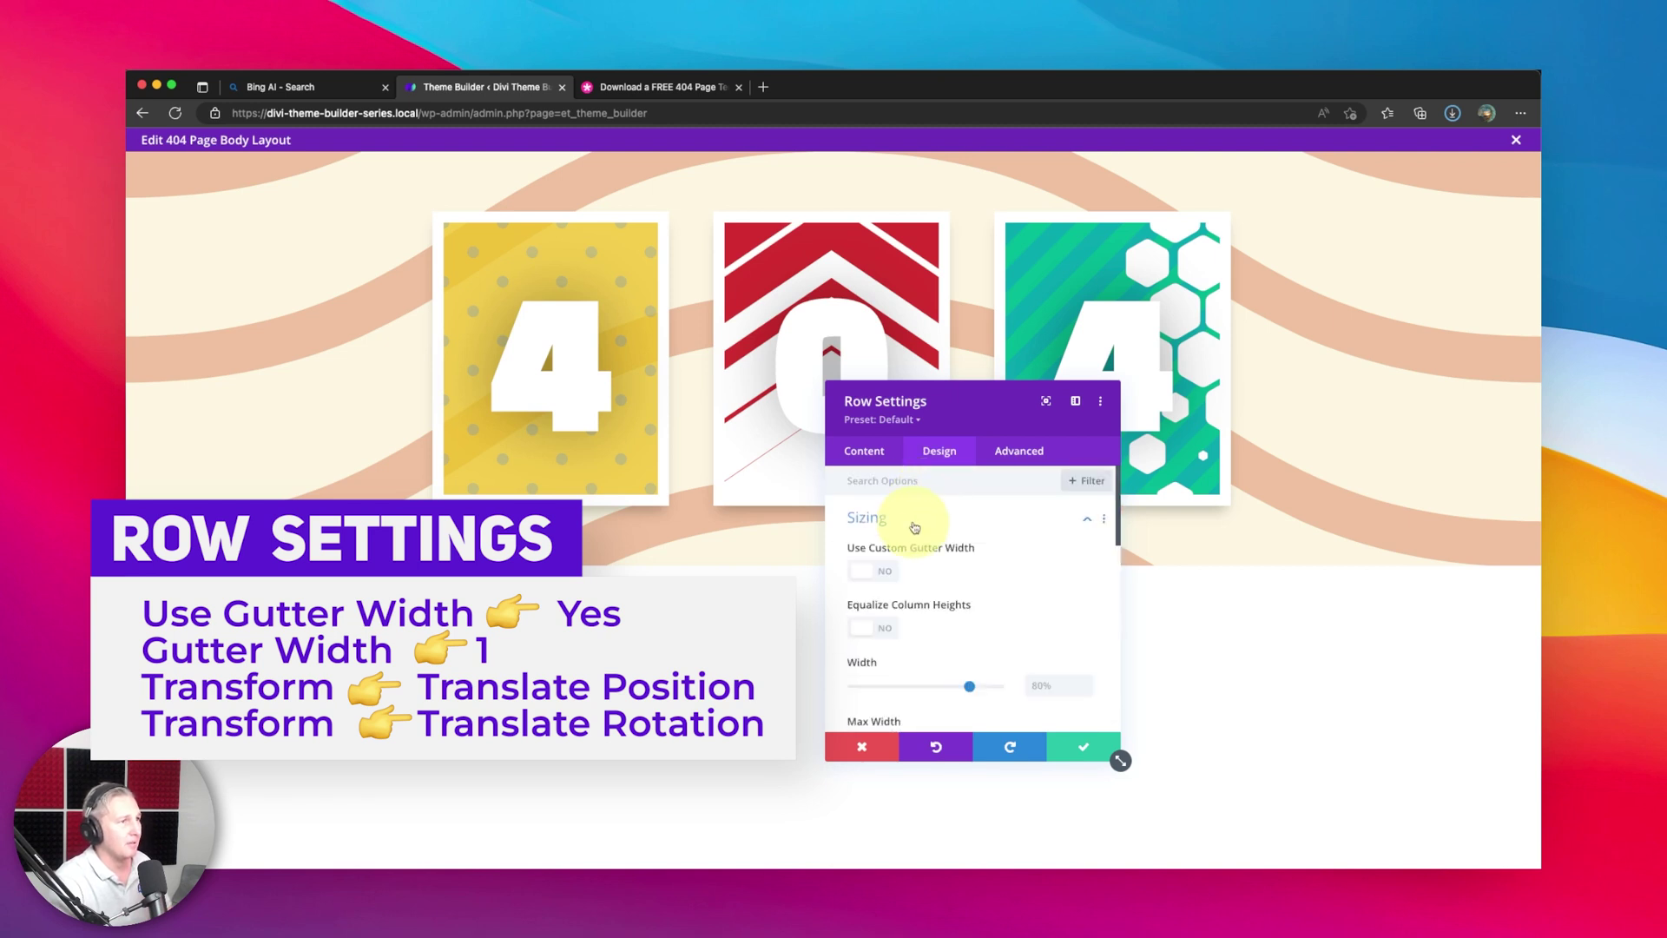
click(885, 572)
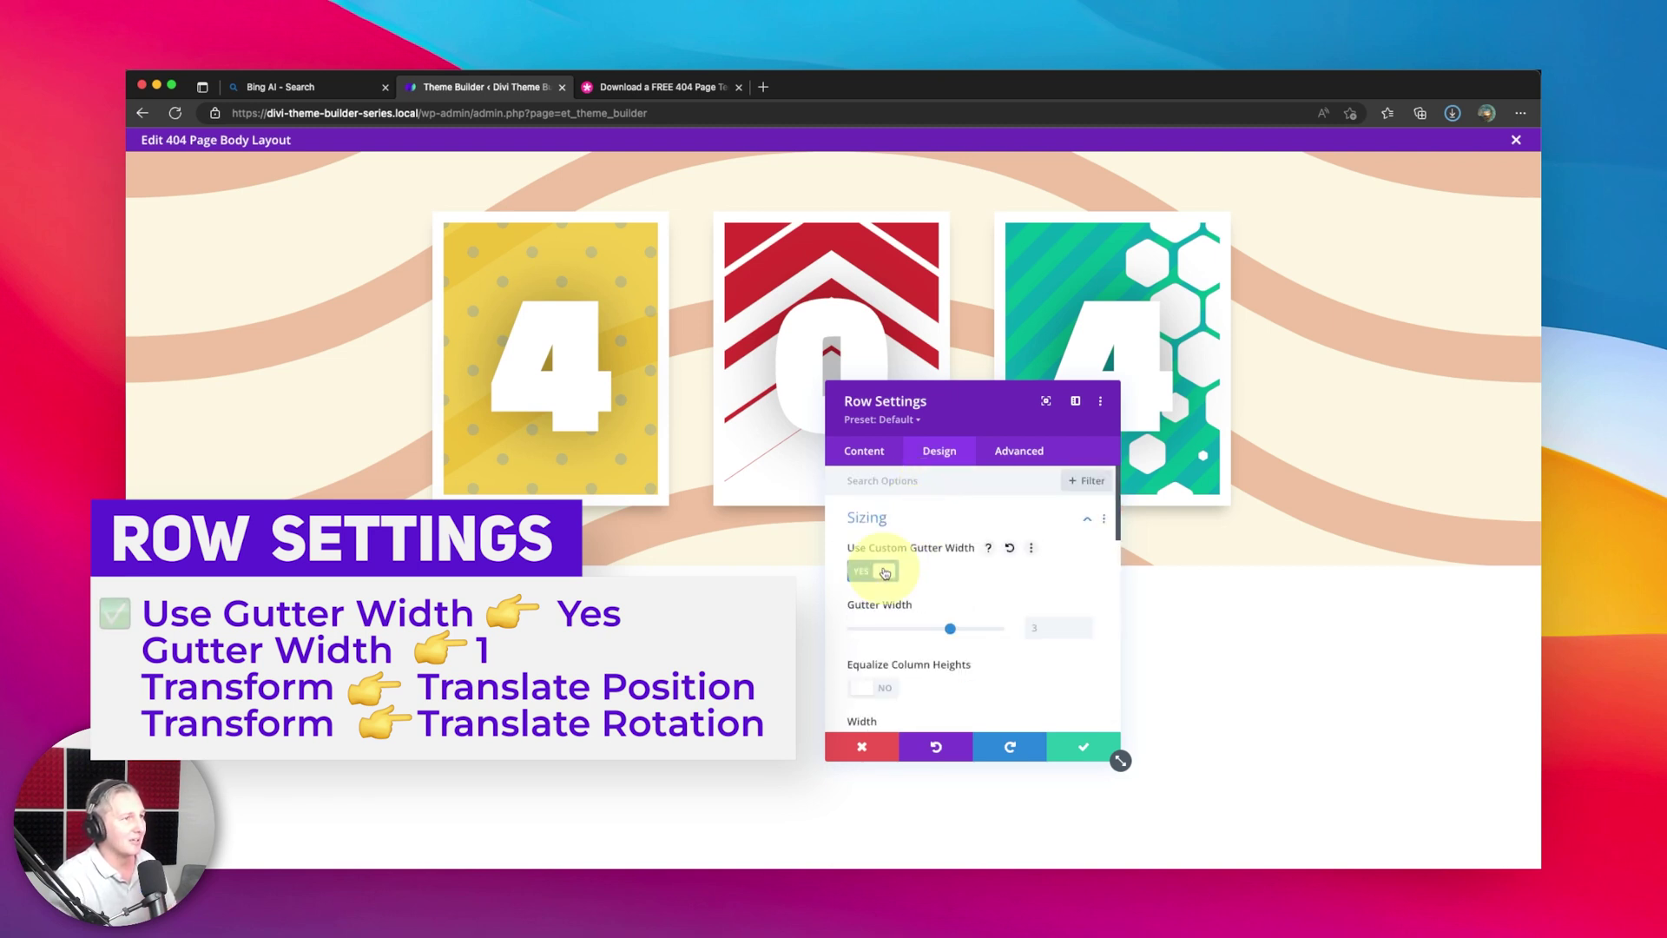
click(856, 631)
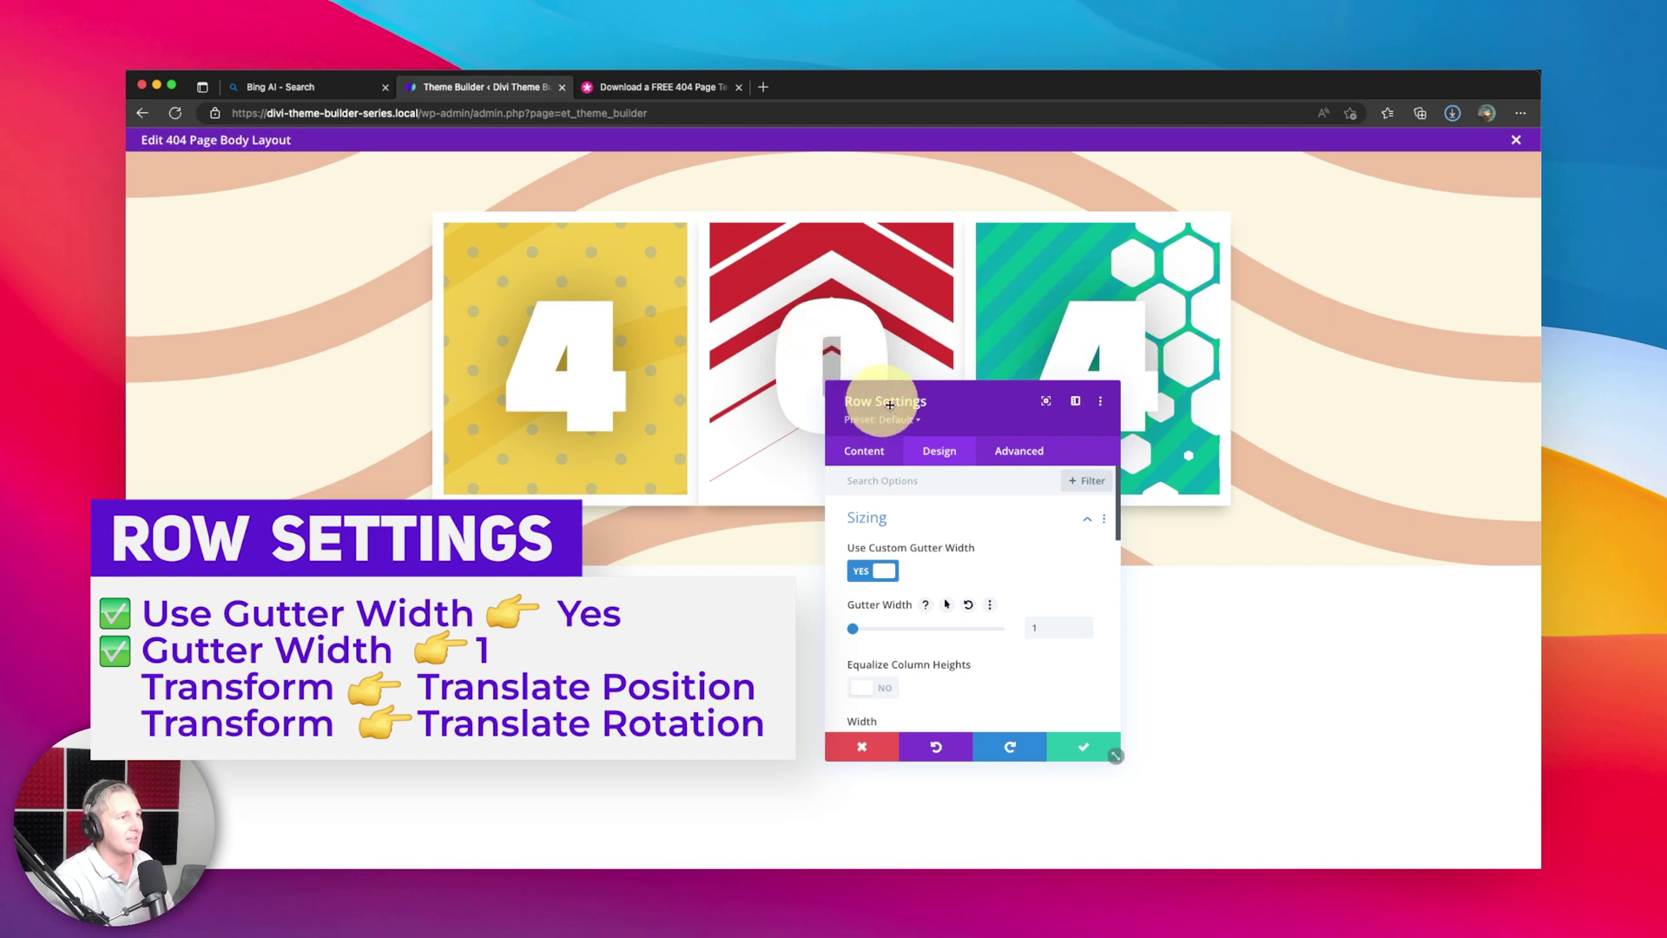
scroll(935, 685, down, 3)
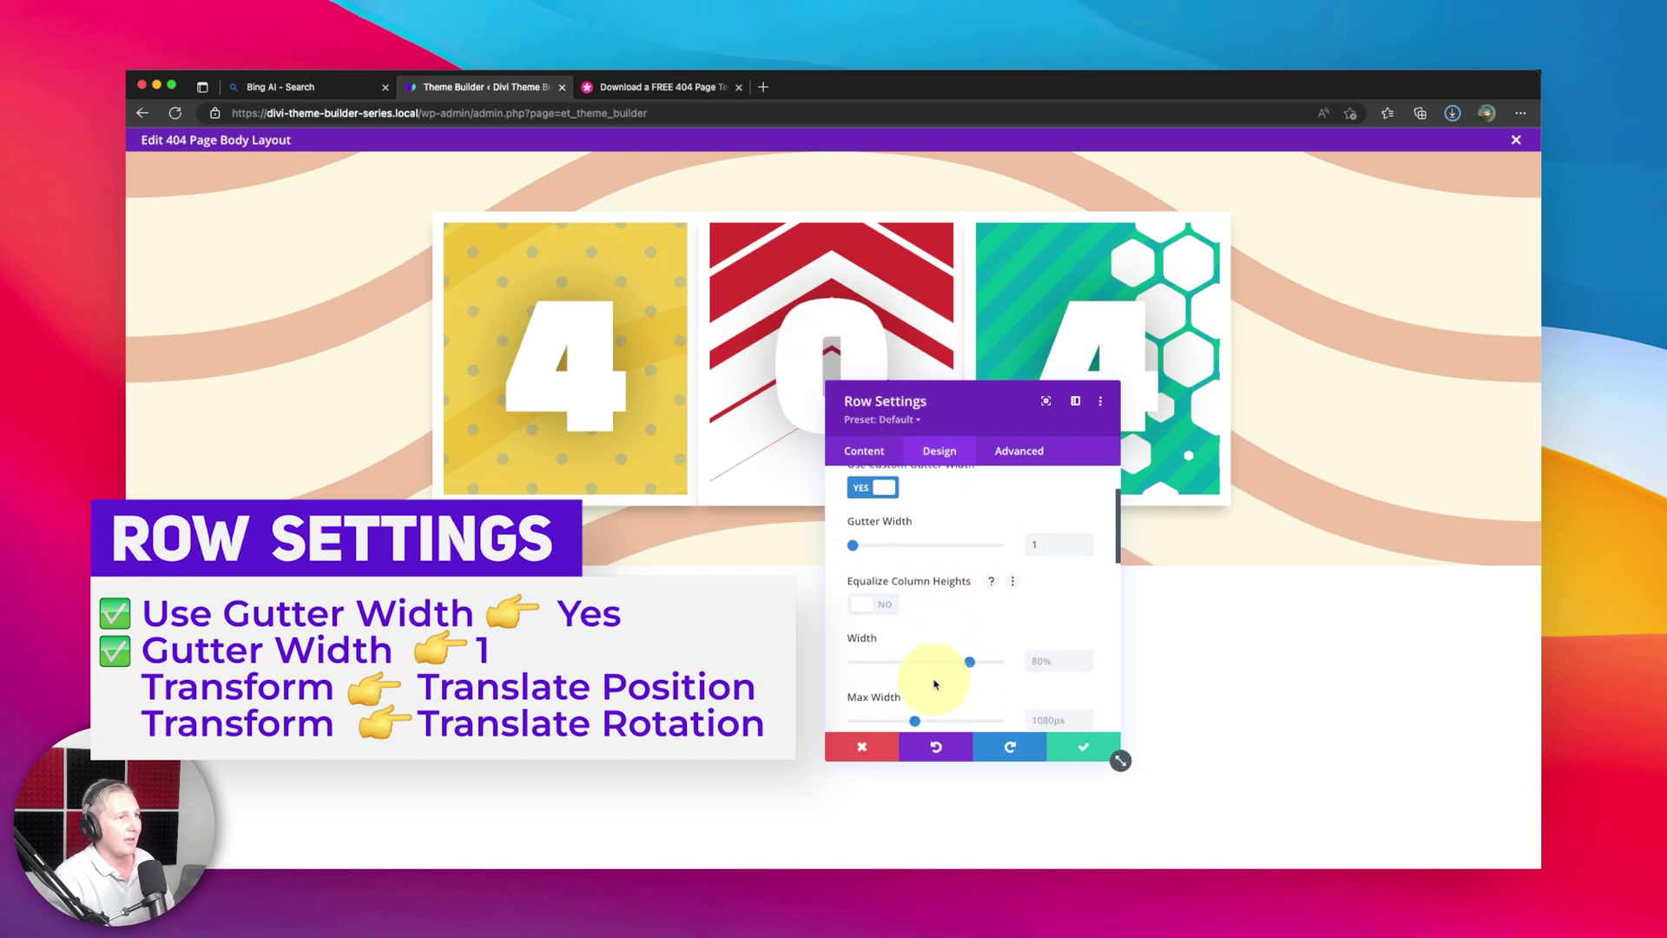
scroll(935, 684, up, 3)
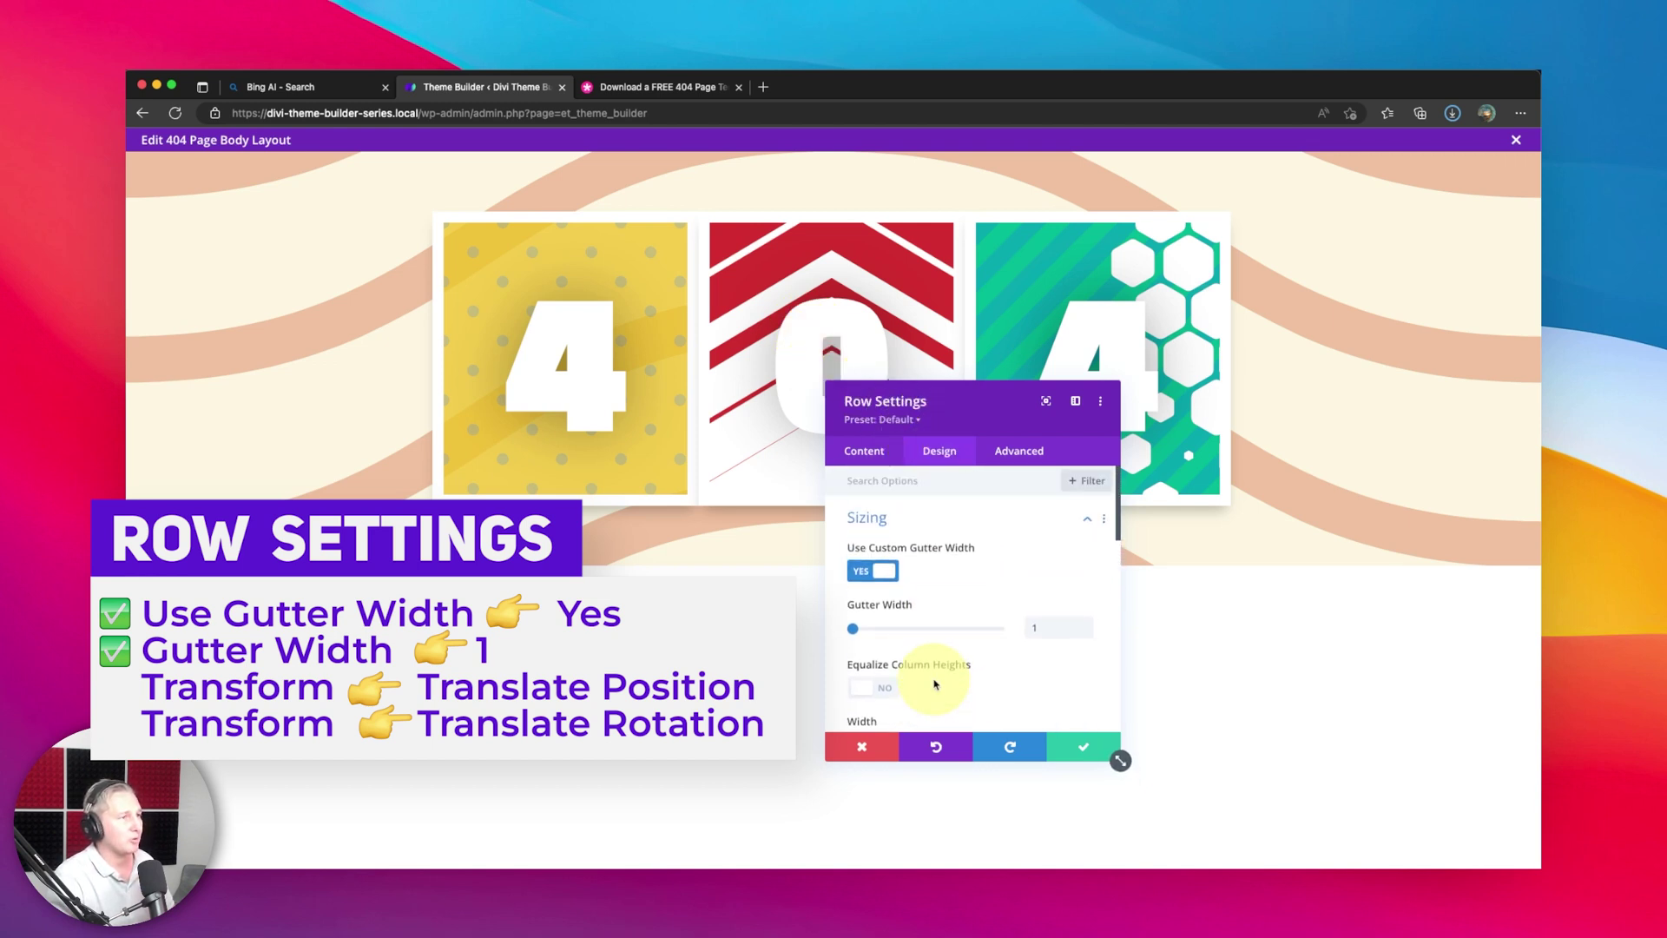
click(861, 453)
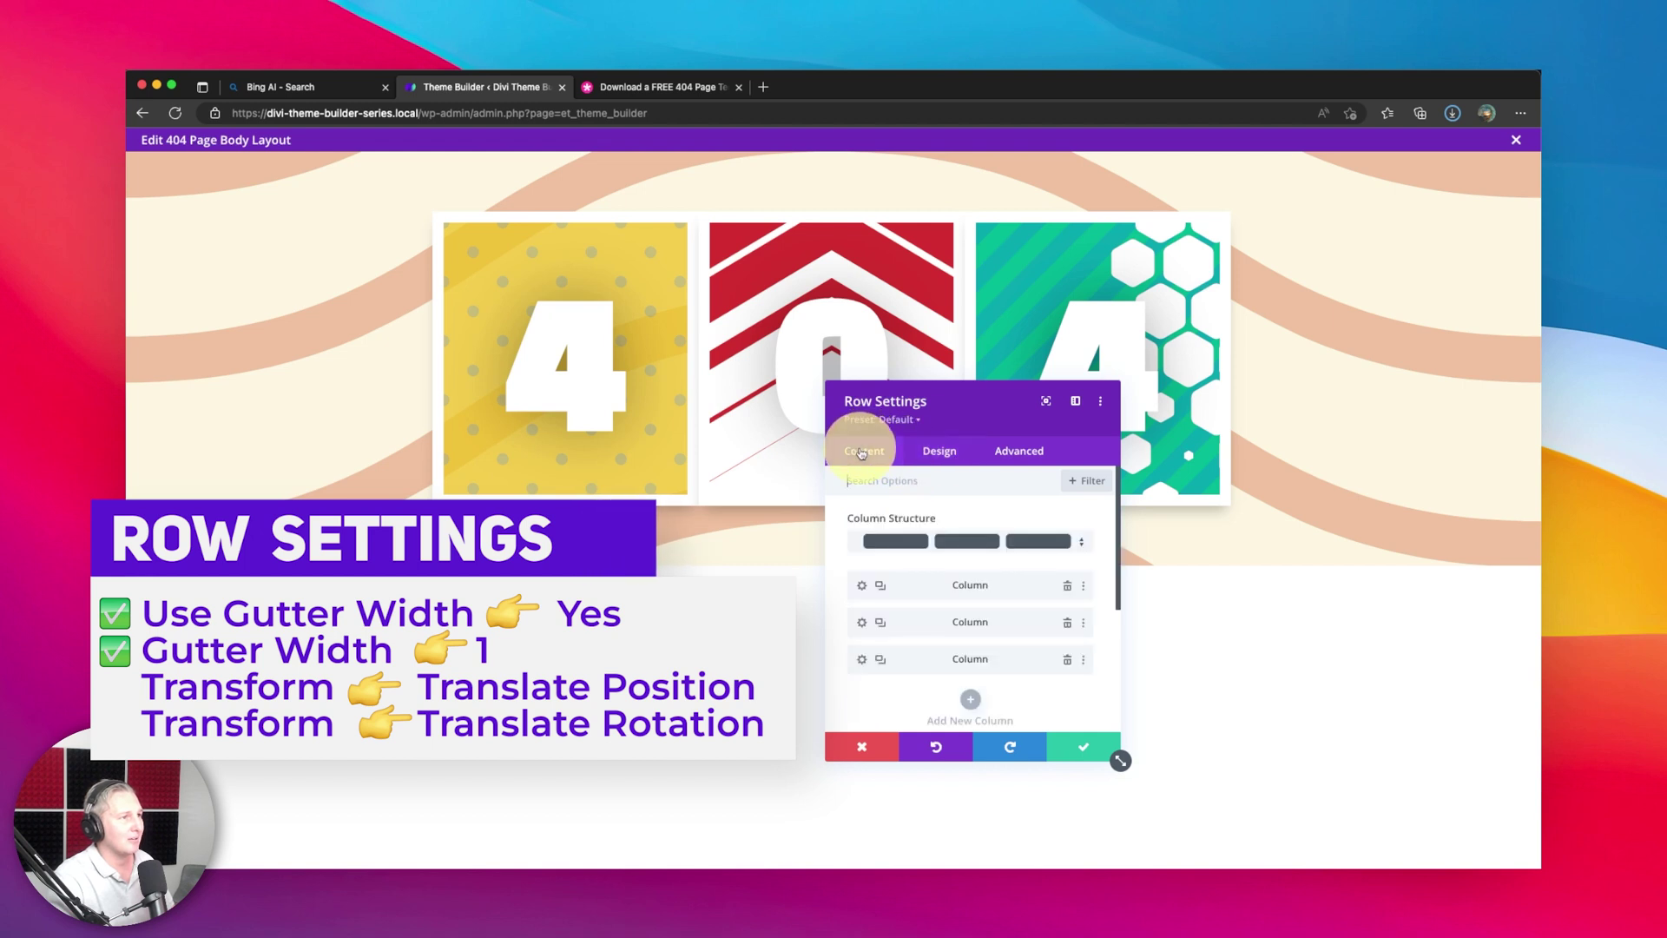
Translate the yellow 4 card's column slightly to the right
click(862, 587)
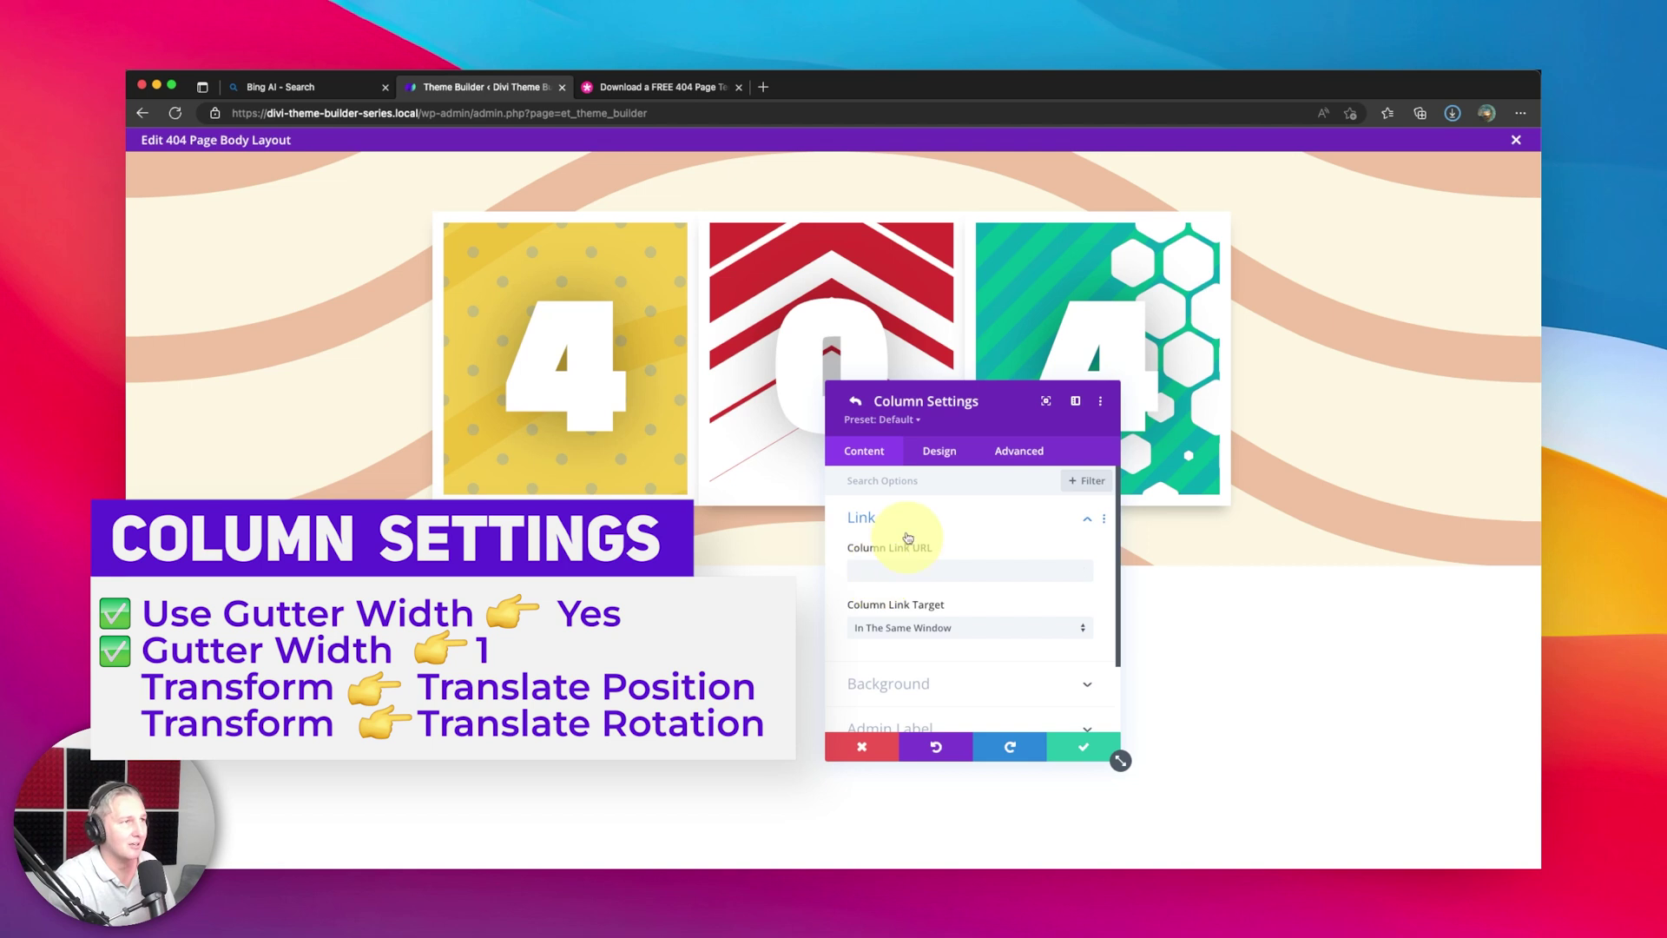
click(950, 461)
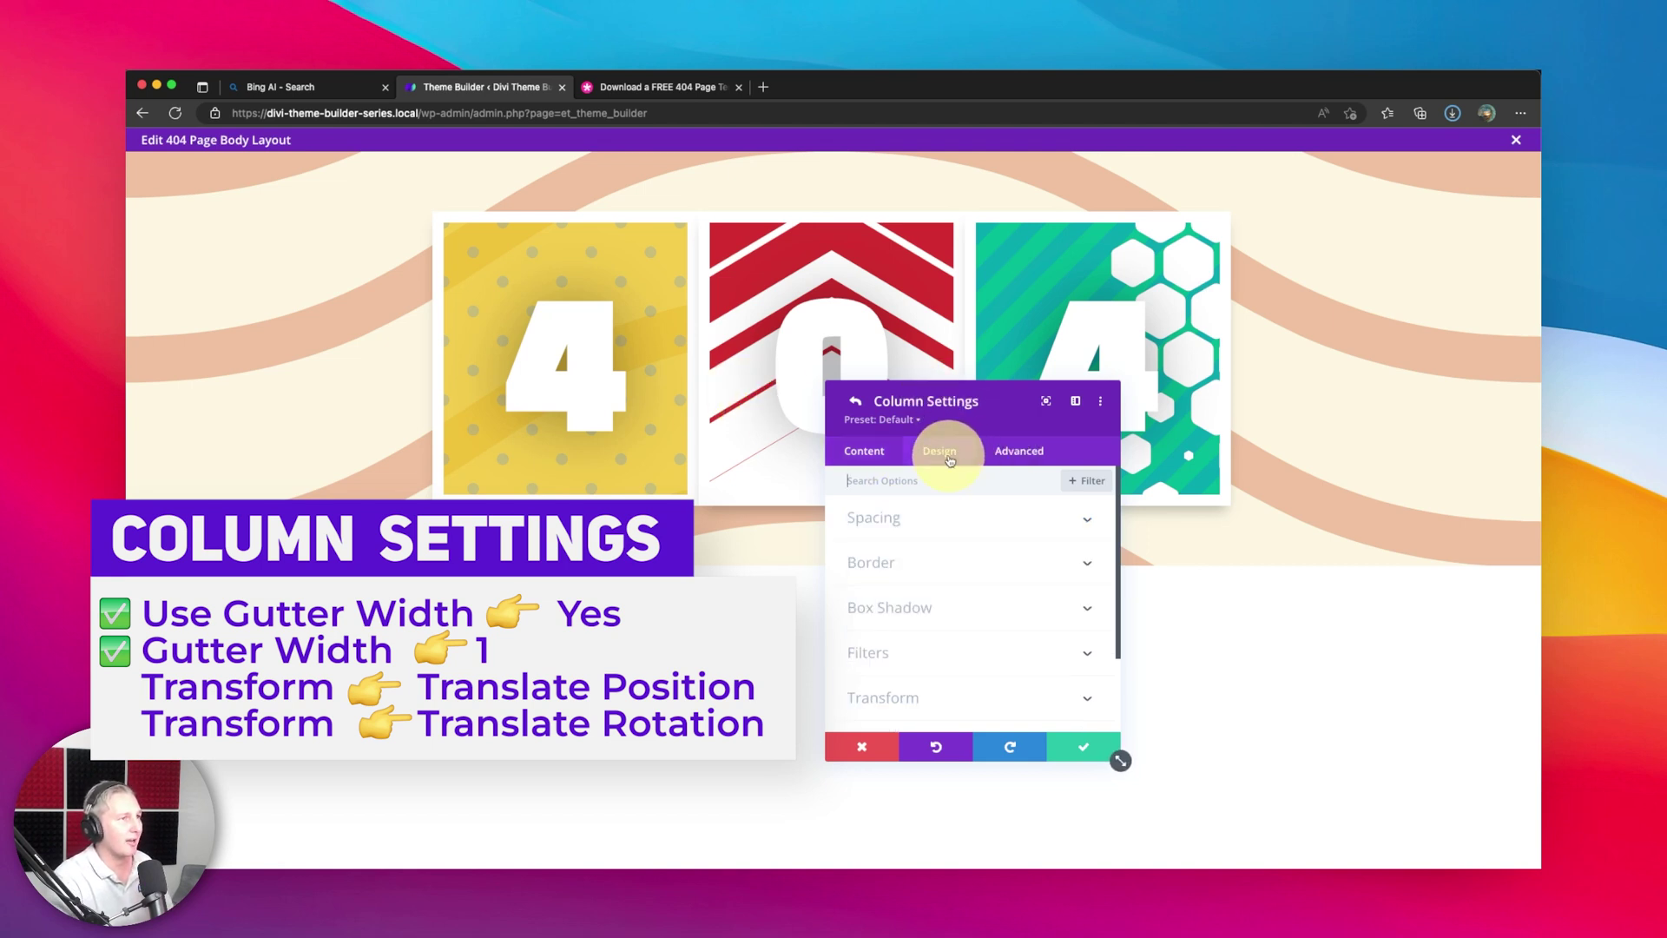
scroll(931, 589, down, 2)
click(933, 599)
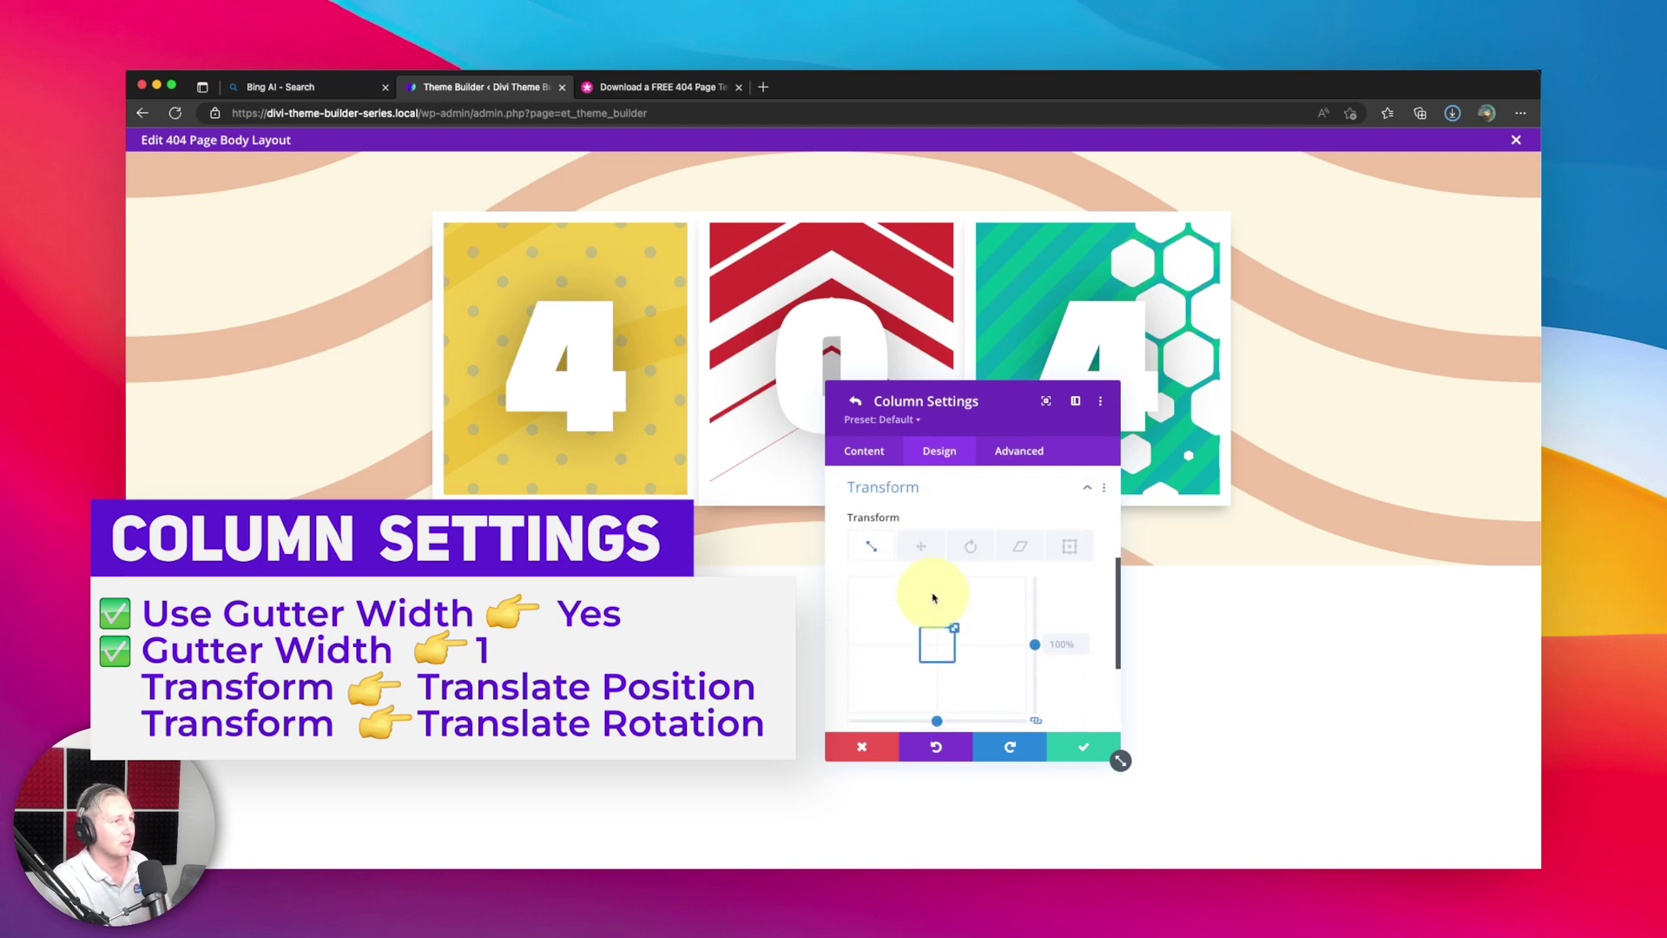
click(919, 550)
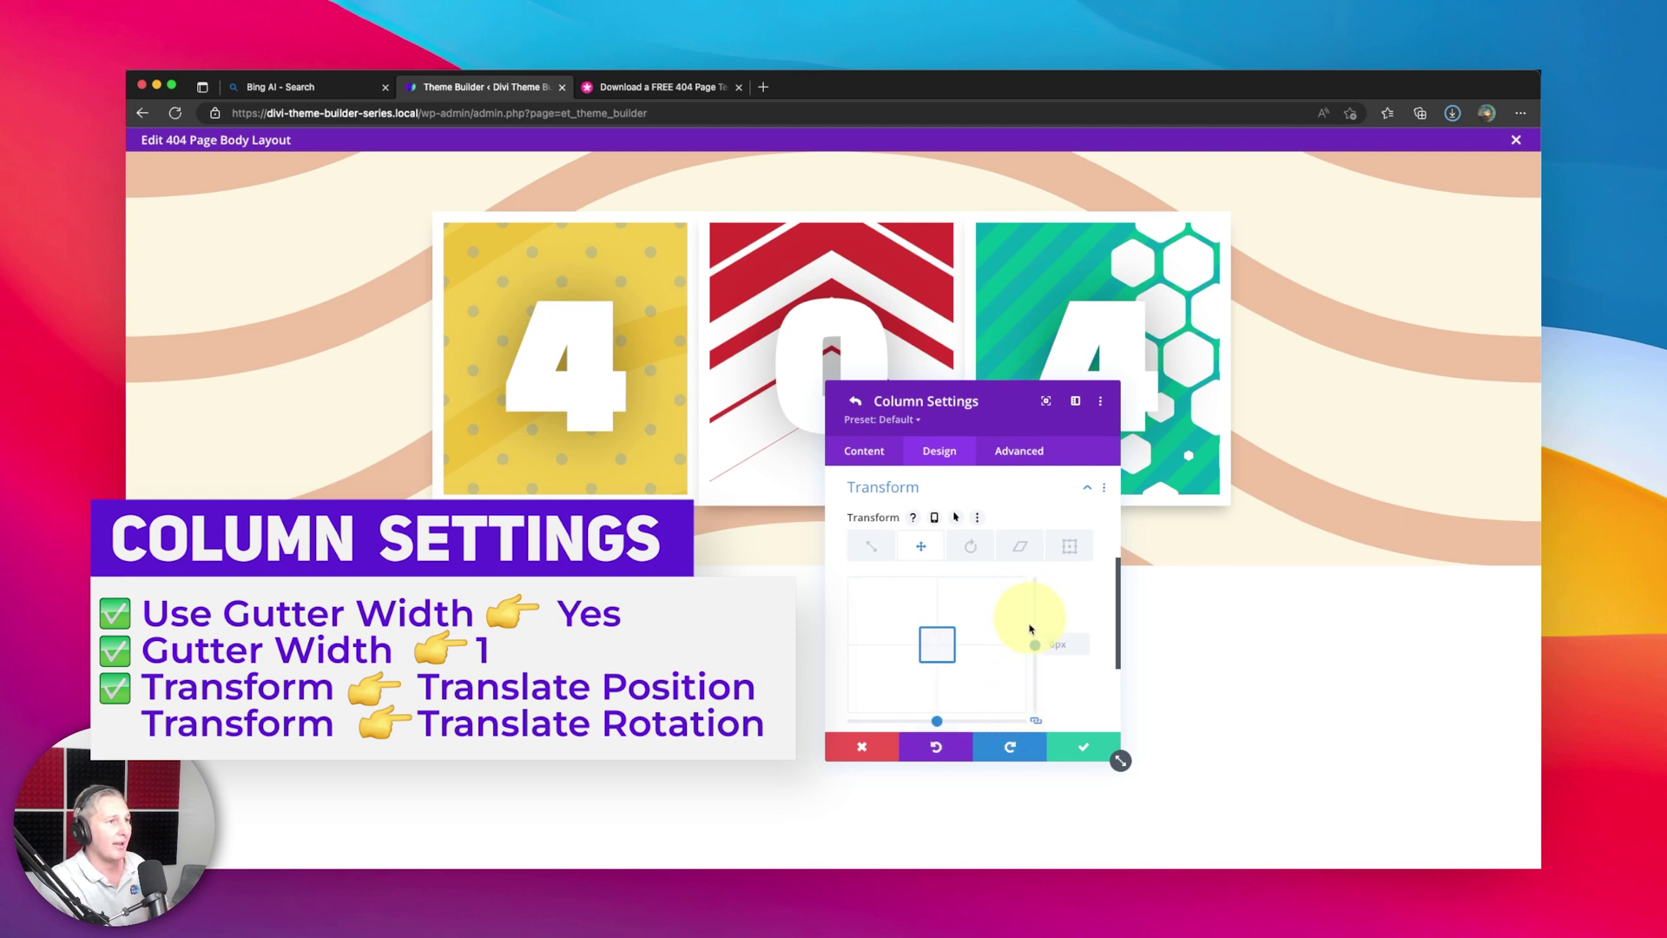
drag(940, 723, 954, 723)
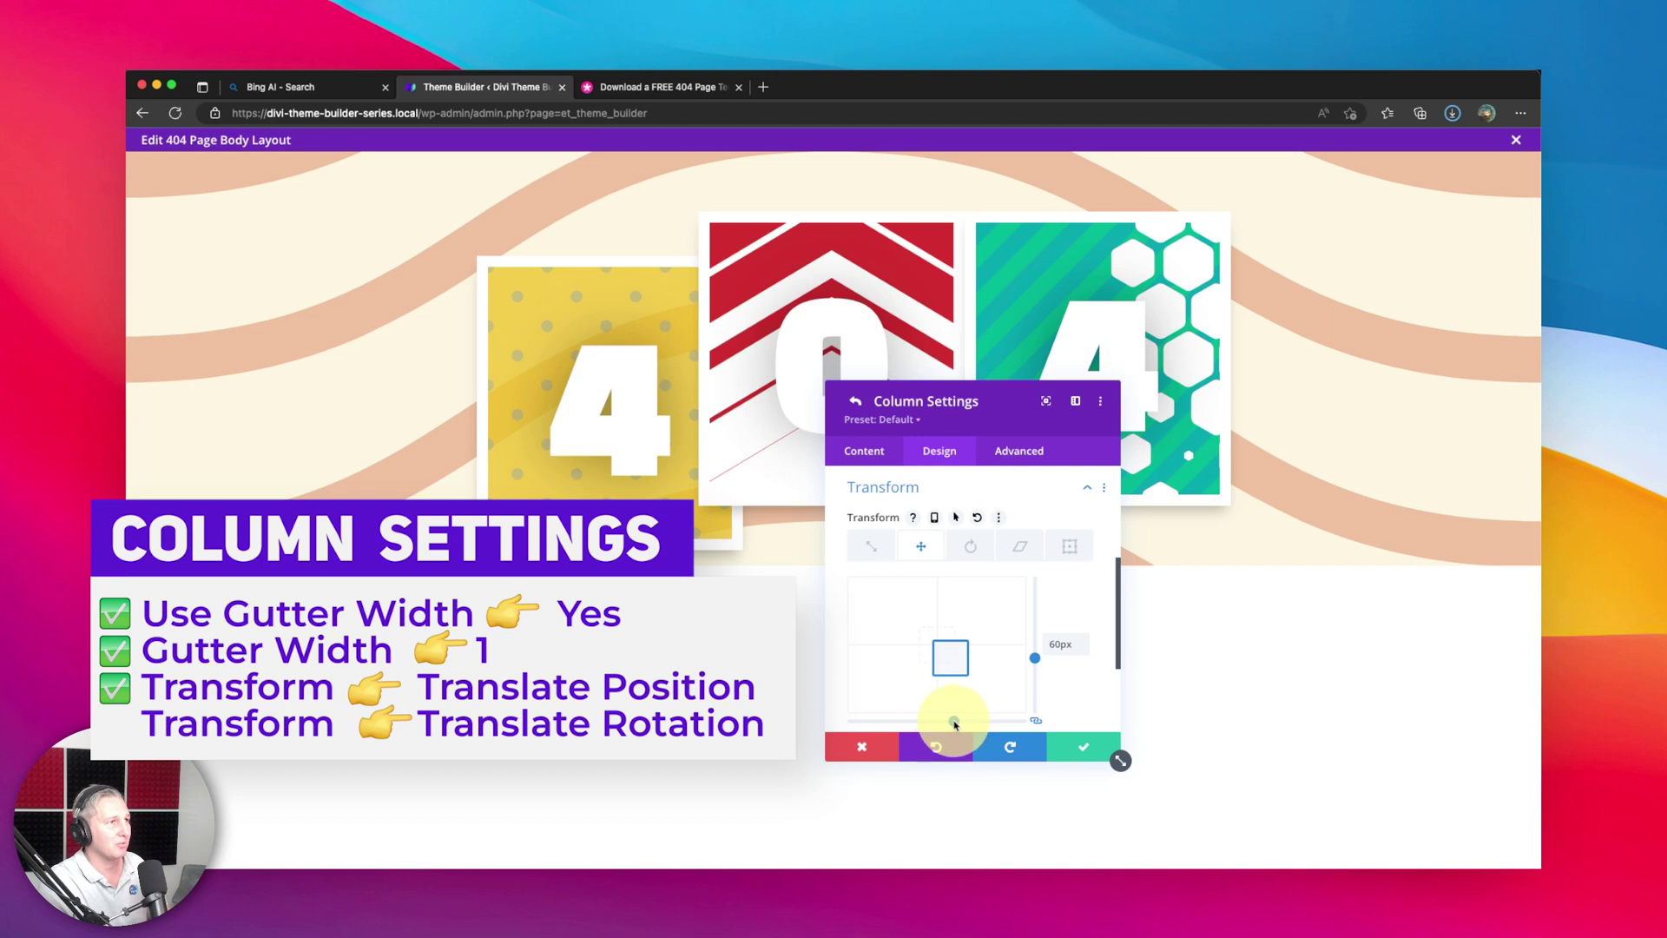
click(1033, 721)
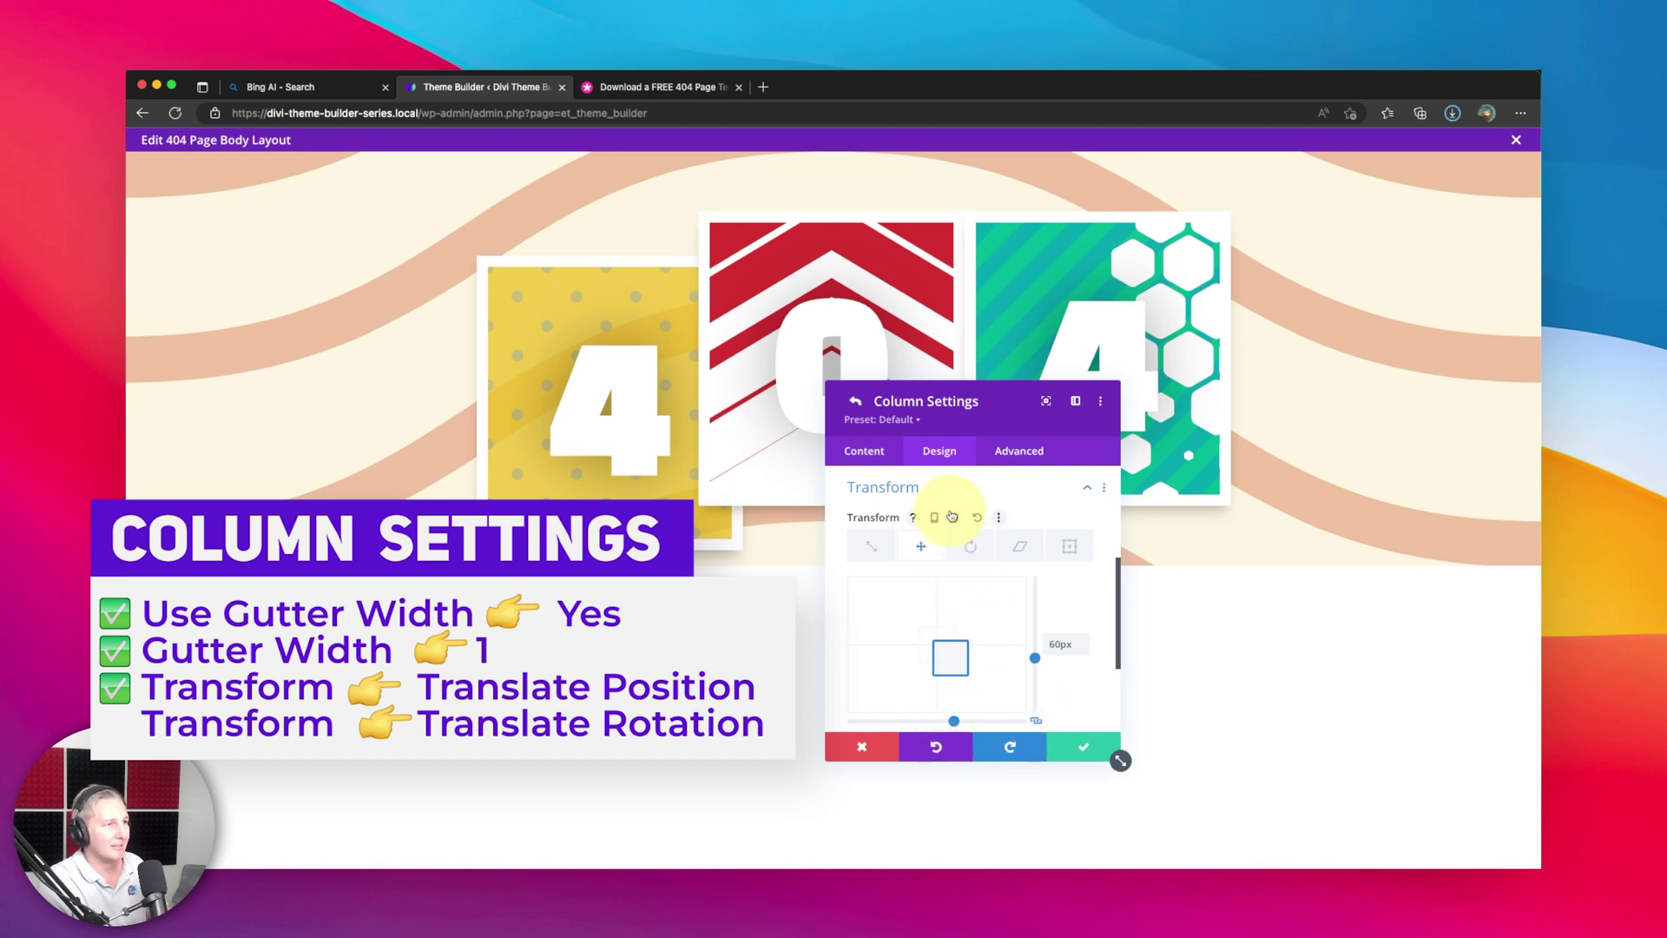
click(979, 518)
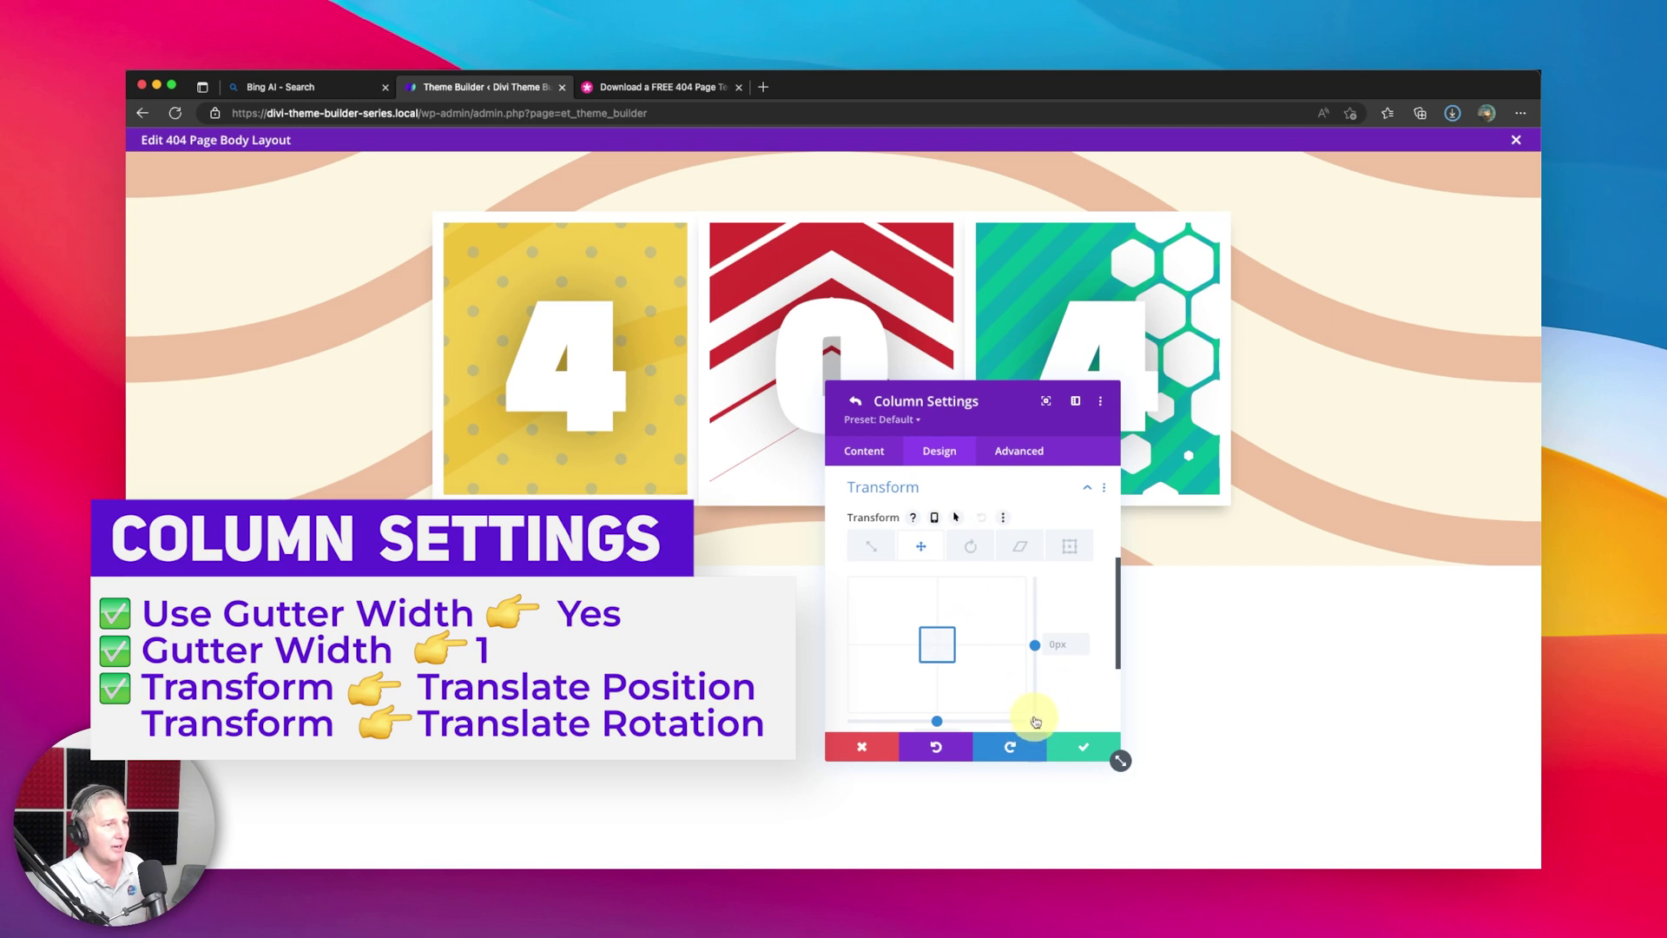
click(959, 739)
drag(938, 726, 947, 722)
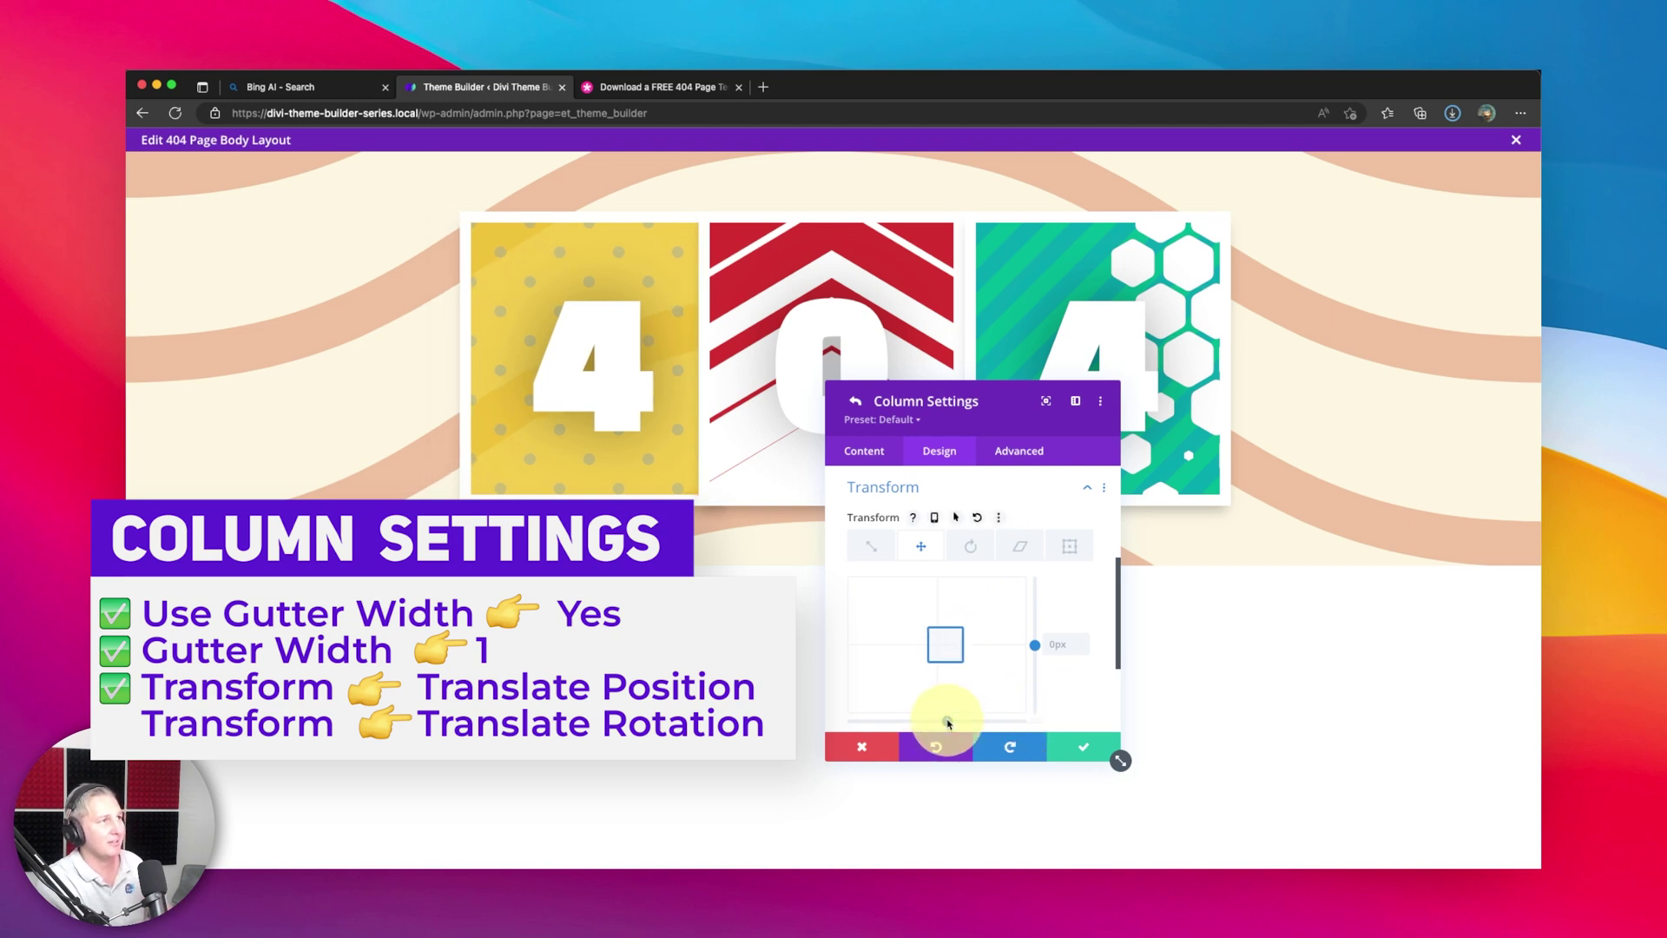
Rotate the yellow 4 card to 350deg and save the column
click(964, 553)
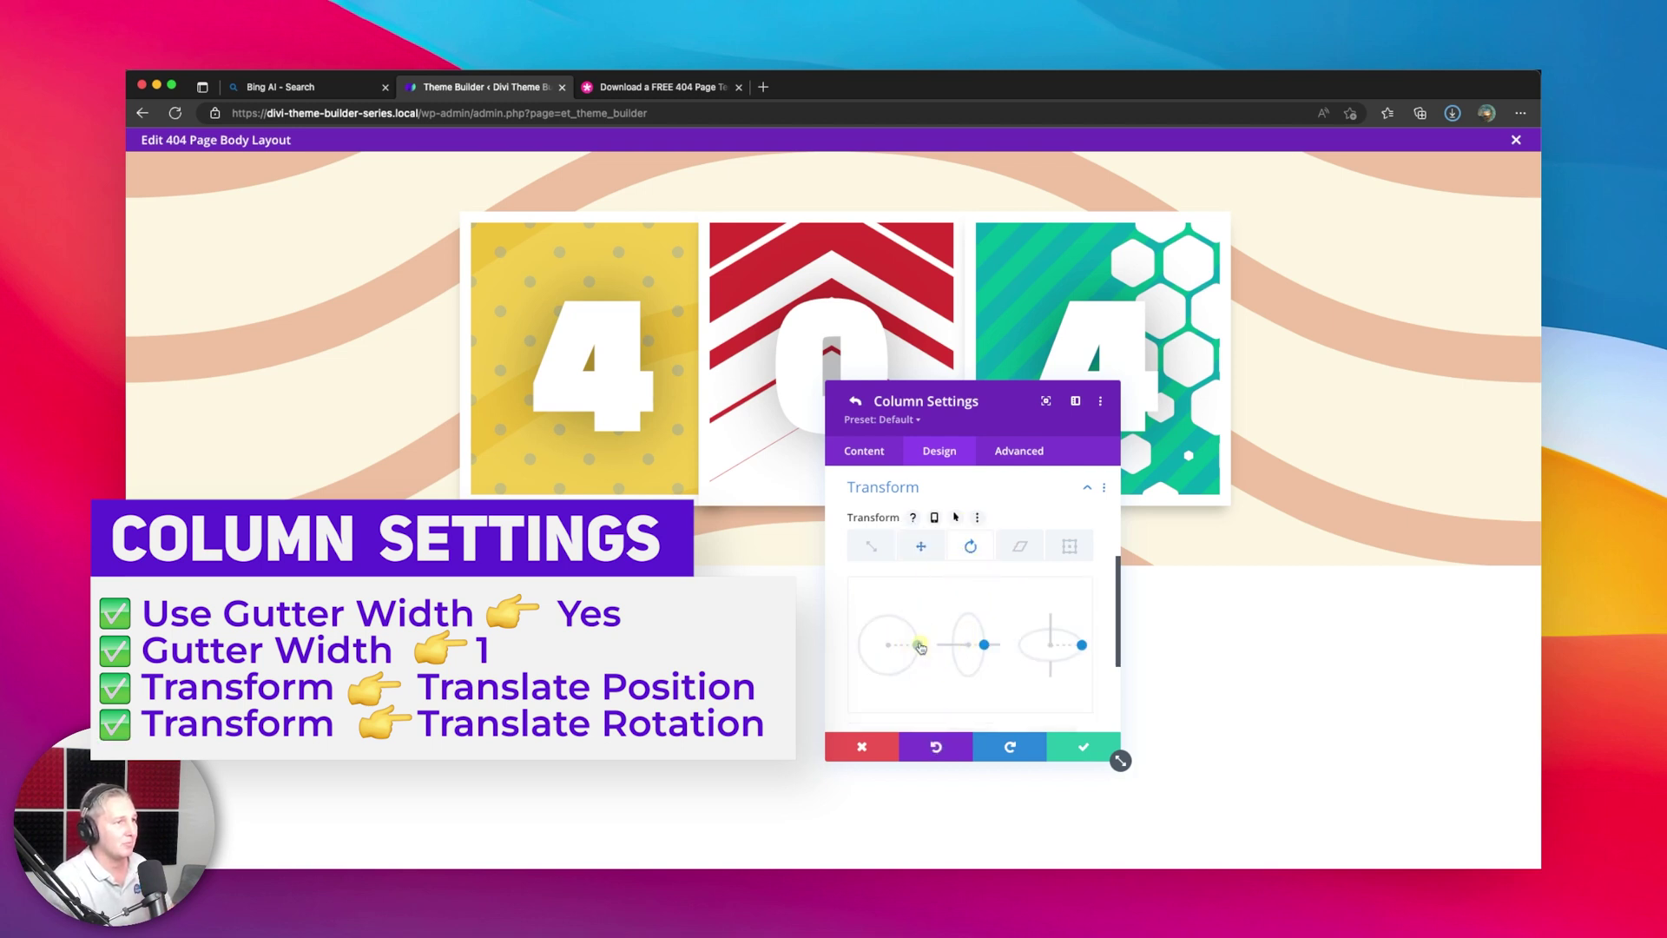
drag(919, 647, 919, 647)
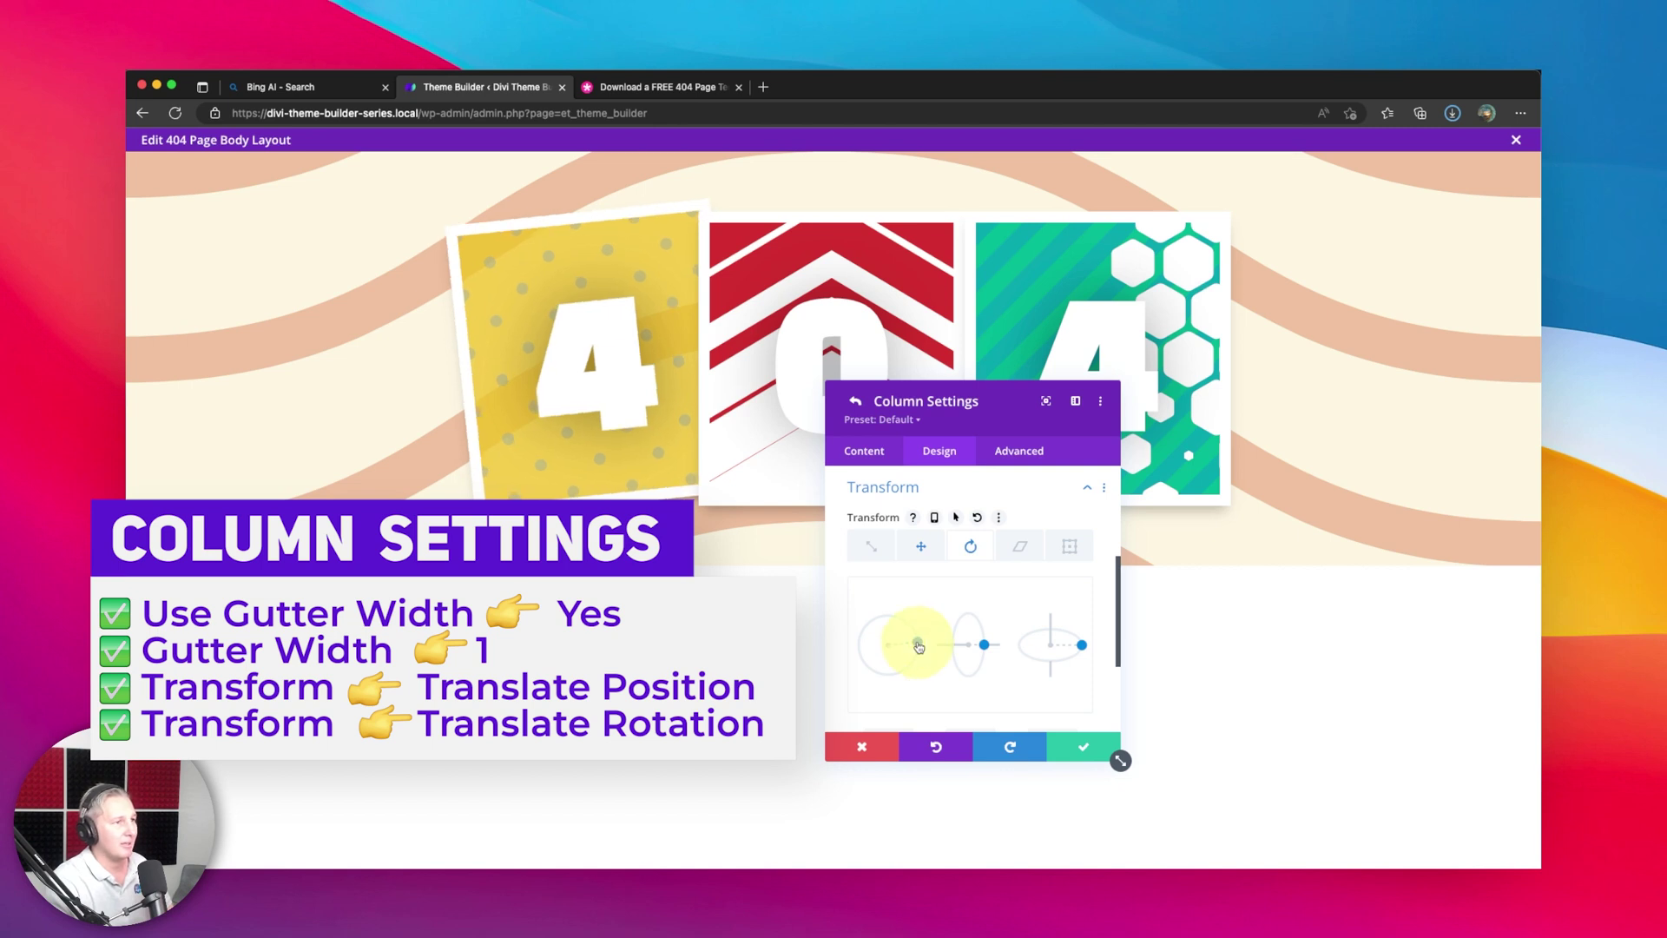
scroll(919, 647, down, 1)
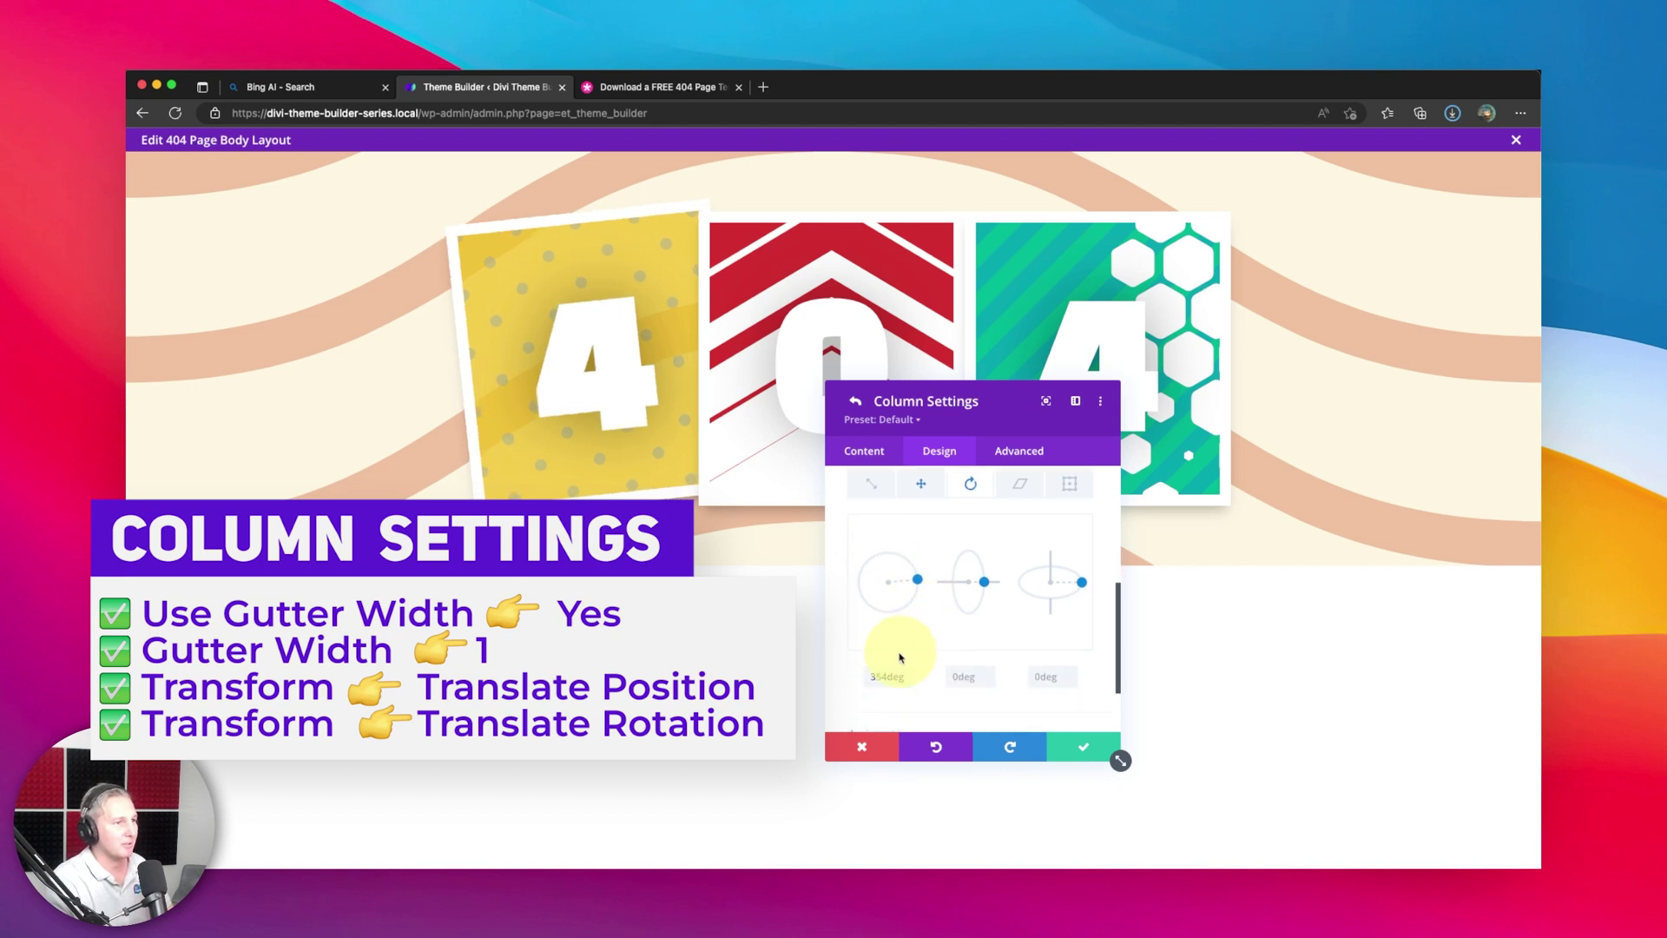
click(884, 677)
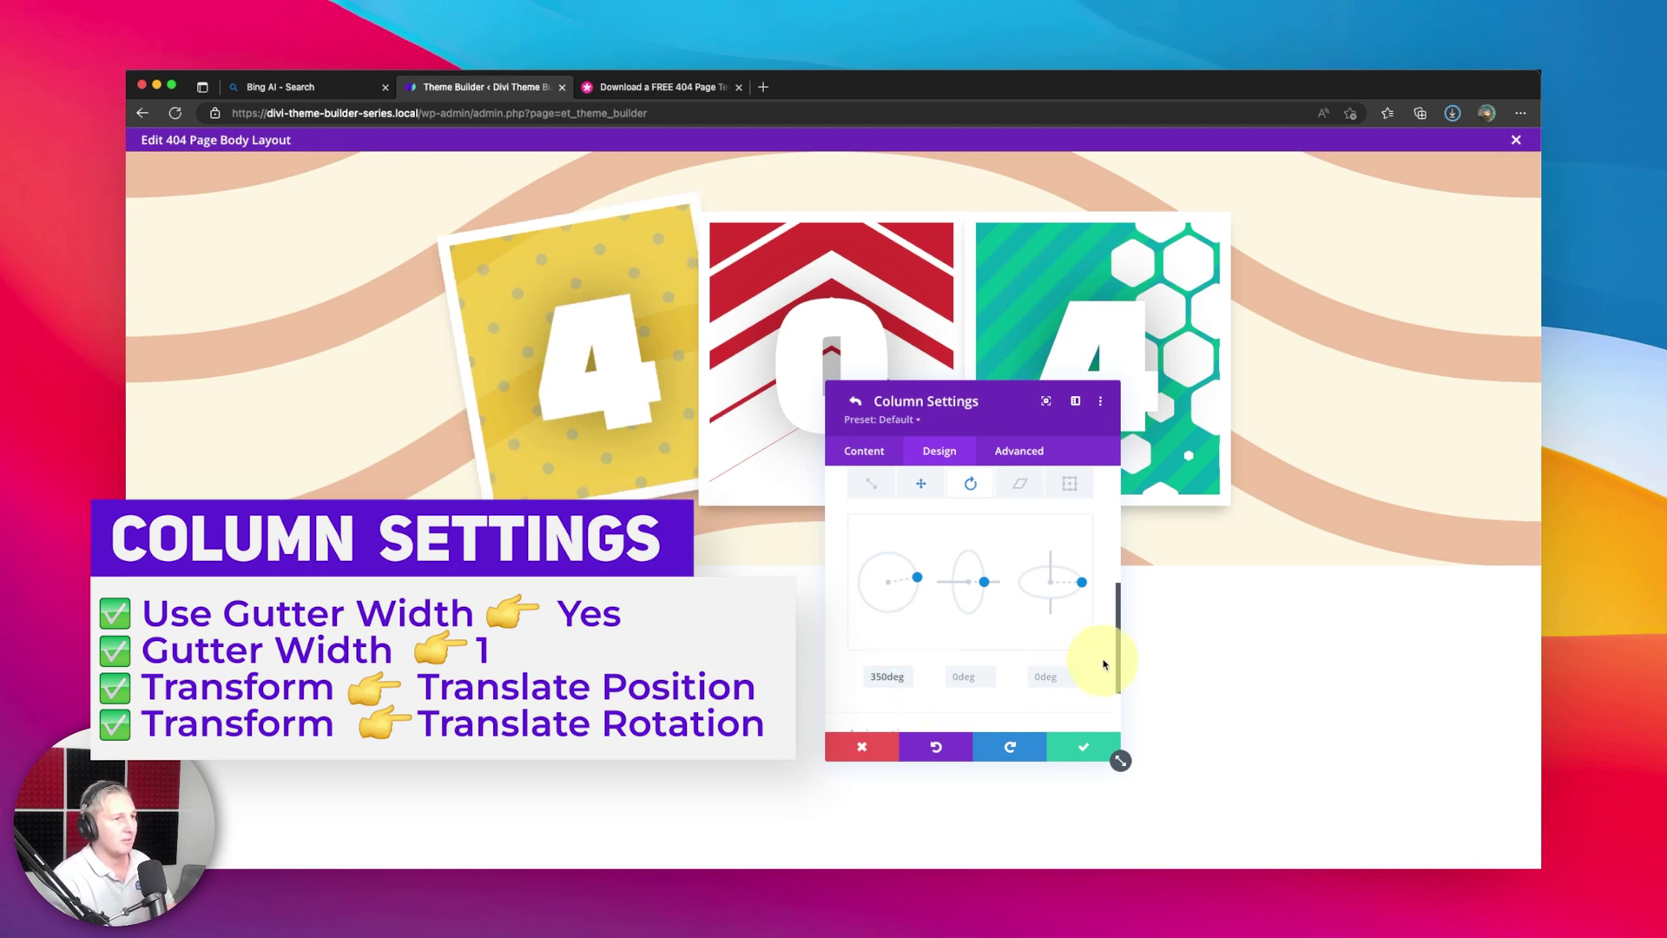
click(1063, 755)
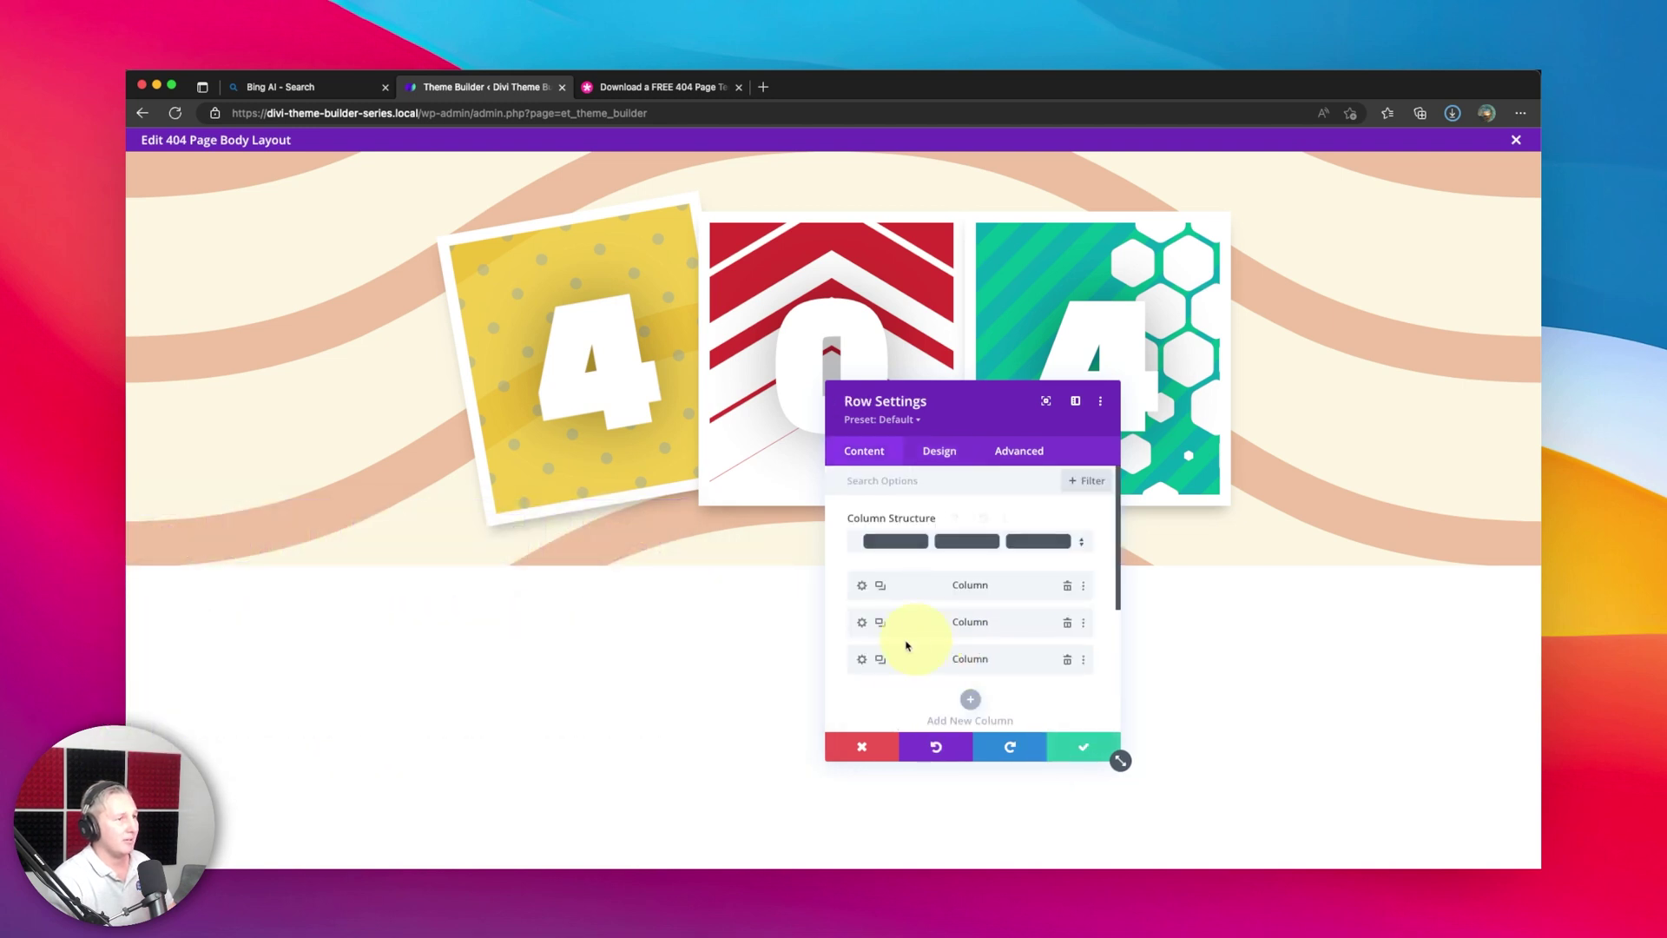
Give the red 0 card's column a -60px vertical translate and save it
click(861, 623)
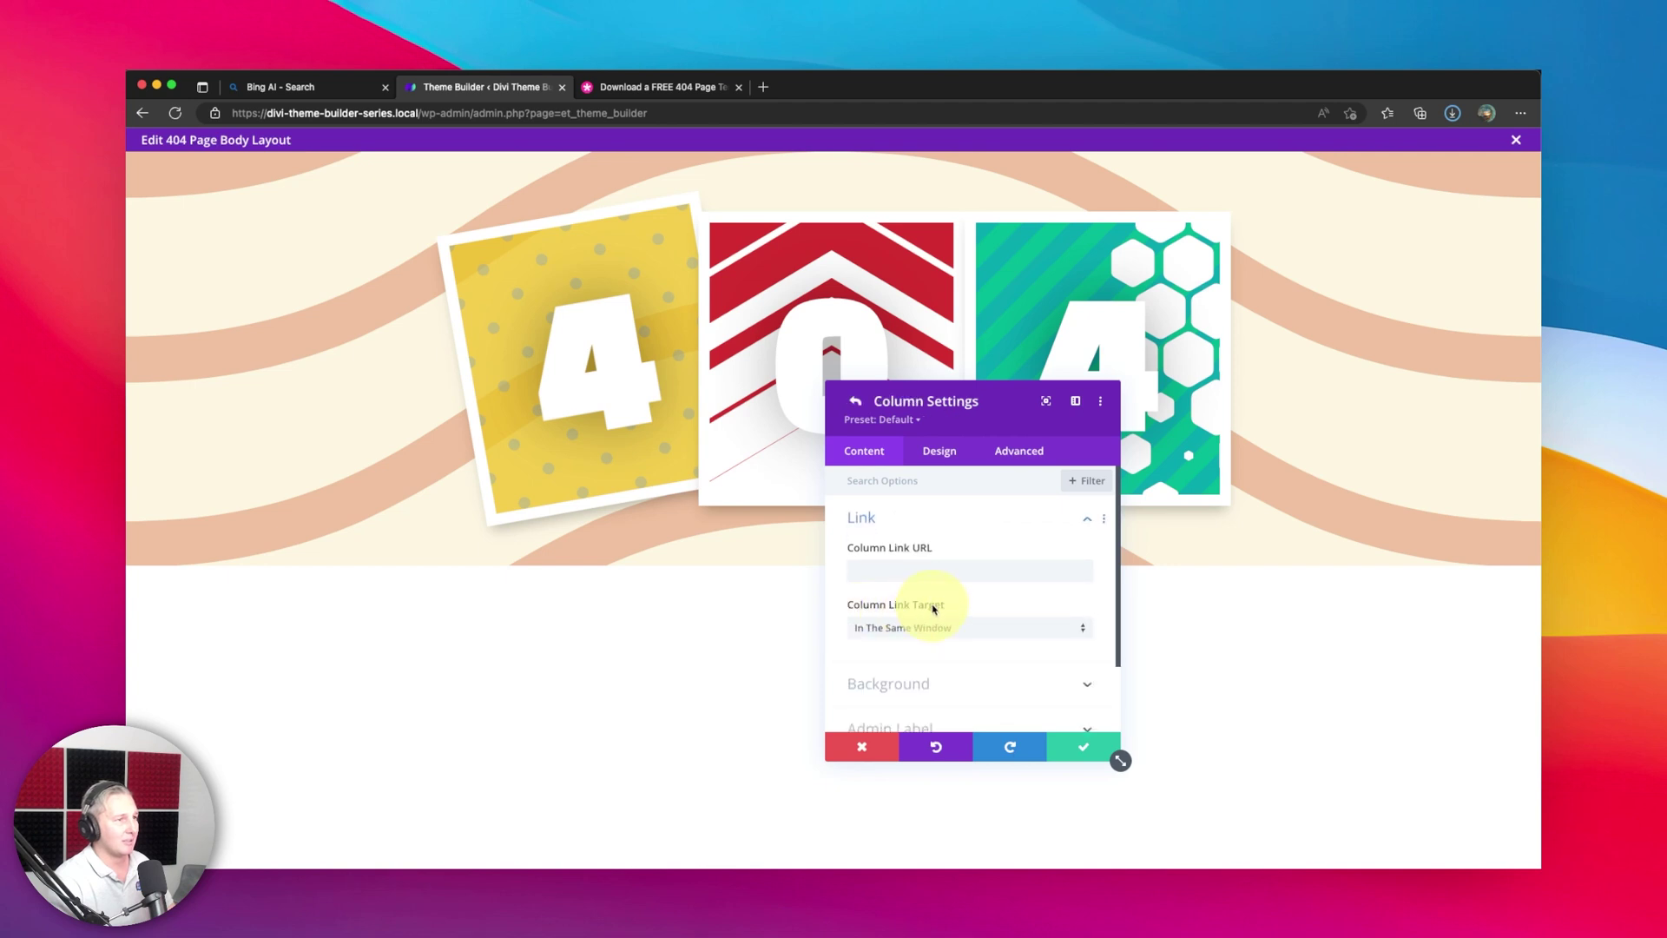
click(931, 462)
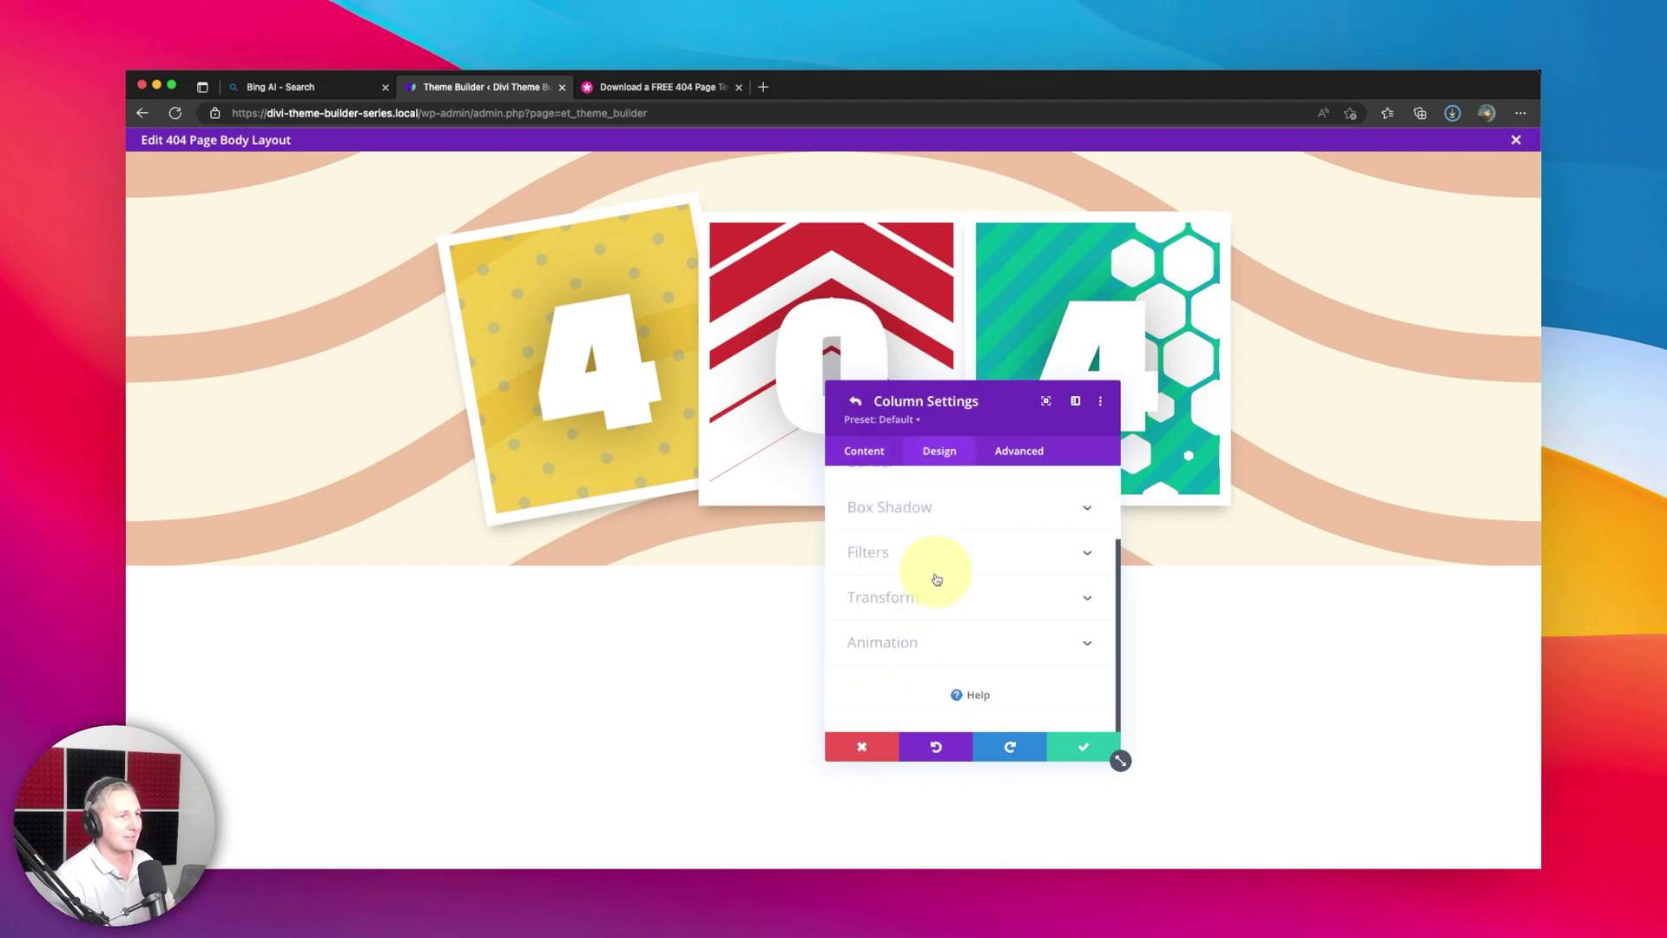
click(927, 603)
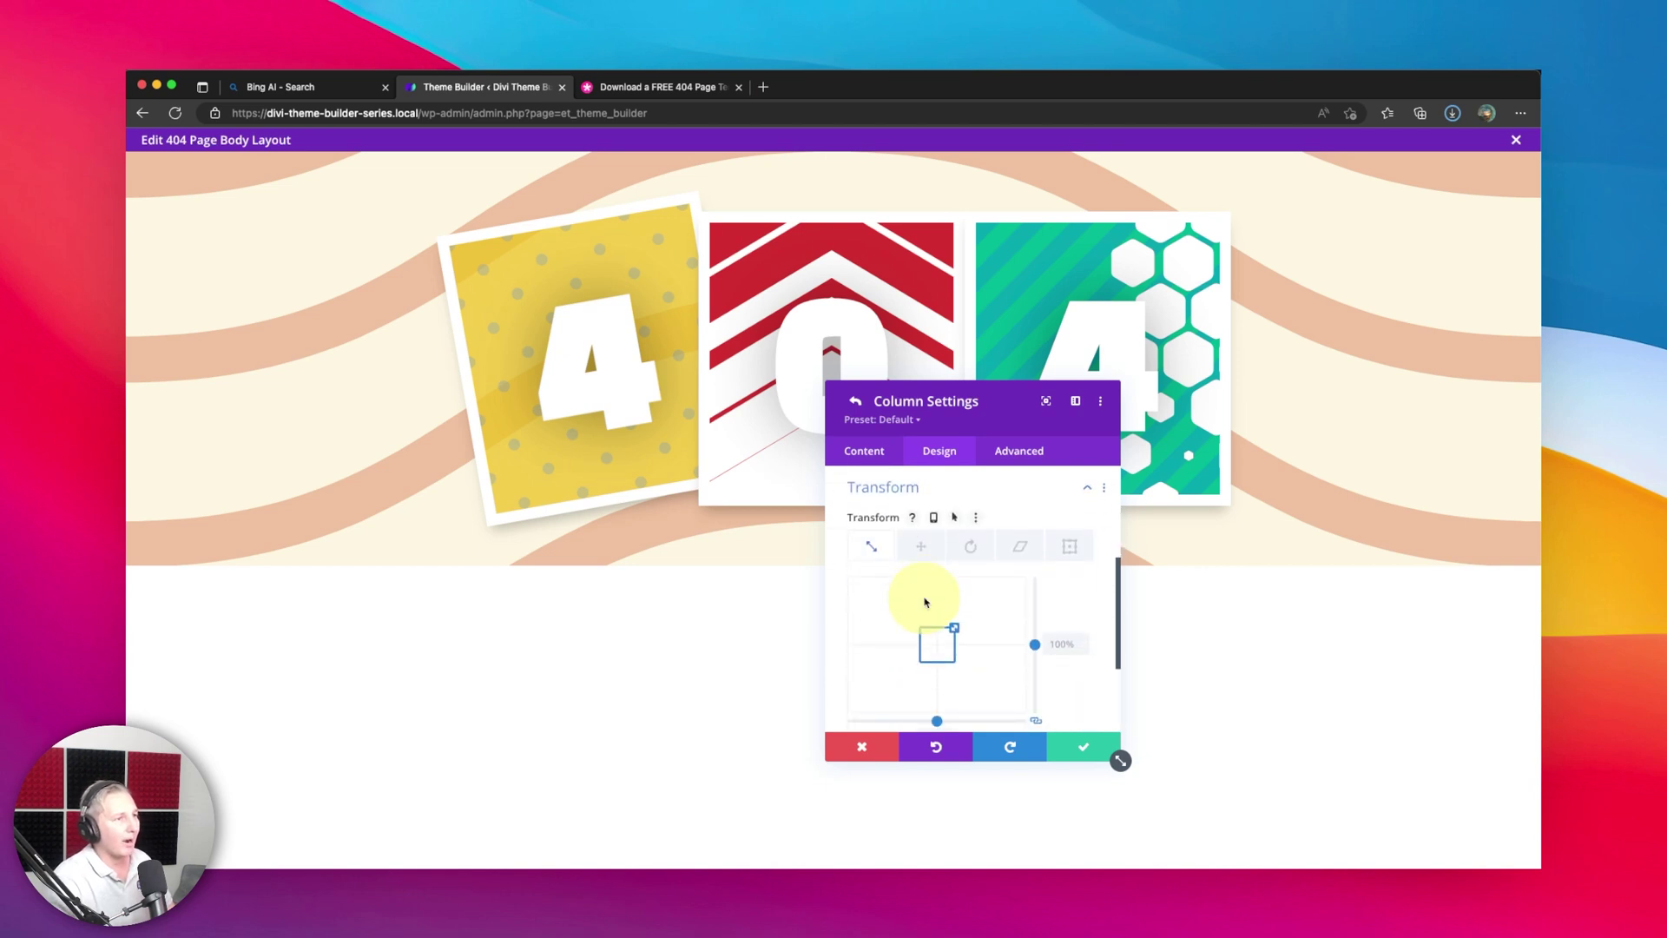
click(922, 546)
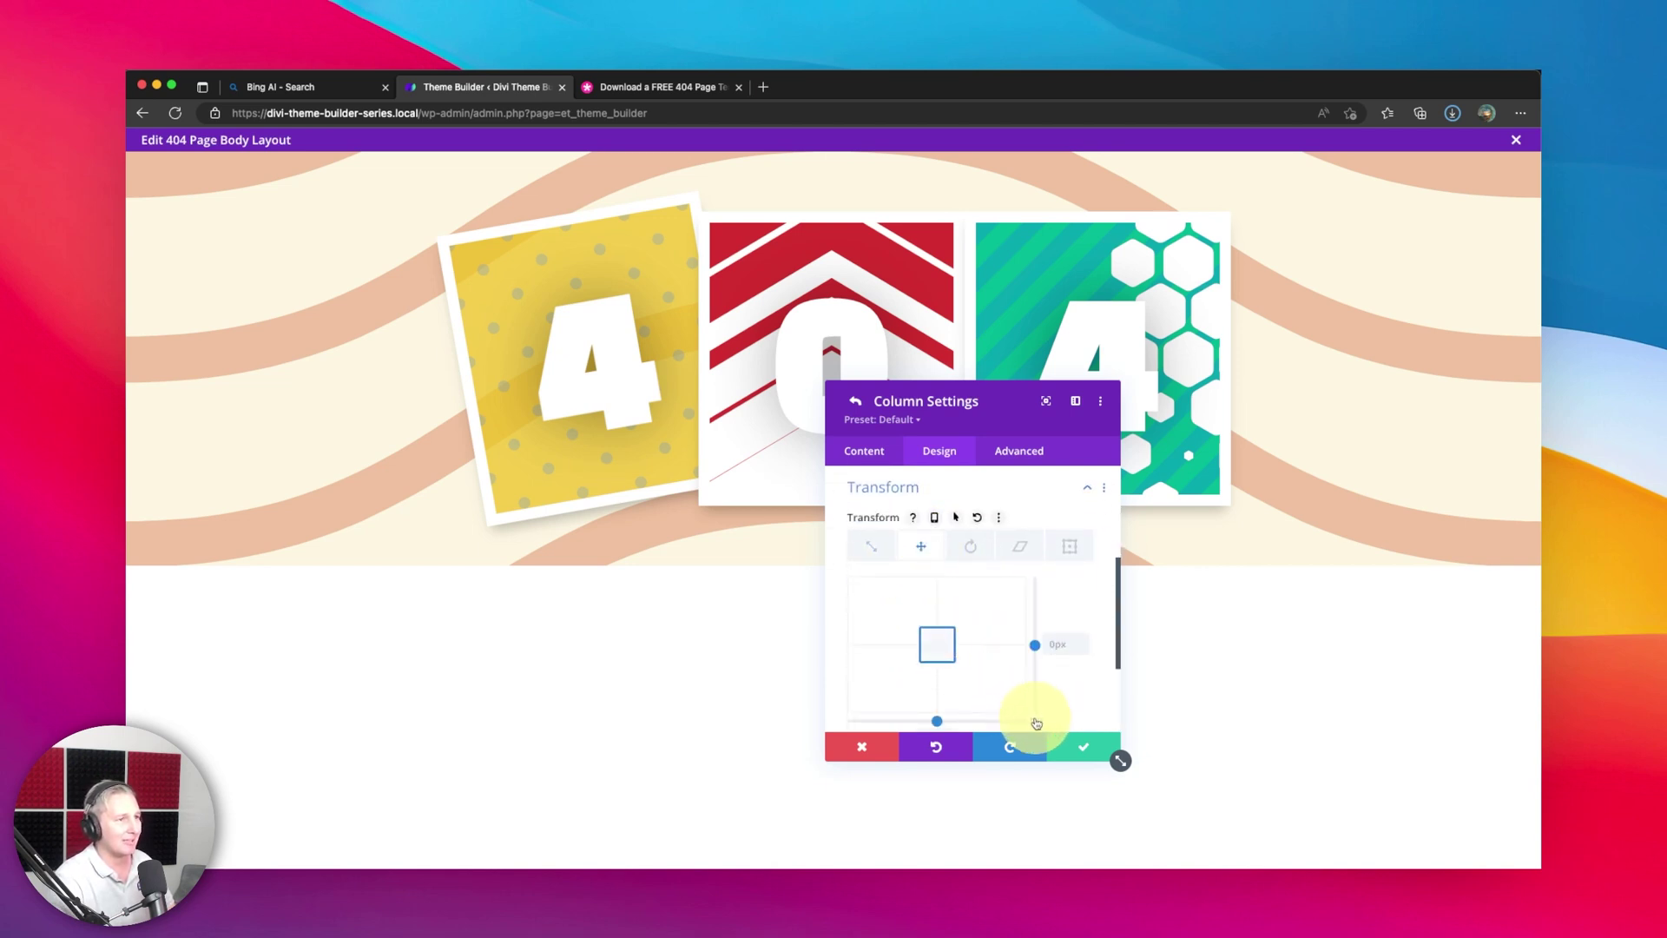
drag(1036, 644, 1036, 634)
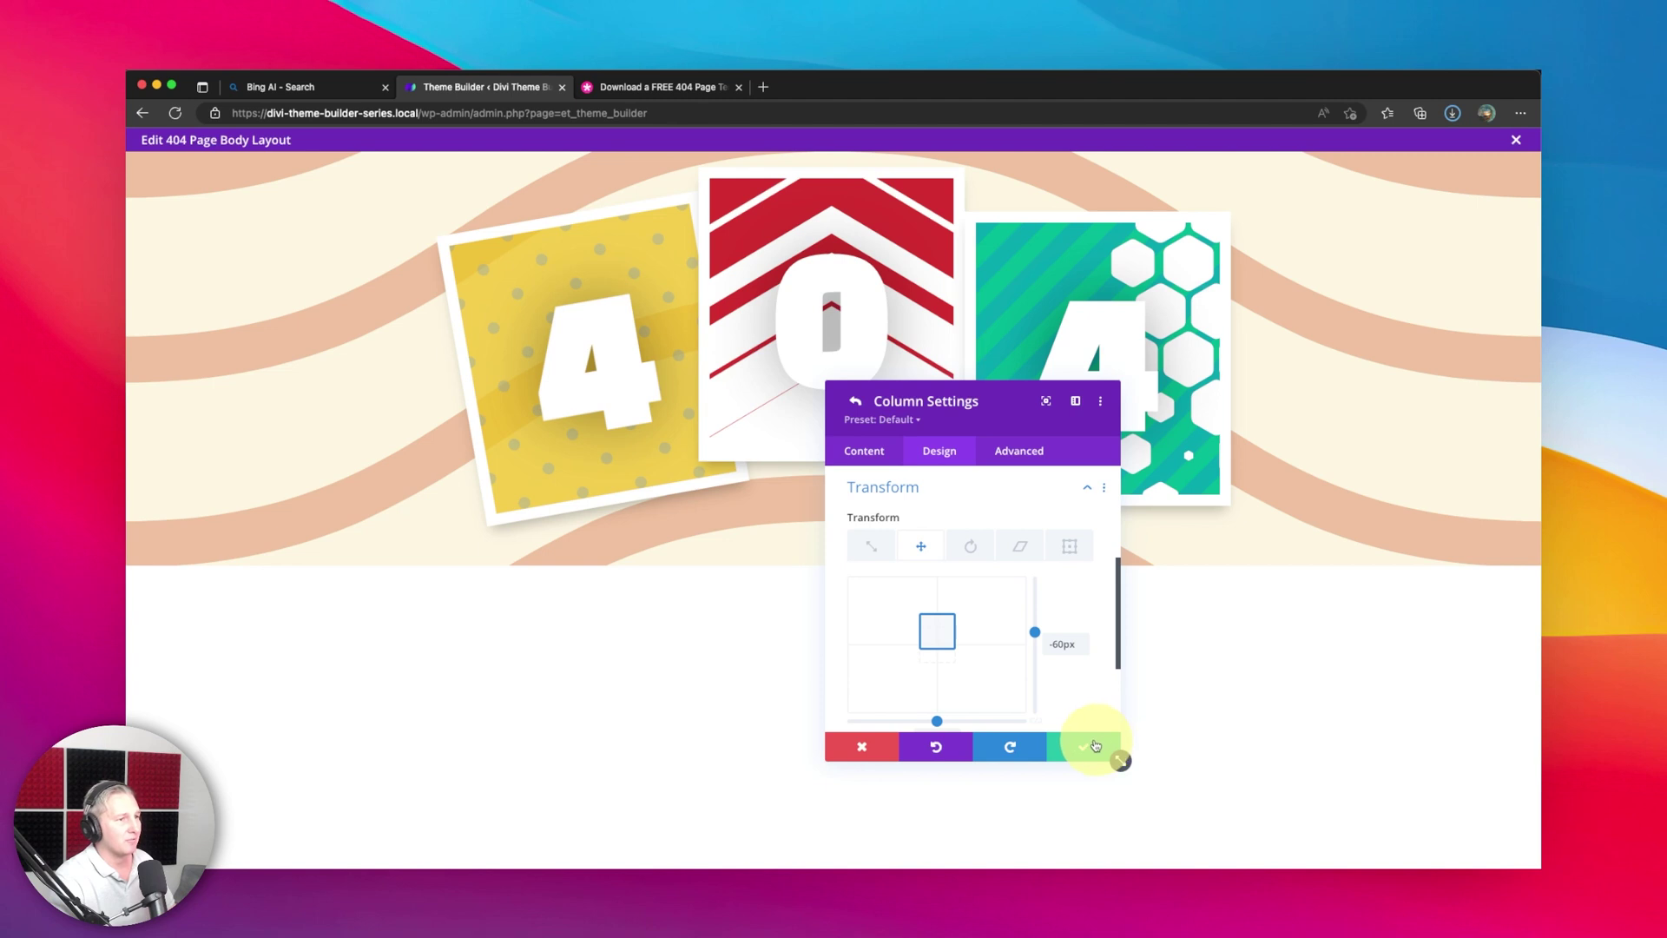
click(1094, 746)
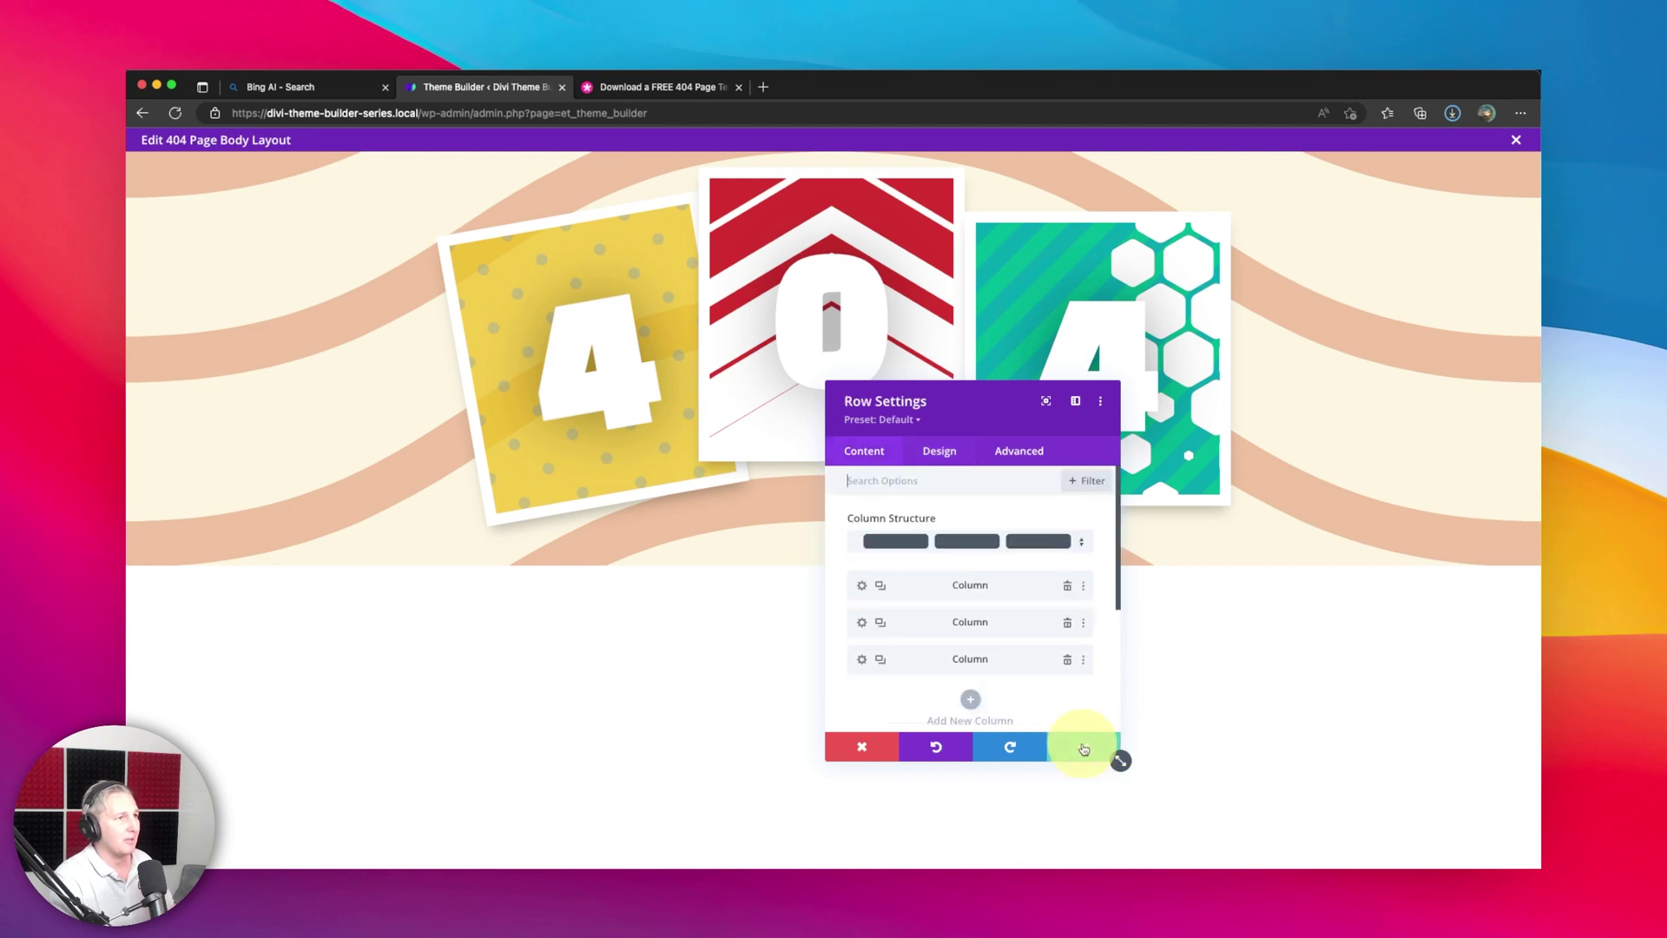
click(862, 660)
click(940, 451)
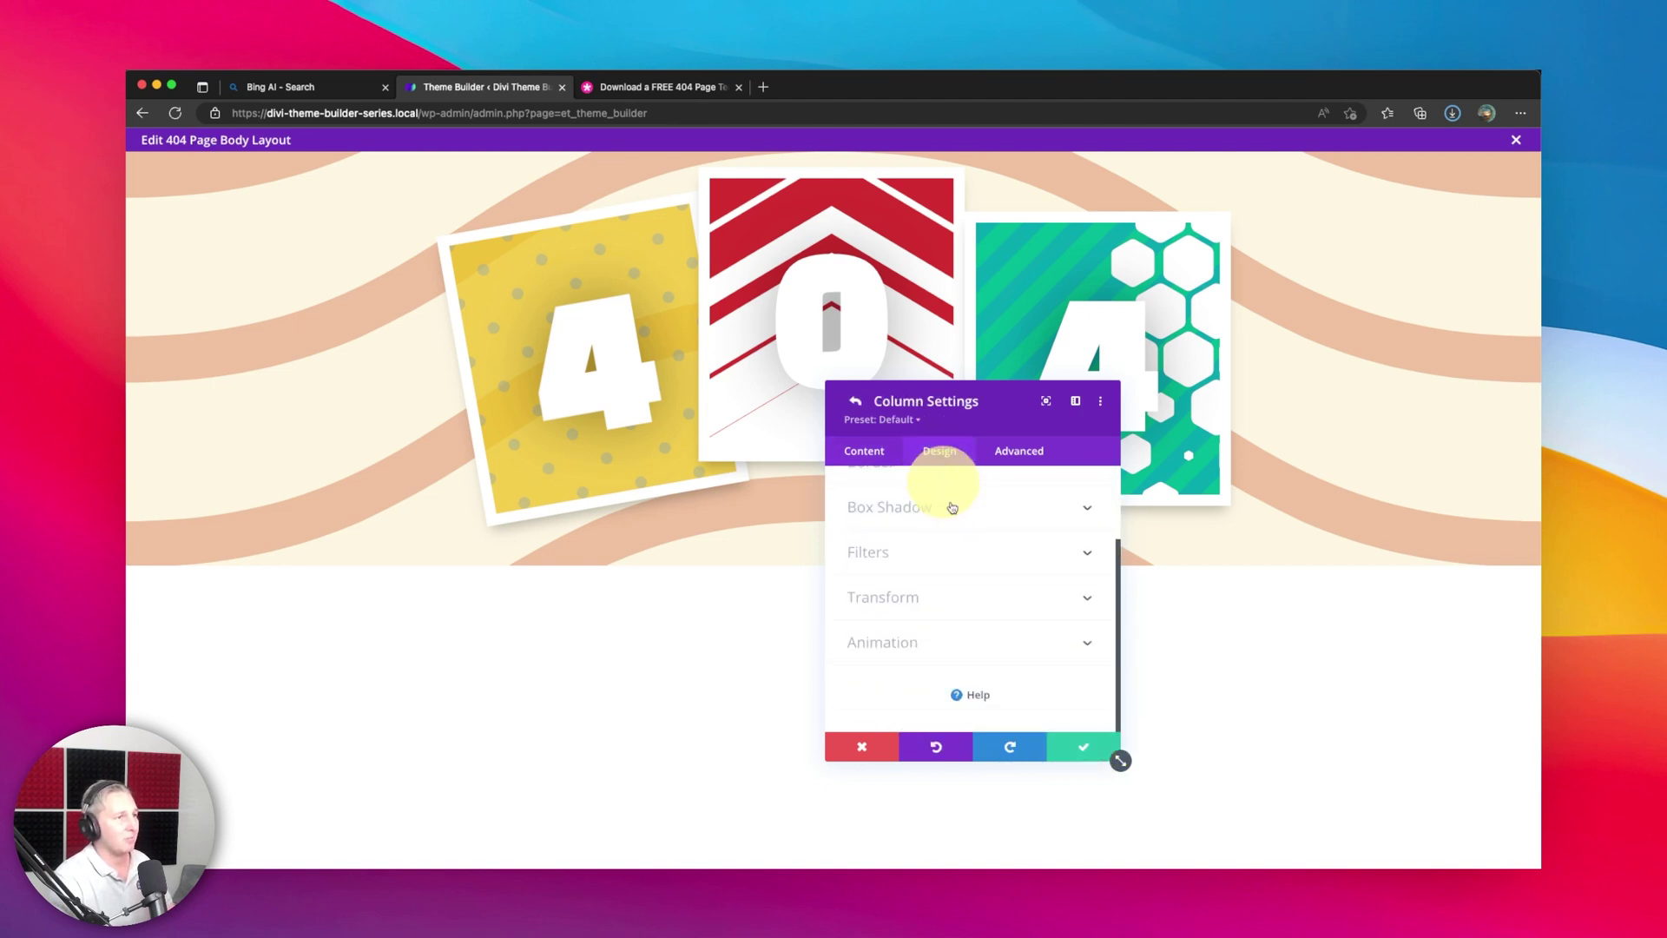
click(929, 600)
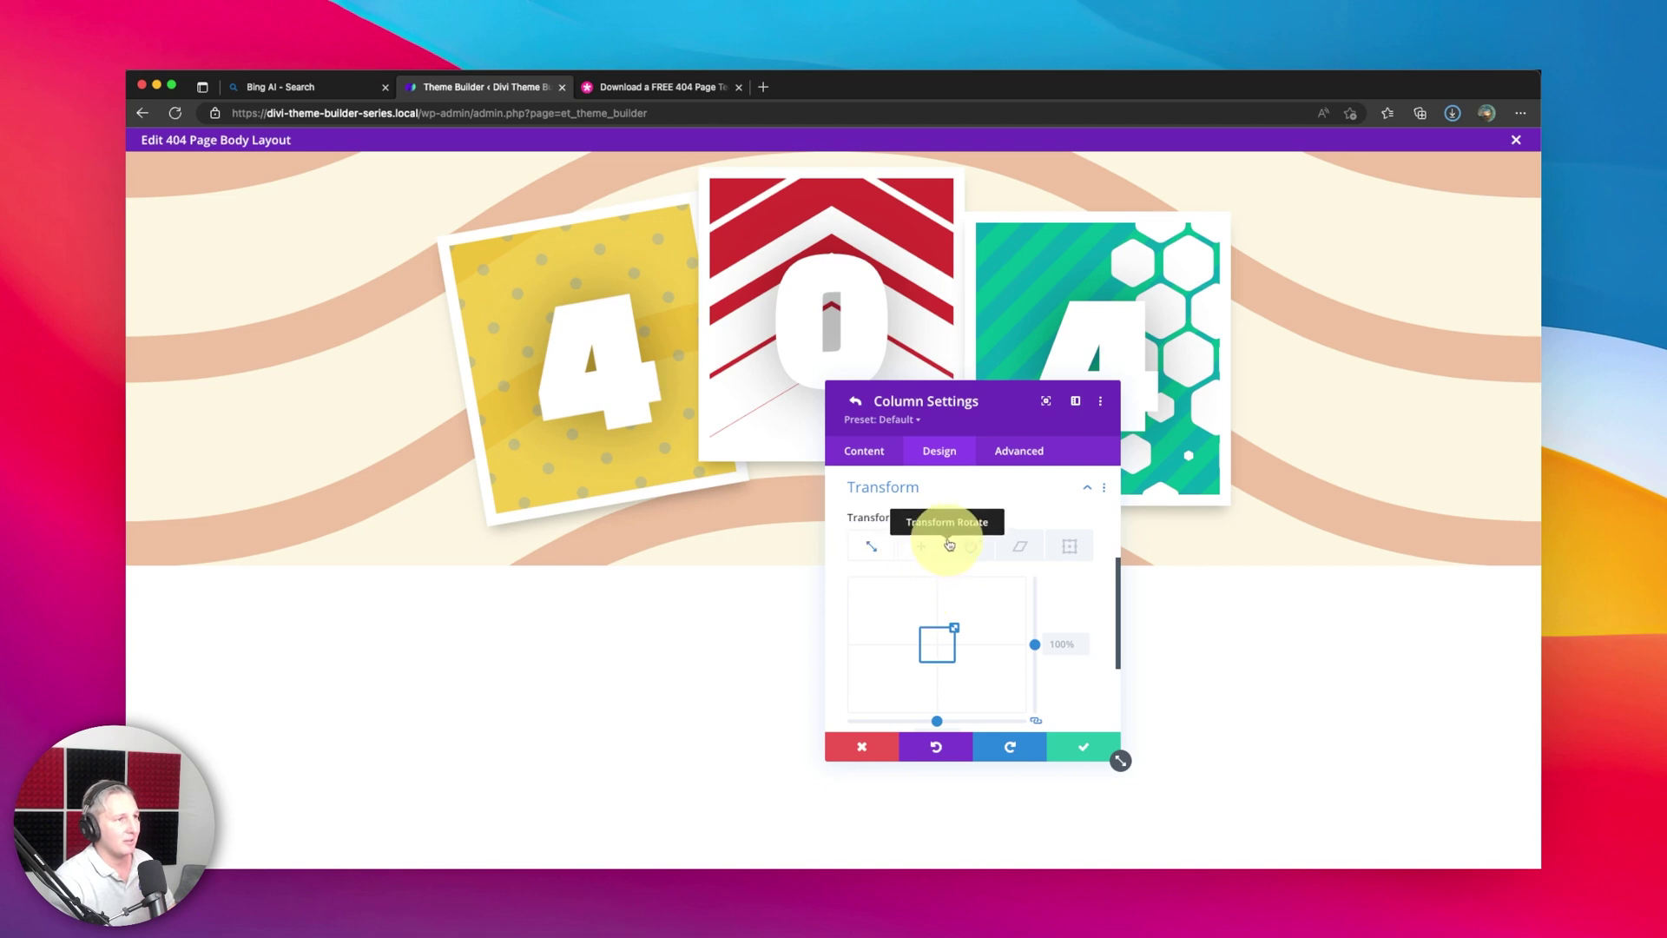
click(943, 547)
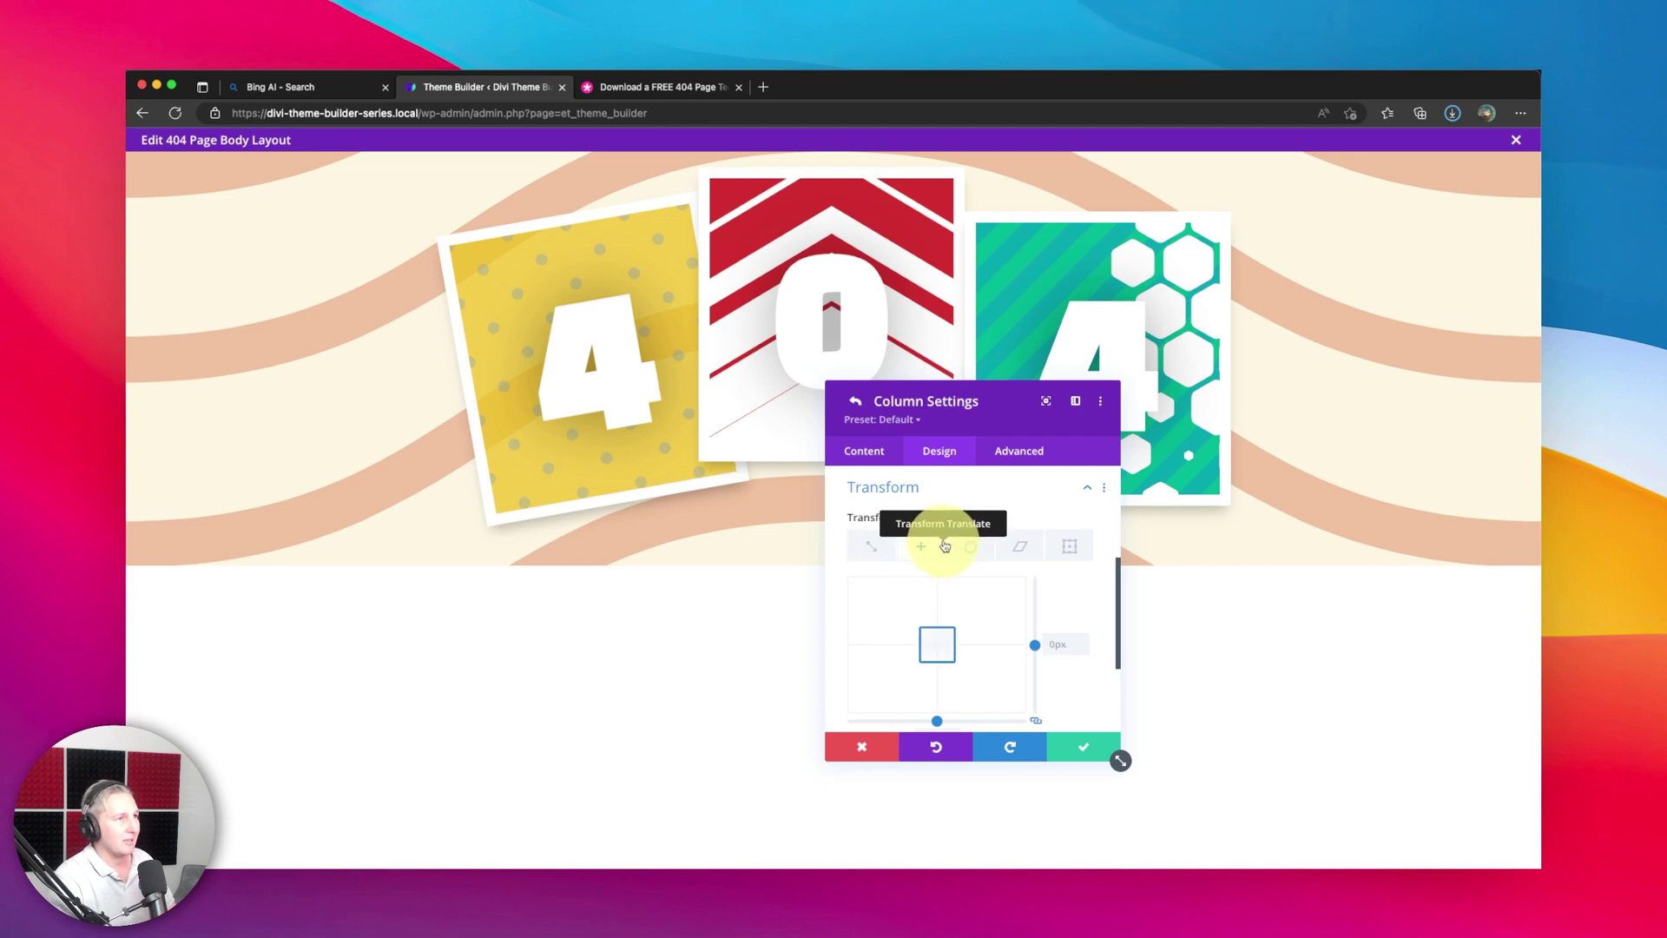
scroll(955, 608, down, 1)
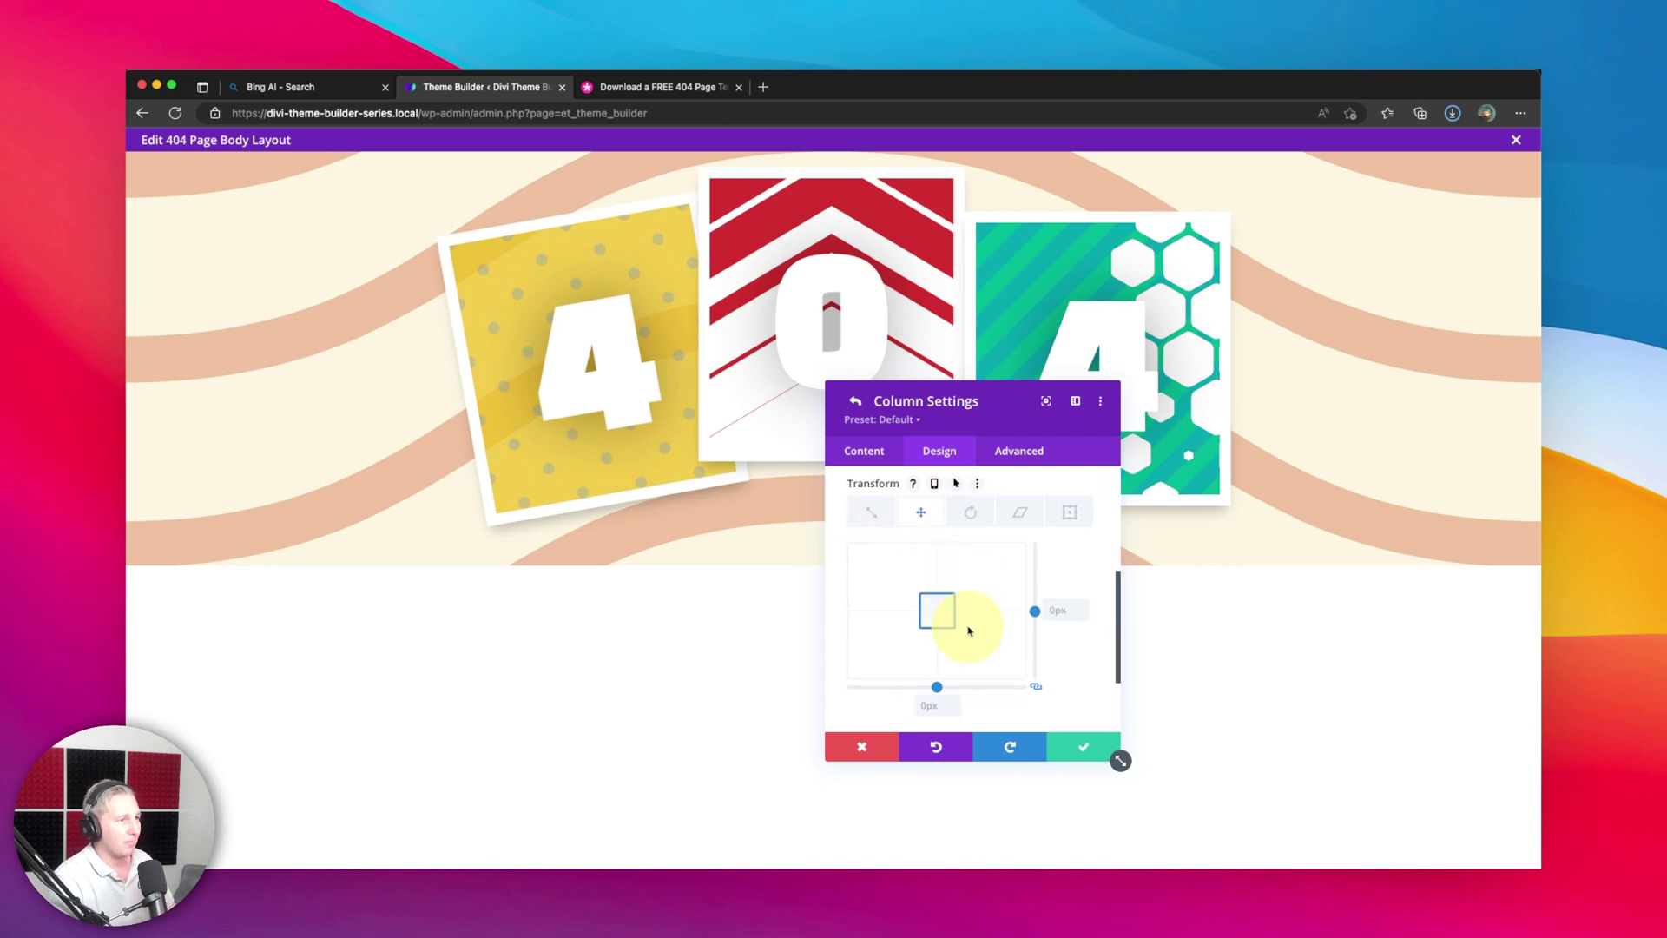
click(1036, 687)
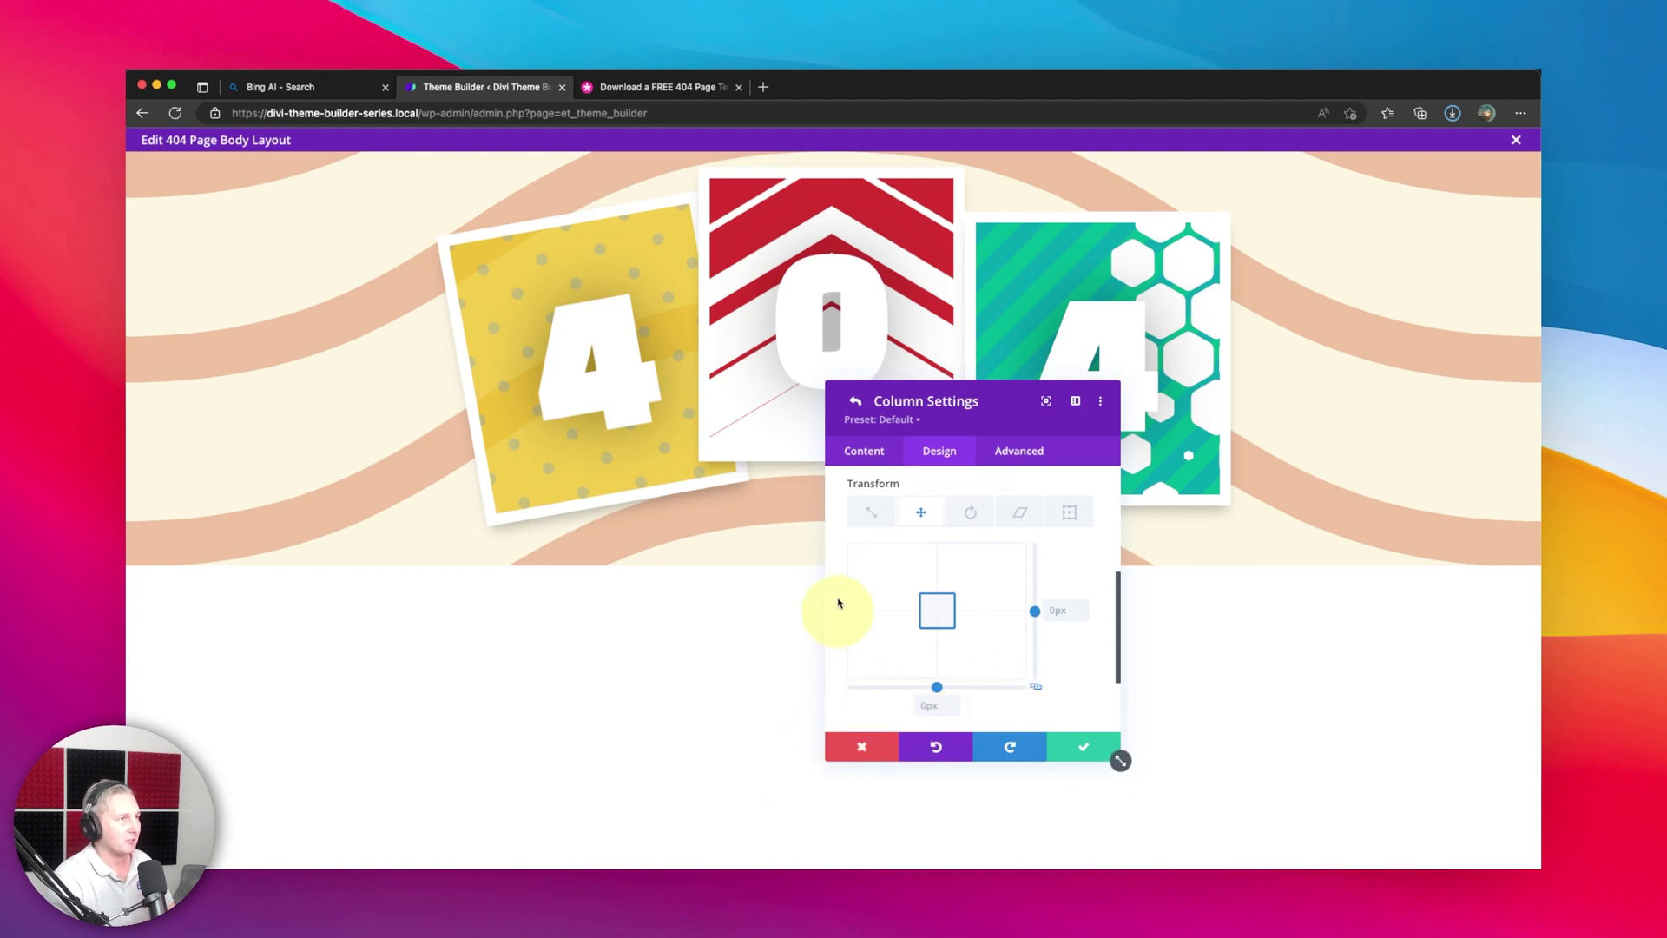
click(855, 400)
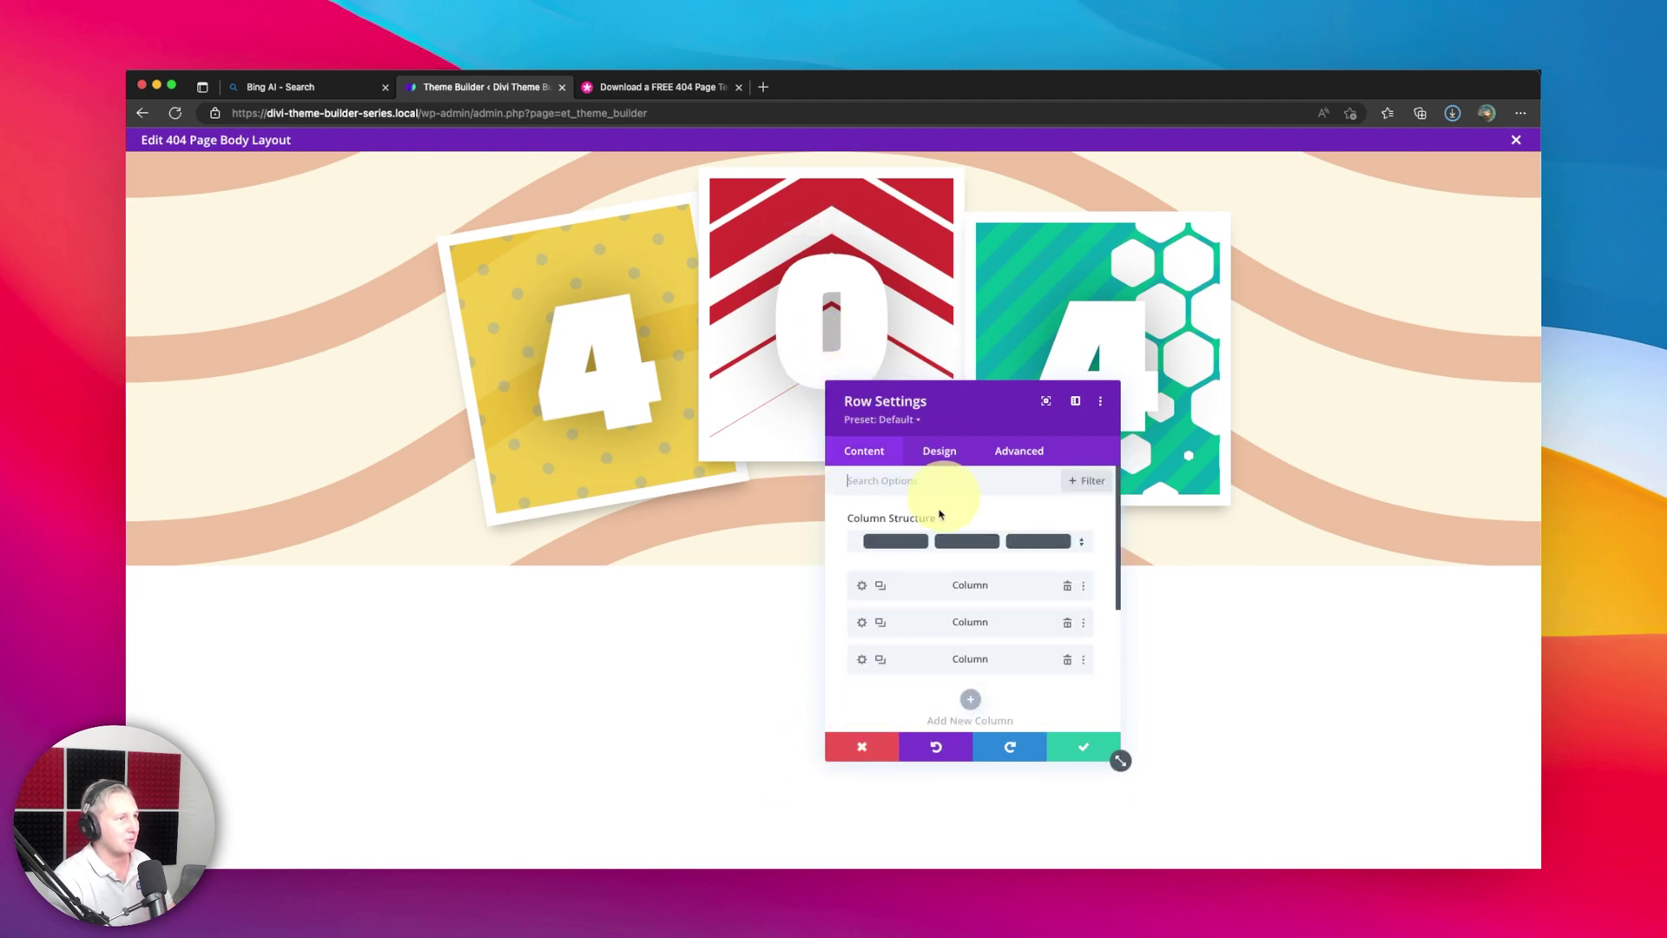
click(862, 586)
scroll(945, 629, down, 2)
click(941, 608)
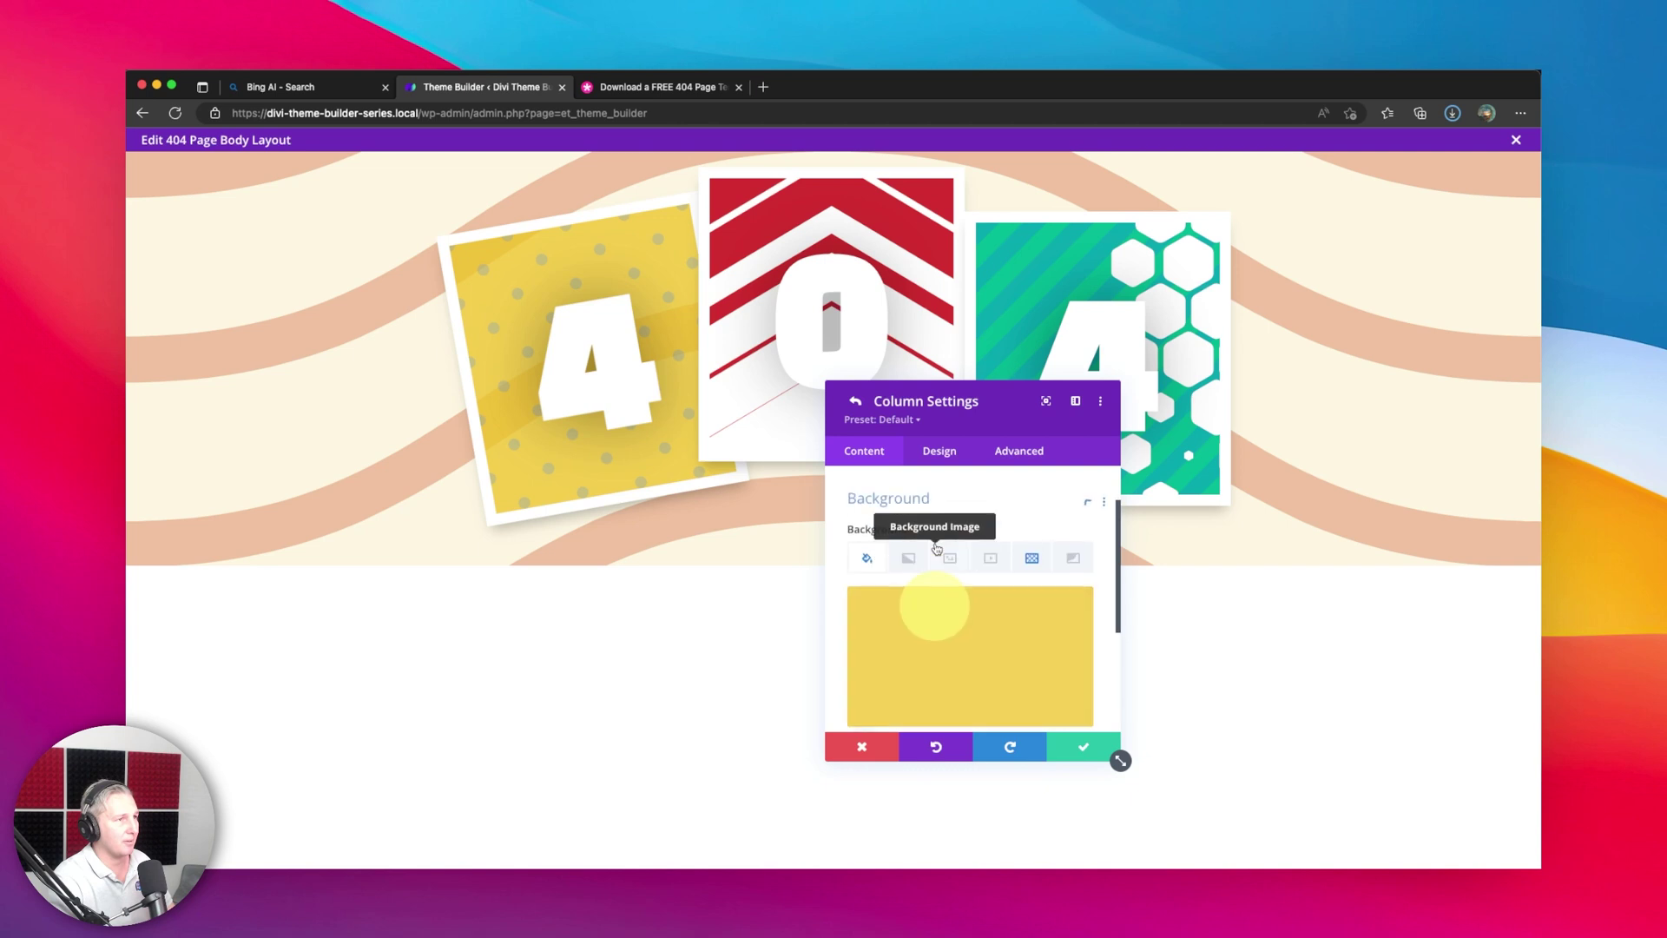
click(938, 453)
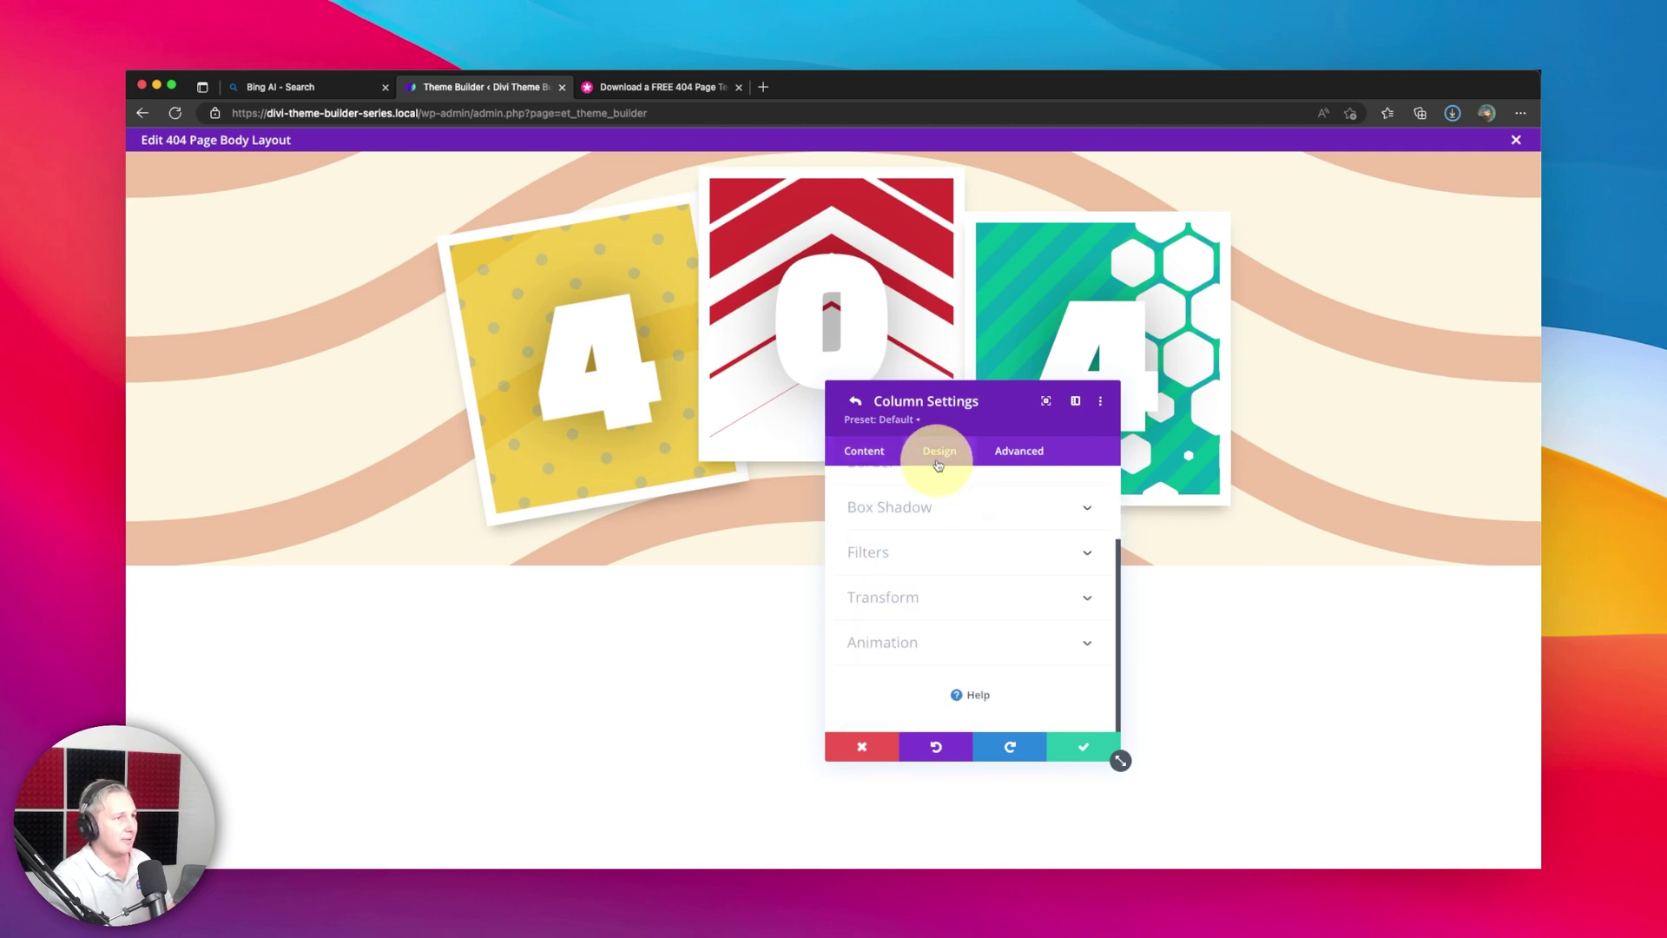
click(894, 597)
scroll(912, 651, down, 1)
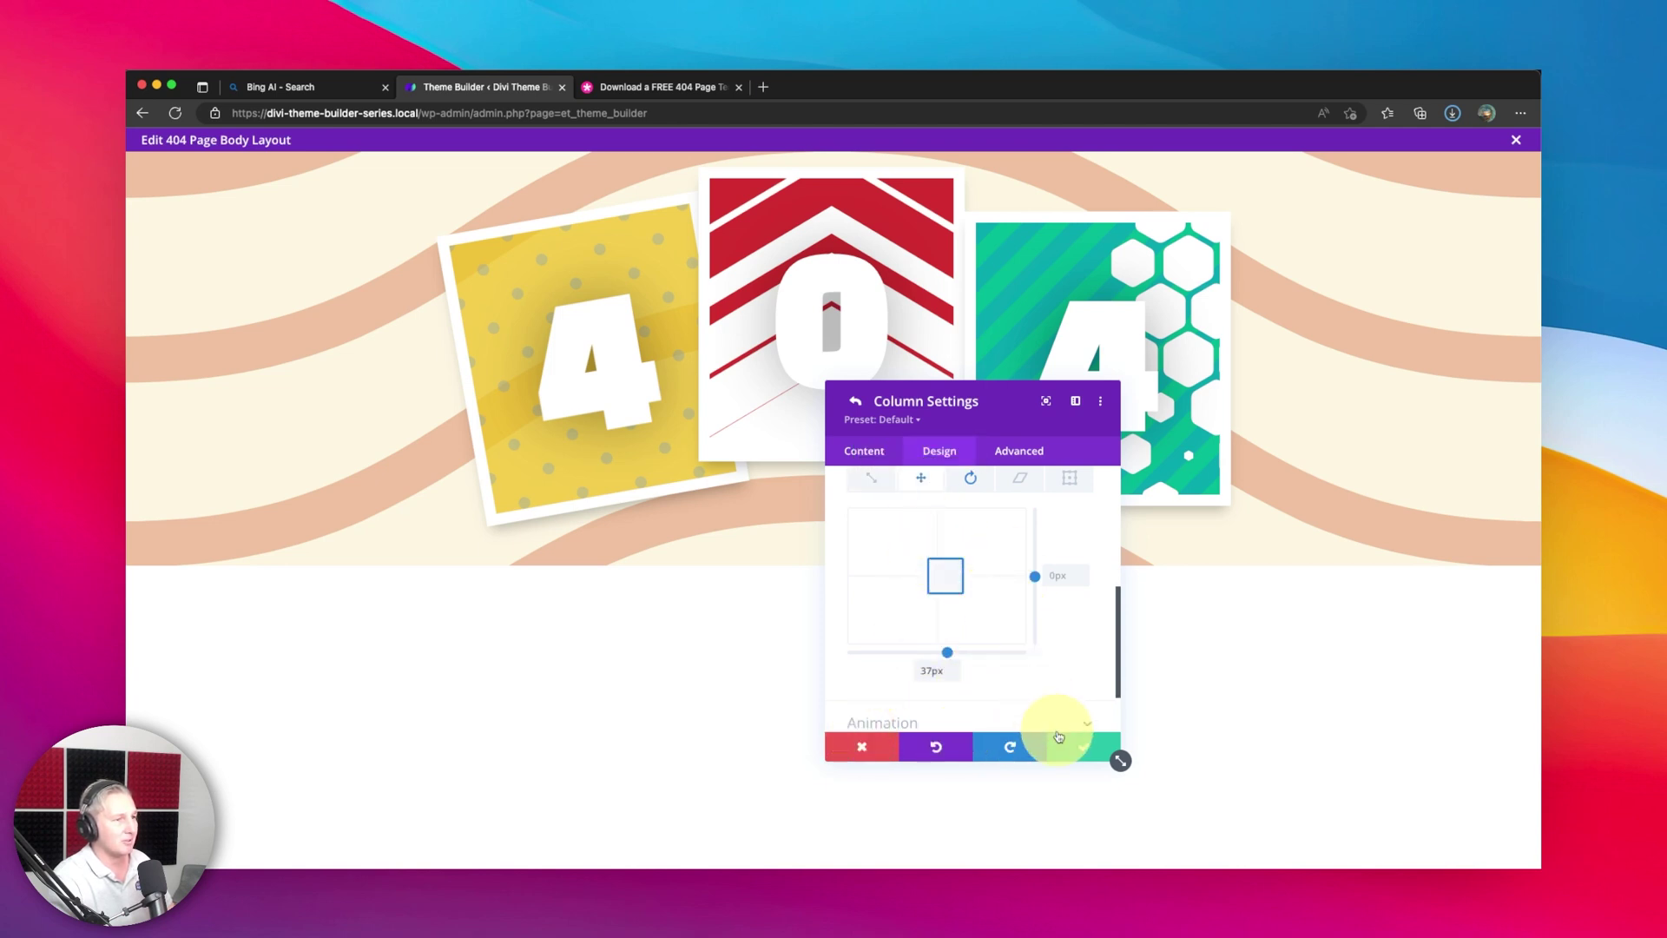
click(854, 400)
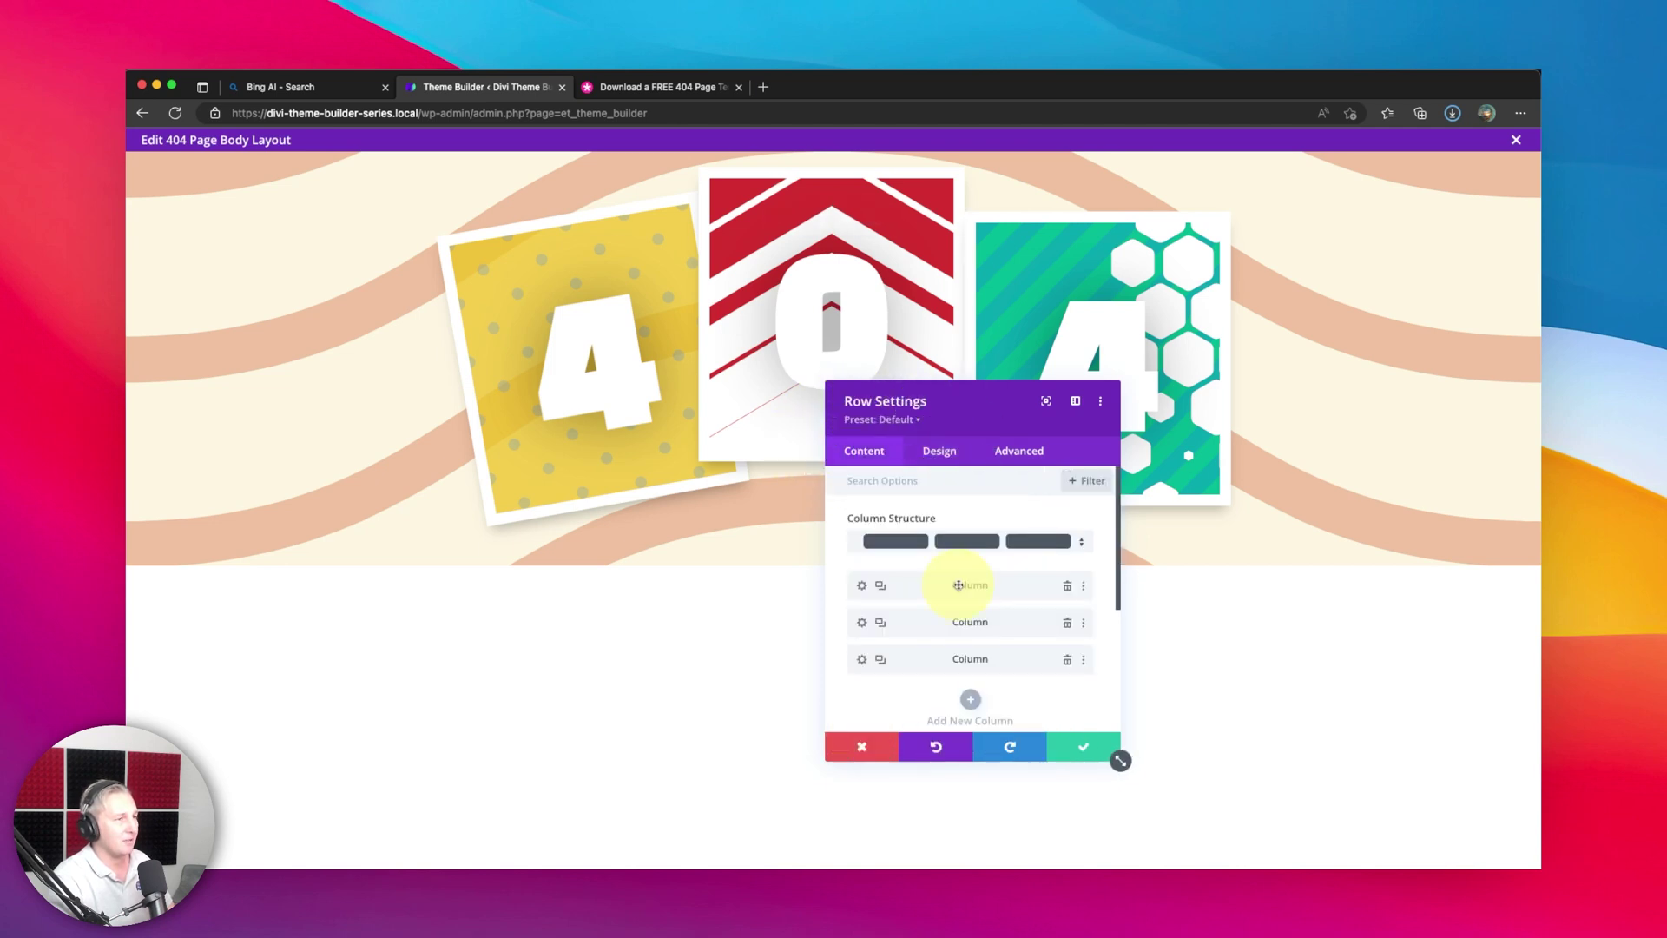
Translate the green 4 card's column -37px horizontally
click(863, 656)
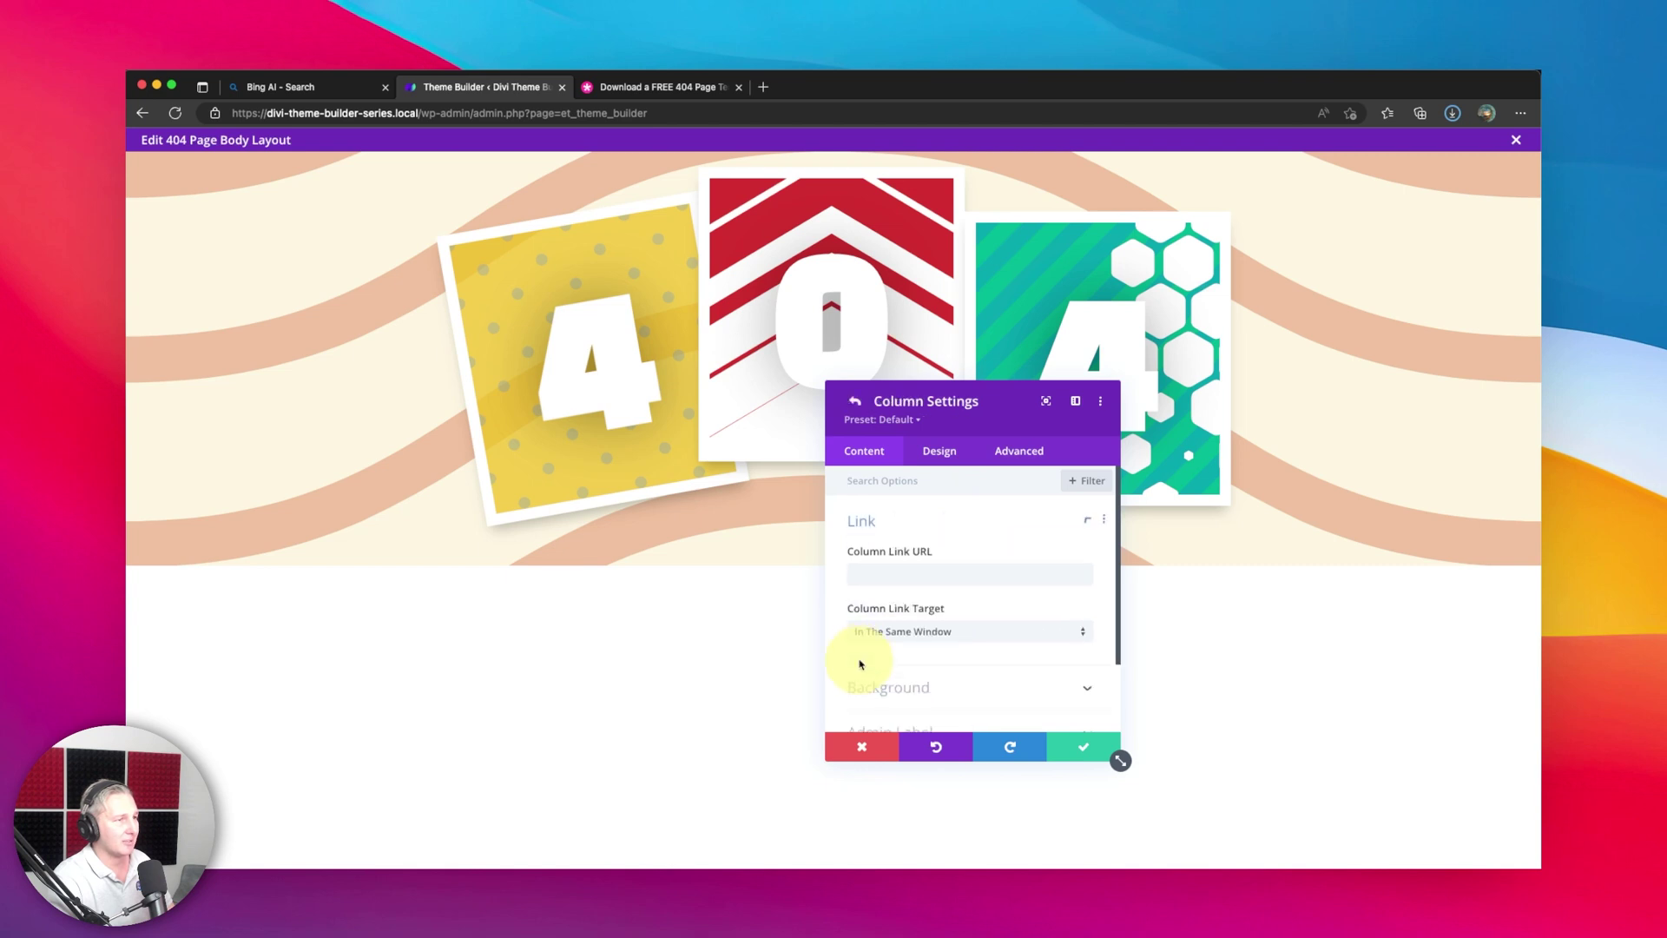
click(951, 453)
click(894, 596)
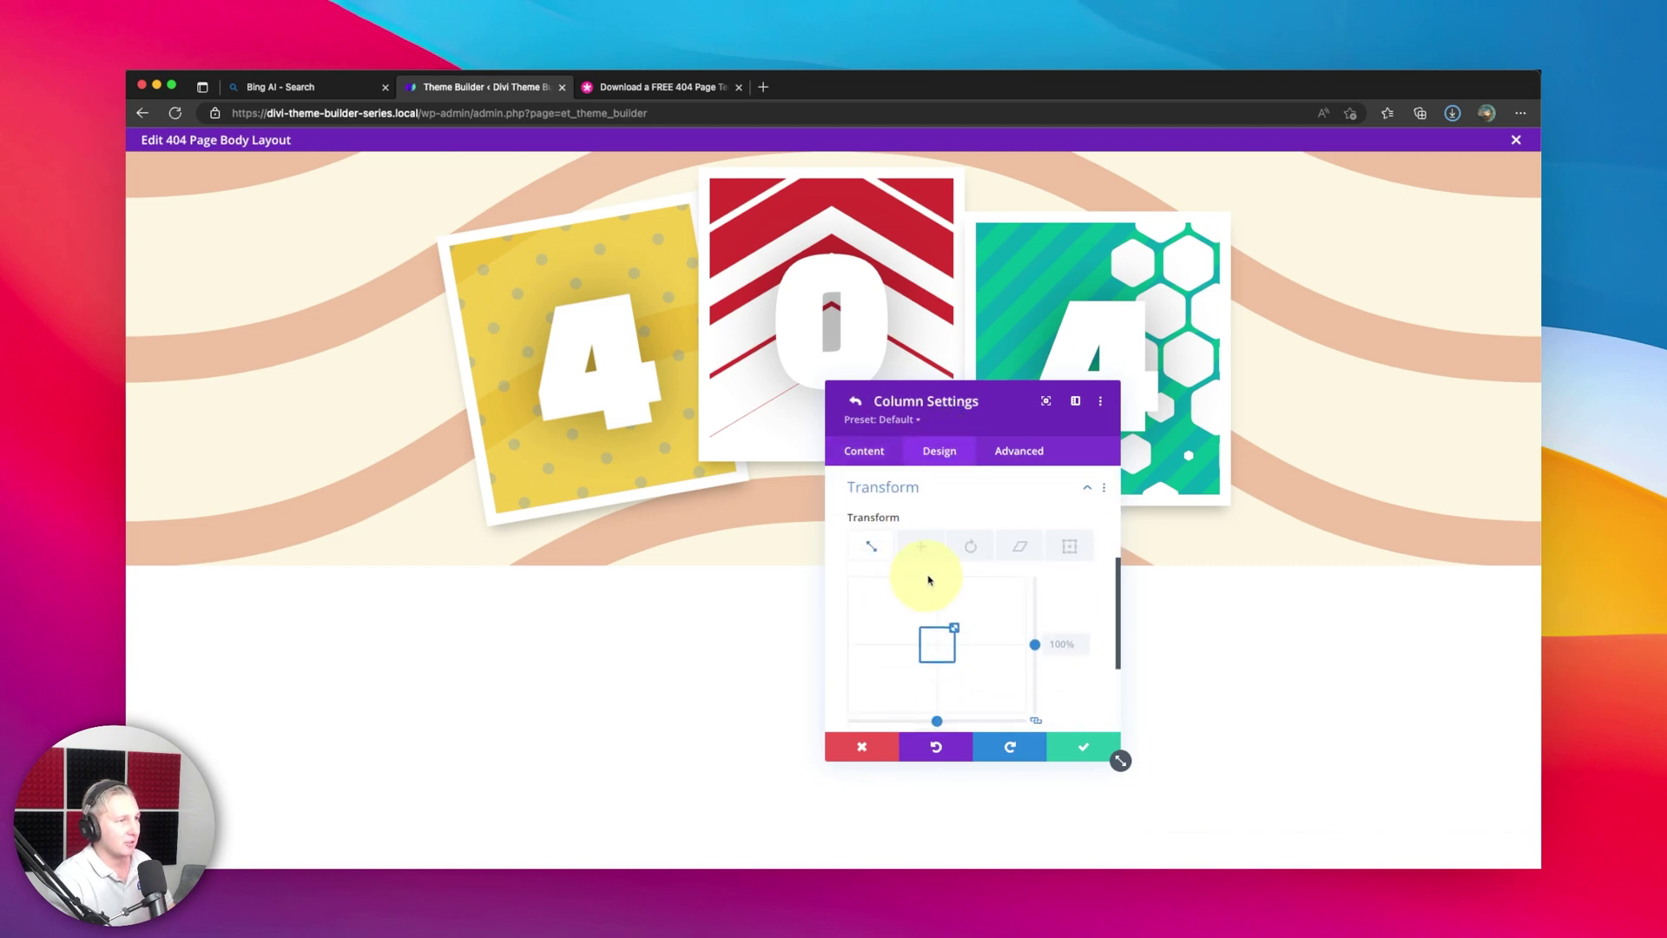
click(921, 546)
scroll(951, 642, down, 2)
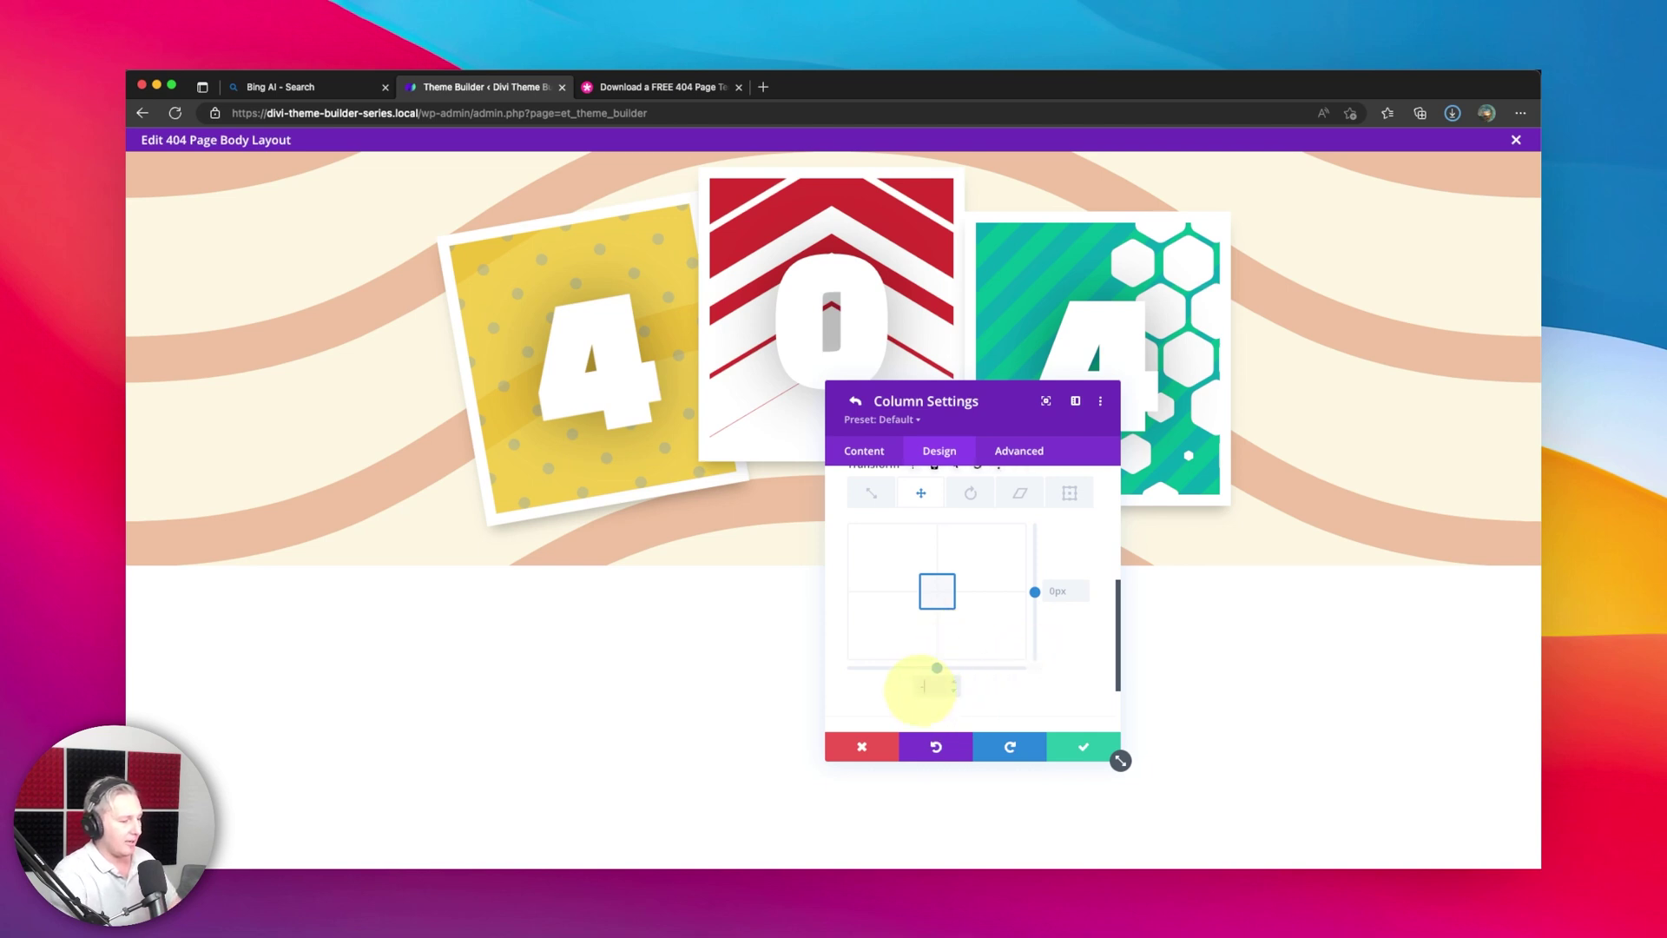
drag(937, 668, 926, 667)
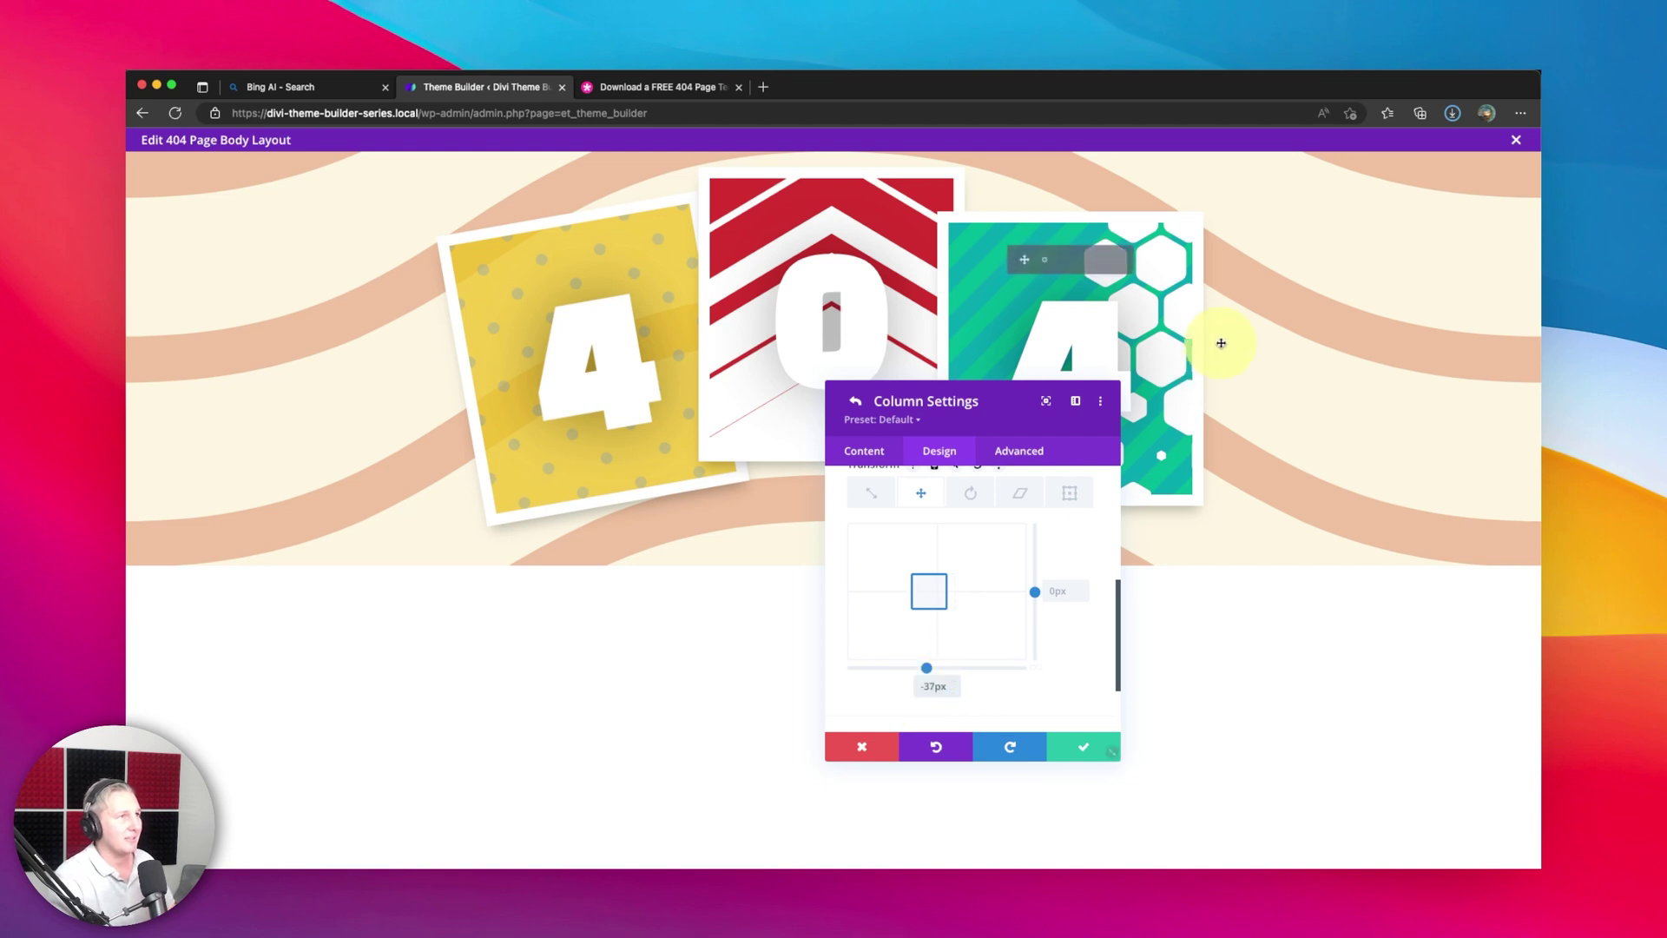
Rotate the green 4 card 10deg and save the column and row settings
click(971, 492)
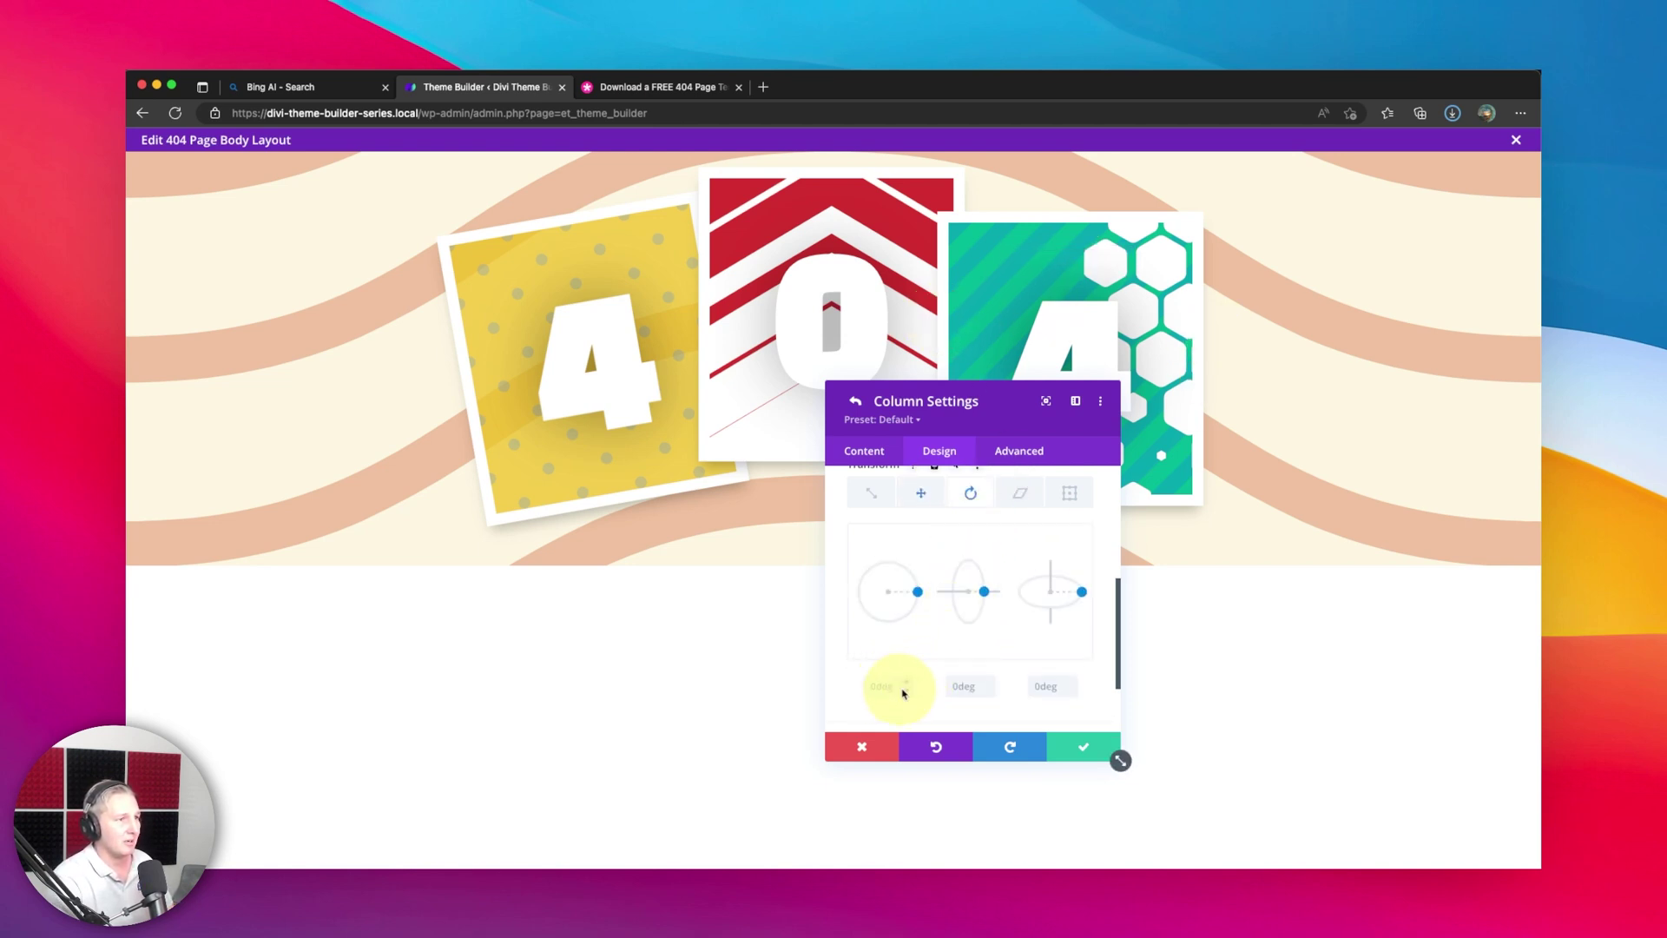
drag(903, 692, 907, 687)
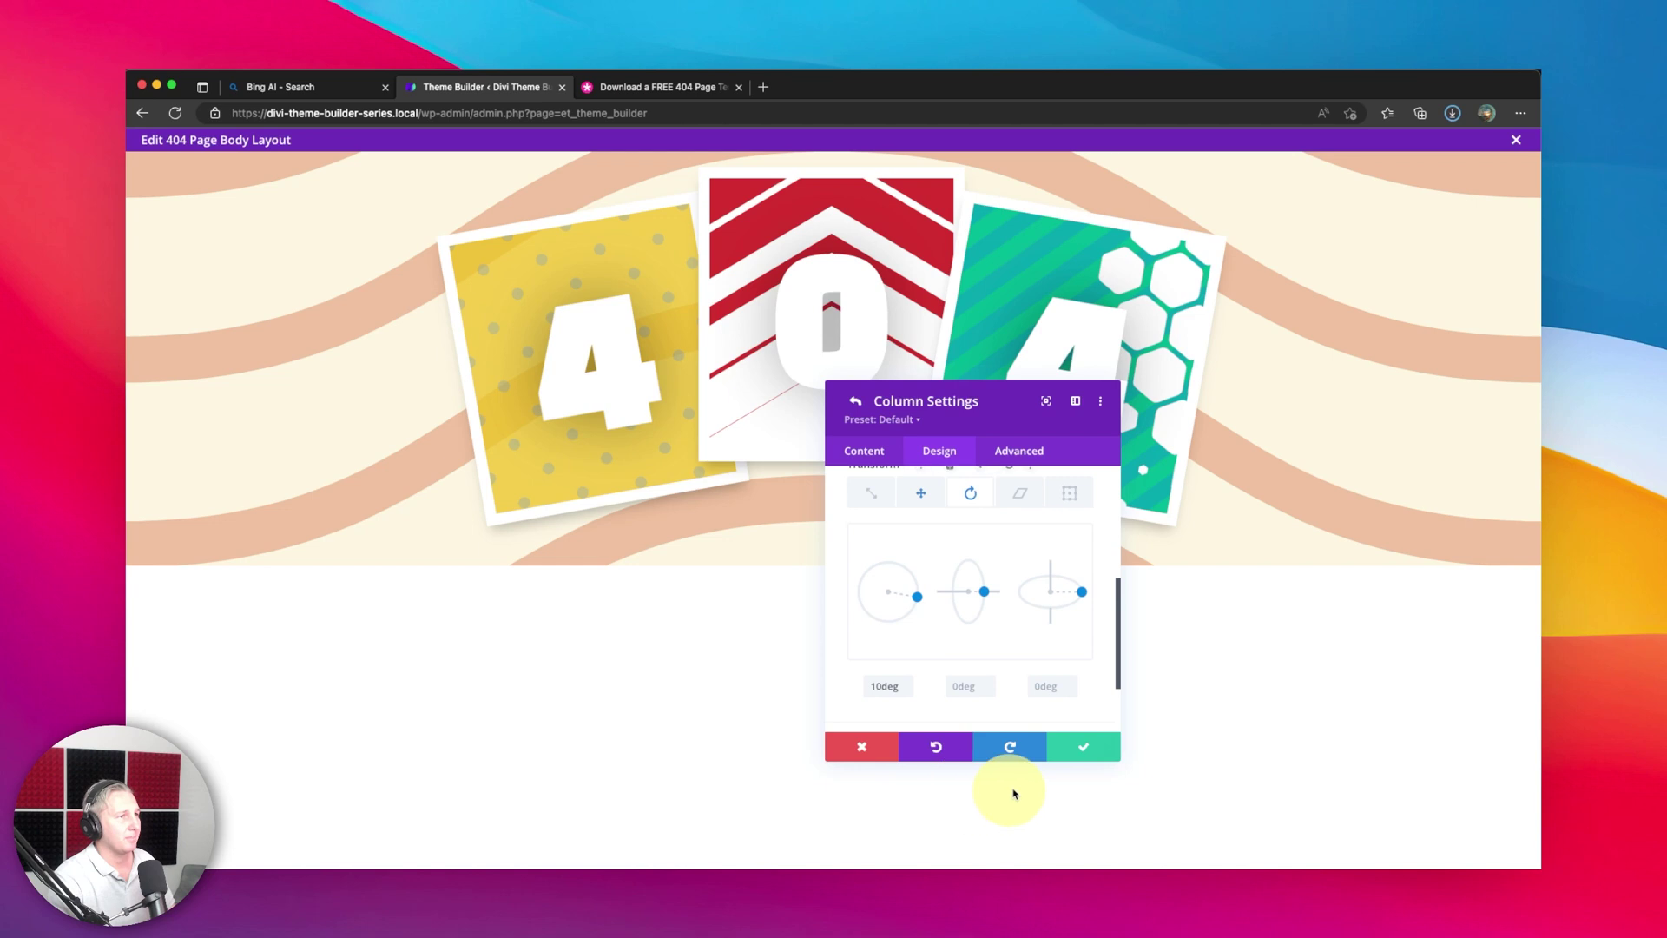
click(1080, 747)
click(1074, 747)
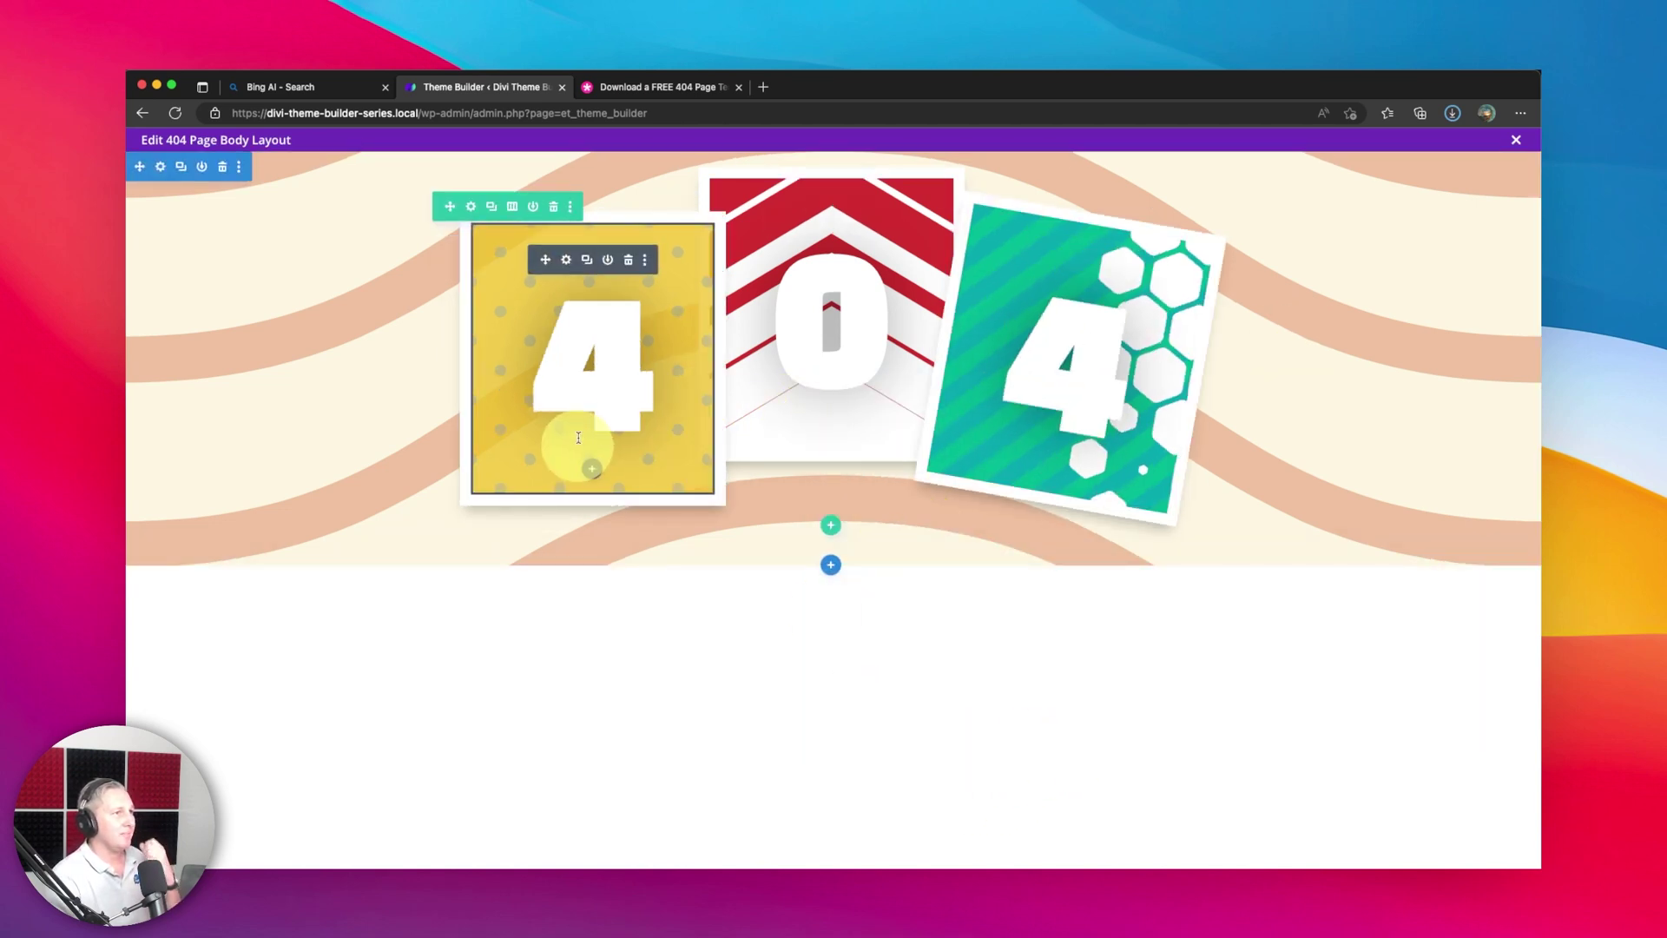
click(651, 86)
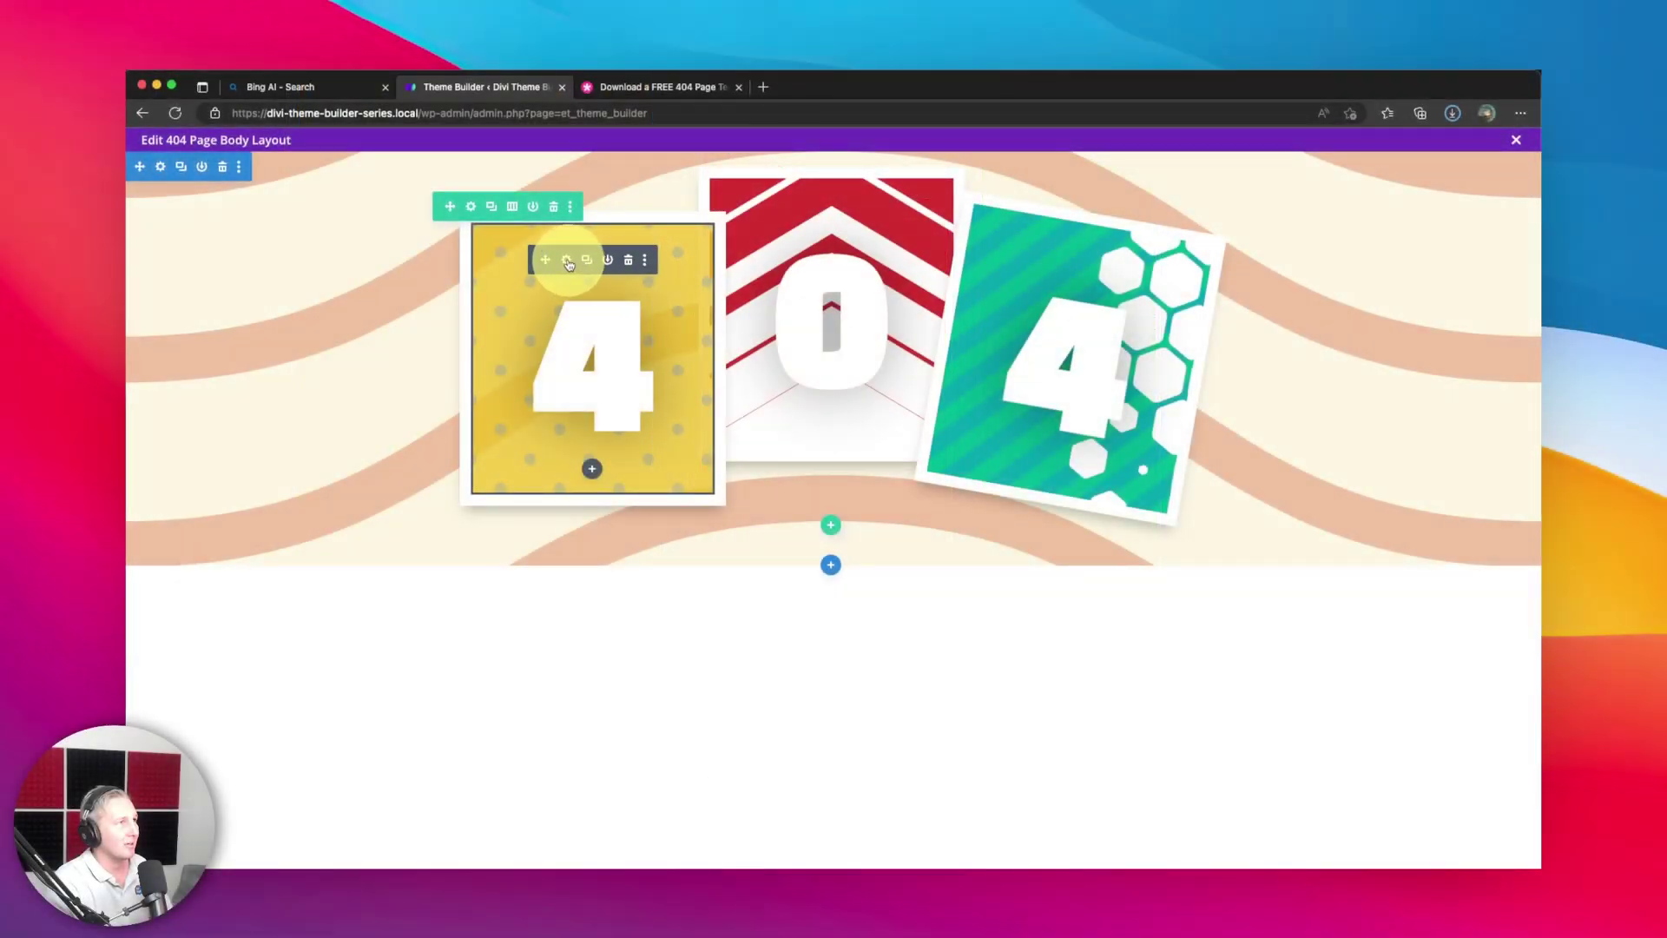
Check the first column's Advanced position settings and save that column
click(471, 208)
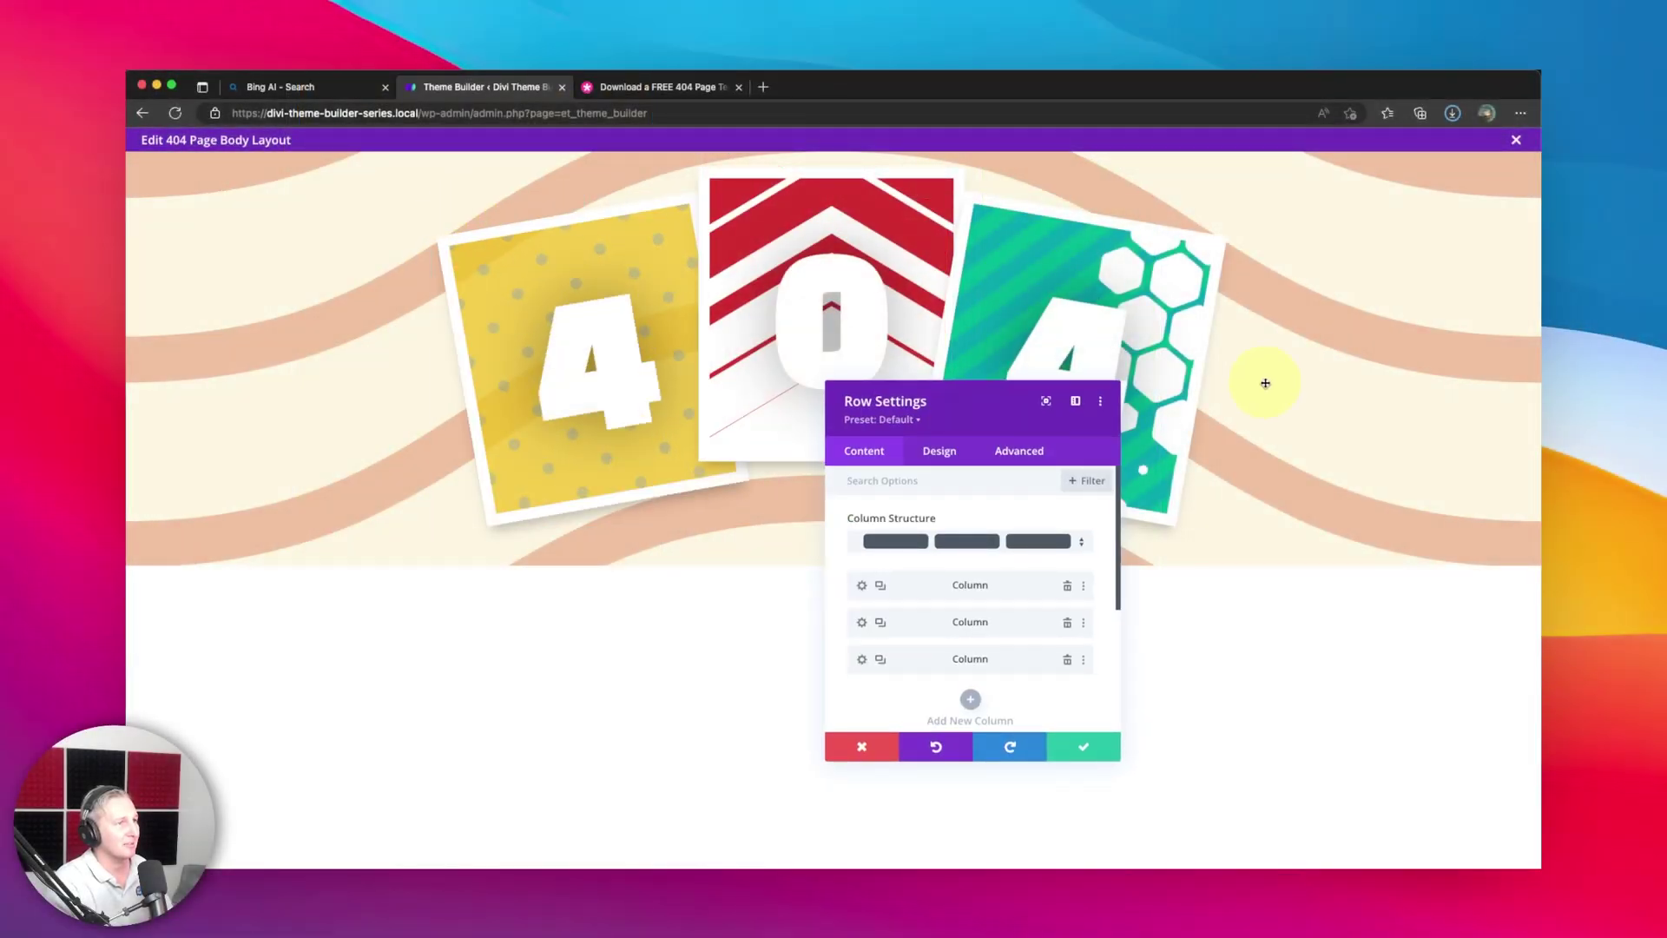
click(1016, 449)
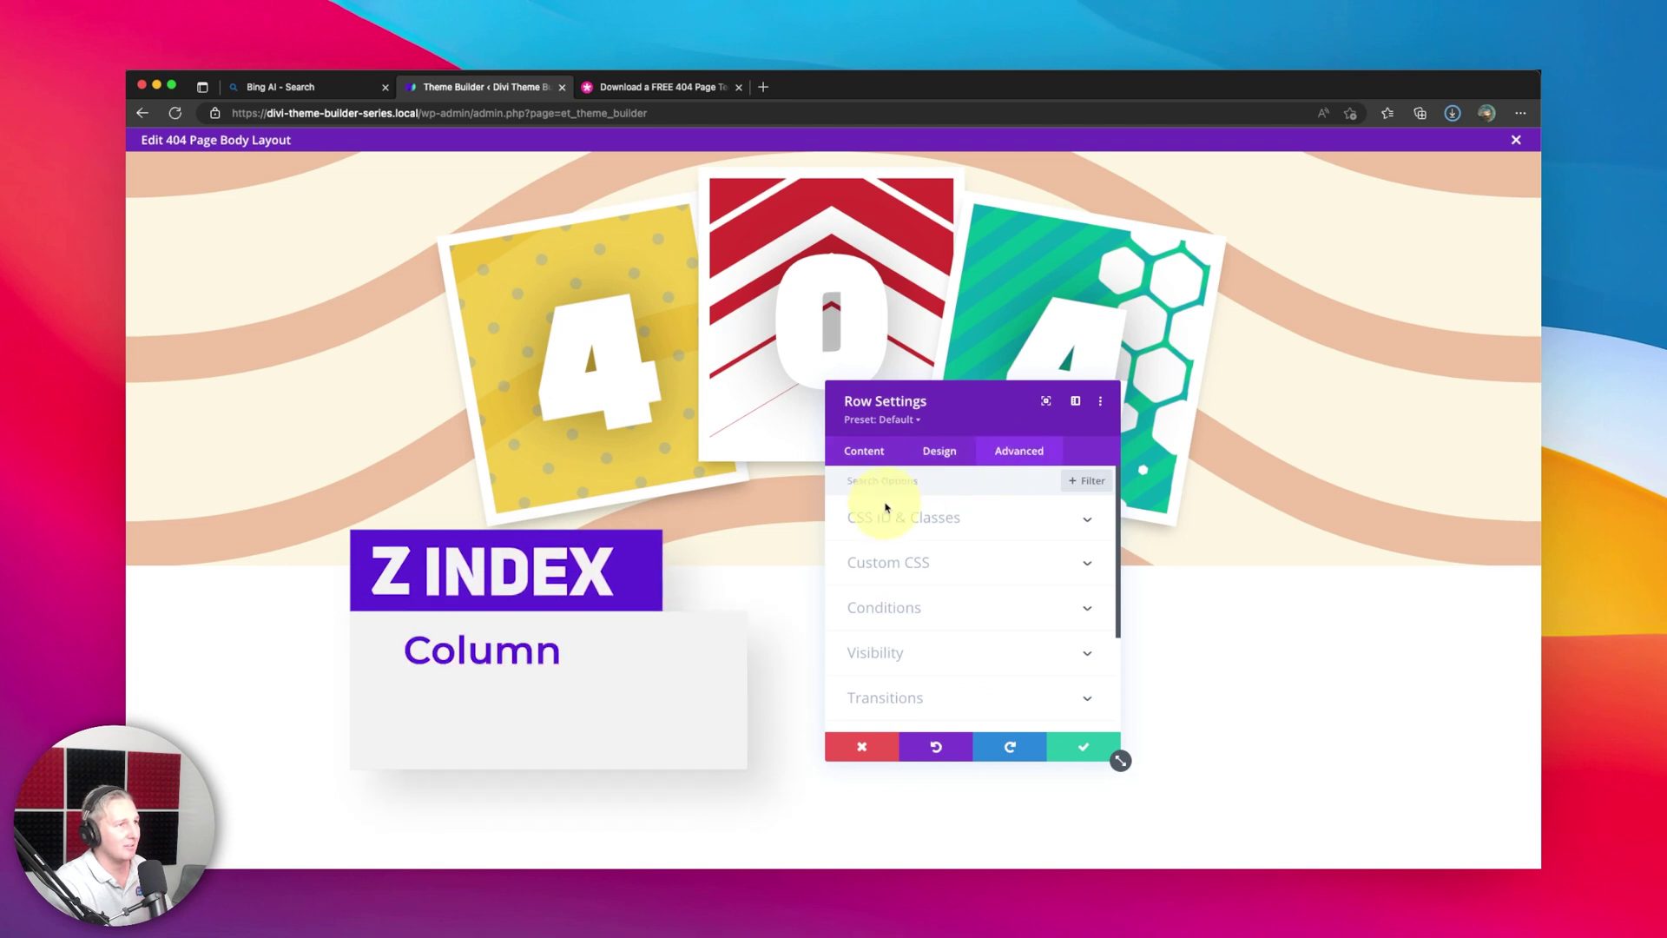
click(864, 451)
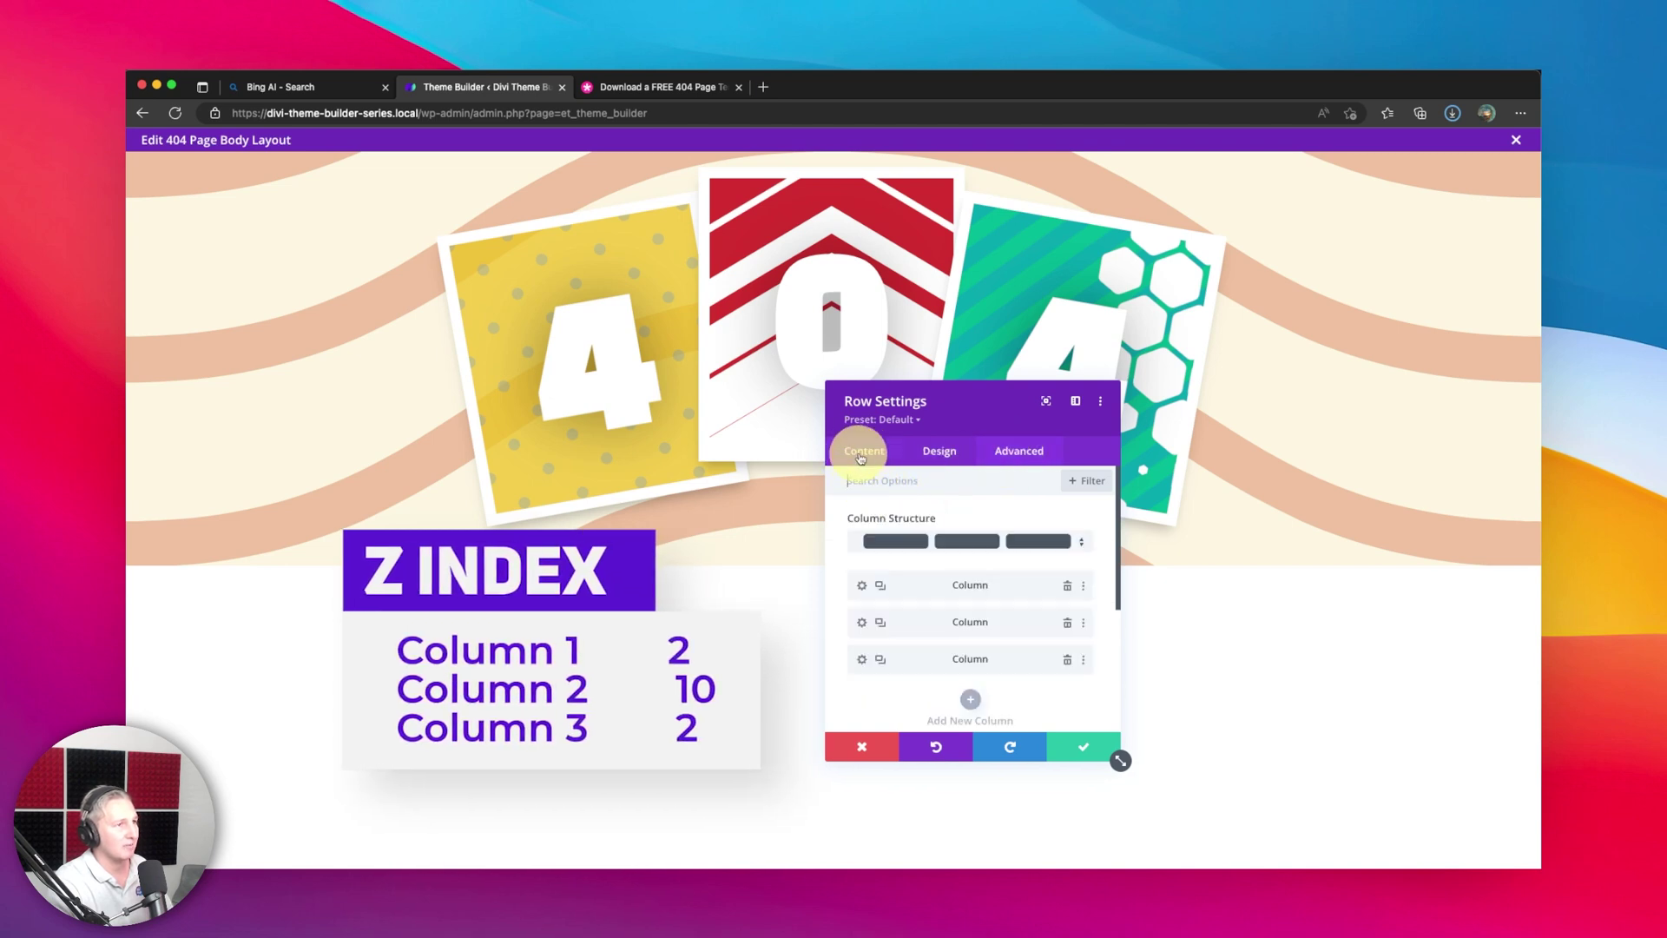
click(862, 587)
click(1020, 451)
scroll(931, 666, down, 1)
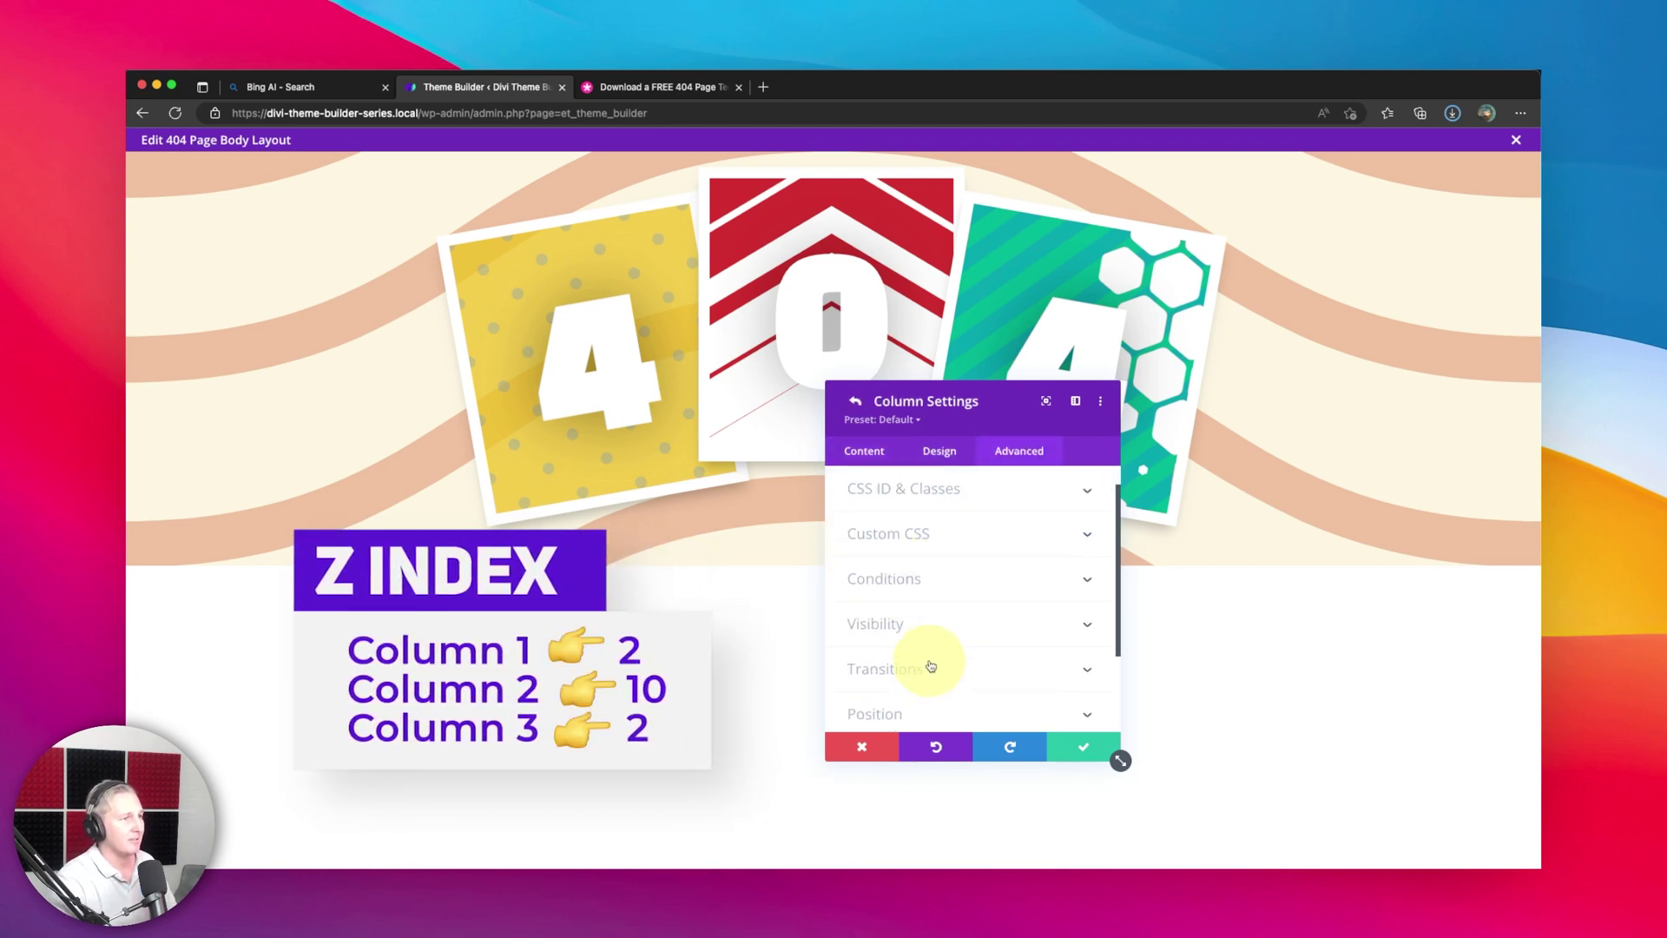
scroll(931, 666, down, 3)
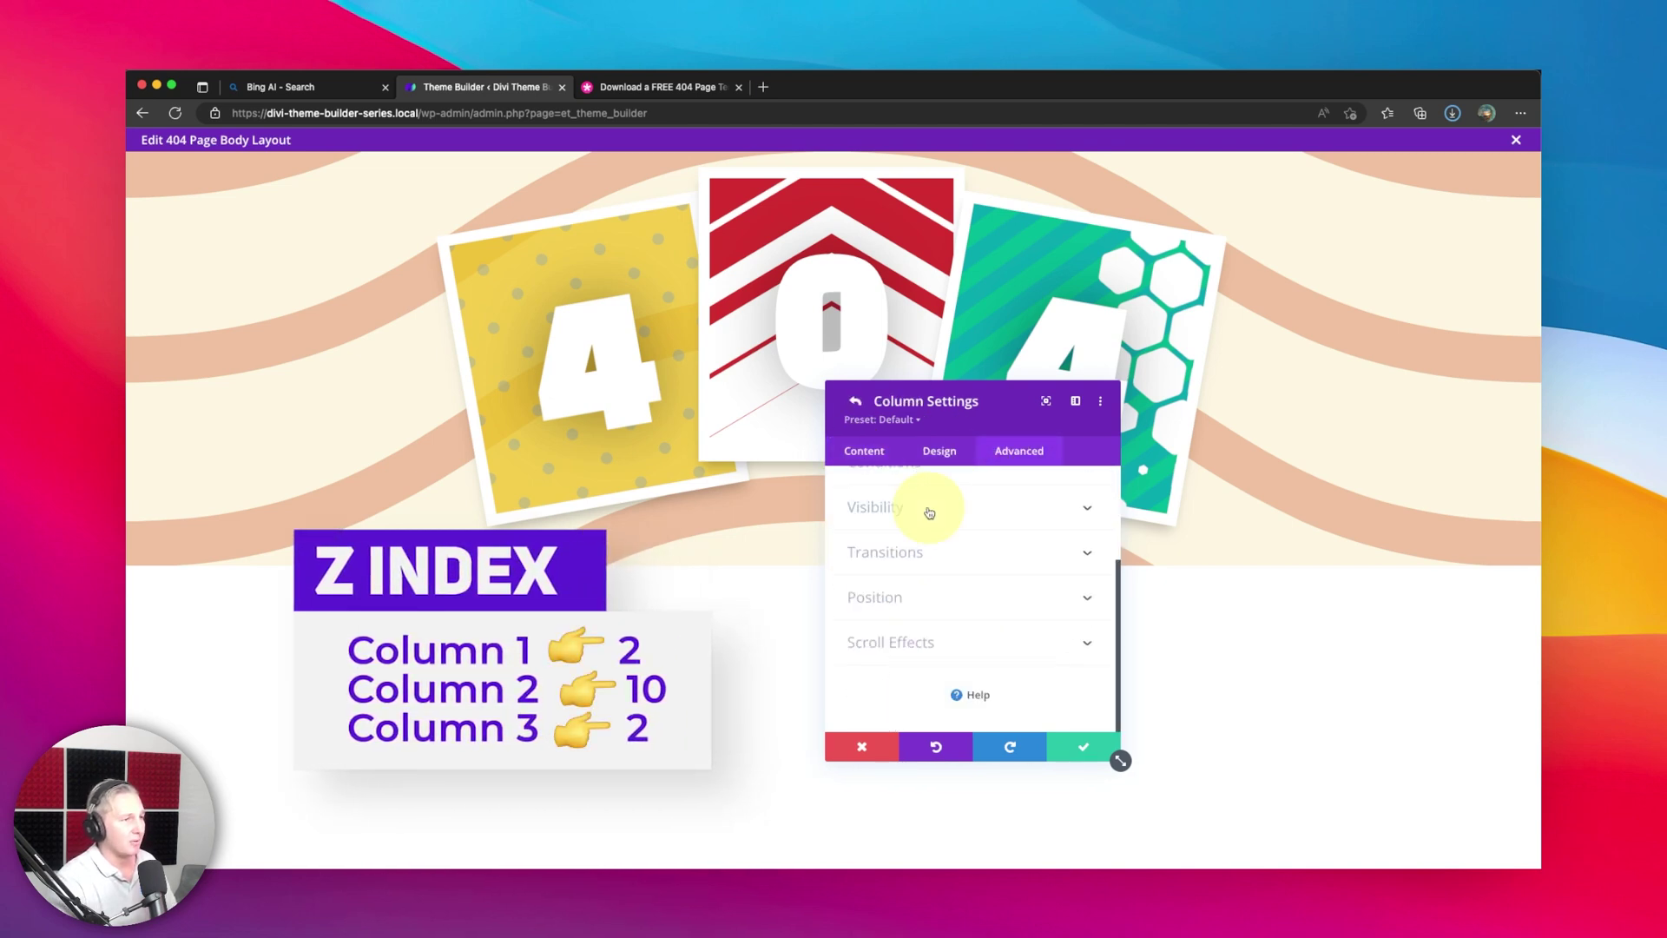
click(908, 589)
scroll(904, 594, down, 3)
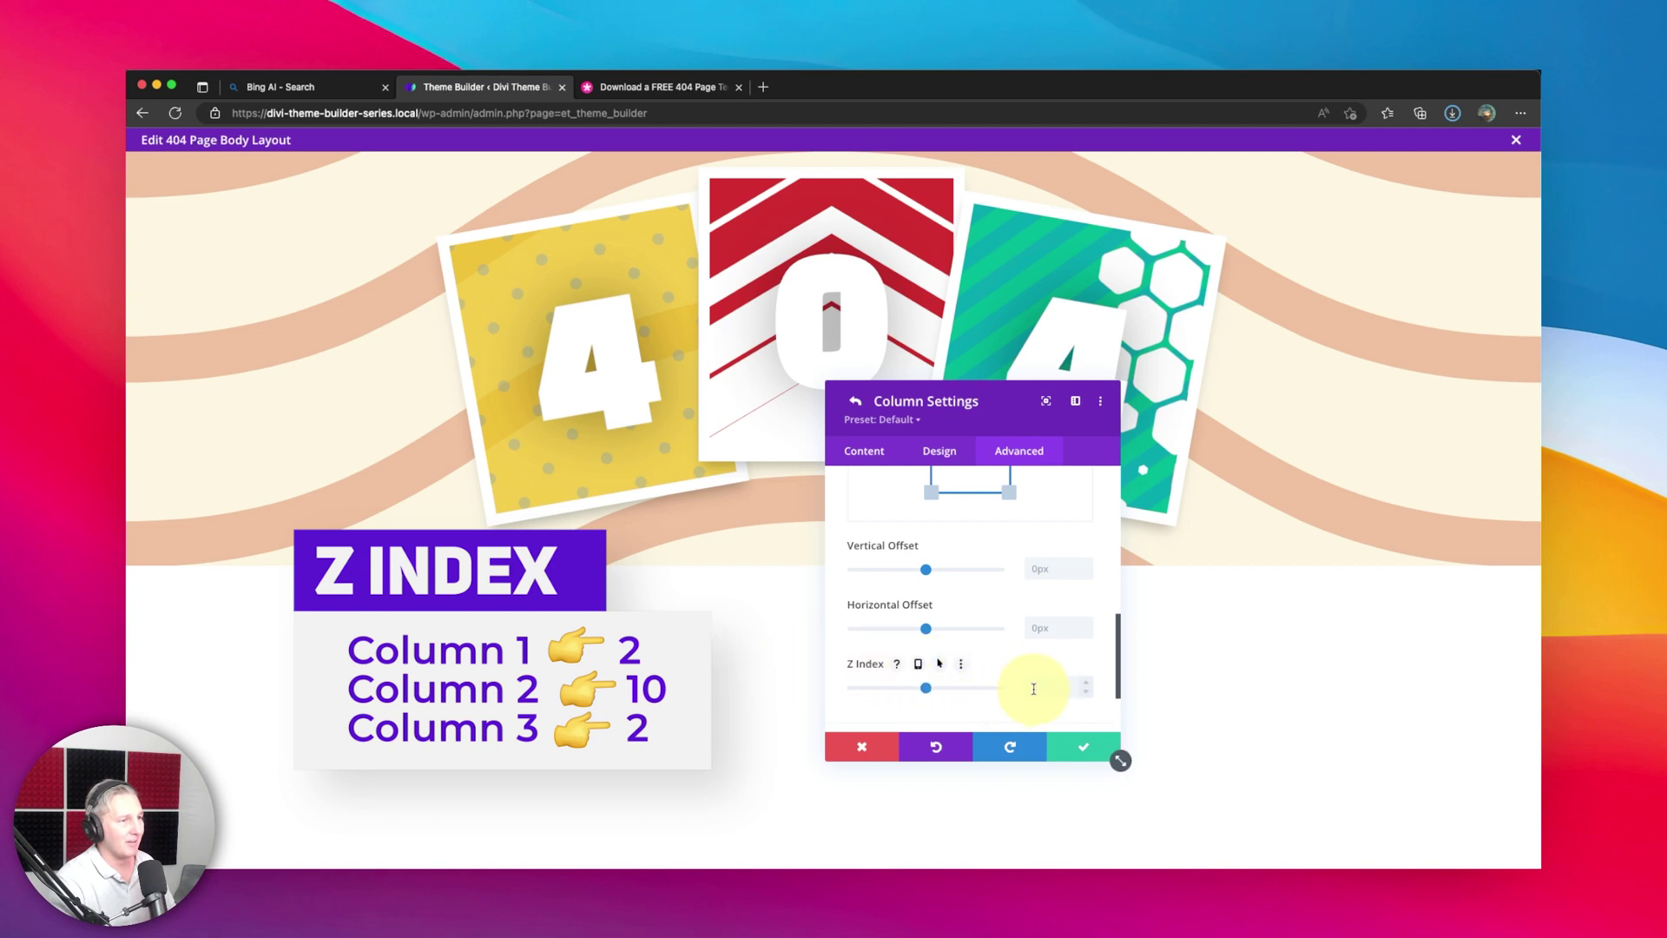
click(1065, 752)
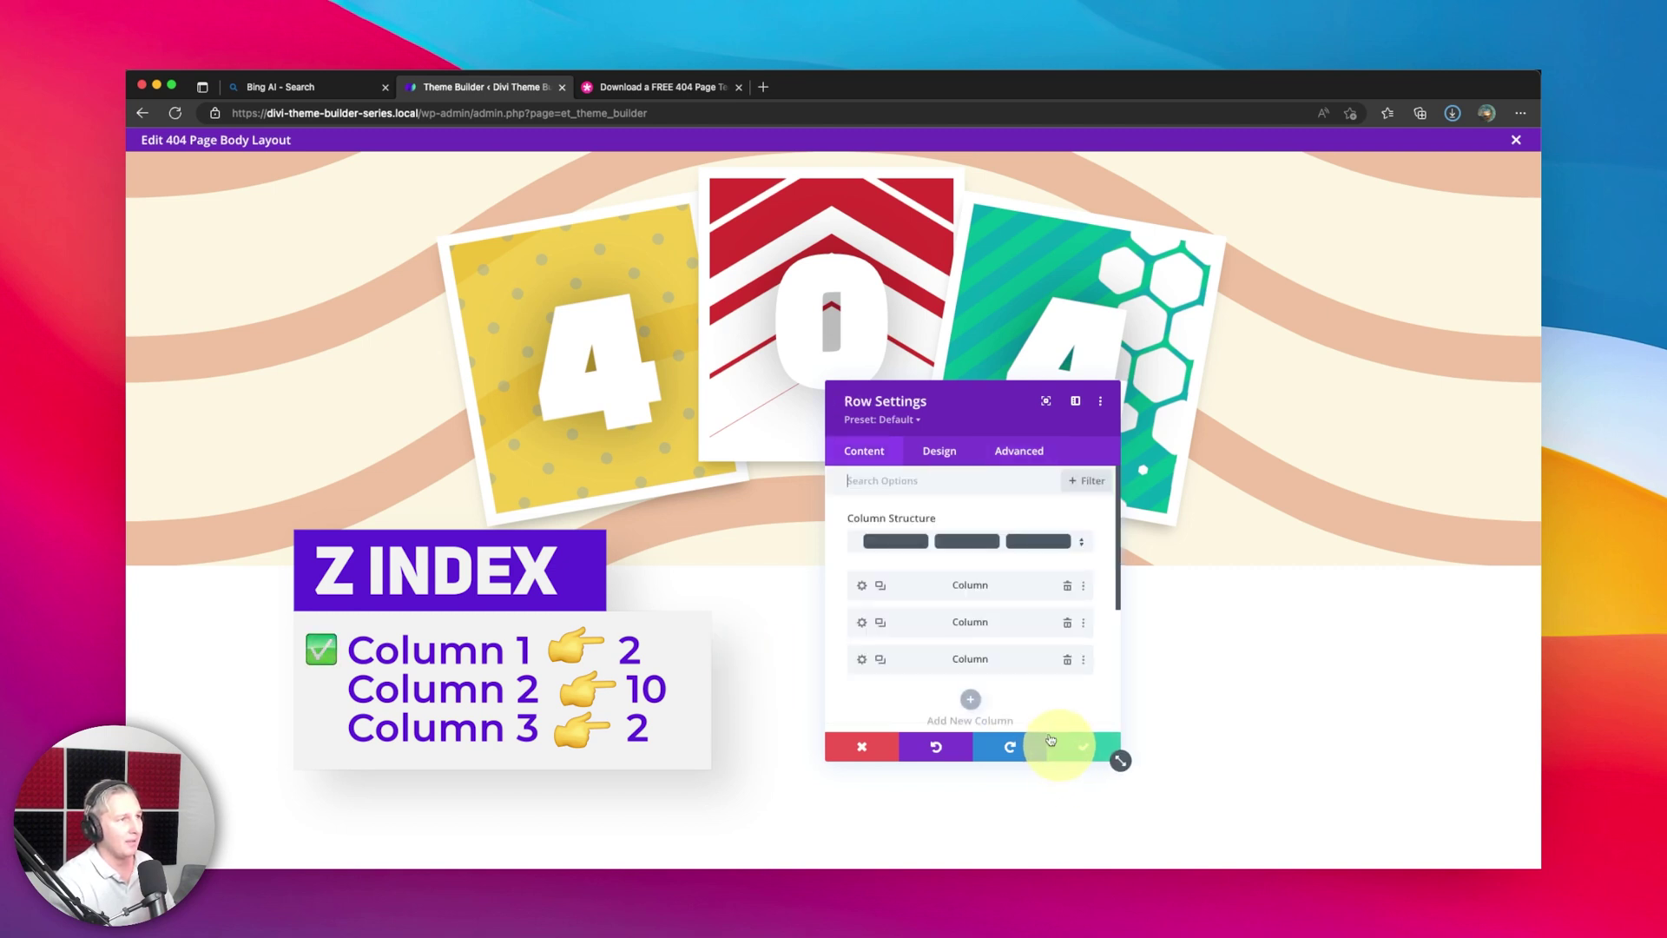
Set the middle red 0 column's Z Index to 10 and save column and row
click(863, 624)
click(1016, 450)
scroll(961, 556, down, 5)
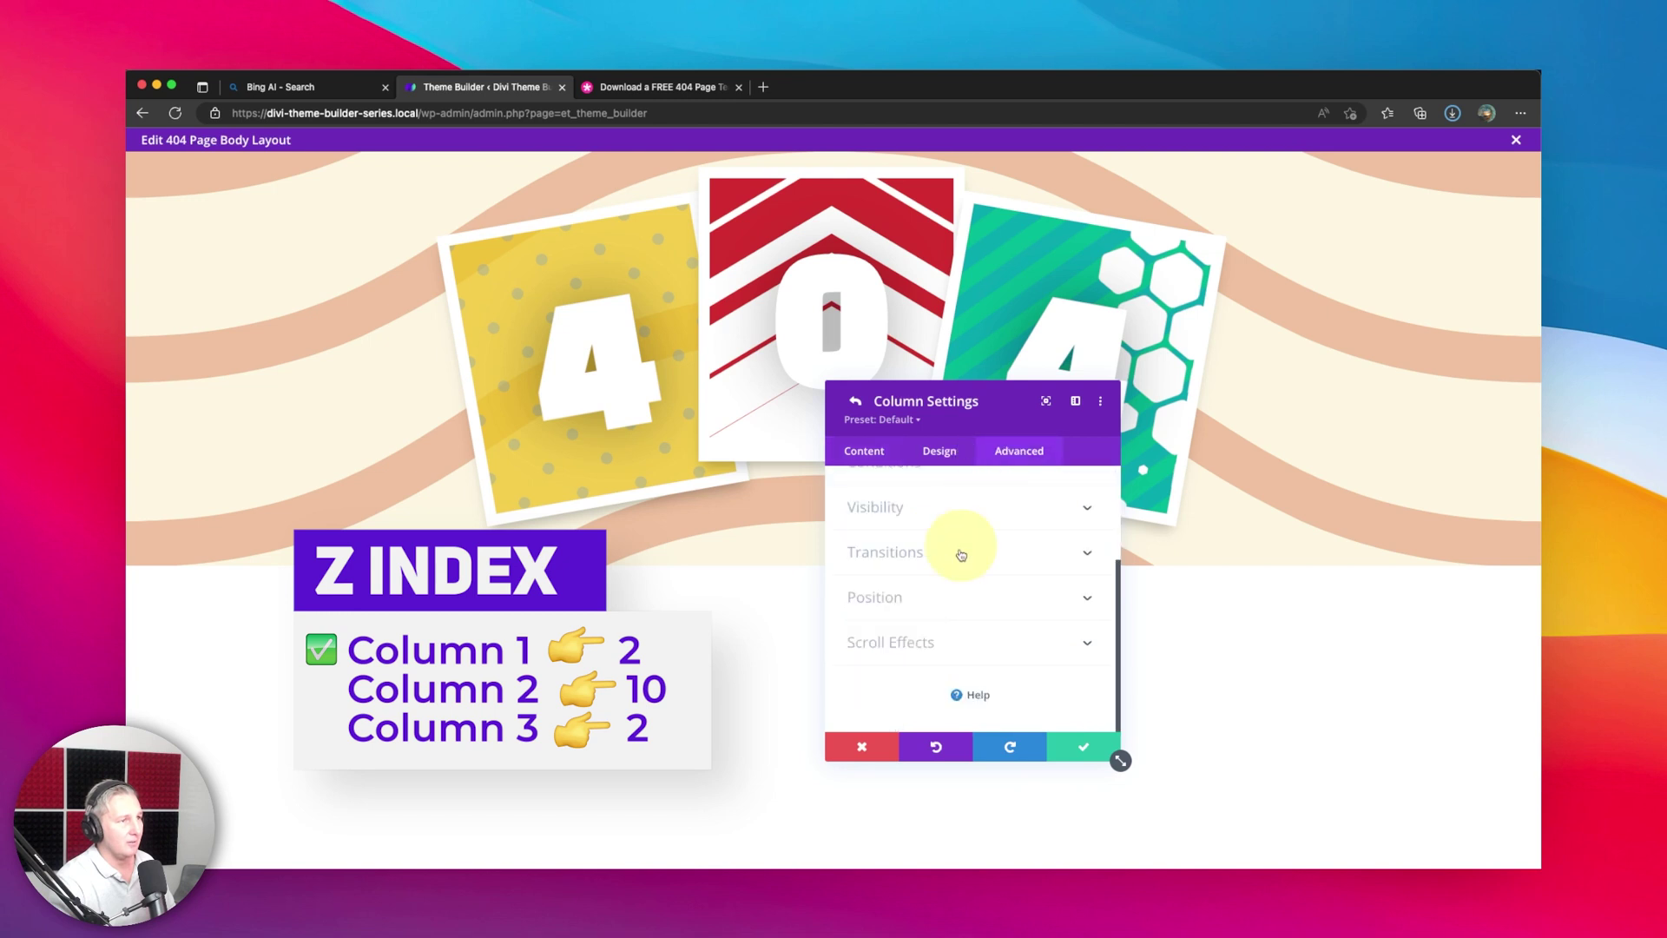
click(933, 597)
scroll(930, 603, down, 5)
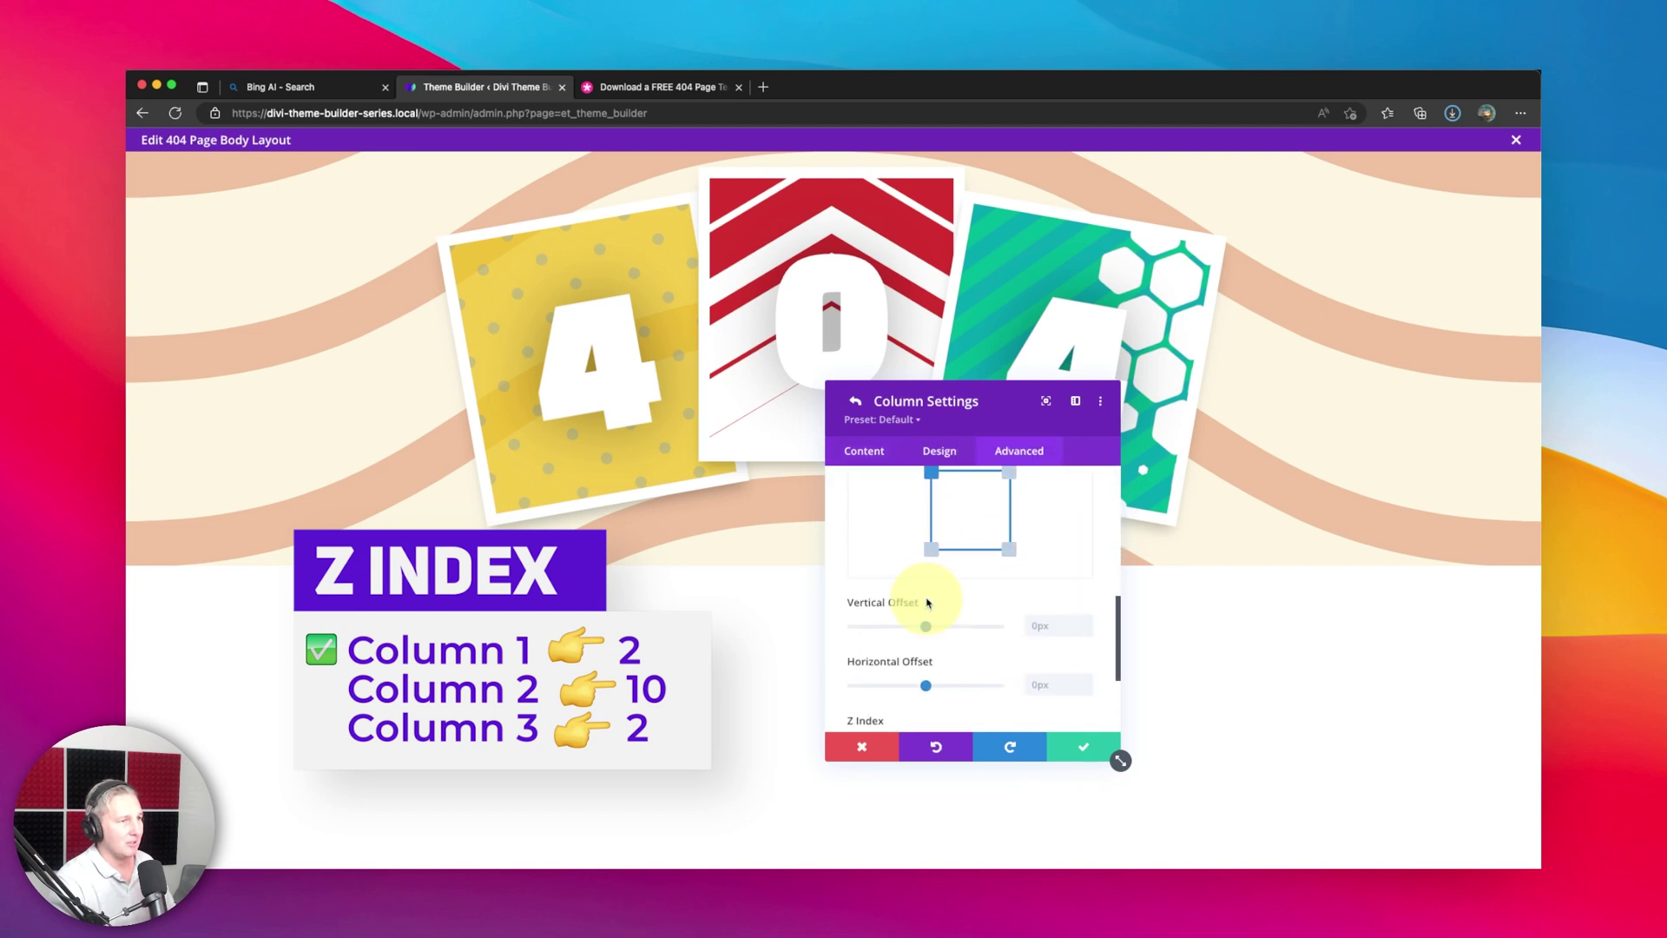
scroll(927, 602, down, 1)
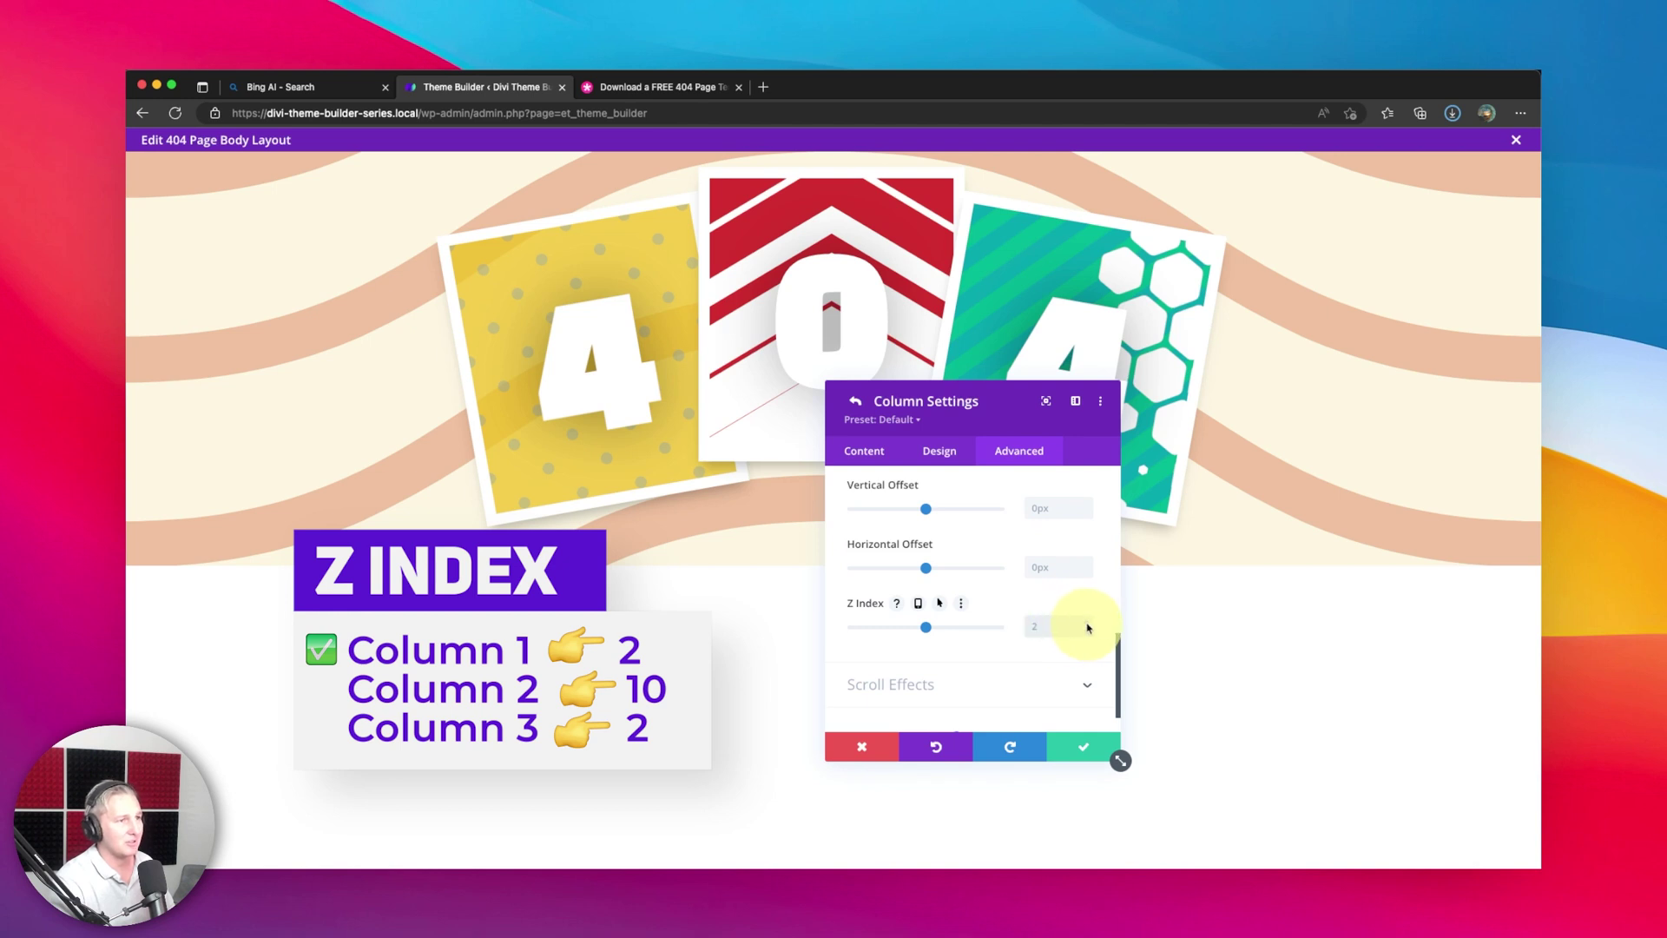
text(3)
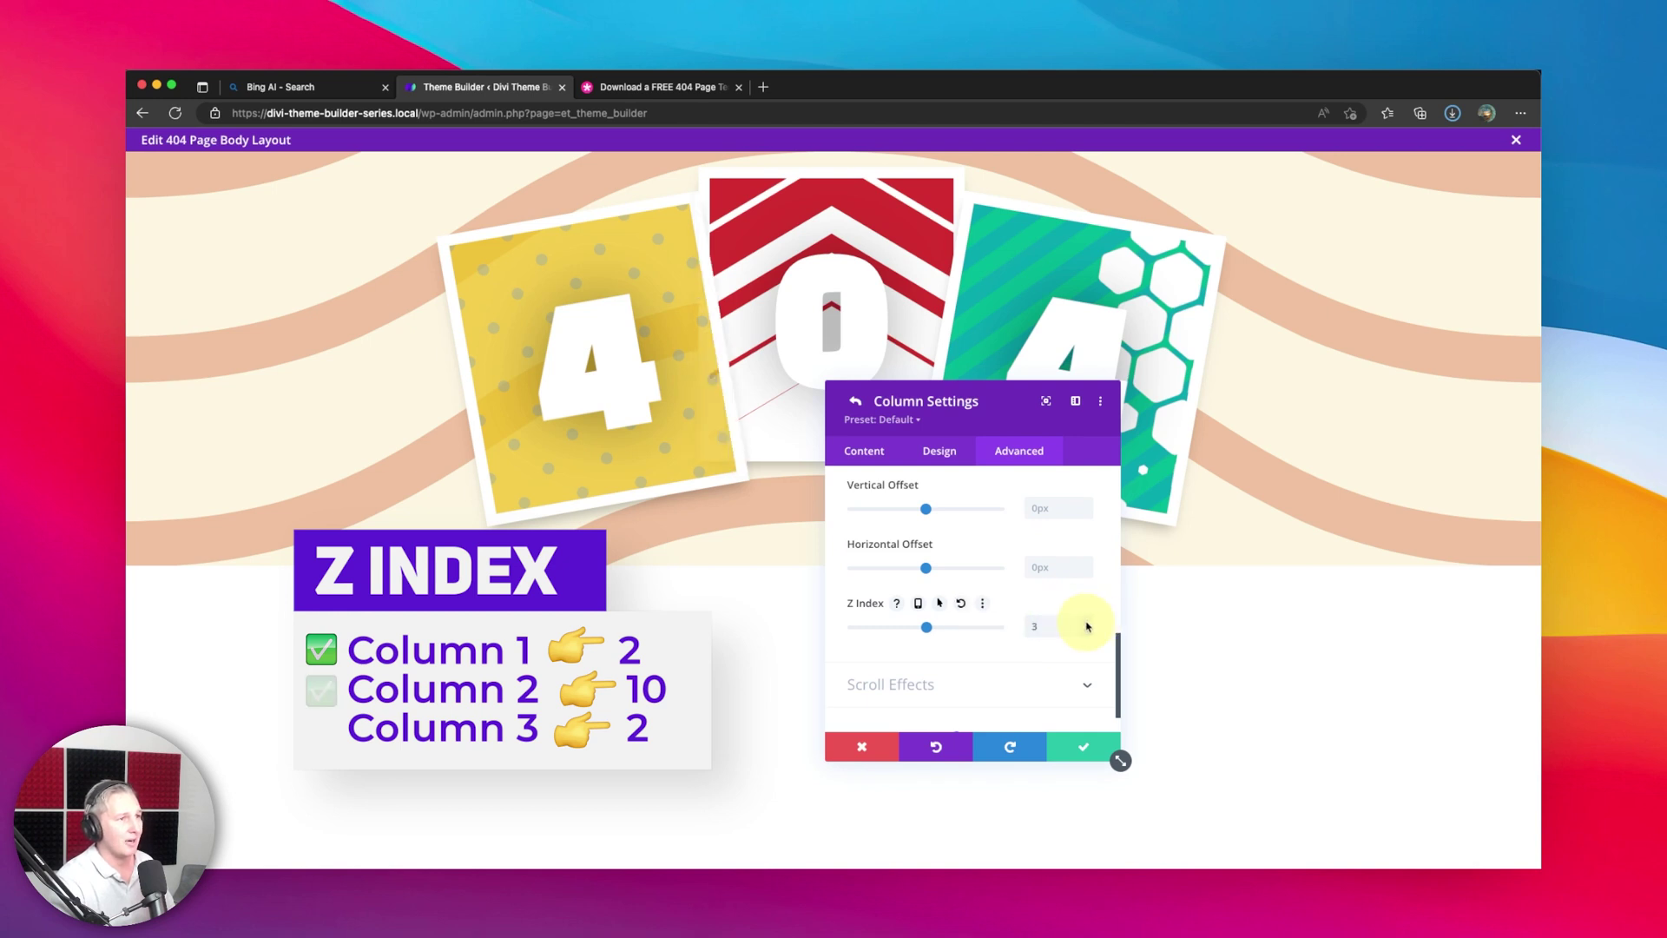
key(Up)
key(Up)
key(Up)
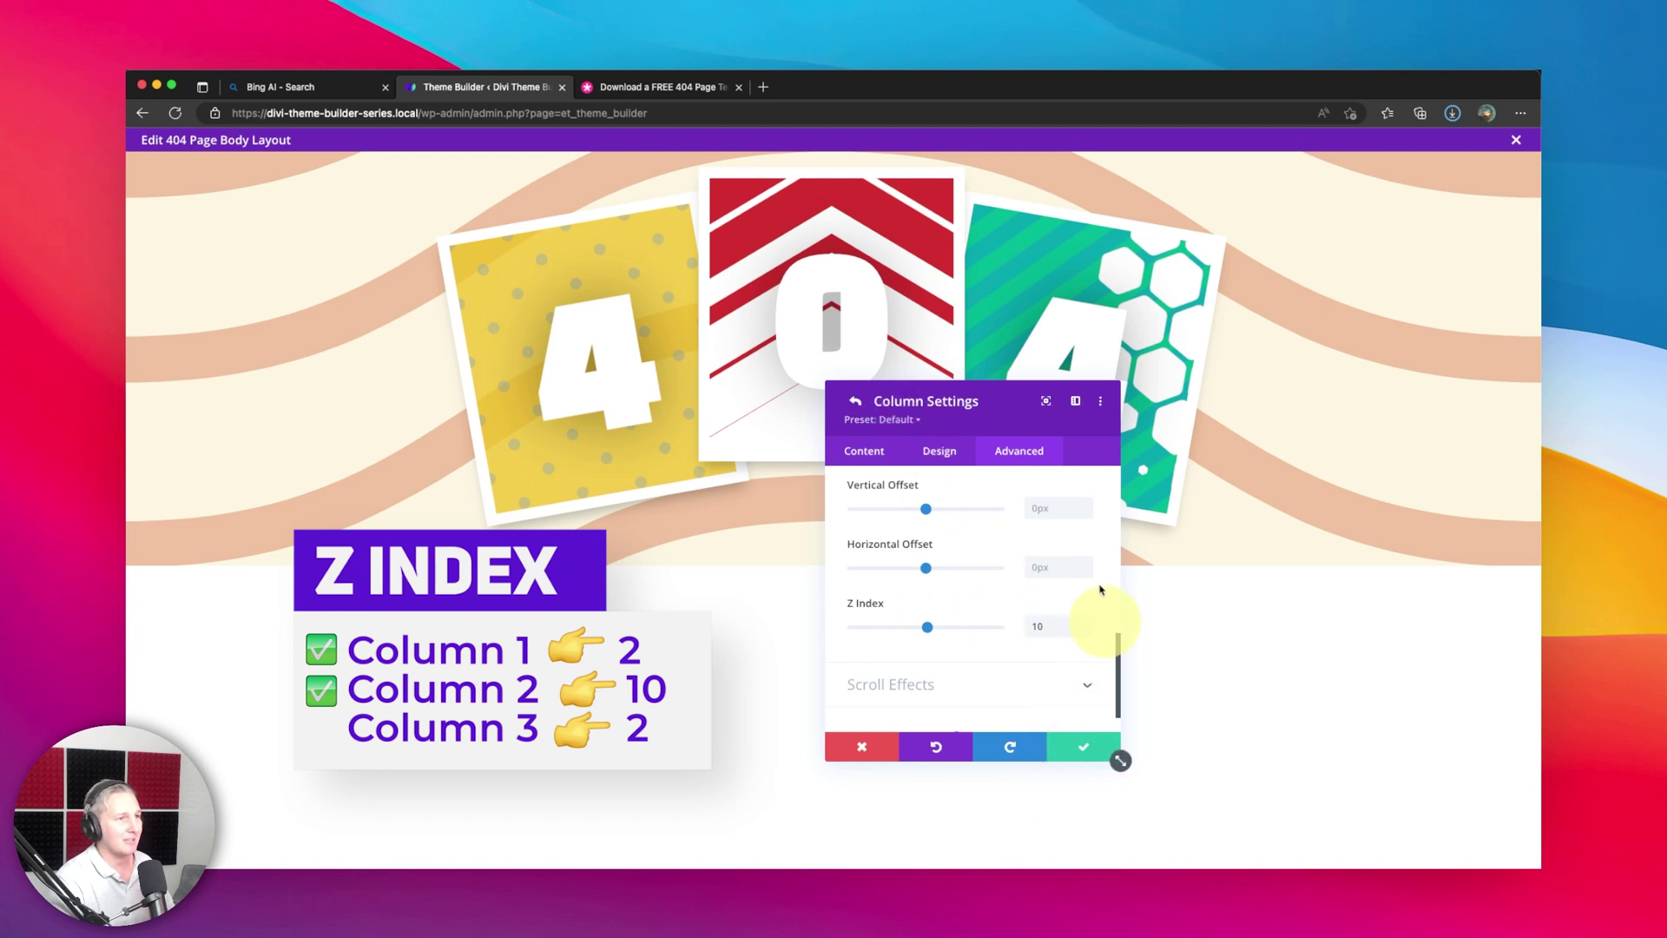
click(1084, 637)
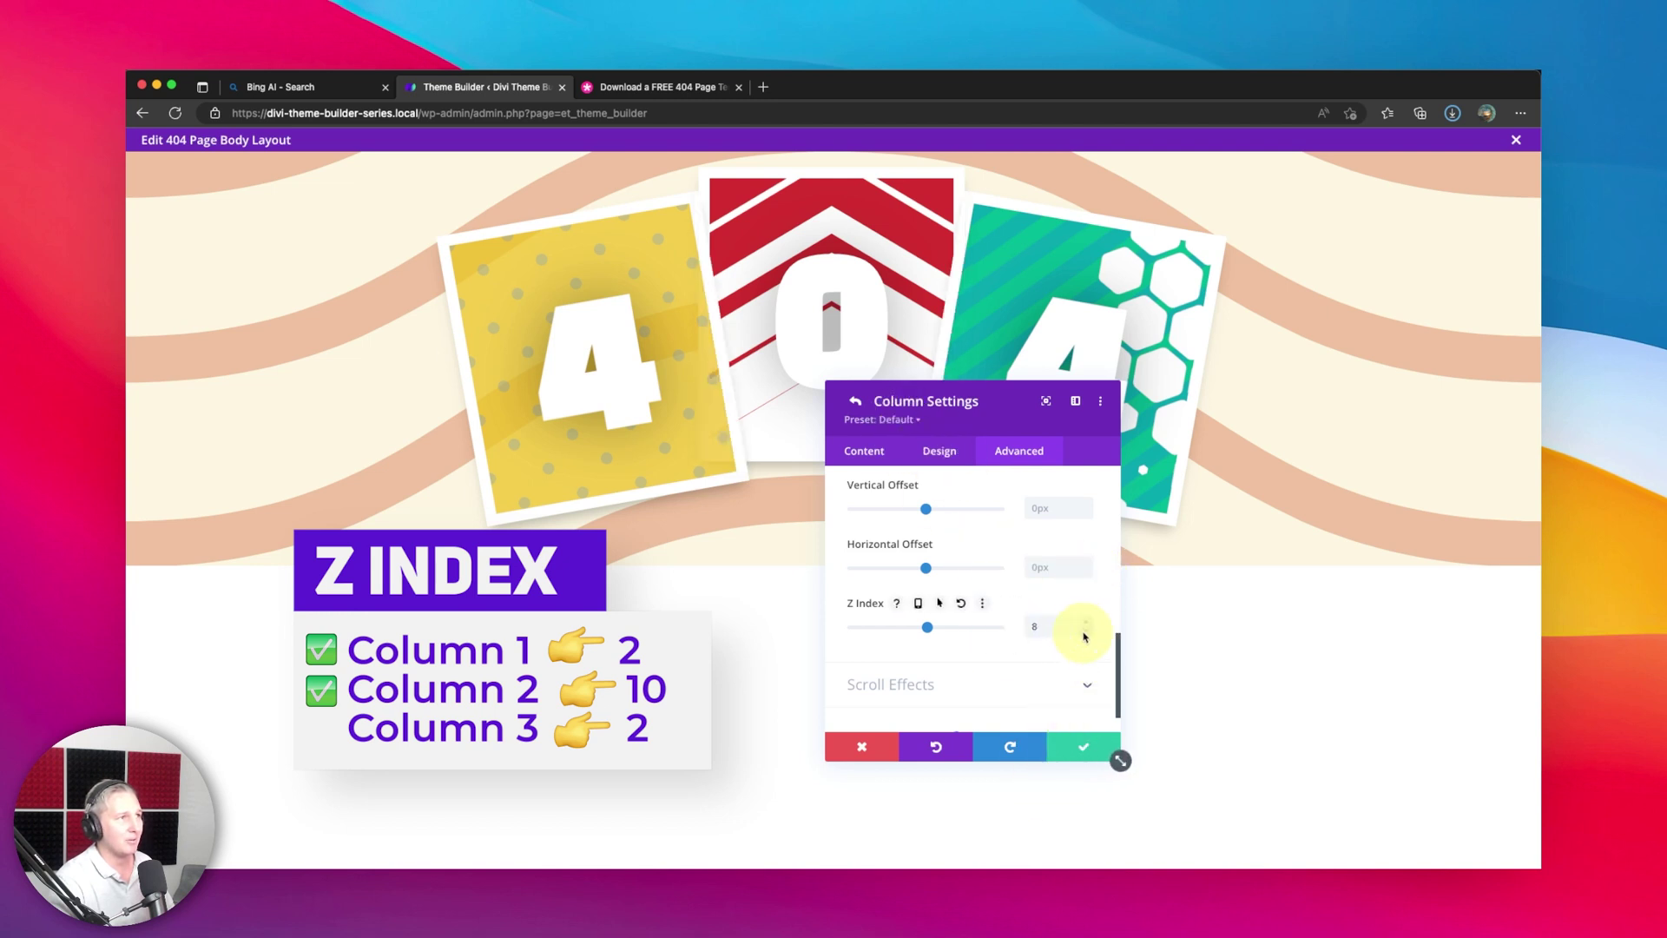
click(1086, 621)
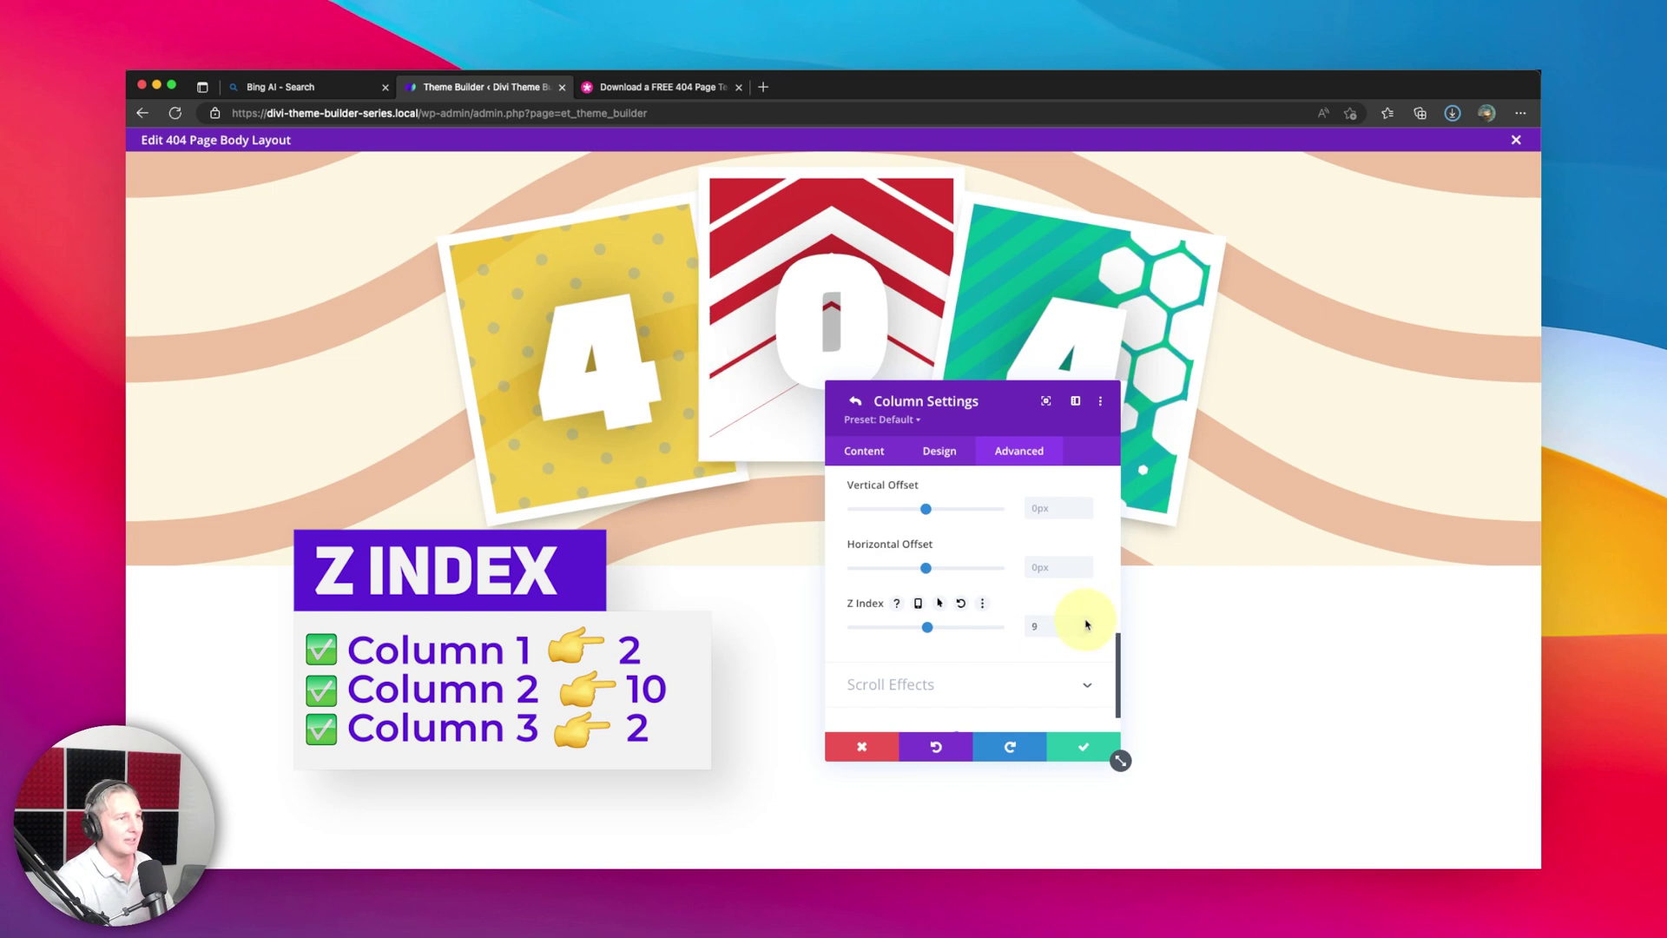
click(1085, 742)
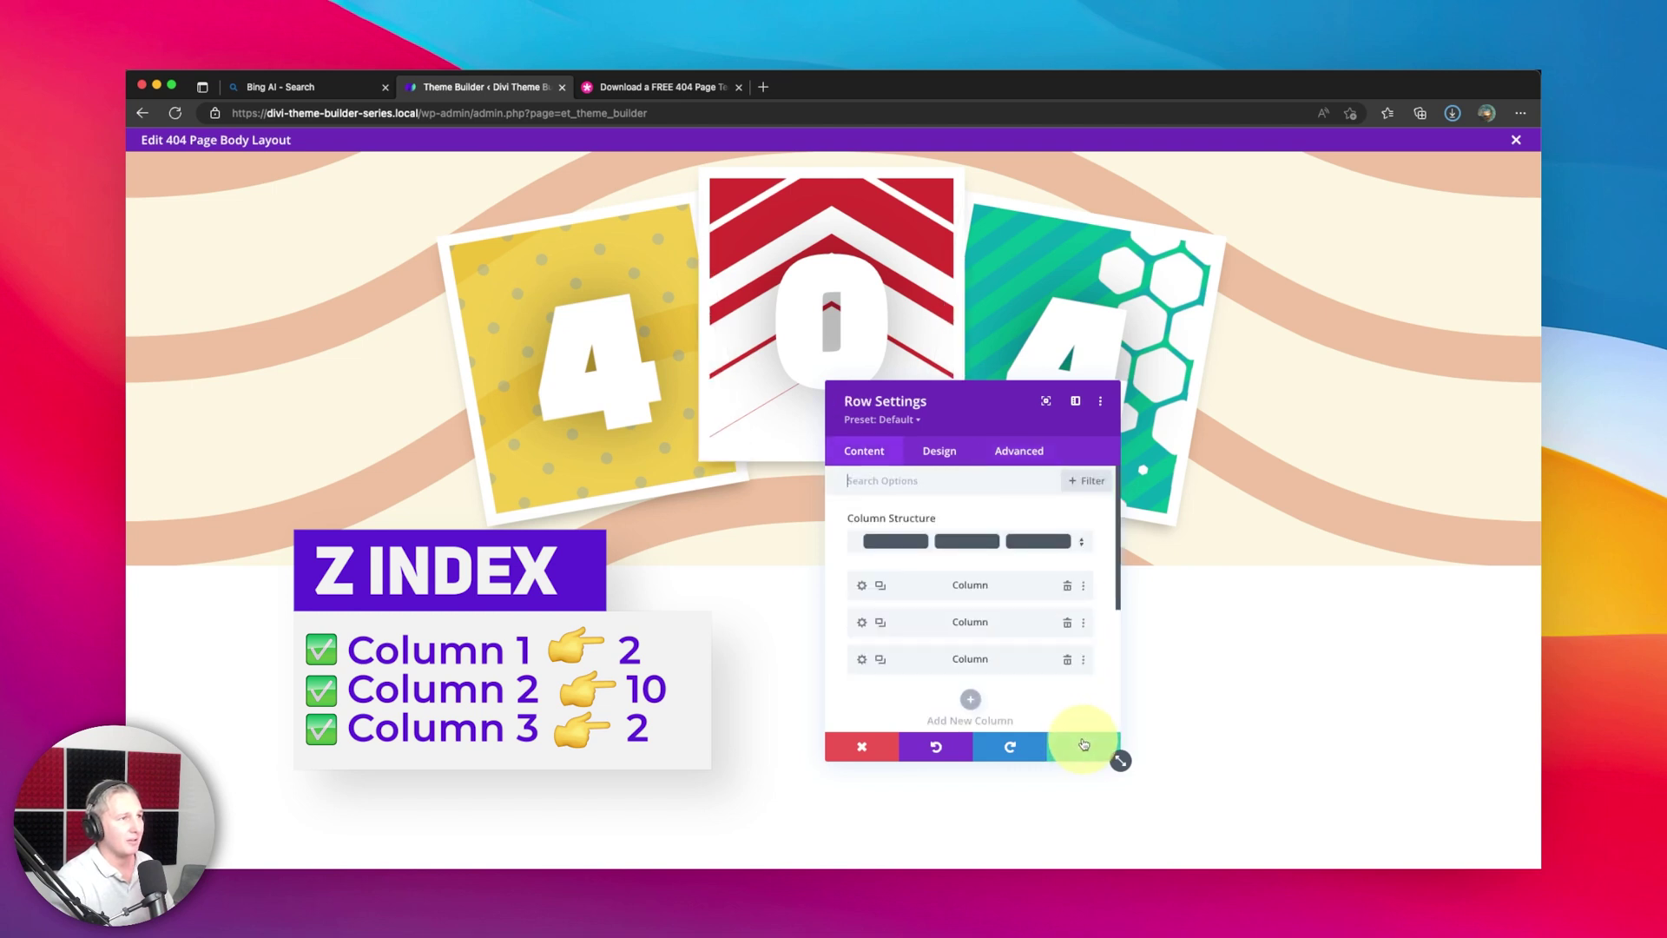
click(1085, 743)
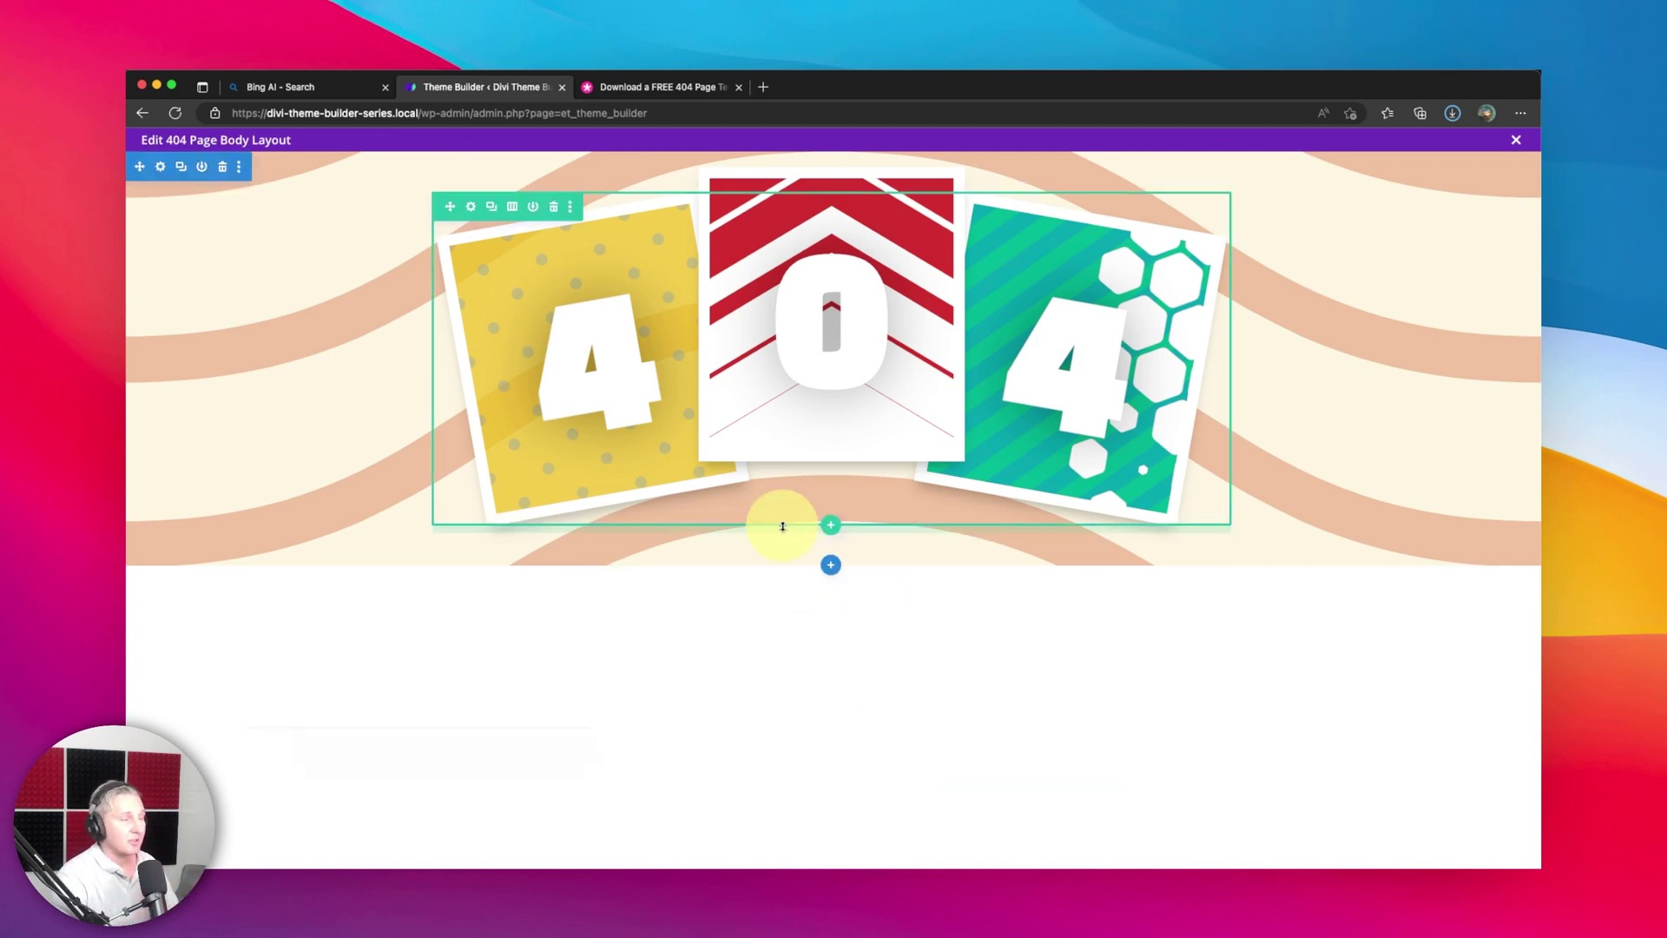
Compare with the reference 404 page, then add a new row beneath the cards
click(642, 84)
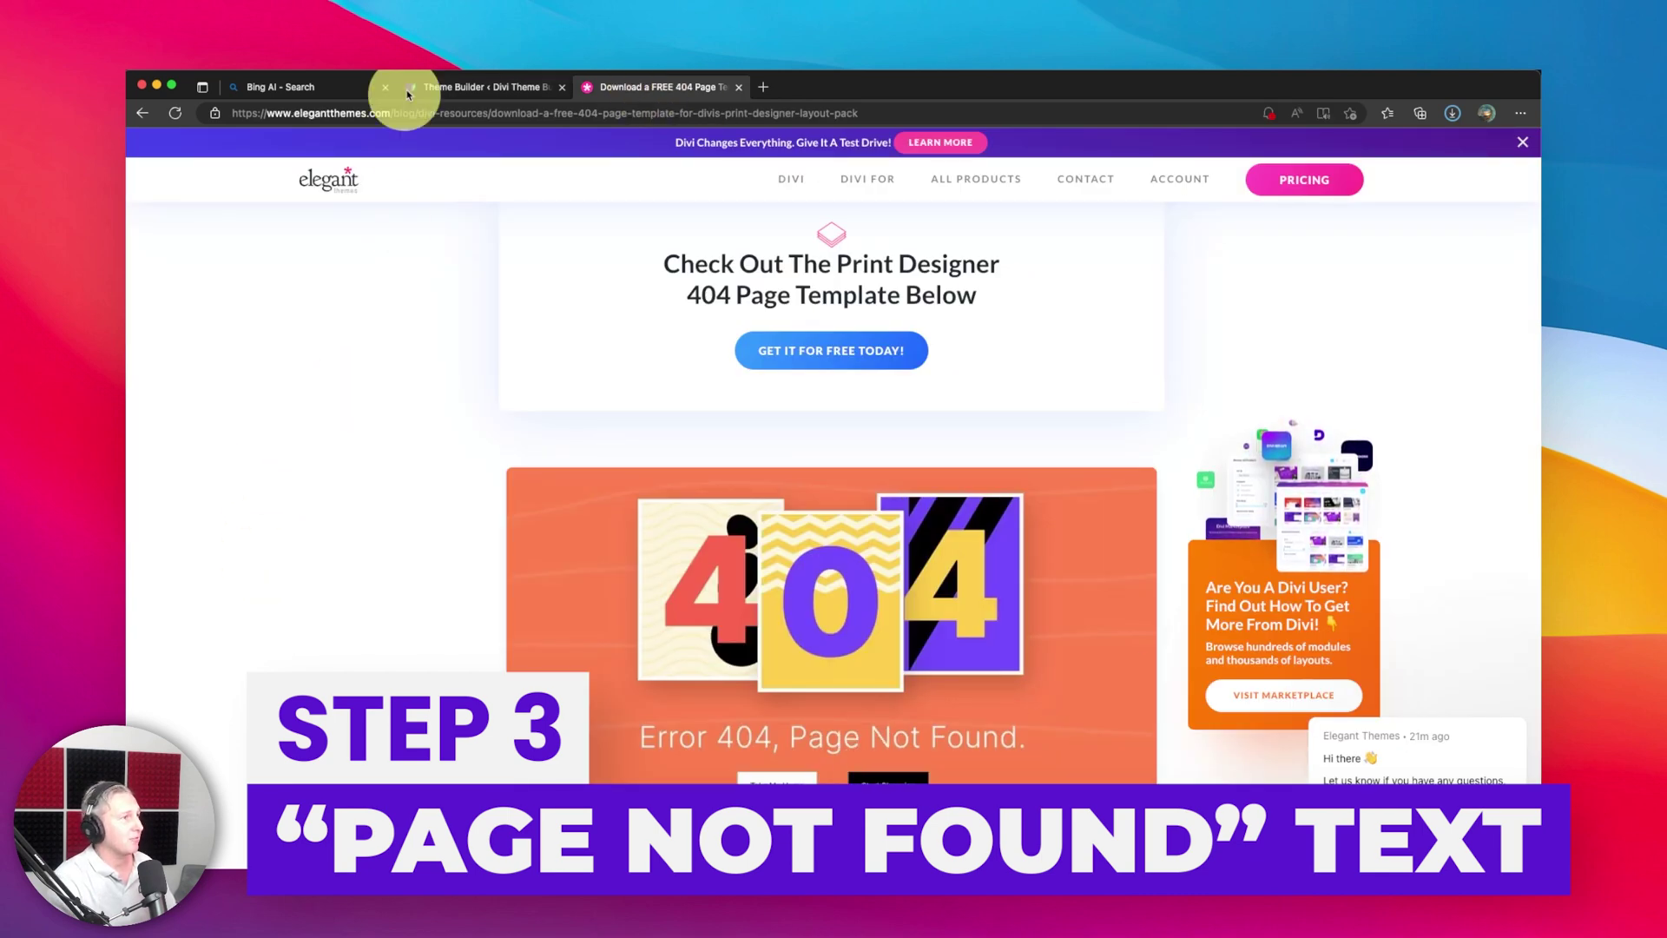
click(436, 86)
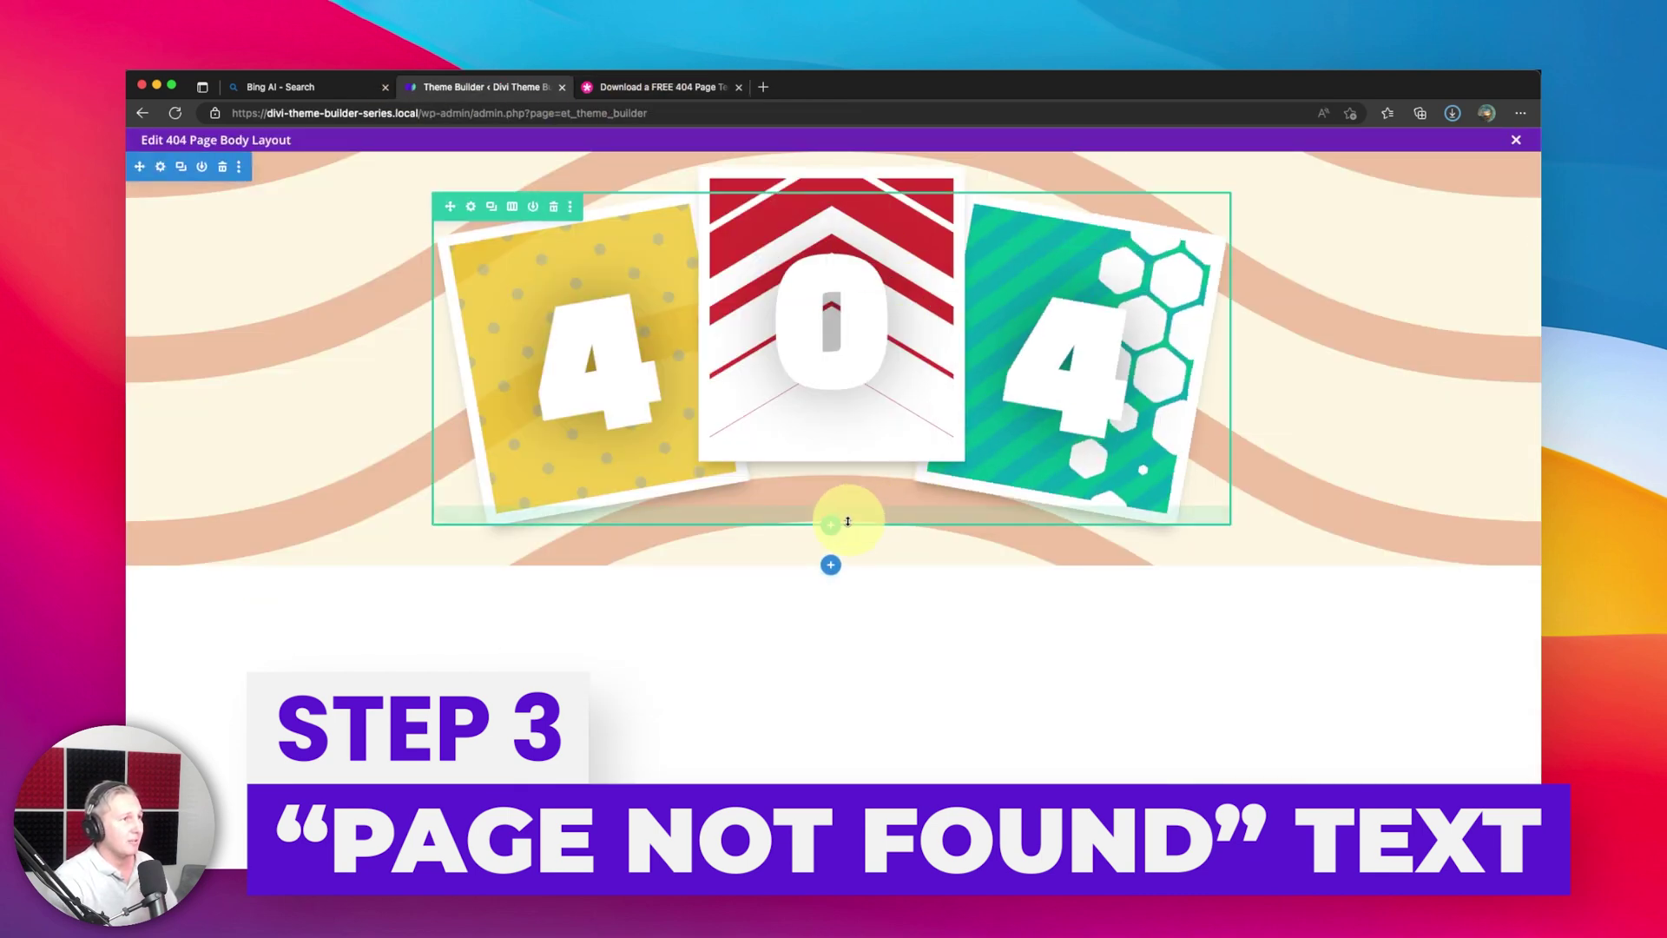
click(831, 524)
Make the row one column and add a Text module reading 'Error, 404 - Page not Found!'
click(742, 643)
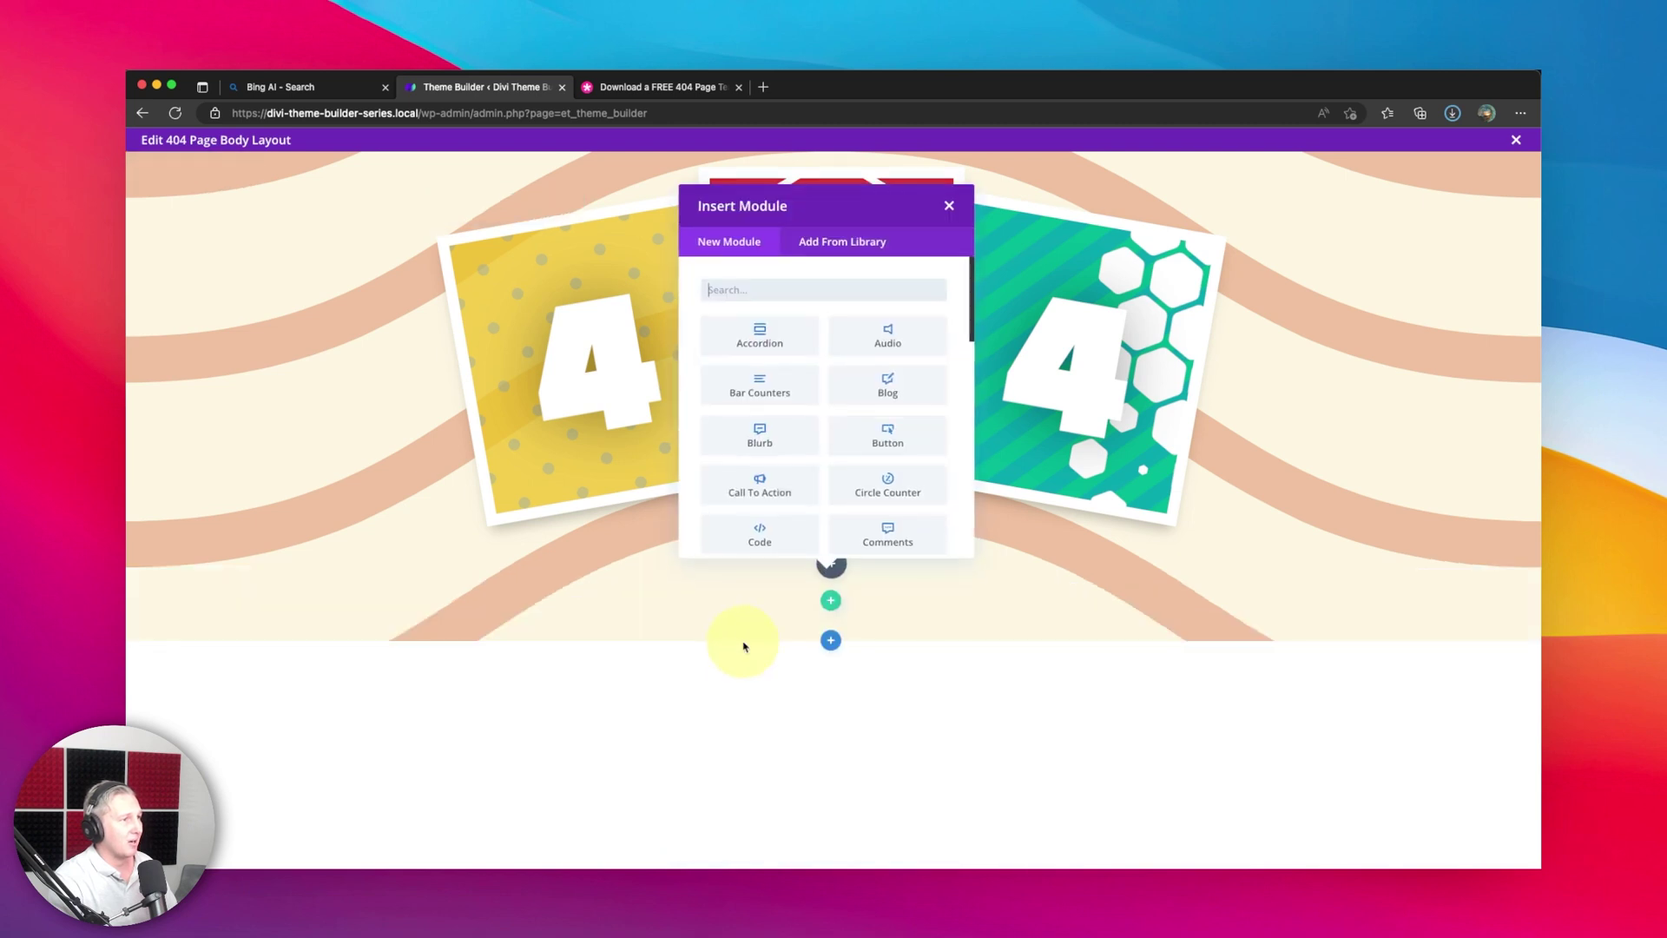
text(text)
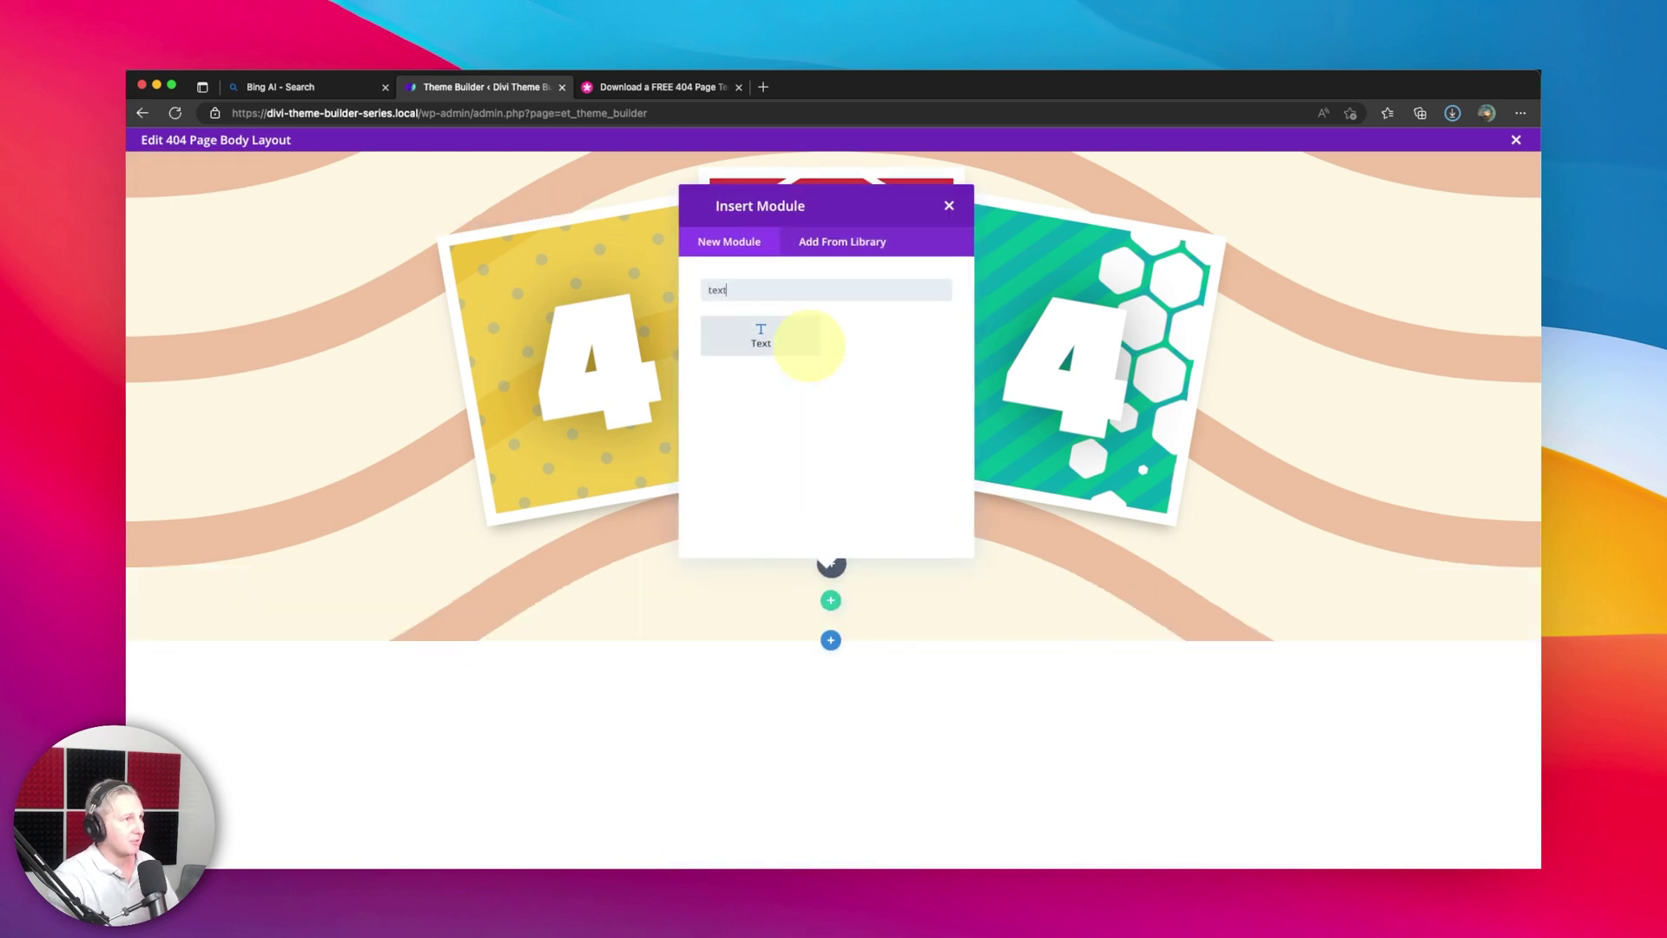
click(744, 336)
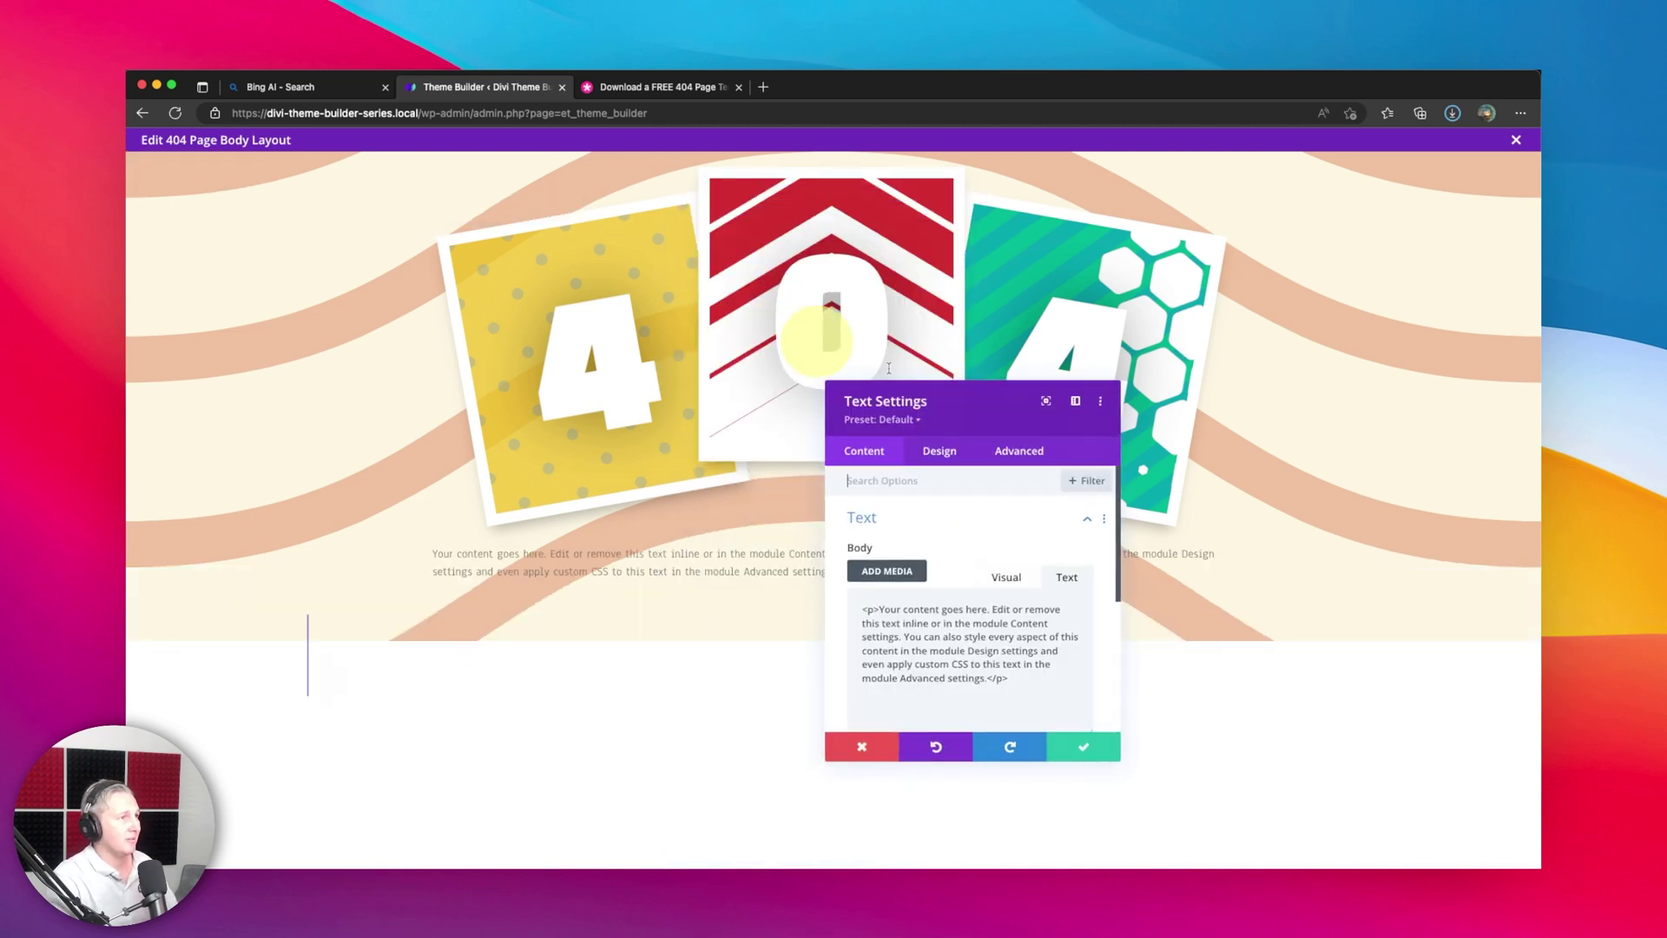
triple_click(907, 673)
text(Erro)
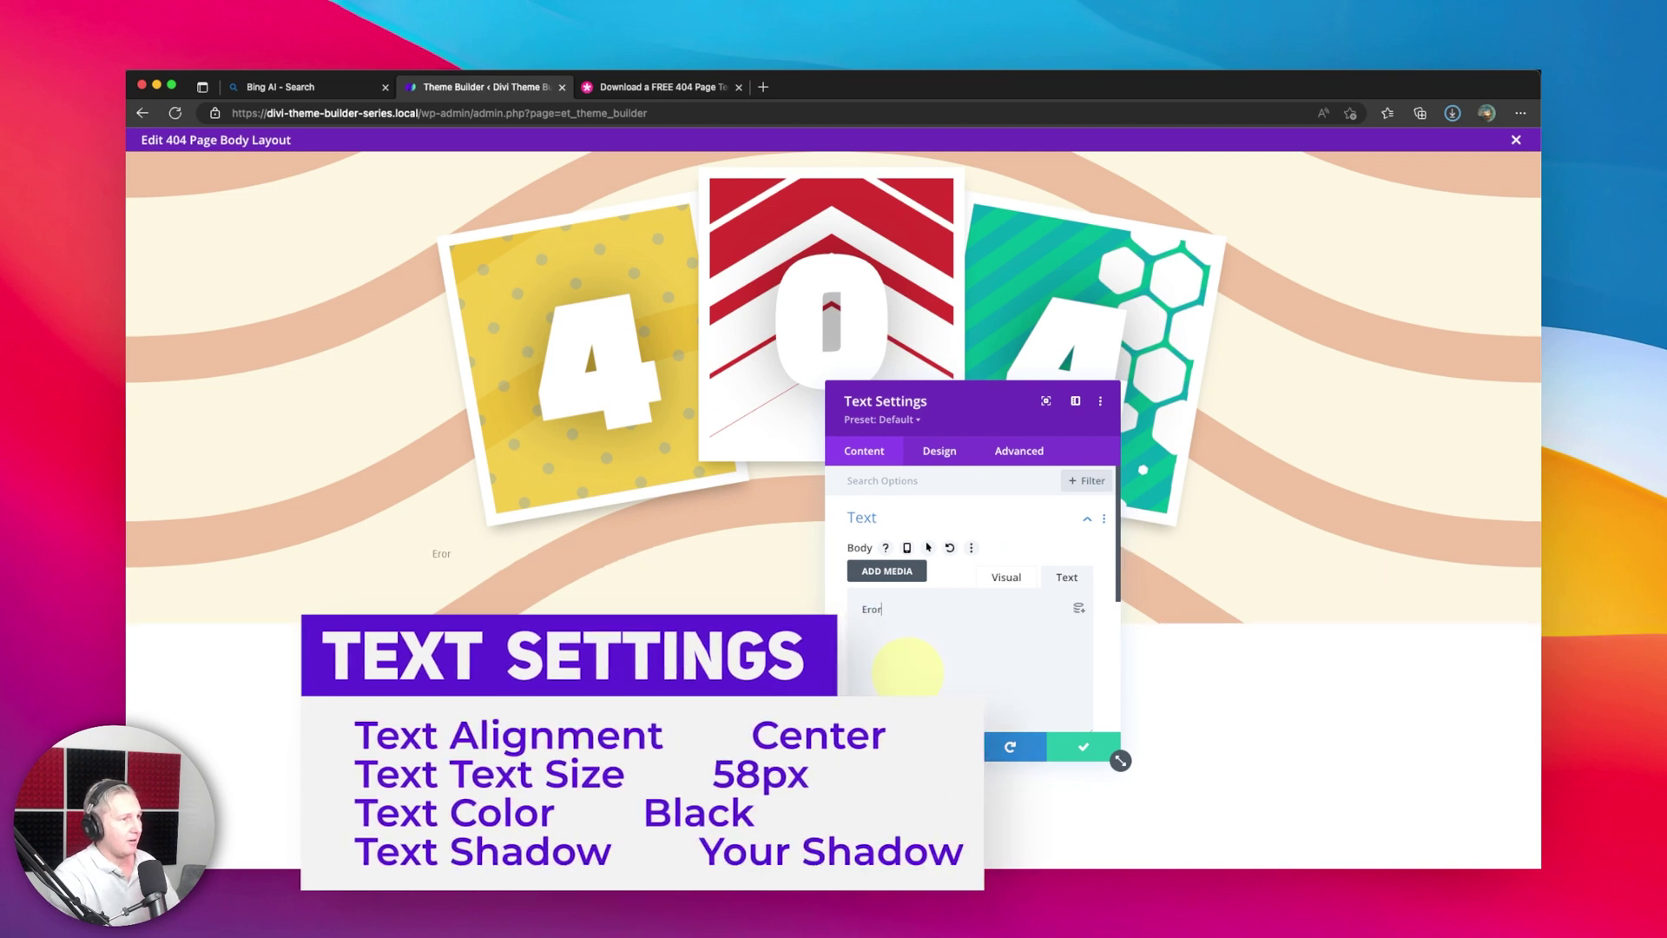
text(r)
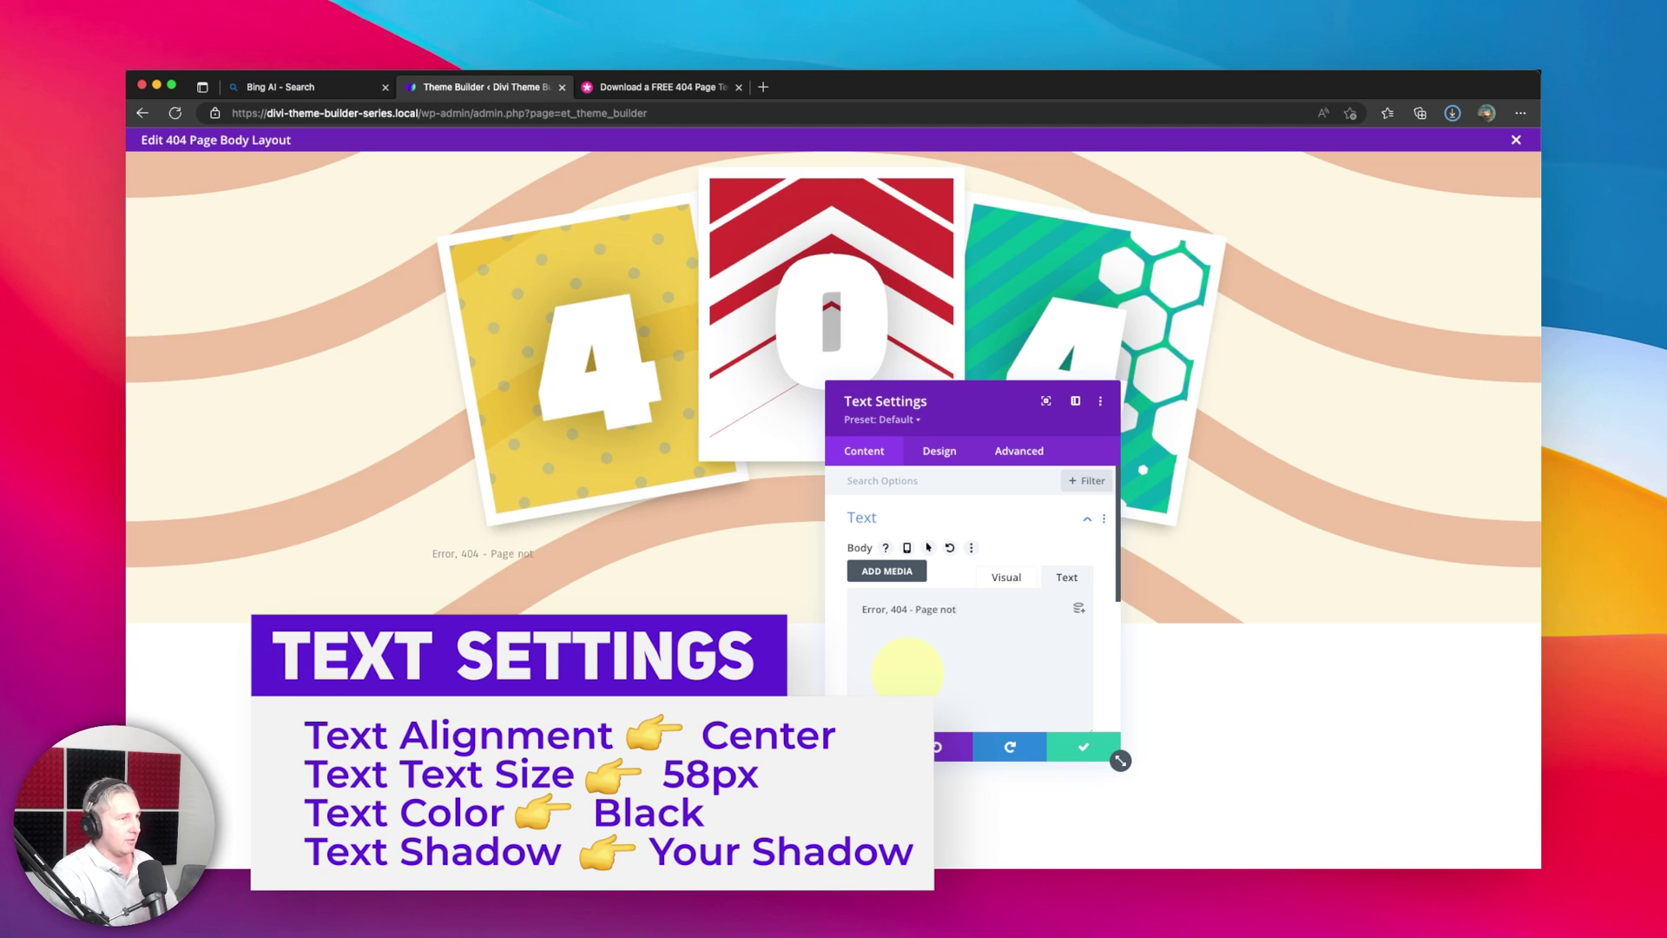
click(952, 453)
Center the error message and enlarge its text size to 58px
click(883, 520)
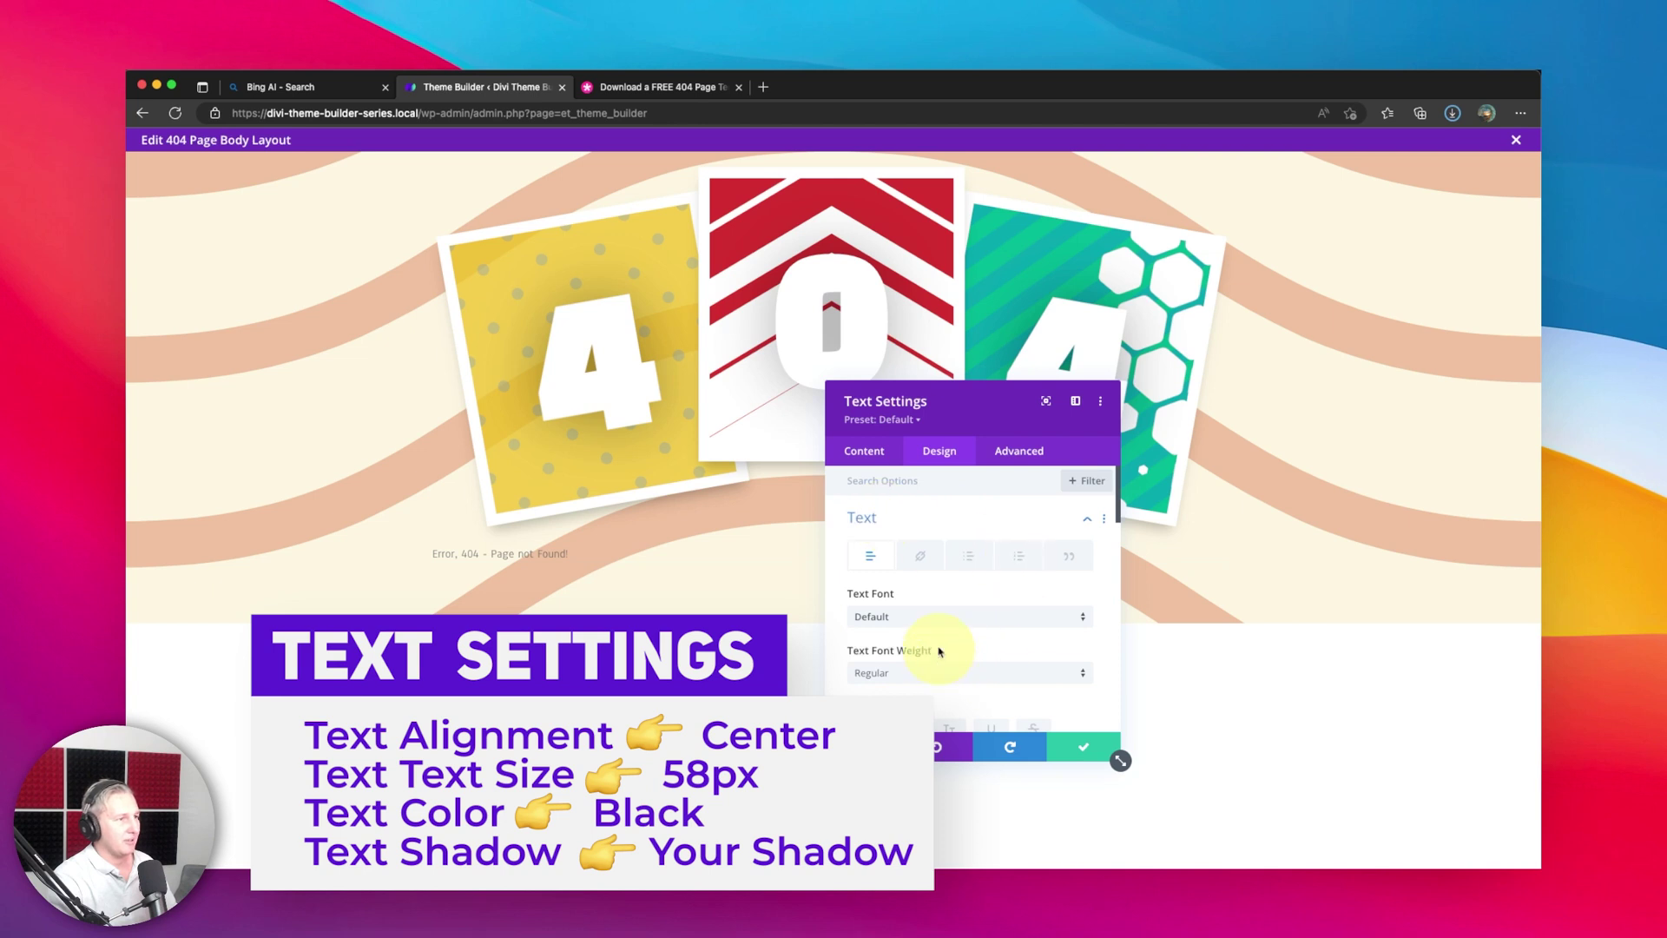
scroll(940, 651, down, 10)
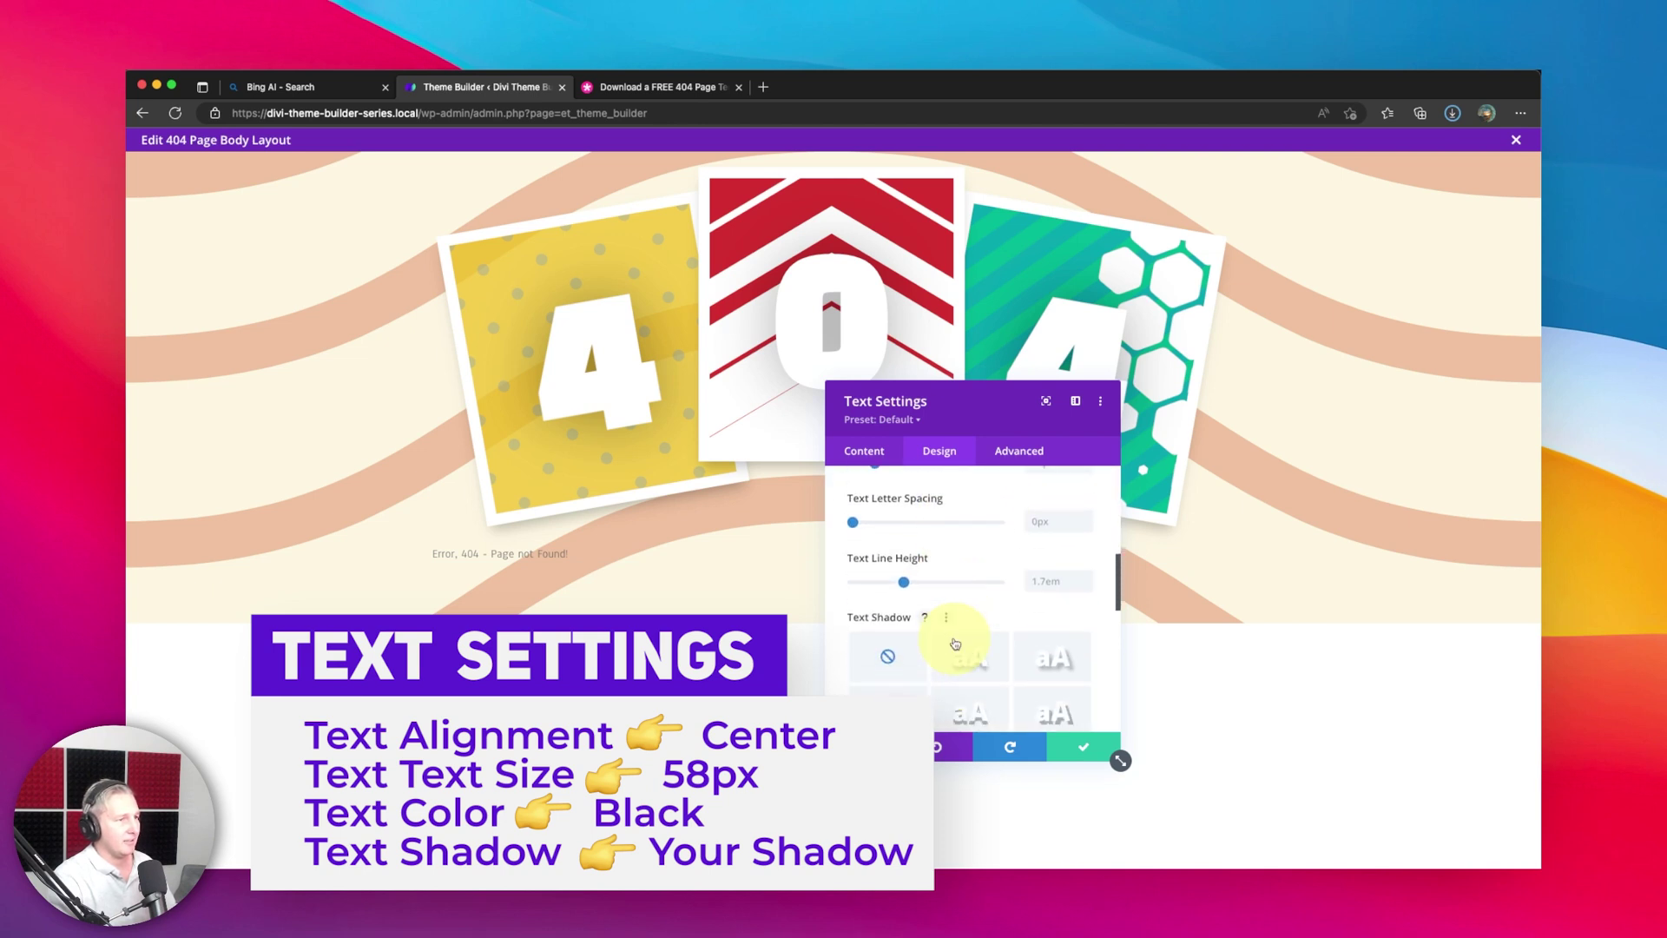
scroll(956, 644, down, 3)
click(946, 578)
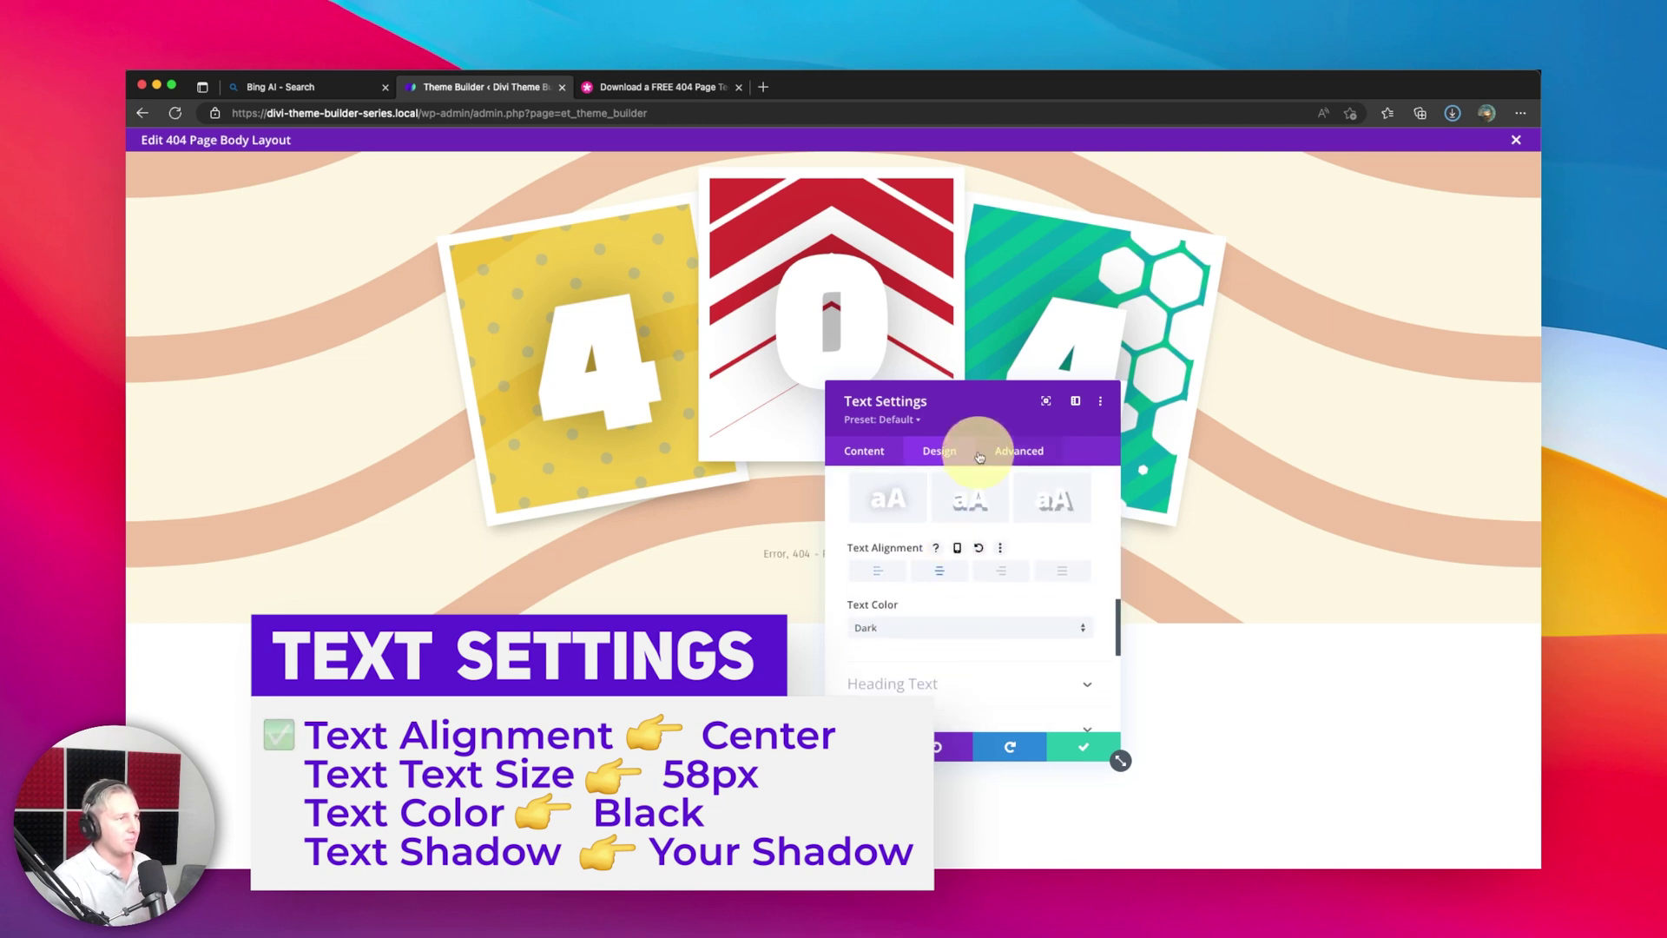
drag(973, 420, 1366, 296)
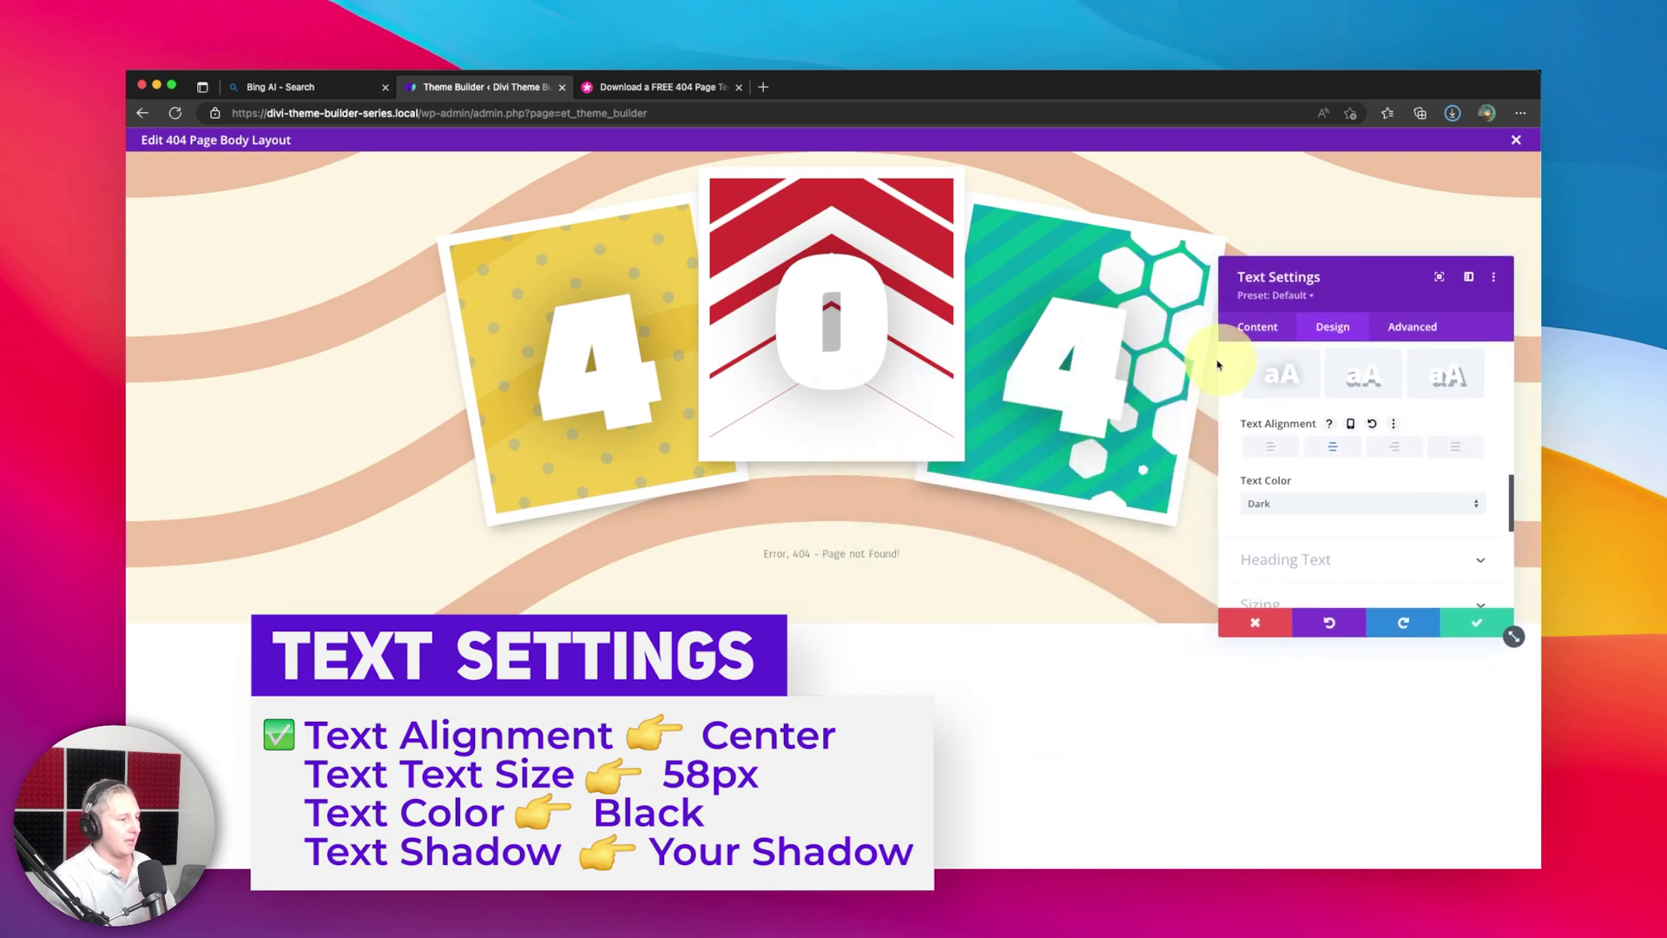
scroll(1324, 467, up, 5)
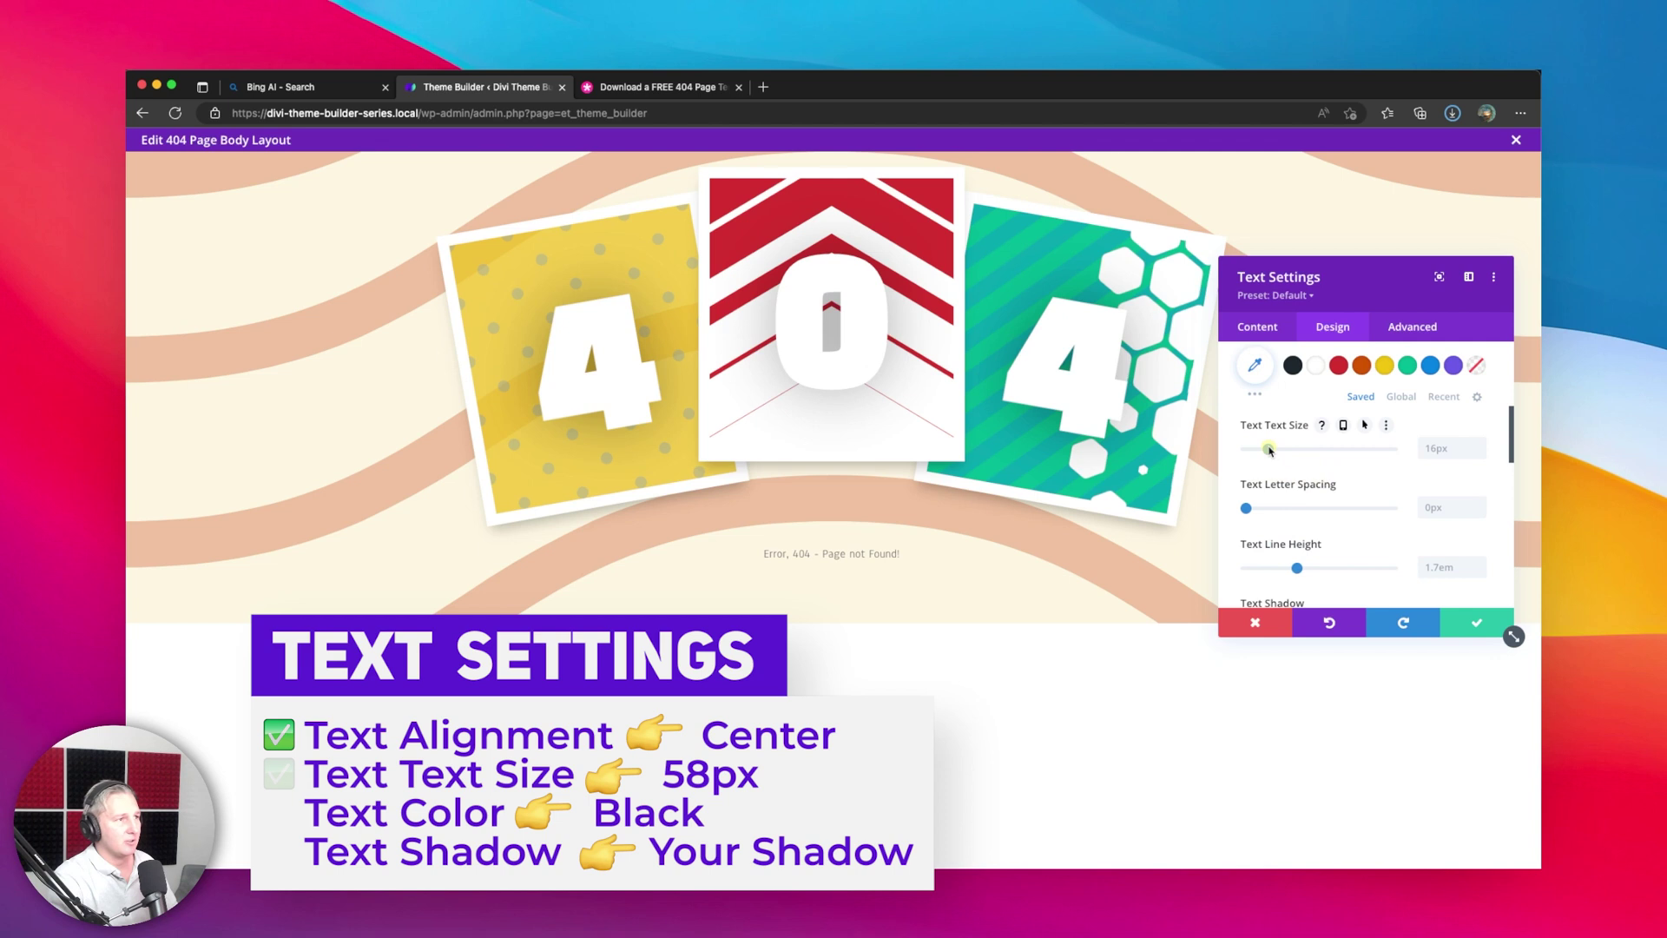
drag(1293, 448, 1330, 444)
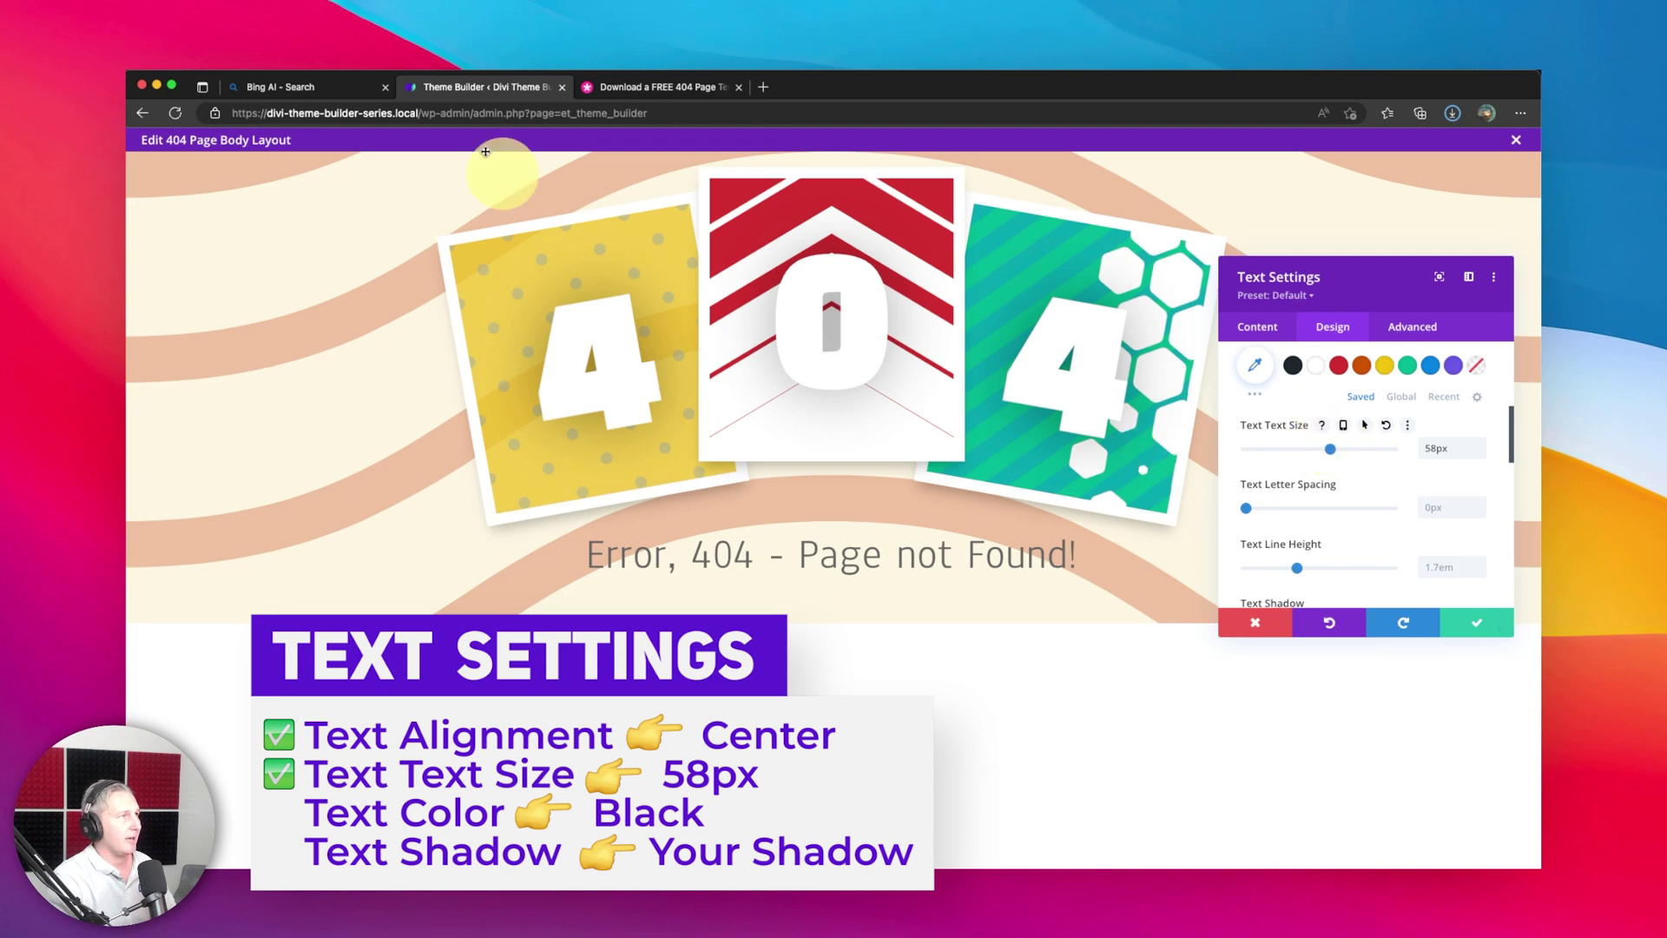
click(643, 87)
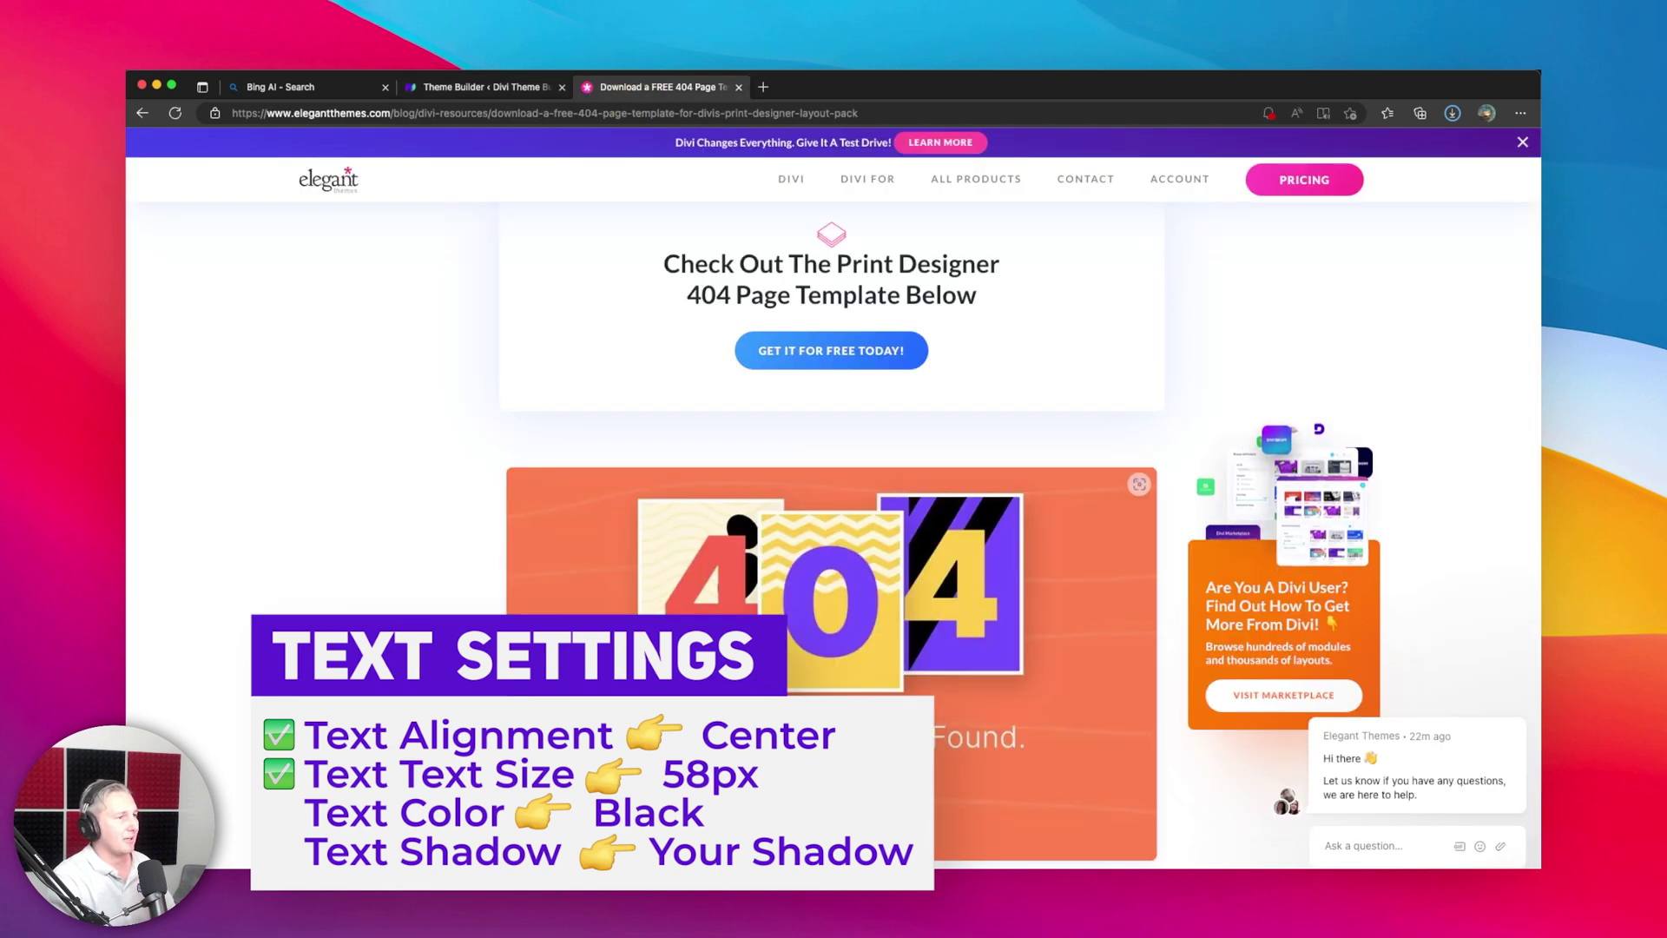
click(429, 86)
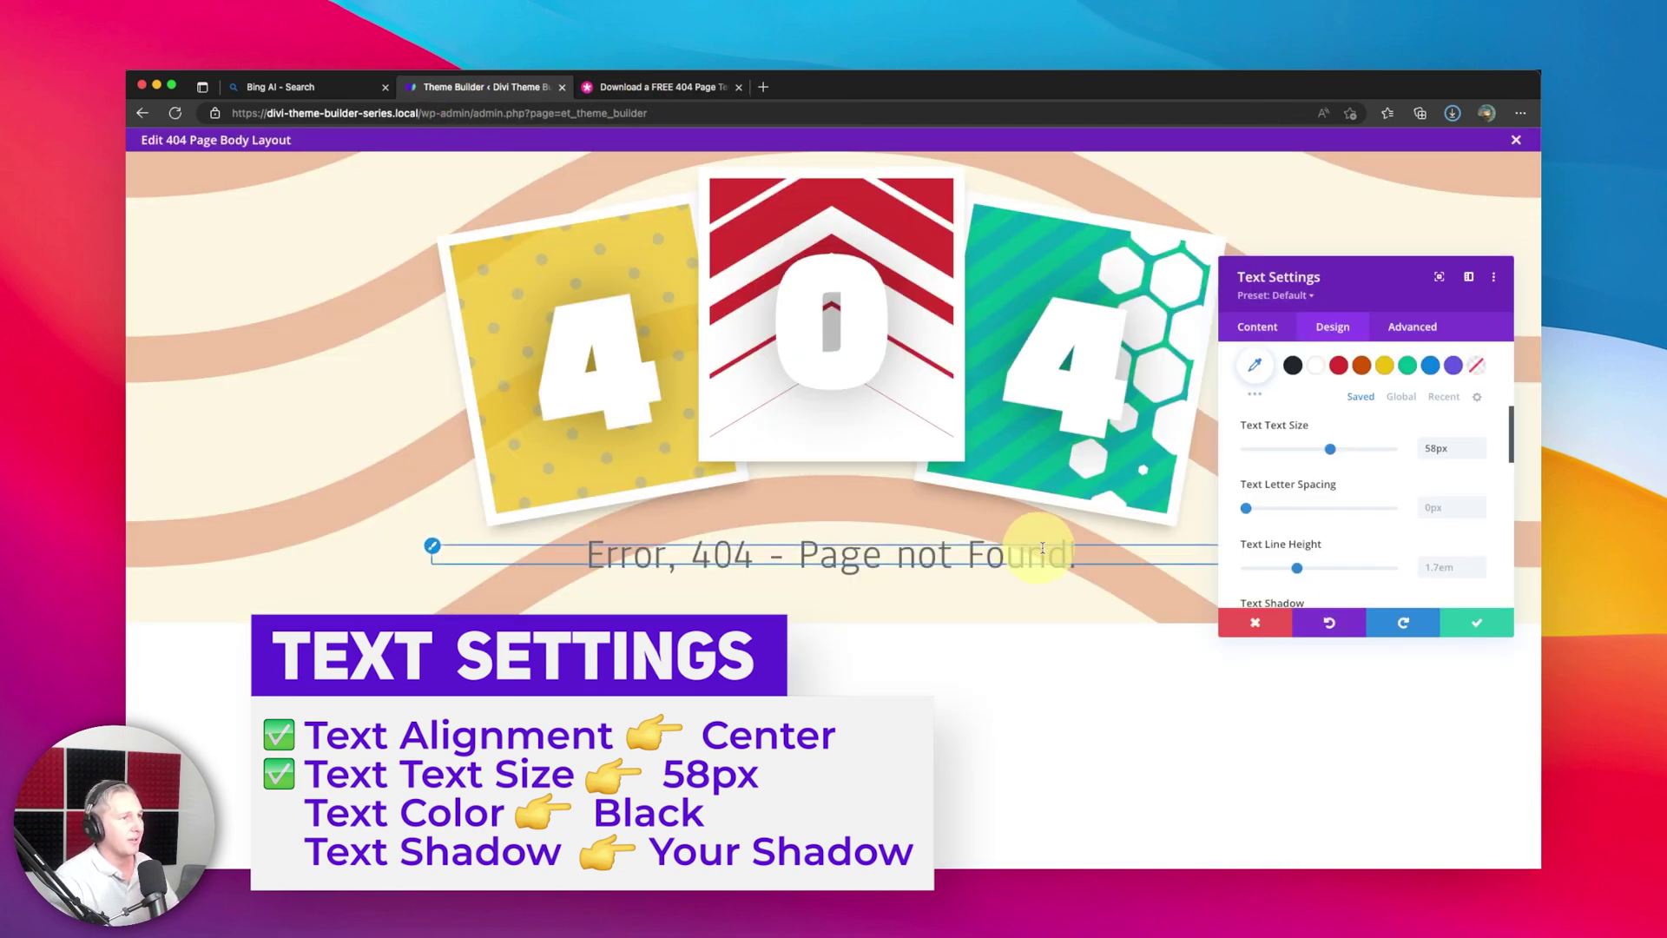
Give the error text a dark colour and a text shadow preset, then save
click(1317, 368)
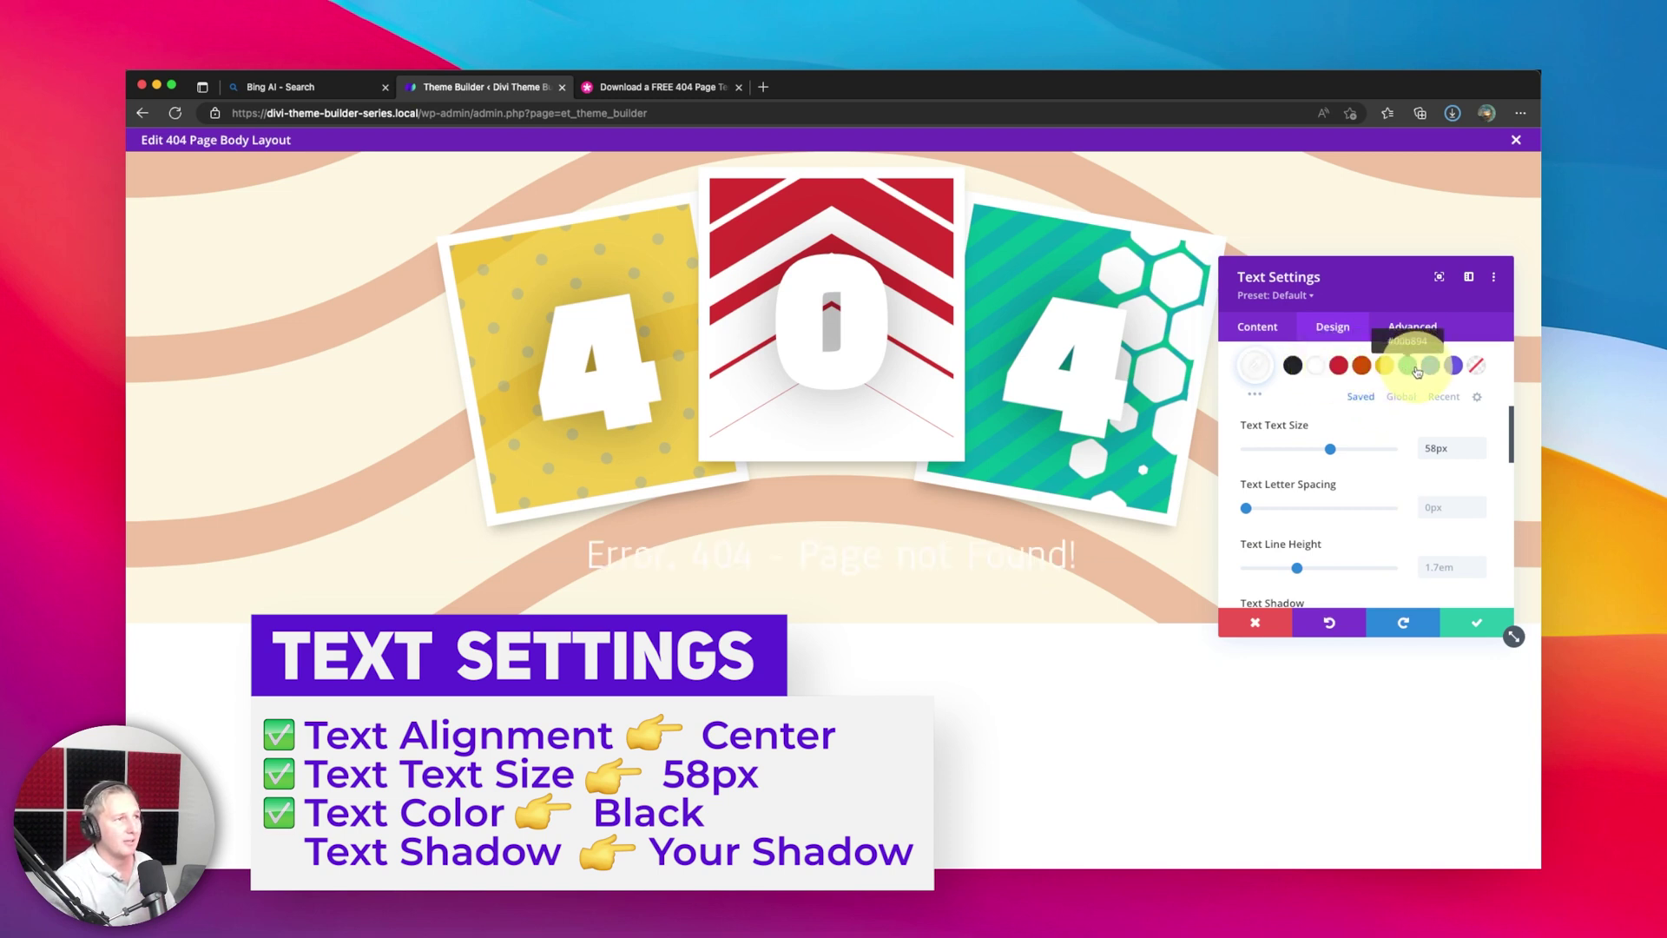
scroll(1355, 408, down, 5)
scroll(1324, 443, up, 2)
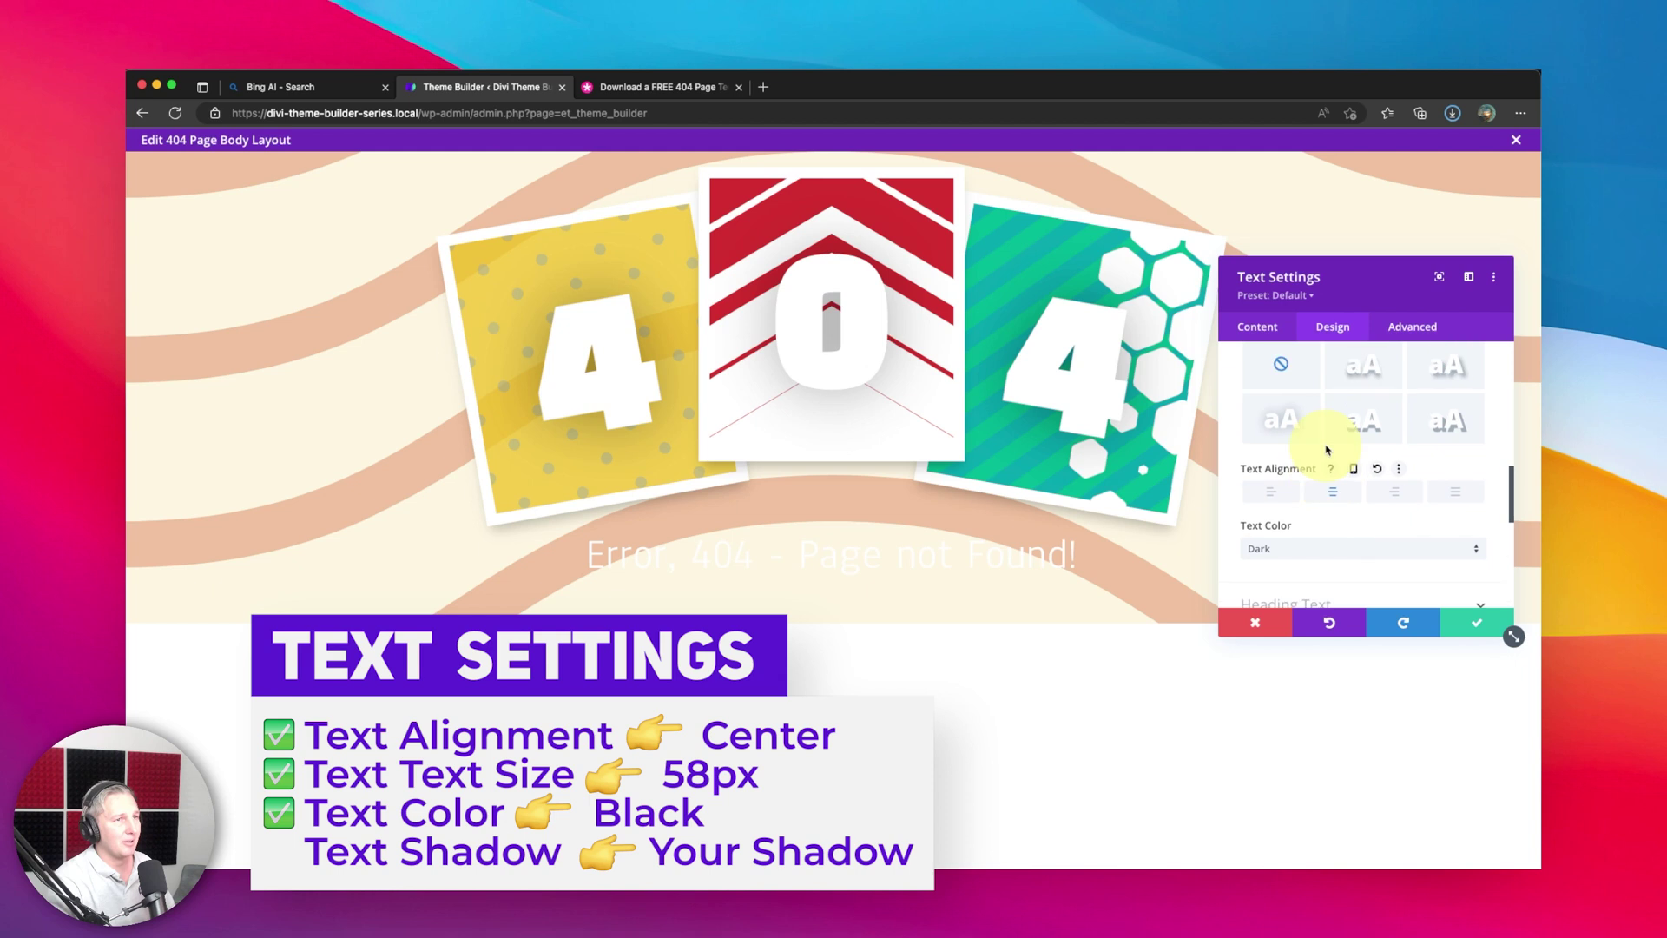
scroll(1389, 460, up, 2)
click(1286, 524)
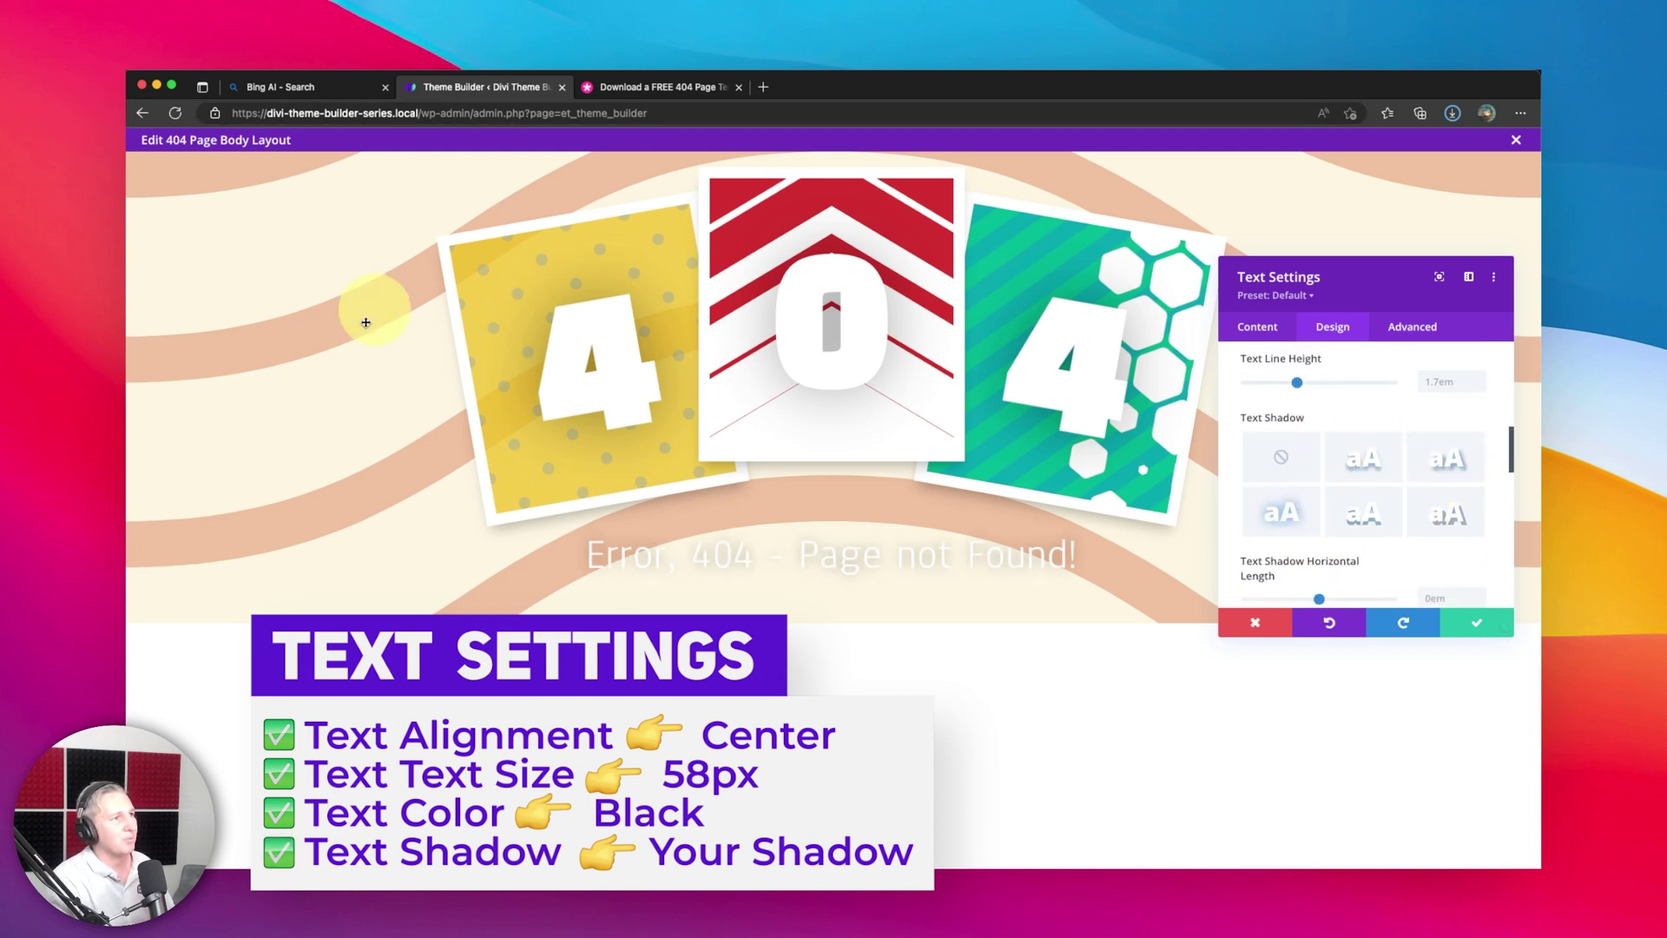
scroll(1362, 458, up, 6)
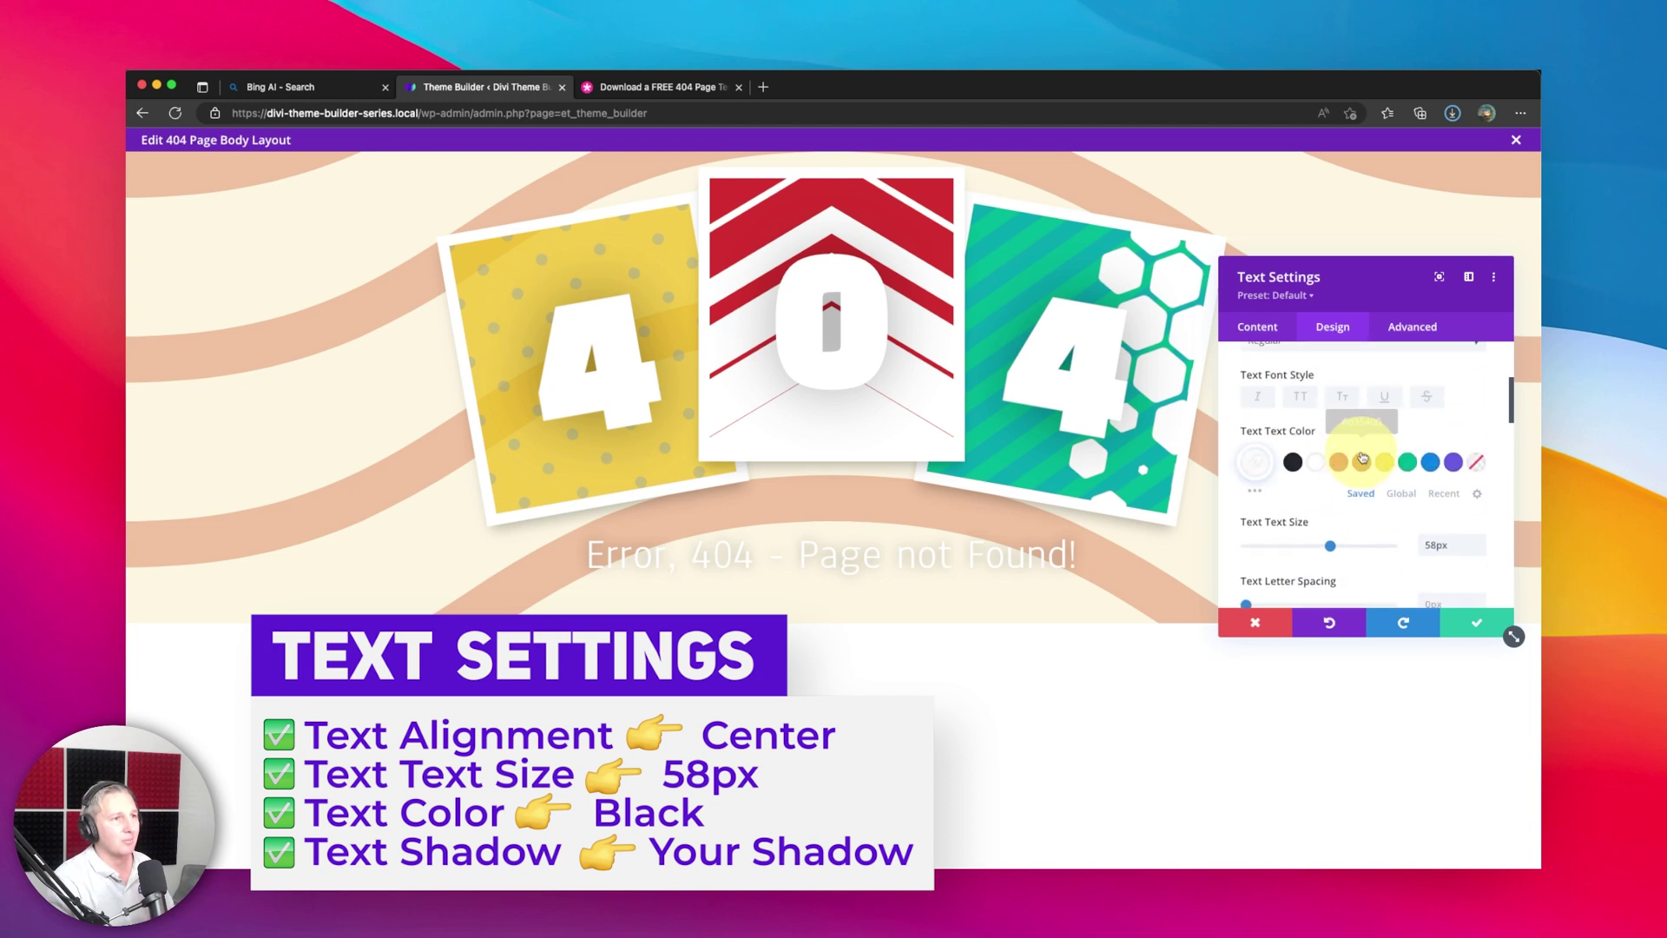
click(1293, 463)
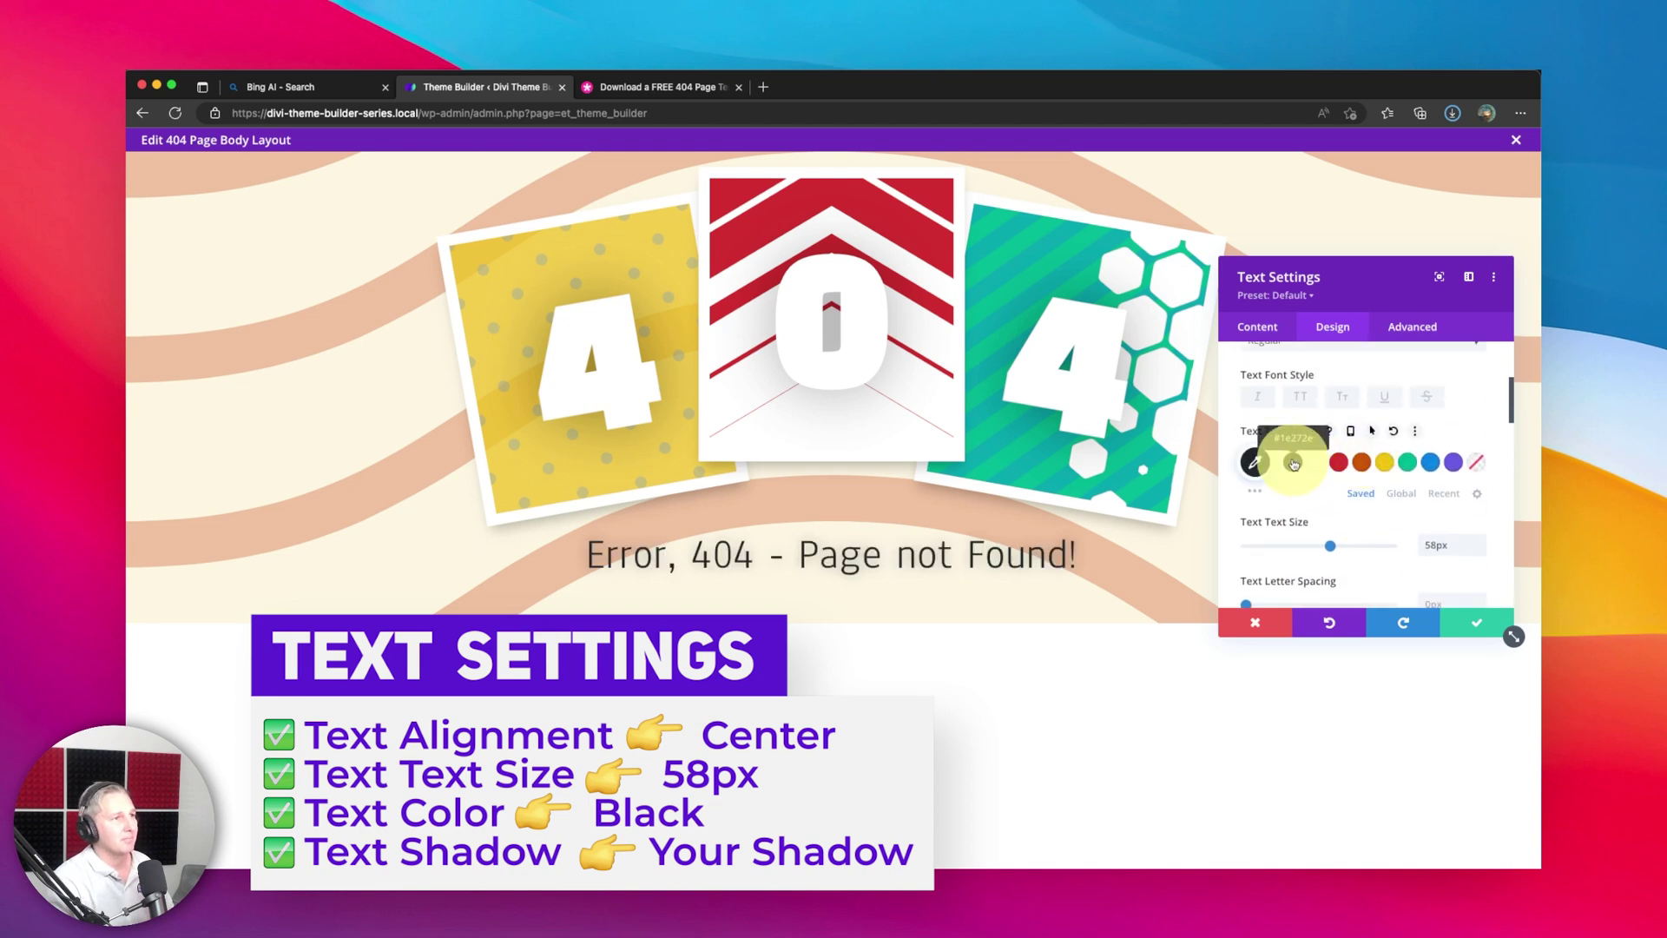
scroll(1369, 538, down, 3)
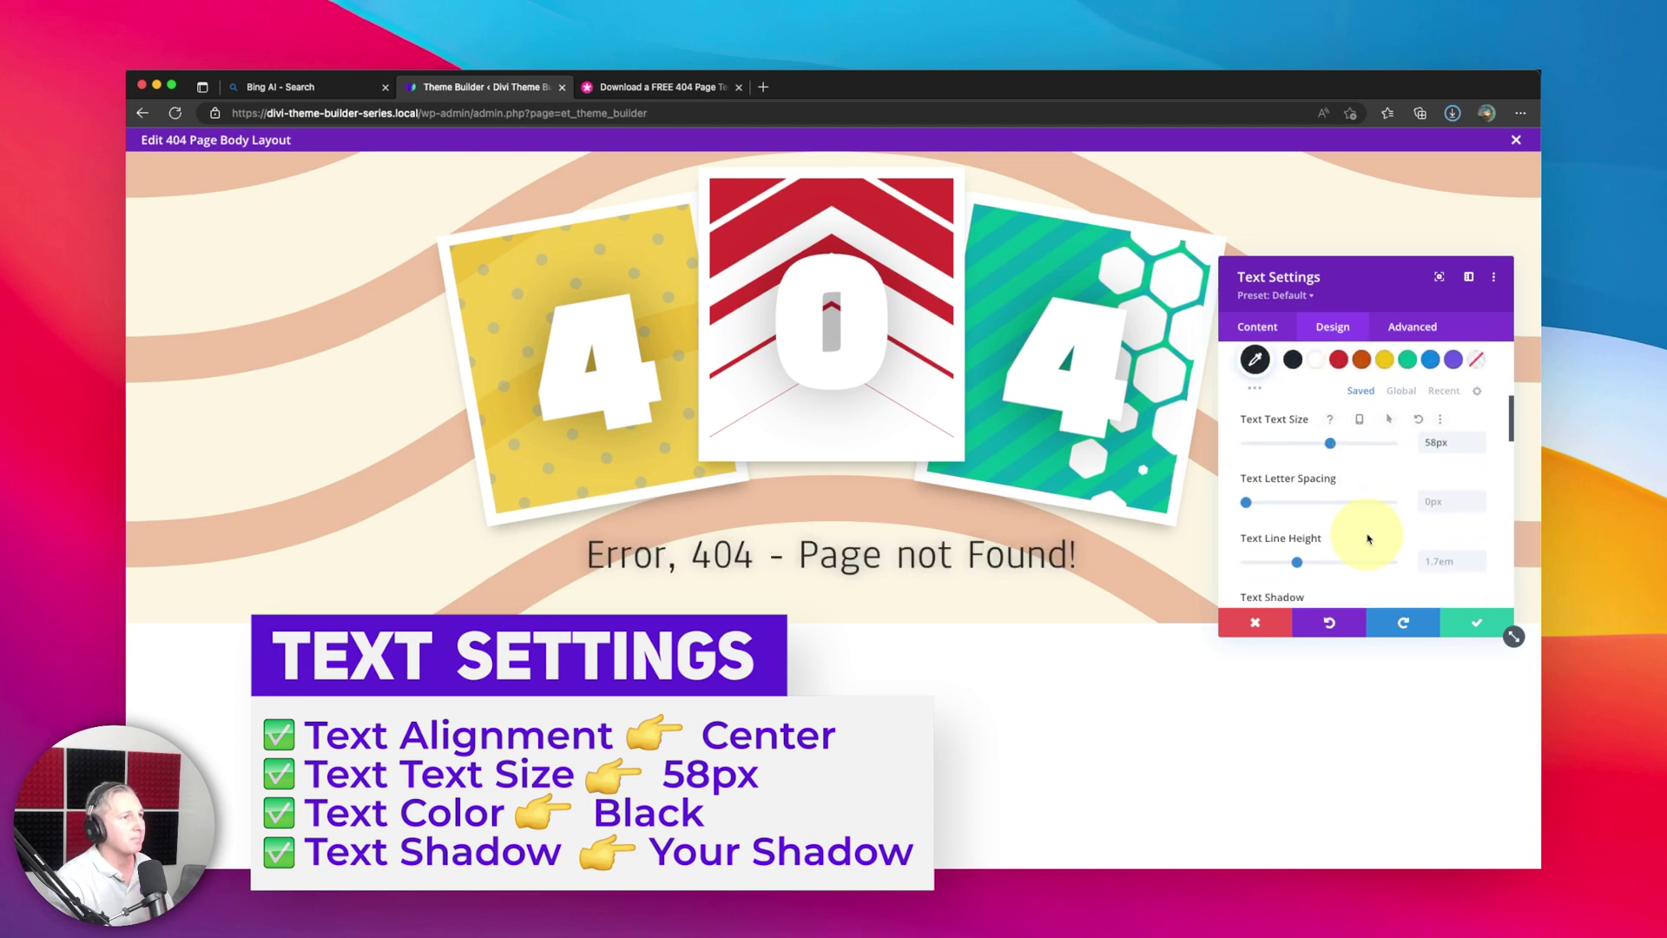
click(1478, 628)
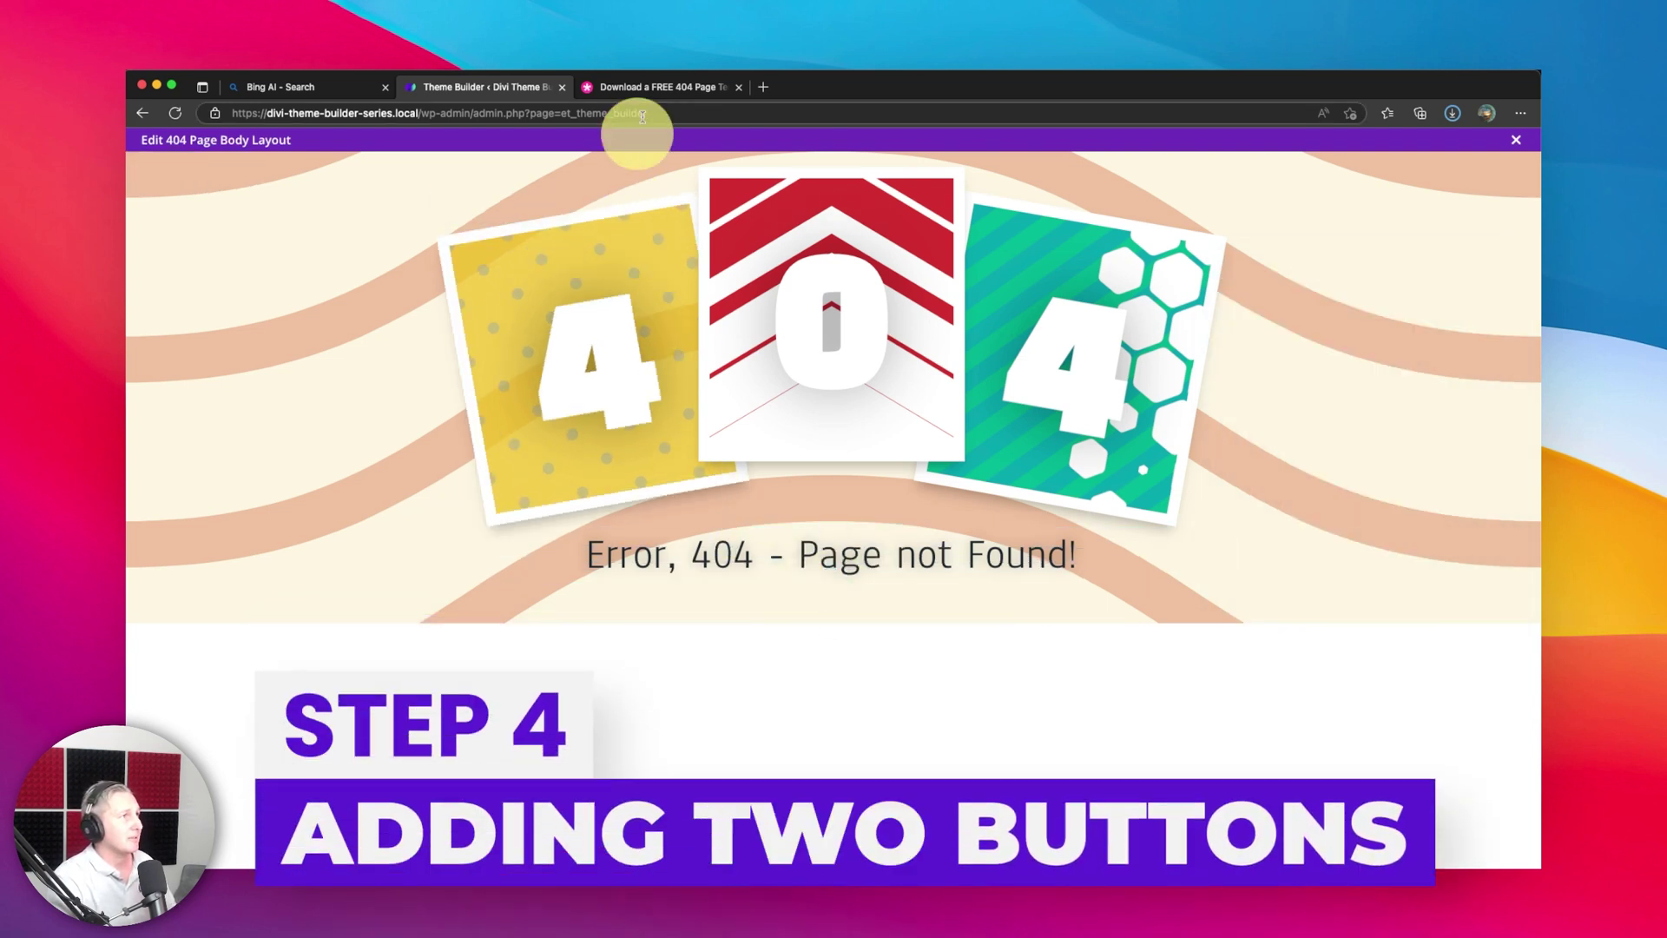
Add a two-column row below the error text with a Button module in the left column
click(652, 87)
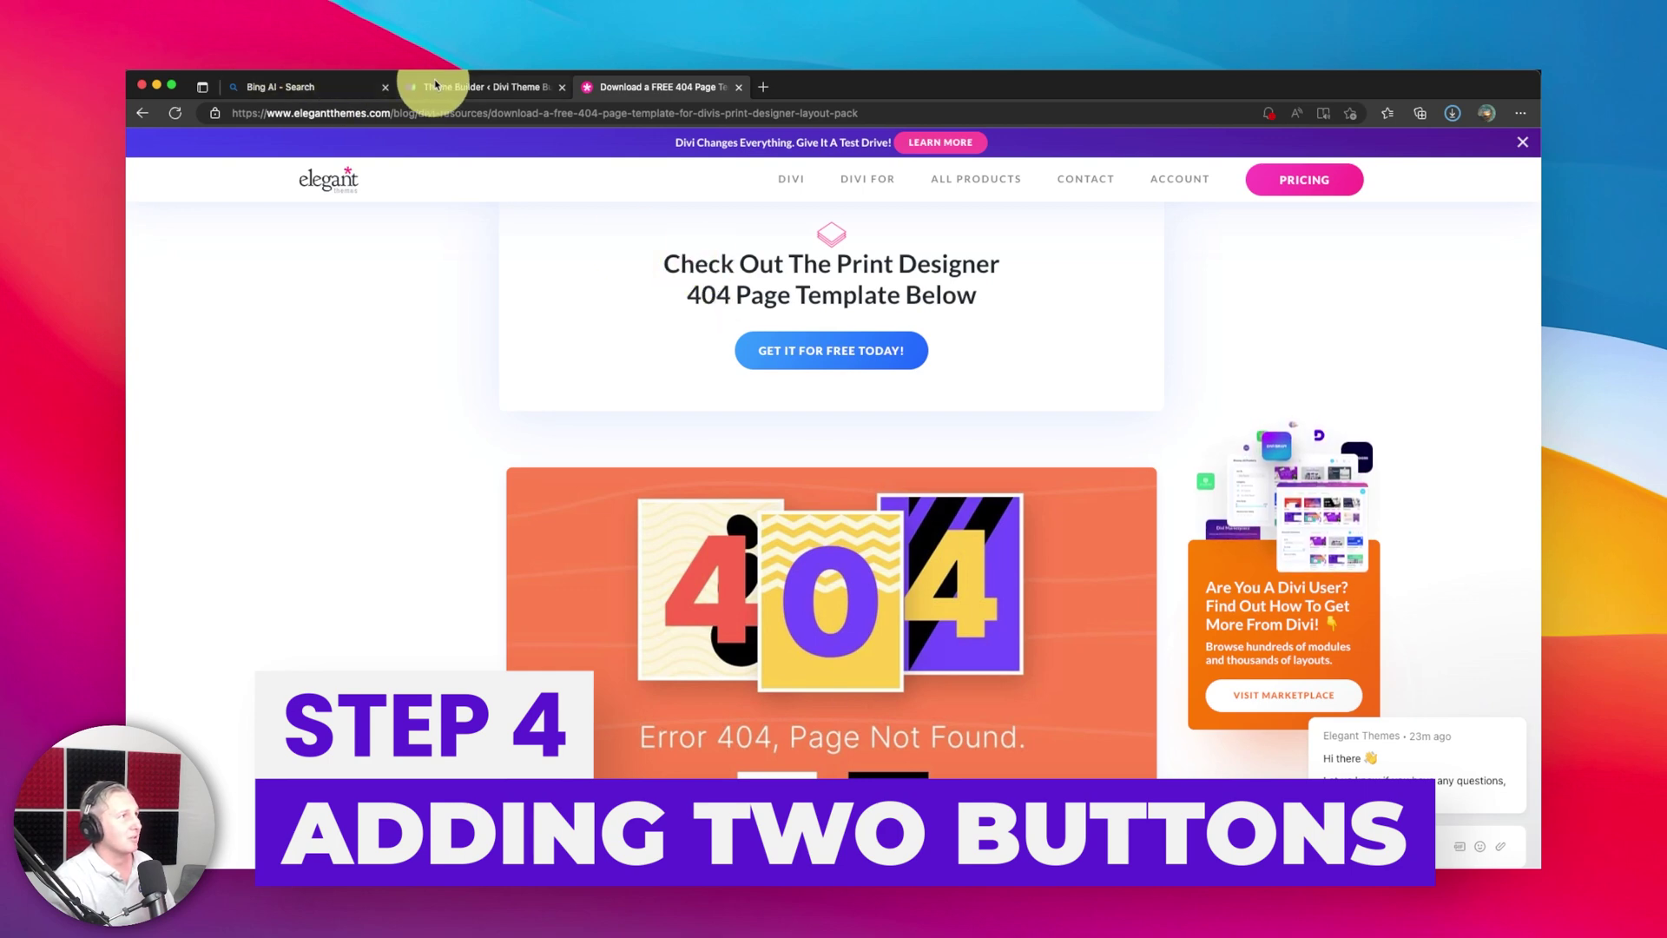
click(464, 84)
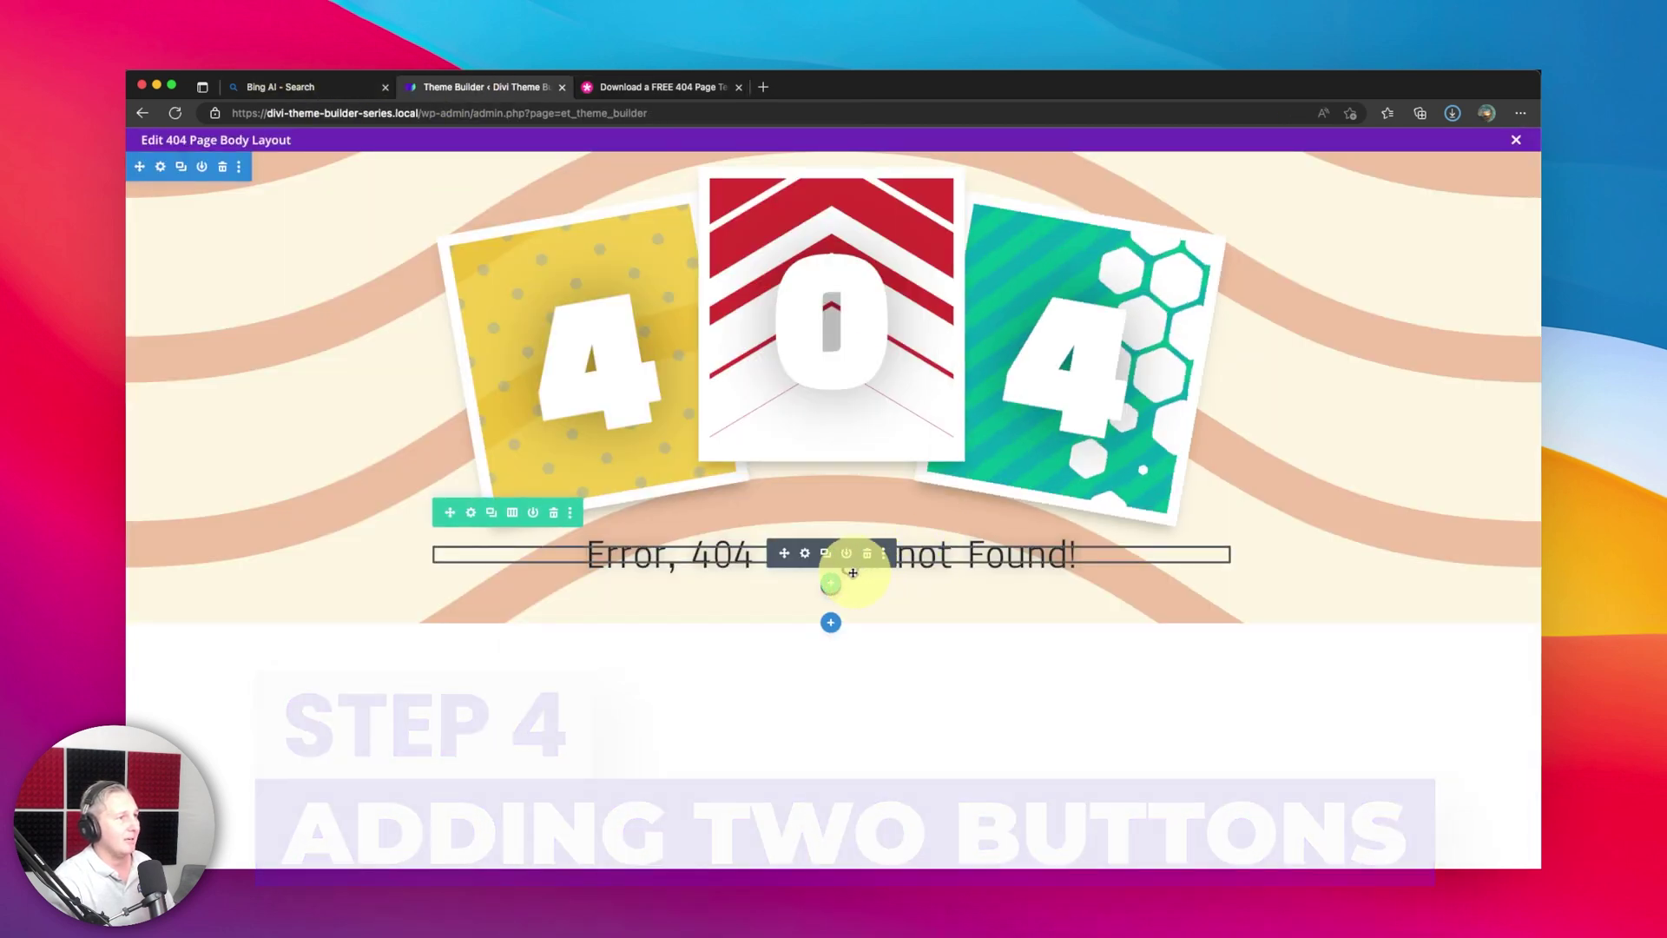
click(834, 580)
click(847, 267)
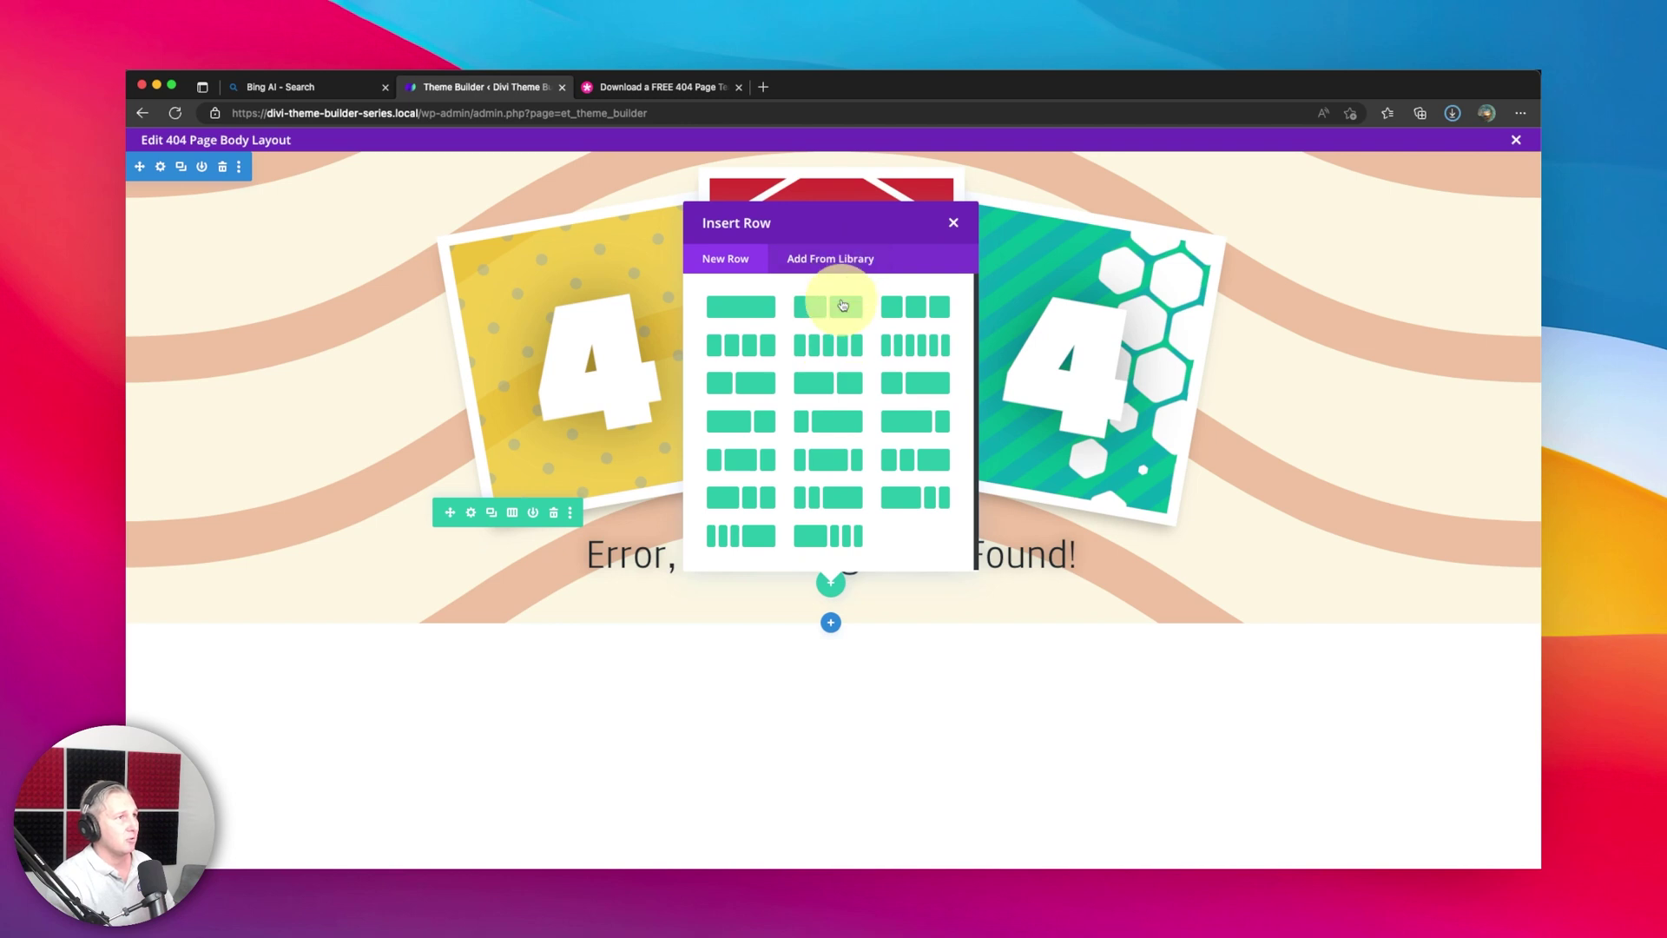
click(842, 305)
text(b)
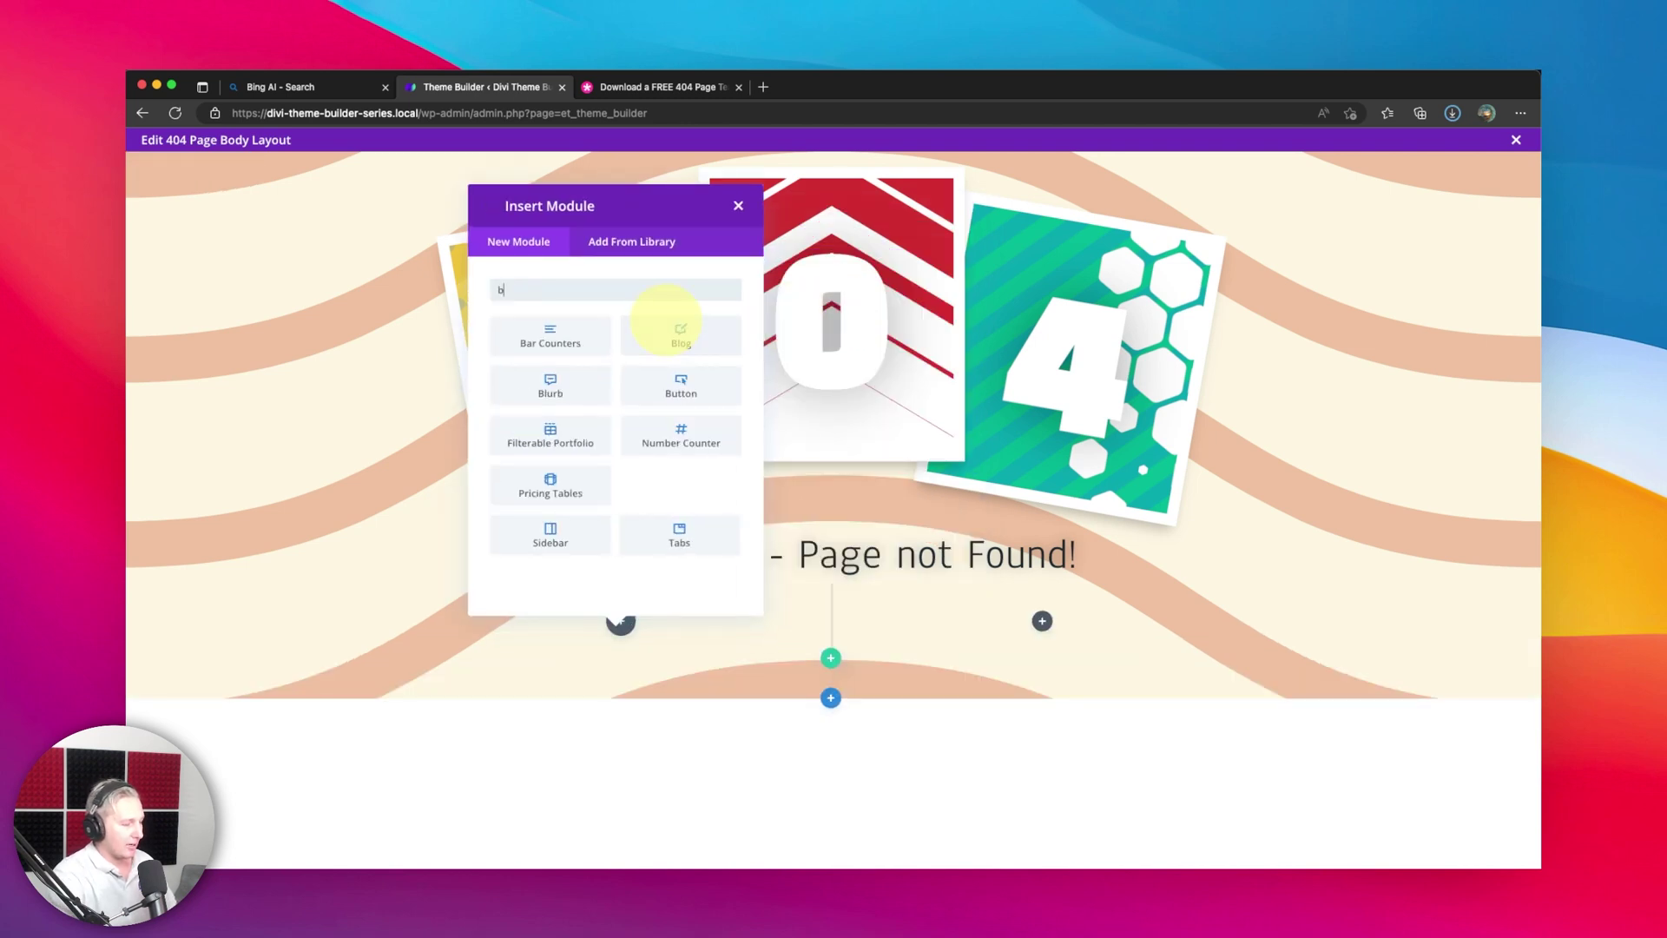
text(utton)
click(550, 339)
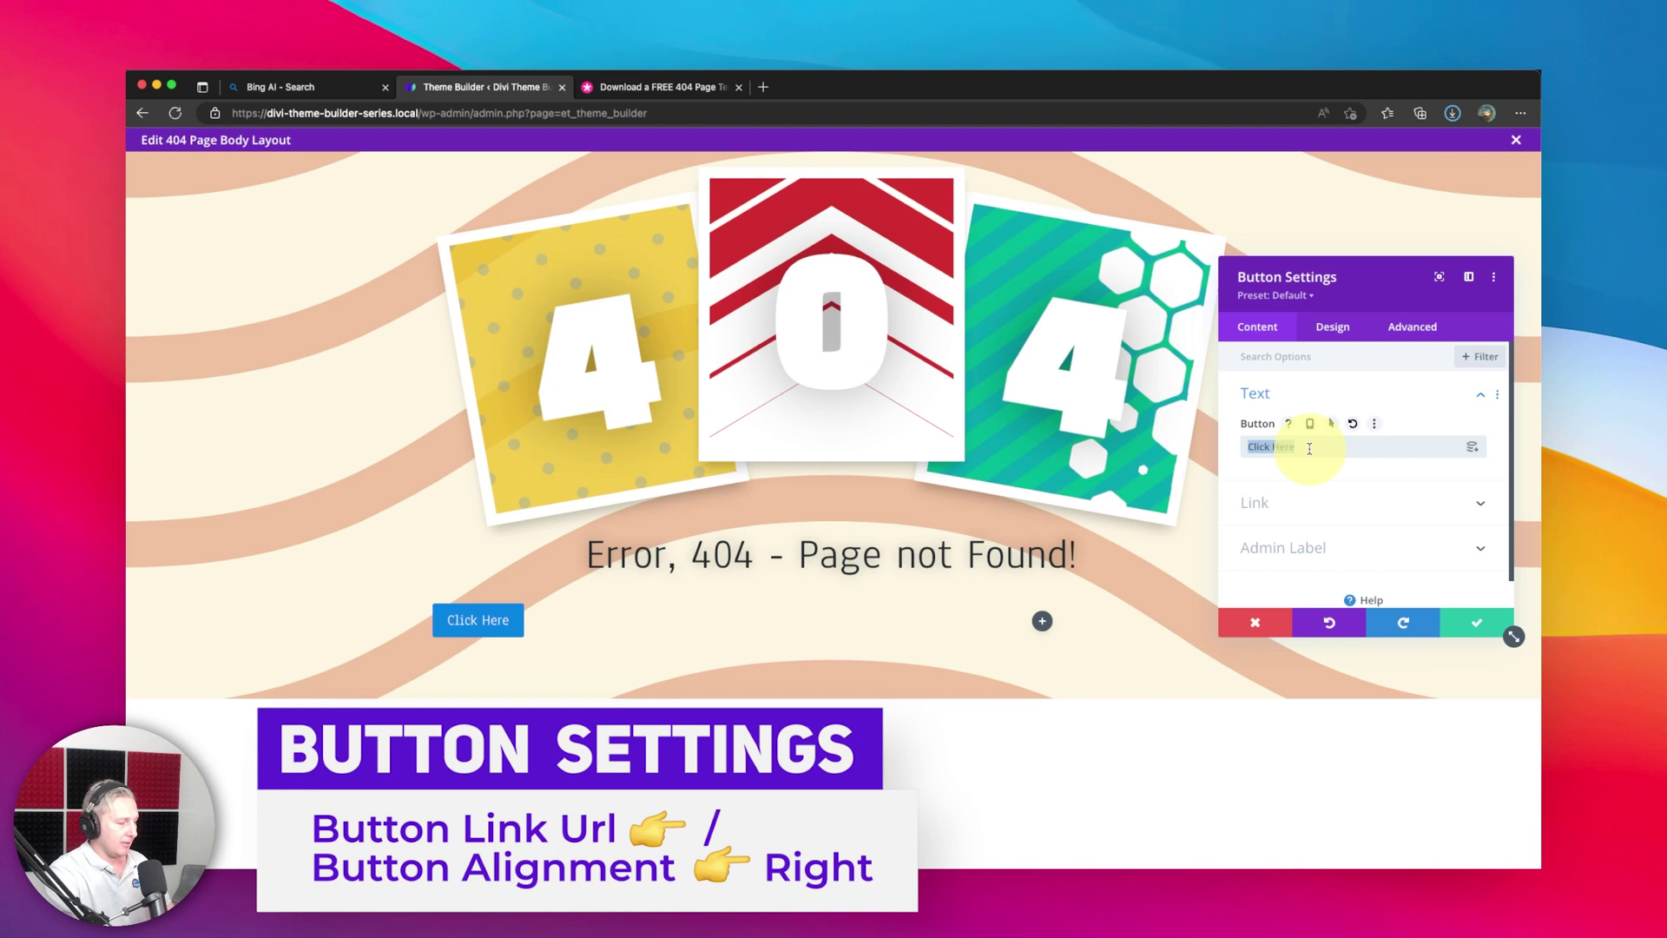
Link the button to '/', right-align it, and save the button settings
click(1311, 514)
text(/)
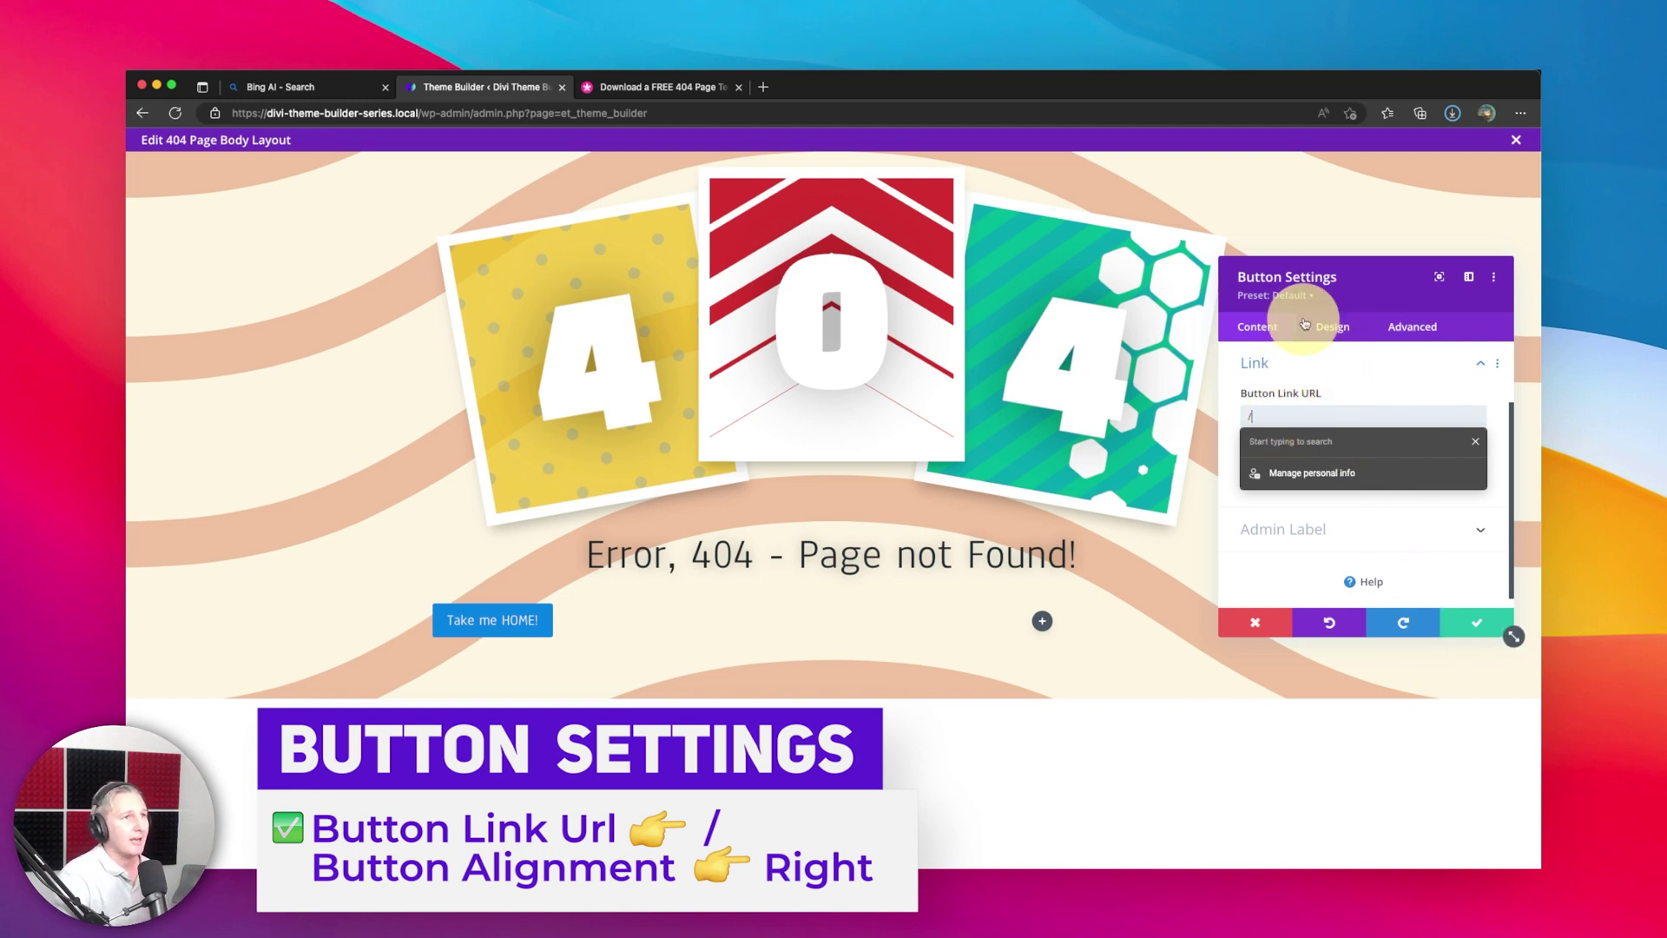
click(1333, 327)
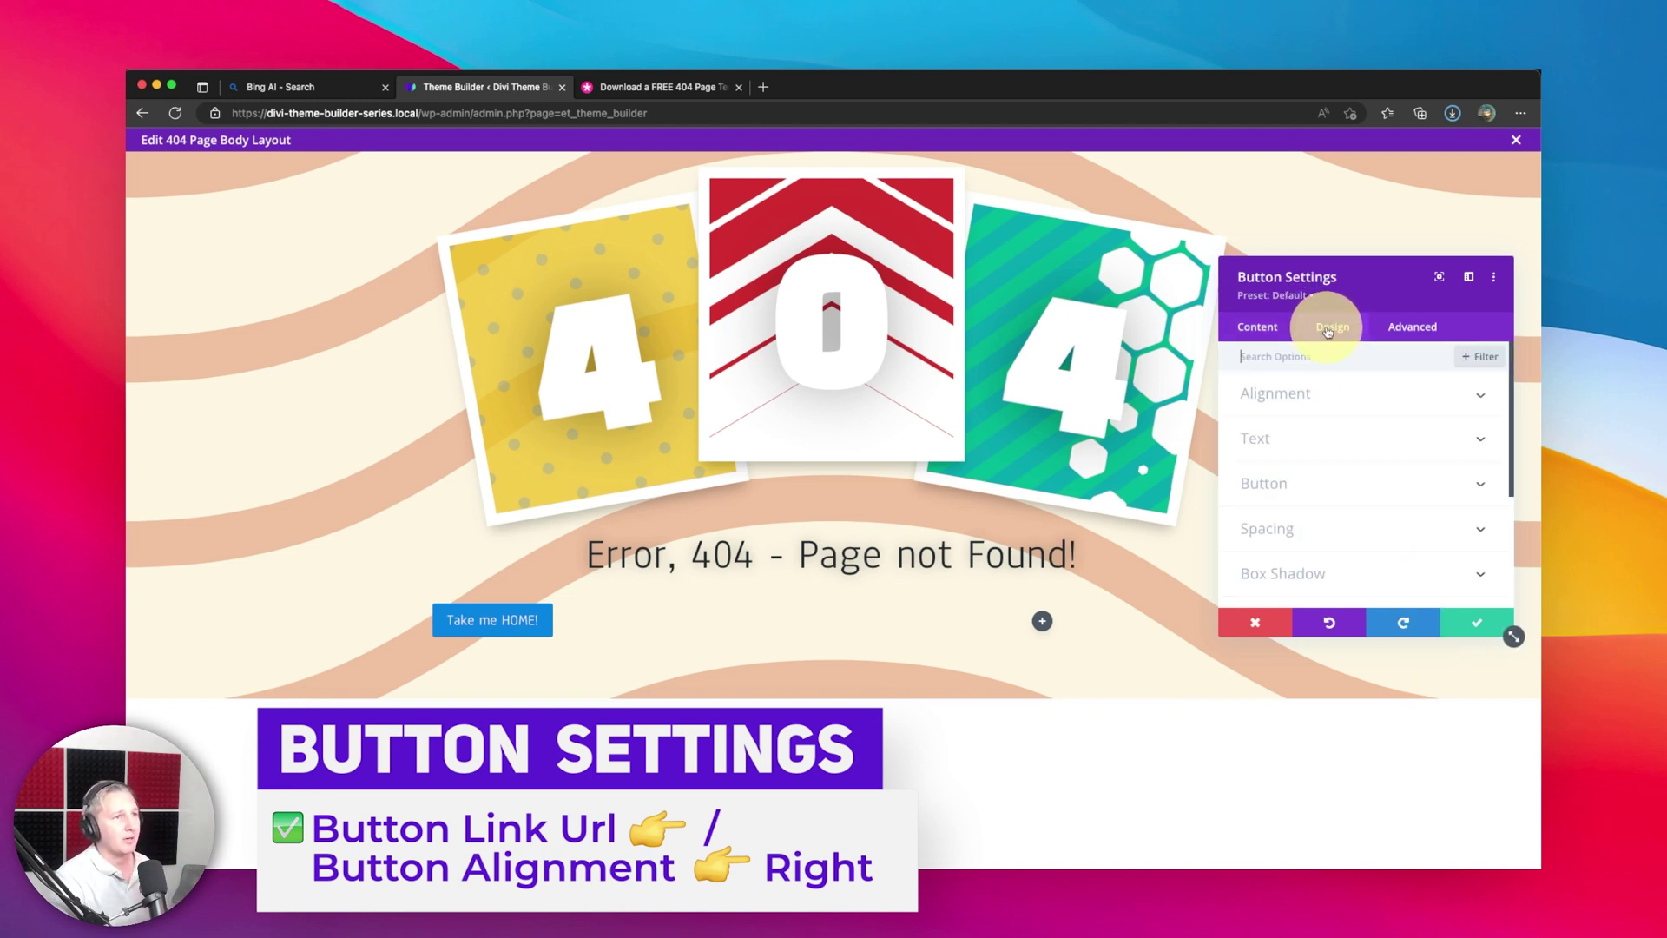
click(1337, 401)
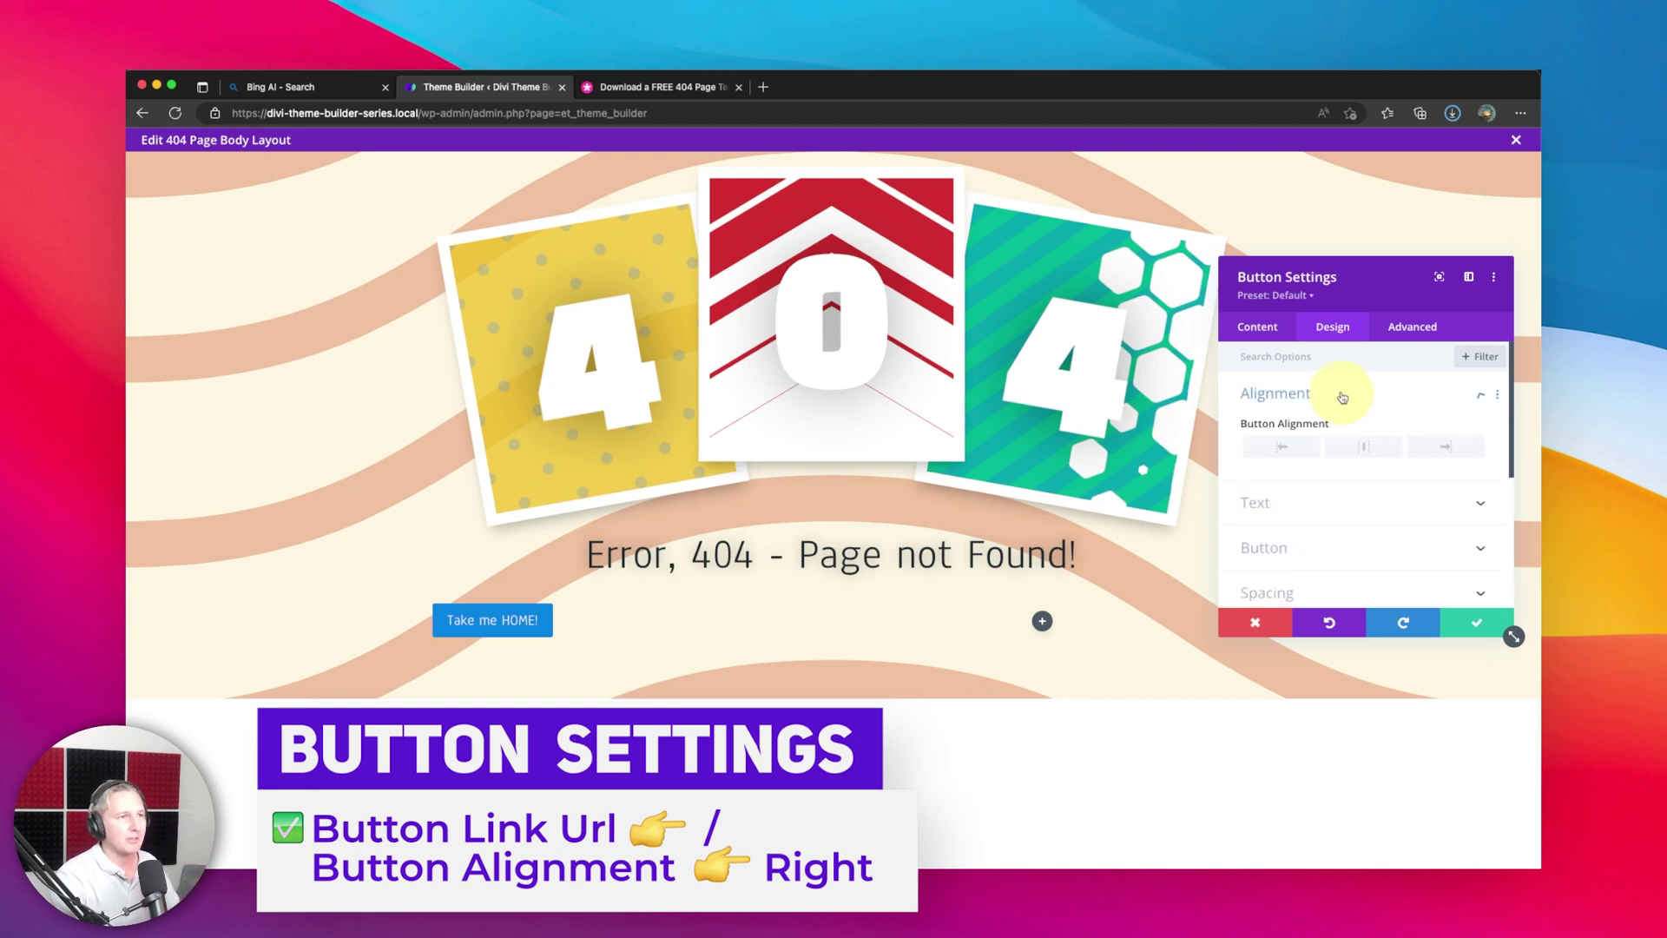
click(1433, 446)
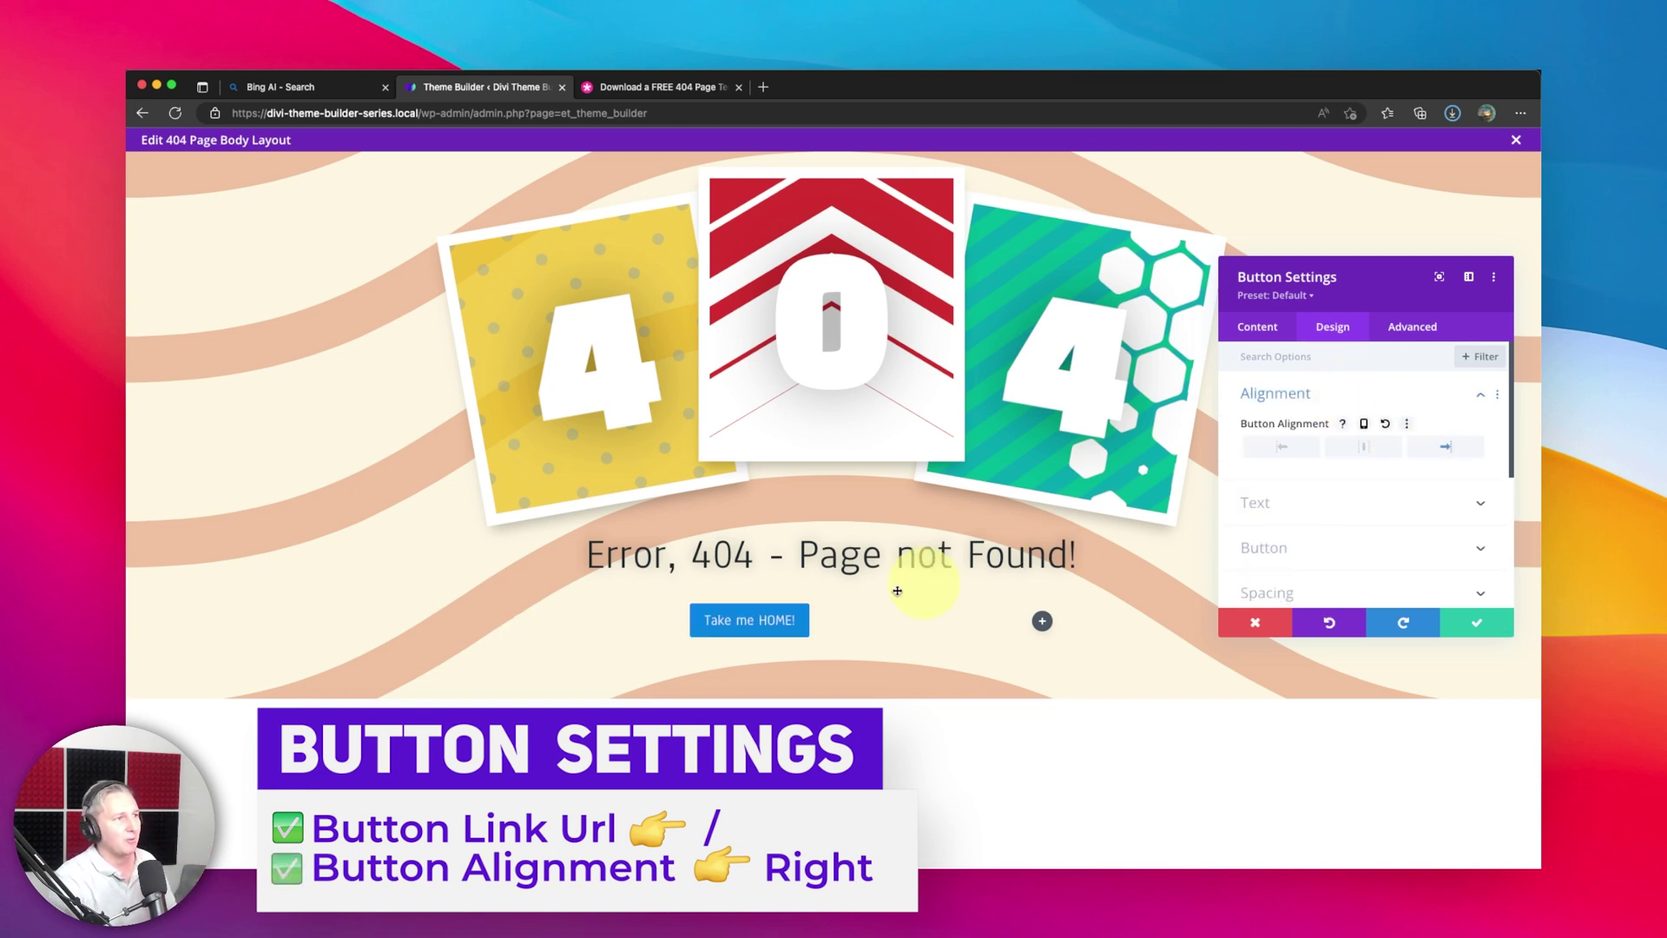
click(1487, 625)
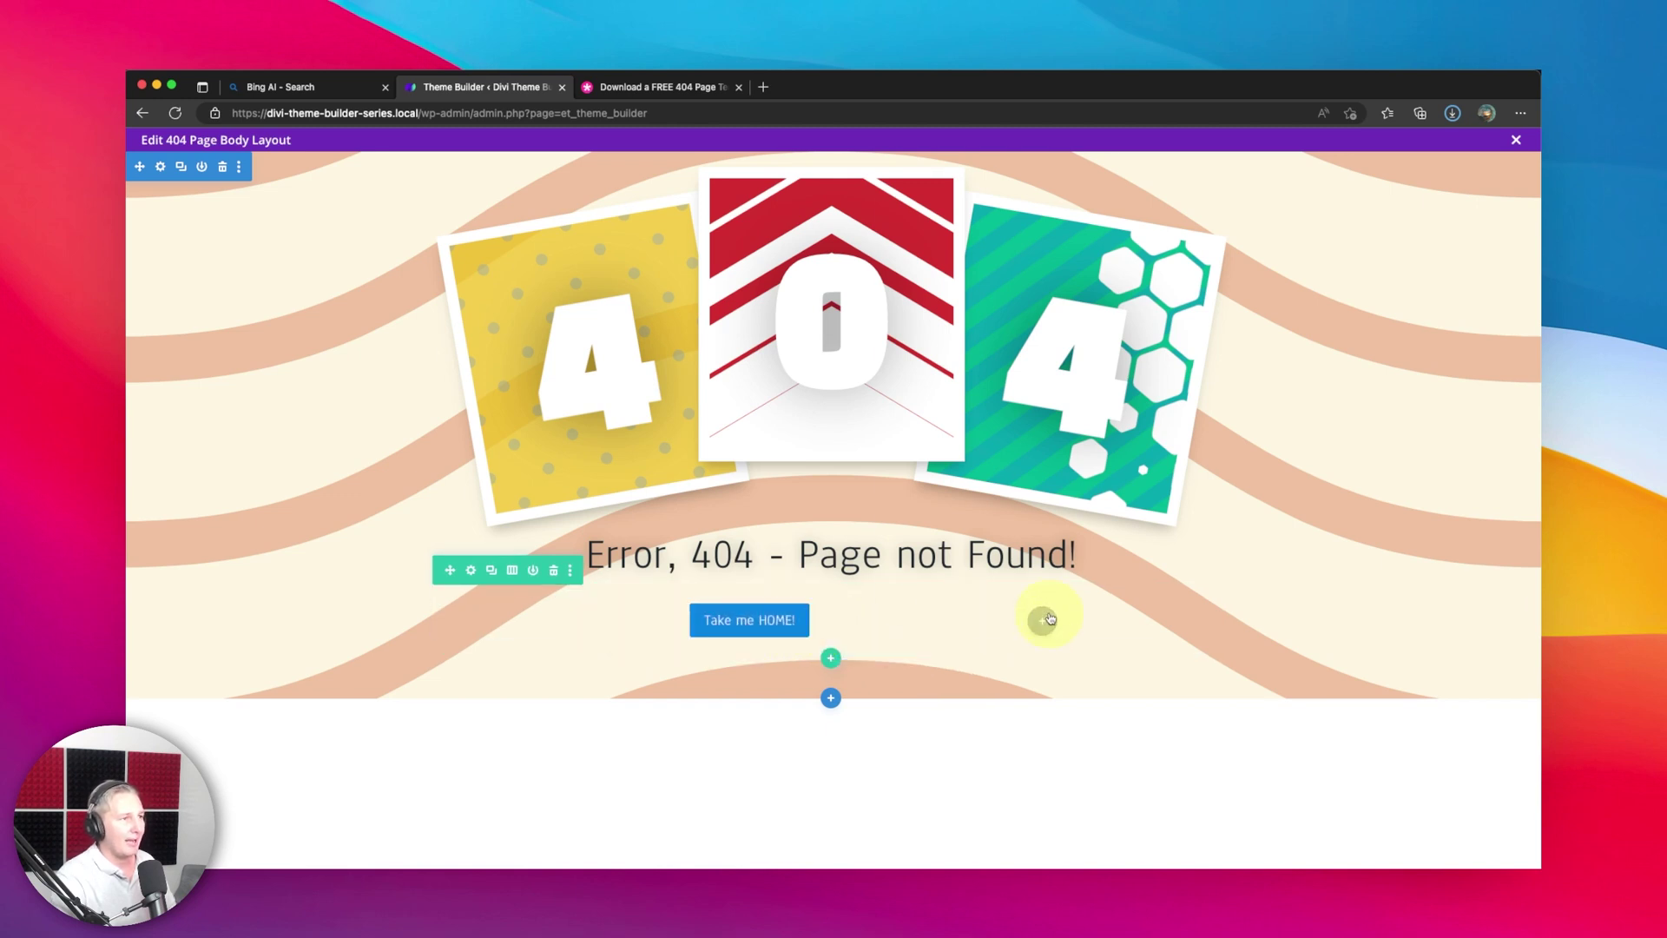
Add a Button module reading 'Take me SHOPPING!' to the right column, checking its alignment
click(1045, 620)
text(button)
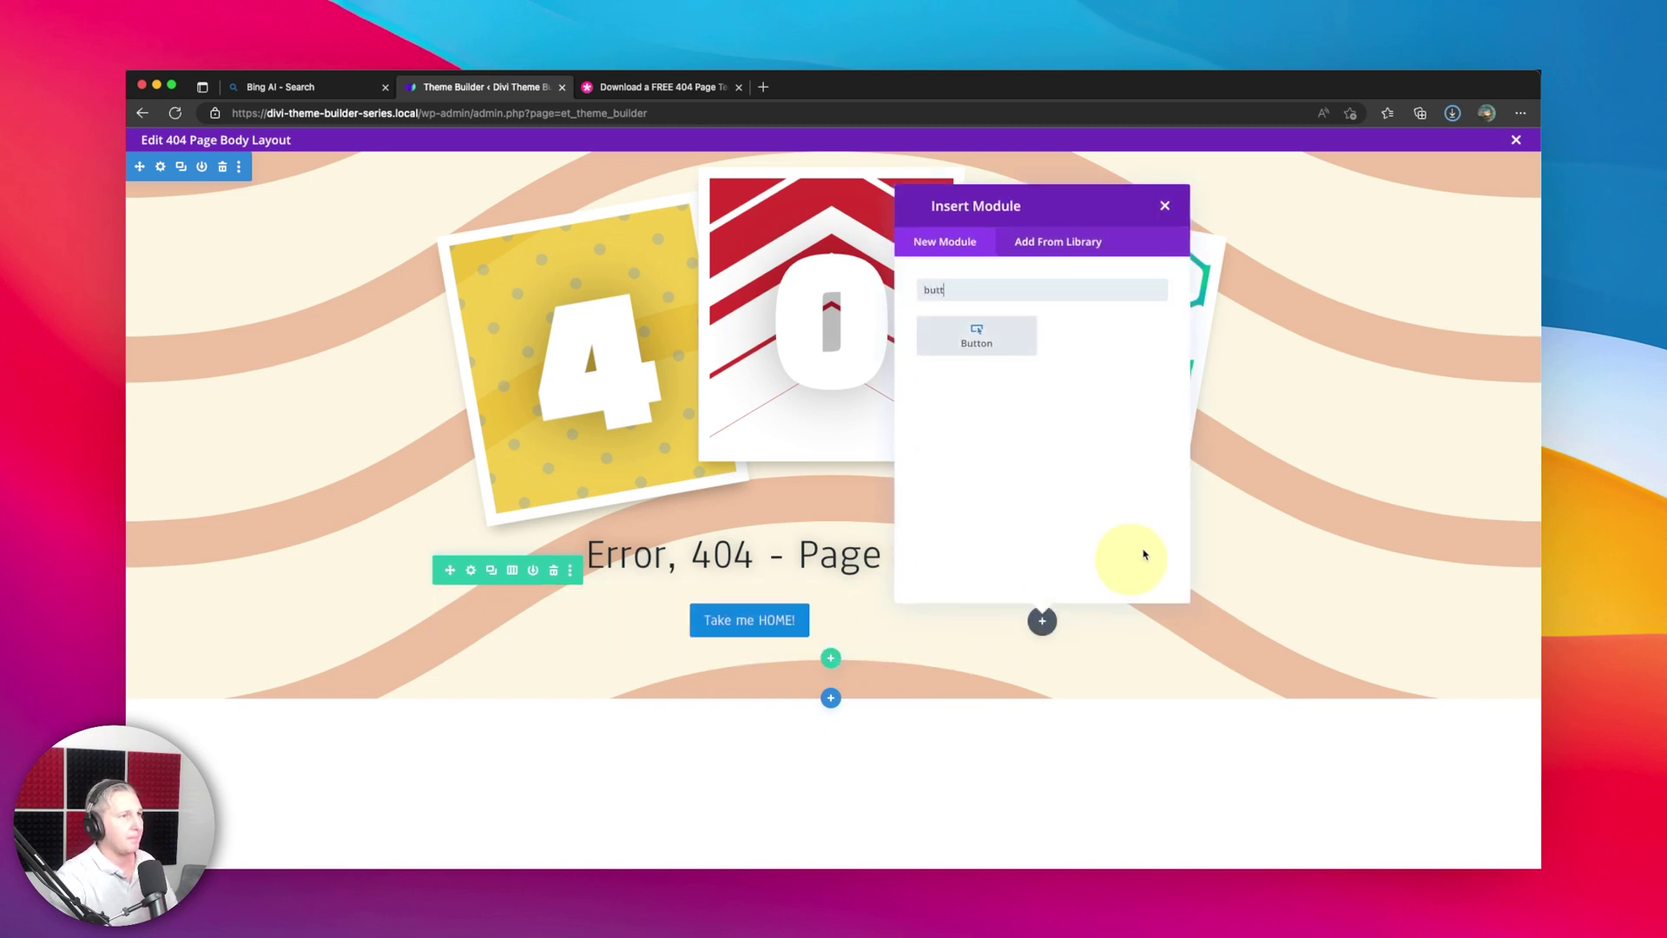
click(1020, 341)
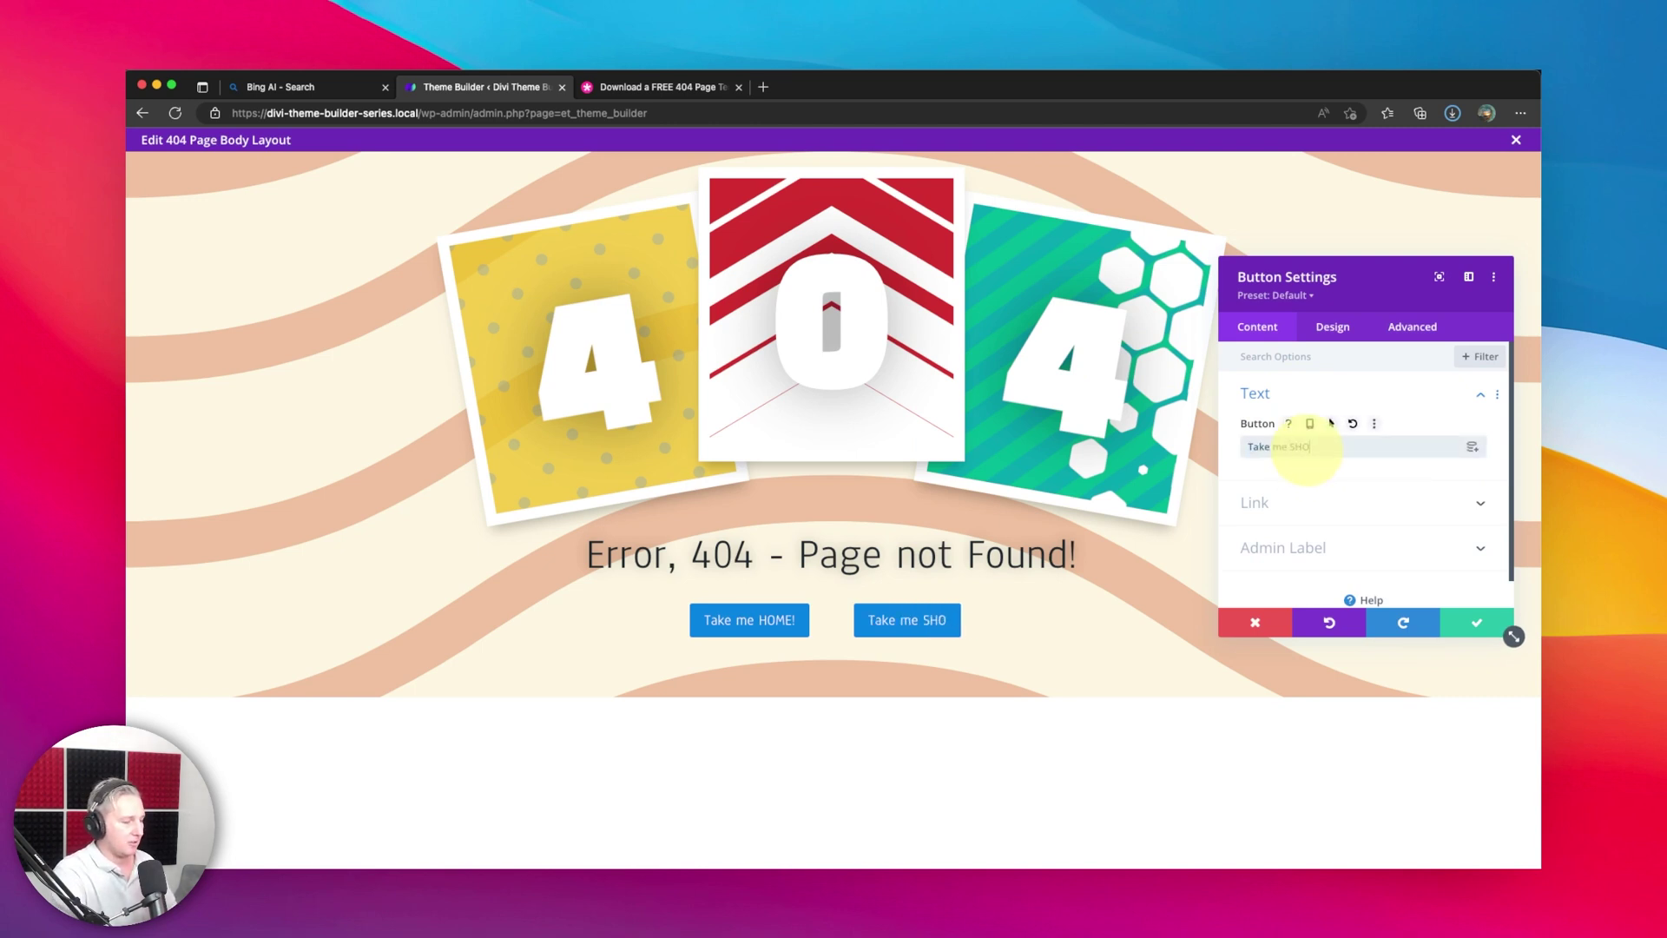
click(1328, 329)
click(1312, 392)
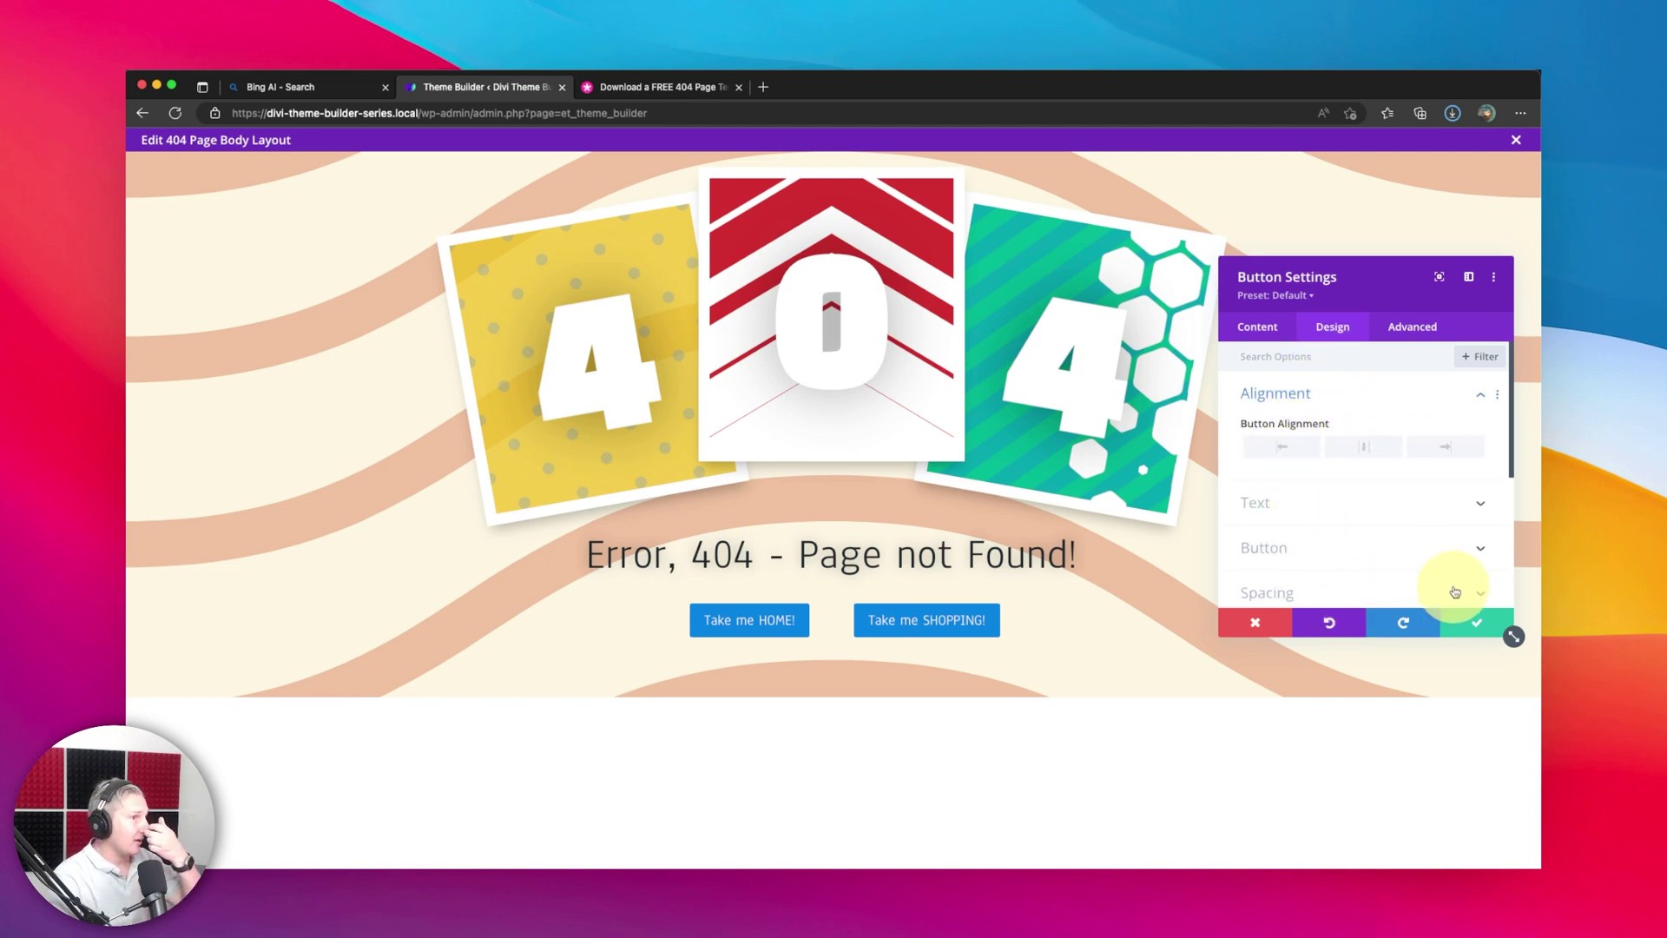
click(1464, 622)
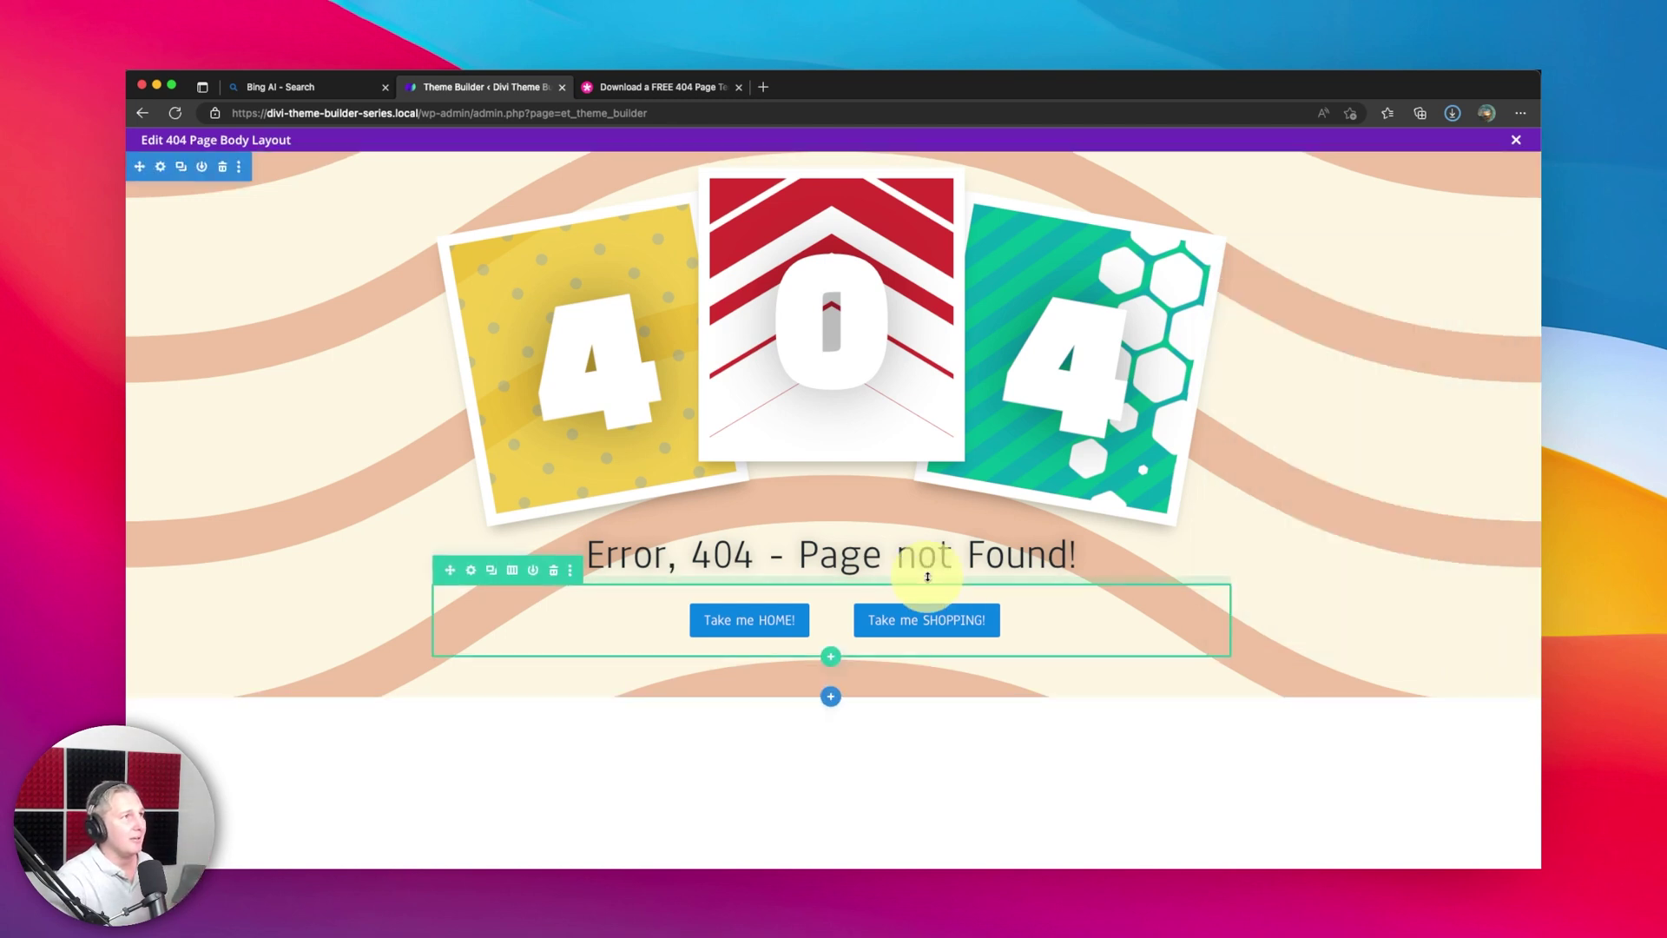
Give the 404 section 150px top padding with bottom padding linked to match
click(159, 168)
click(1333, 326)
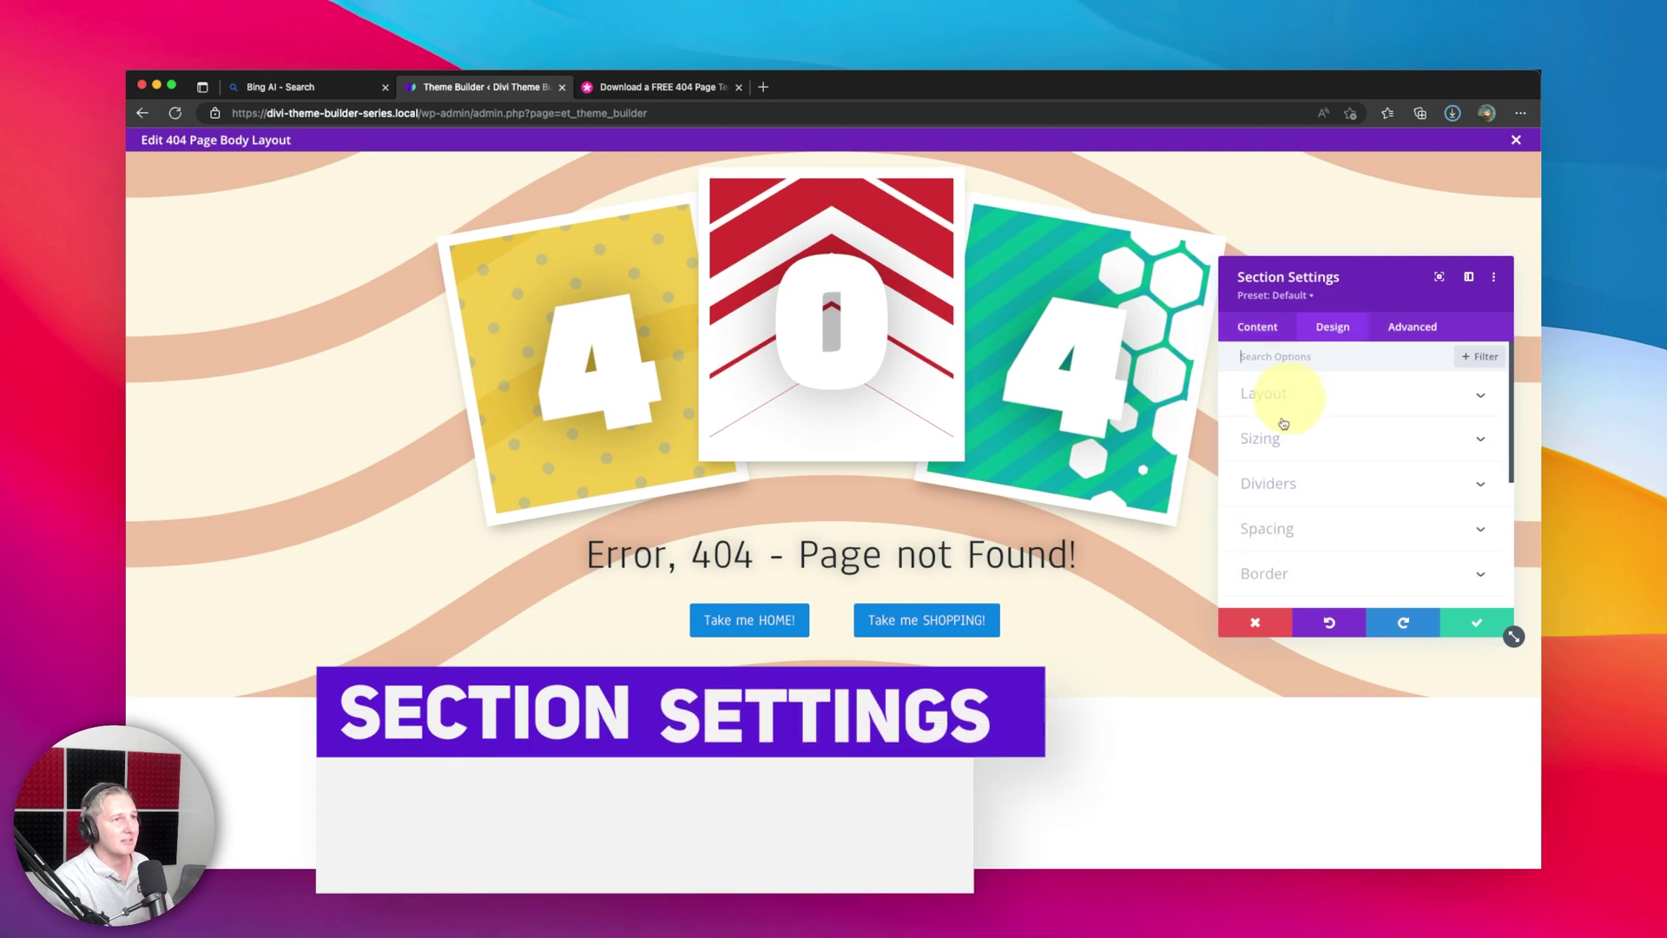
click(1270, 529)
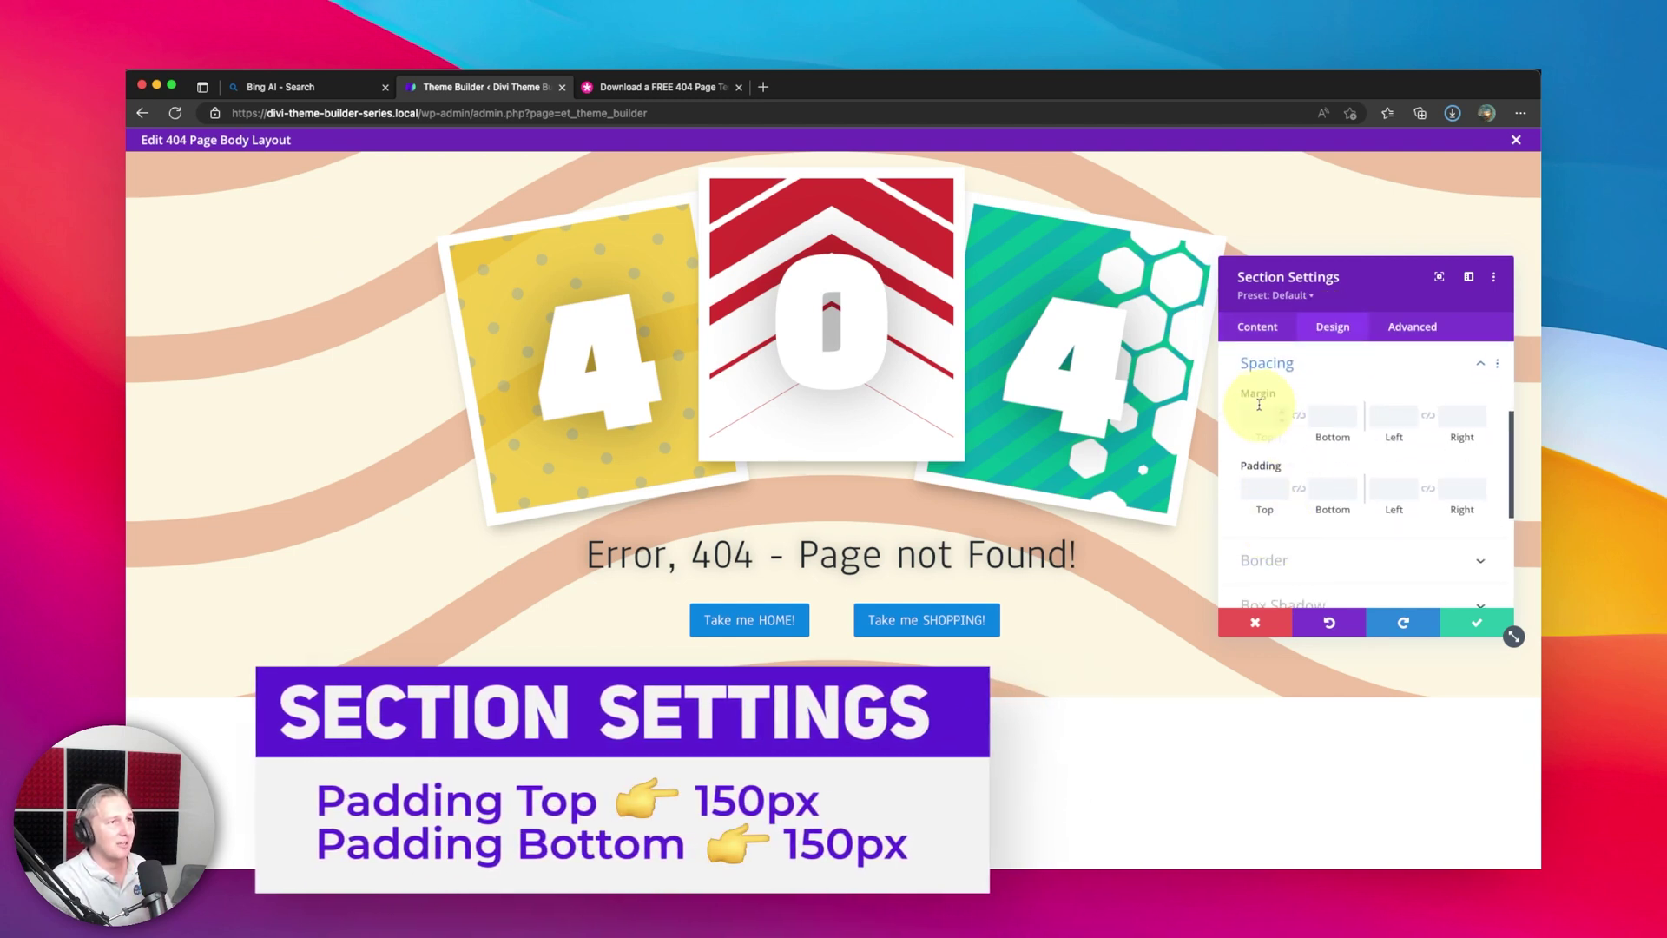
click(1253, 489)
text(500)
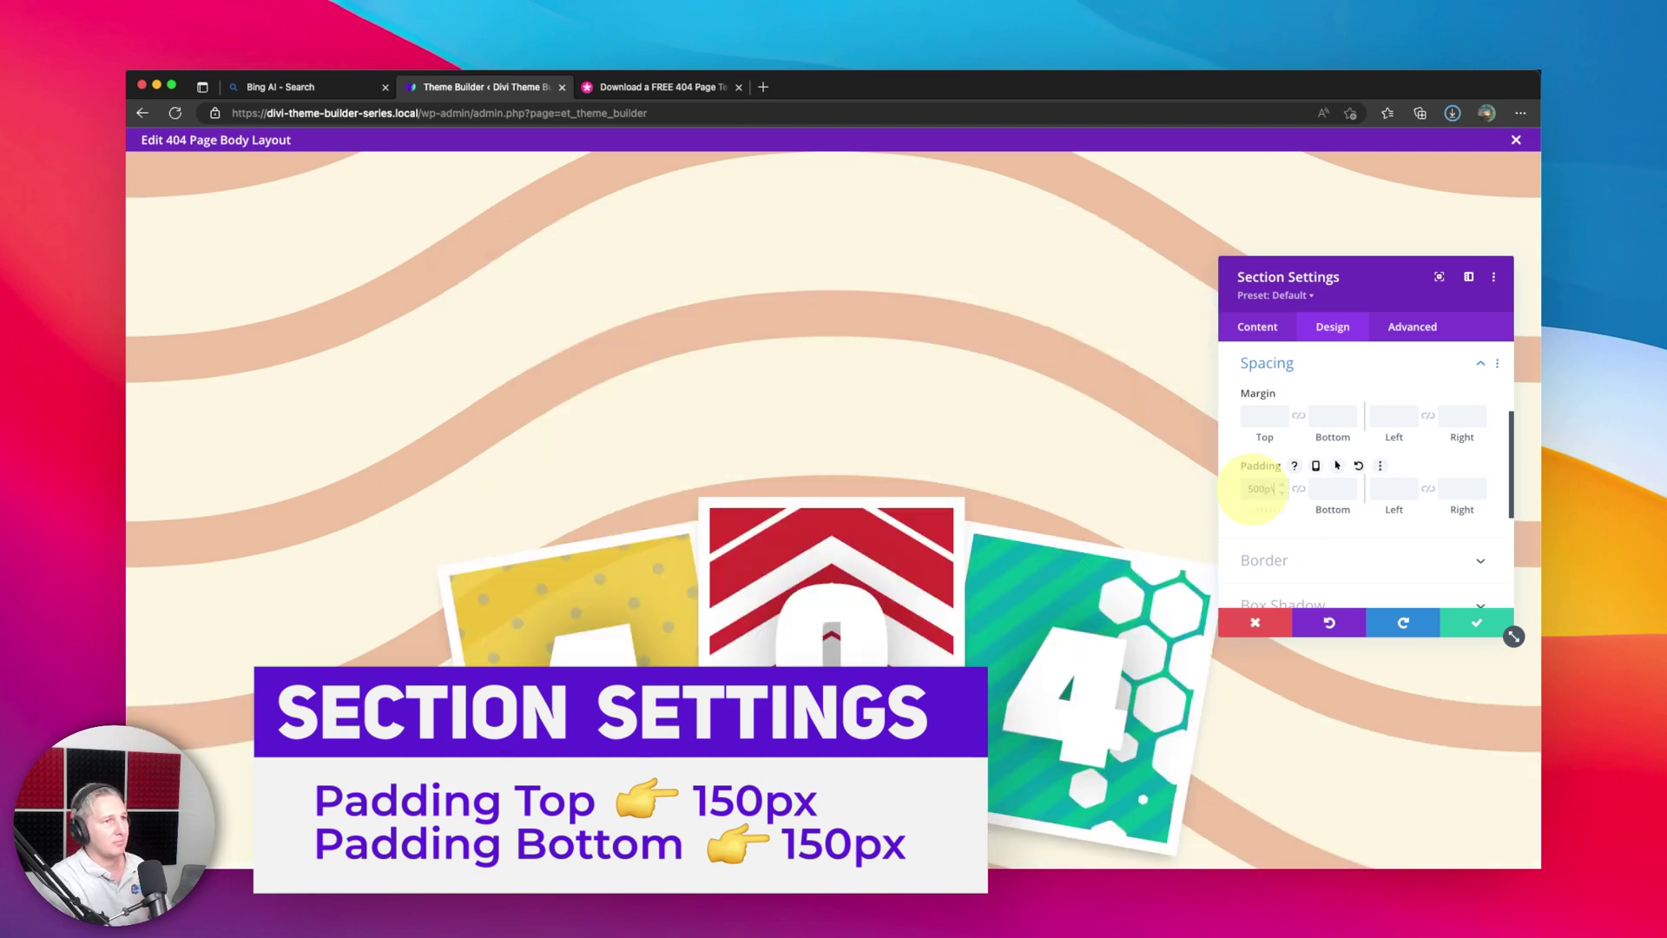
key(BackSpace)
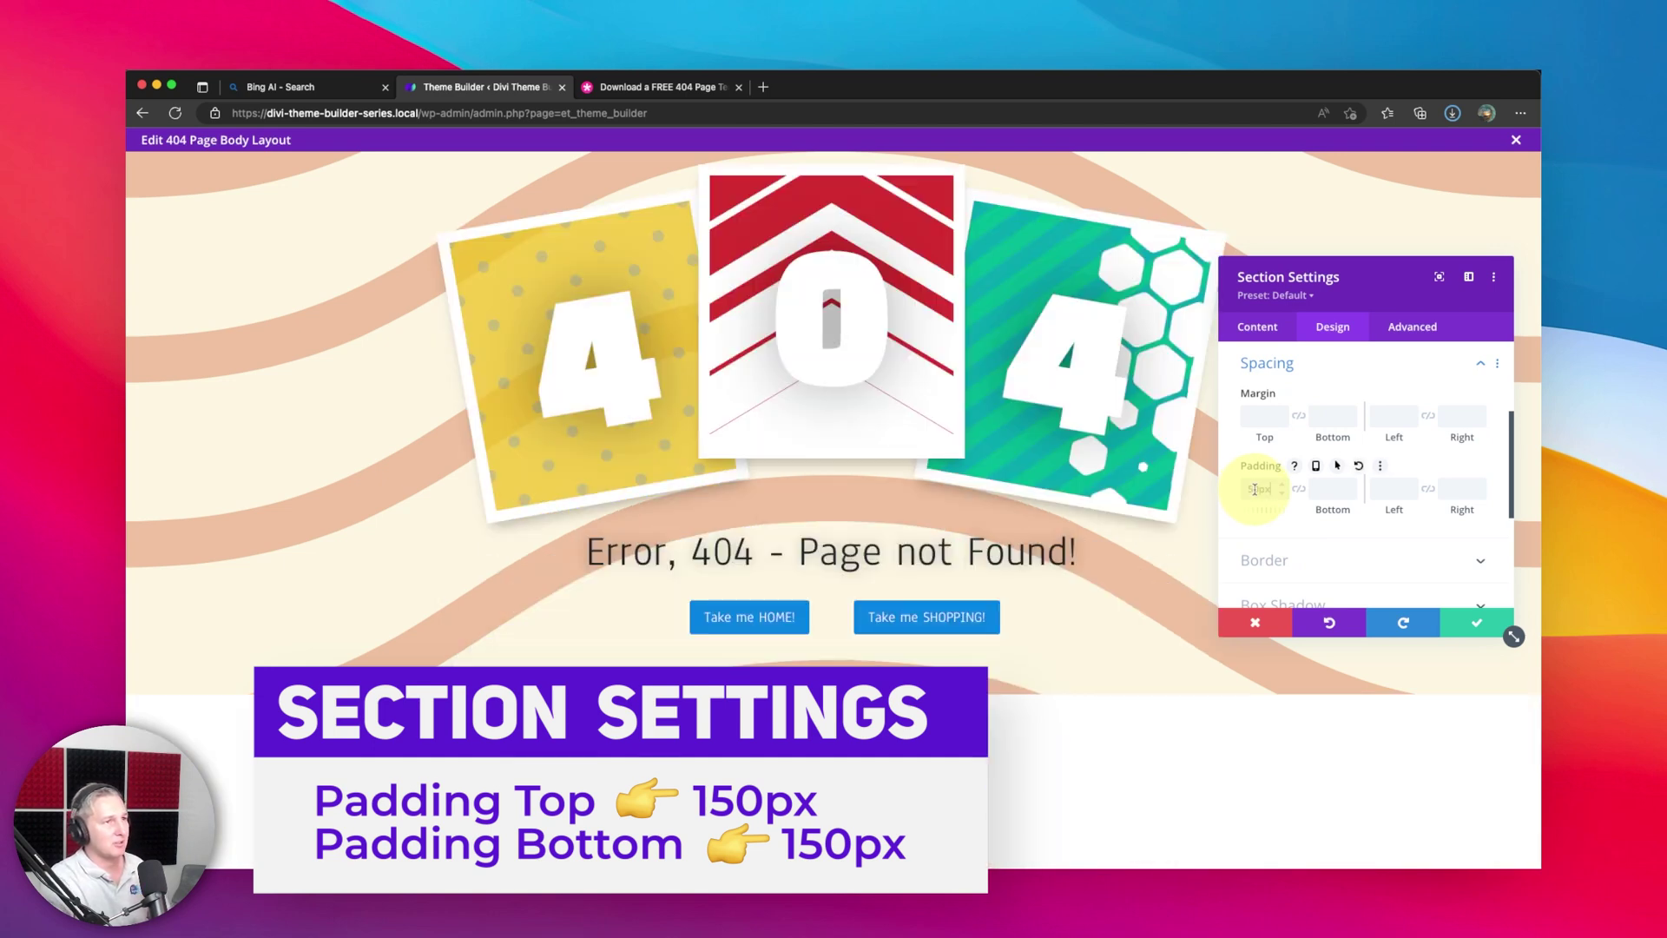
click(1298, 489)
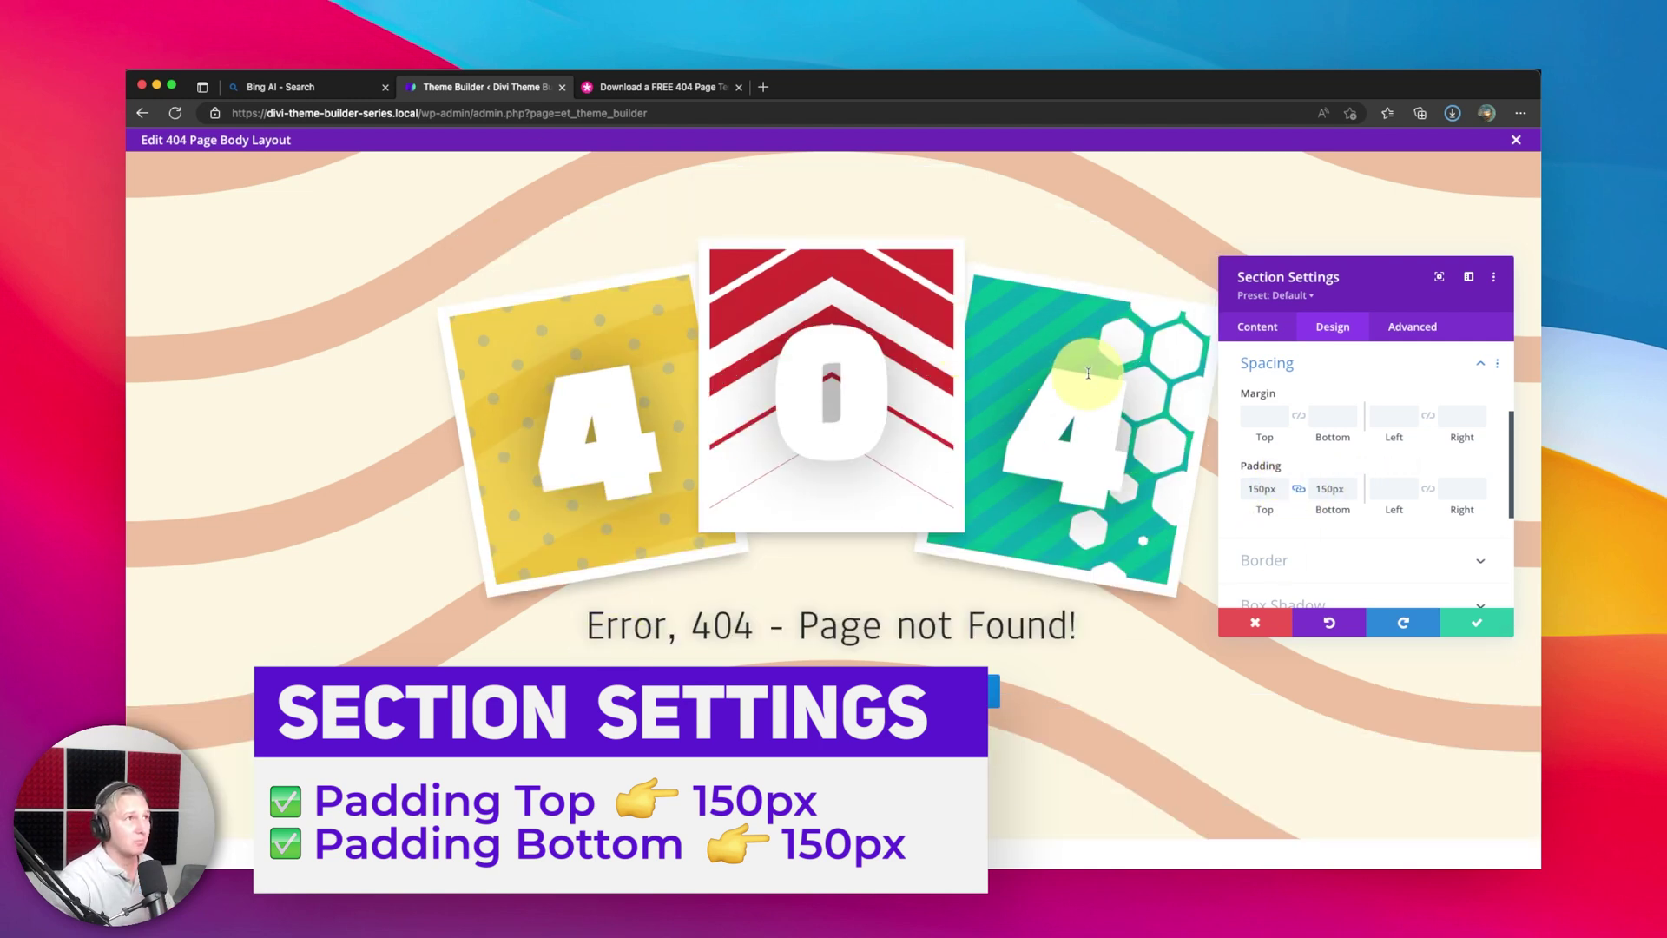
click(1452, 634)
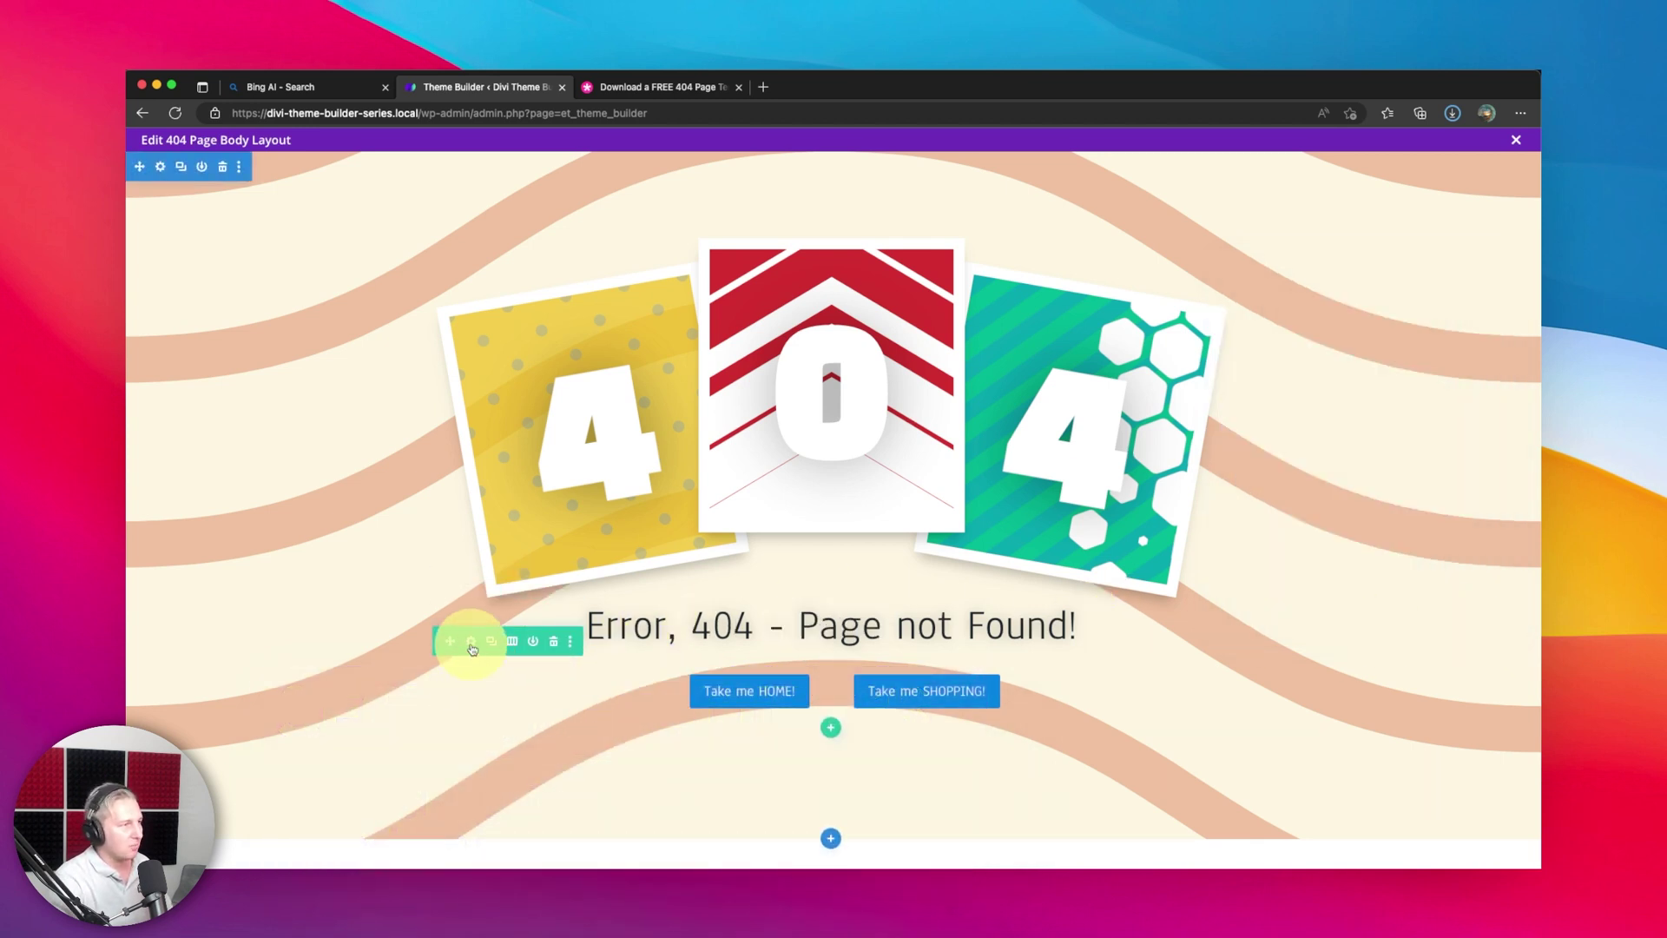
Enable a custom gutter width on the button row and set it to 4
click(469, 640)
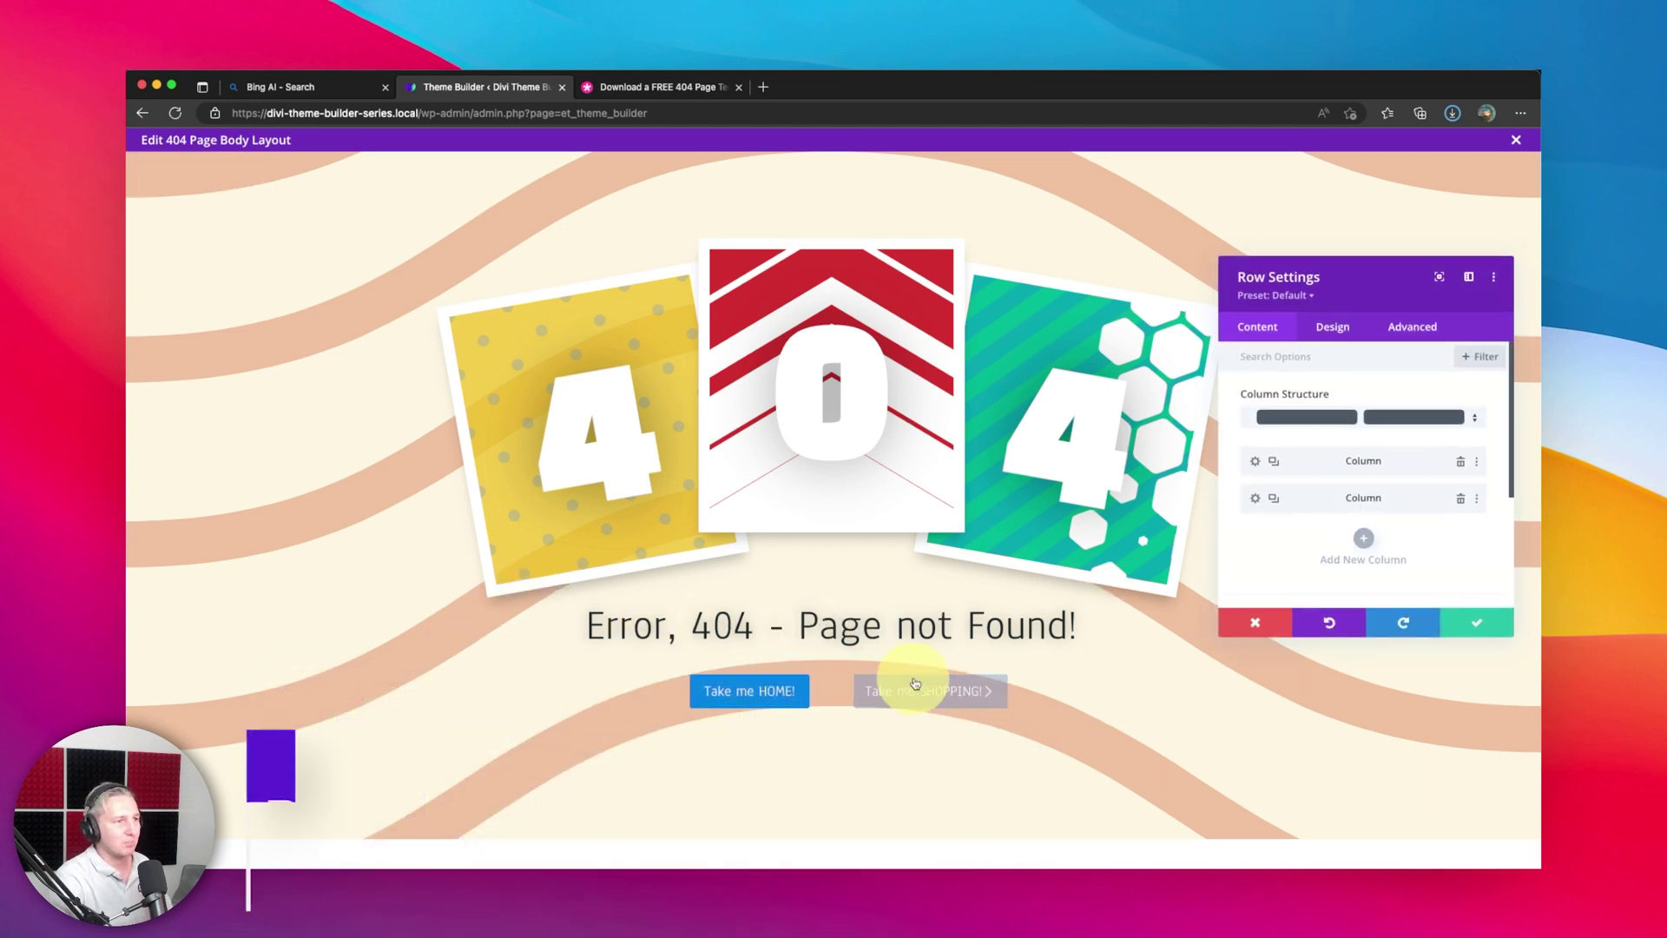
click(1331, 327)
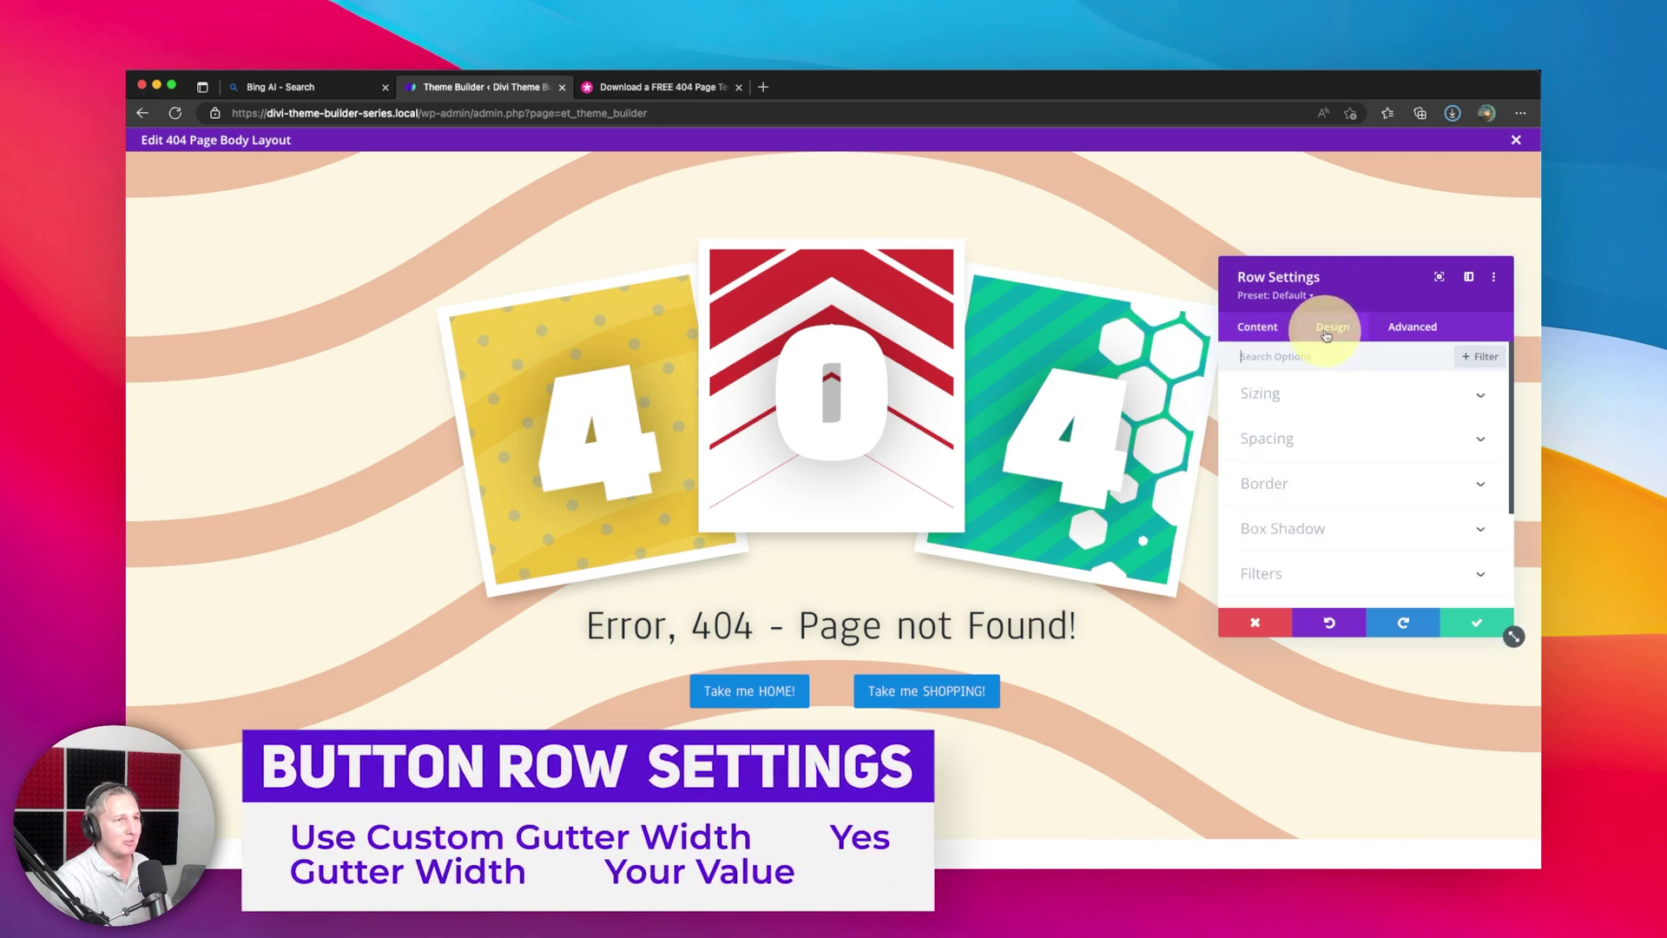
click(1286, 401)
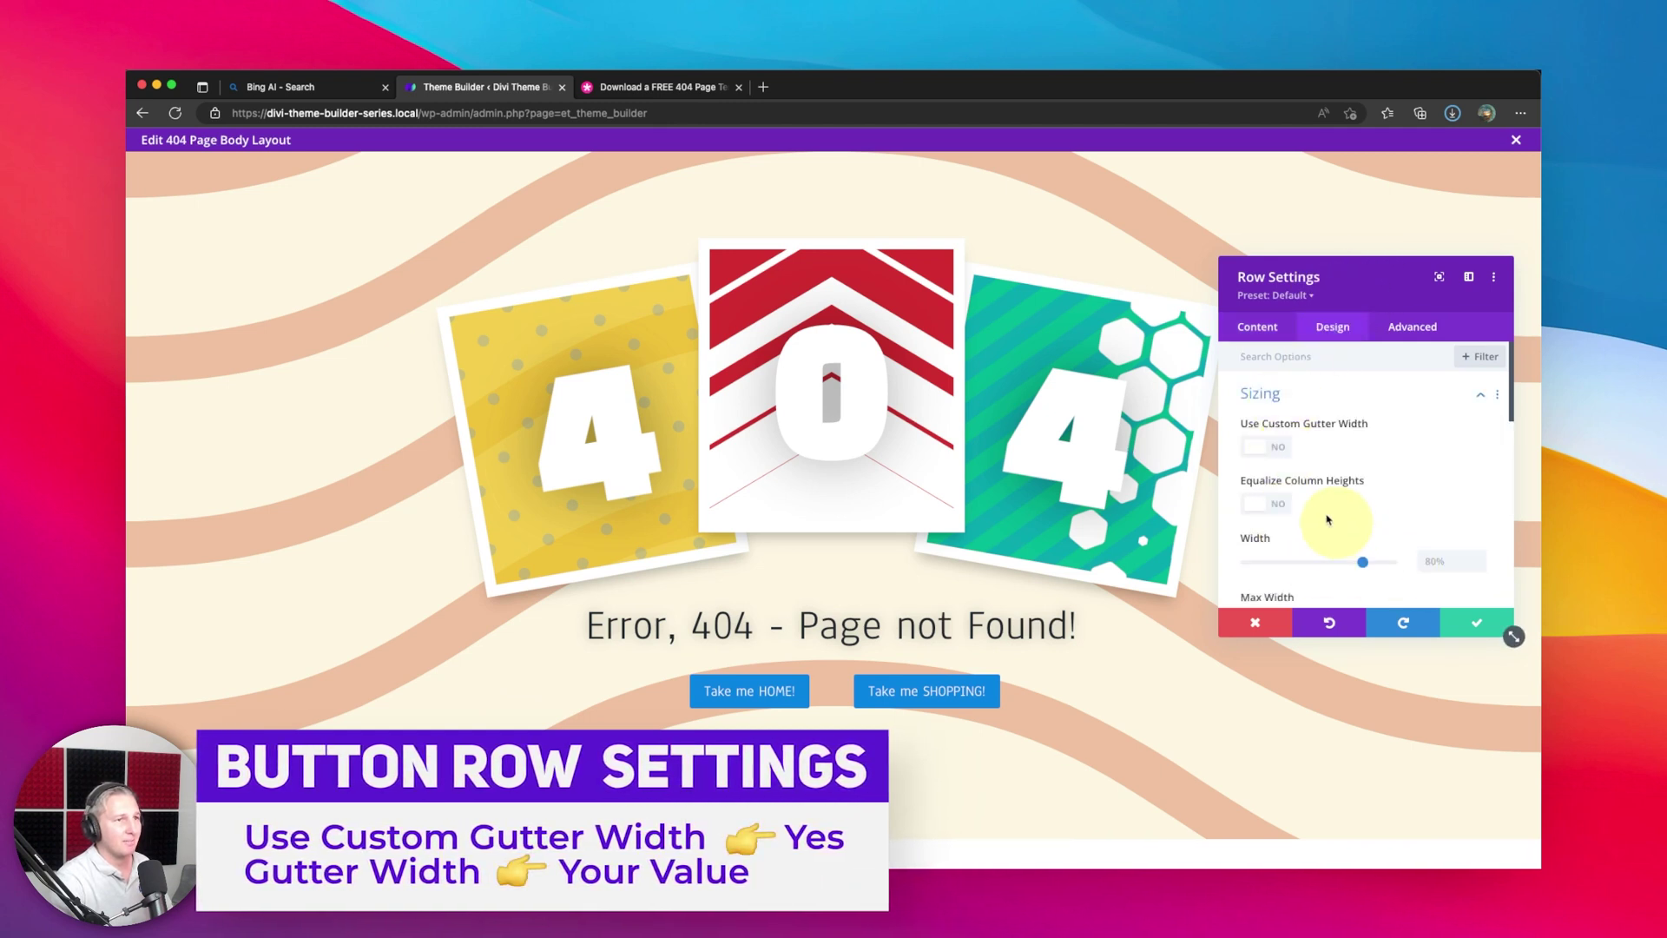
click(1266, 447)
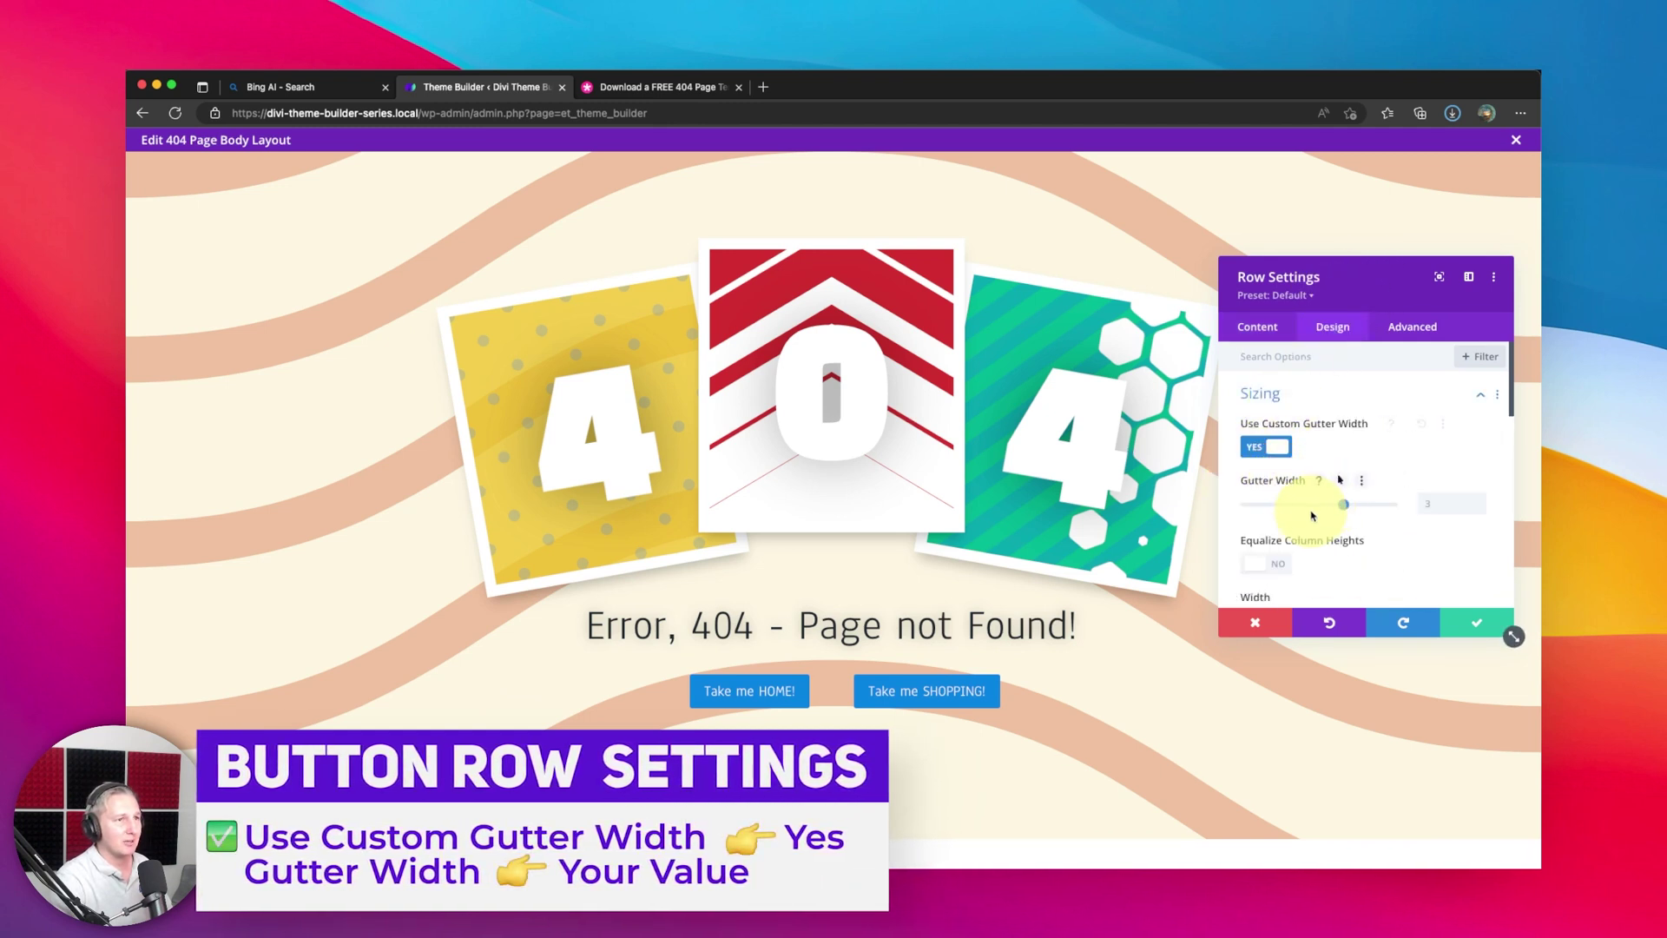
click(1311, 507)
click(1266, 508)
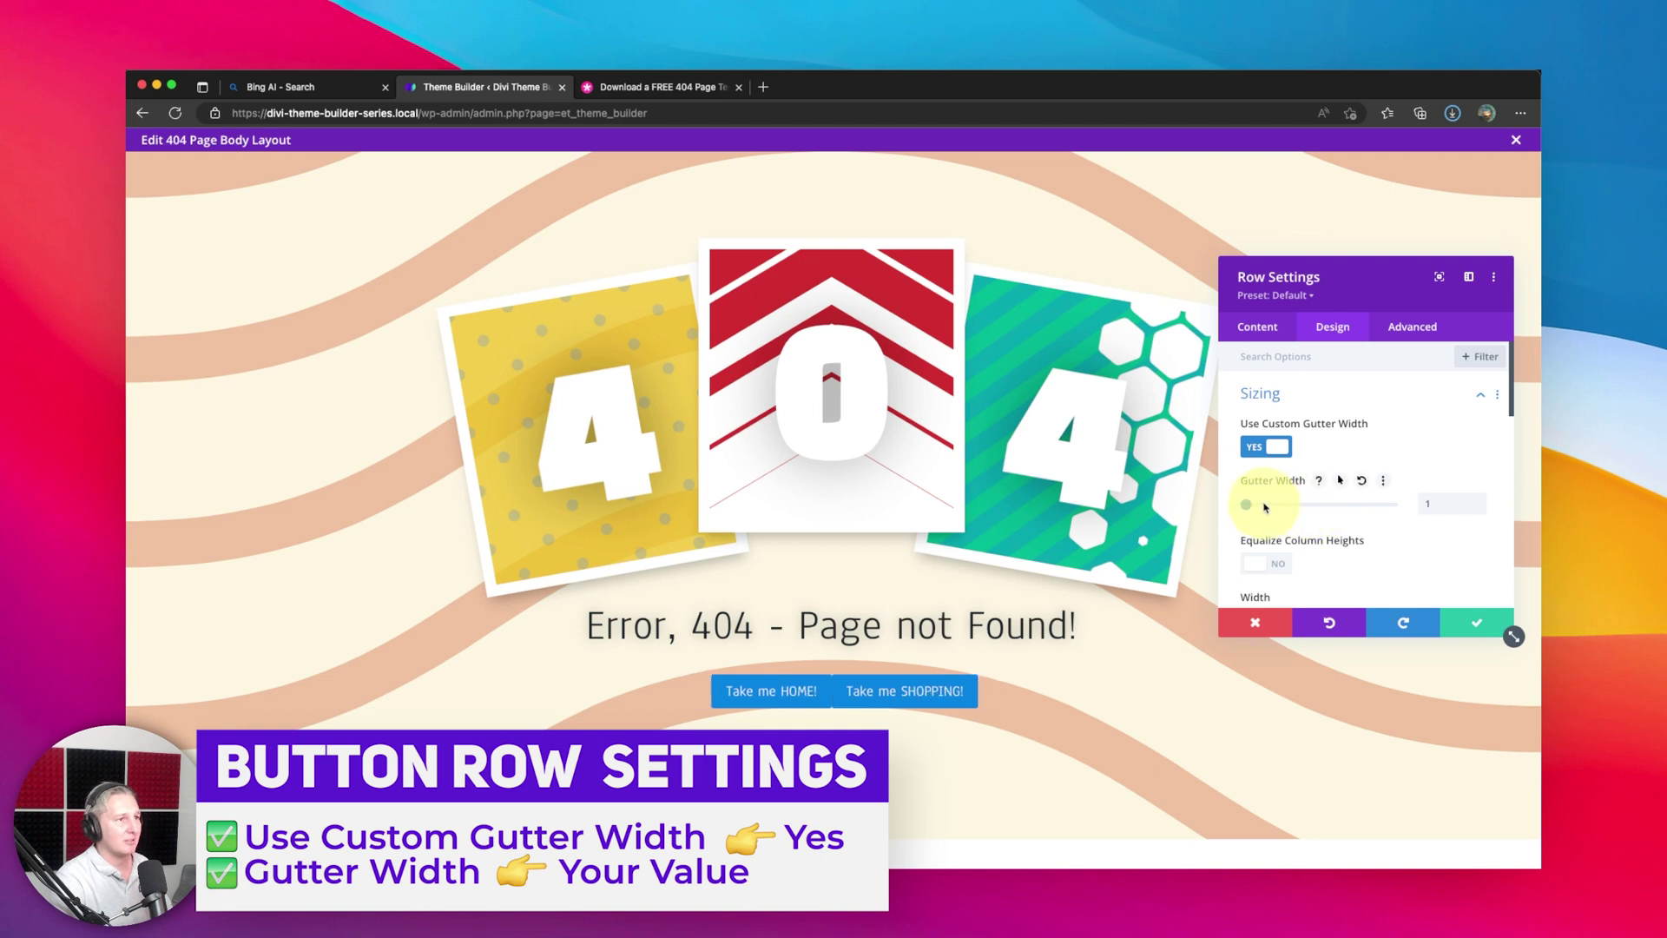
click(1353, 505)
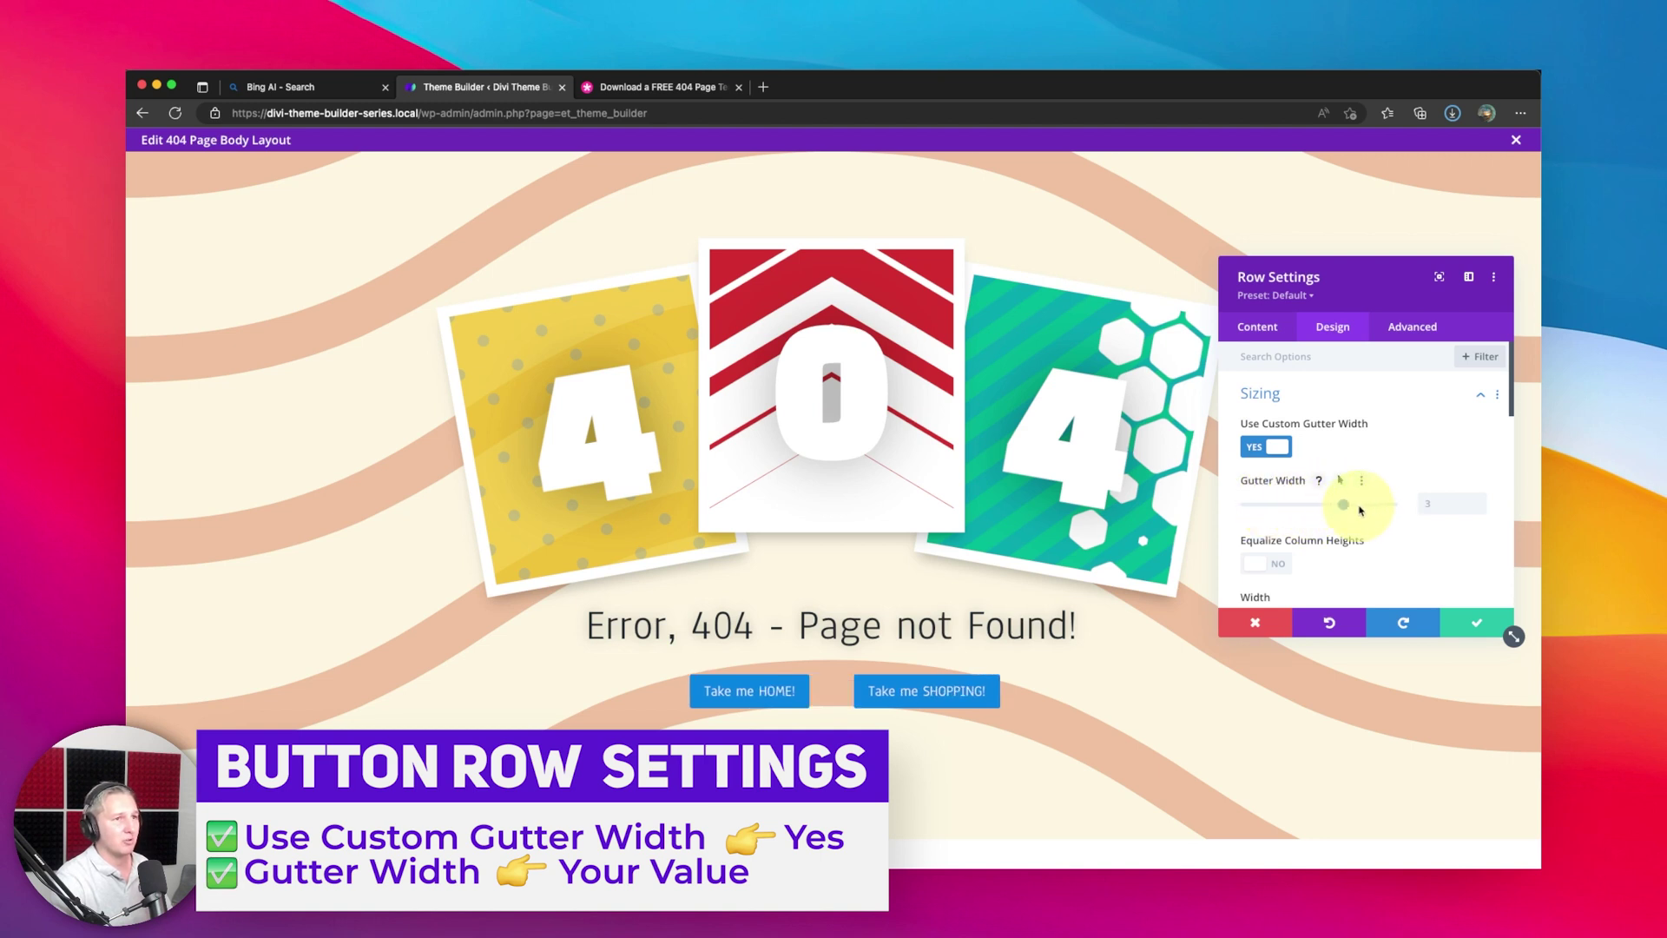
click(1394, 506)
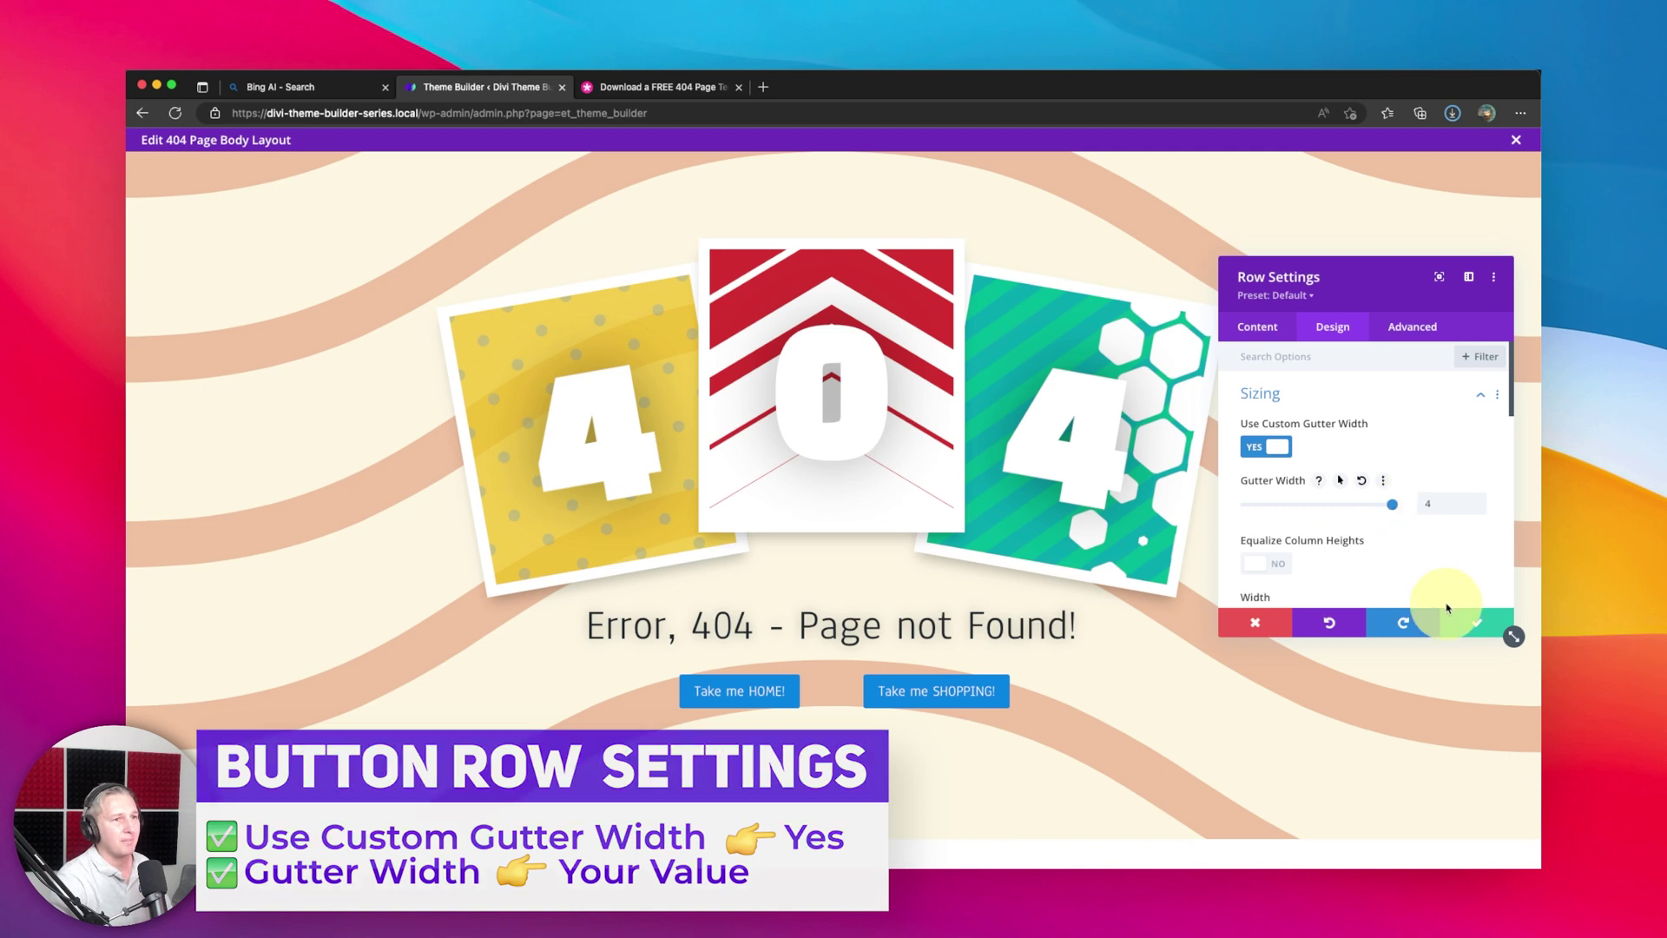
click(1467, 621)
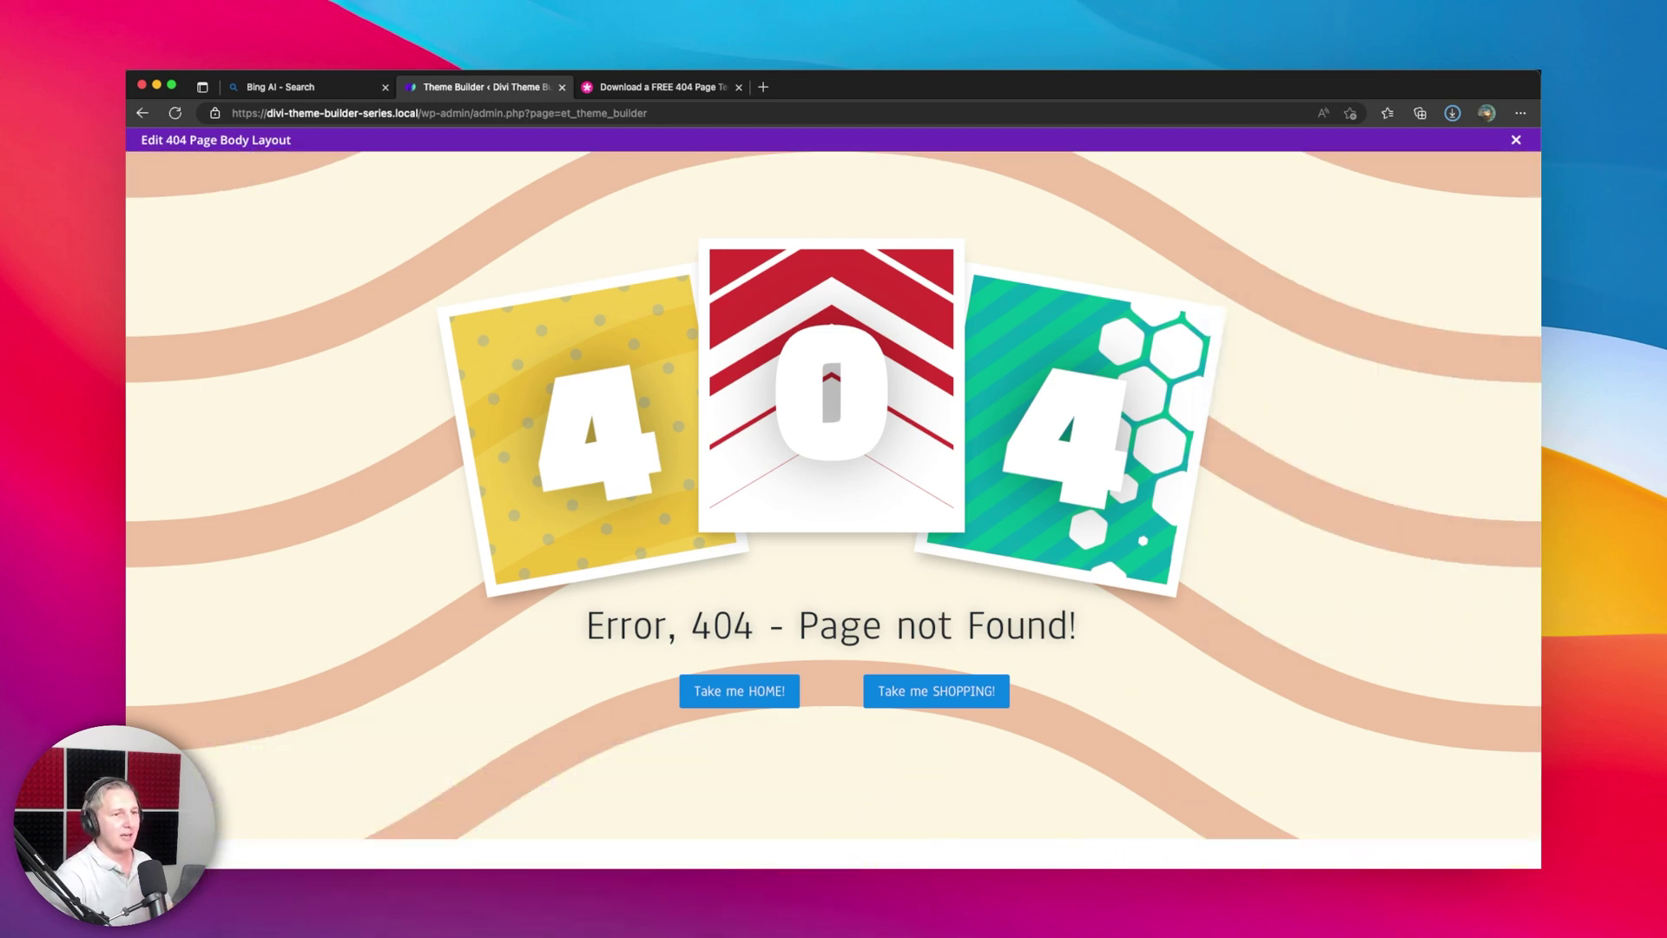
Cancel the leave-site prompt and exit the layout editor to the template overview
mouse_move(1083, 682)
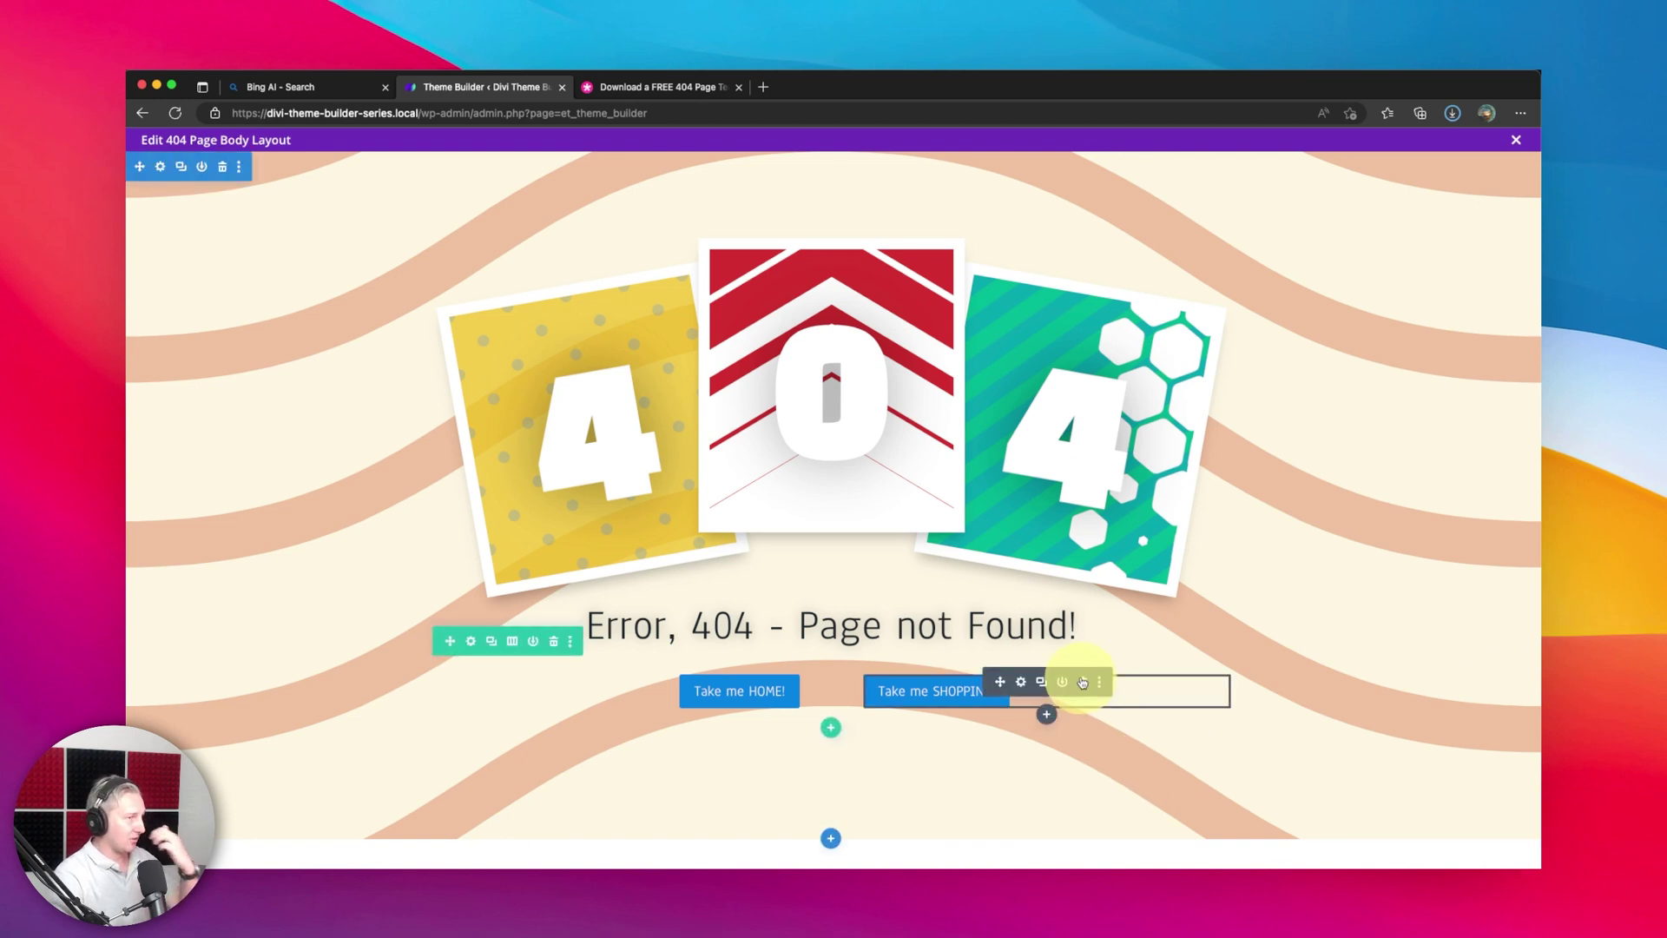
click(469, 113)
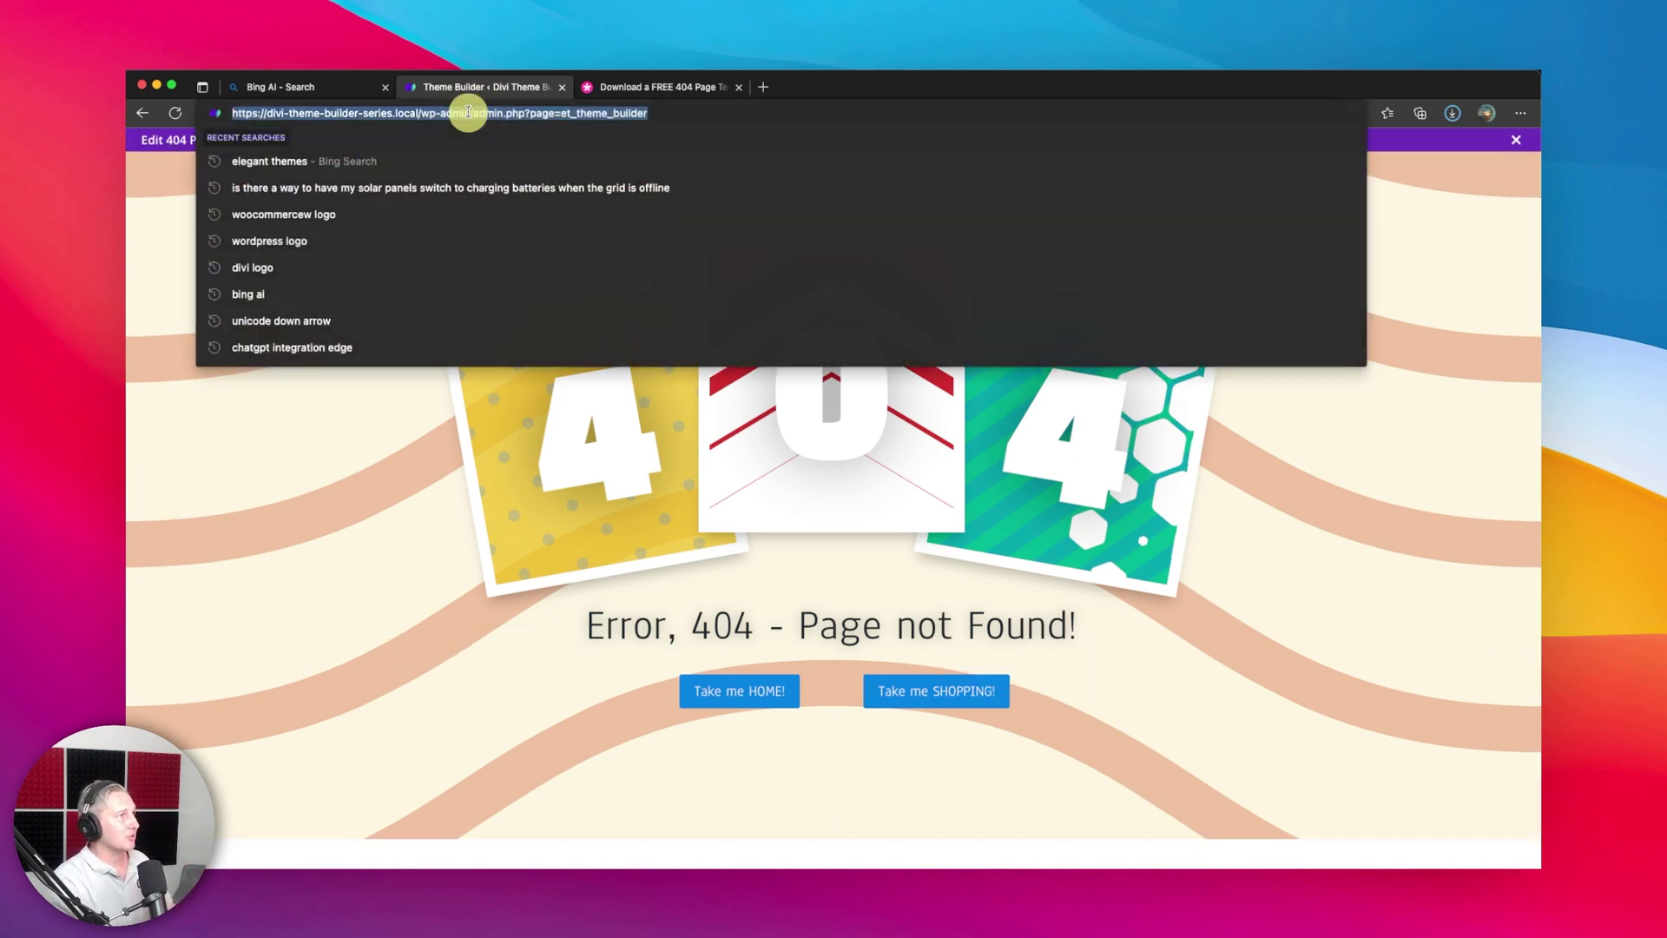
click(456, 115)
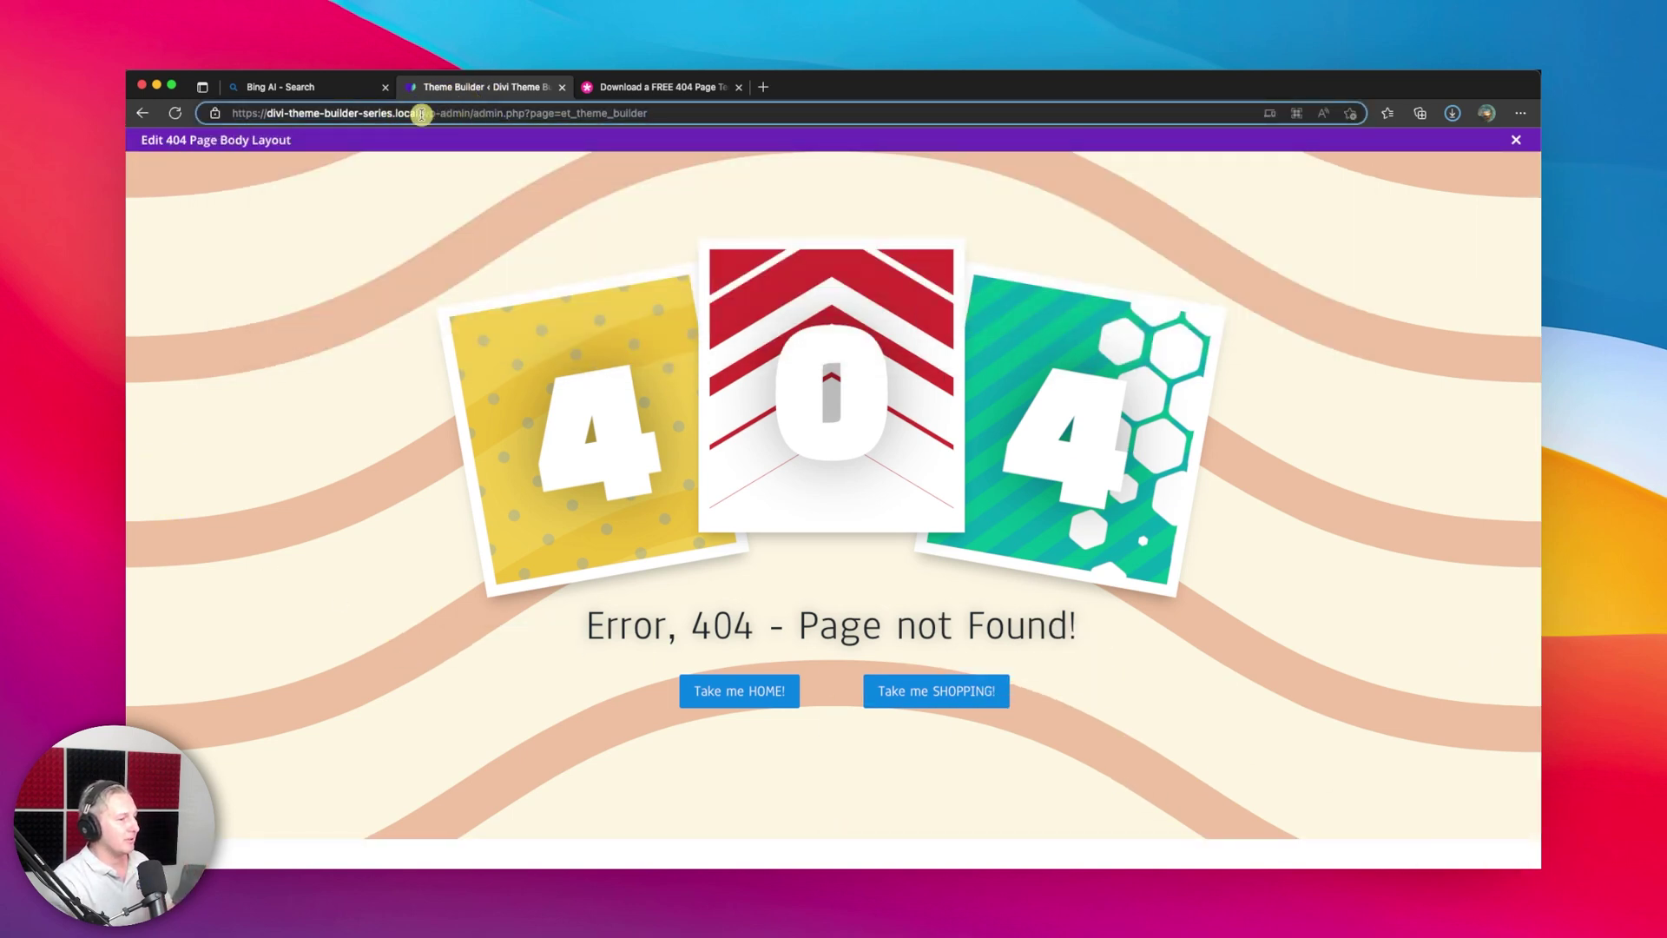
click(726, 97)
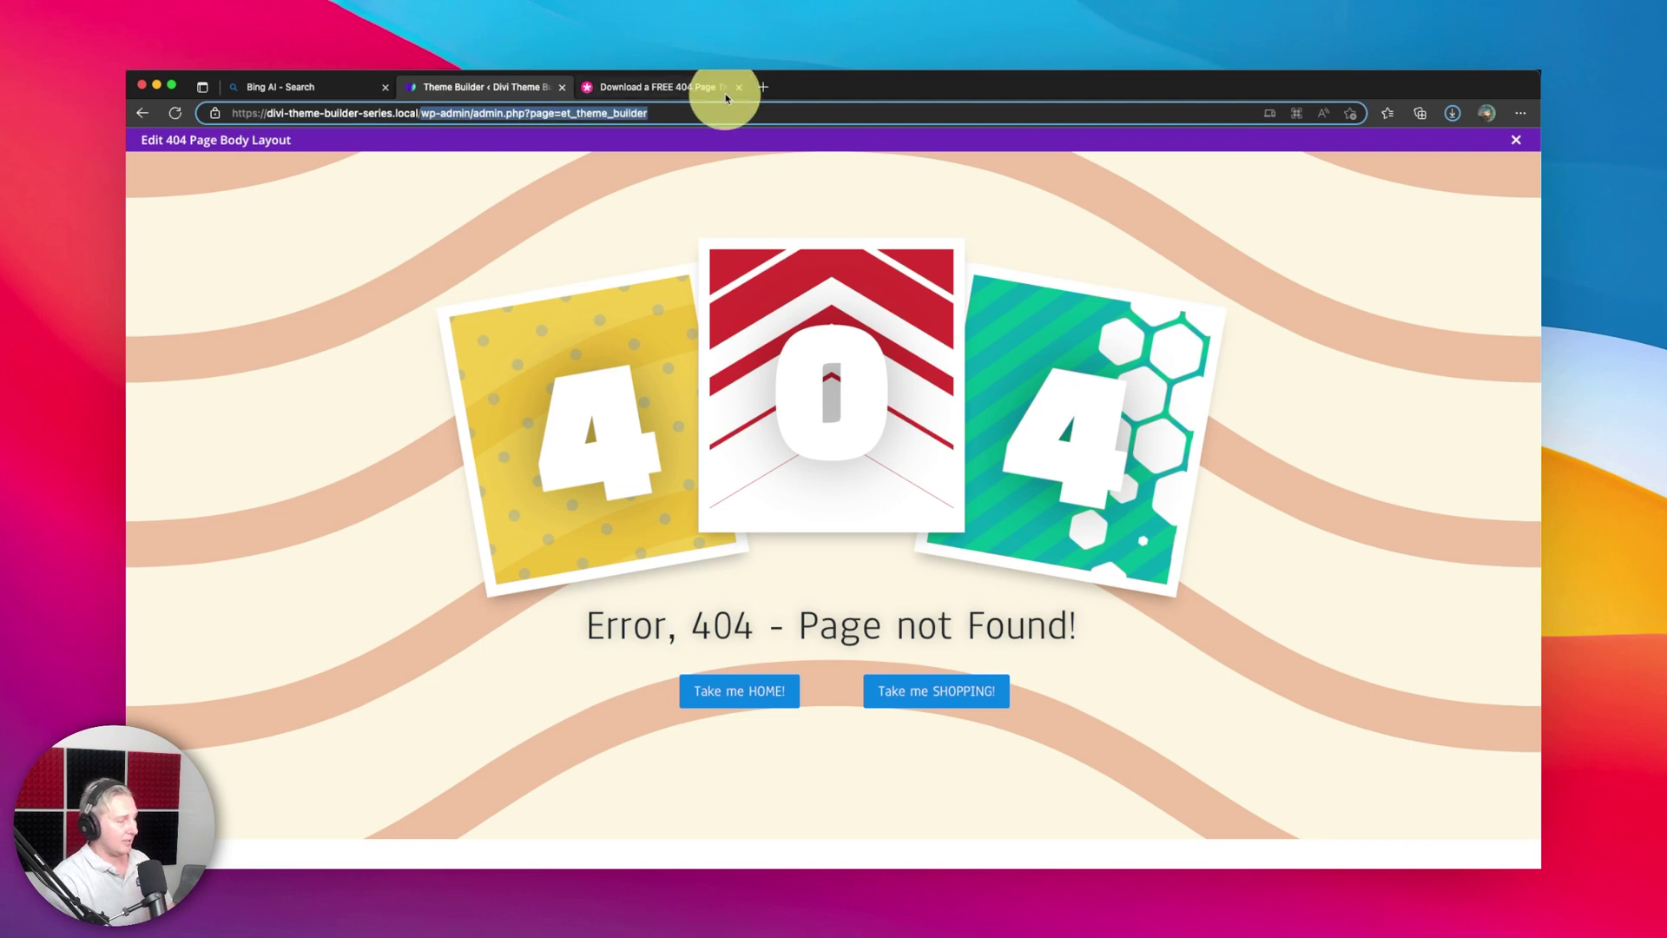
text(divieng)
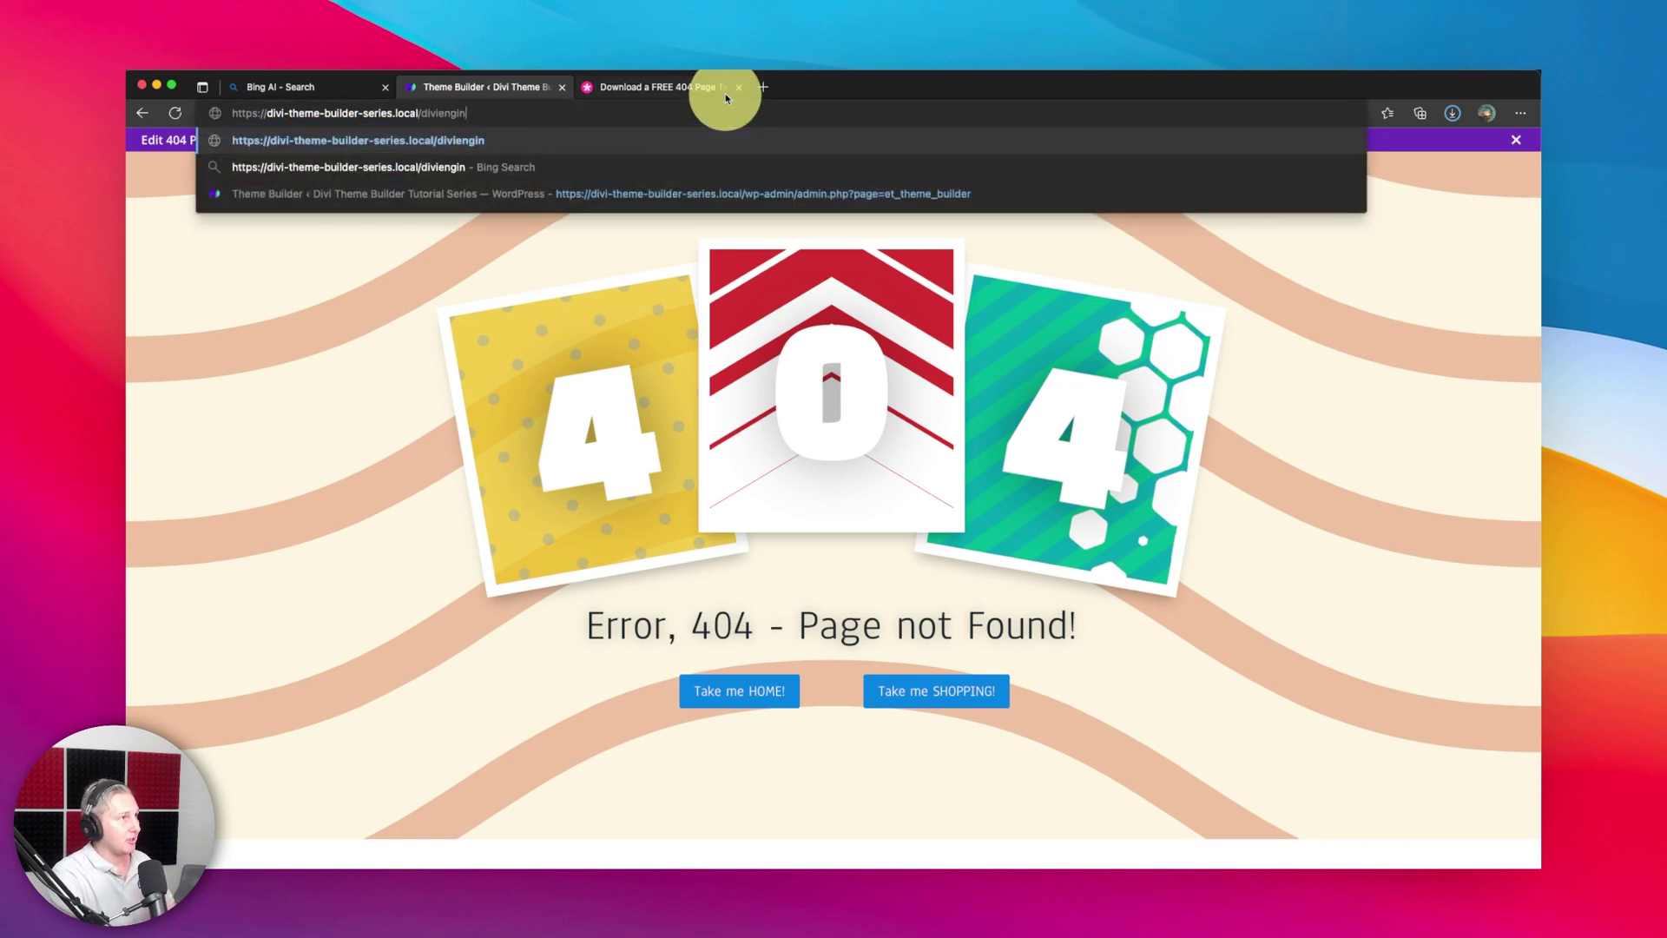
key(Return)
click(793, 305)
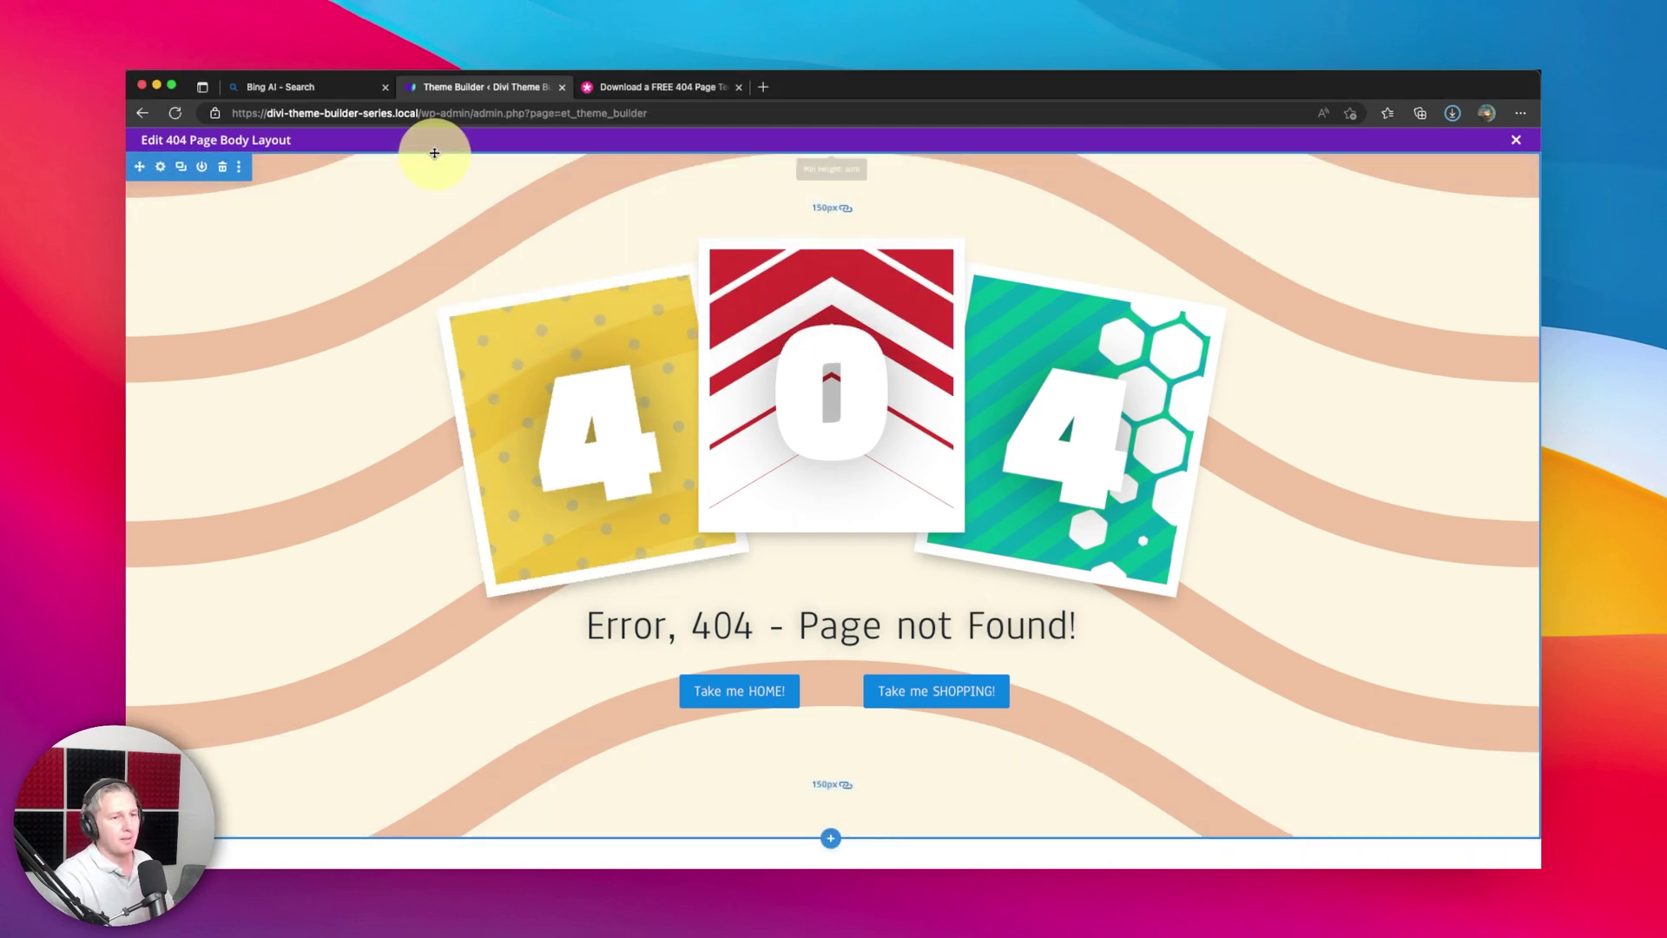
click(1517, 142)
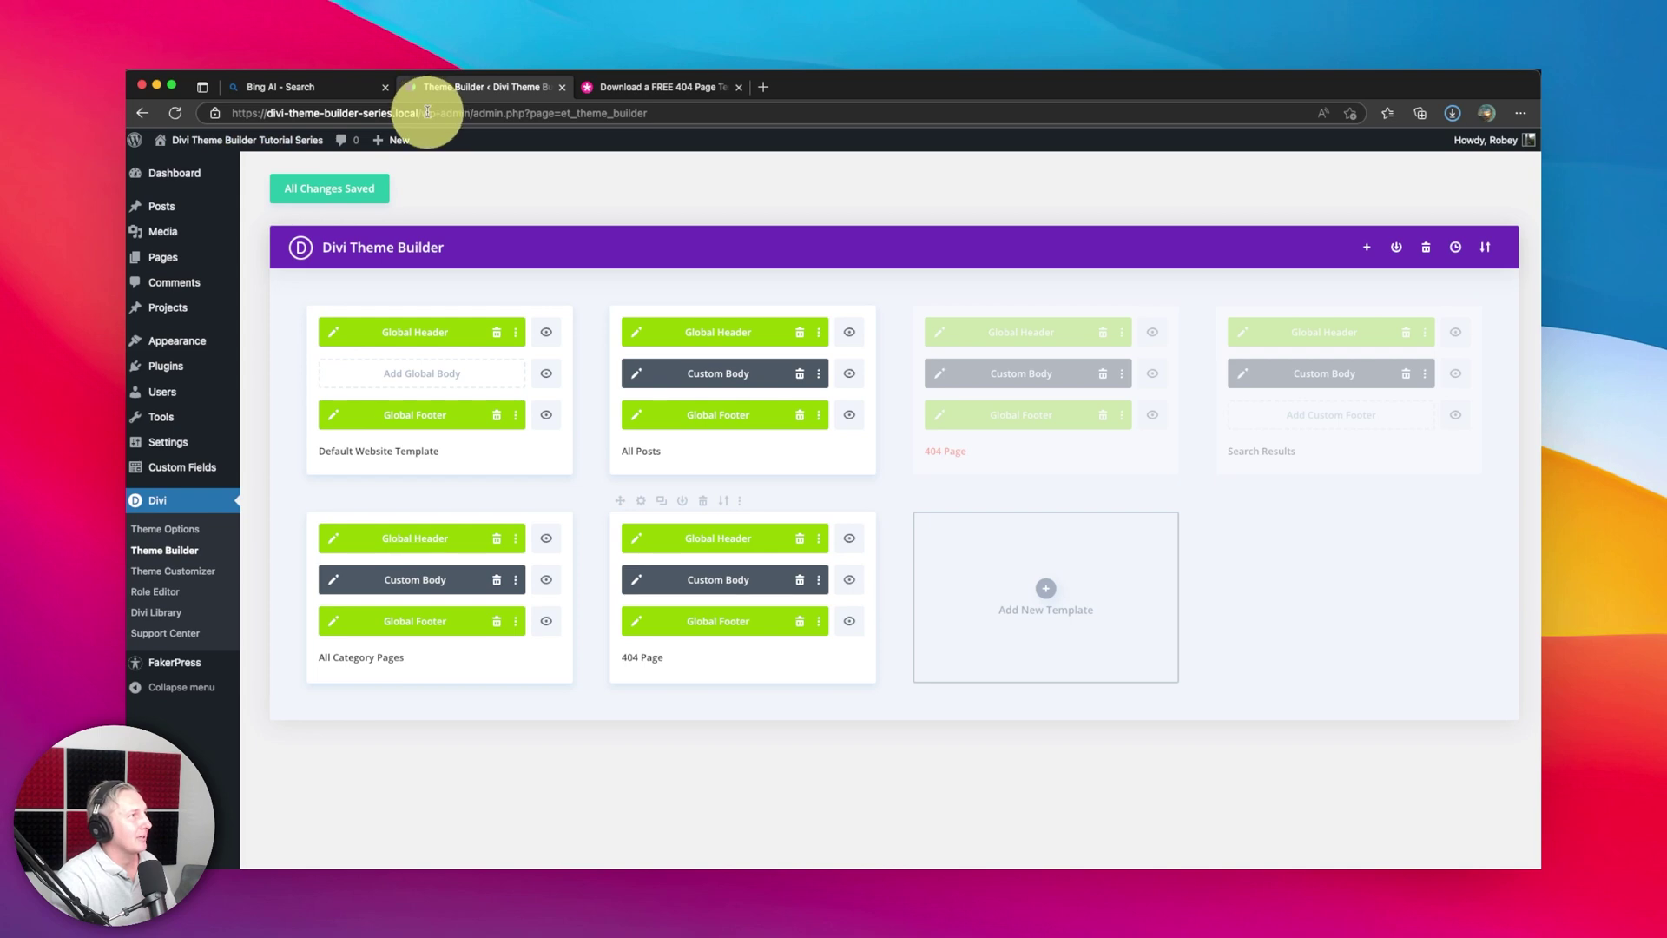
Load the nonexistent 'diviengine' site address to view the new 404 page live
drag(427, 111, 681, 126)
text(d)
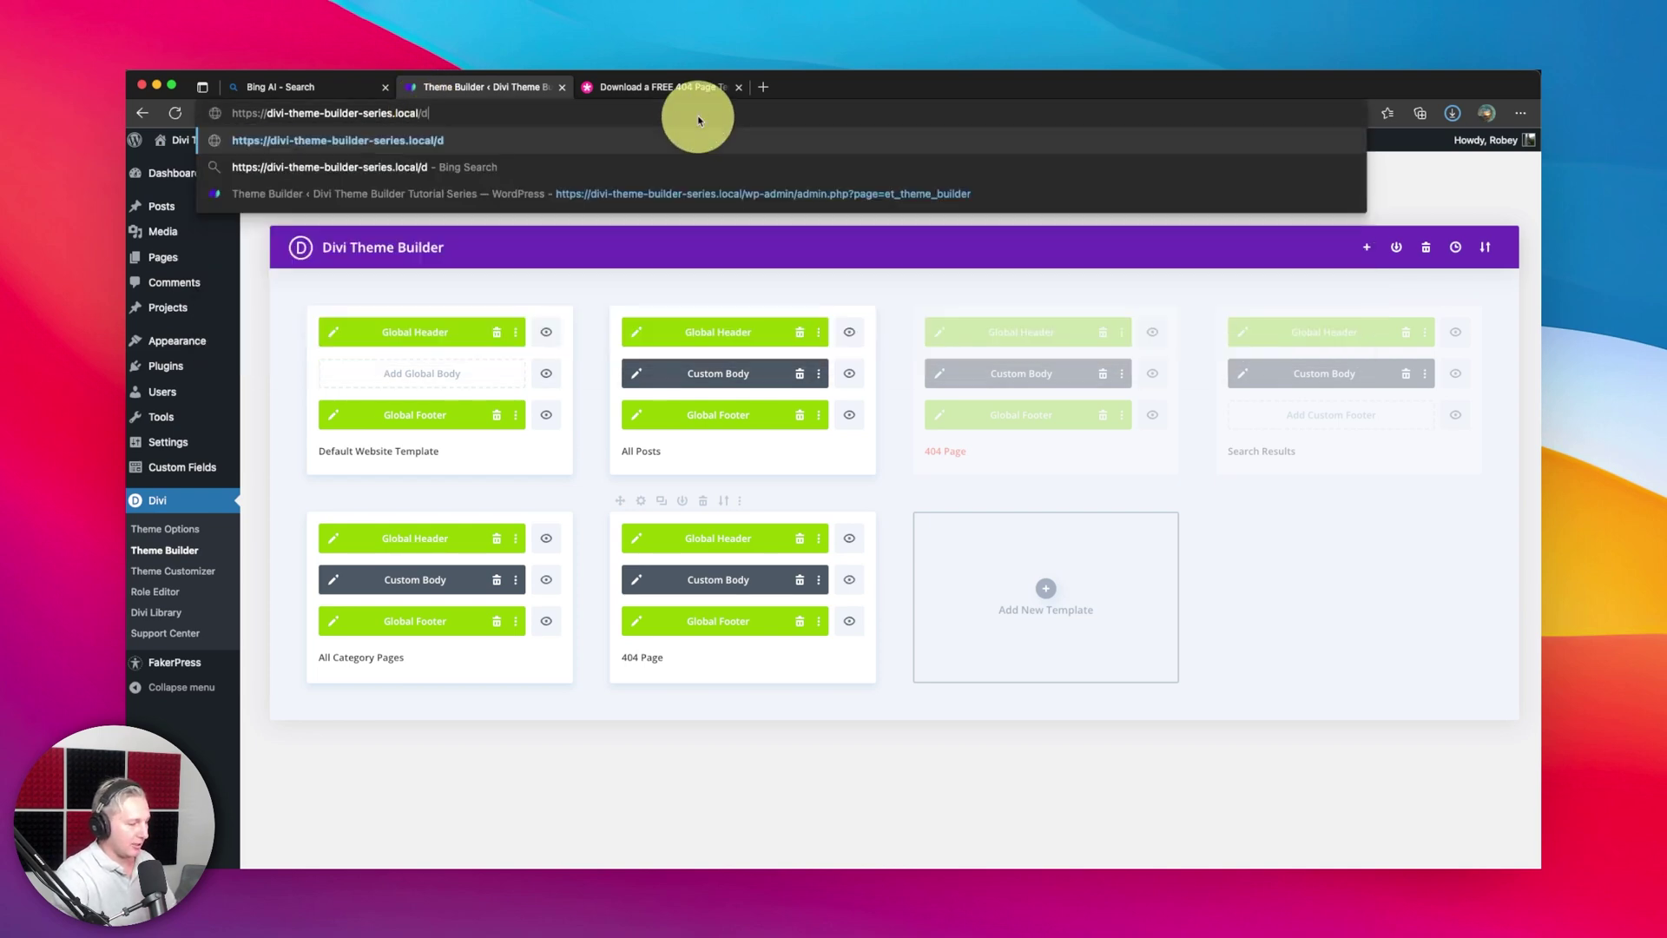
text(iviengine)
key(Return)
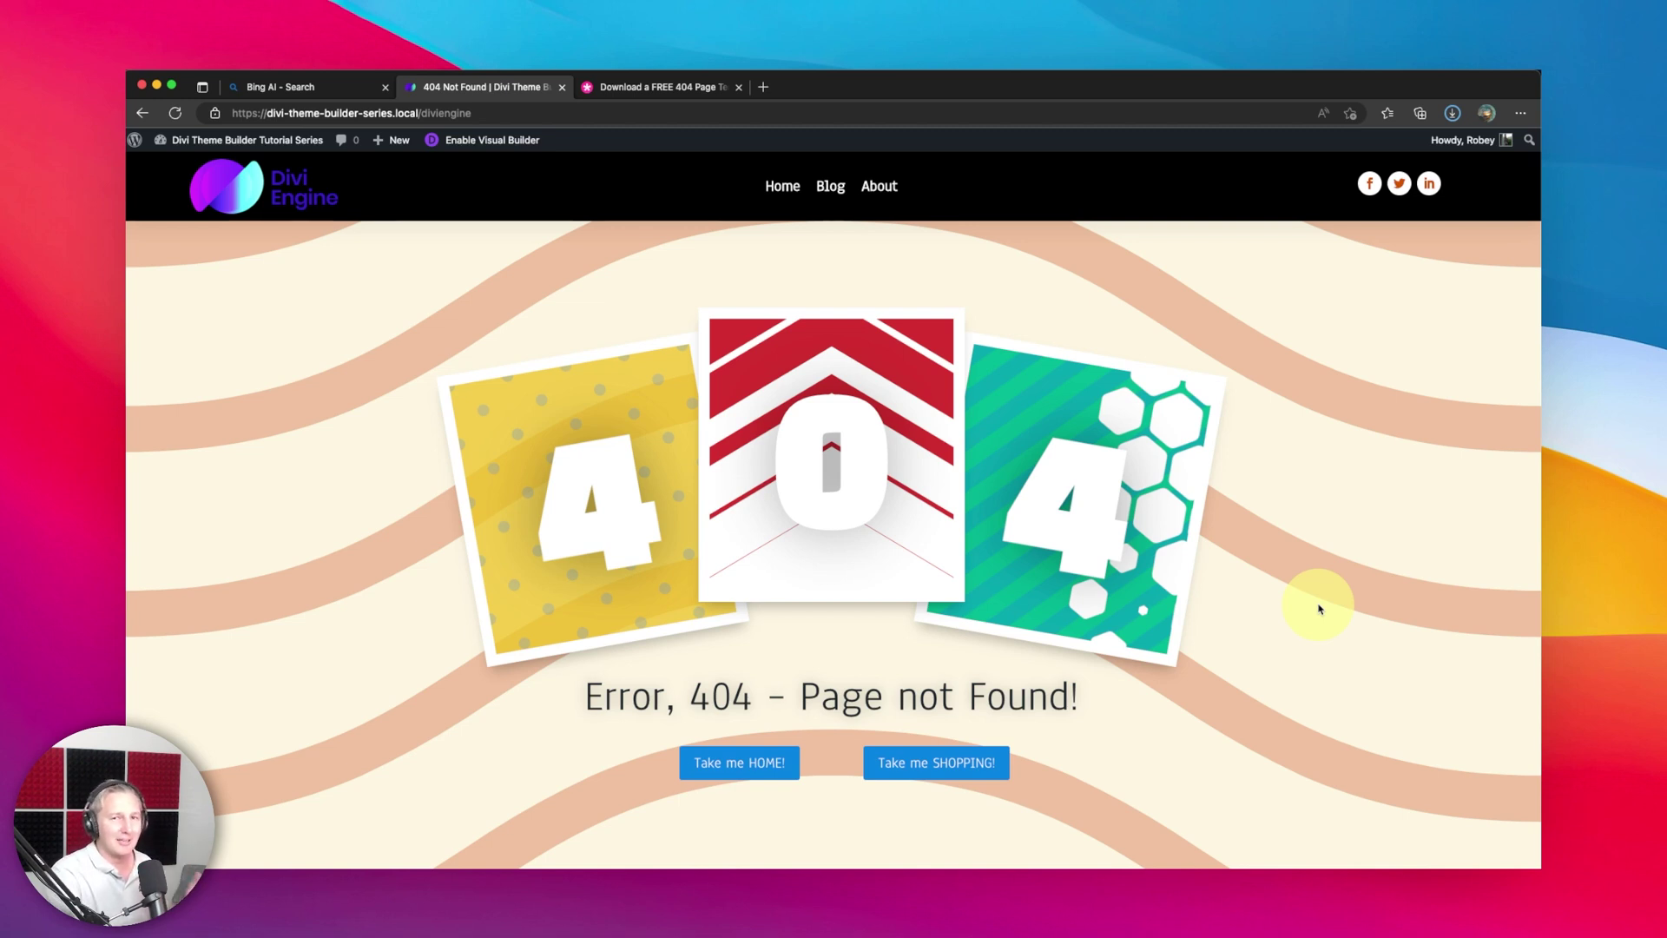
click(680, 88)
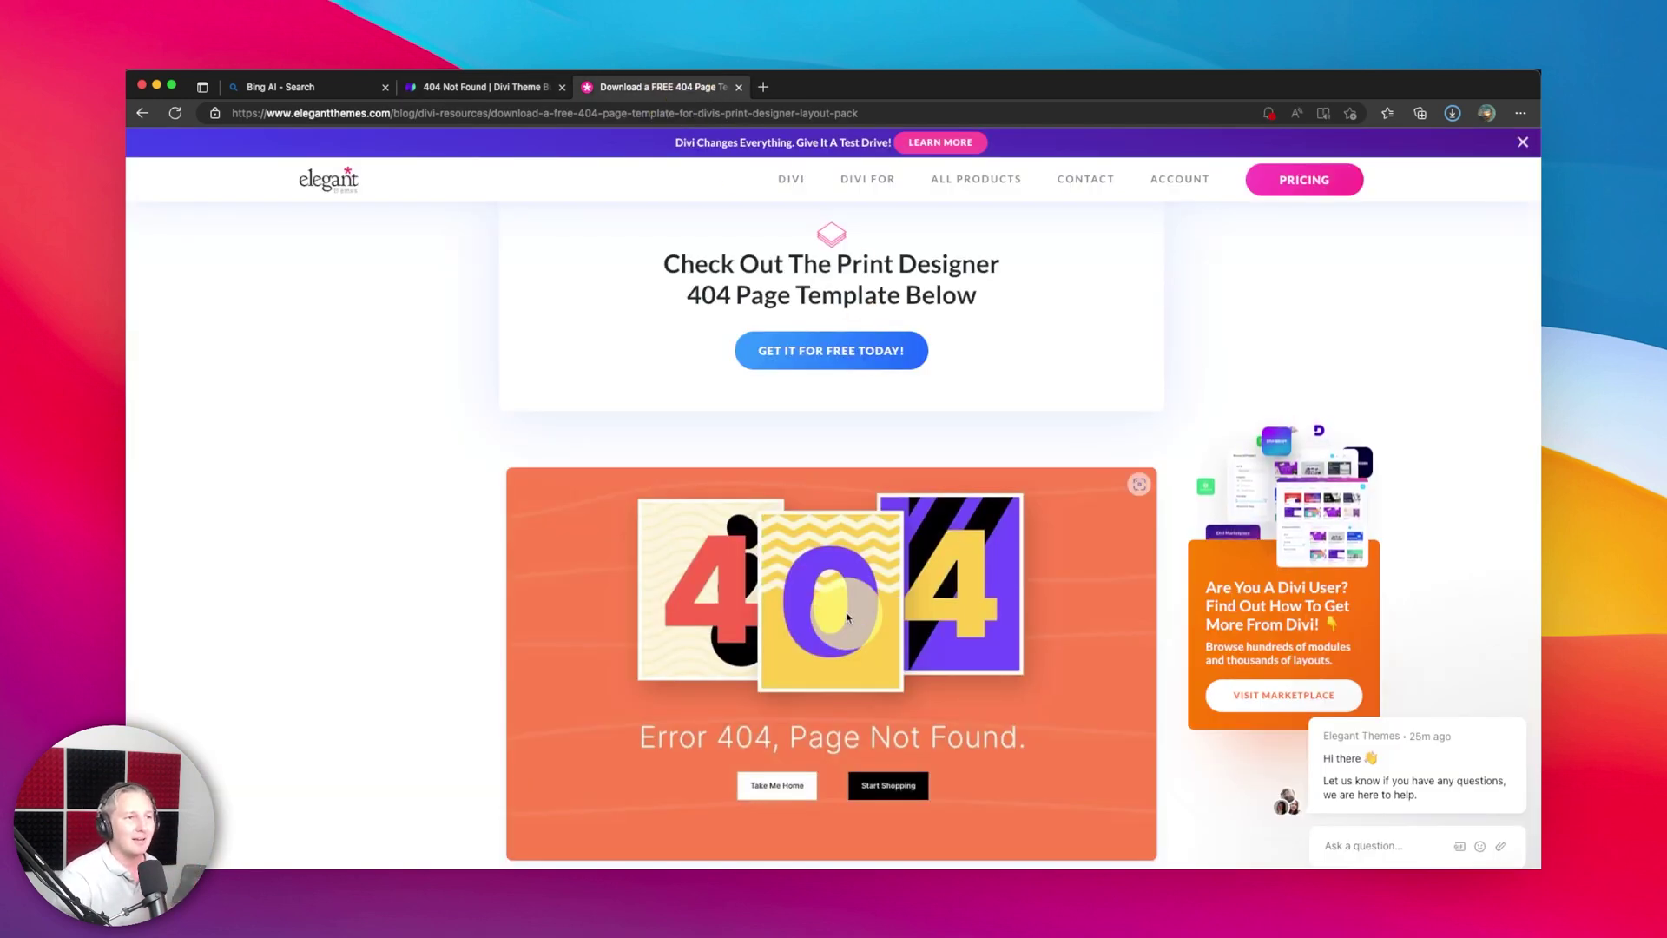